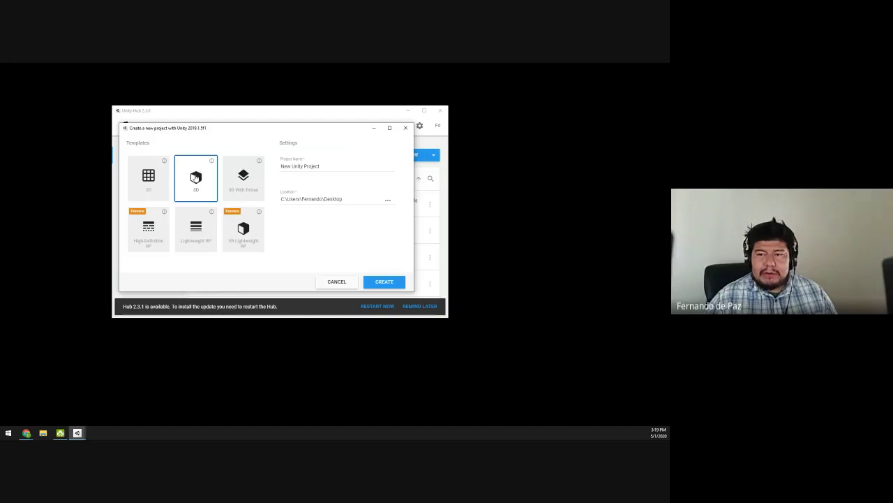
Create a new project named terrains from the 3D template.
{"action": "triple_click", "coordinate": [337, 167]}
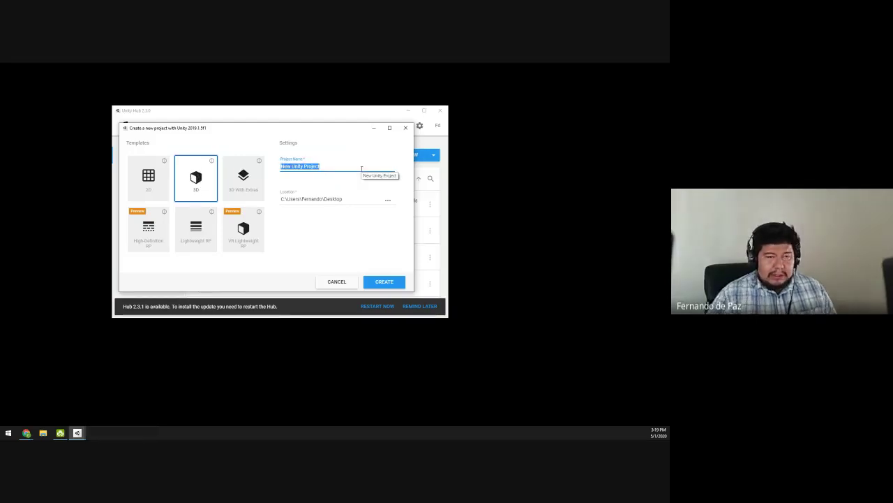
{"action": "type", "text": "terrains"}
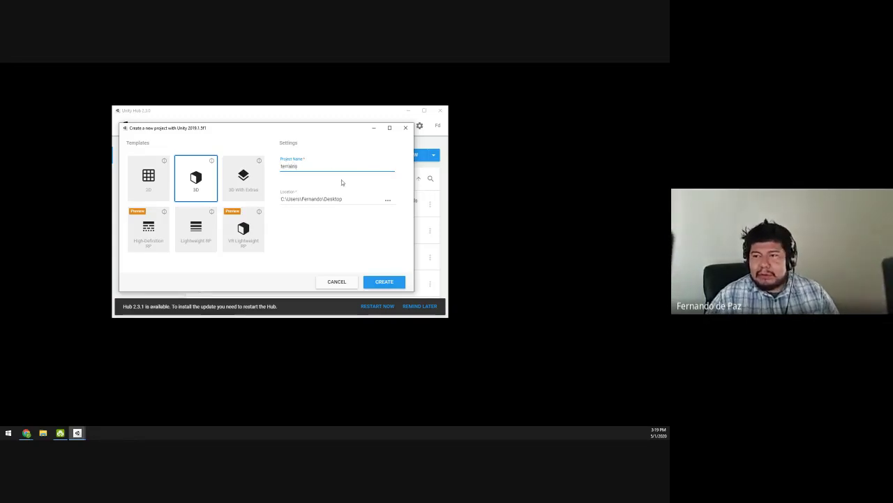
{"action": "left_click", "coordinate": [385, 282]}
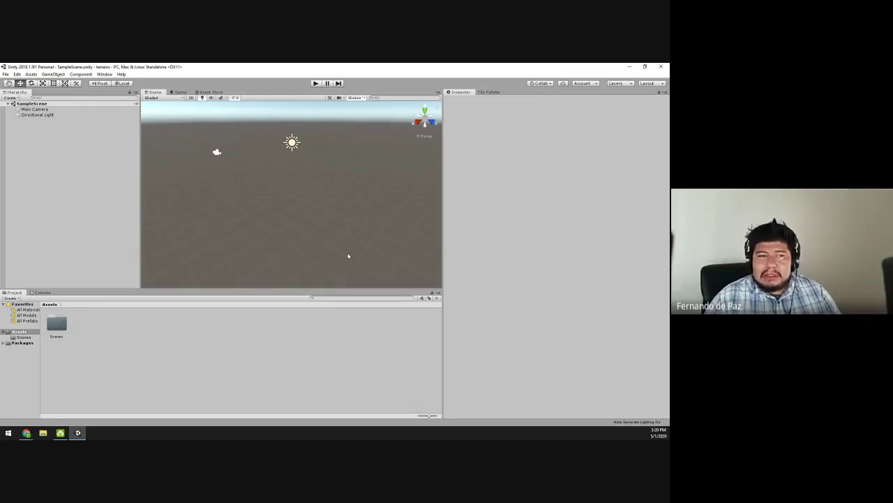
Switch the editor to the Default layout and expand SampleScene to list its objects.
{"action": "left_click", "coordinate": [647, 84]}
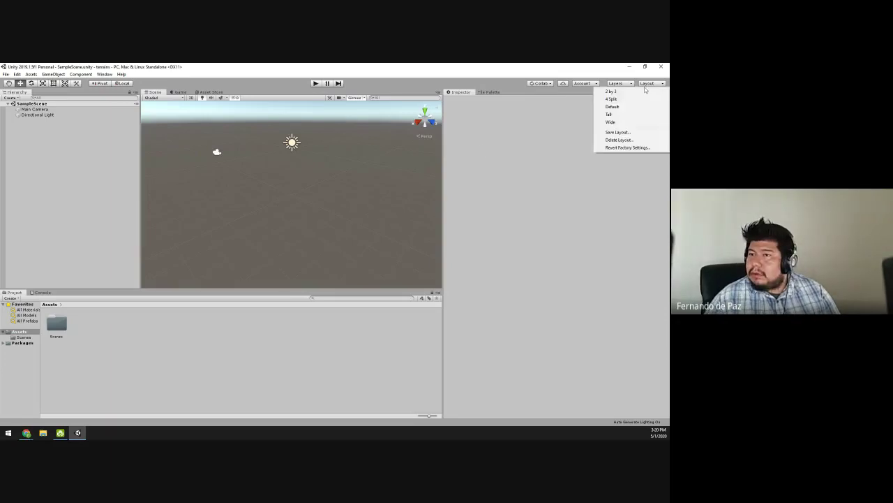
{"action": "left_click", "coordinate": [618, 106]}
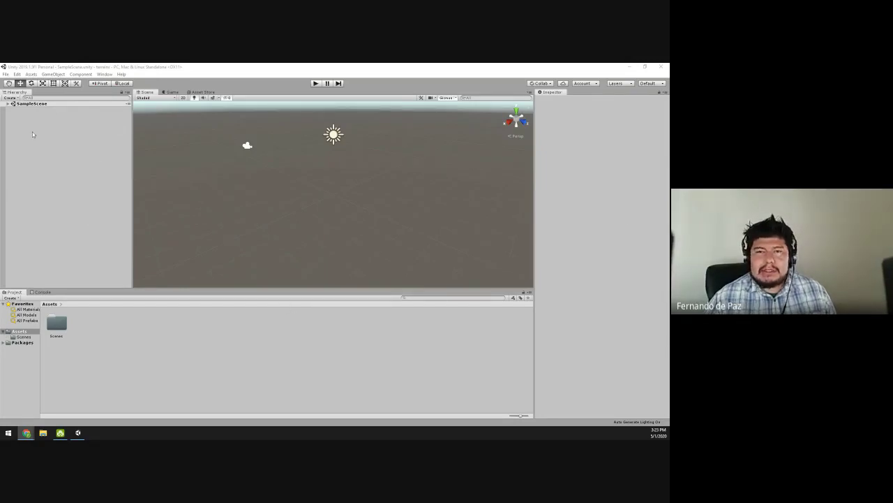
{"action": "left_click", "coordinate": [8, 105]}
{"action": "left_click", "coordinate": [7, 104]}
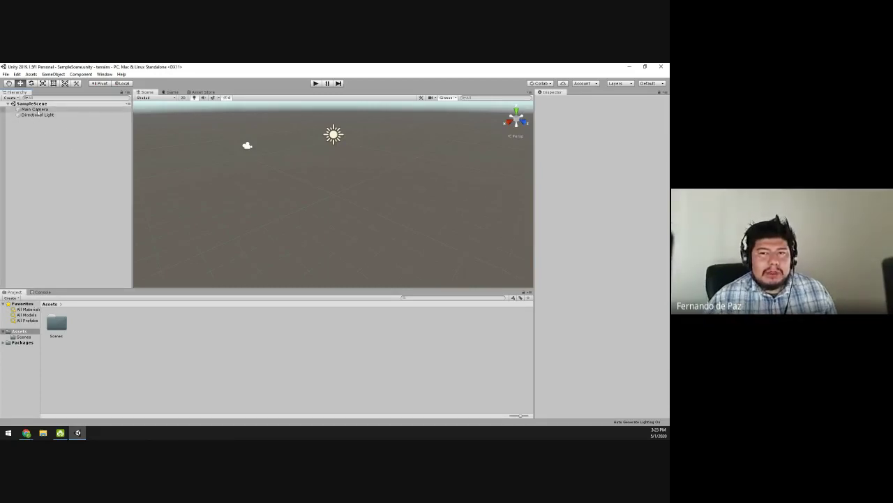
{"action": "left_click", "coordinate": [36, 115]}
{"action": "left_click", "coordinate": [82, 149]}
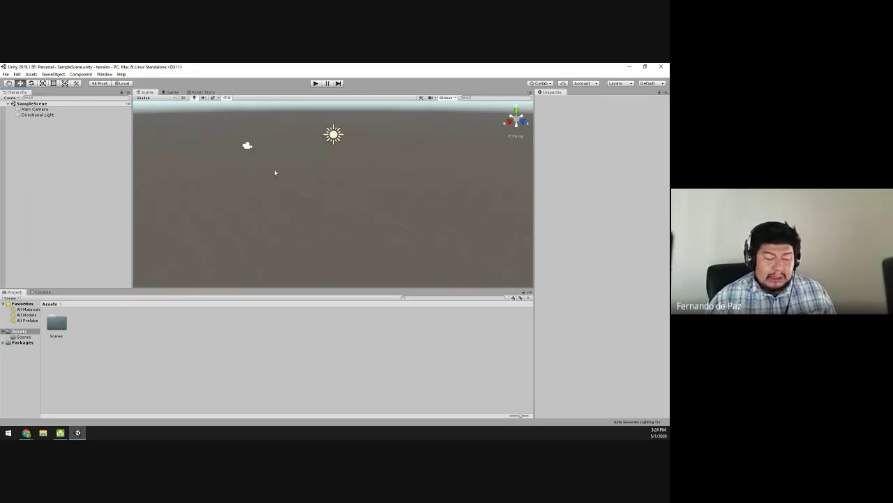
Practise orbiting, panning and zooming in the Scene view around the camera and the directional light.
{"action": "key", "text": "alt"}
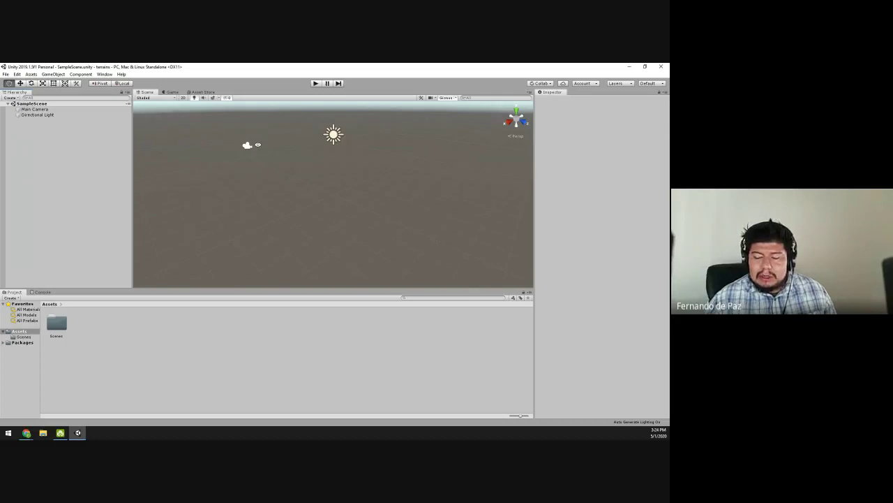
{"action": "left_click_drag", "start_coordinate": [257, 145], "coordinate": [253, 174], "text": "alt"}
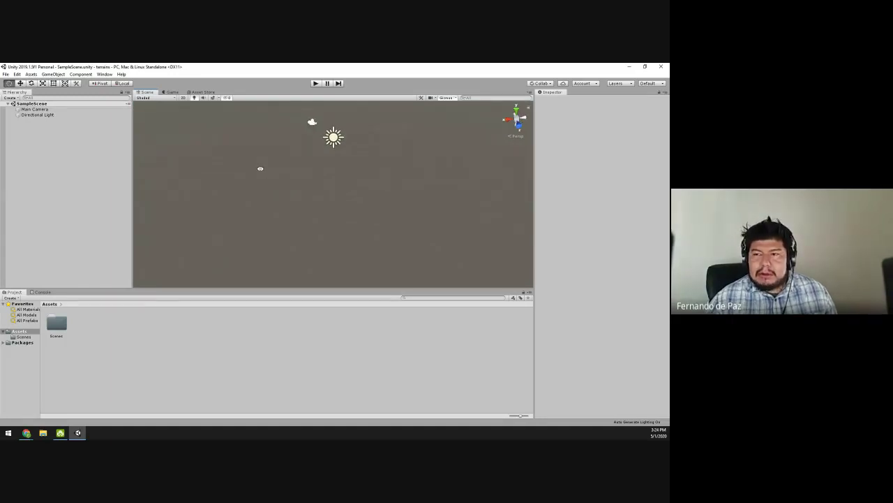
{"action": "left_click_drag", "start_coordinate": [298, 170], "coordinate": [299, 202]}
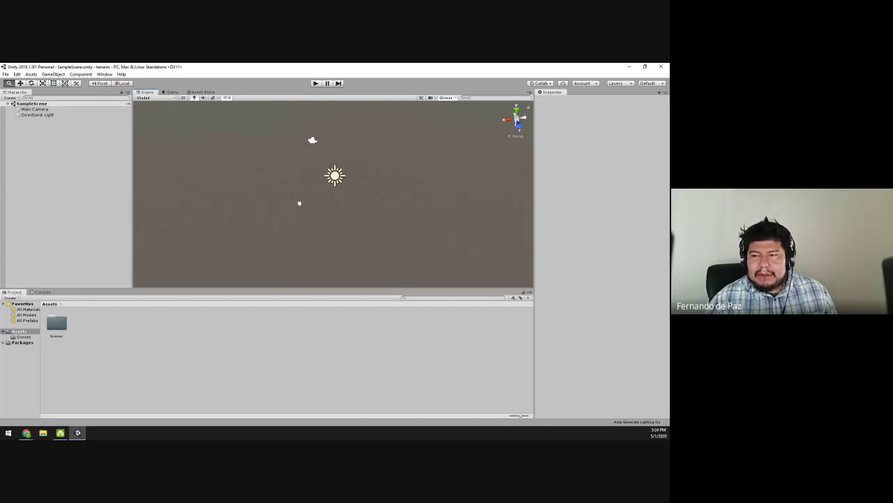
{"action": "middle_click_drag", "start_coordinate": [299, 203], "coordinate": [312, 199]}
{"action": "key", "text": "alt"}
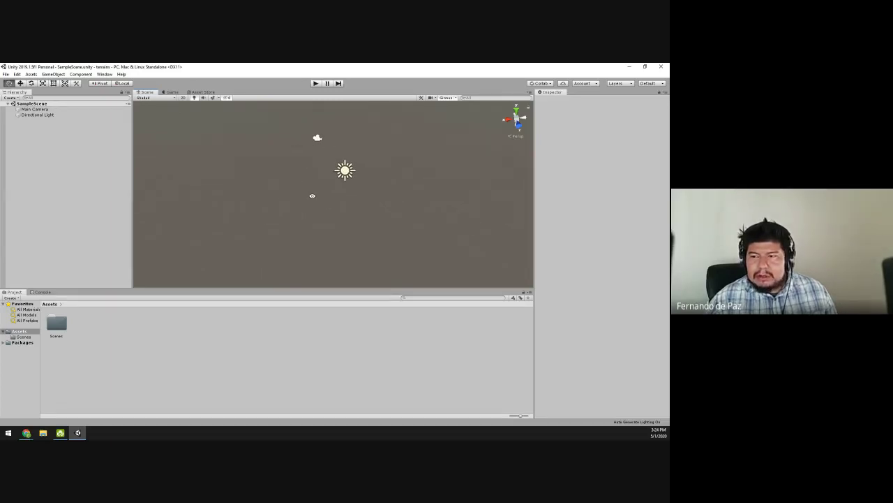
{"action": "left_click_drag", "start_coordinate": [335, 177], "coordinate": [14, 181], "text": "alt"}
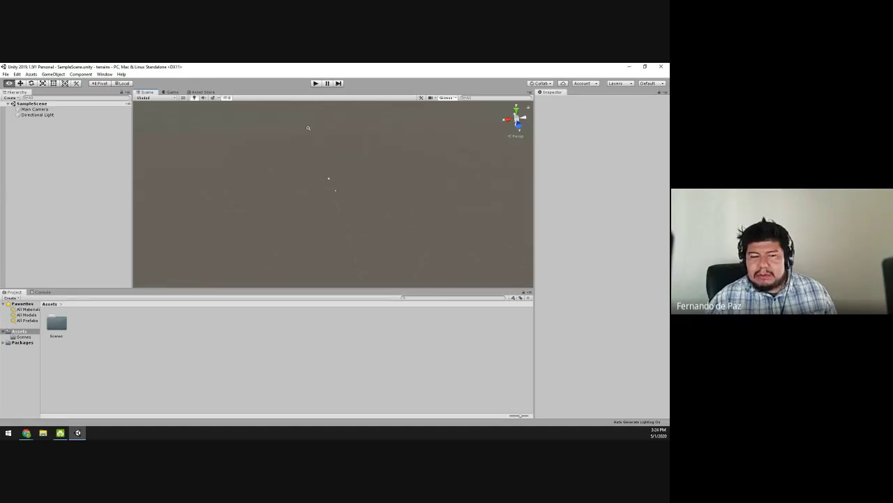
{"action": "right_click_drag", "start_coordinate": [140, 199], "coordinate": [358, 186], "text": "alt"}
{"action": "left_click_drag", "start_coordinate": [358, 186], "coordinate": [330, 206]}
{"action": "scroll", "coordinate": [303, 200], "scroll_direction": "up", "scroll_amount": 5}
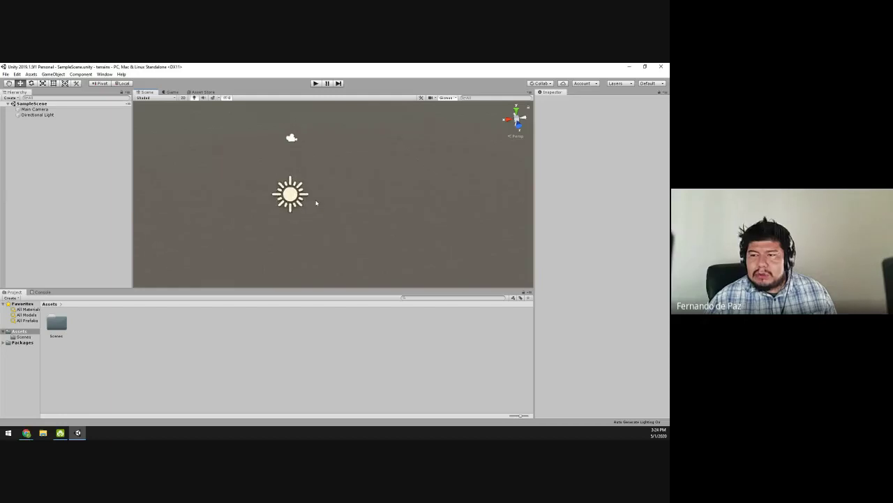
{"action": "scroll", "coordinate": [303, 199], "scroll_direction": "down", "scroll_amount": 5}
{"action": "scroll", "coordinate": [302, 200], "scroll_direction": "down", "scroll_amount": 2}
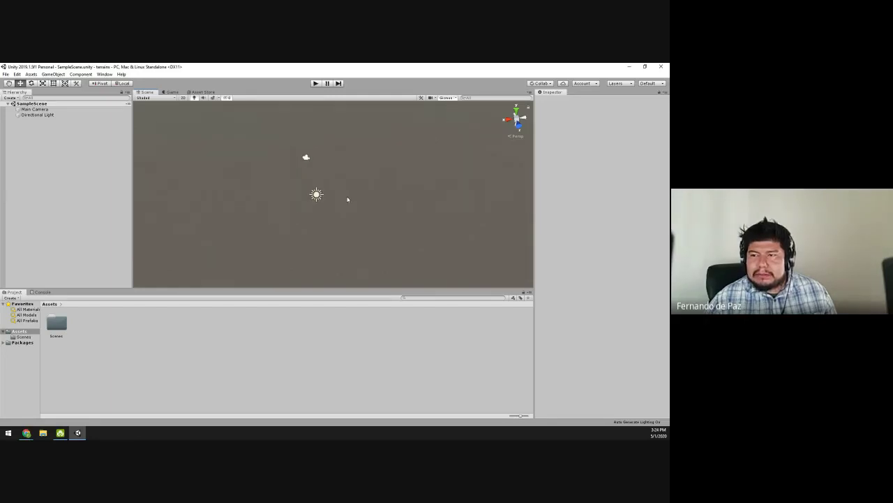
{"action": "left_click_drag", "start_coordinate": [347, 199], "coordinate": [263, 212], "text": "alt"}
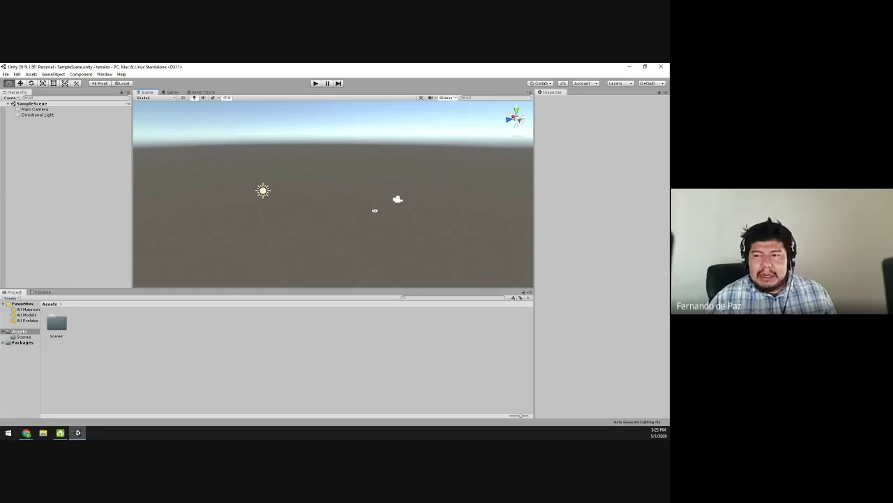
{"action": "left_click_drag", "start_coordinate": [363, 219], "coordinate": [298, 199], "text": "alt"}
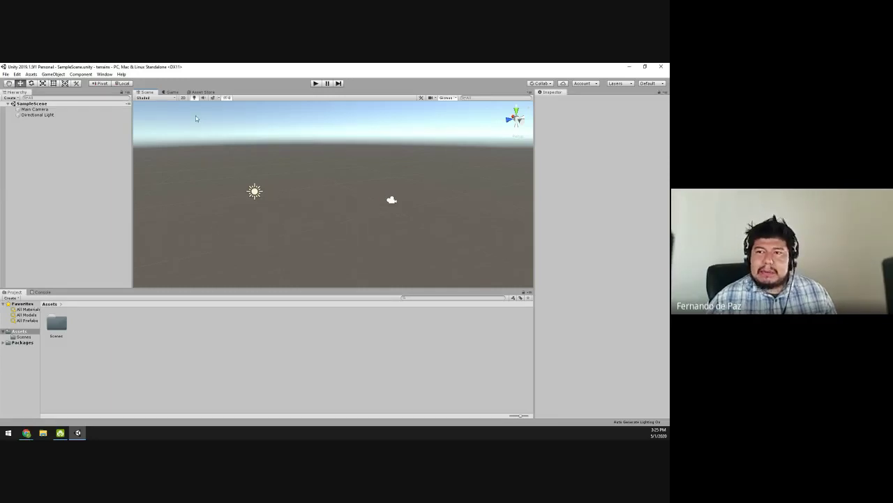
Compare the Scene and Game views, and examine the Main Camera's projection options without changing them.
{"action": "left_click", "coordinate": [170, 92]}
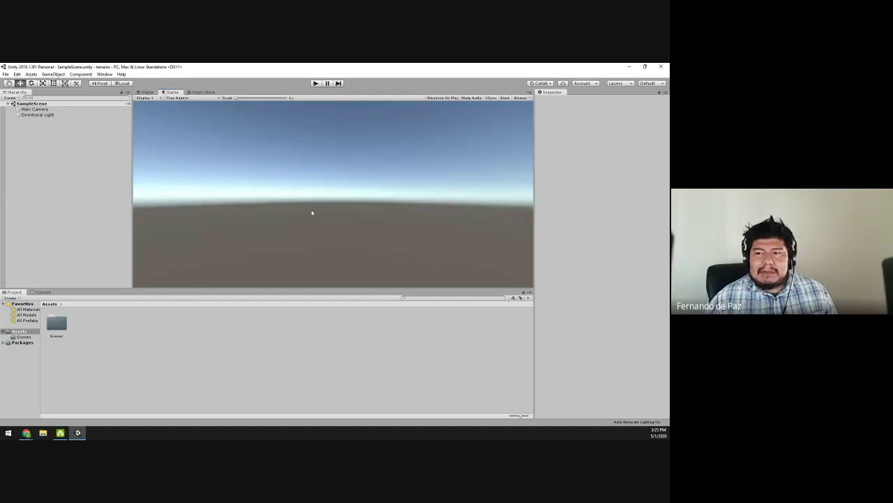
{"action": "left_click", "coordinate": [148, 93]}
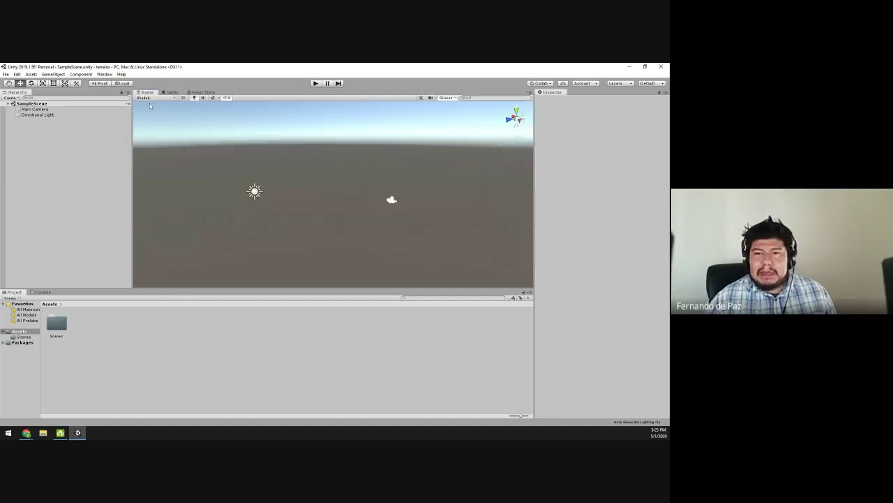
{"action": "left_click", "coordinate": [169, 92]}
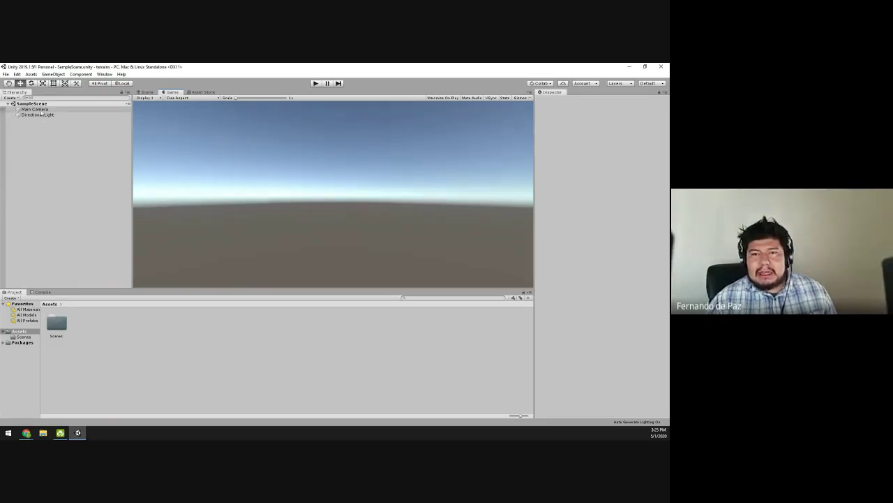
{"action": "left_click", "coordinate": [37, 109]}
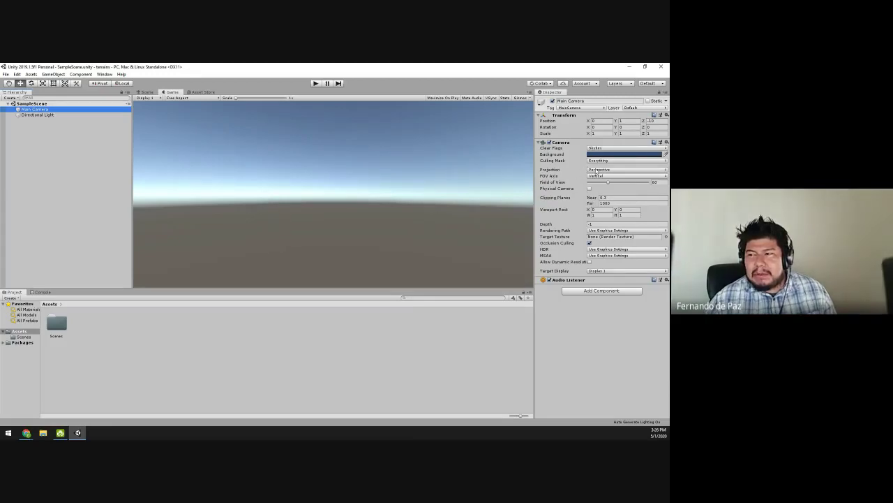
{"action": "left_click", "coordinate": [596, 170]}
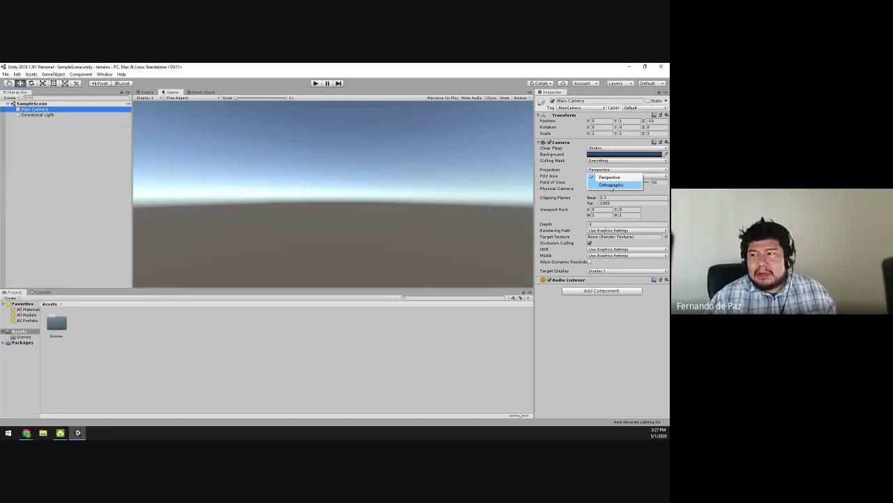
{"action": "left_click", "coordinate": [601, 319]}
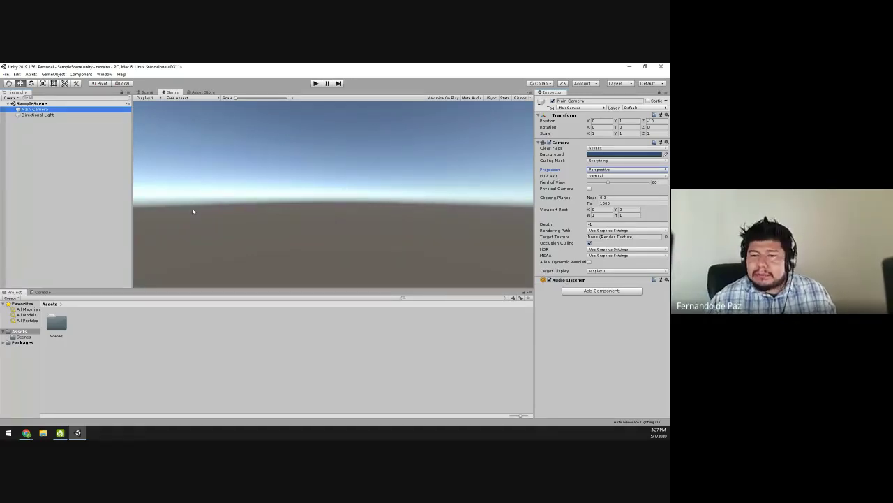
{"action": "left_click", "coordinate": [48, 298]}
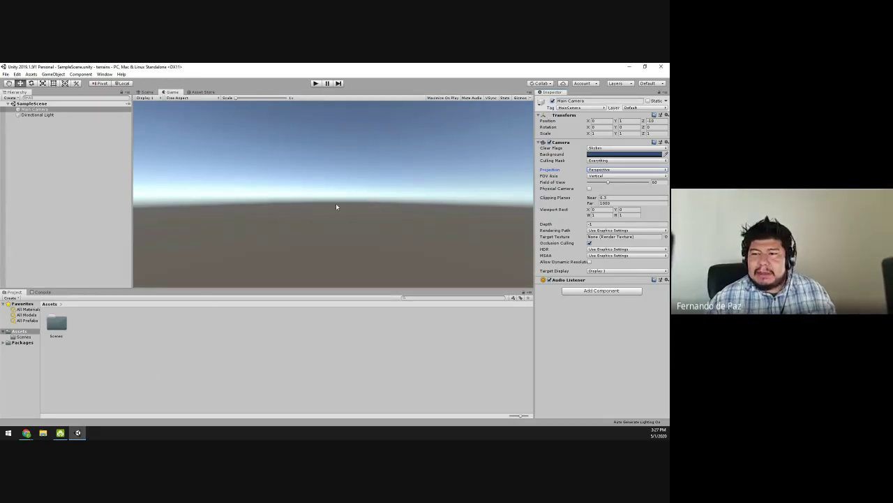
Examine the Main Camera's viewing volume in the Scene view and check the Lighting settings, closing their window.
{"action": "left_click", "coordinate": [146, 92]}
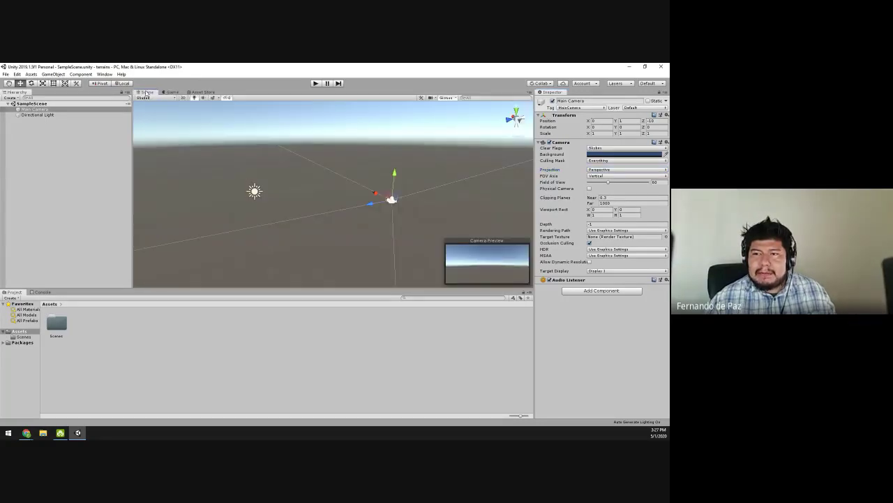
{"action": "left_click_drag", "start_coordinate": [219, 147], "coordinate": [249, 193], "text": "alt"}
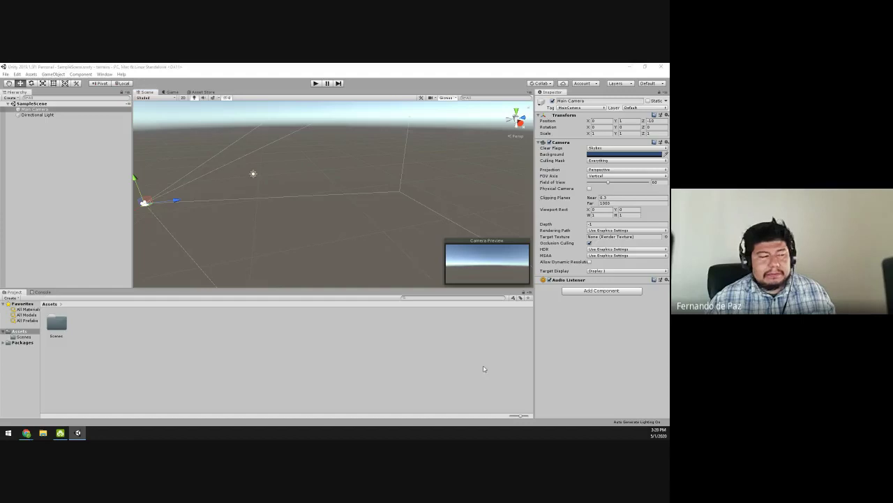
{"action": "left_click", "coordinate": [21, 66]}
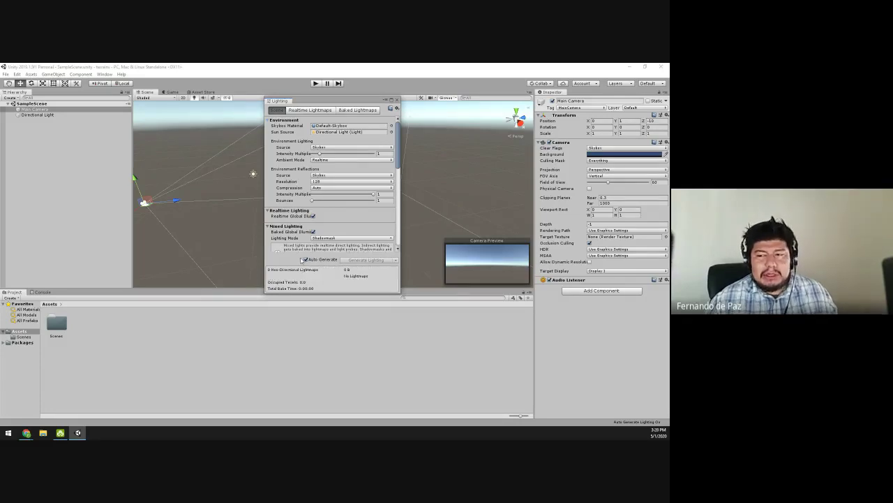
{"action": "left_click", "coordinate": [398, 99]}
{"action": "left_click_drag", "start_coordinate": [299, 174], "coordinate": [234, 210], "text": "alt"}
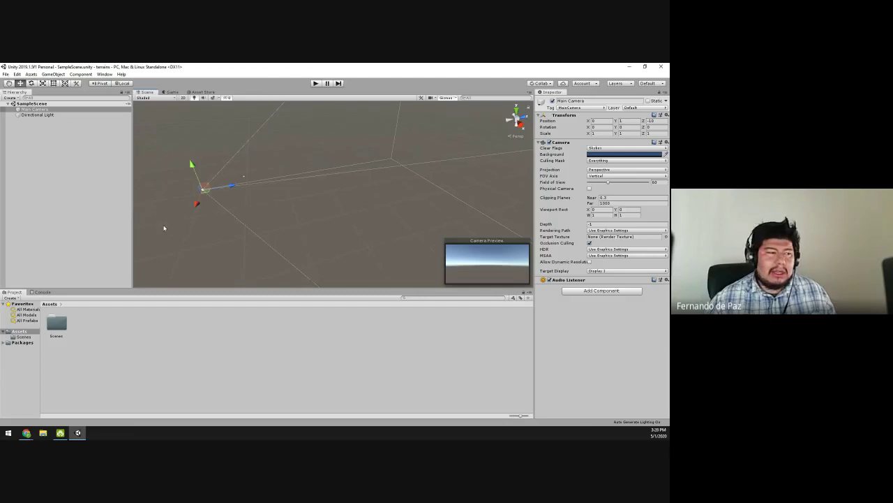
{"action": "left_click_drag", "start_coordinate": [190, 229], "coordinate": [284, 216], "text": "alt"}
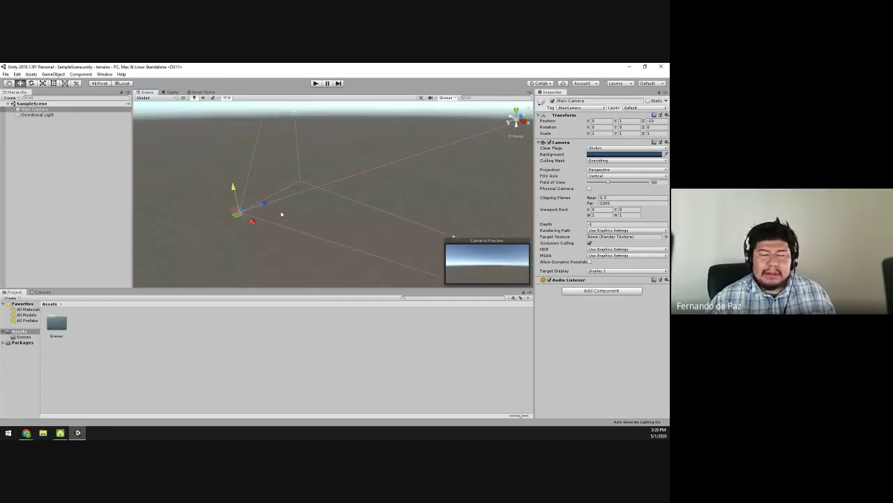
Add a Terrain 3D object to the scene.
{"action": "left_click", "coordinate": [88, 145]}
{"action": "right_click", "coordinate": [30, 130]}
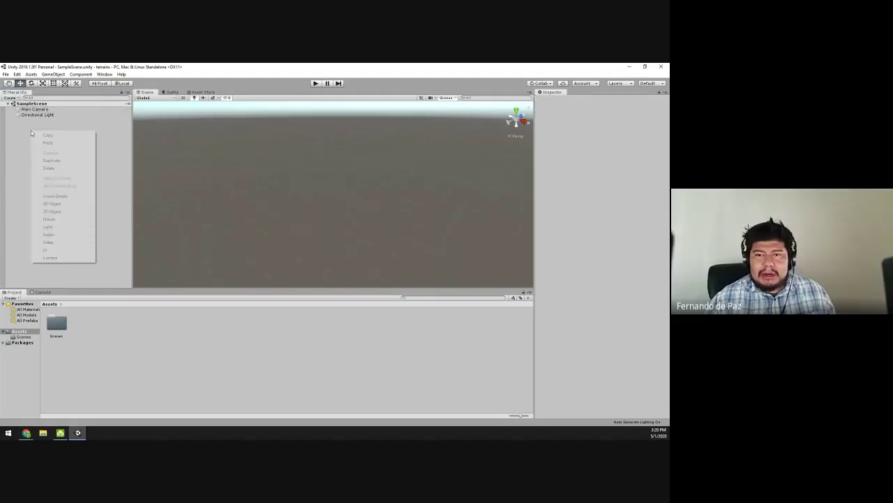
{"action": "left_click", "coordinate": [55, 74]}
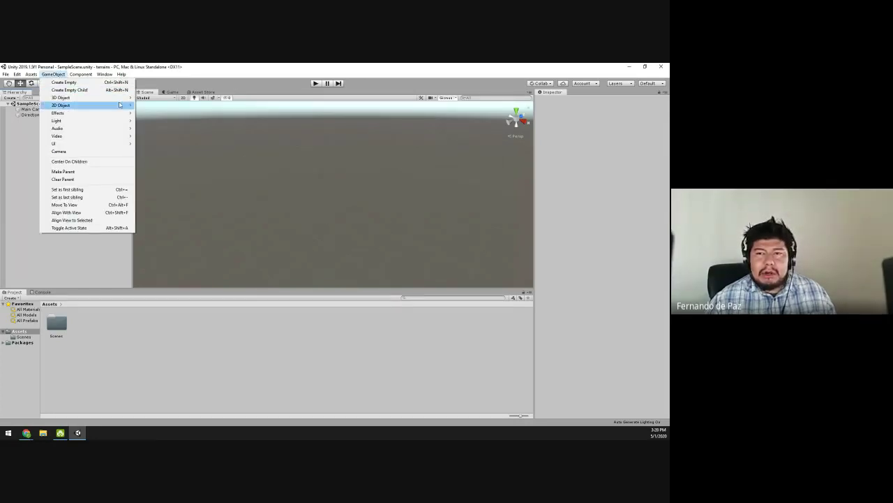
{"action": "mouse_move", "coordinate": [127, 99]}
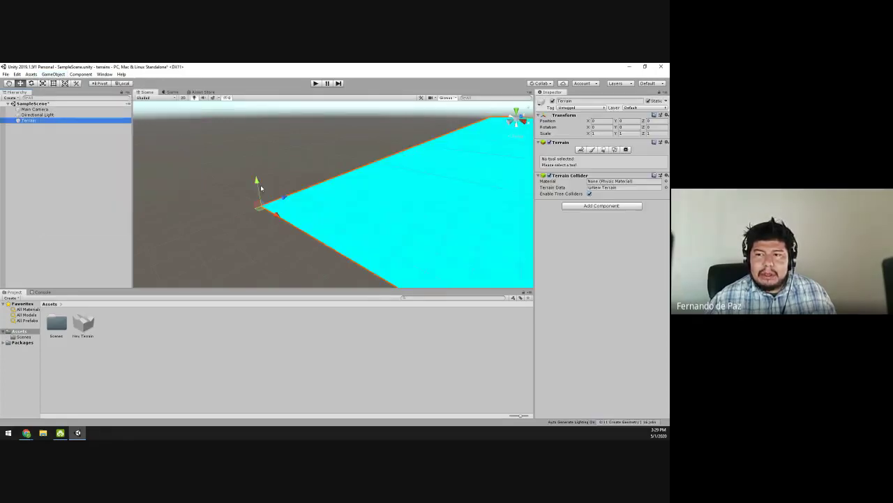
Examine the new terrain in the Scene view from several angles and distances.
{"action": "left_click_drag", "start_coordinate": [266, 192], "coordinate": [455, 210], "text": "alt"}
{"action": "right_click_drag", "start_coordinate": [454, 211], "coordinate": [182, 190], "text": "alt"}
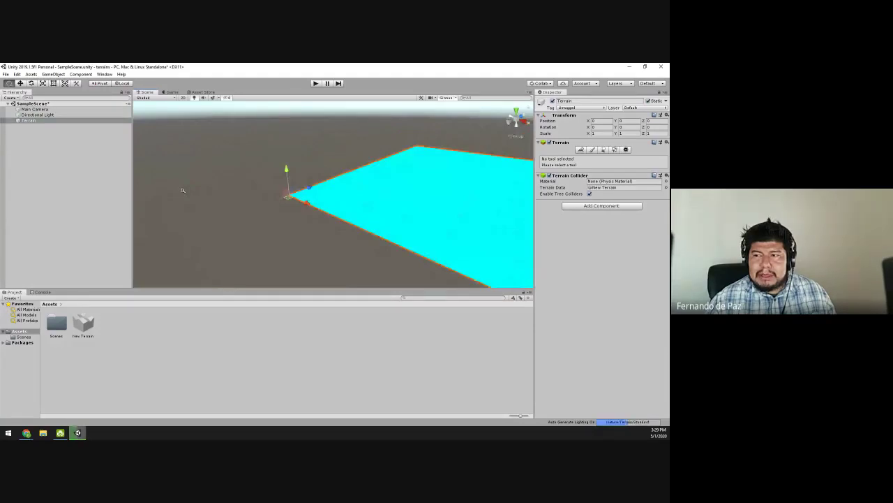
{"action": "left_click_drag", "start_coordinate": [182, 190], "coordinate": [291, 200], "text": "alt"}
{"action": "right_click_drag", "start_coordinate": [291, 199], "coordinate": [432, 200], "text": "alt"}
{"action": "left_click_drag", "start_coordinate": [432, 200], "coordinate": [295, 227], "text": "alt"}
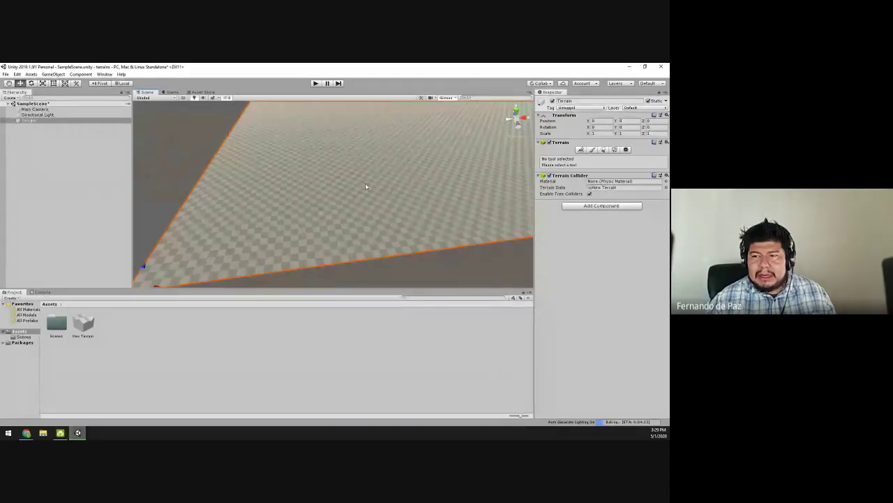
{"action": "right_click_drag", "start_coordinate": [439, 166], "coordinate": [365, 164]}
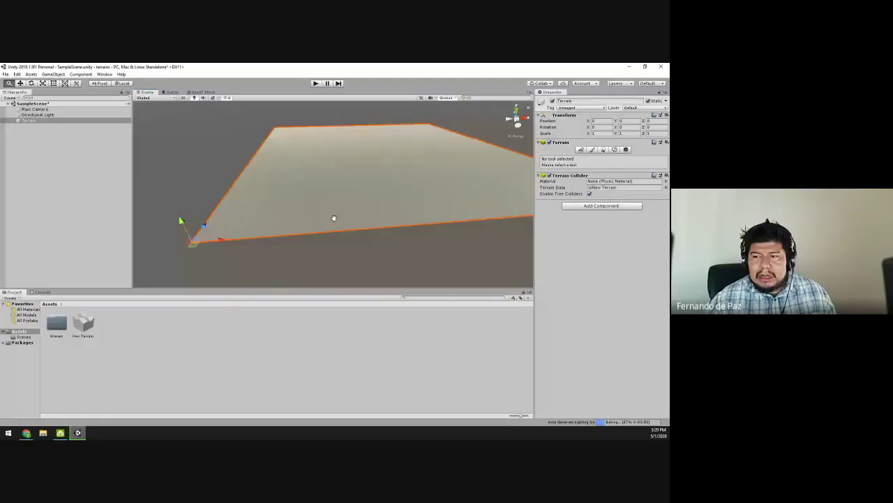
{"action": "middle_click_drag", "start_coordinate": [334, 218], "coordinate": [214, 193]}
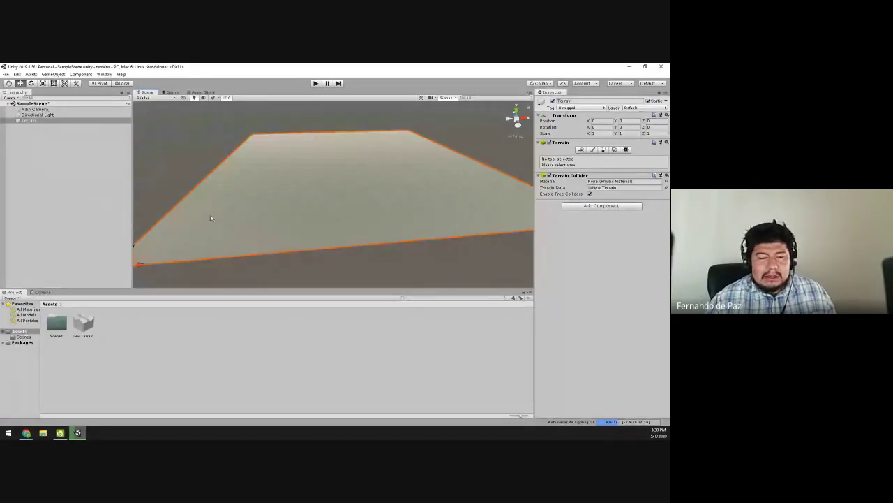
Review the project's Quality settings, including the quality levels, rendering and shadow options, and close the settings window without changes.
{"action": "key", "text": "alt"}
{"action": "left_click_drag", "start_coordinate": [446, 196], "coordinate": [302, 204], "text": "alt"}
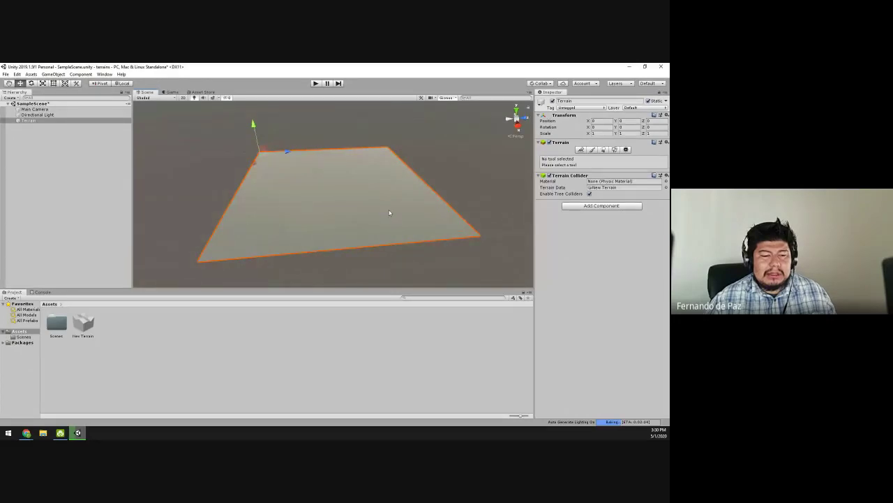
{"action": "left_click", "coordinate": [17, 74]}
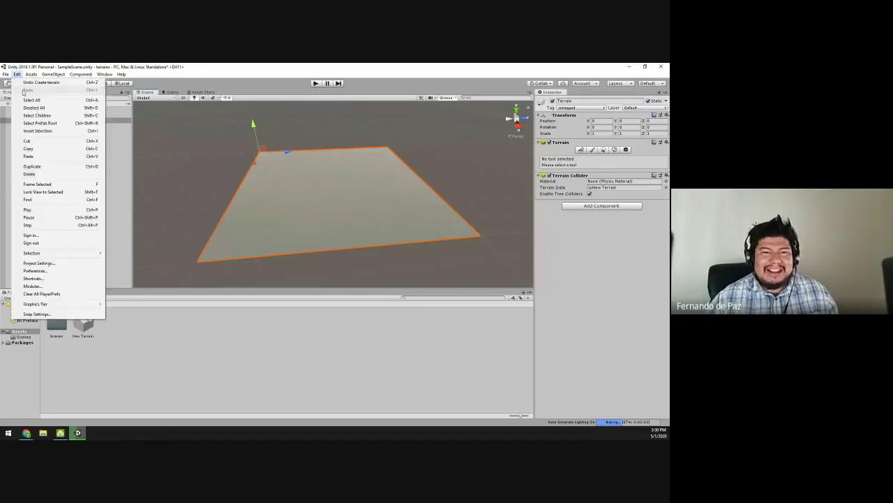
{"action": "left_click", "coordinate": [83, 263]}
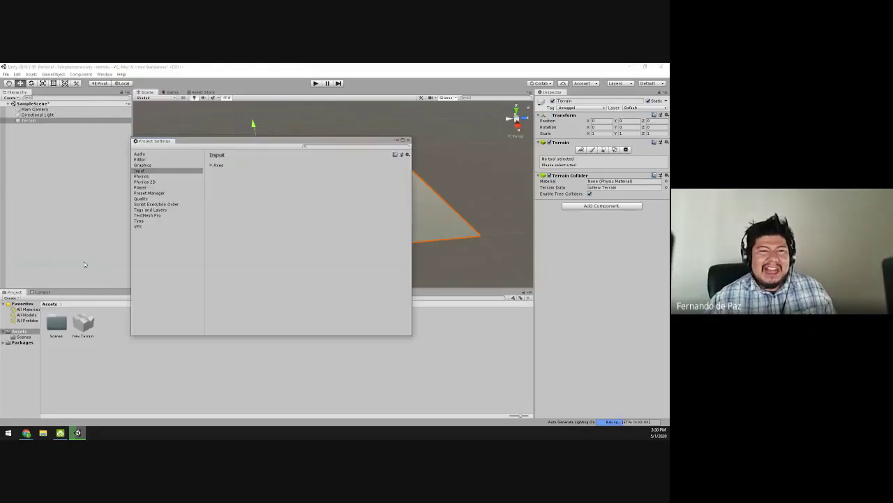
{"action": "left_click", "coordinate": [142, 199]}
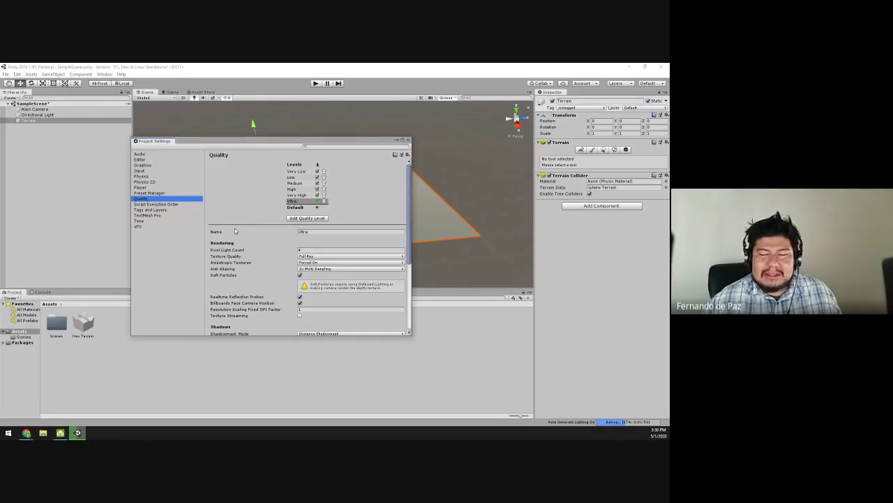
{"action": "scroll", "coordinate": [236, 231], "scroll_direction": "down", "scroll_amount": 1}
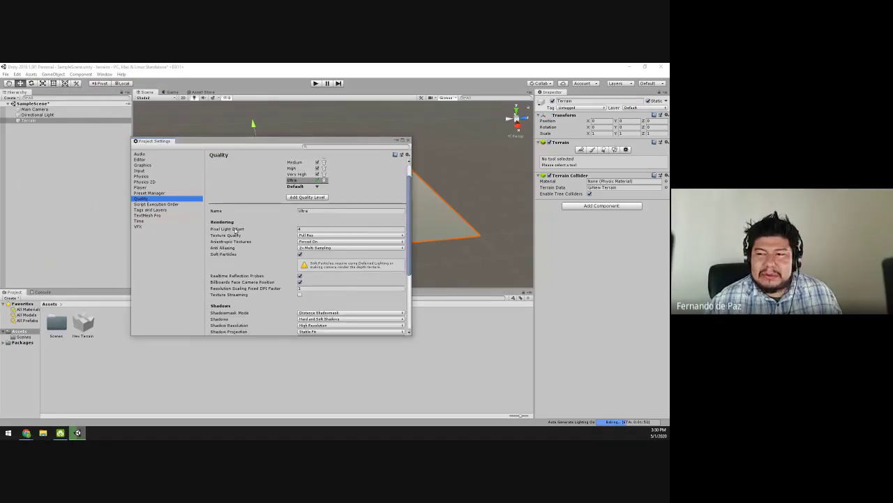
{"action": "scroll", "coordinate": [235, 231], "scroll_direction": "up", "scroll_amount": 1}
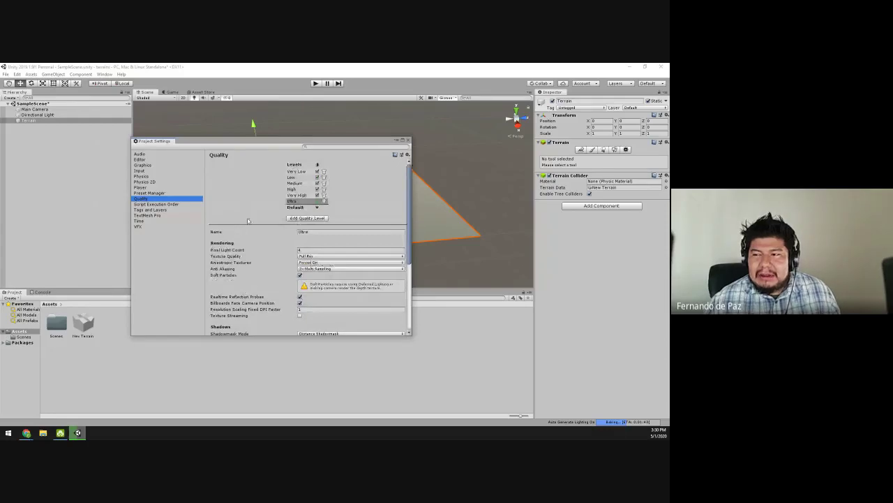
{"action": "scroll", "coordinate": [251, 238], "scroll_direction": "down", "scroll_amount": 5}
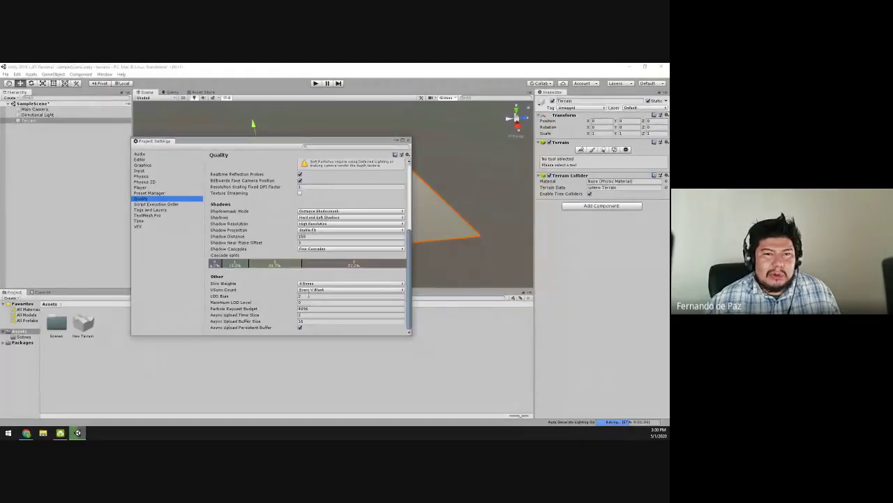
{"action": "scroll", "coordinate": [307, 296], "scroll_direction": "up", "scroll_amount": 1}
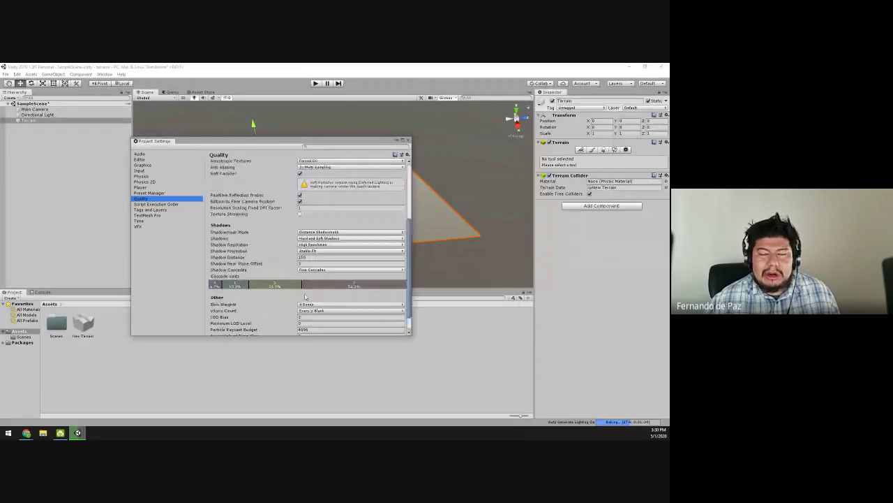
{"action": "scroll", "coordinate": [305, 297], "scroll_direction": "up", "scroll_amount": 2}
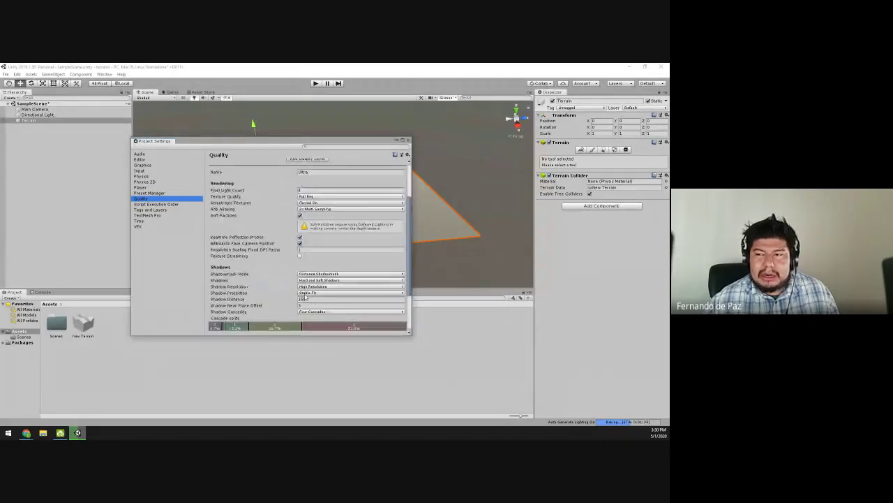
{"action": "scroll", "coordinate": [305, 297], "scroll_direction": "up", "scroll_amount": 3}
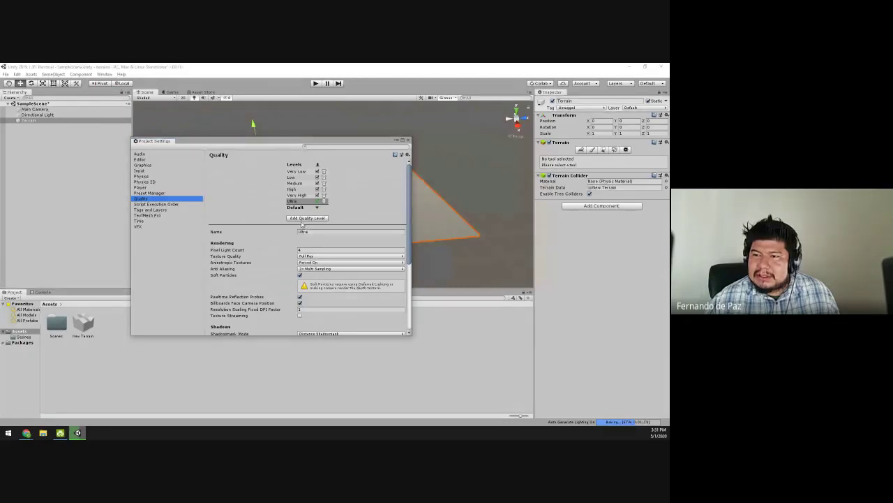
{"action": "scroll", "coordinate": [302, 224], "scroll_direction": "down", "scroll_amount": 1}
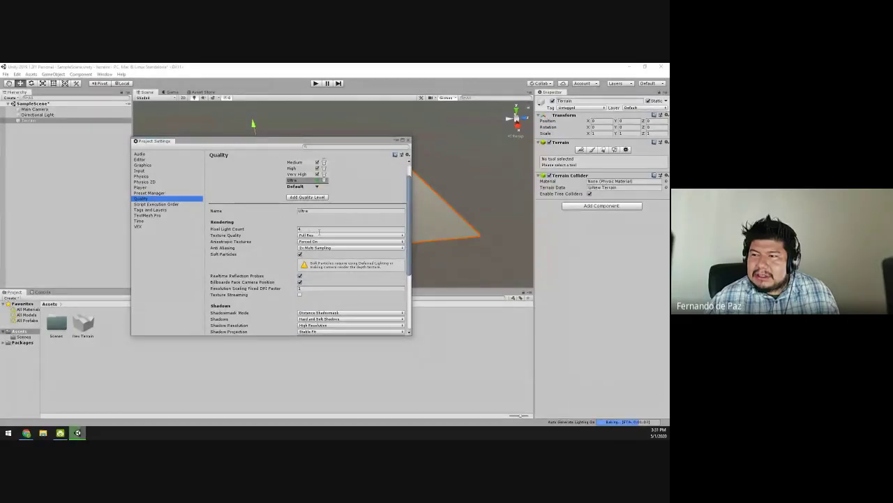
{"action": "scroll", "coordinate": [286, 188], "scroll_direction": "up", "scroll_amount": 1}
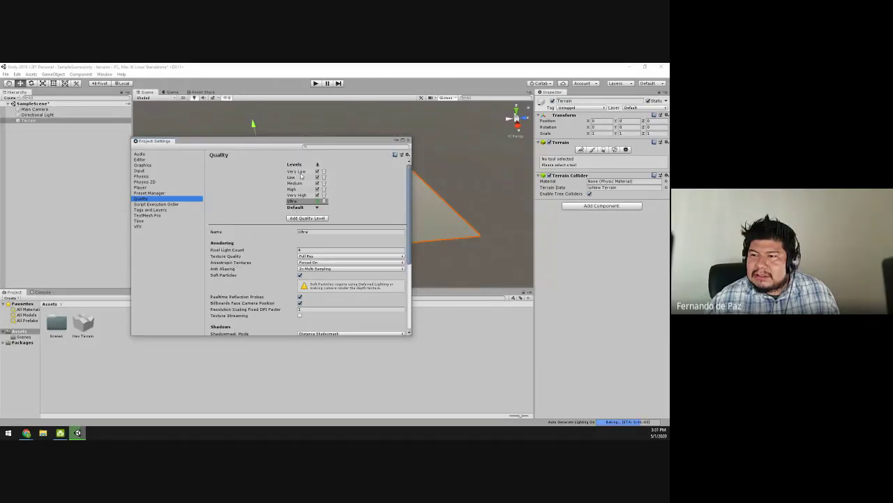
{"action": "left_click", "coordinate": [408, 143]}
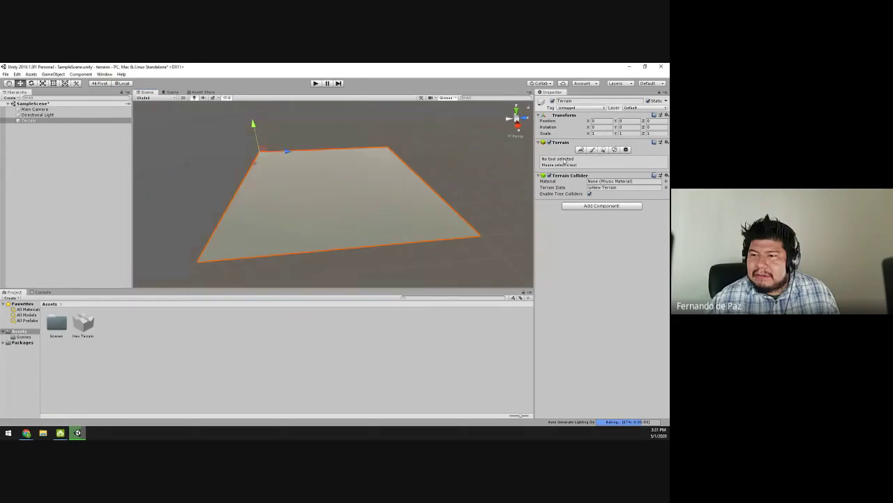
Check the available Bounces values in the Lighting Settings' lightmapping section, keeping the current choice and closing the window.
{"action": "left_click", "coordinate": [104, 74]}
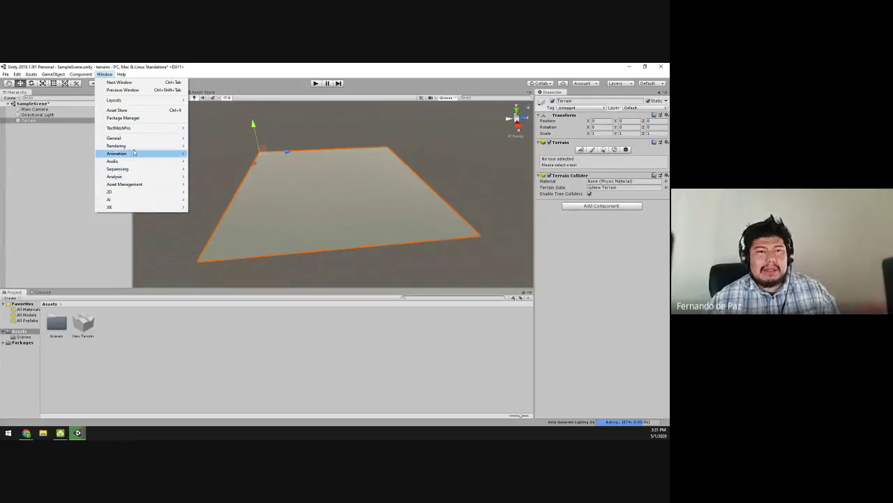
{"action": "mouse_move", "coordinate": [181, 144]}
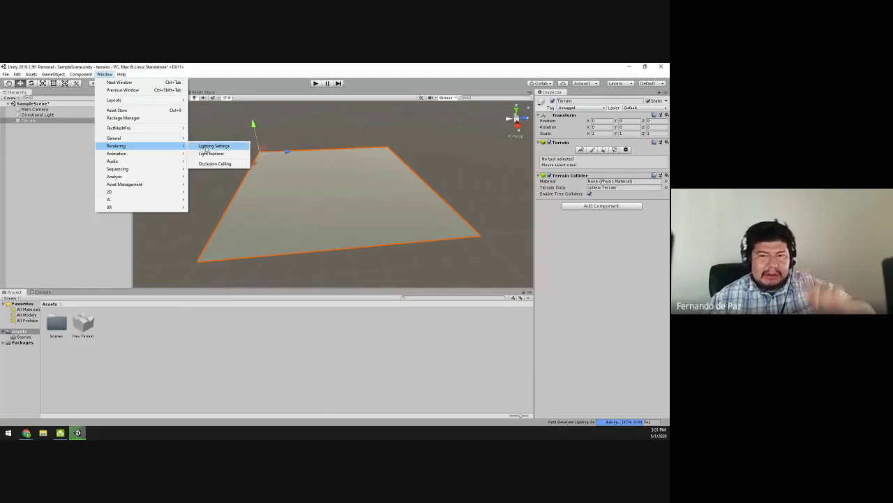
{"action": "left_click", "coordinate": [206, 147]}
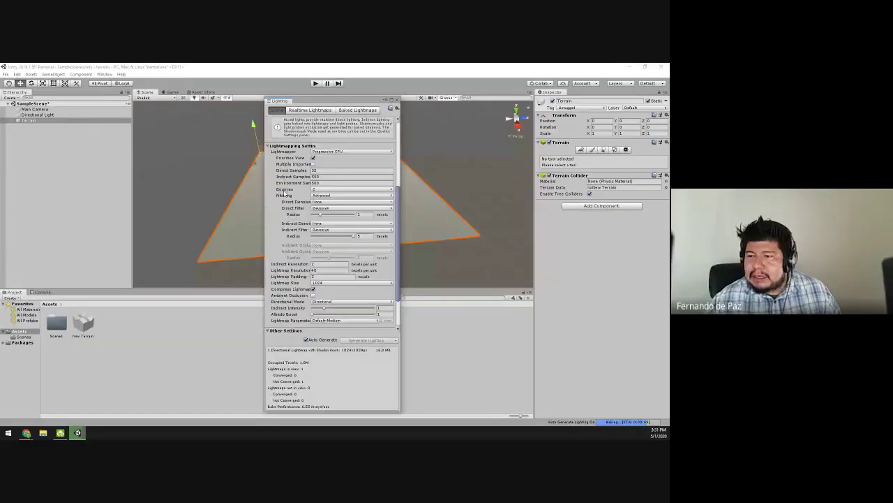
{"action": "left_click", "coordinate": [315, 190]}
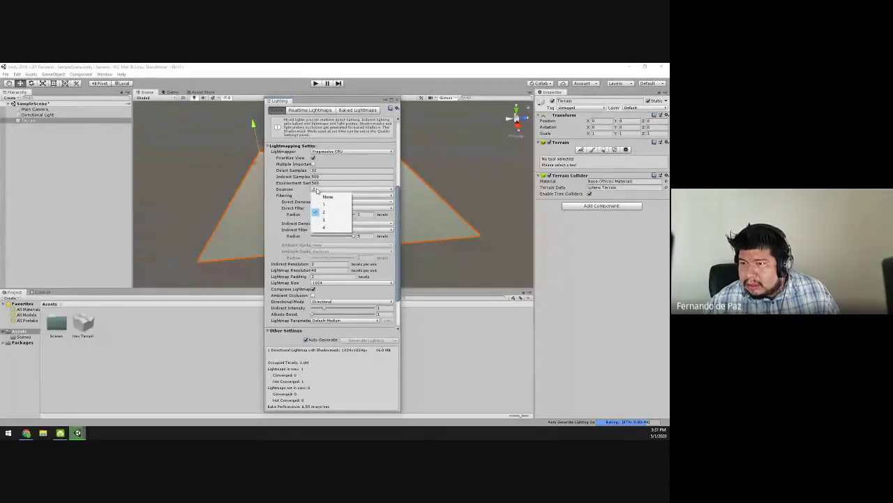
{"action": "left_click", "coordinate": [399, 103]}
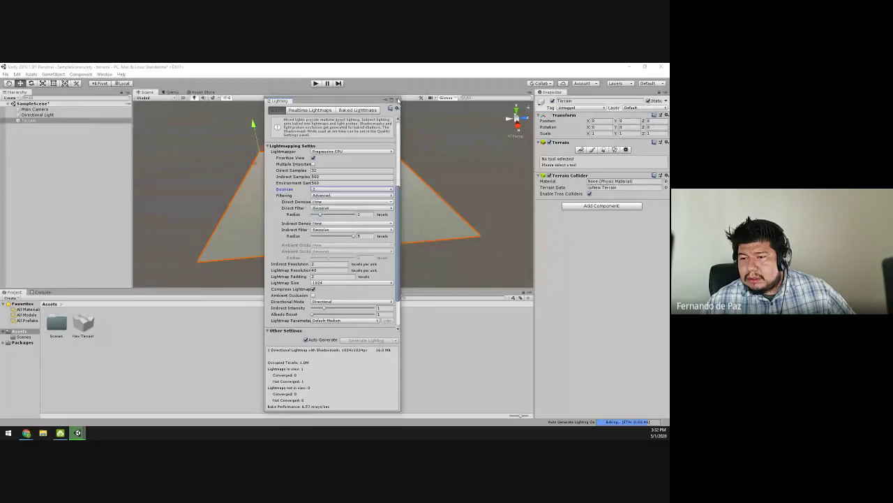
{"action": "left_click", "coordinate": [397, 101]}
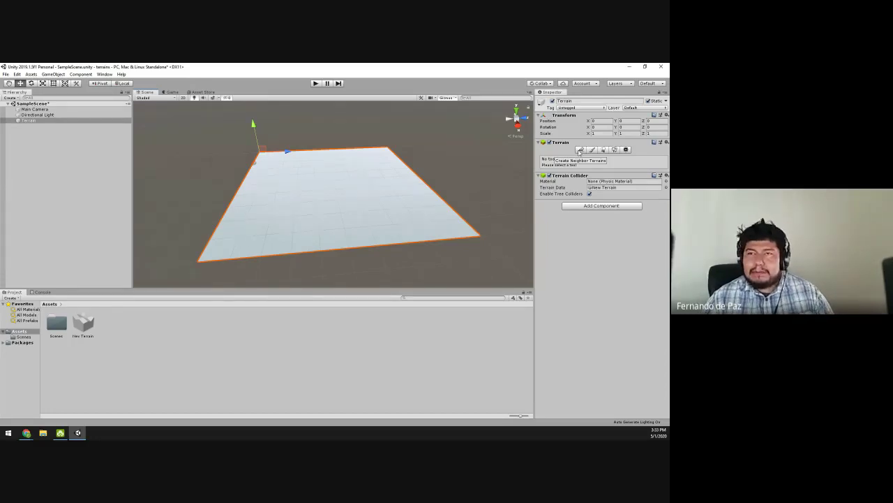
Activate the Create Neighbor Terrains tool, examine the outlines around the terrain, and reselect the terrain.
{"action": "left_click", "coordinate": [579, 151]}
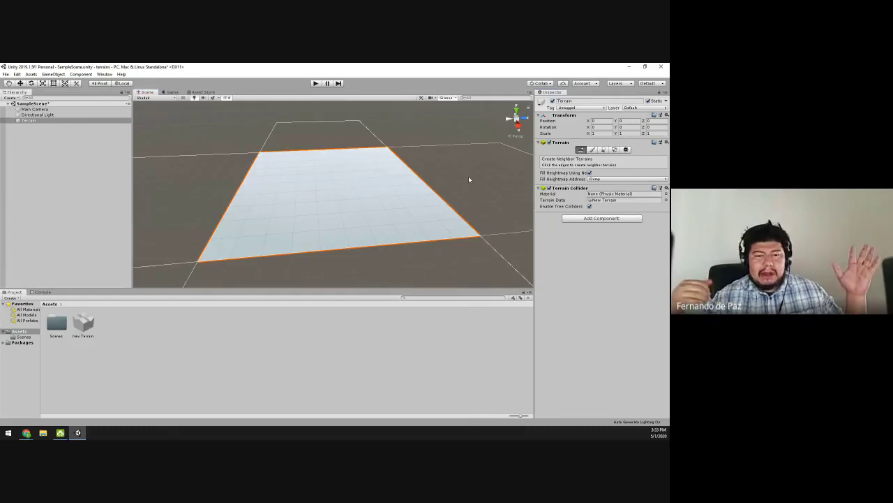
{"action": "scroll", "coordinate": [469, 176], "scroll_direction": "down", "scroll_amount": 5}
{"action": "middle_click_drag", "start_coordinate": [470, 208], "coordinate": [482, 199]}
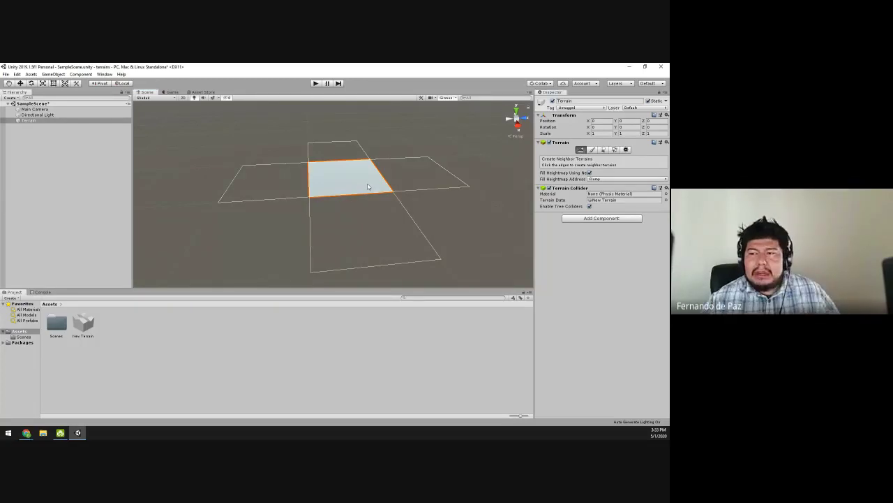
{"action": "left_click", "coordinate": [492, 194]}
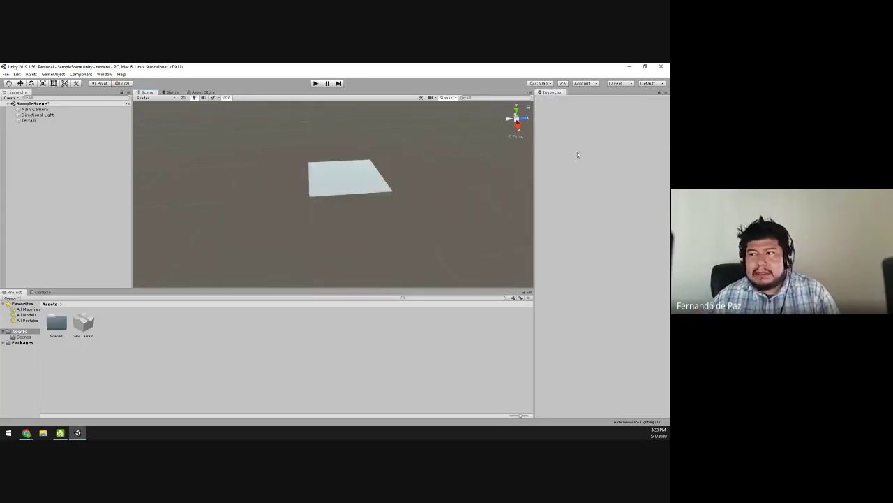
{"action": "scroll", "coordinate": [359, 189], "scroll_direction": "up", "scroll_amount": 3}
{"action": "left_click", "coordinate": [367, 179]}
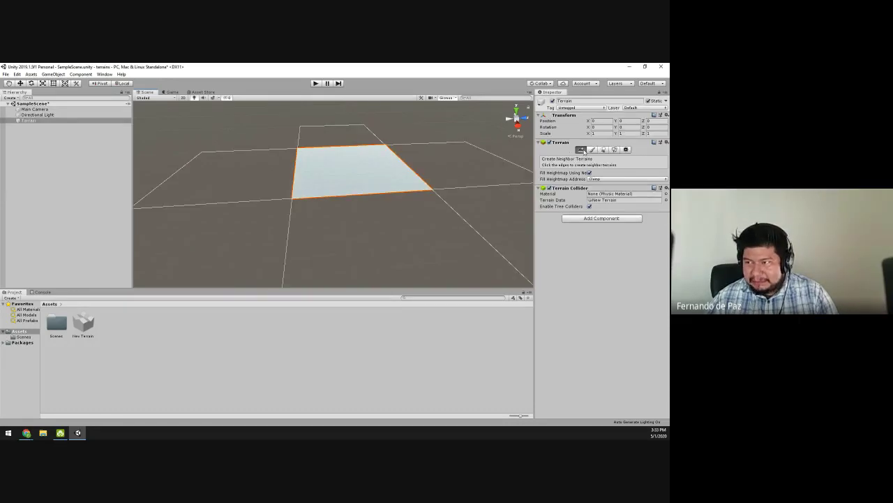
Switch the selected terrain to the Paint Terrain tool and bring the whole terrain closer into view.
{"action": "left_click", "coordinate": [593, 150]}
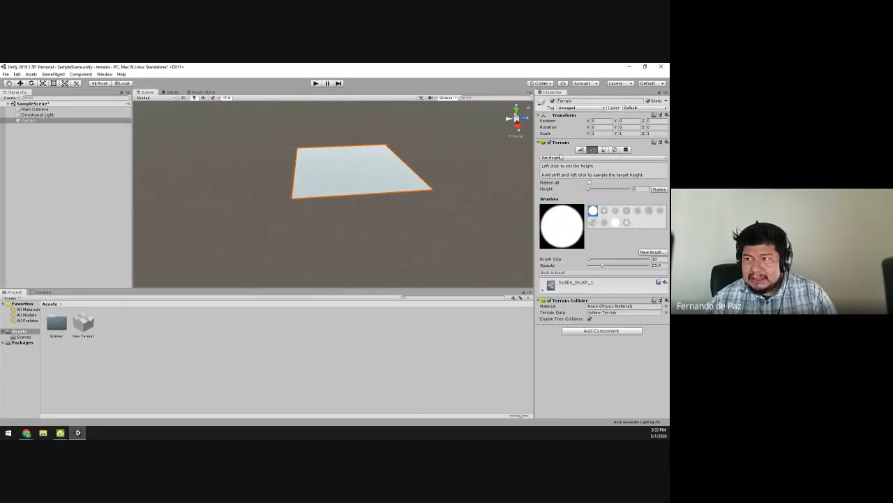
{"action": "mouse_move", "coordinate": [439, 175]}
{"action": "left_mouse_down", "text": "alt"}
{"action": "mouse_move", "coordinate": [453, 172]}
{"action": "mouse_move", "coordinate": [371, 229]}
{"action": "mouse_move", "coordinate": [390, 193]}
{"action": "left_mouse_up", "text": "alt"}
{"action": "scroll", "coordinate": [369, 224], "scroll_direction": "up", "scroll_amount": 3}
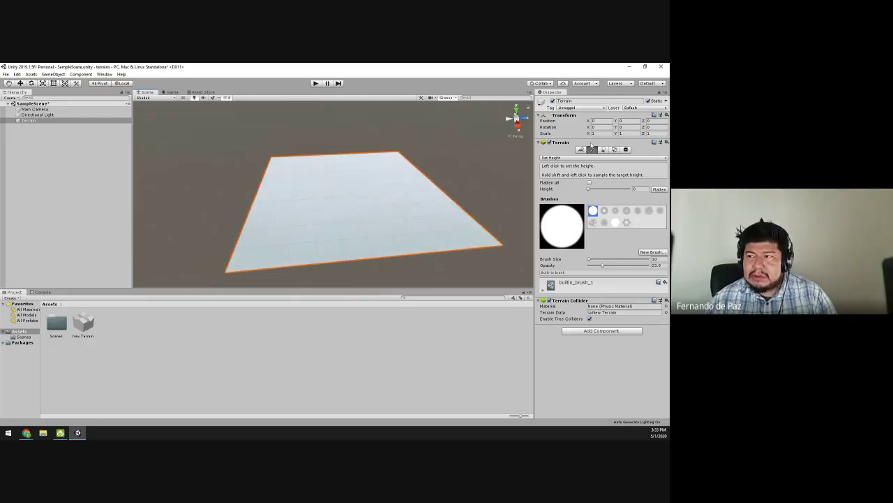
Choose the Paint Texture mode and preview its brush on the terrain surface at different distances.
{"action": "left_click", "coordinate": [552, 158]}
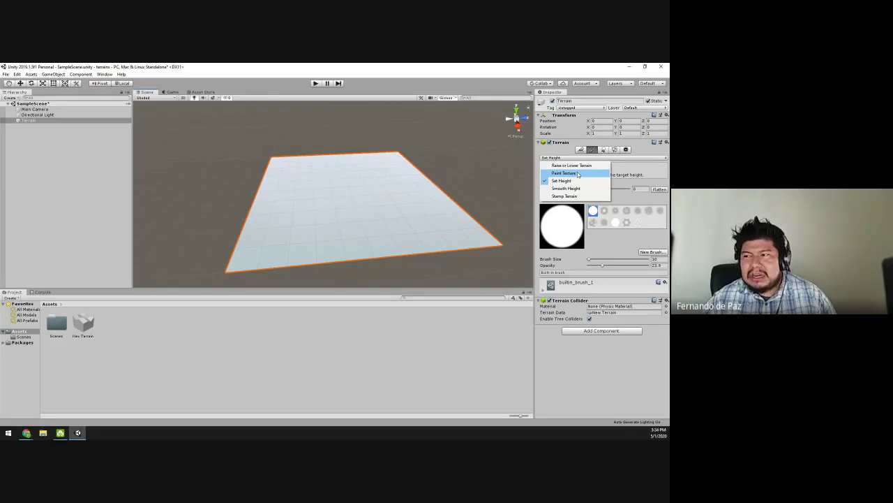
{"action": "left_click", "coordinate": [578, 173]}
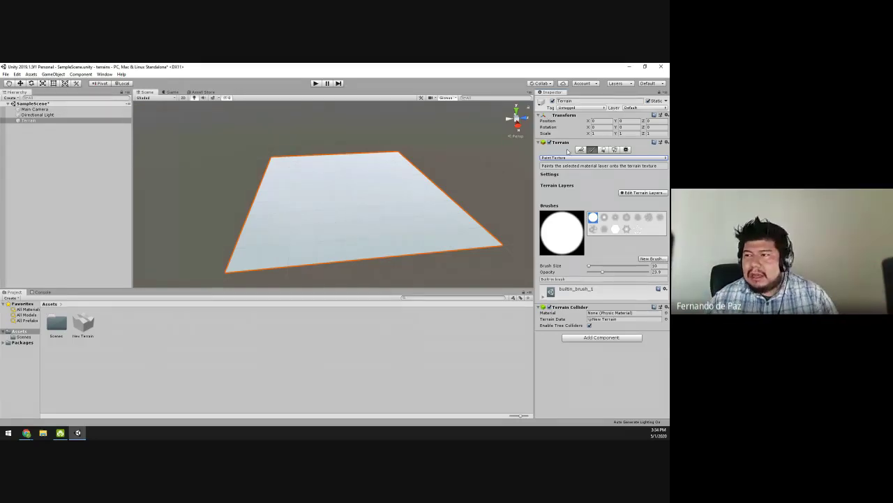
{"action": "scroll", "coordinate": [345, 264], "scroll_direction": "up", "scroll_amount": 6}
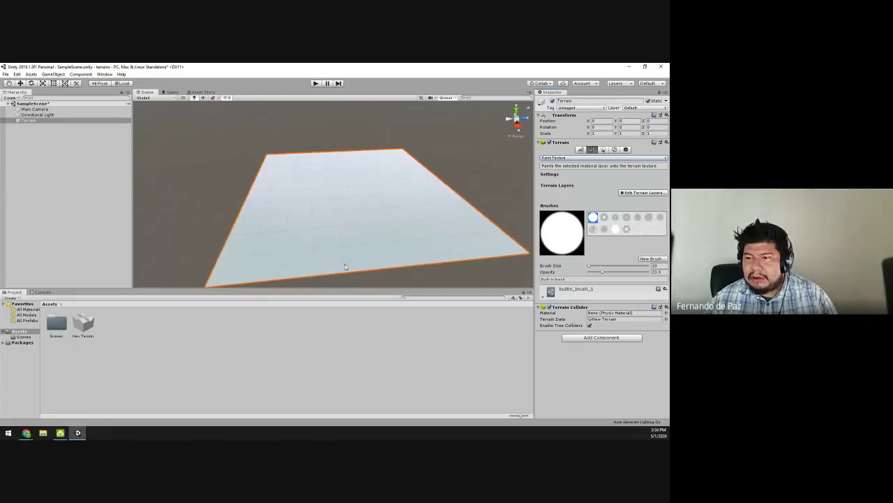
{"action": "scroll", "coordinate": [353, 259], "scroll_direction": "down", "scroll_amount": 3}
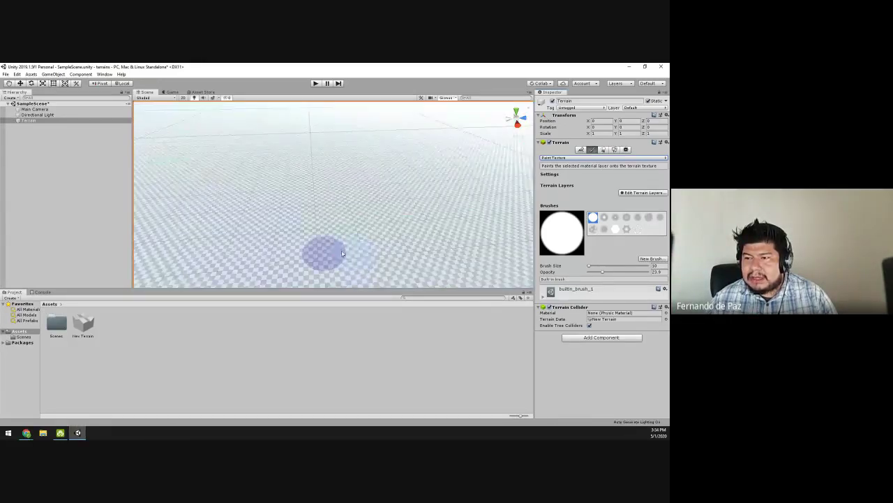
{"action": "scroll", "coordinate": [342, 253], "scroll_direction": "up", "scroll_amount": 4}
{"action": "scroll", "coordinate": [351, 239], "scroll_direction": "down", "scroll_amount": 6}
{"action": "scroll", "coordinate": [351, 239], "scroll_direction": "down", "scroll_amount": 5}
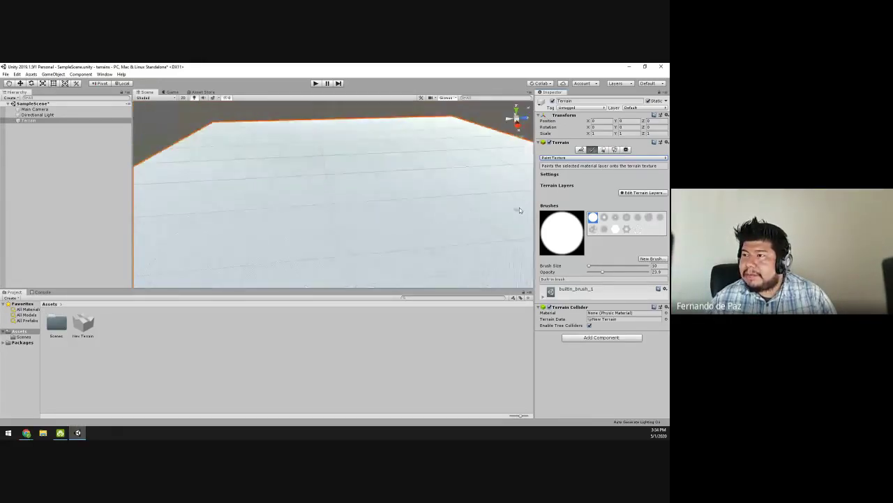
Set the terrain painting mode to Set Height and check the other available painting modes.
{"action": "left_click", "coordinate": [563, 159]}
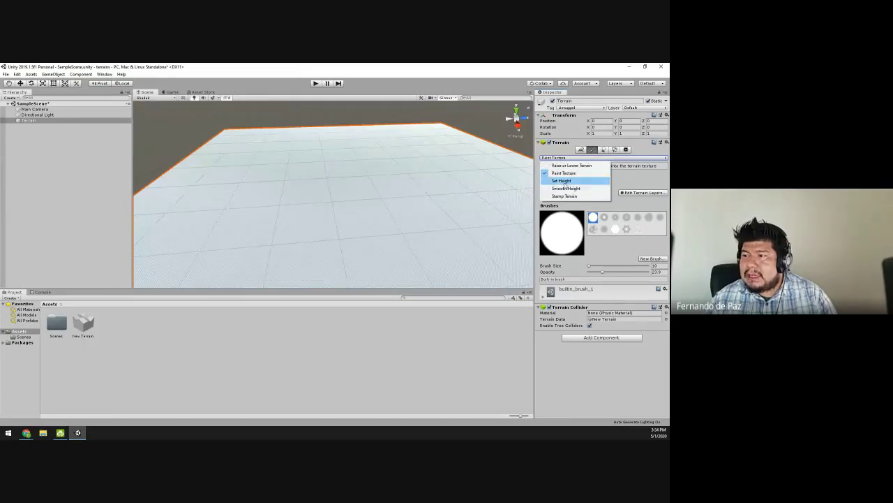
{"action": "left_click", "coordinate": [561, 181]}
{"action": "scroll", "coordinate": [406, 220], "scroll_direction": "down", "scroll_amount": 6}
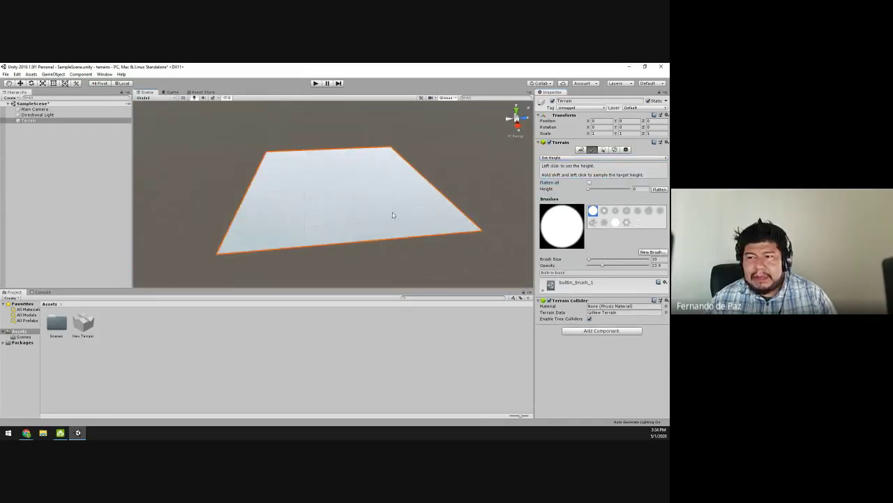
{"action": "scroll", "coordinate": [392, 212], "scroll_direction": "up", "scroll_amount": 2}
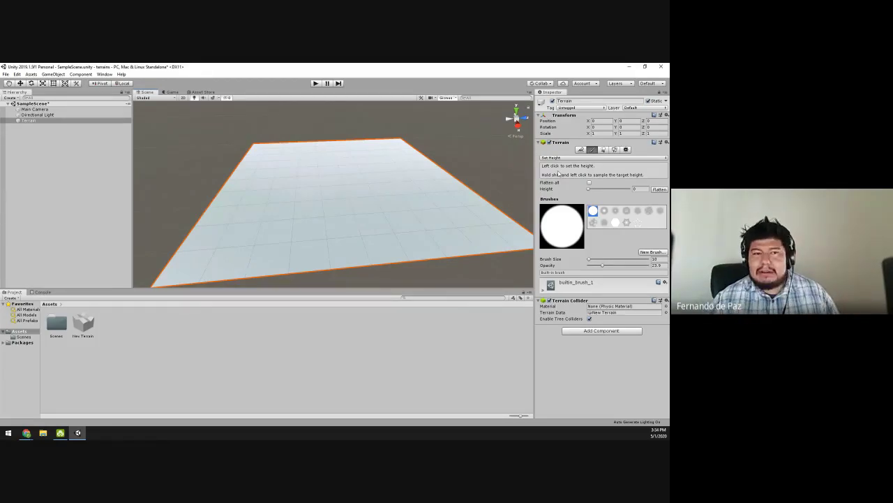
{"action": "left_click", "coordinate": [557, 158]}
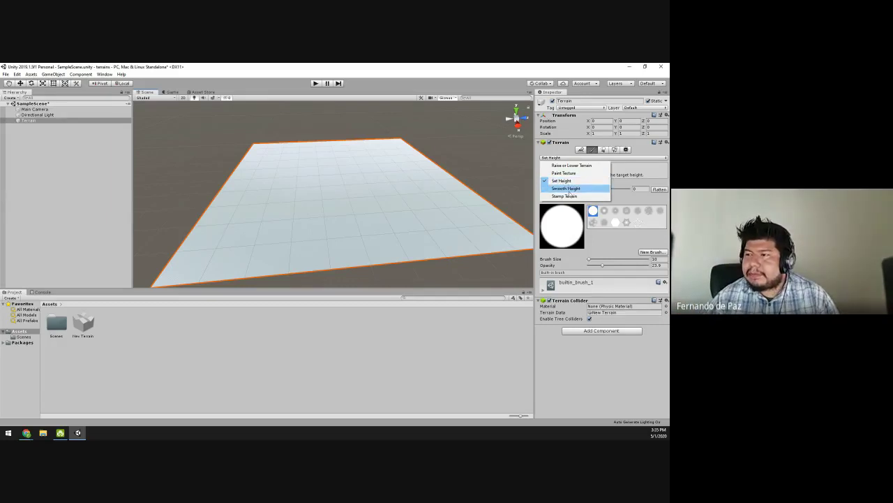
{"action": "left_click", "coordinate": [574, 188]}
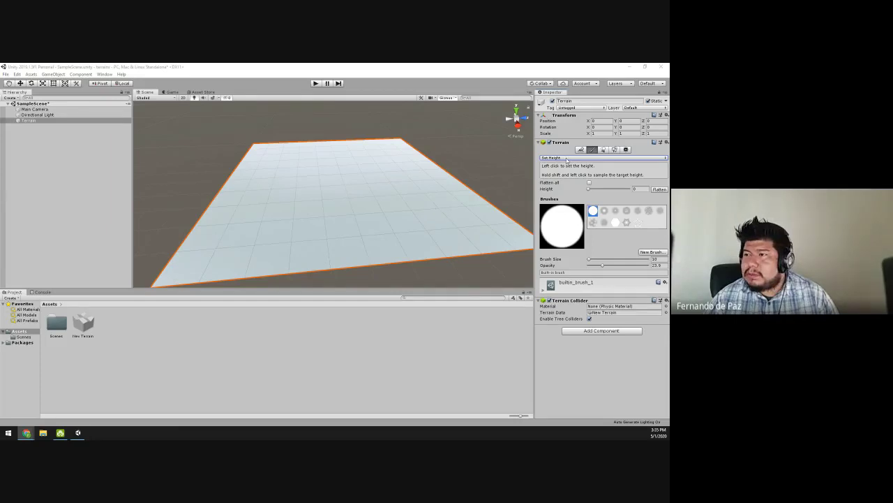
Switch the terrain painting mode to Stamp Terrain and review its settings.
{"action": "left_click", "coordinate": [567, 158]}
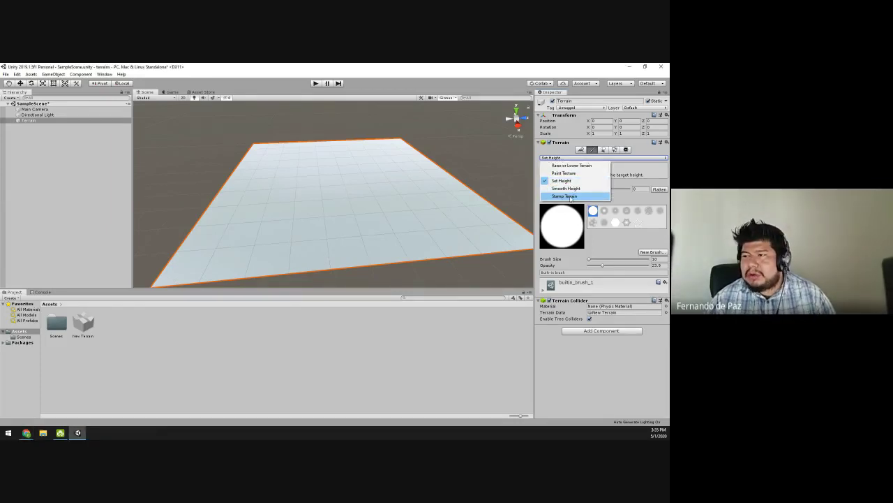
{"action": "left_click", "coordinate": [570, 197]}
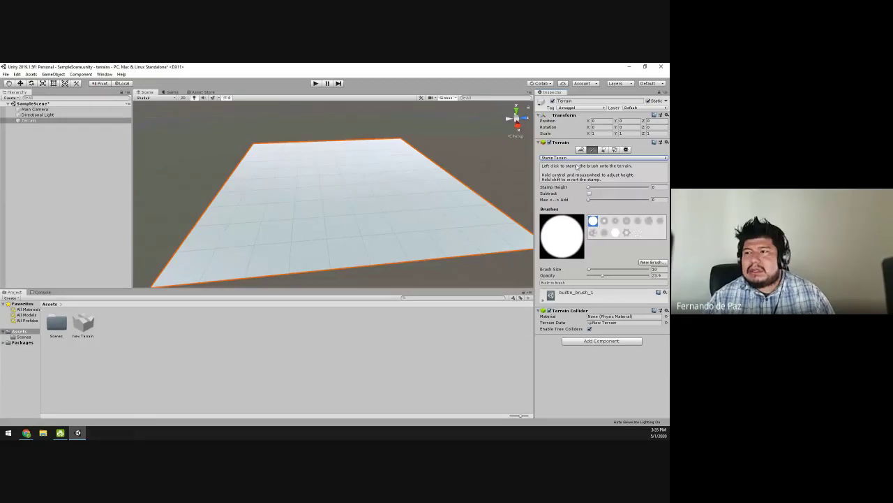
{"action": "left_click", "coordinate": [565, 159]}
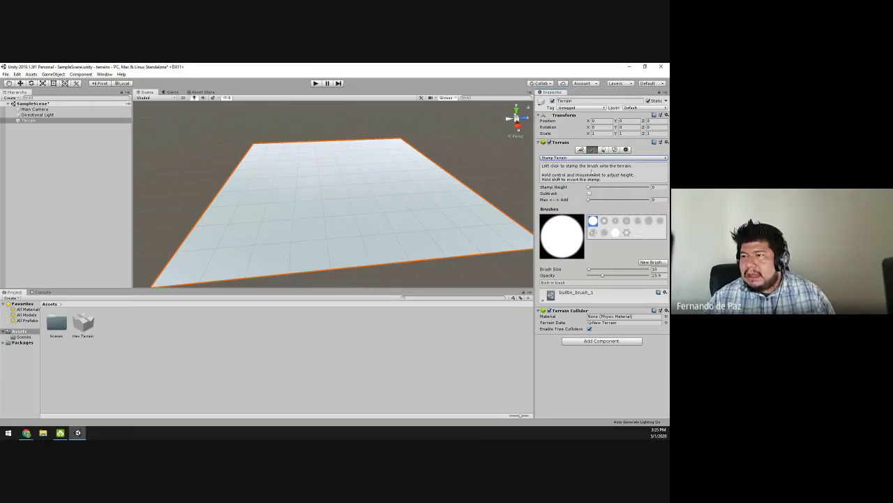
Switch the painting mode to Set Height, set the height to 30, and flatten the whole terrain to it.
{"action": "left_click", "coordinate": [571, 158]}
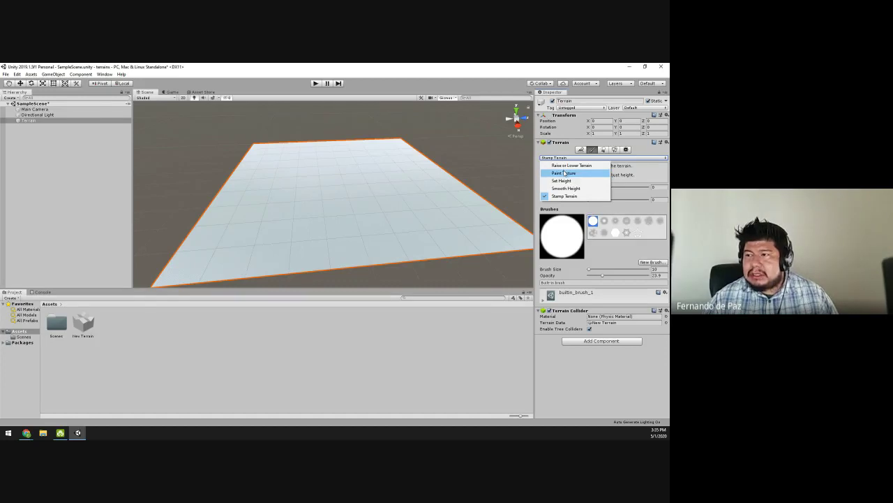
{"action": "left_click", "coordinate": [563, 180]}
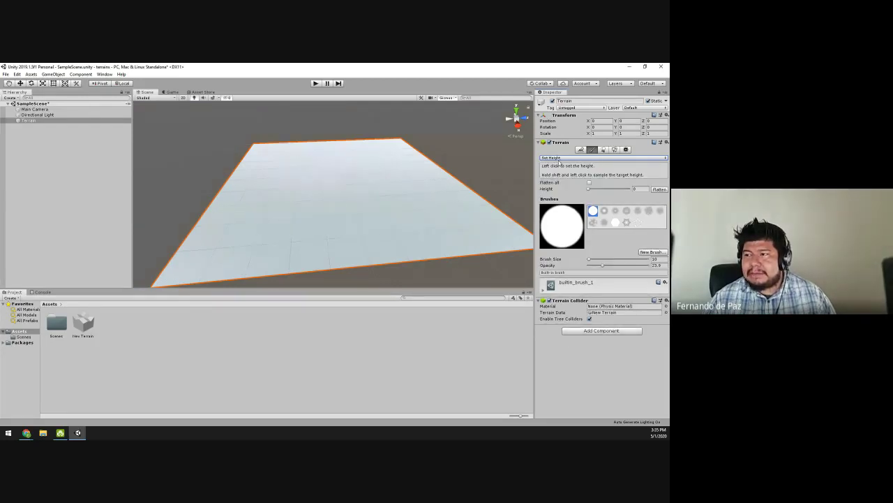
{"action": "left_click", "coordinate": [636, 189]}
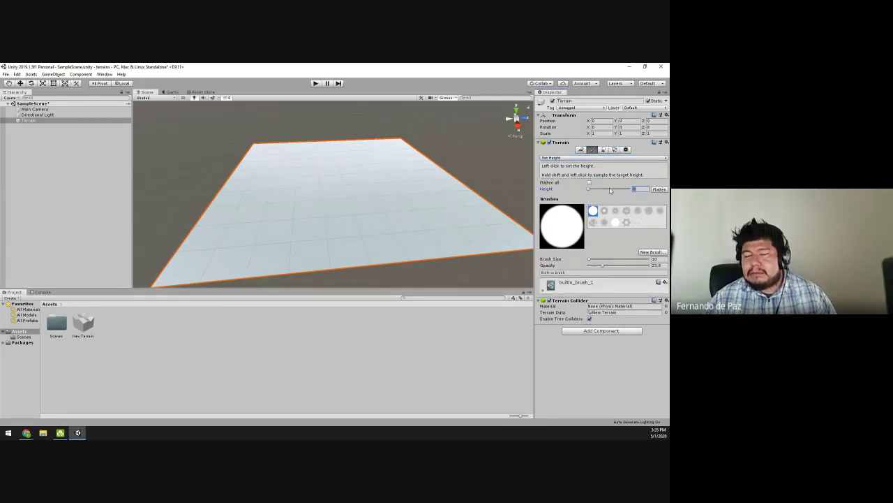
{"action": "type", "text": "30"}
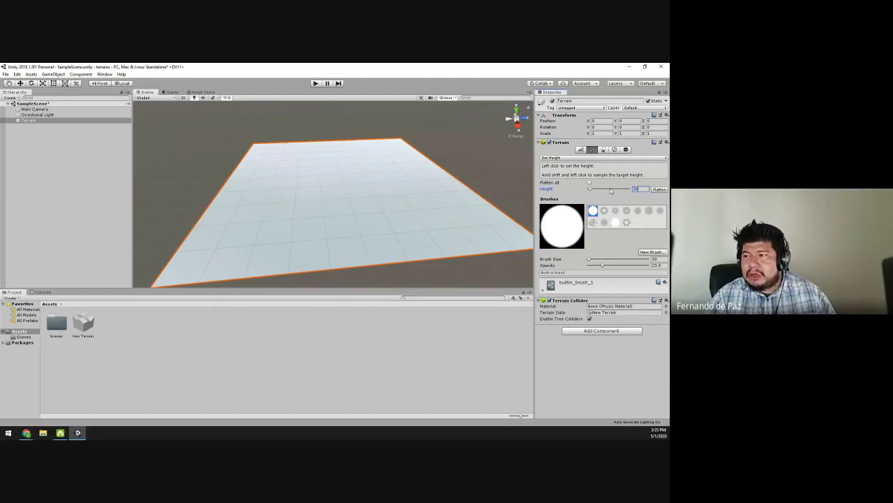
{"action": "left_click", "coordinate": [660, 189]}
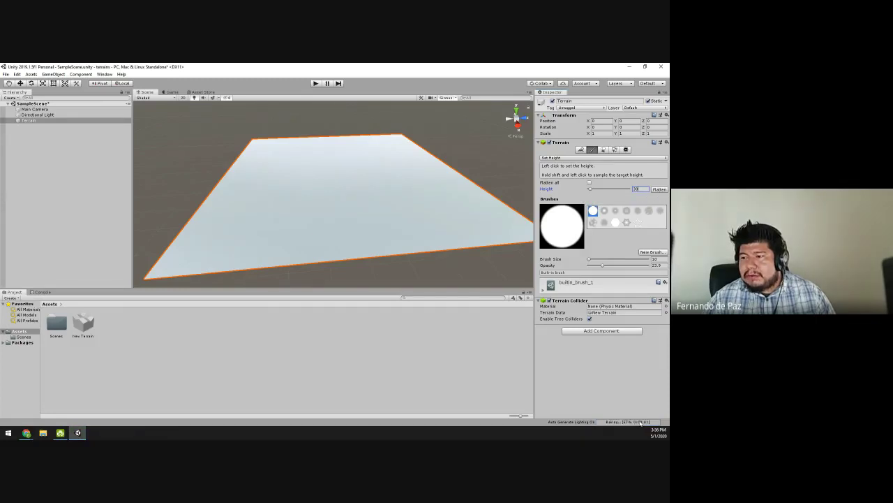
{"action": "left_click", "coordinate": [398, 265]}
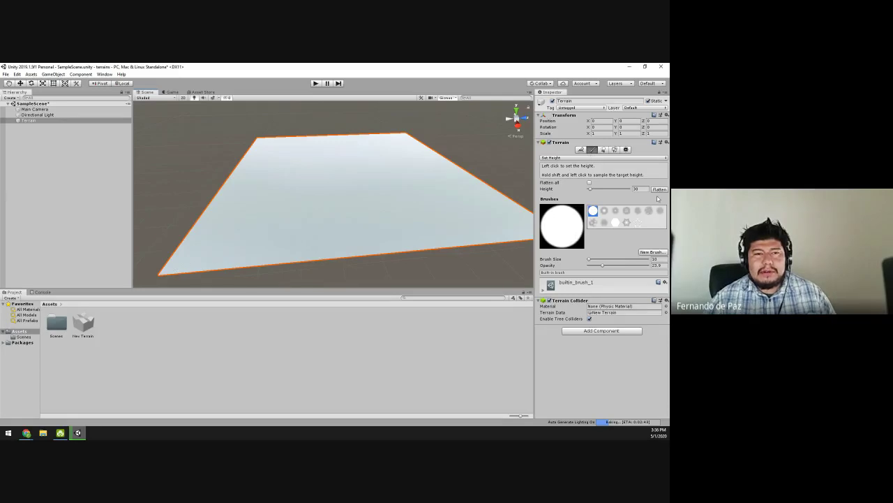
Set the target height to 50 and go through the available brush shapes to preview them.
{"action": "left_click", "coordinate": [637, 189]}
{"action": "type", "text": "50"}
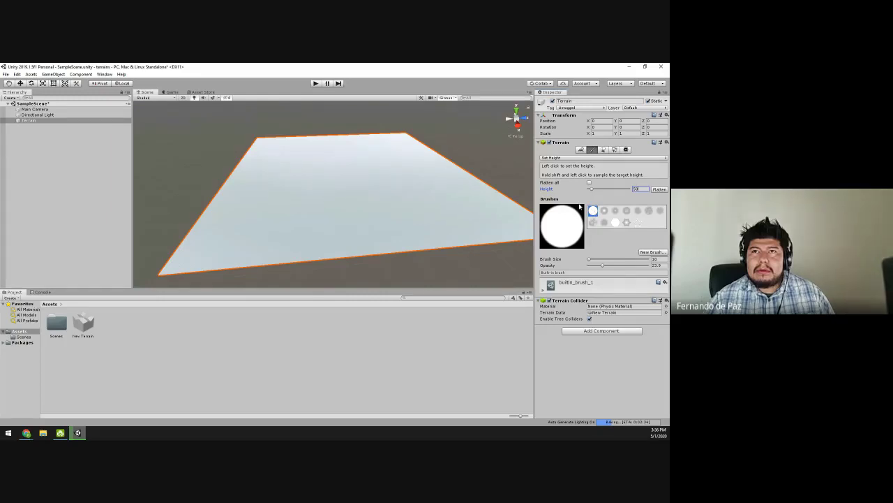
{"action": "key", "text": "Right"}
{"action": "key", "text": "Right"}
{"action": "key", "text": "Right"}
{"action": "key", "text": "Right"}
{"action": "key", "text": "Right"}
{"action": "key", "text": "Right"}
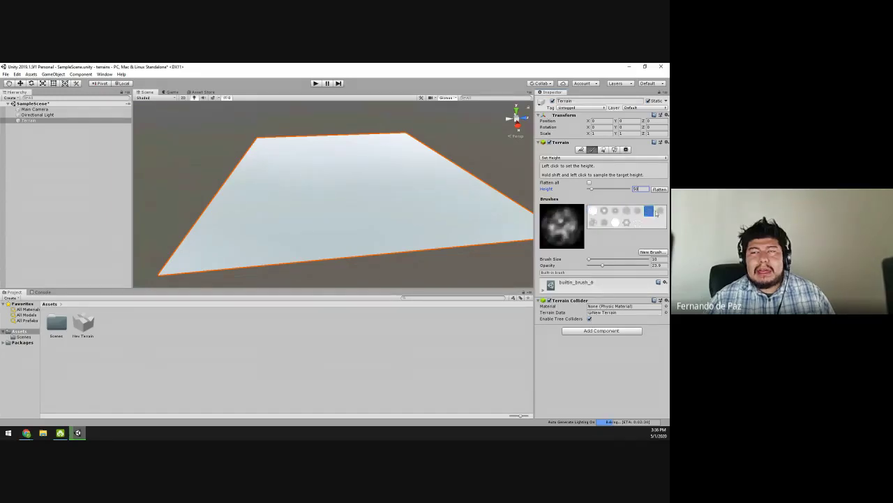
{"action": "key", "text": "Right"}
{"action": "key", "text": "Right"}
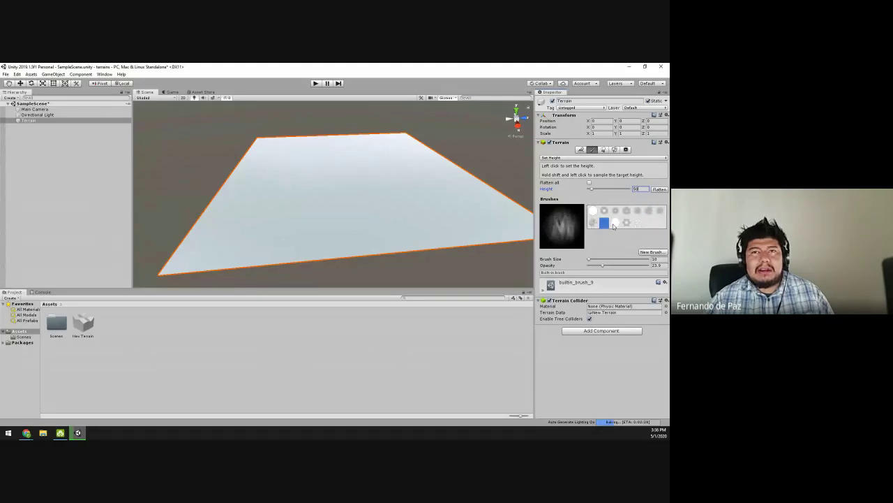
{"action": "key", "text": "Right"}
{"action": "key", "text": "Right"}
Choose the solid round brush builtin_brush_1 with a brush size of 80 and an opacity of 100.
{"action": "left_click", "coordinate": [594, 211]}
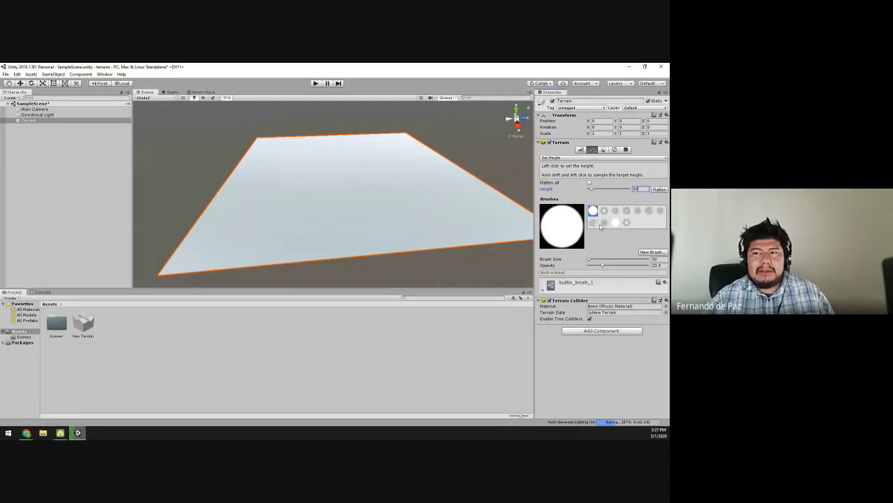
{"action": "left_click", "coordinate": [591, 260]}
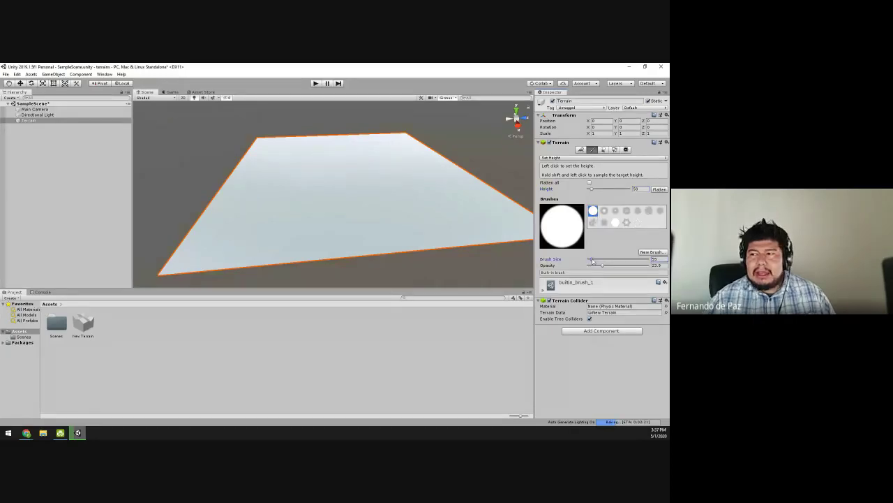
{"action": "left_click_drag", "start_coordinate": [583, 261], "coordinate": [649, 266]}
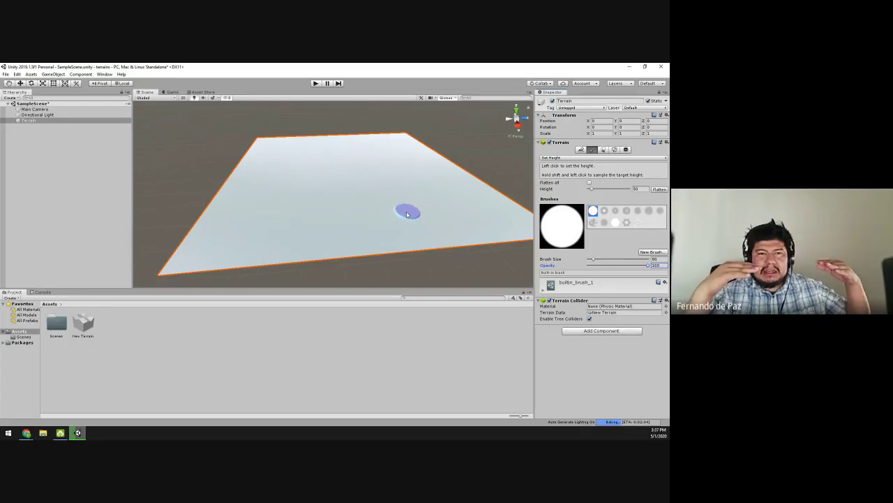
Paint a raised strip along one full edge of the terrain with the Set Height brush.
{"action": "left_click_drag", "start_coordinate": [407, 198], "coordinate": [369, 216], "text": "alt"}
{"action": "right_click_drag", "start_coordinate": [369, 217], "coordinate": [319, 207], "text": "alt"}
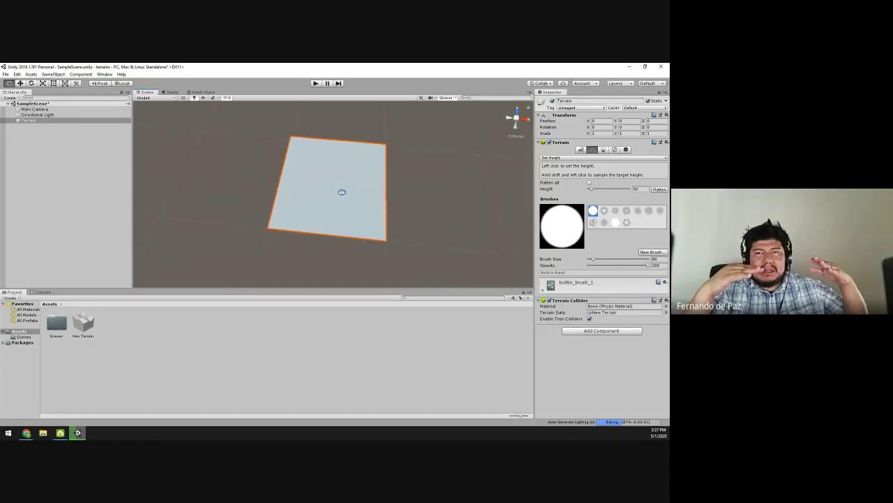
{"action": "left_click_drag", "start_coordinate": [342, 192], "coordinate": [305, 217], "text": "alt"}
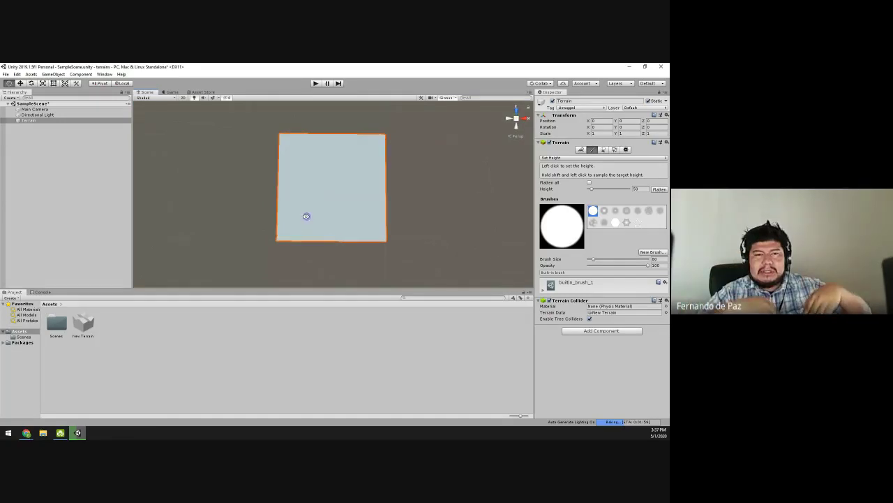
{"action": "scroll", "coordinate": [440, 233], "scroll_direction": "up", "scroll_amount": 3}
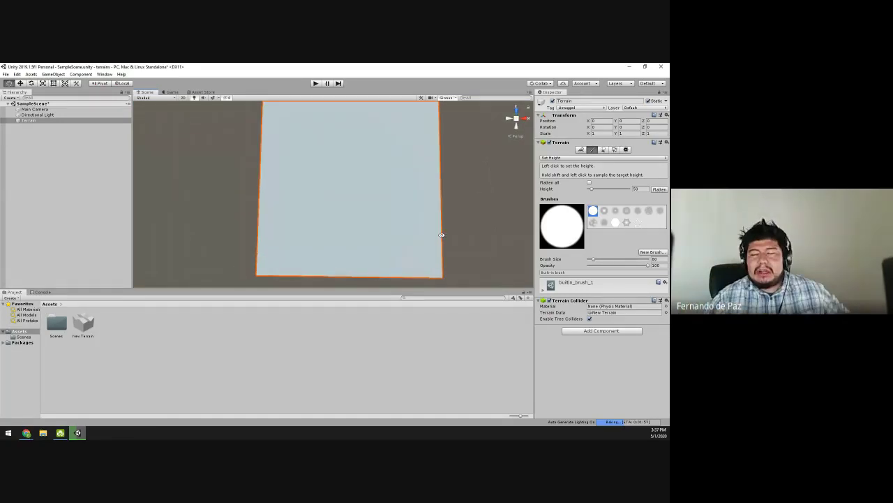
{"action": "scroll", "coordinate": [441, 234], "scroll_direction": "down", "scroll_amount": 3}
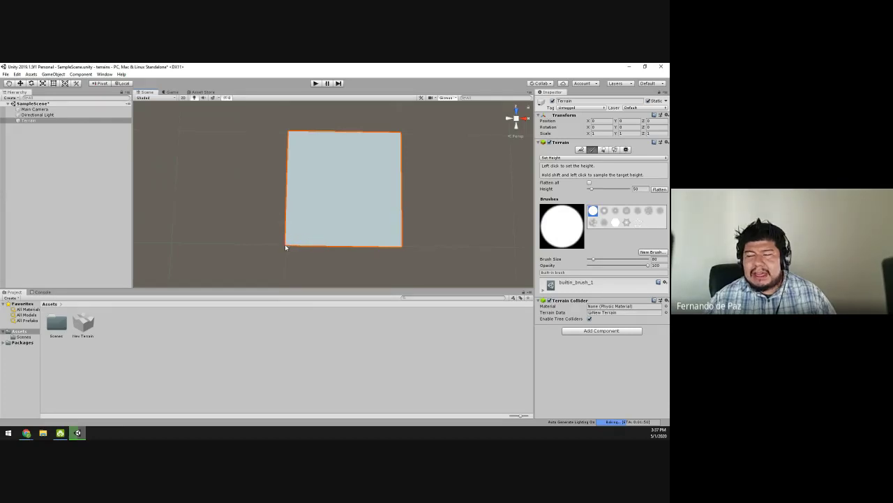
{"action": "left_click_drag", "start_coordinate": [286, 245], "coordinate": [397, 246]}
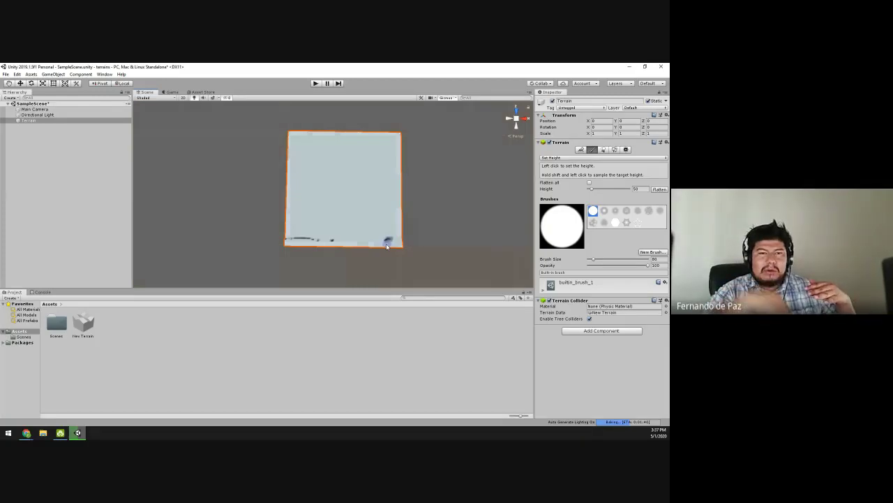
Continue the raised strip along the remaining edges of the terrain to form a border around it.
{"action": "mouse_move", "coordinate": [387, 246]}
{"action": "left_mouse_down", "text": "alt"}
{"action": "mouse_move", "coordinate": [304, 207]}
{"action": "mouse_move", "coordinate": [315, 239]}
{"action": "mouse_move", "coordinate": [393, 207]}
{"action": "mouse_move", "coordinate": [363, 226]}
{"action": "mouse_move", "coordinate": [341, 151]}
{"action": "left_mouse_up", "text": "alt"}
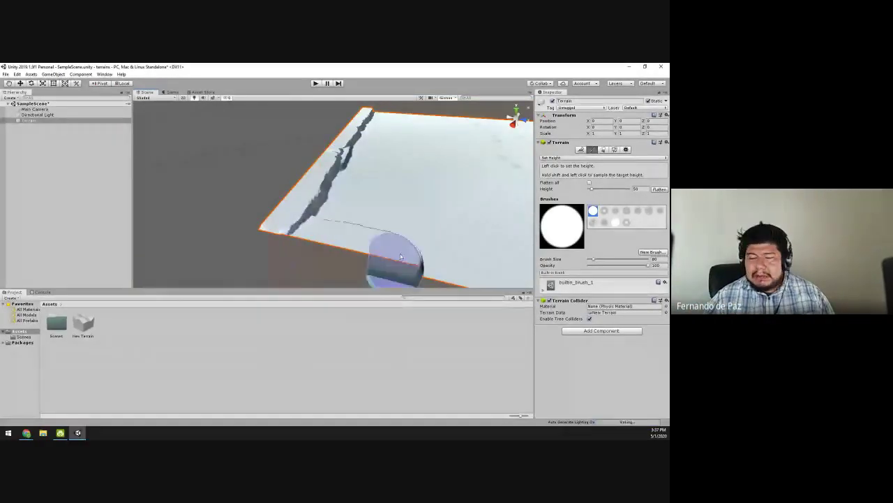
{"action": "left_click_drag", "start_coordinate": [449, 253], "coordinate": [359, 221], "text": "alt"}
{"action": "scroll", "coordinate": [358, 221], "scroll_direction": "up", "scroll_amount": 5}
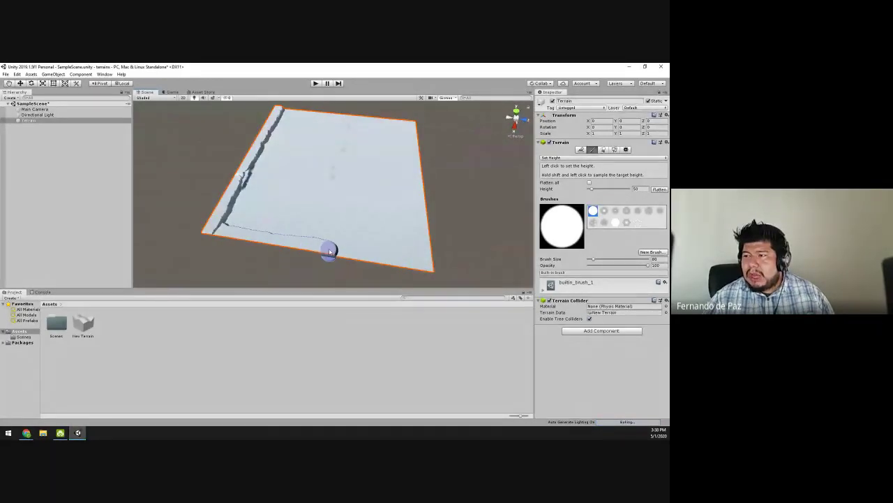
{"action": "mouse_move", "coordinate": [330, 251]}
{"action": "left_mouse_down"}
{"action": "mouse_move", "coordinate": [393, 263]}
{"action": "mouse_move", "coordinate": [380, 260]}
{"action": "mouse_move", "coordinate": [431, 259]}
{"action": "mouse_move", "coordinate": [416, 131]}
{"action": "mouse_move", "coordinate": [486, 146]}
{"action": "mouse_move", "coordinate": [357, 184]}
{"action": "mouse_move", "coordinate": [380, 231]}
{"action": "left_mouse_up"}
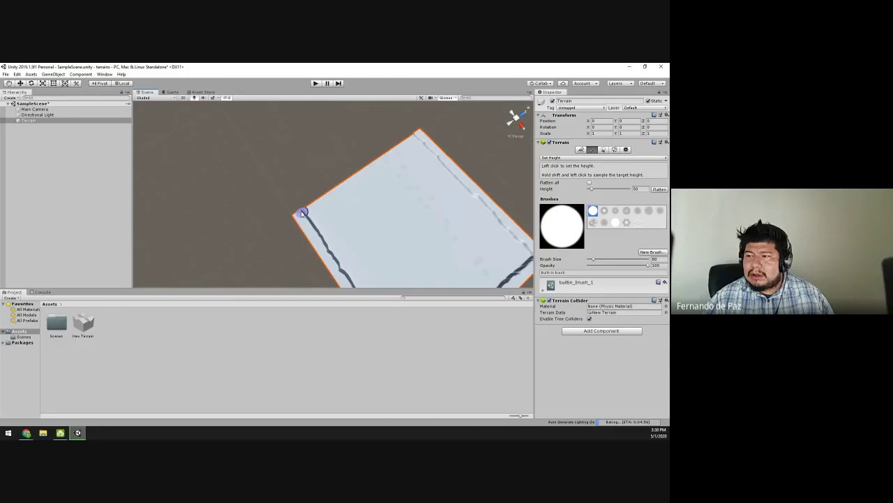
{"action": "mouse_move", "coordinate": [300, 209]}
{"action": "left_mouse_down"}
{"action": "mouse_move", "coordinate": [418, 136]}
{"action": "mouse_move", "coordinate": [392, 155]}
{"action": "left_mouse_up"}
Examine the raised border from several angles and check the brush size and the list of painting modes.
{"action": "left_click_drag", "start_coordinate": [402, 189], "coordinate": [343, 236], "text": "alt"}
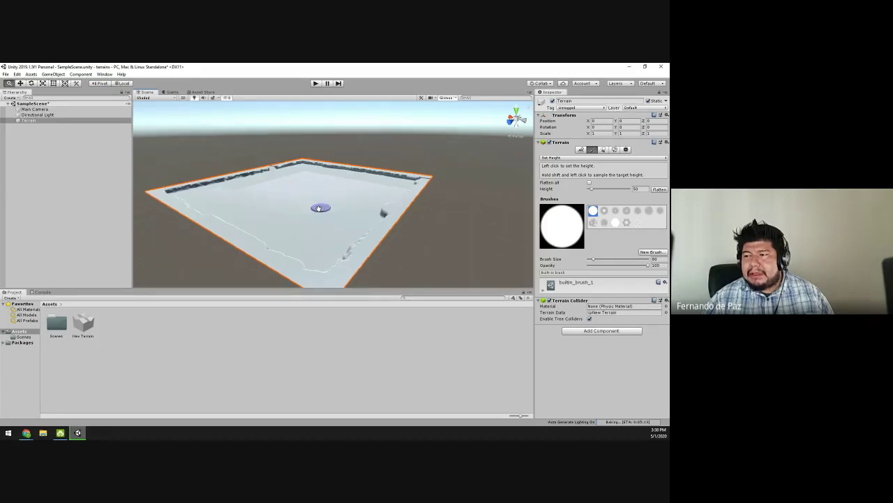
{"action": "left_click_drag", "start_coordinate": [320, 208], "coordinate": [300, 209], "text": "alt"}
{"action": "left_click_drag", "start_coordinate": [183, 219], "coordinate": [275, 218], "text": "alt"}
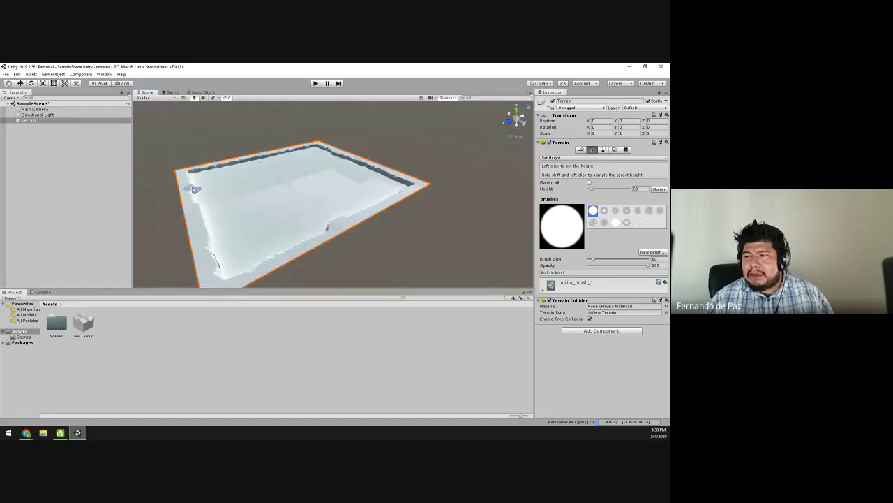
{"action": "left_click_drag", "start_coordinate": [194, 189], "coordinate": [305, 199], "text": "alt"}
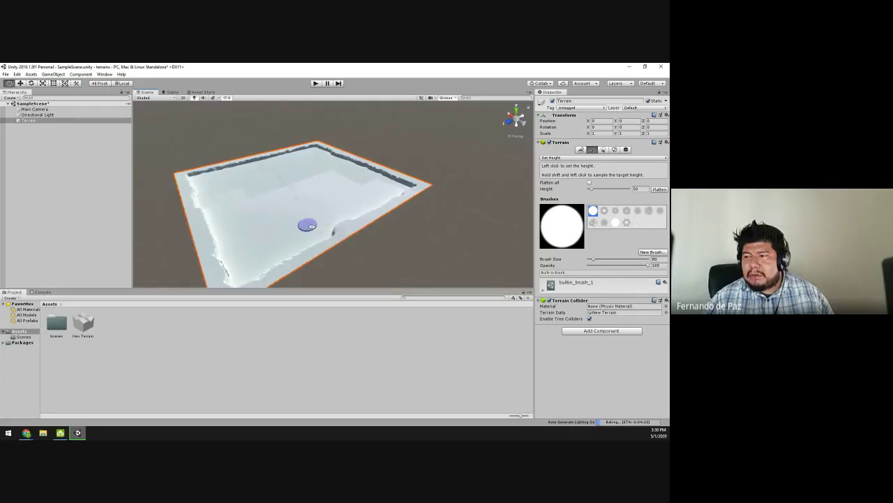
{"action": "scroll", "coordinate": [305, 223], "scroll_direction": "up", "scroll_amount": 3}
{"action": "left_click_drag", "start_coordinate": [421, 265], "coordinate": [342, 236], "text": "alt"}
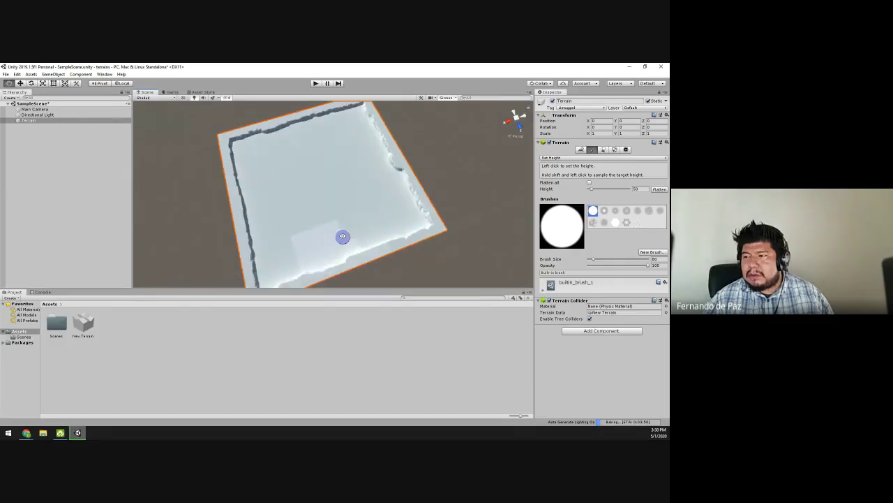
{"action": "left_click", "coordinate": [655, 259]}
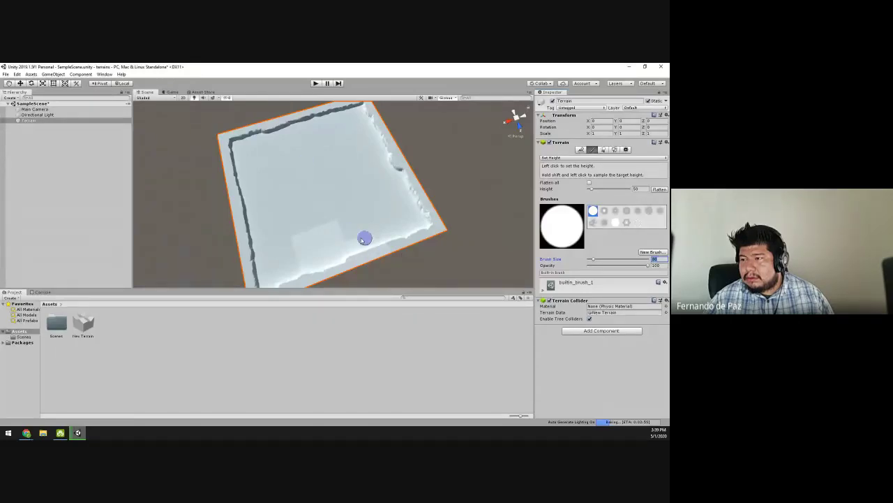
{"action": "left_click_drag", "start_coordinate": [364, 239], "coordinate": [291, 257], "text": "alt"}
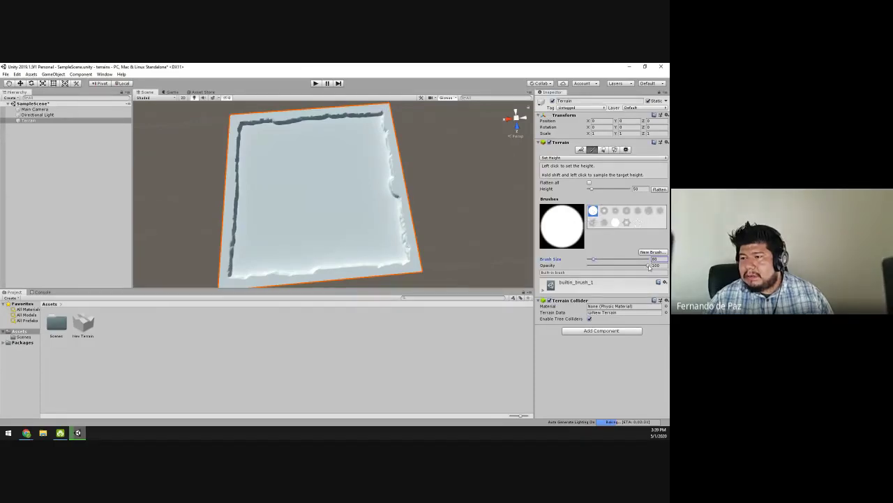
{"action": "left_click", "coordinate": [547, 159]}
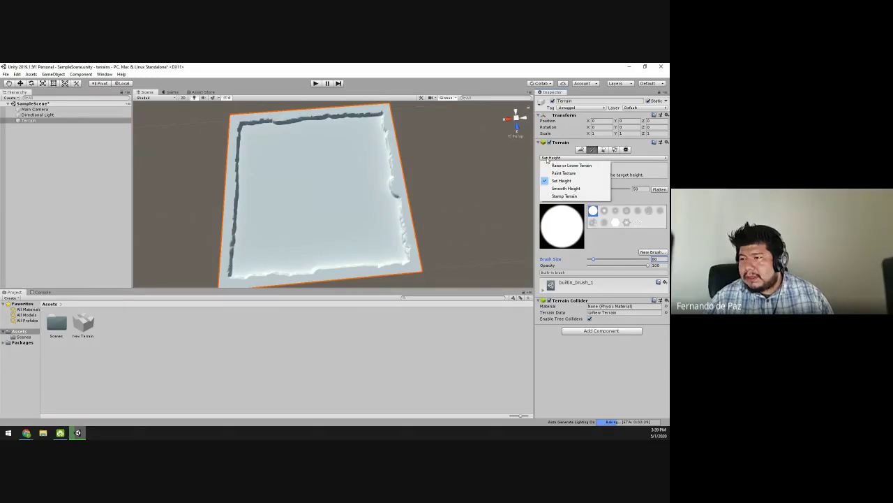
{"action": "left_click", "coordinate": [14, 139]}
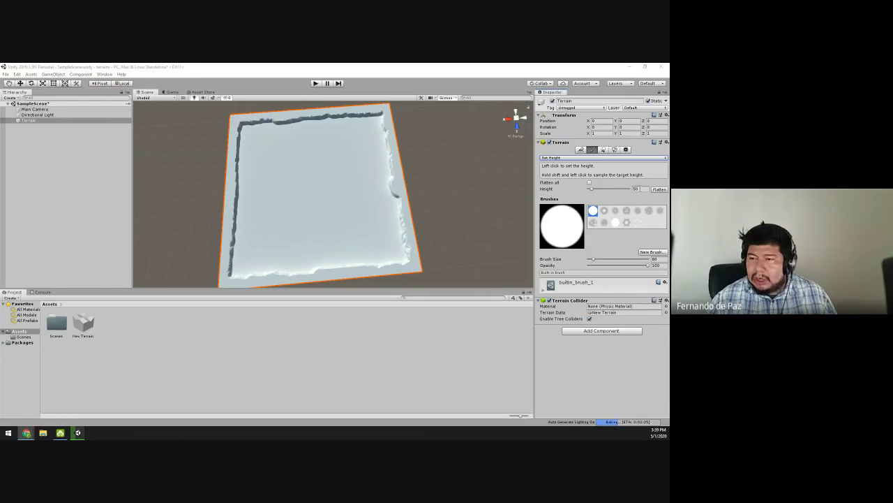
Set the target height to 15 and paint a sunken channel from the border across the terrain's interior.
{"action": "left_click", "coordinate": [638, 189]}
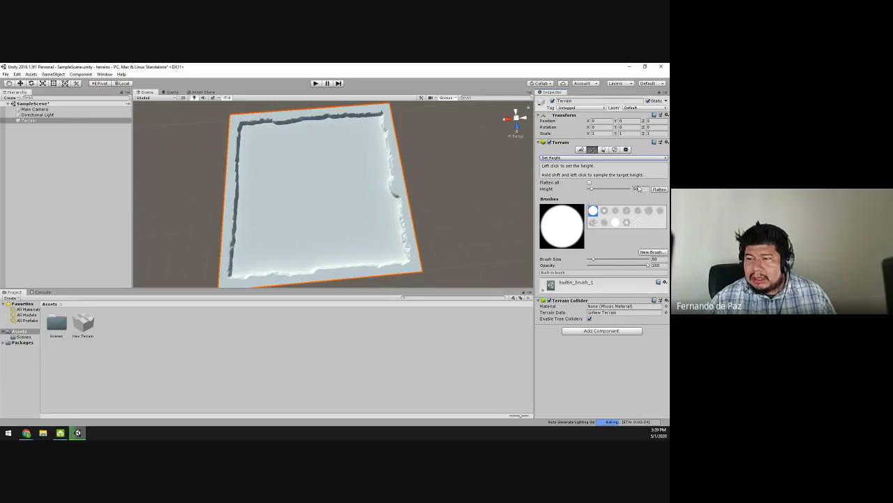
{"action": "left_click", "coordinate": [637, 188]}
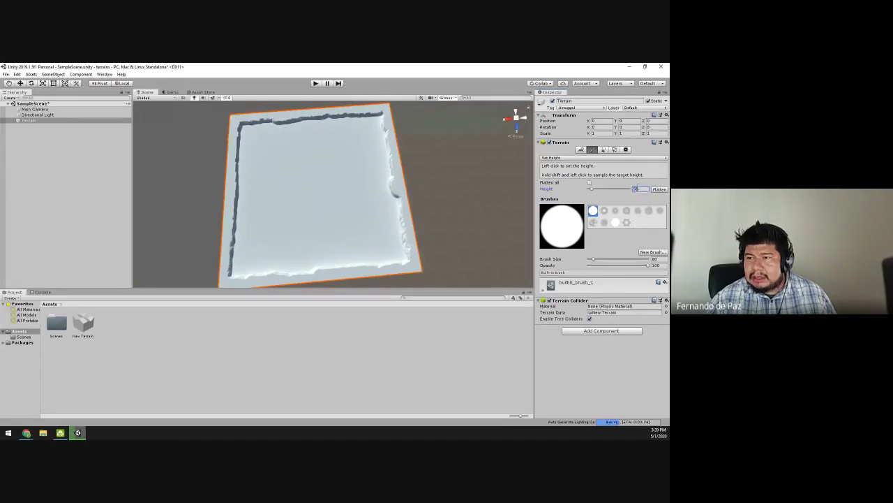
{"action": "type", "text": "0"}
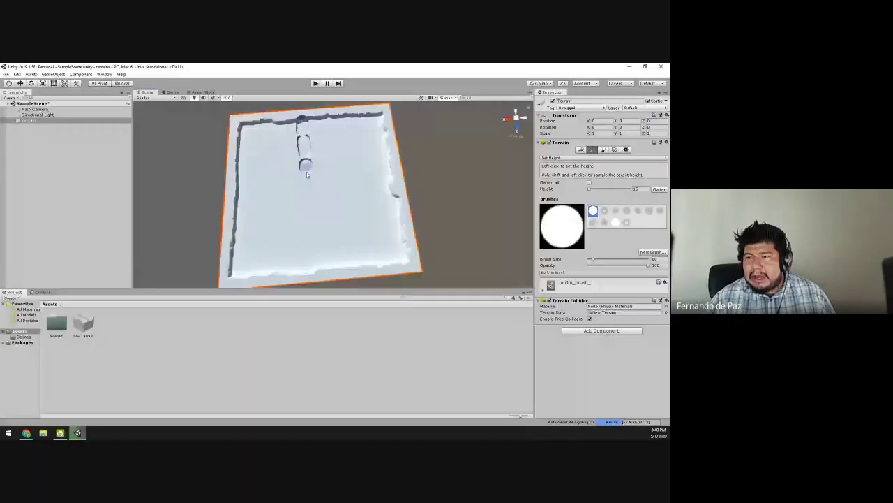
{"action": "mouse_move", "coordinate": [306, 171]}
{"action": "left_mouse_down"}
{"action": "mouse_move", "coordinate": [300, 269]}
{"action": "mouse_move", "coordinate": [304, 129]}
{"action": "mouse_move", "coordinate": [328, 161]}
{"action": "mouse_move", "coordinate": [391, 182]}
{"action": "left_mouse_up"}
{"action": "scroll", "coordinate": [419, 203], "scroll_direction": "up", "scroll_amount": 5}
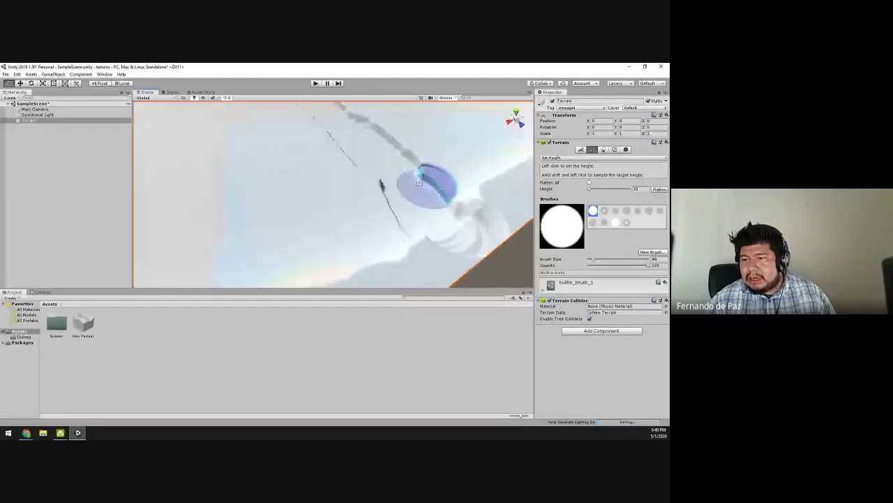
Set the target height to 30 and flatten the terrain tile to that height.
{"action": "scroll", "coordinate": [423, 204], "scroll_direction": "down", "scroll_amount": 10}
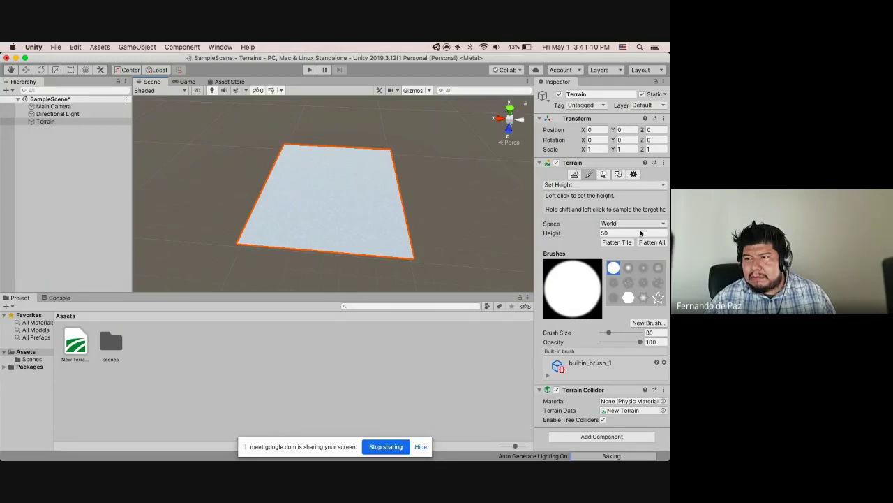
{"action": "left_click", "coordinate": [606, 235]}
{"action": "type", "text": "5"}
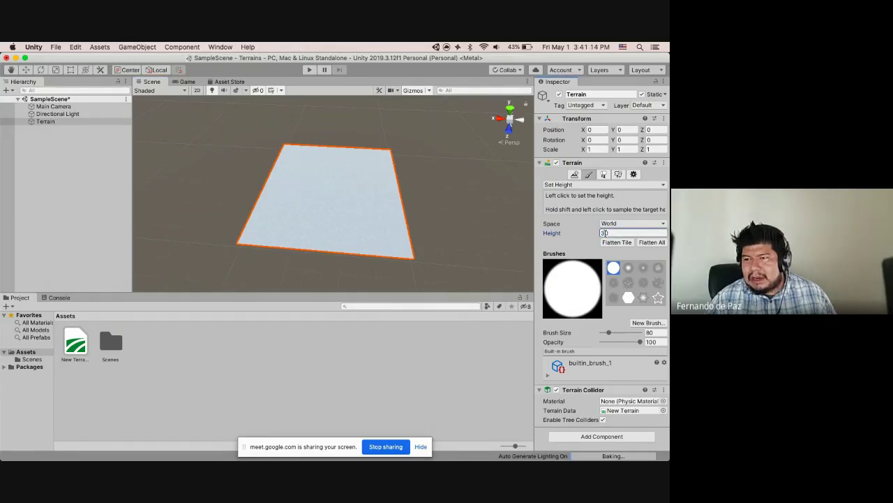
{"action": "left_click", "coordinate": [627, 246]}
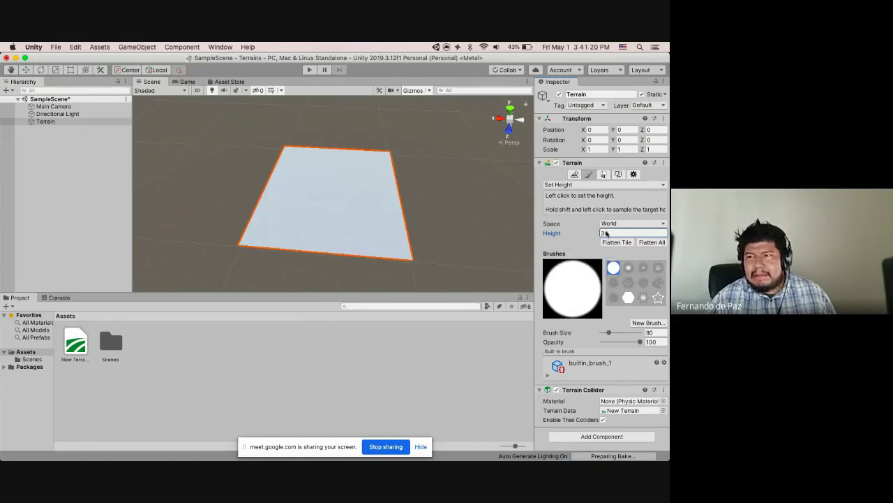
Set the target height to 50 and paint a raised strip along two adjoining edges of the terrain.
{"action": "left_click", "coordinate": [604, 233]}
{"action": "type", "text": "30"}
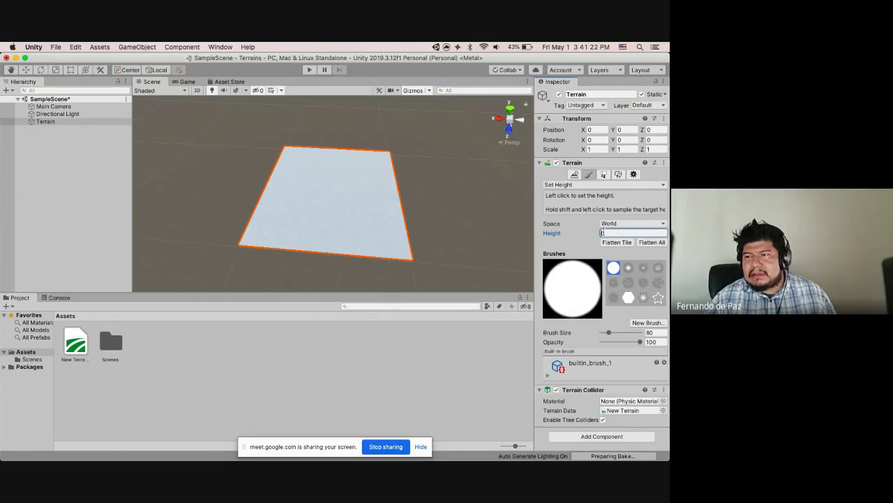
{"action": "type", "text": "8"}
{"action": "type", "text": "0"}
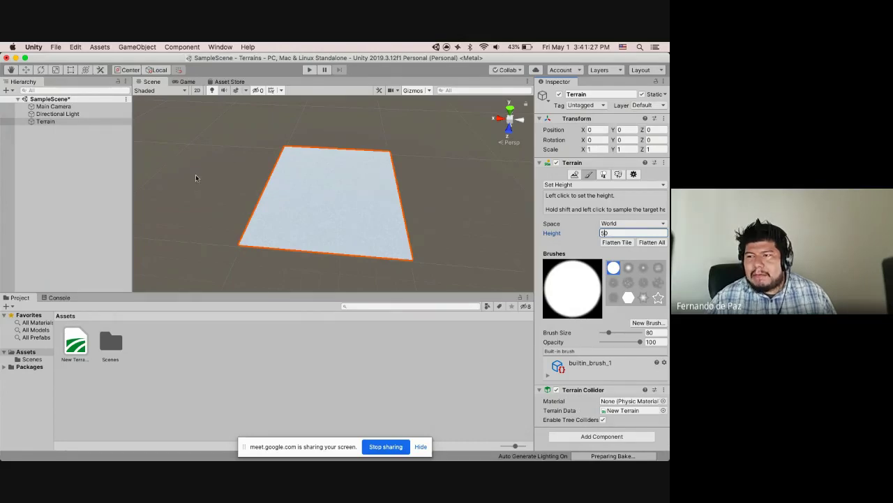
{"action": "left_click", "coordinate": [269, 202]}
{"action": "left_click_drag", "start_coordinate": [273, 180], "coordinate": [262, 210]}
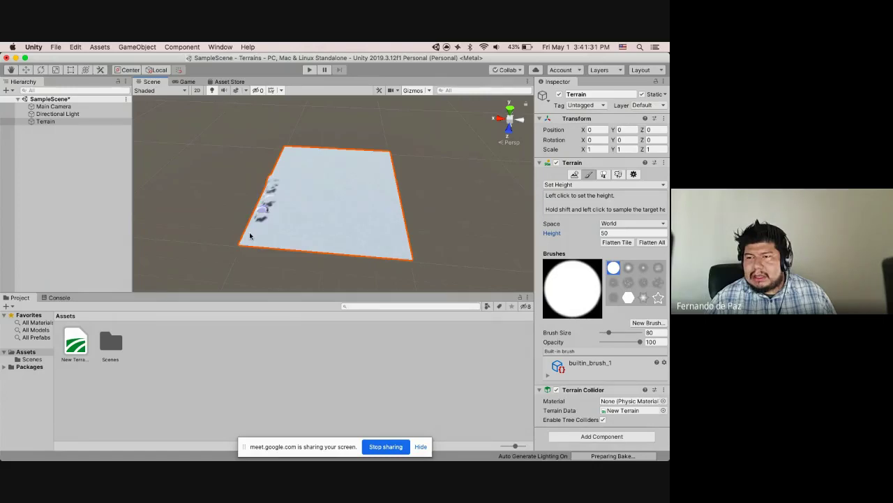
{"action": "left_click_drag", "start_coordinate": [242, 243], "coordinate": [288, 147]}
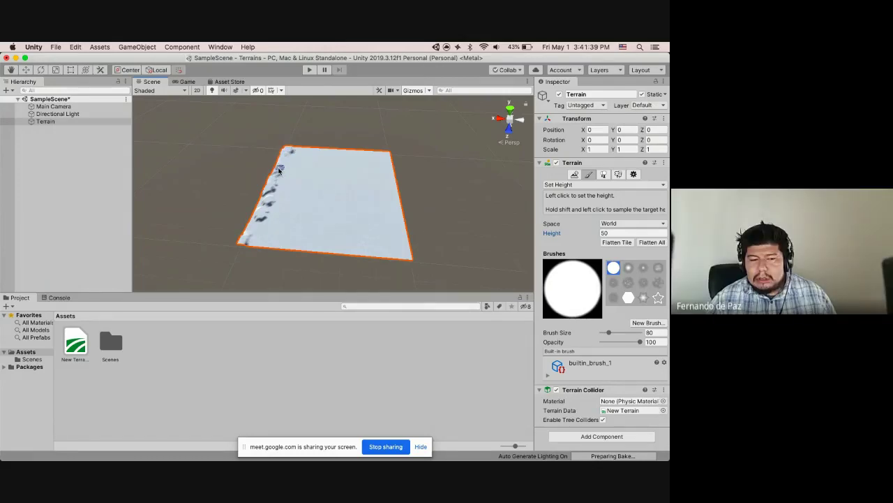
{"action": "mouse_move", "coordinate": [279, 170]}
{"action": "left_mouse_down"}
{"action": "mouse_move", "coordinate": [271, 192]}
{"action": "mouse_move", "coordinate": [284, 155]}
{"action": "mouse_move", "coordinate": [248, 242]}
{"action": "mouse_move", "coordinate": [266, 178]}
{"action": "mouse_move", "coordinate": [290, 153]}
{"action": "mouse_move", "coordinate": [252, 237]}
{"action": "mouse_move", "coordinate": [401, 258]}
{"action": "left_mouse_up"}
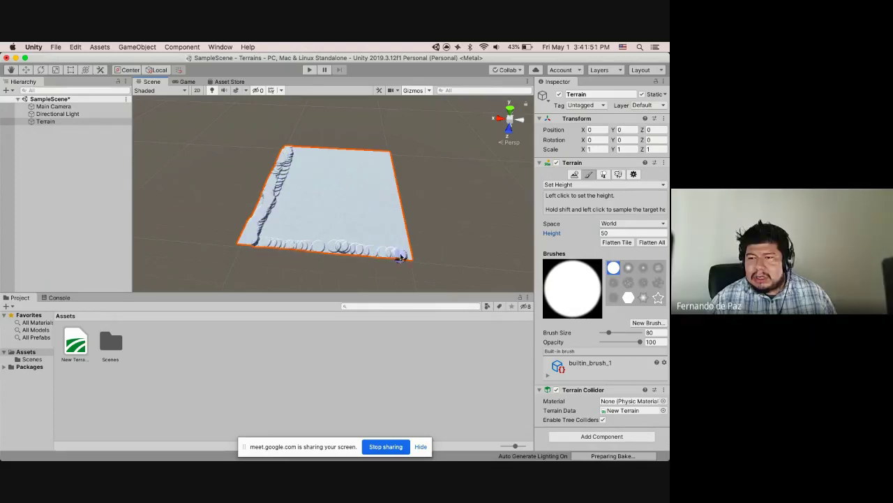
Switch from the Meet call to the other Unity project, set the target height to 30 and flatten all its terrain.
{"action": "key", "text": "super+Tab"}
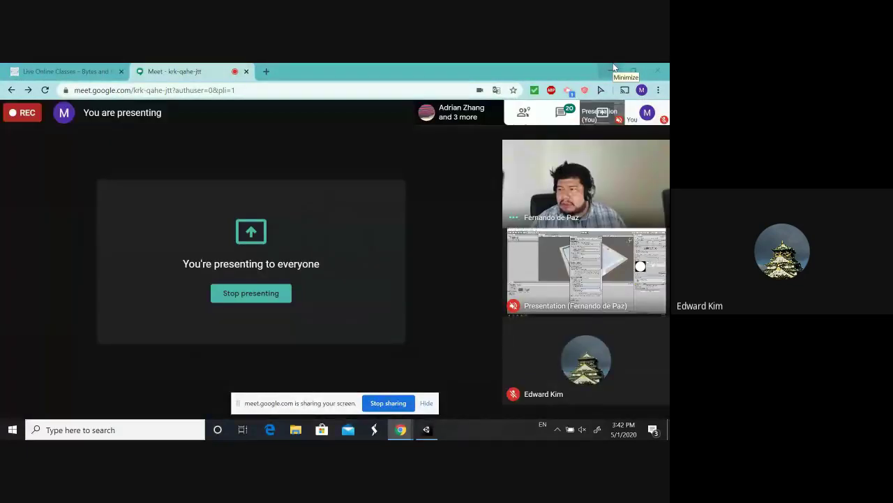
{"action": "left_click", "coordinate": [612, 70]}
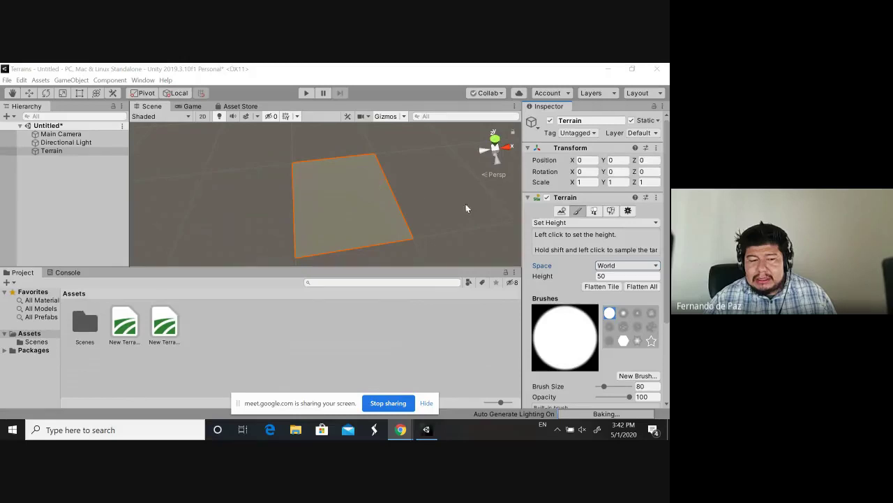
{"action": "left_click", "coordinate": [631, 276]}
{"action": "type", "text": "30"}
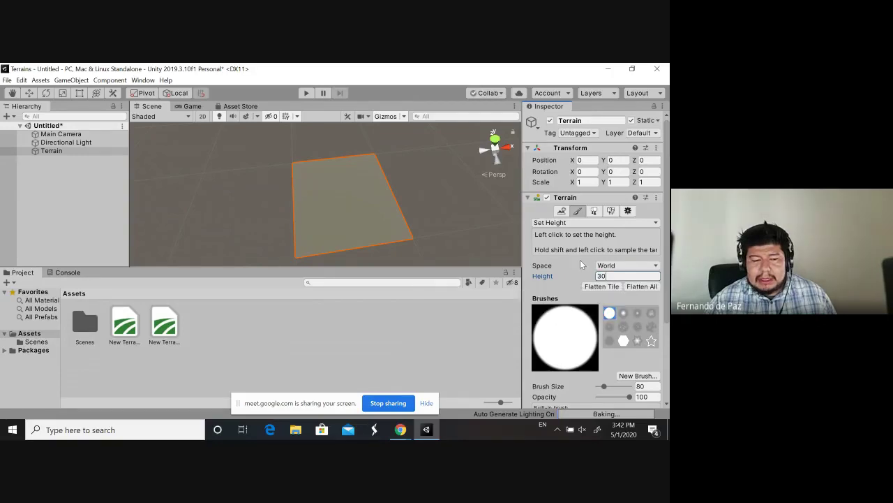
{"action": "left_click", "coordinate": [636, 289]}
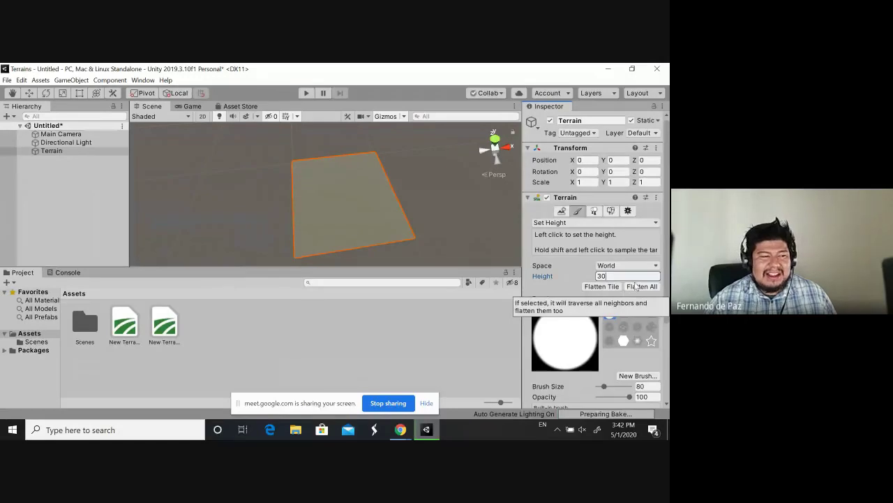
Set the target height to 50 and paint raised strips along the near edge and an adjoining edge of the terrain.
{"action": "left_click", "coordinate": [583, 275]}
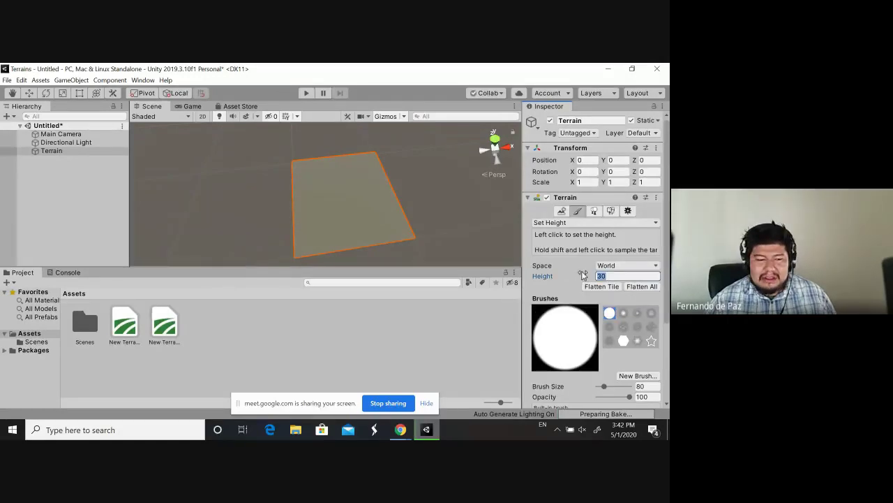
{"action": "type", "text": "50"}
{"action": "key", "text": "Return"}
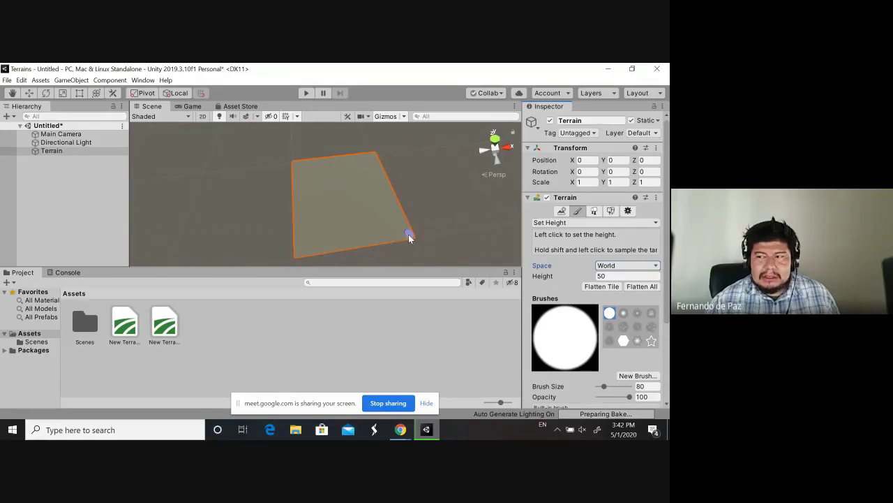
{"action": "mouse_move", "coordinate": [408, 234]}
{"action": "left_mouse_down"}
{"action": "mouse_move", "coordinate": [302, 246]}
{"action": "mouse_move", "coordinate": [292, 255]}
{"action": "mouse_move", "coordinate": [374, 237]}
{"action": "left_mouse_up"}
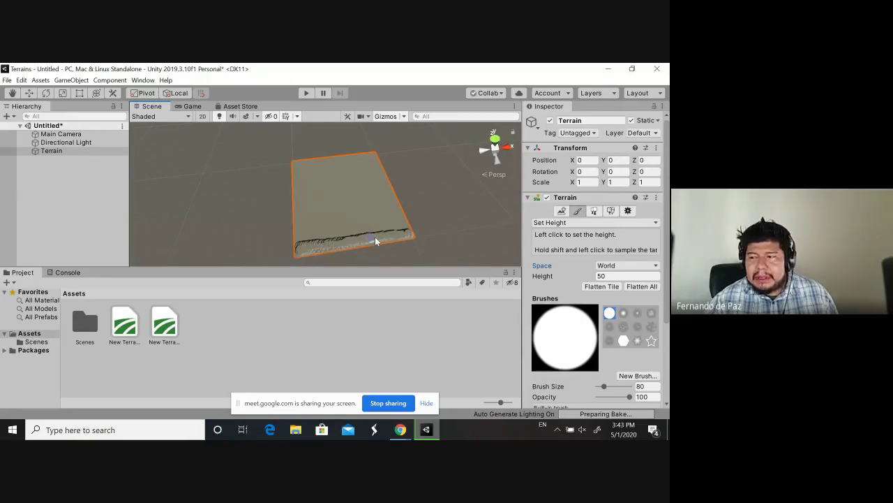
{"action": "key", "text": "ctrl+z"}
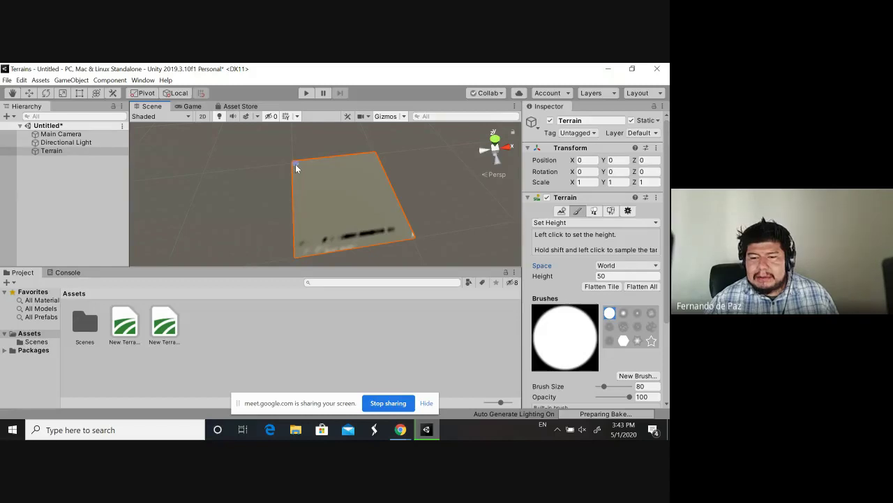
{"action": "left_click_drag", "start_coordinate": [296, 167], "coordinate": [298, 241]}
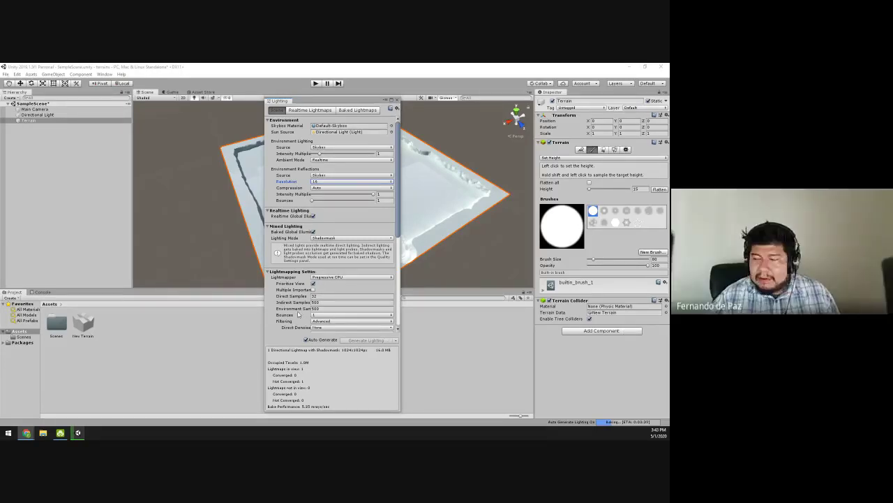
Review the environment lighting source and ambient mode options in the scene's Lighting settings.
{"action": "scroll", "coordinate": [301, 311], "scroll_direction": "down", "scroll_amount": 5}
{"action": "scroll", "coordinate": [304, 300], "scroll_direction": "up", "scroll_amount": 5}
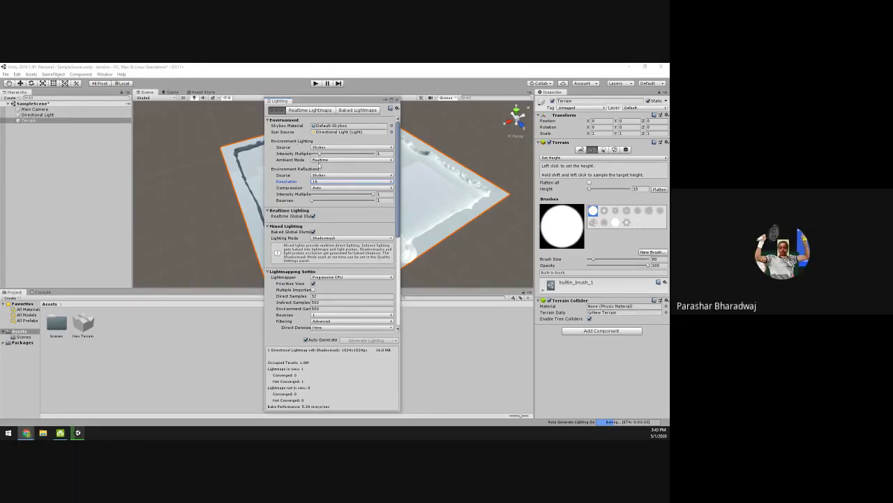
{"action": "left_click", "coordinate": [313, 160]}
{"action": "left_click", "coordinate": [314, 160]}
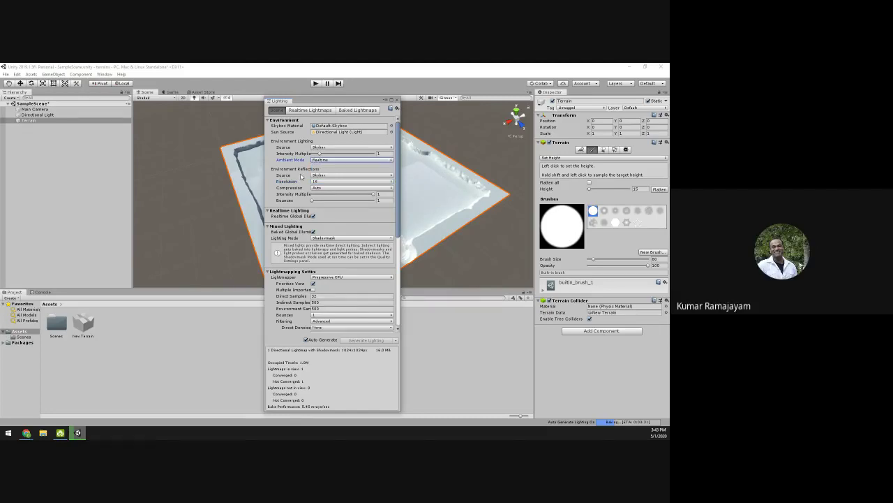
{"action": "left_click", "coordinate": [311, 159]}
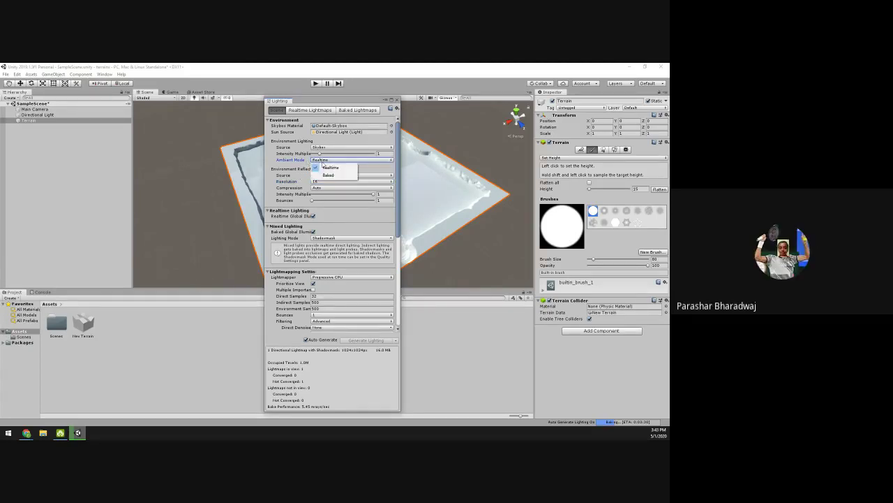
{"action": "left_click", "coordinate": [314, 165]}
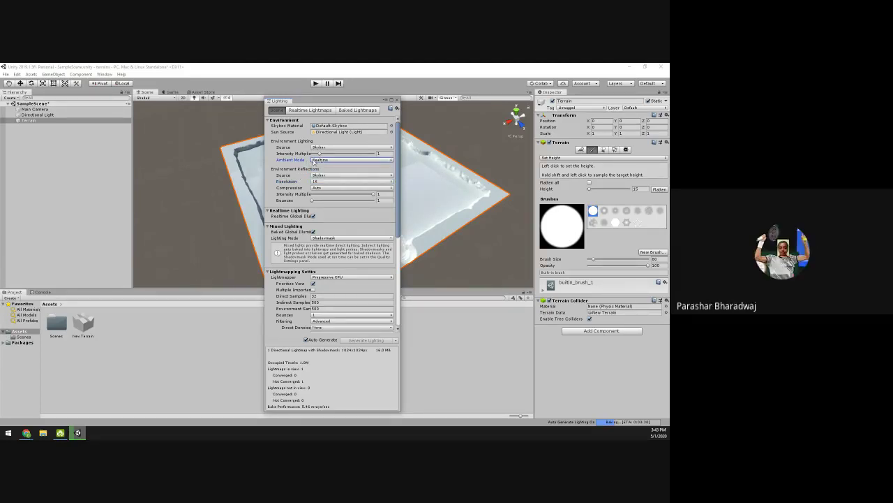
{"action": "left_click", "coordinate": [318, 147]}
{"action": "left_click", "coordinate": [302, 149]}
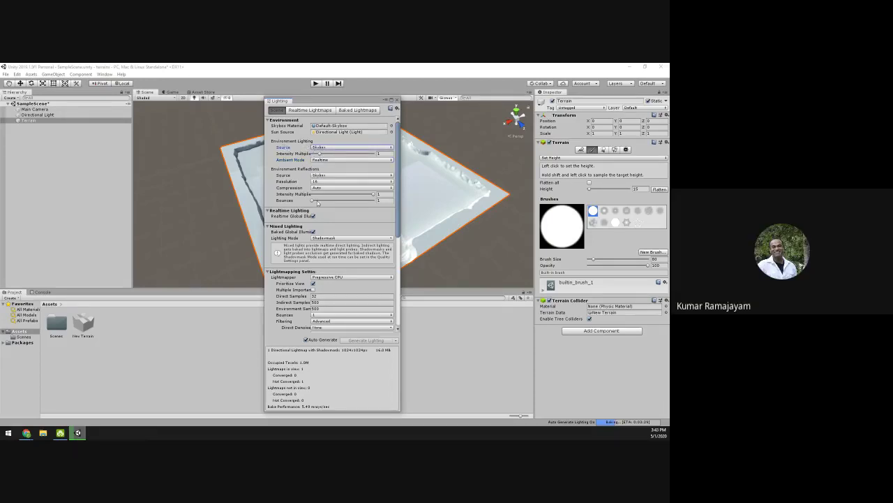
Check the lightmapper options, turn off Compress Lightmaps in the lightmapping settings and close the Lighting window.
{"action": "scroll", "coordinate": [317, 203], "scroll_direction": "down", "scroll_amount": 6}
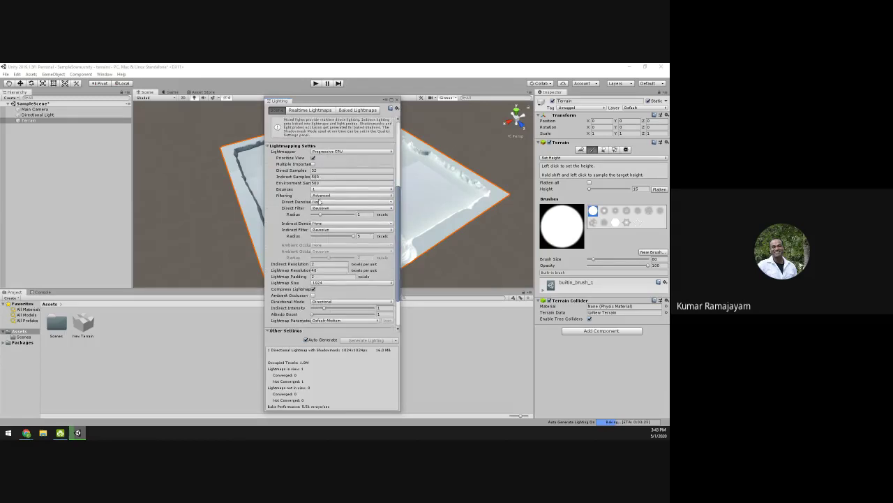
{"action": "left_click", "coordinate": [342, 151]}
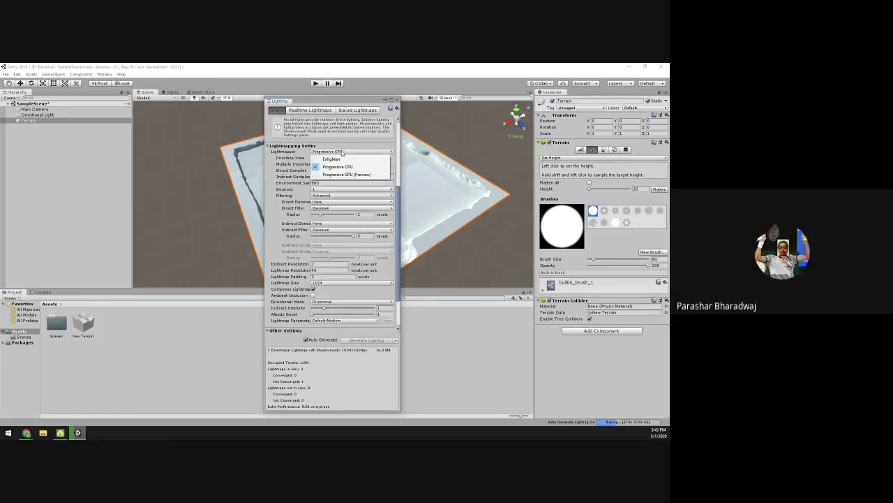
{"action": "left_click", "coordinate": [346, 152]}
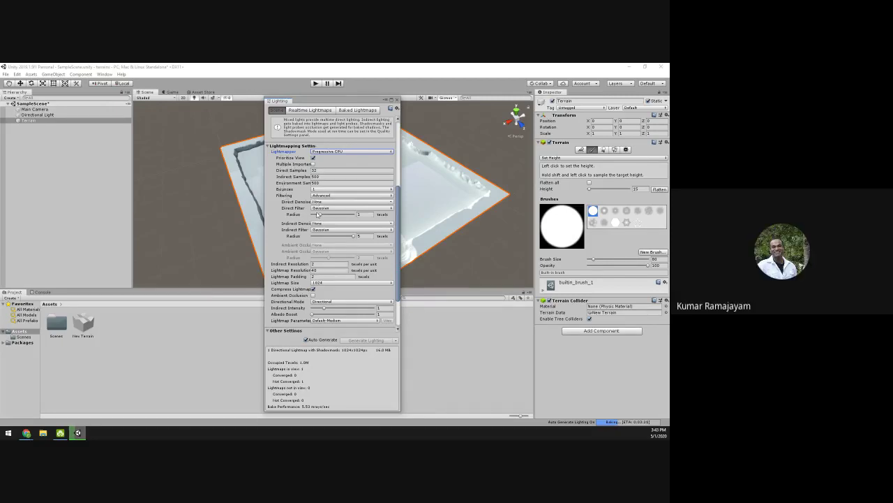
{"action": "scroll", "coordinate": [318, 214], "scroll_direction": "down", "scroll_amount": 4}
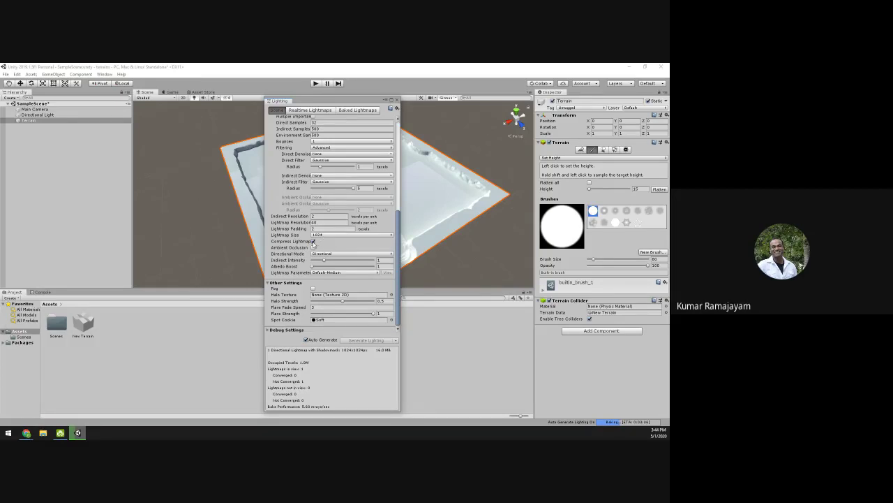
{"action": "left_click", "coordinate": [313, 241]}
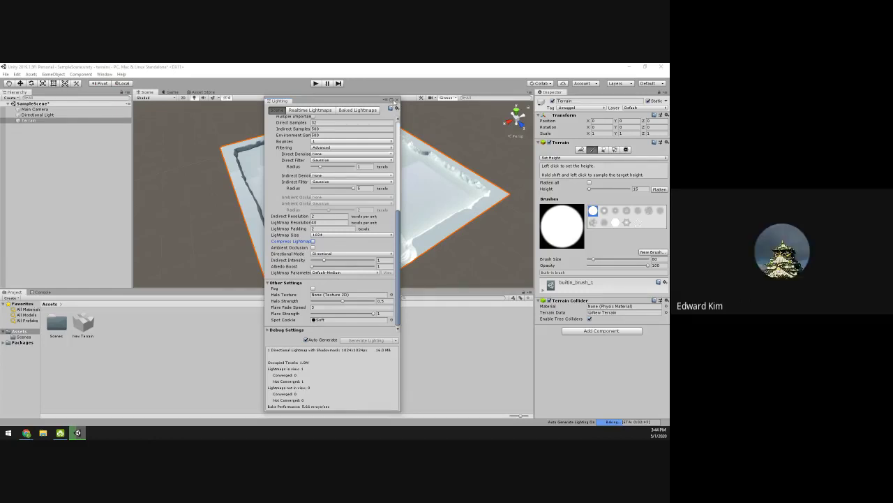
{"action": "left_click", "coordinate": [396, 100]}
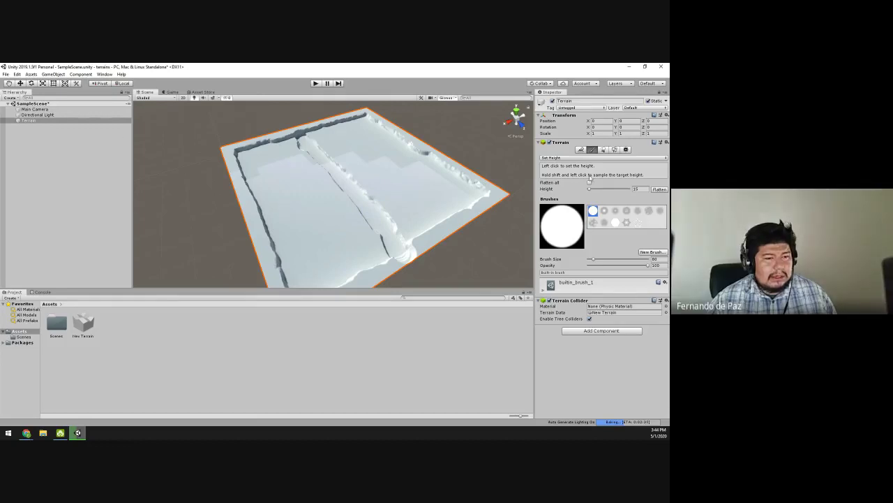
Examine the sunken channel up close and the whole terrain, keeping the Set Height painting mode active.
{"action": "left_click", "coordinate": [641, 189]}
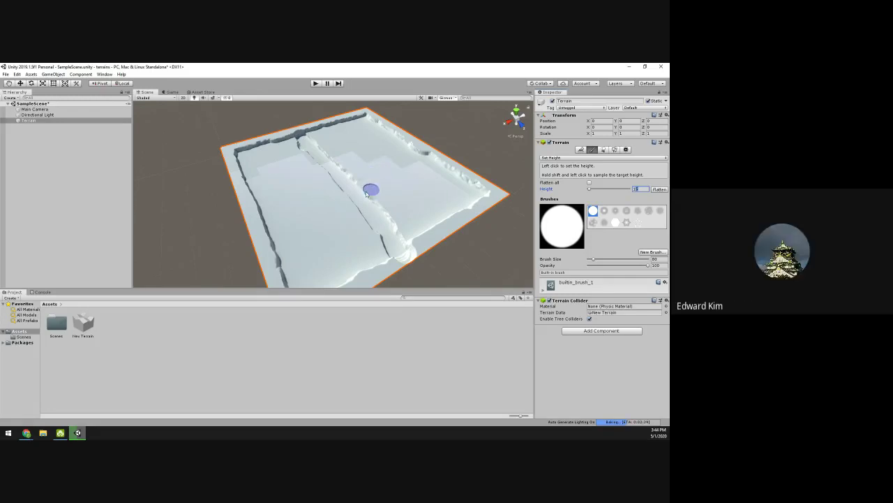
{"action": "scroll", "coordinate": [366, 193], "scroll_direction": "up", "scroll_amount": 3}
{"action": "scroll", "coordinate": [426, 186], "scroll_direction": "up", "scroll_amount": 3}
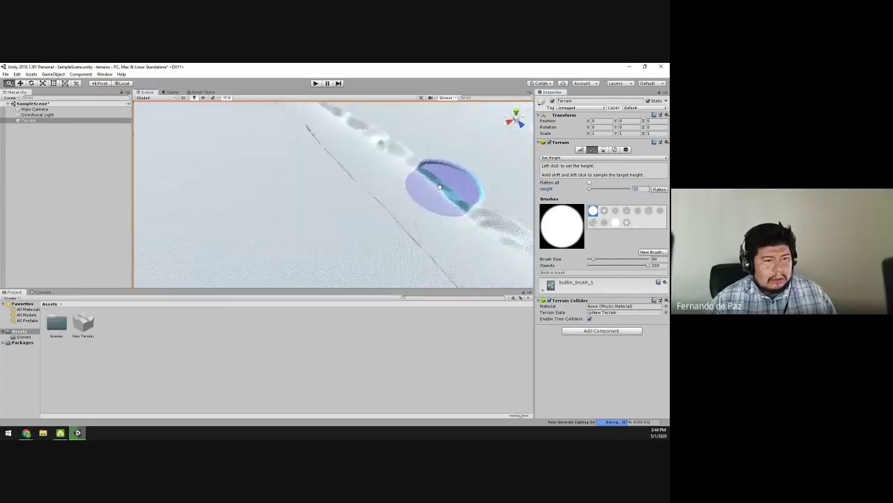
{"action": "scroll", "coordinate": [412, 196], "scroll_direction": "up", "scroll_amount": 2}
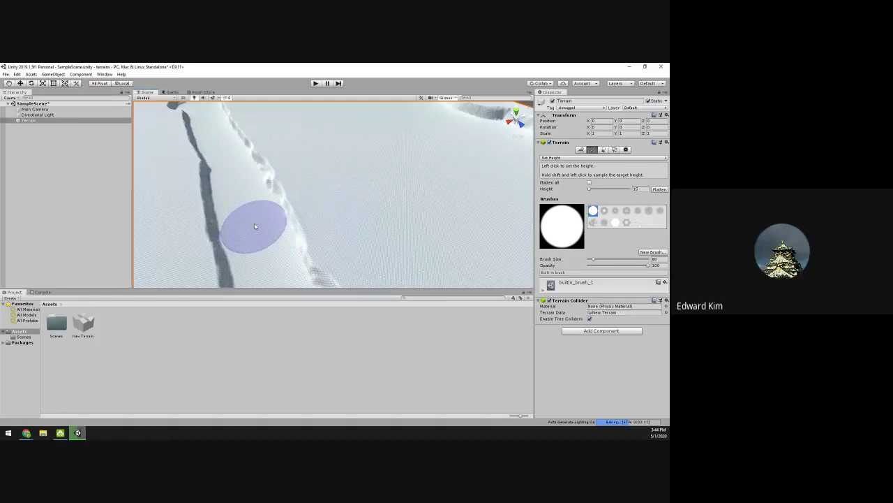
{"action": "scroll", "coordinate": [254, 223], "scroll_direction": "down", "scroll_amount": 10}
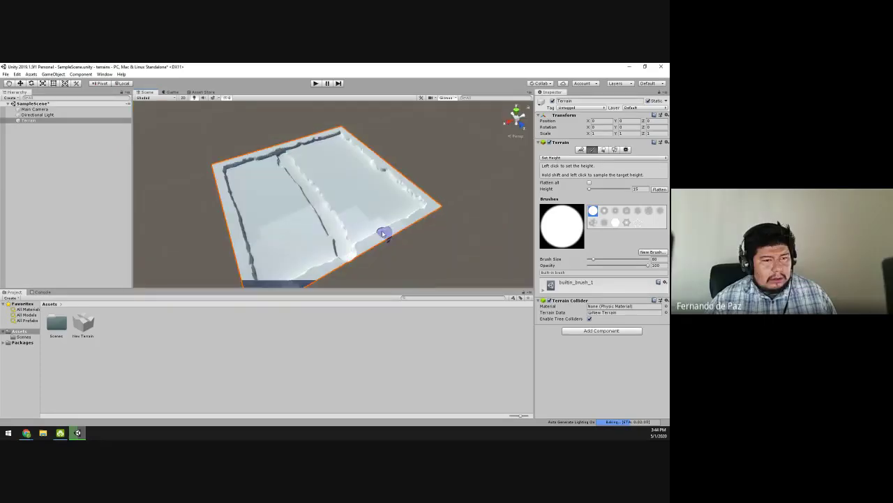
{"action": "left_click", "coordinate": [601, 150]}
{"action": "left_click", "coordinate": [592, 150]}
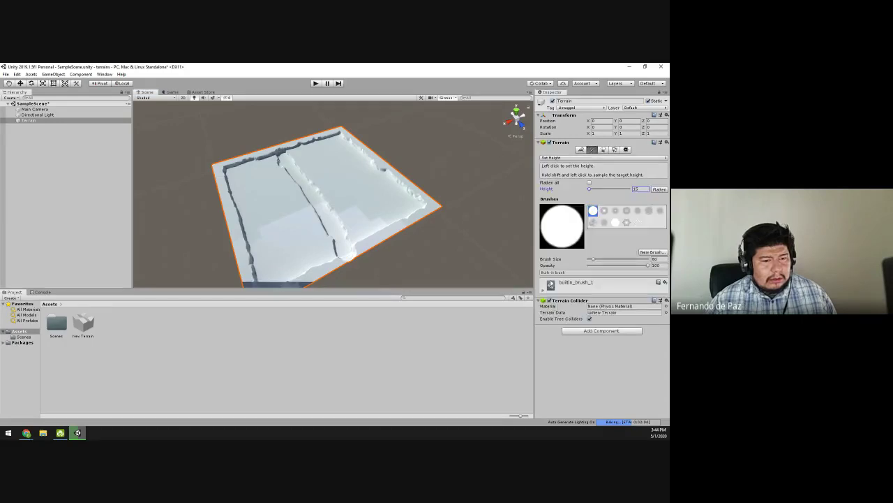
Open the project's Quality settings, select the Medium level and review its rendering and shadow options.
{"action": "left_click", "coordinate": [89, 74]}
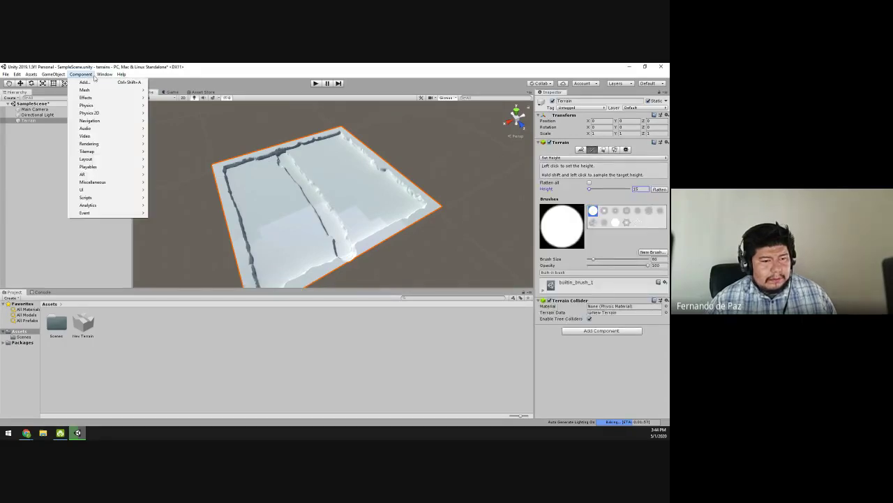
{"action": "mouse_move", "coordinate": [105, 76]}
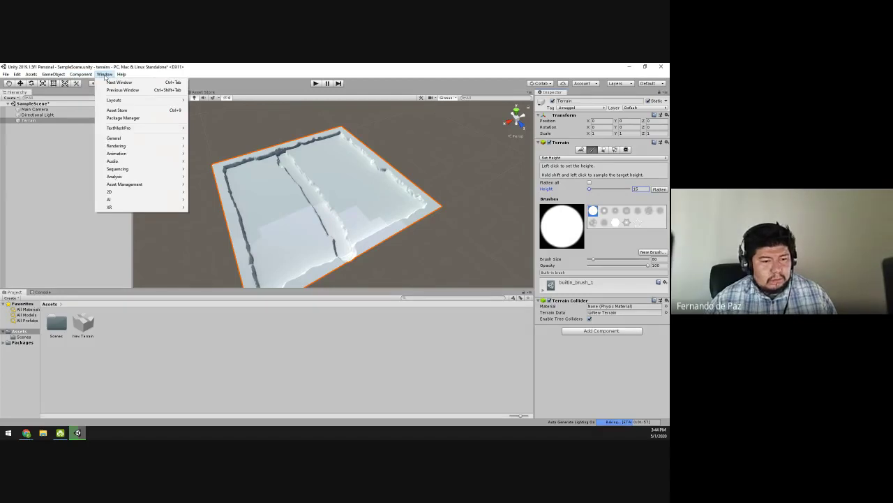
{"action": "mouse_move", "coordinate": [17, 74]}
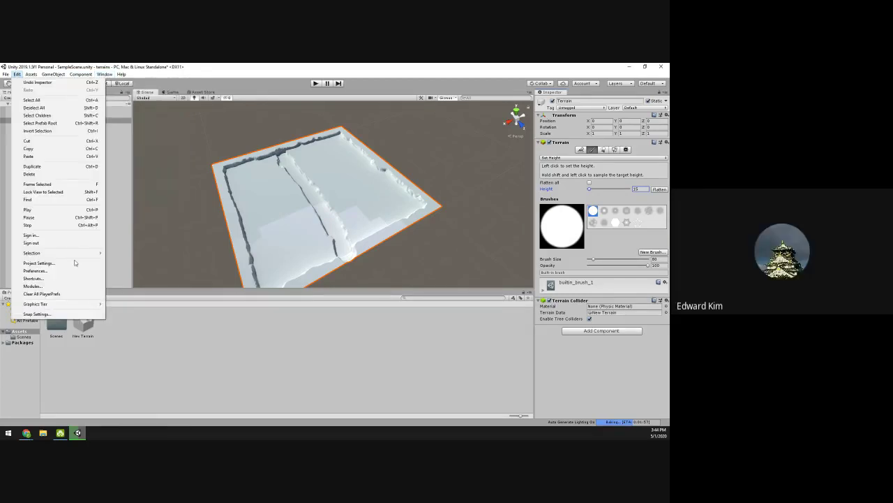
{"action": "left_click", "coordinate": [38, 263]}
{"action": "left_click", "coordinate": [296, 183]}
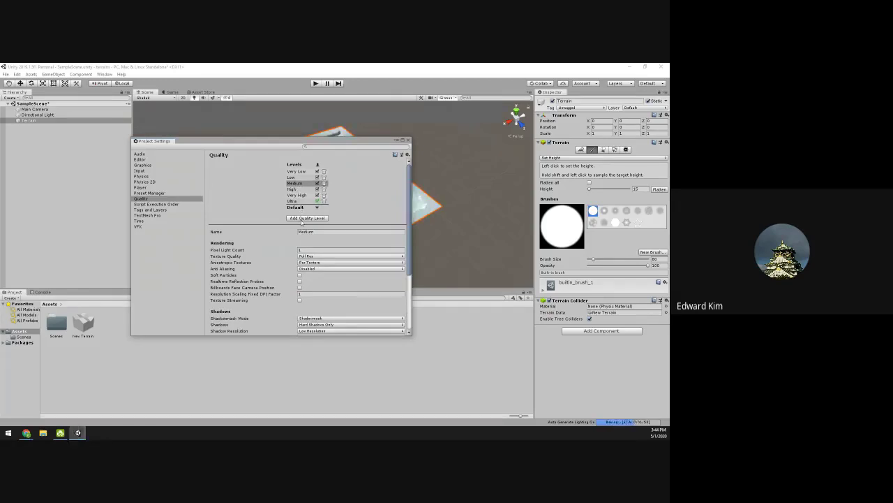
{"action": "scroll", "coordinate": [252, 220], "scroll_direction": "down", "scroll_amount": 5}
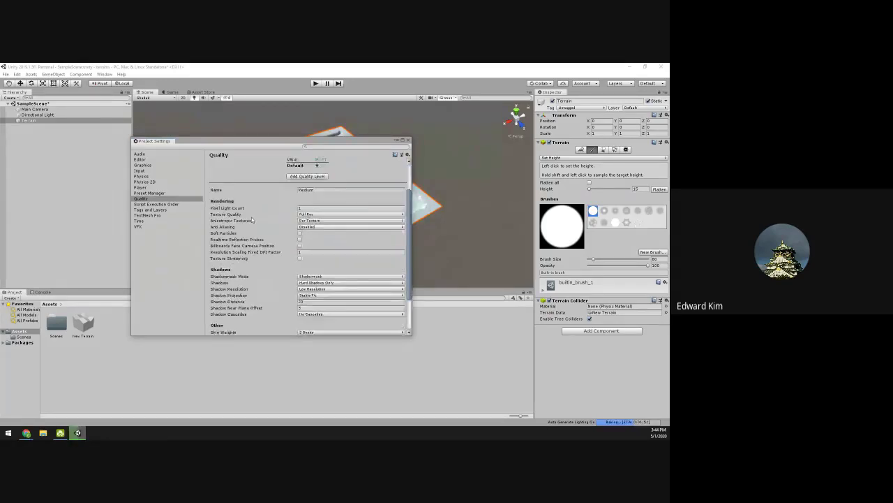
{"action": "scroll", "coordinate": [301, 172], "scroll_direction": "up", "scroll_amount": 5}
Compare the Very Low and Low quality levels, leave Low selected and close the Project Settings.
{"action": "left_click", "coordinate": [300, 171]}
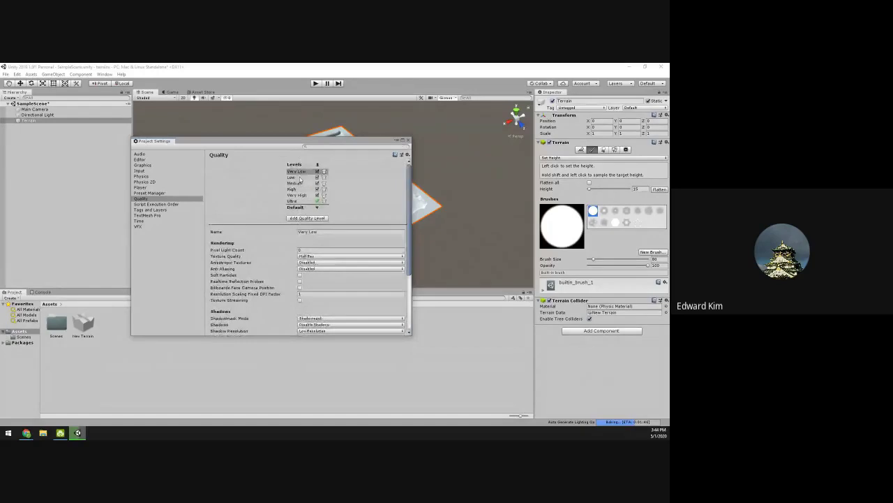
{"action": "left_click", "coordinate": [293, 177]}
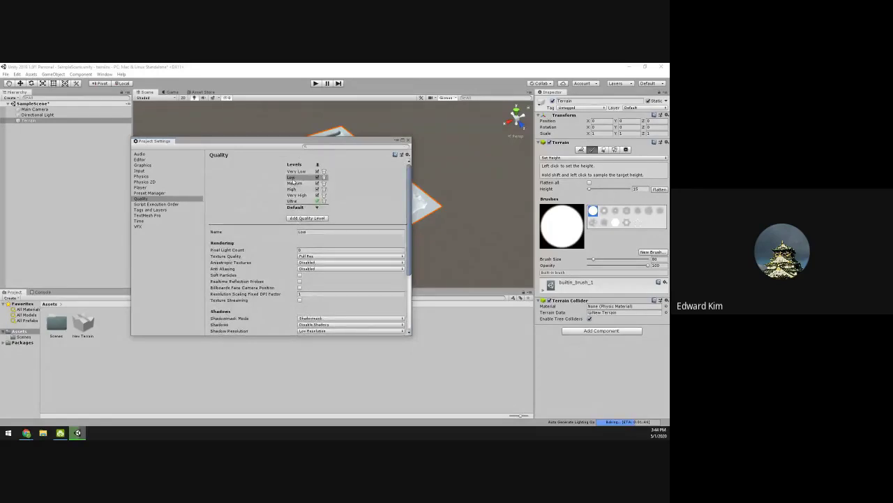
{"action": "left_click", "coordinate": [297, 171]}
{"action": "left_click", "coordinate": [292, 178]}
{"action": "scroll", "coordinate": [337, 274], "scroll_direction": "down", "scroll_amount": 5}
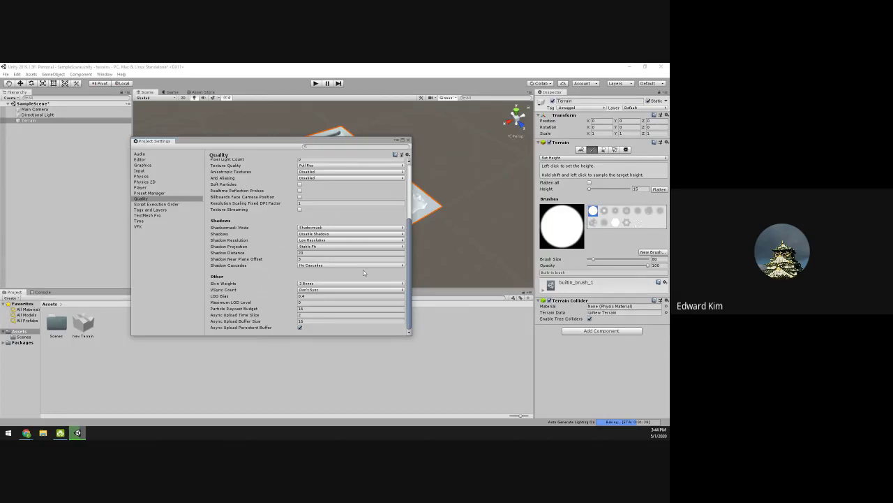
{"action": "left_click", "coordinate": [409, 141]}
Examine the channel across the middle of the terrain up close and the terrain as a whole.
{"action": "scroll", "coordinate": [318, 215], "scroll_direction": "up", "scroll_amount": 2}
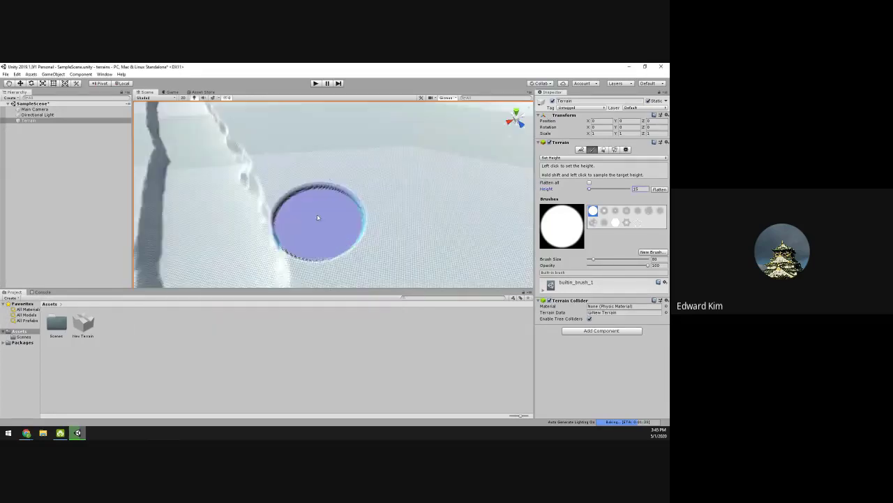
{"action": "scroll", "coordinate": [321, 223], "scroll_direction": "down", "scroll_amount": 6}
{"action": "scroll", "coordinate": [324, 233], "scroll_direction": "down", "scroll_amount": 2}
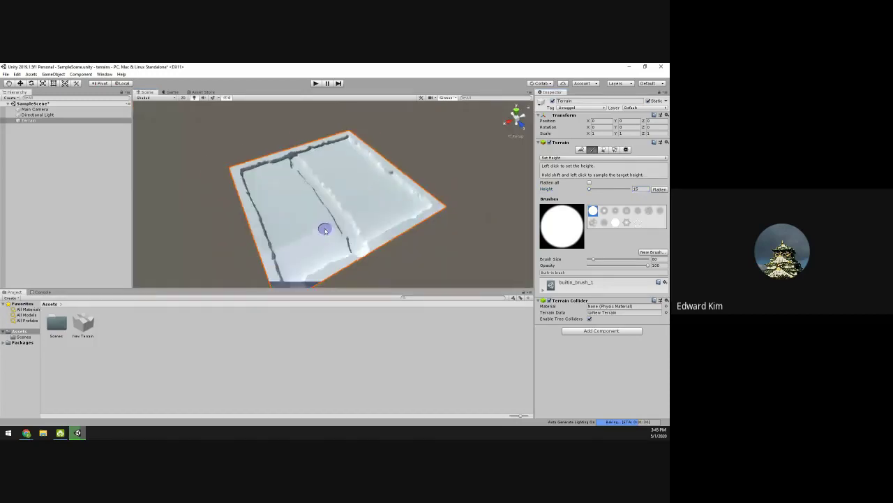
{"action": "scroll", "coordinate": [325, 230], "scroll_direction": "down", "scroll_amount": 1}
{"action": "scroll", "coordinate": [345, 215], "scroll_direction": "up", "scroll_amount": 3}
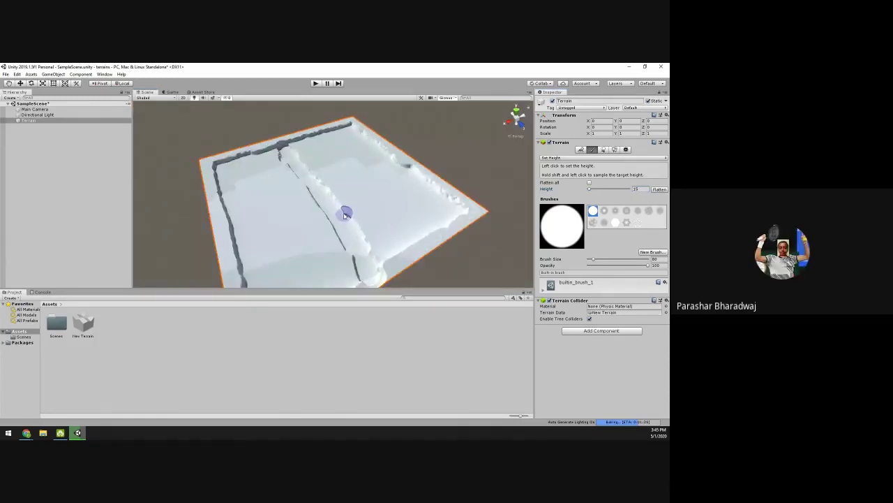
{"action": "scroll", "coordinate": [344, 215], "scroll_direction": "up", "scroll_amount": 8}
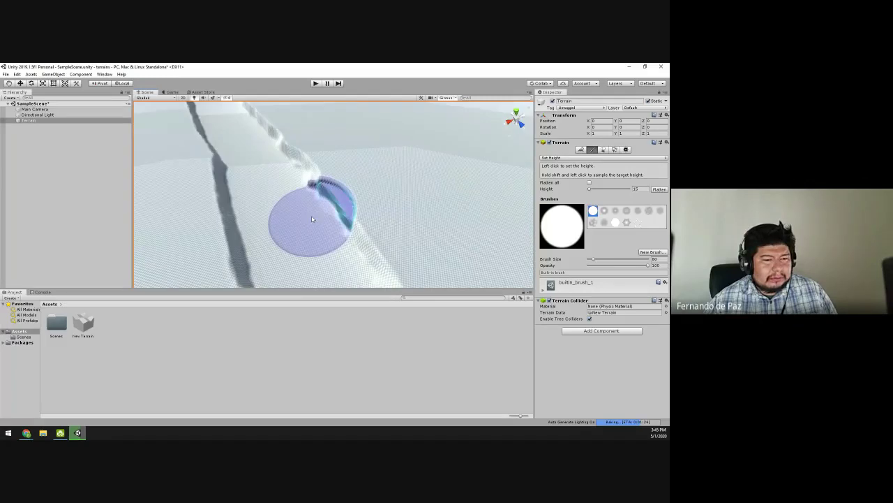
{"action": "scroll", "coordinate": [279, 220], "scroll_direction": "up", "scroll_amount": 4}
{"action": "scroll", "coordinate": [265, 226], "scroll_direction": "down", "scroll_amount": 3}
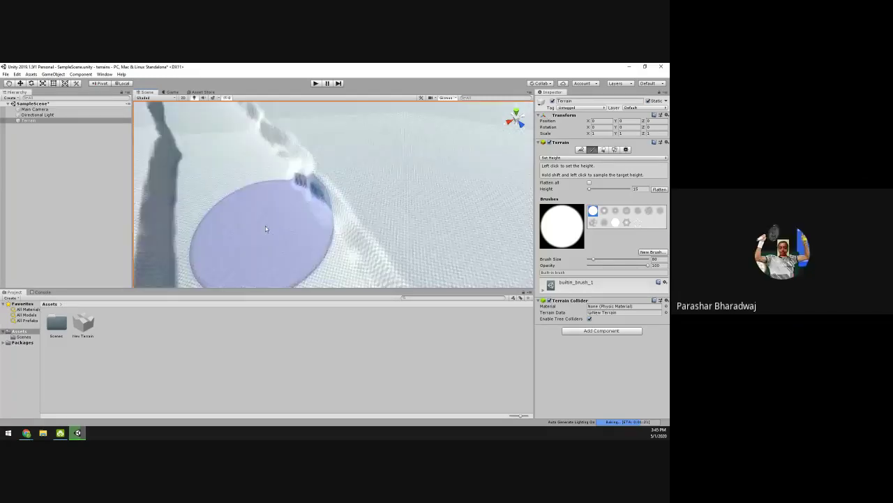
{"action": "scroll", "coordinate": [235, 221], "scroll_direction": "down", "scroll_amount": 5}
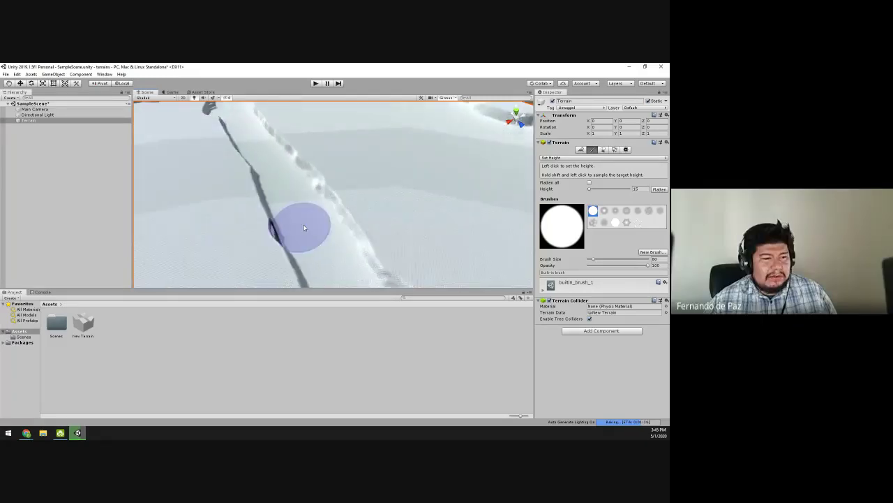
{"action": "scroll", "coordinate": [346, 222], "scroll_direction": "down", "scroll_amount": 4}
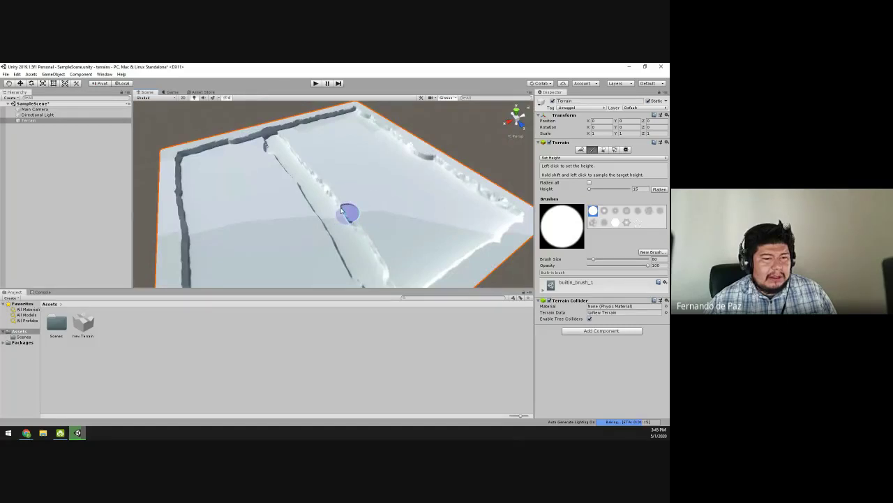
{"action": "scroll", "coordinate": [347, 218], "scroll_direction": "down", "scroll_amount": 3}
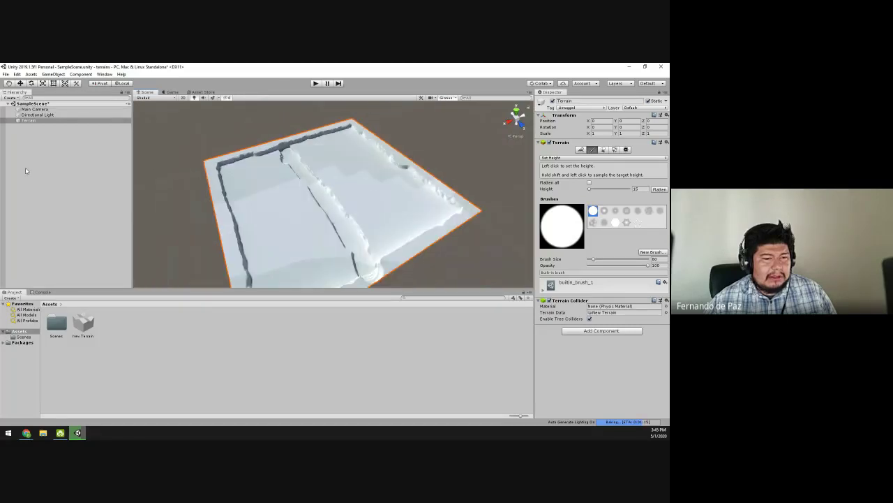
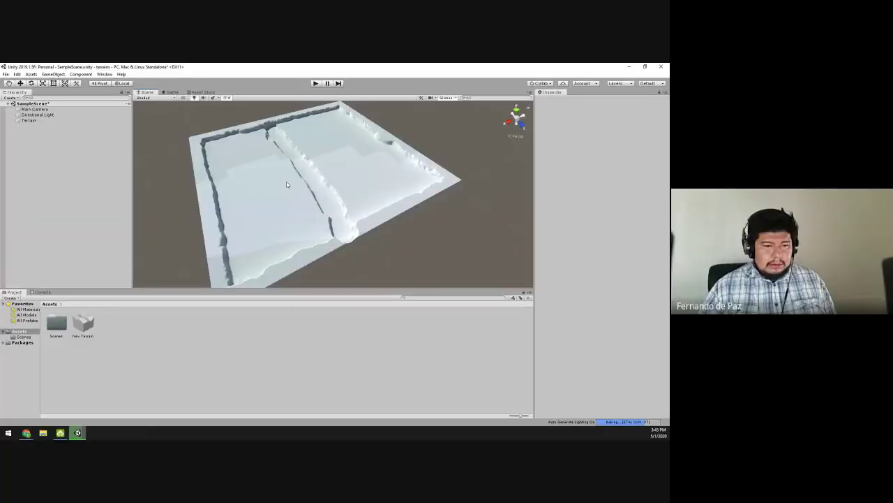
Select the terrain, keep Set Height as its painting mode and open the target height value for editing.
{"action": "left_click", "coordinate": [286, 184]}
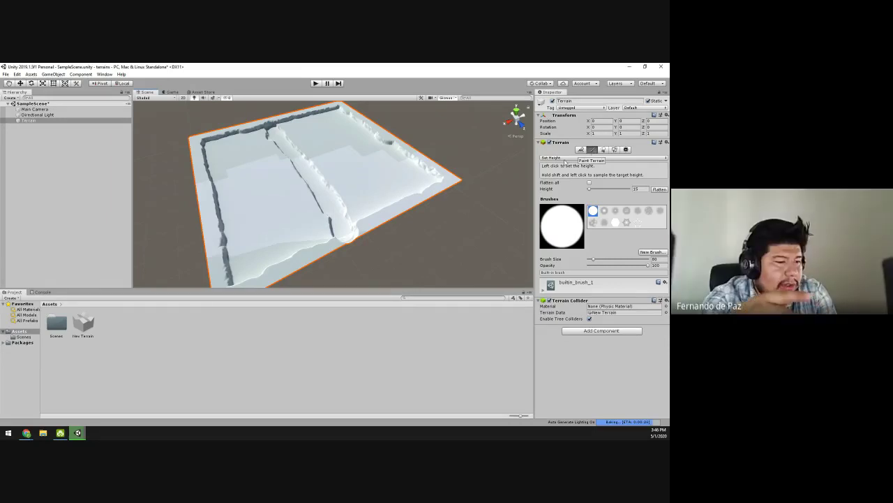
{"action": "left_click", "coordinate": [565, 158]}
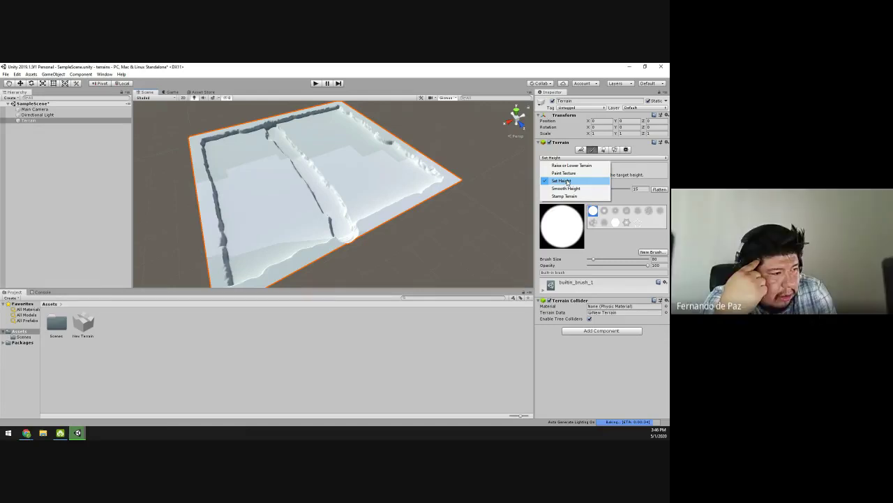
{"action": "left_click", "coordinate": [566, 181]}
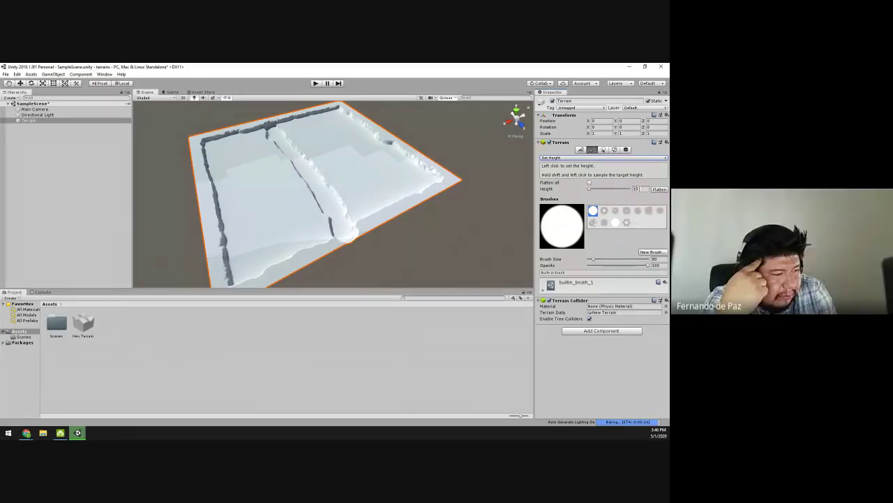
{"action": "left_click", "coordinate": [636, 189]}
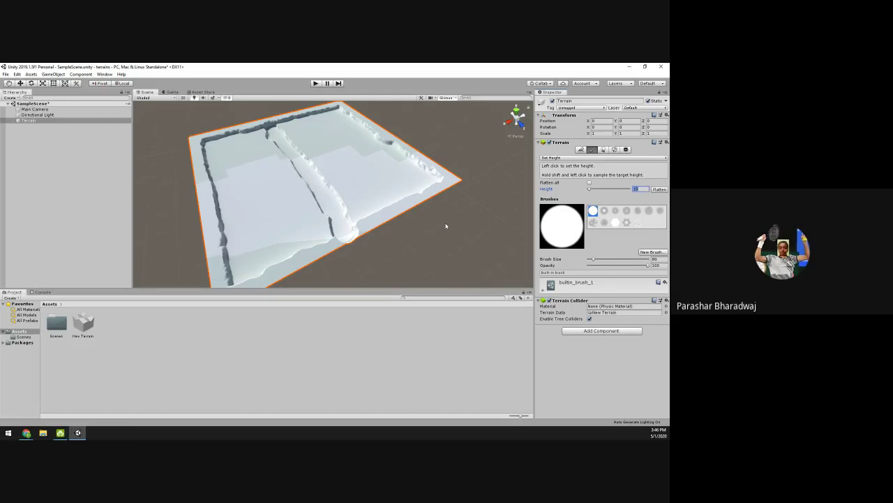
Inspect the terrain's border along one side and the far end of the middle channel.
{"action": "left_click_drag", "start_coordinate": [436, 230], "coordinate": [462, 234], "text": "alt"}
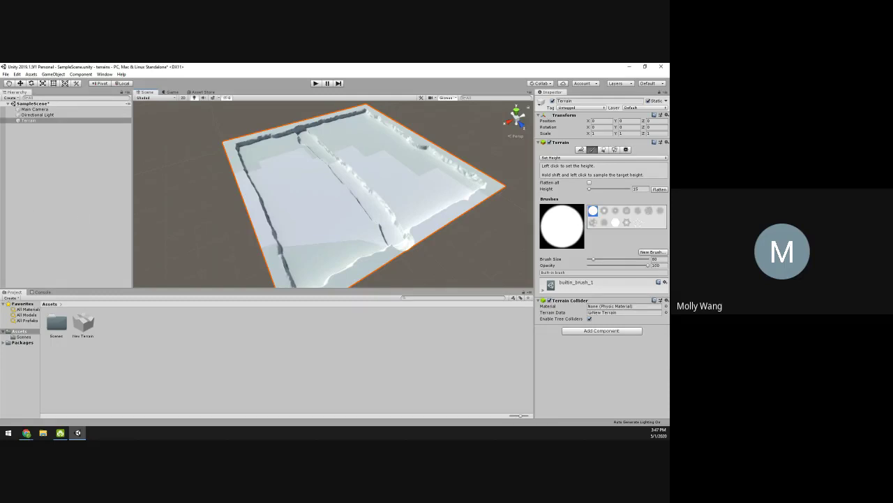
{"action": "scroll", "coordinate": [300, 255], "scroll_direction": "up", "scroll_amount": 2}
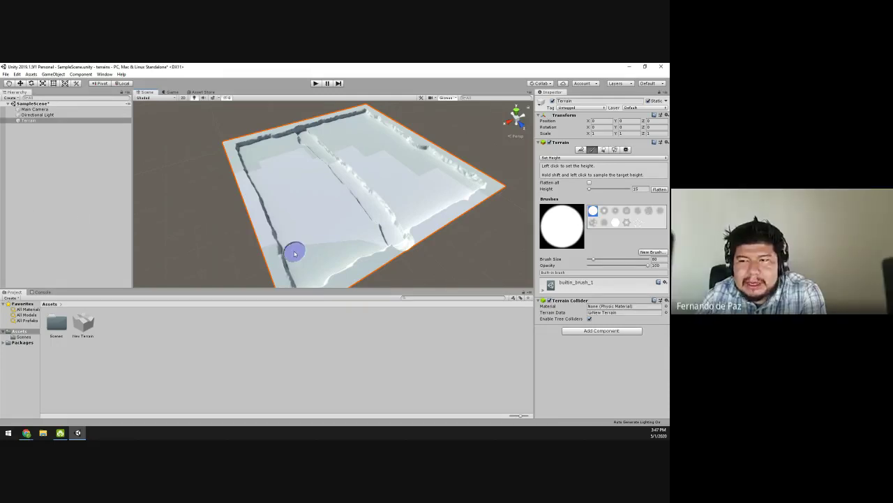
{"action": "scroll", "coordinate": [304, 260], "scroll_direction": "up", "scroll_amount": 2}
{"action": "scroll", "coordinate": [300, 257], "scroll_direction": "up", "scroll_amount": 2}
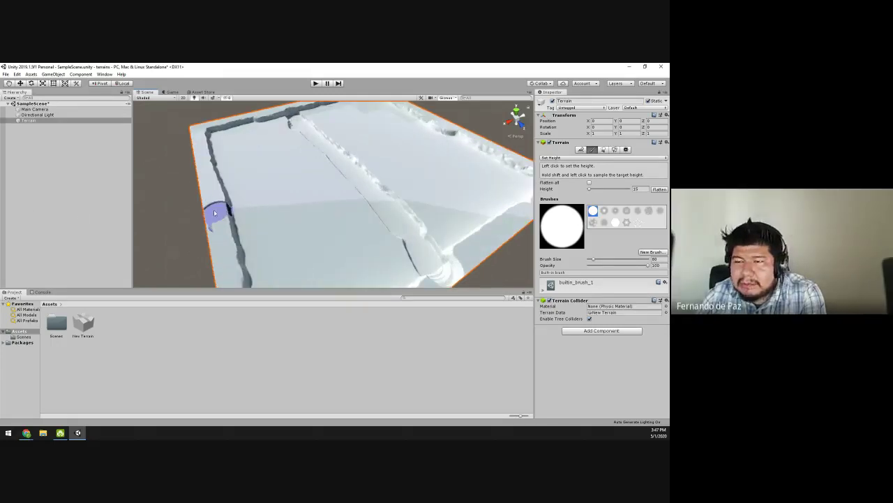
{"action": "key", "text": "alt+Tab"}
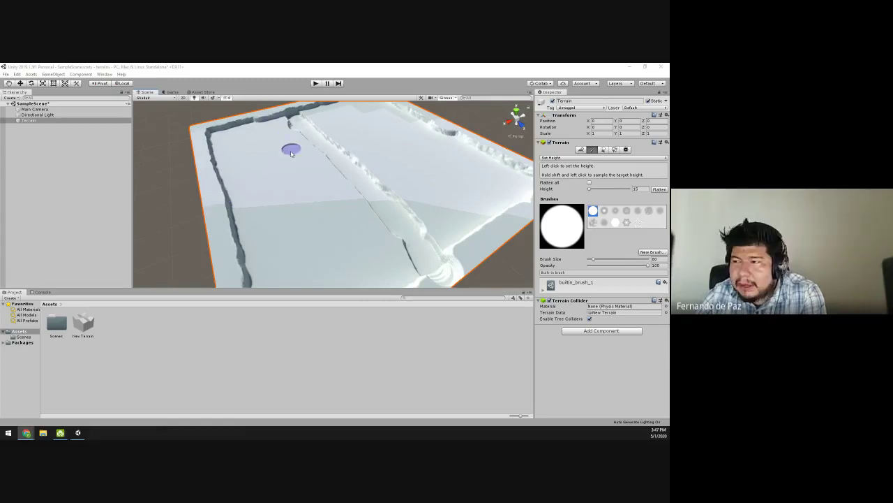
{"action": "right_click_drag", "start_coordinate": [289, 146], "coordinate": [275, 177]}
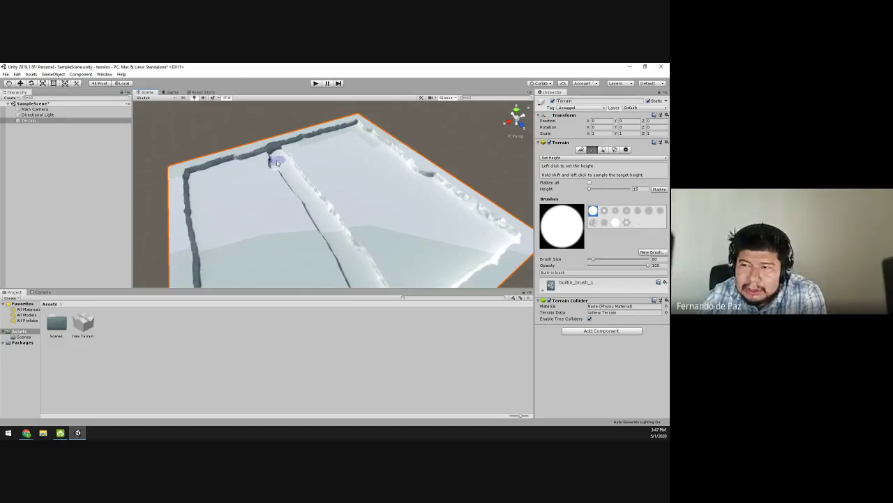
{"action": "key", "text": "f"}
{"action": "scroll", "coordinate": [327, 236], "scroll_direction": "up", "scroll_amount": 5}
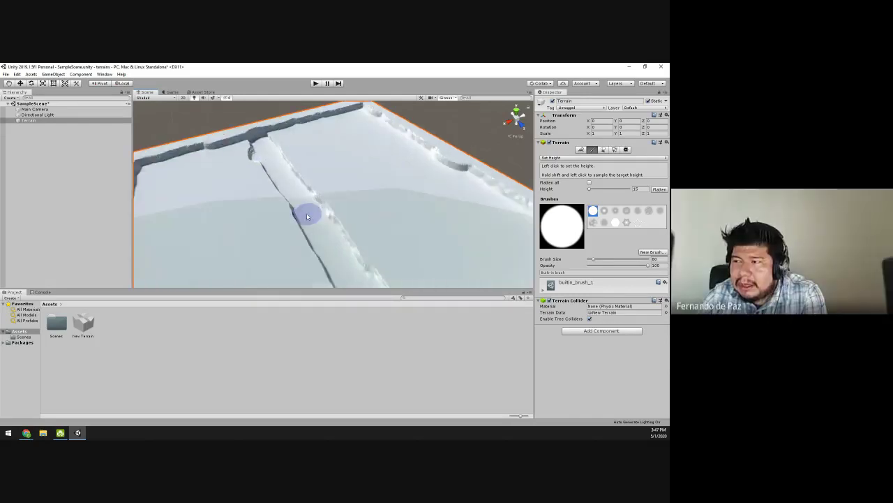
{"action": "scroll", "coordinate": [327, 237], "scroll_direction": "down", "scroll_amount": 10}
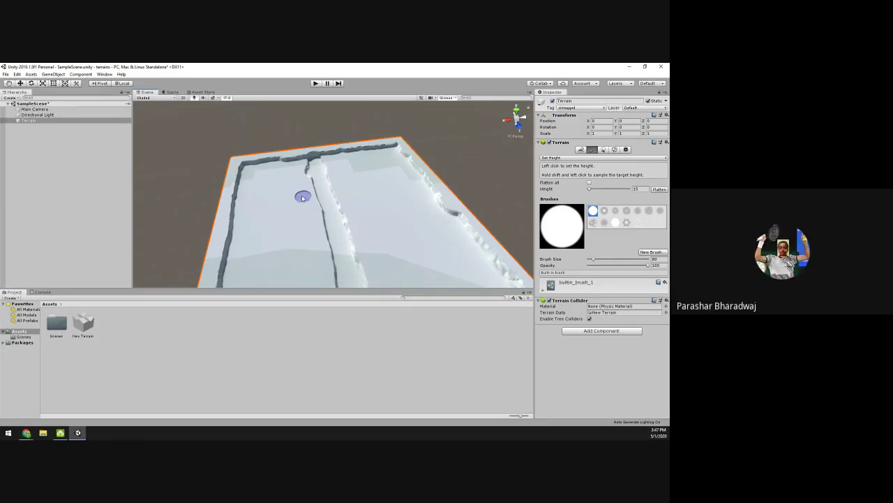
Examine the sculpted borders and middle channel from several sides, both up close and across the whole terrain.
{"action": "left_click_drag", "start_coordinate": [273, 183], "coordinate": [317, 181], "text": "alt"}
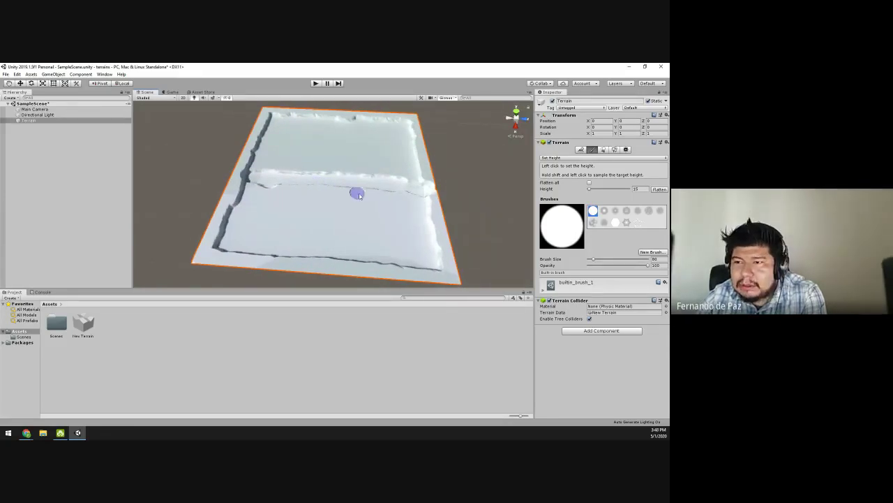
{"action": "mouse_move", "coordinate": [447, 269]}
{"action": "left_mouse_down", "text": "alt"}
{"action": "mouse_move", "coordinate": [227, 226]}
{"action": "mouse_move", "coordinate": [203, 211]}
{"action": "left_mouse_up", "text": "alt"}
{"action": "right_click_drag", "start_coordinate": [203, 212], "coordinate": [369, 221], "text": "alt"}
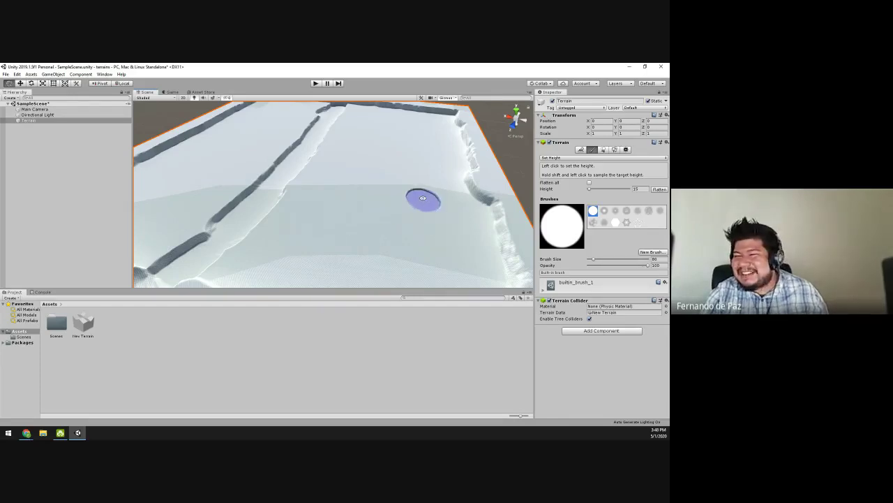
{"action": "scroll", "coordinate": [419, 202], "scroll_direction": "down", "scroll_amount": 5}
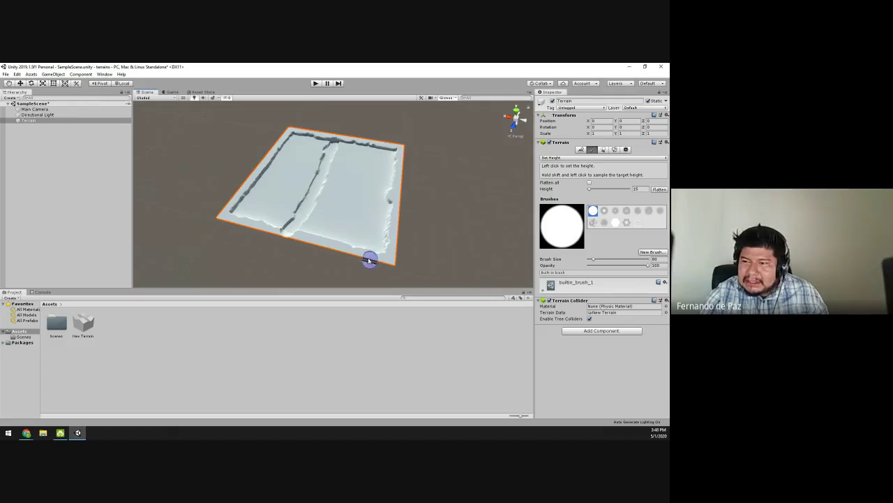
{"action": "scroll", "coordinate": [323, 219], "scroll_direction": "up", "scroll_amount": 5}
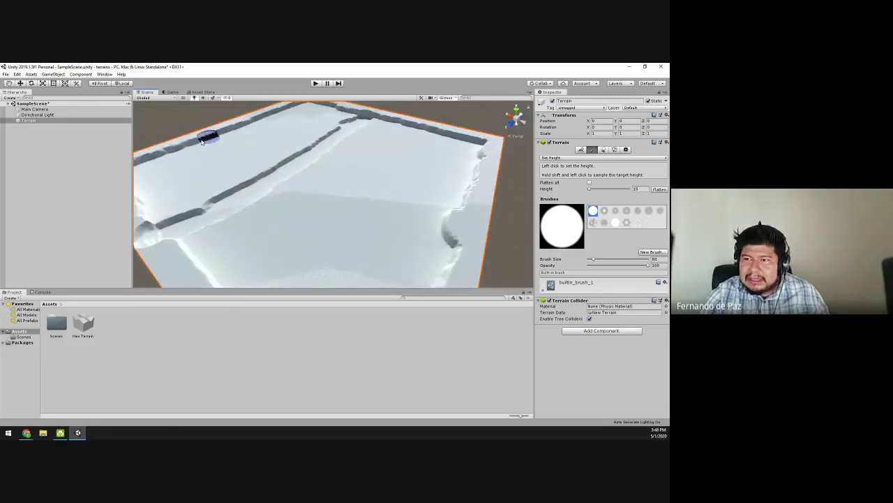
{"action": "left_click_drag", "start_coordinate": [231, 232], "coordinate": [313, 236], "text": "alt"}
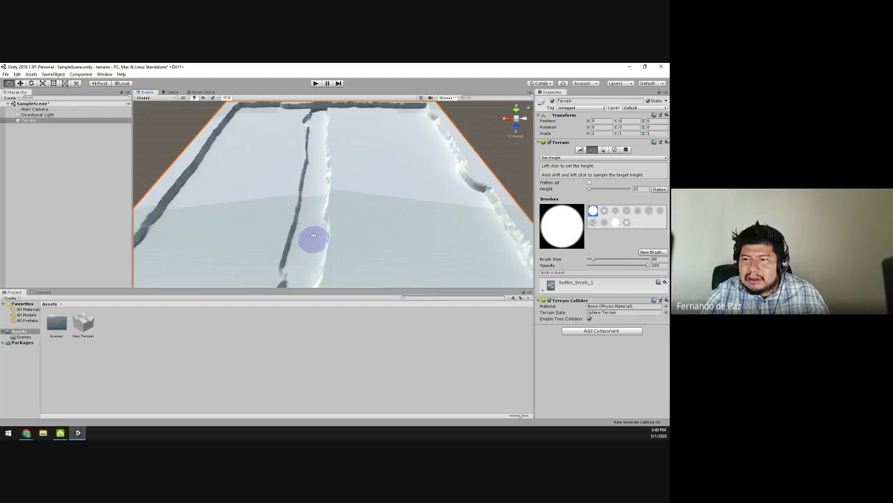
{"action": "mouse_move", "coordinate": [313, 240]}
{"action": "left_mouse_down", "text": "alt"}
{"action": "mouse_move", "coordinate": [319, 213]}
{"action": "mouse_move", "coordinate": [334, 223]}
{"action": "mouse_move", "coordinate": [321, 241]}
{"action": "mouse_move", "coordinate": [325, 272]}
{"action": "mouse_move", "coordinate": [343, 221]}
{"action": "mouse_move", "coordinate": [382, 202]}
{"action": "mouse_move", "coordinate": [287, 206]}
{"action": "mouse_move", "coordinate": [283, 213]}
{"action": "mouse_move", "coordinate": [375, 237]}
{"action": "mouse_move", "coordinate": [328, 223]}
{"action": "mouse_move", "coordinate": [348, 236]}
{"action": "left_mouse_up", "text": "alt"}
{"action": "scroll", "coordinate": [382, 202], "scroll_direction": "down", "scroll_amount": 5}
{"action": "scroll", "coordinate": [348, 236], "scroll_direction": "down", "scroll_amount": 2}
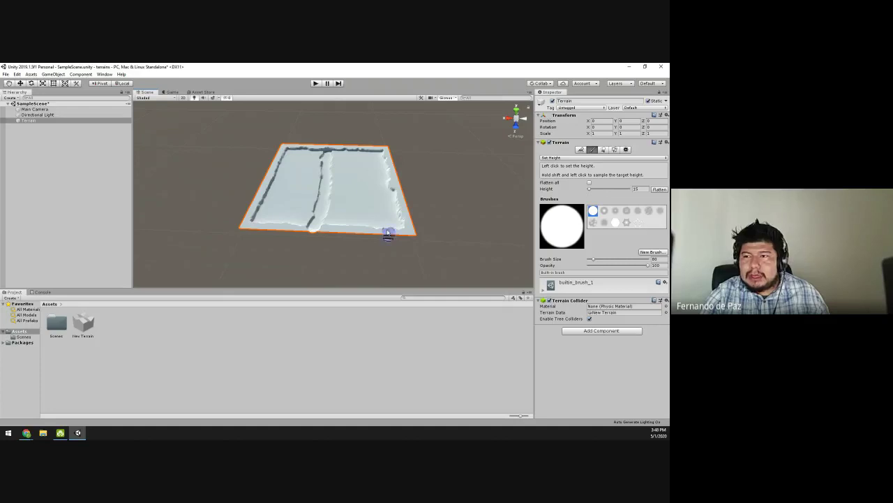
{"action": "scroll", "coordinate": [361, 222], "scroll_direction": "up", "scroll_amount": 3}
{"action": "scroll", "coordinate": [362, 223], "scroll_direction": "up", "scroll_amount": 3}
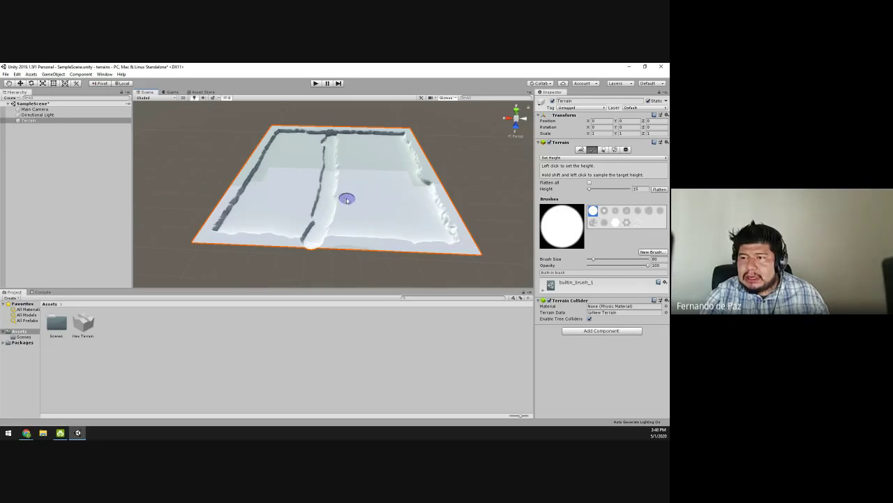
Examine the whole terrain at an angle and check its Set Height value against the middle channel.
{"action": "left_click_drag", "start_coordinate": [306, 176], "coordinate": [359, 169], "text": "alt"}
{"action": "left_click_drag", "start_coordinate": [371, 148], "coordinate": [391, 178], "text": "alt"}
{"action": "scroll", "coordinate": [409, 197], "scroll_direction": "up", "scroll_amount": 5}
{"action": "scroll", "coordinate": [351, 185], "scroll_direction": "down", "scroll_amount": 2}
{"action": "scroll", "coordinate": [351, 185], "scroll_direction": "down", "scroll_amount": 1}
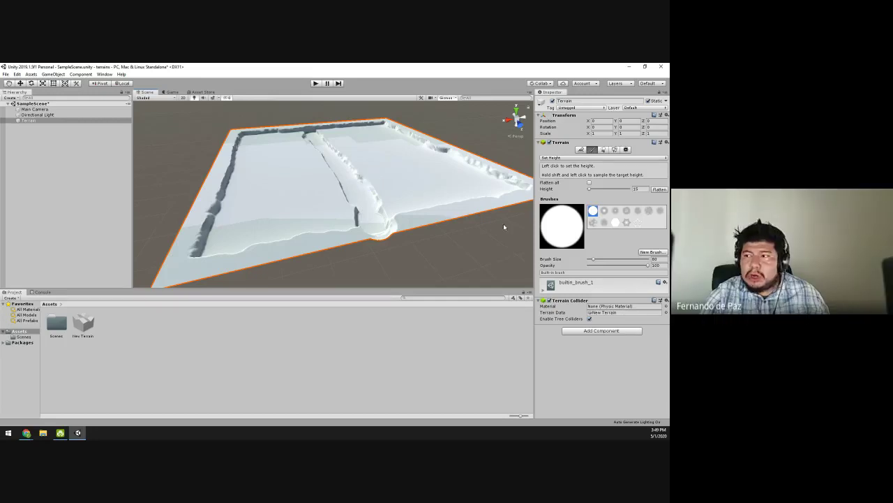
{"action": "left_click", "coordinate": [632, 189]}
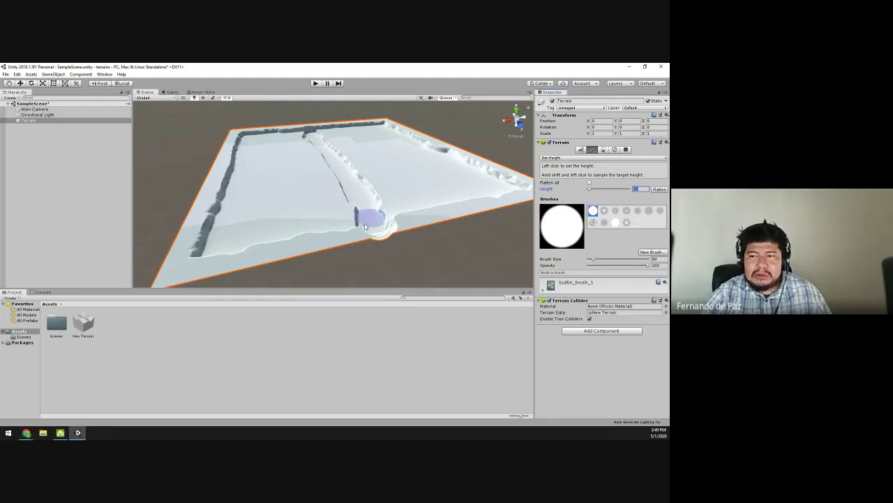
{"action": "left_click_drag", "start_coordinate": [370, 215], "coordinate": [325, 137]}
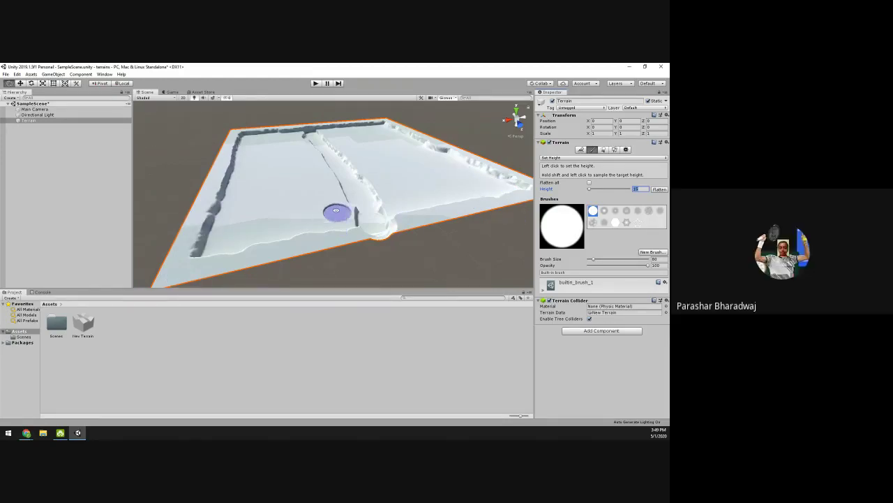
Inspect the middle channel's edges up close and from above, and compare them with the surrounding terrain borders.
{"action": "mouse_move", "coordinate": [312, 174]}
{"action": "left_mouse_down", "text": "alt"}
{"action": "mouse_move", "coordinate": [303, 184]}
{"action": "mouse_move", "coordinate": [323, 142]}
{"action": "left_mouse_up", "text": "alt"}
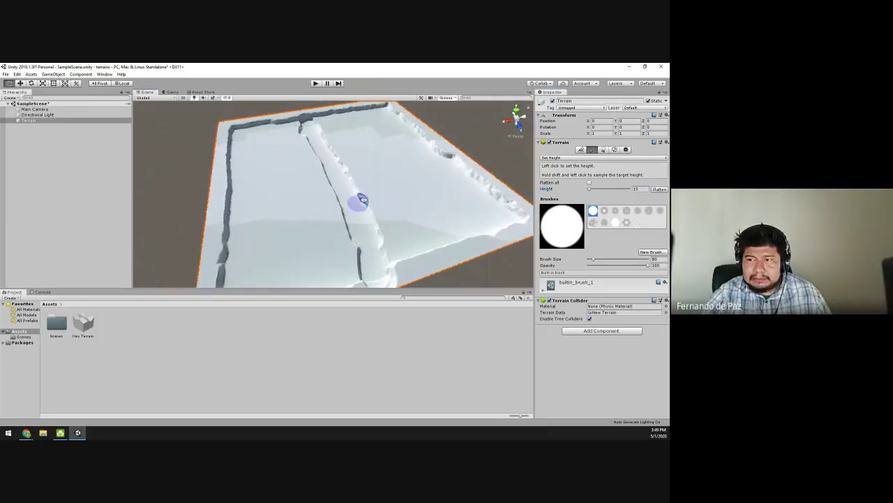
{"action": "left_click_drag", "start_coordinate": [359, 202], "coordinate": [409, 149], "text": "alt"}
{"action": "scroll", "coordinate": [393, 169], "scroll_direction": "up", "scroll_amount": 5}
{"action": "scroll", "coordinate": [393, 169], "scroll_direction": "up", "scroll_amount": 4}
{"action": "left_click_drag", "start_coordinate": [398, 184], "coordinate": [336, 201], "text": "alt"}
{"action": "scroll", "coordinate": [316, 216], "scroll_direction": "down", "scroll_amount": 3}
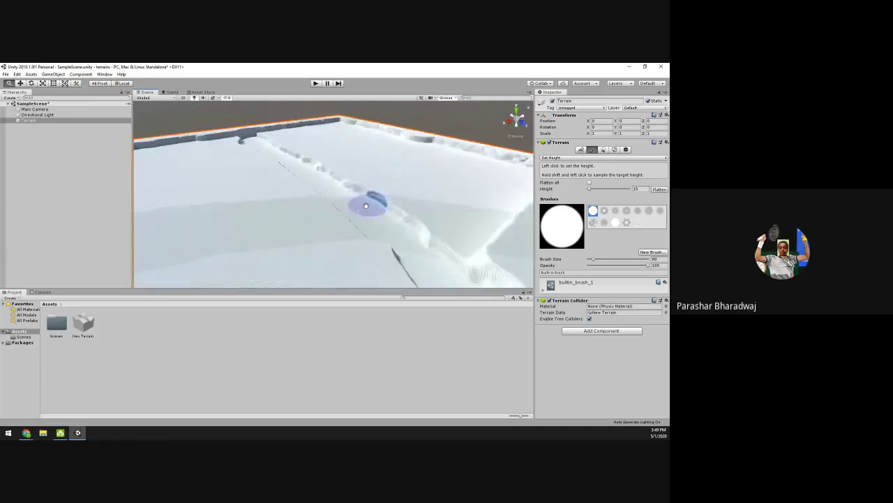
{"action": "scroll", "coordinate": [316, 216], "scroll_direction": "down", "scroll_amount": 3}
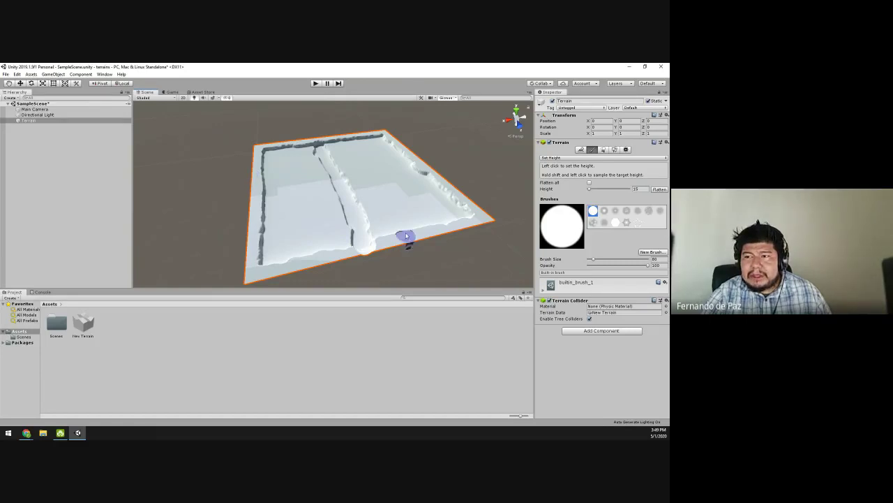
{"action": "scroll", "coordinate": [400, 225], "scroll_direction": "up", "scroll_amount": 5}
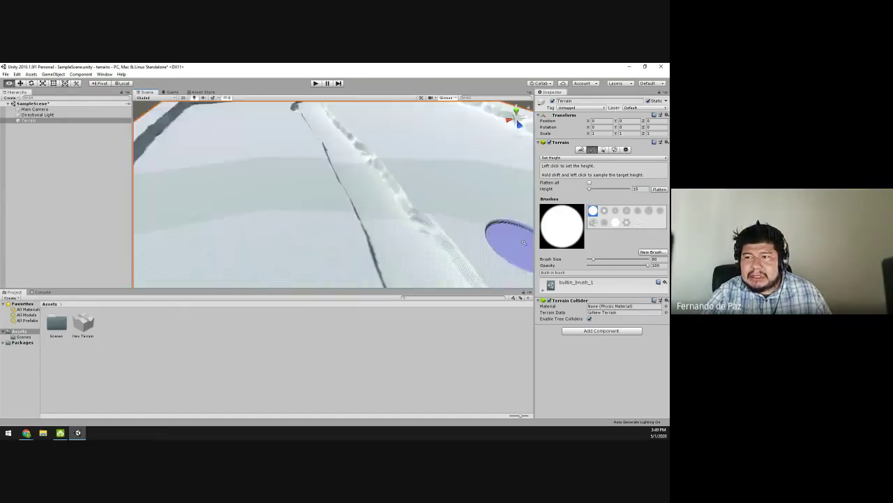
{"action": "scroll", "coordinate": [524, 243], "scroll_direction": "down", "scroll_amount": 5}
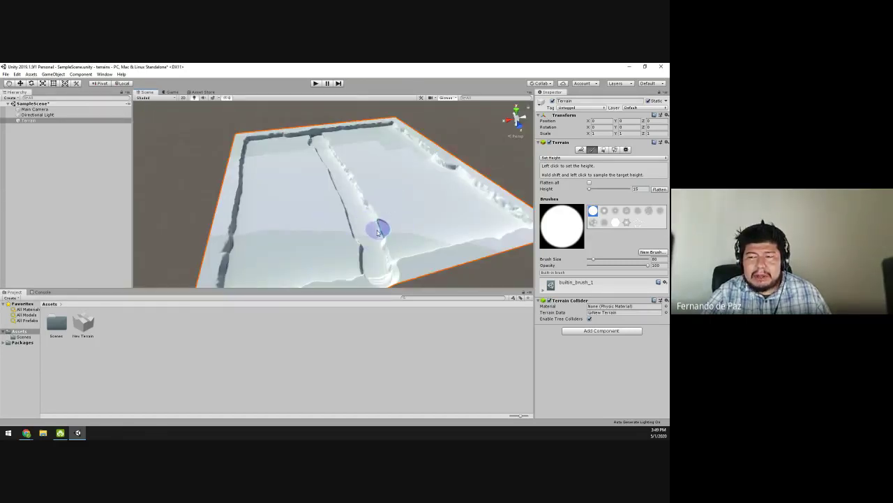
Review the scene's lightmapping settings, keep Bounces at 1 and close the lighting settings.
{"action": "left_click", "coordinate": [633, 423]}
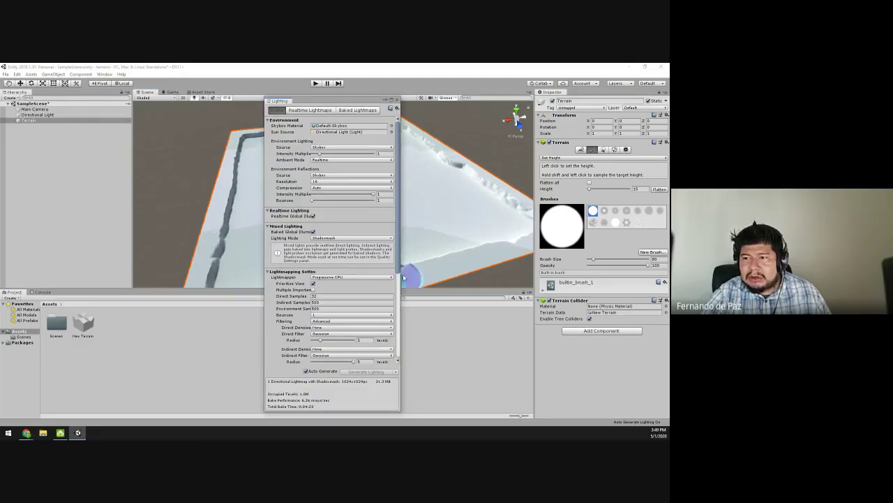
{"action": "scroll", "coordinate": [315, 274], "scroll_direction": "down", "scroll_amount": 3}
{"action": "left_click", "coordinate": [315, 273]}
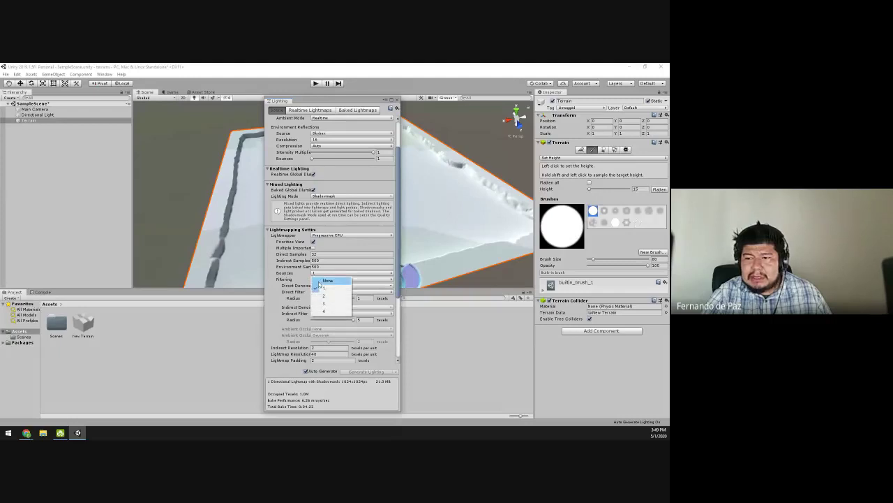
{"action": "left_click", "coordinate": [326, 290]}
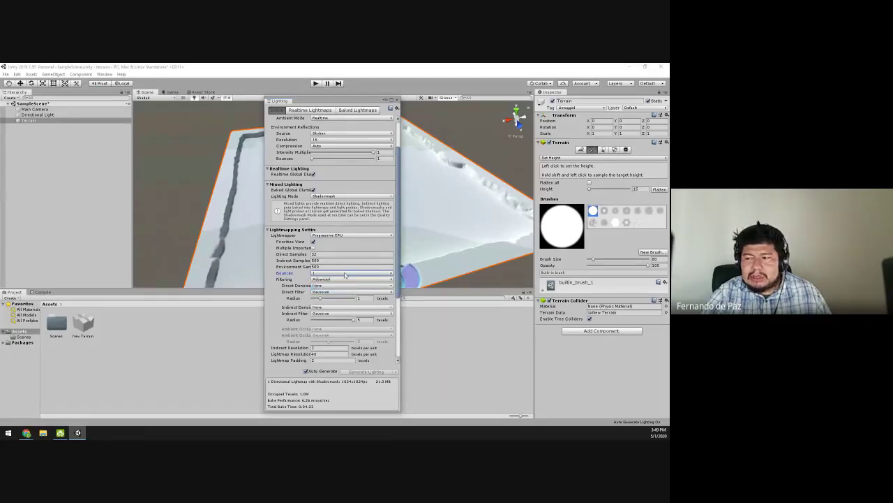
{"action": "left_click", "coordinate": [397, 102]}
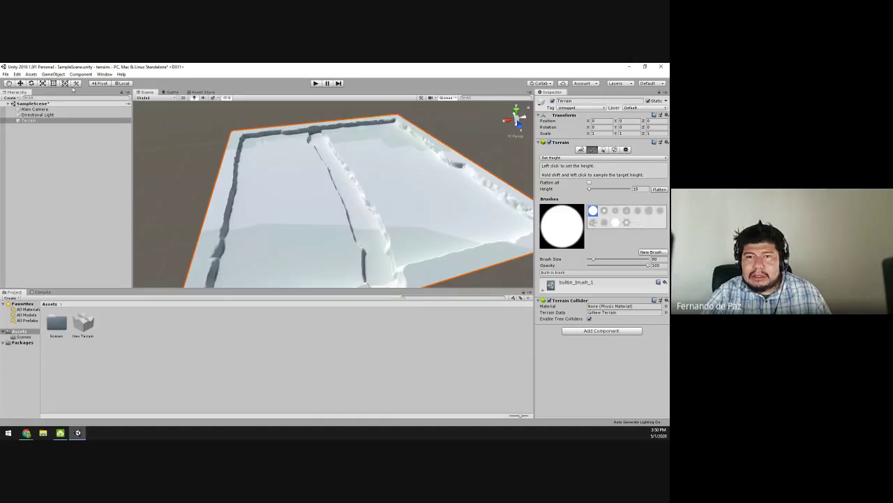
Review the rendering and shadow options of the Low quality level in the project settings, leaving them as they are.
{"action": "left_click", "coordinate": [17, 73]}
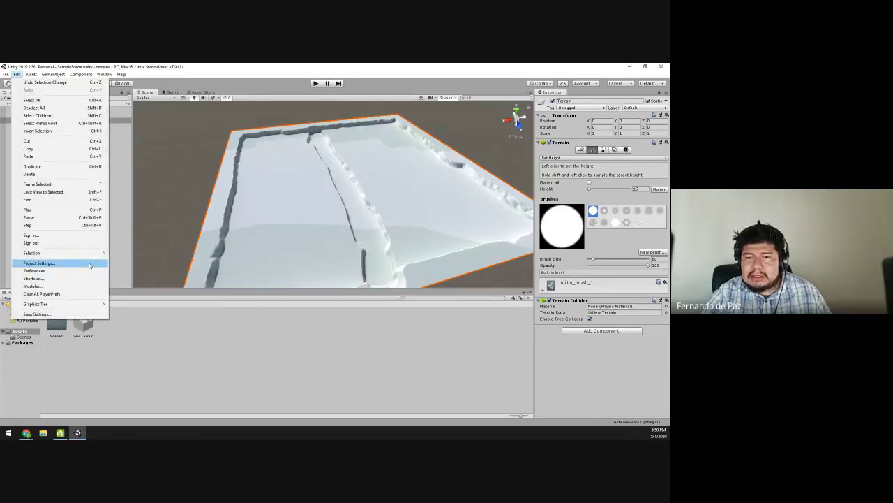
{"action": "left_click", "coordinate": [89, 263]}
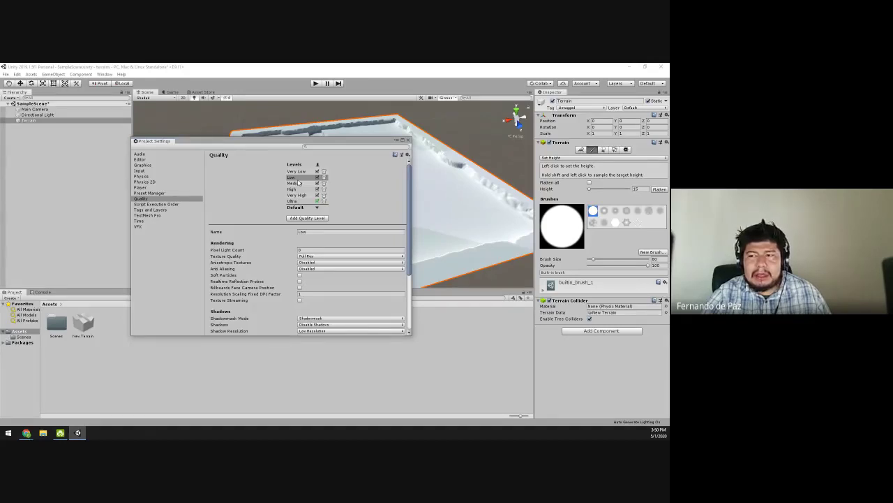
{"action": "scroll", "coordinate": [270, 261], "scroll_direction": "down", "scroll_amount": 1}
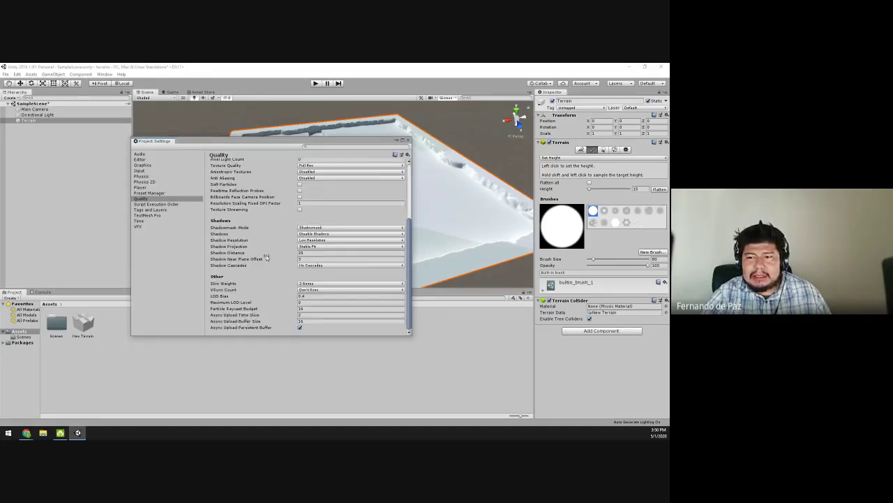
{"action": "scroll", "coordinate": [266, 257], "scroll_direction": "up", "scroll_amount": 1}
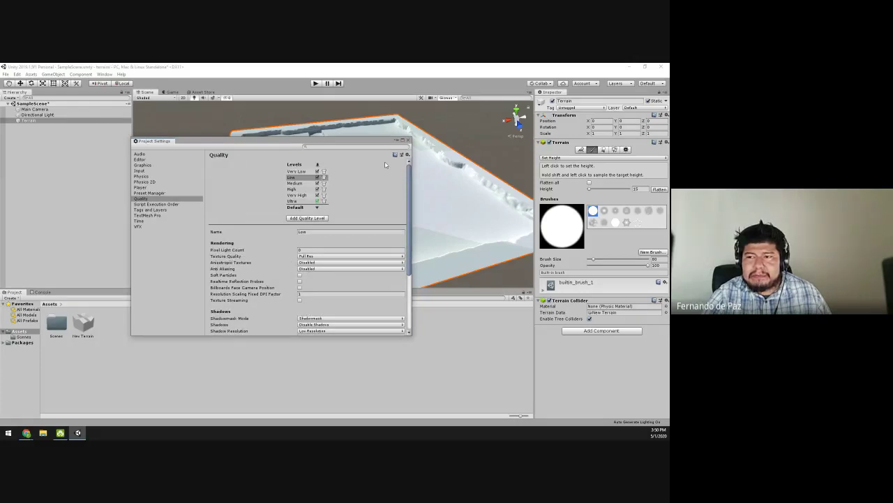
{"action": "left_click", "coordinate": [408, 140]}
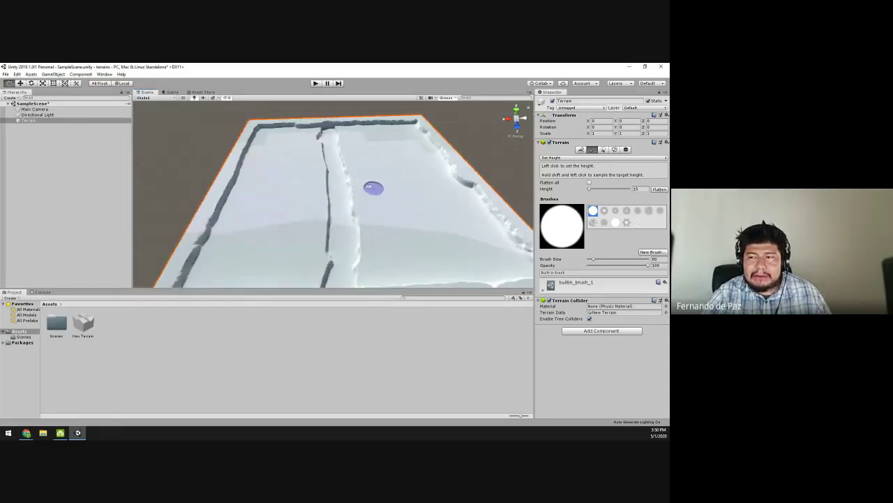
{"action": "scroll", "coordinate": [338, 196], "scroll_direction": "down", "scroll_amount": 2}
{"action": "scroll", "coordinate": [337, 196], "scroll_direction": "up", "scroll_amount": 2}
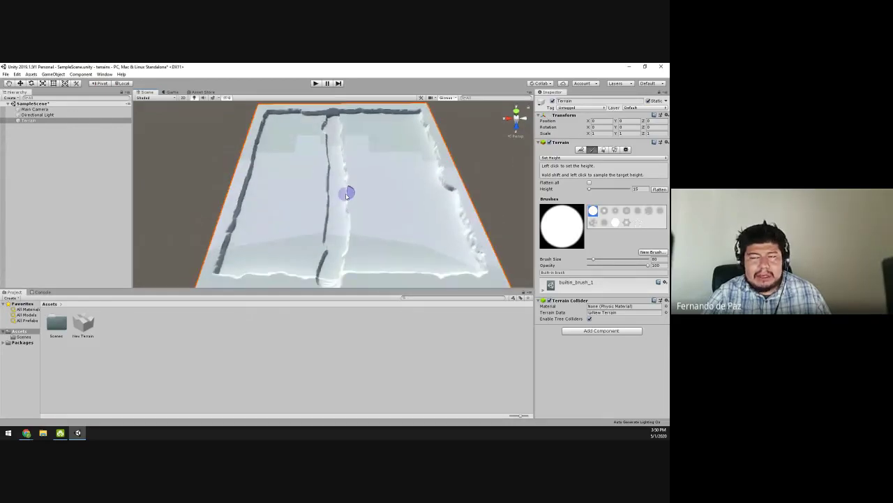
{"action": "scroll", "coordinate": [342, 188], "scroll_direction": "down", "scroll_amount": 2}
{"action": "scroll", "coordinate": [334, 186], "scroll_direction": "up", "scroll_amount": 1}
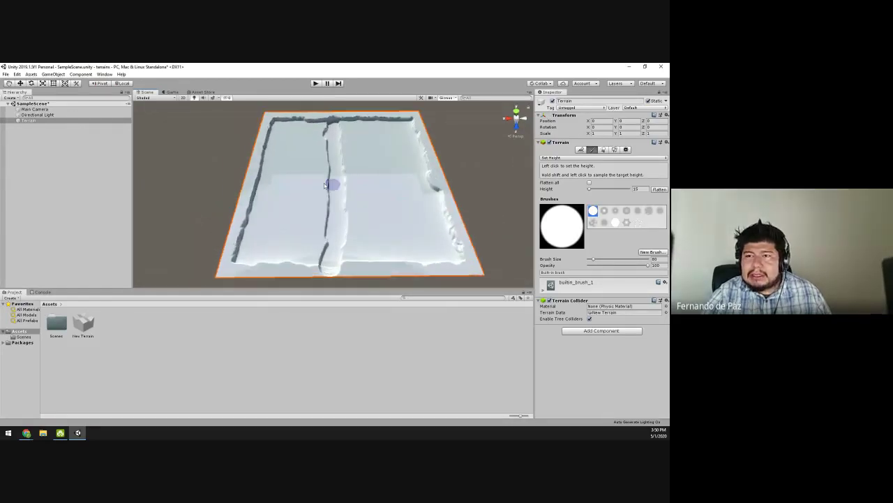
Find Terrain Textures Pack Free in the Asset Store by searching for "terrain textures" and import all of its files into the project.
{"action": "left_click", "coordinate": [202, 92]}
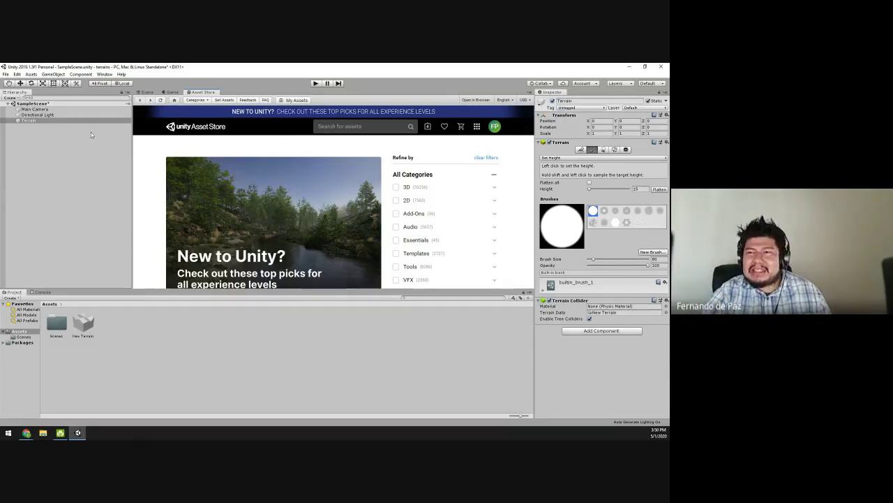
{"action": "left_click", "coordinate": [344, 125]}
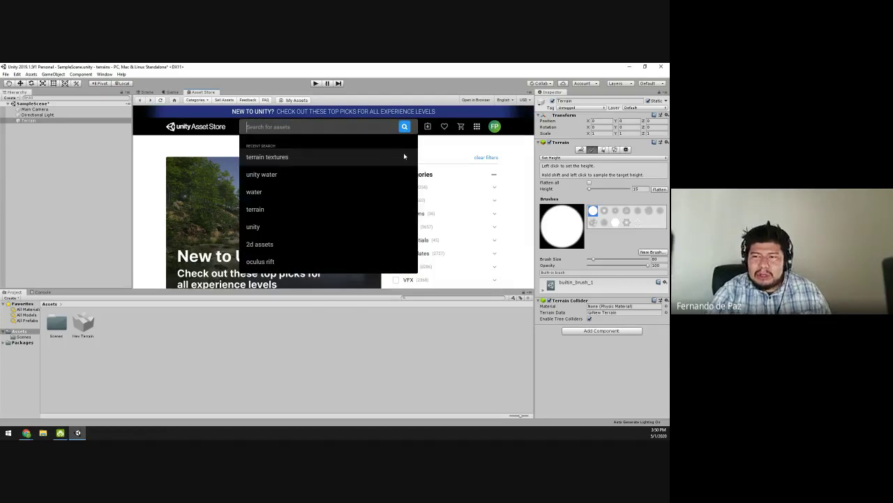
{"action": "left_click", "coordinate": [272, 159]}
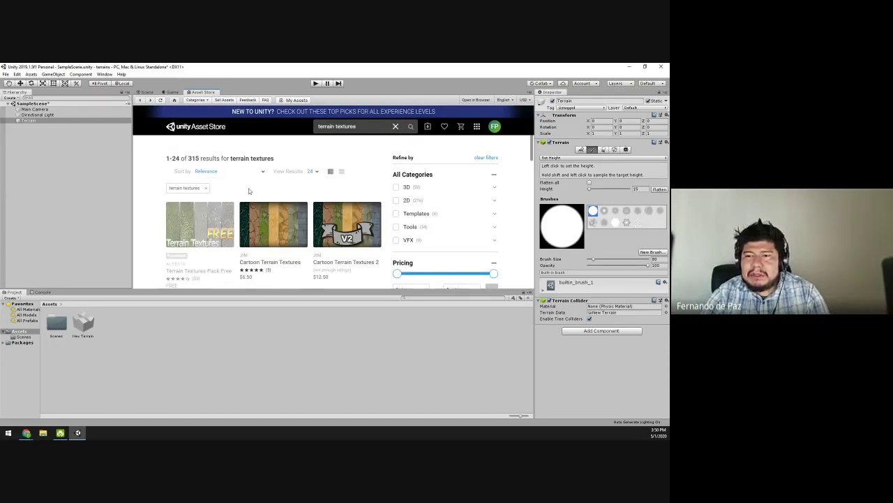
{"action": "scroll", "coordinate": [237, 203], "scroll_direction": "down", "scroll_amount": 1}
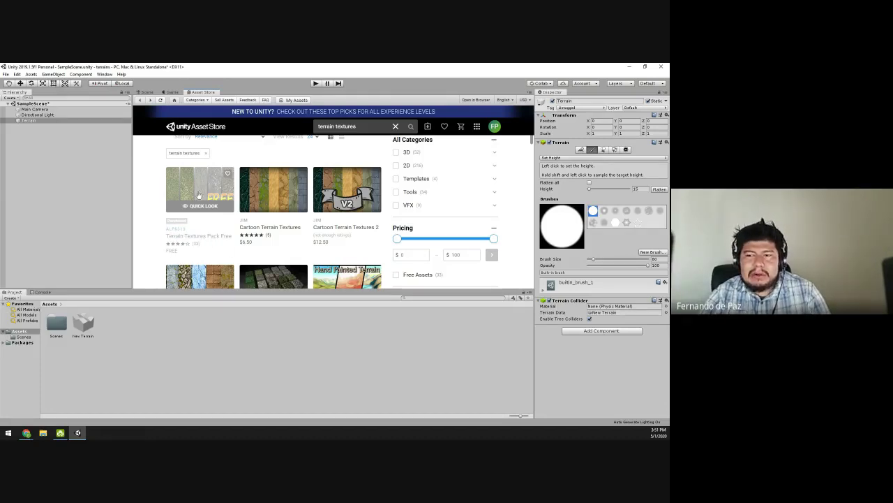
{"action": "left_click", "coordinate": [191, 186]}
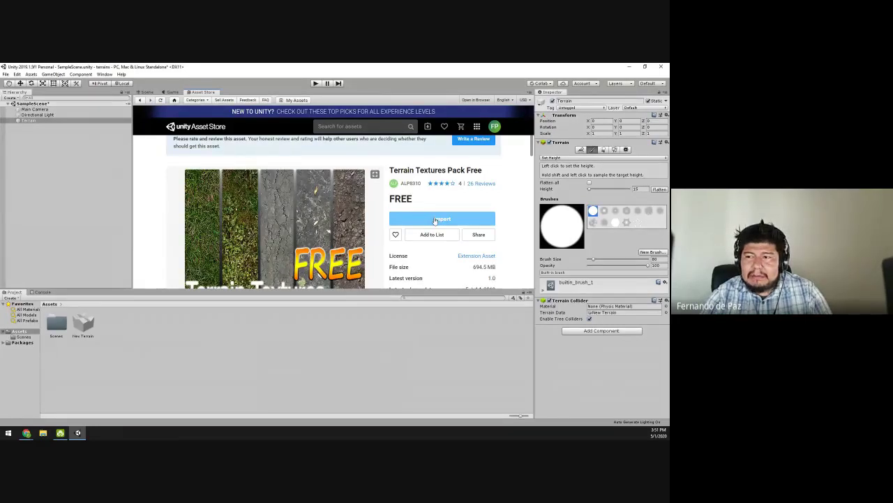
{"action": "left_click", "coordinate": [435, 220]}
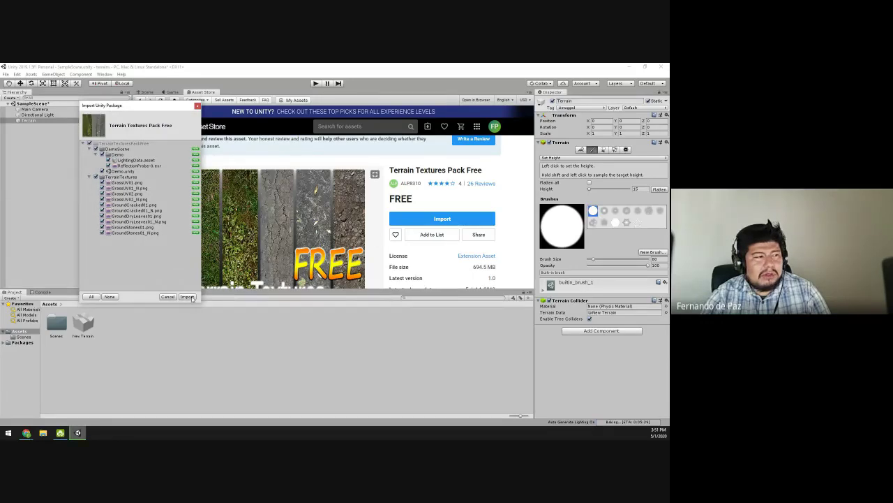
{"action": "left_click", "coordinate": [189, 296]}
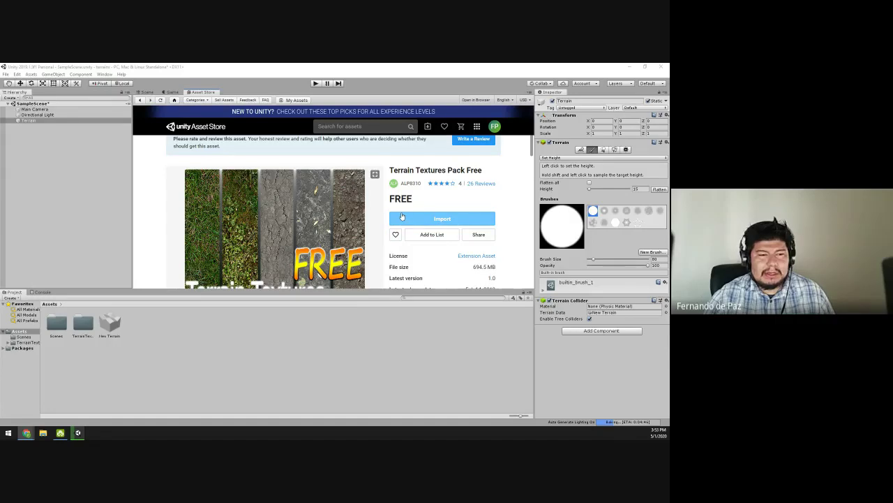
Locate the imported TerrainTexturesPackFree folder among the project assets, adjust the thumbnail size and leave the folder selected.
{"action": "left_click", "coordinate": [82, 326]}
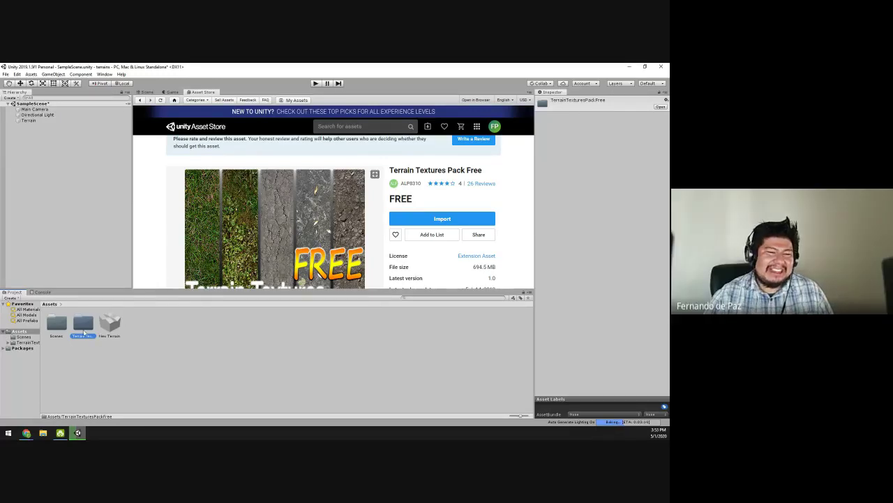
{"action": "left_click", "coordinate": [525, 415]}
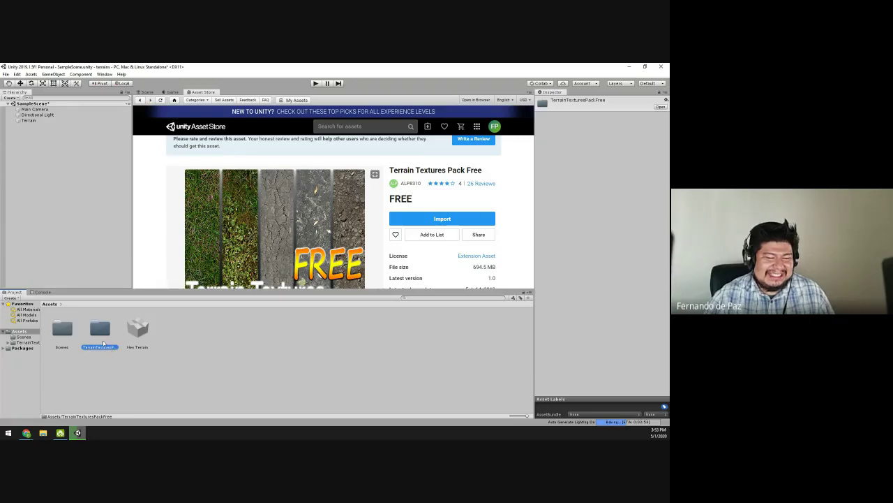
{"action": "left_click_drag", "start_coordinate": [528, 416], "coordinate": [520, 417]}
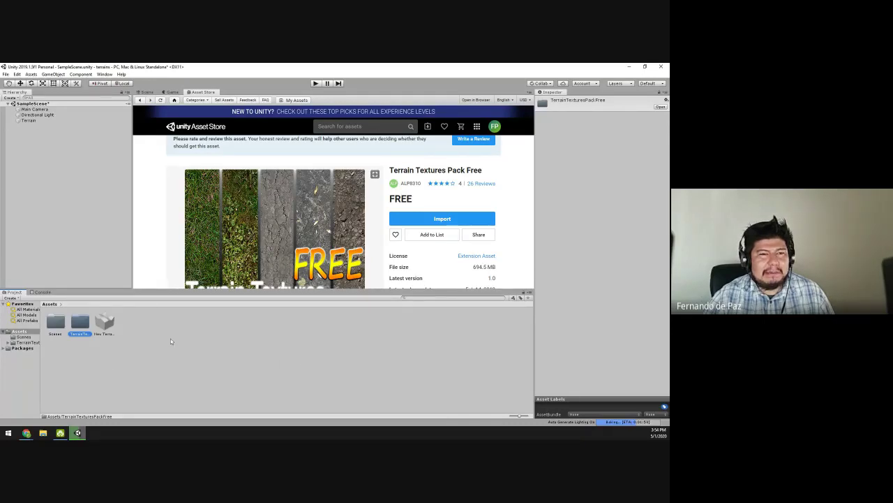
{"action": "left_click", "coordinate": [74, 367]}
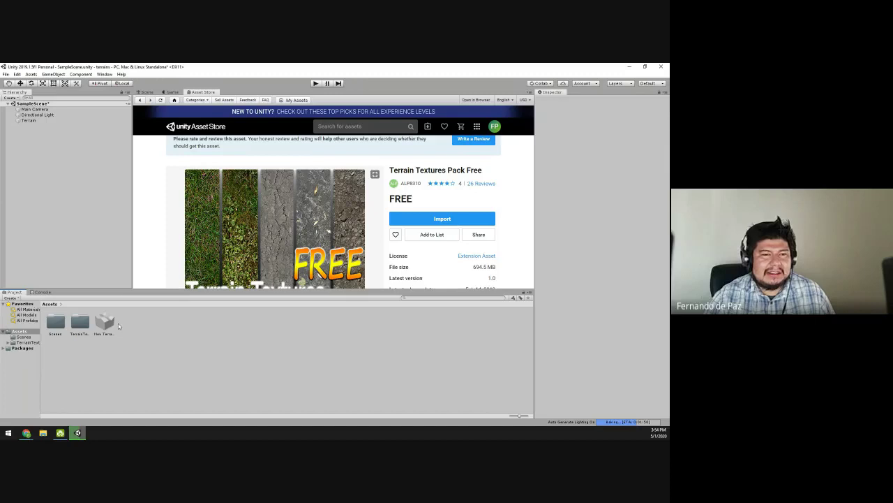
{"action": "left_click", "coordinate": [64, 325]}
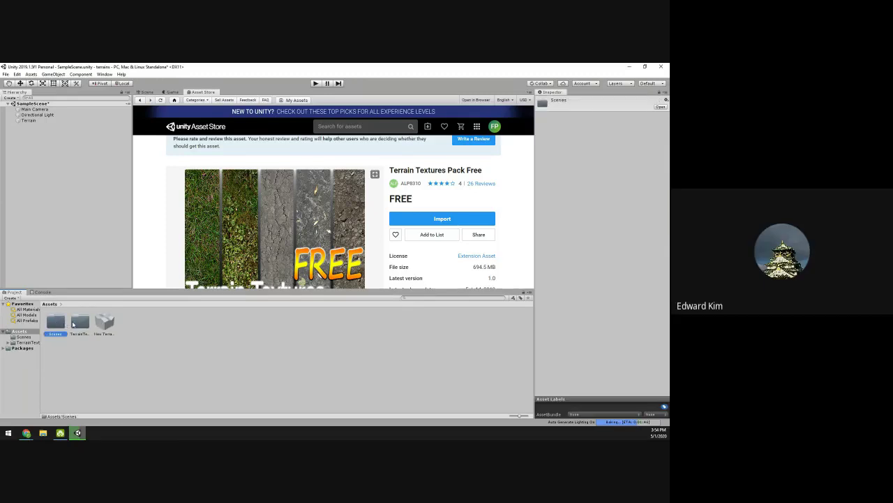
{"action": "left_click", "coordinate": [73, 324]}
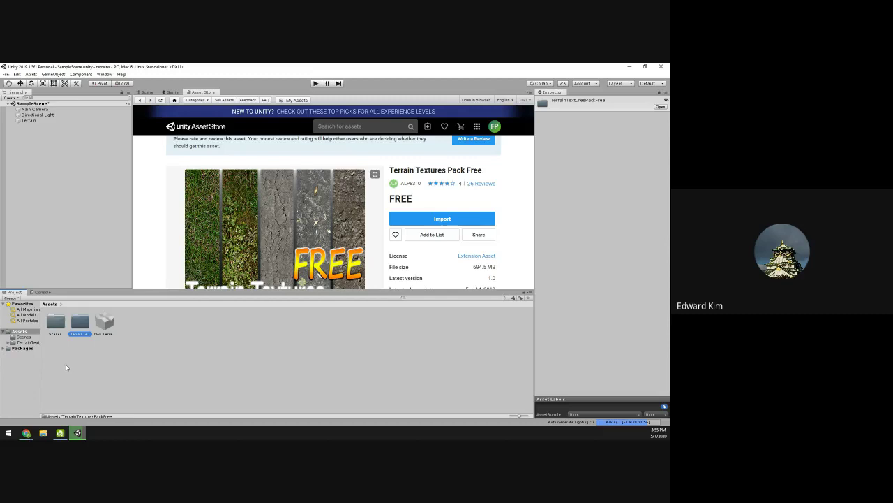
Try to import Terrain Textures Pack Free into the project a second time.
{"action": "left_click", "coordinate": [443, 218]}
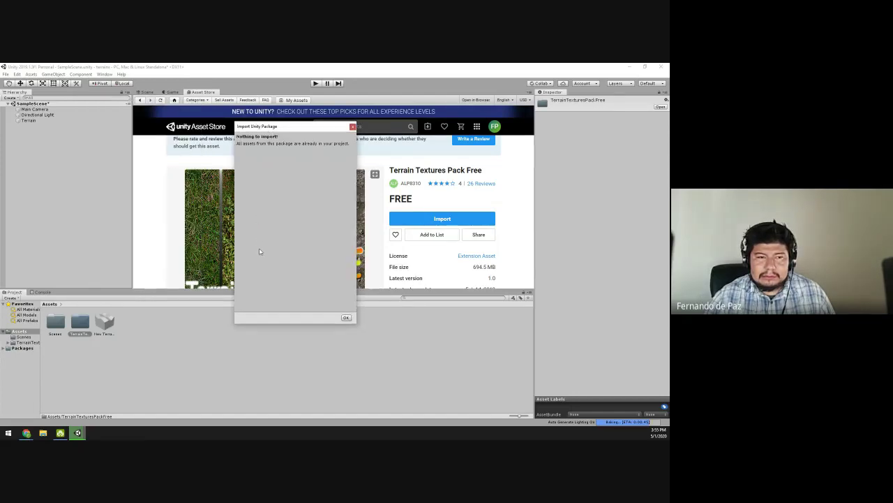
{"action": "left_click", "coordinate": [346, 318]}
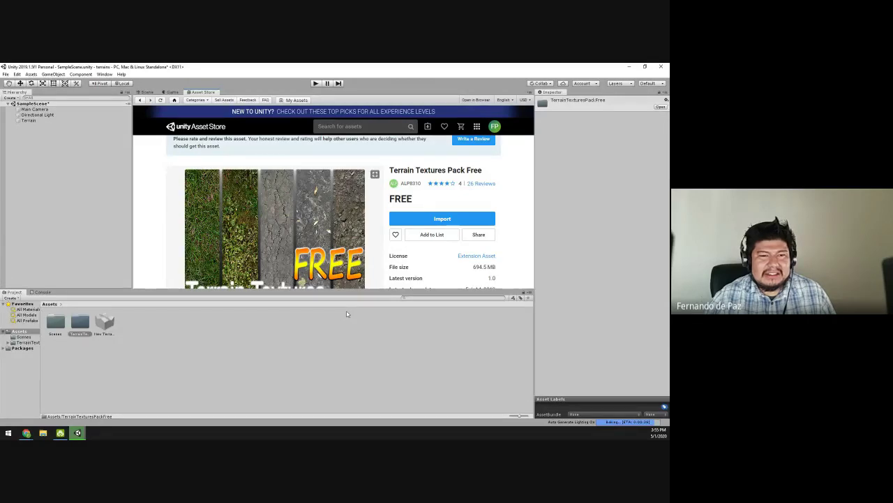
{"action": "left_click", "coordinate": [273, 324]}
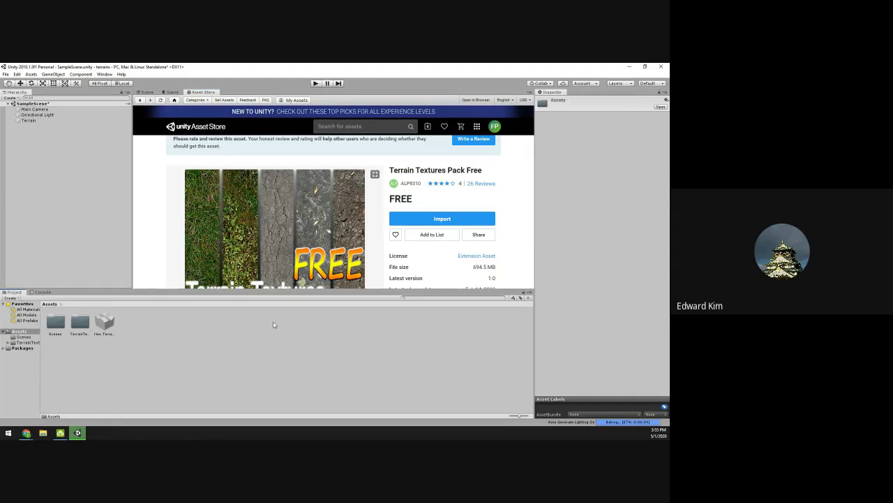
Browse the available packages in the Package Manager without installing any, and close it.
{"action": "right_click", "coordinate": [274, 325]}
{"action": "left_click", "coordinate": [104, 74]}
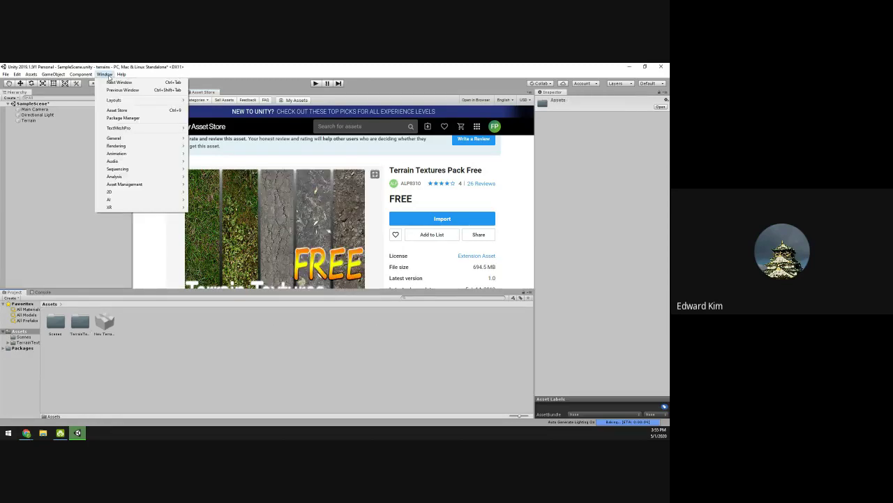
{"action": "left_click", "coordinate": [145, 124]}
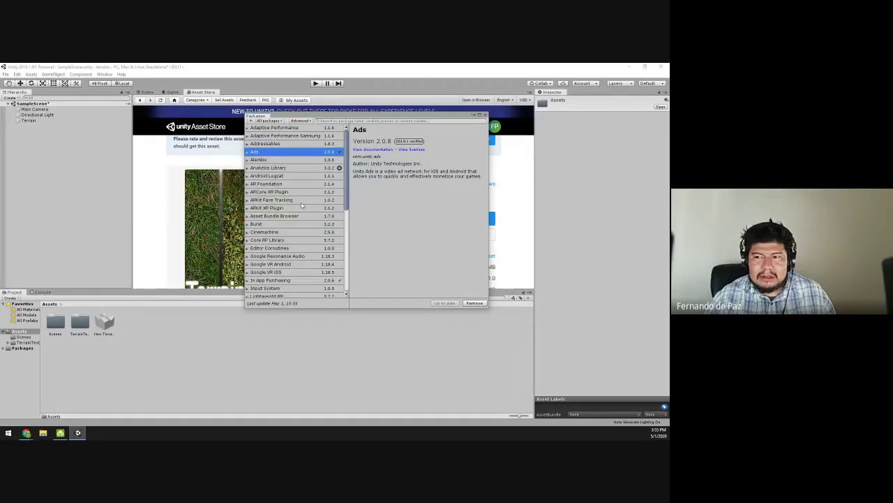
{"action": "scroll", "coordinate": [297, 199], "scroll_direction": "down", "scroll_amount": 1}
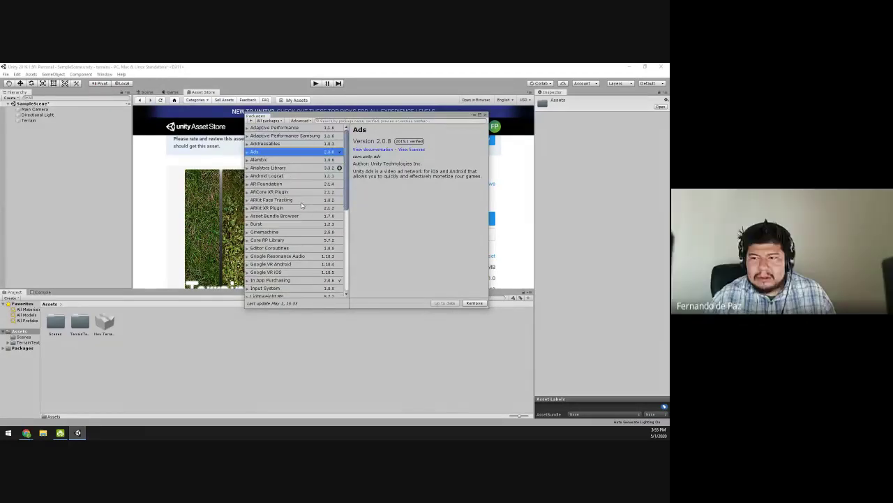
{"action": "scroll", "coordinate": [288, 190], "scroll_direction": "up", "scroll_amount": 1}
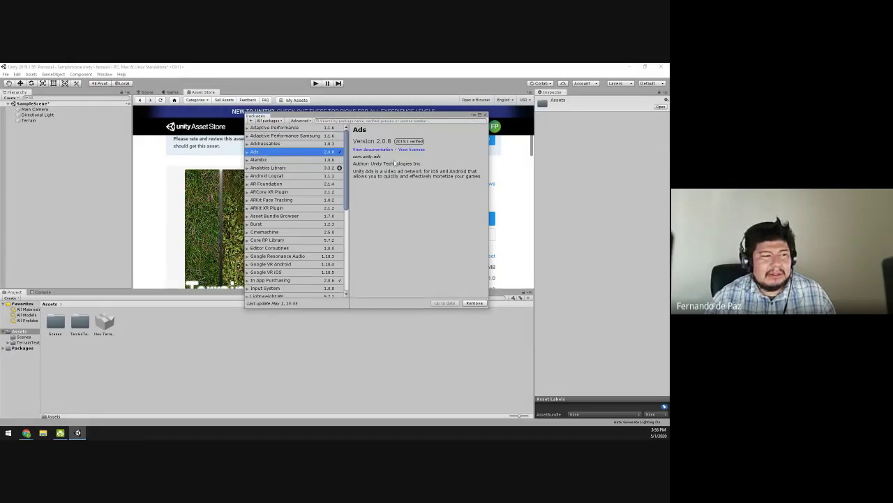
{"action": "scroll", "coordinate": [304, 206], "scroll_direction": "down", "scroll_amount": 5}
{"action": "scroll", "coordinate": [304, 206], "scroll_direction": "down", "scroll_amount": 2}
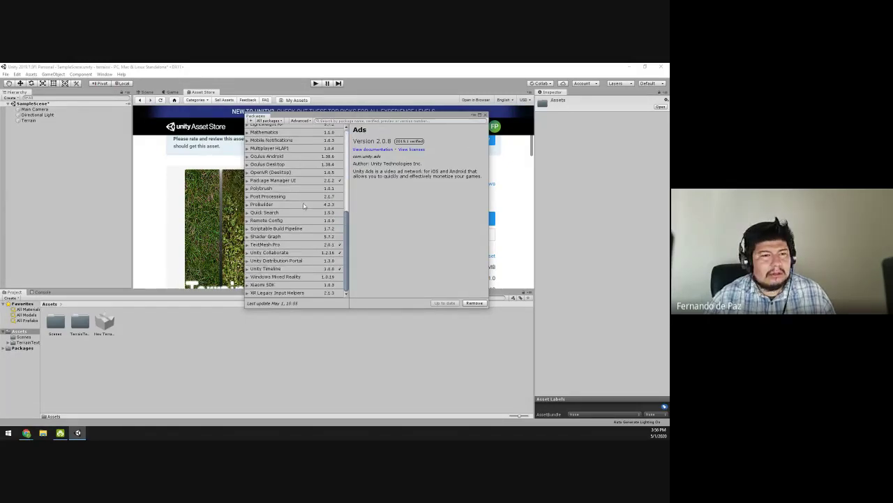
{"action": "scroll", "coordinate": [304, 206], "scroll_direction": "up", "scroll_amount": 7}
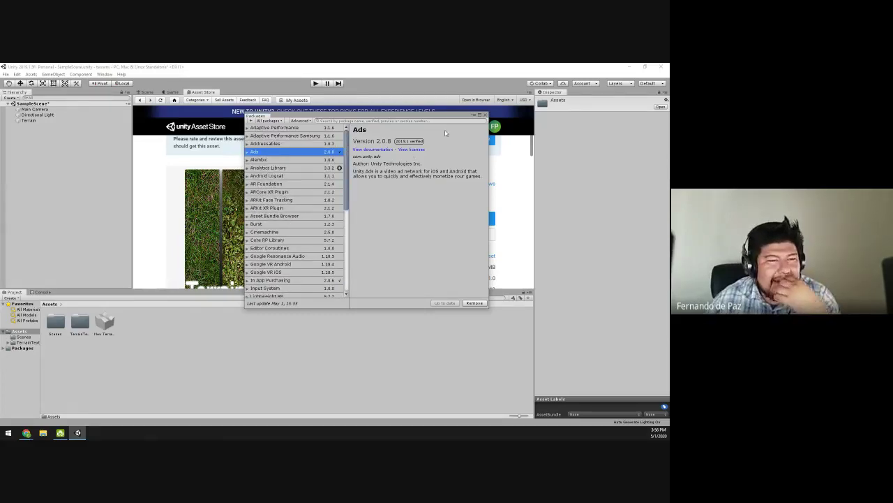
{"action": "left_click", "coordinate": [485, 116]}
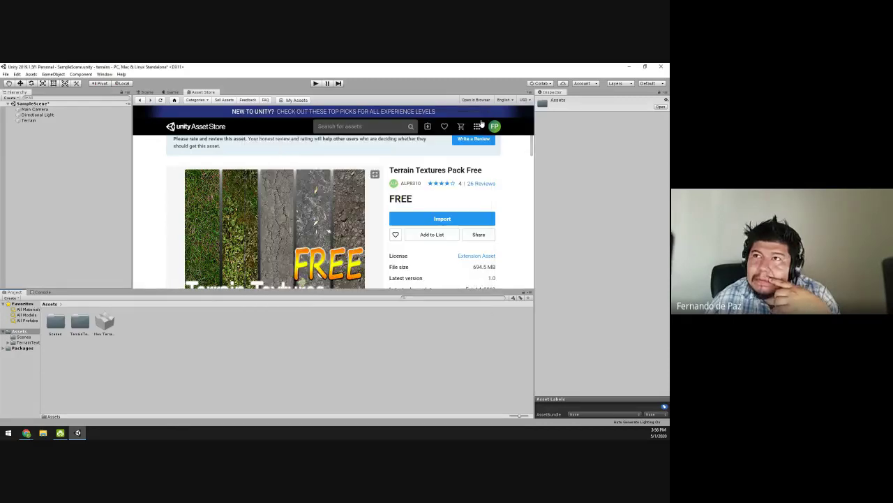
Show the imported TerrainTexturesPackFree folder in the file explorer and leave it selected among the project assets.
{"action": "left_click", "coordinate": [425, 217]}
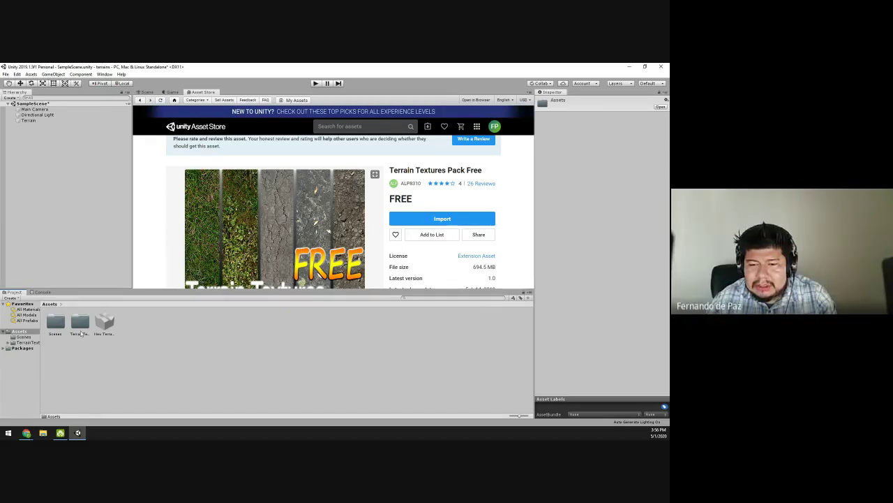
{"action": "left_click", "coordinate": [48, 402]}
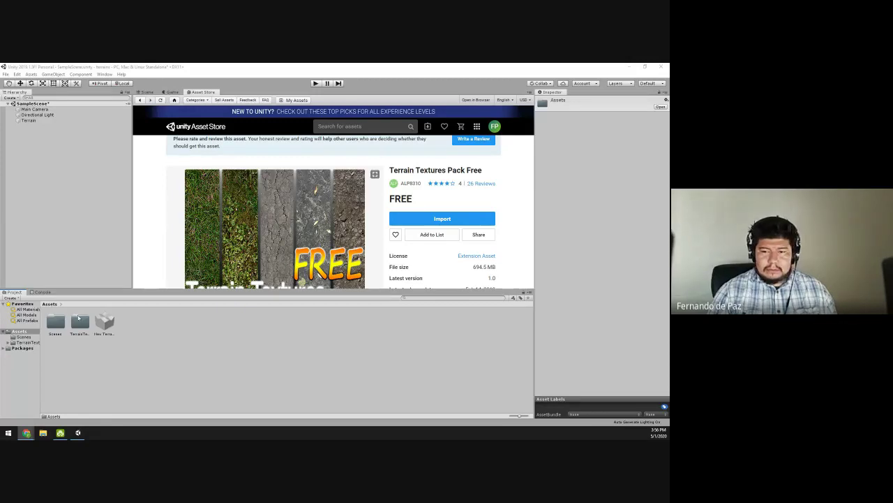
{"action": "right_click", "coordinate": [80, 321]}
{"action": "left_click", "coordinate": [84, 160]}
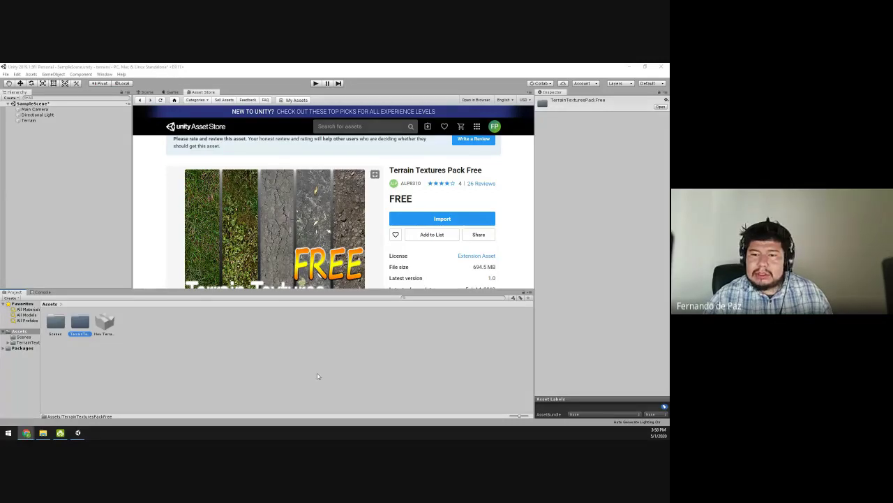
{"action": "left_click", "coordinate": [139, 334]}
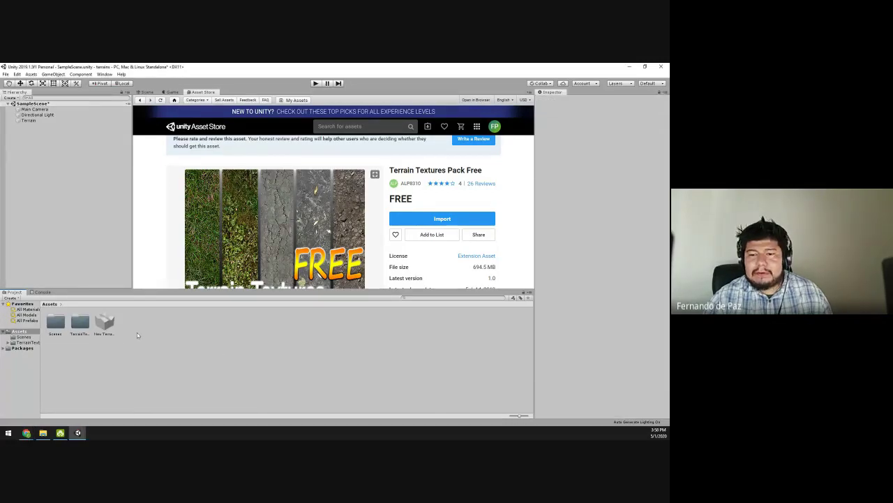
{"action": "left_click", "coordinate": [81, 324]}
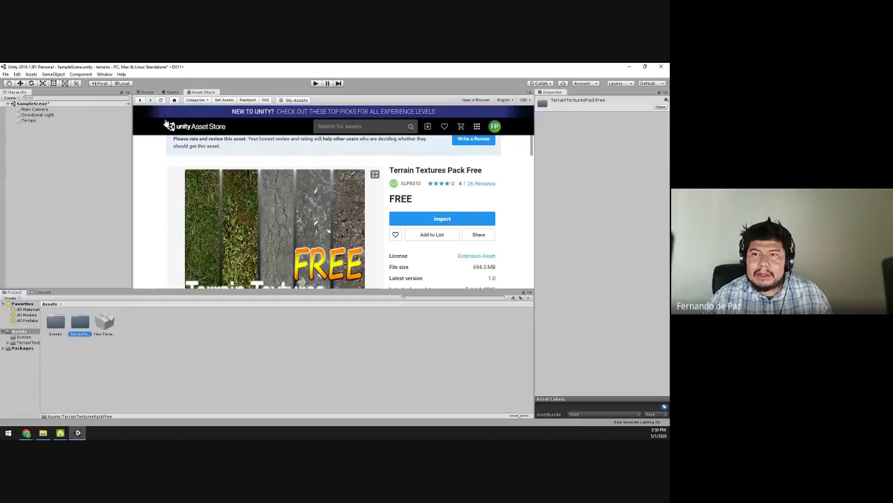
Return to the Scene view, select the terrain and switch its painting tool to Paint Texture.
{"action": "left_click", "coordinate": [147, 92]}
{"action": "mouse_move", "coordinate": [381, 168]}
{"action": "left_mouse_down", "text": "alt"}
{"action": "mouse_move", "coordinate": [381, 190]}
{"action": "mouse_move", "coordinate": [369, 199]}
{"action": "mouse_move", "coordinate": [294, 202]}
{"action": "mouse_move", "coordinate": [321, 205]}
{"action": "left_mouse_up", "text": "alt"}
{"action": "scroll", "coordinate": [381, 190], "scroll_direction": "up", "scroll_amount": 3}
{"action": "scroll", "coordinate": [381, 190], "scroll_direction": "up", "scroll_amount": 1}
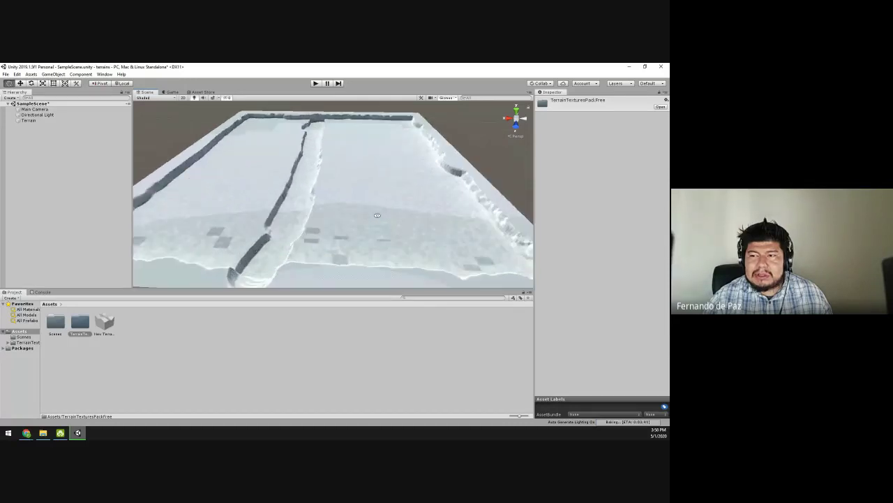
{"action": "left_click", "coordinate": [325, 205]}
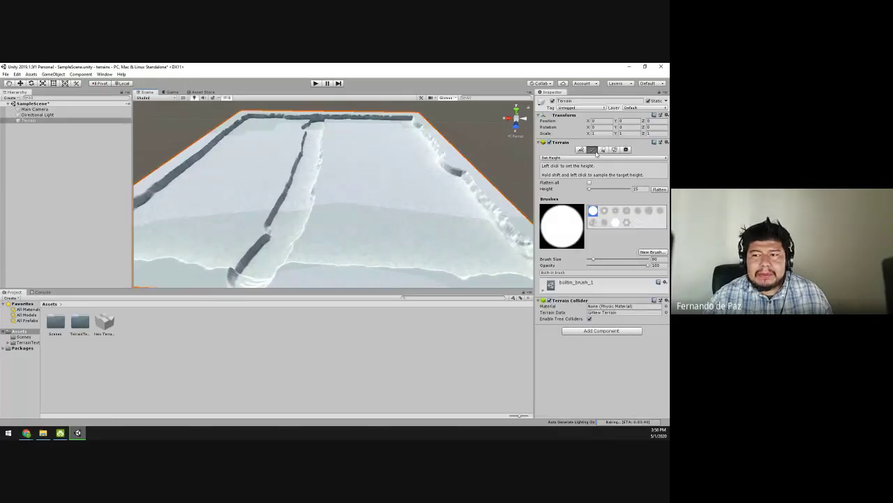
{"action": "left_click", "coordinate": [546, 158]}
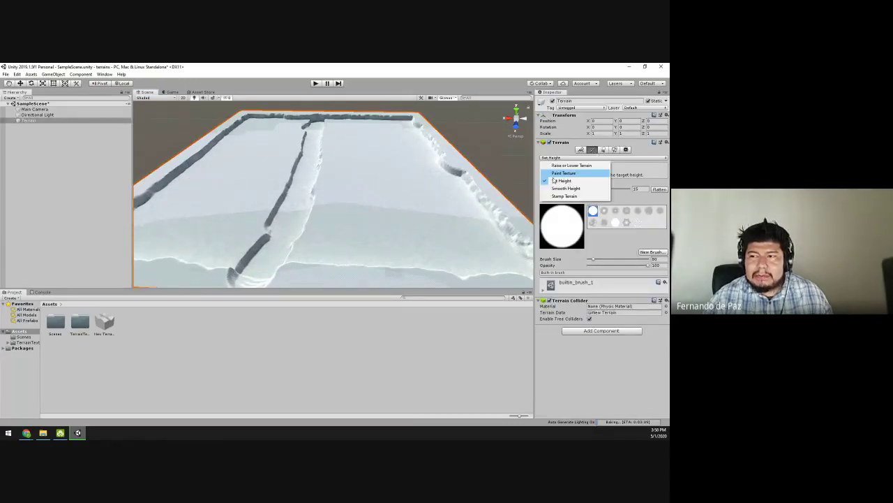
{"action": "left_click", "coordinate": [562, 174]}
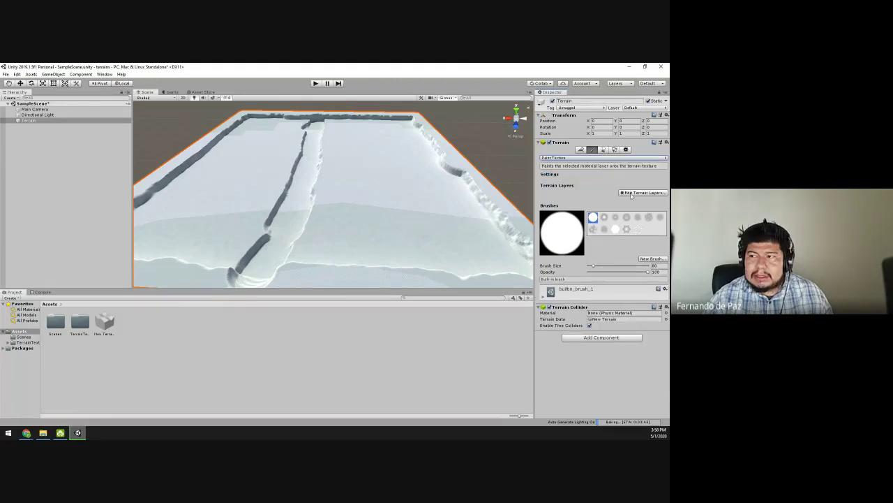
{"action": "left_click", "coordinate": [632, 196]}
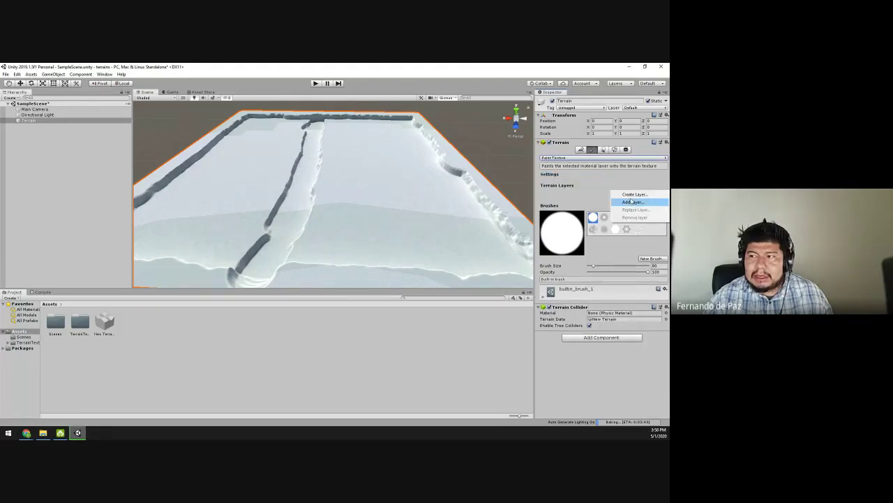
{"action": "left_click", "coordinate": [633, 203]}
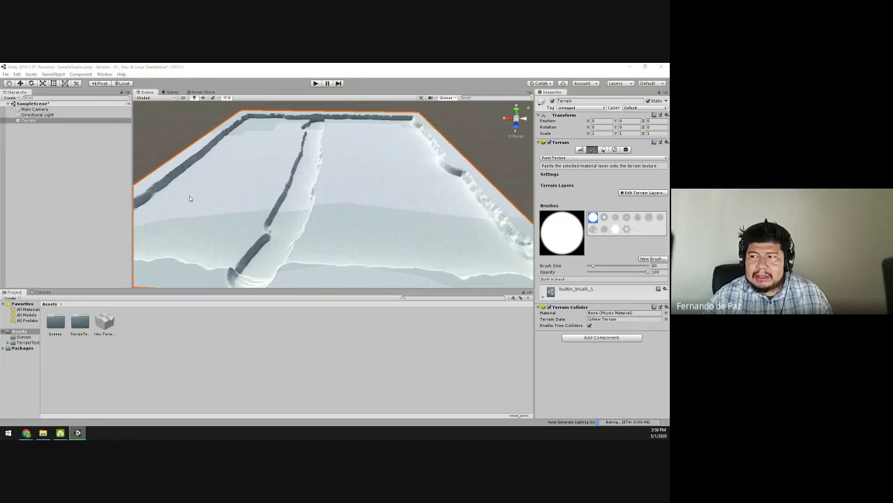
{"action": "left_click", "coordinate": [343, 236]}
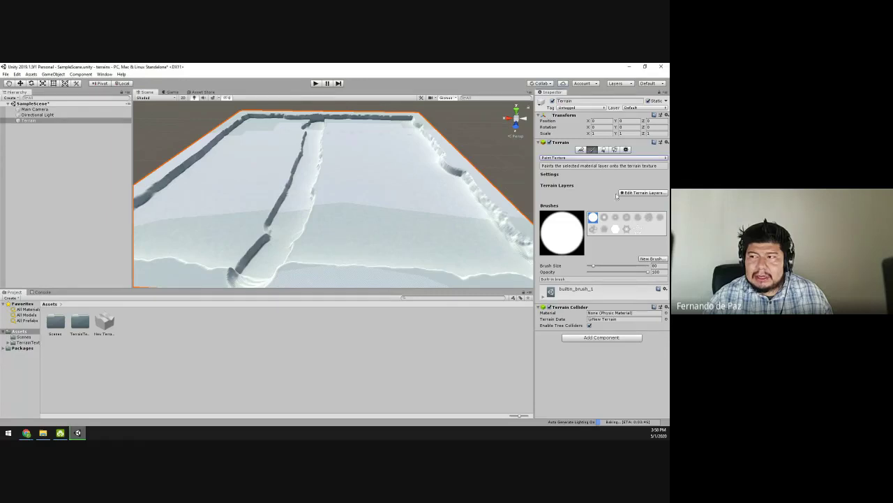
Create two terrain layers, one from the first green grass texture and one from the grey dry-ground texture.
{"action": "left_click", "coordinate": [630, 193]}
{"action": "left_click", "coordinate": [635, 195]}
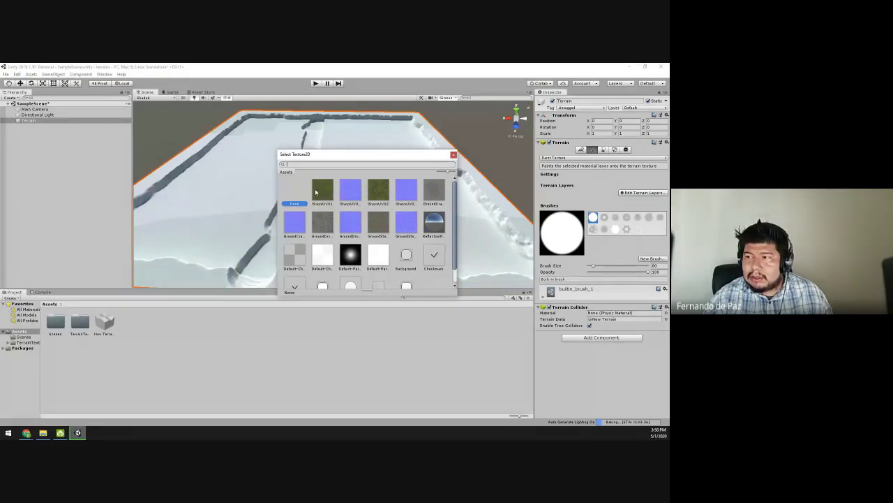
{"action": "double_click", "coordinate": [328, 193]}
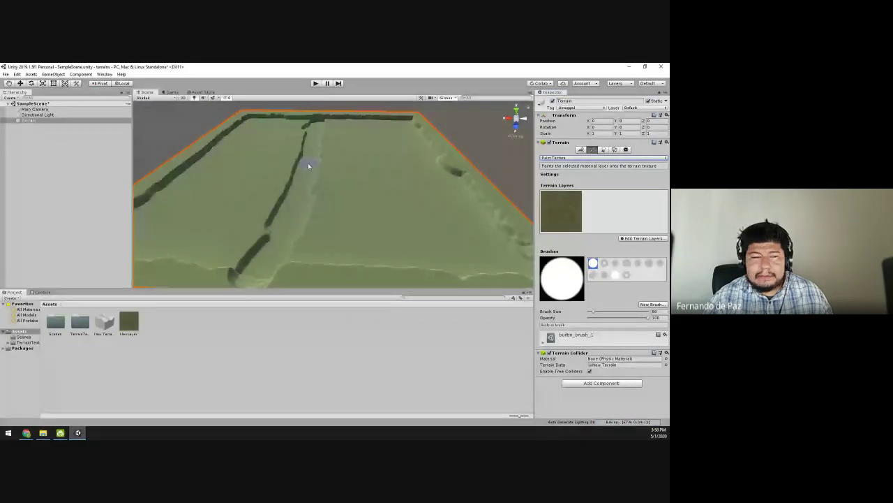
{"action": "left_click", "coordinate": [640, 238]}
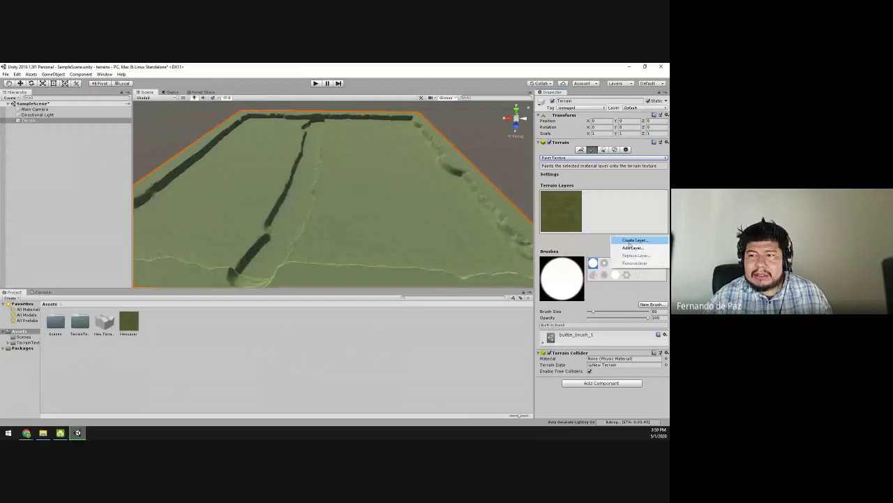
{"action": "left_click", "coordinate": [630, 241]}
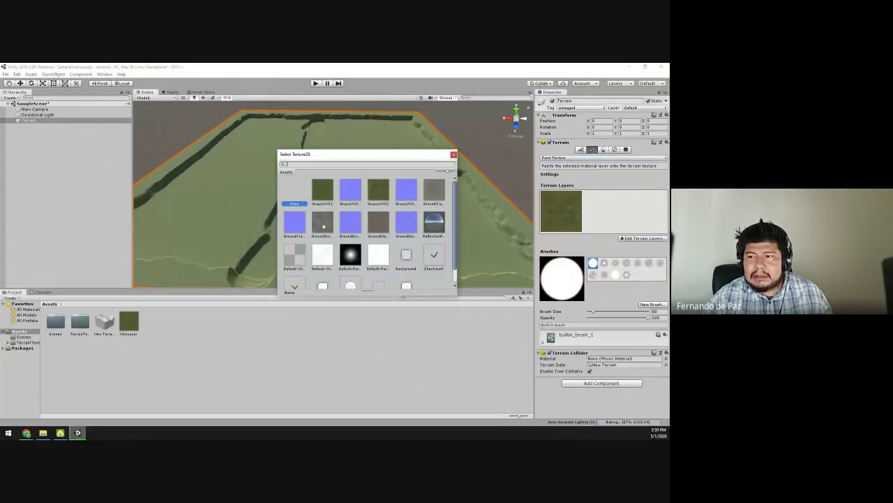
{"action": "double_click", "coordinate": [323, 224]}
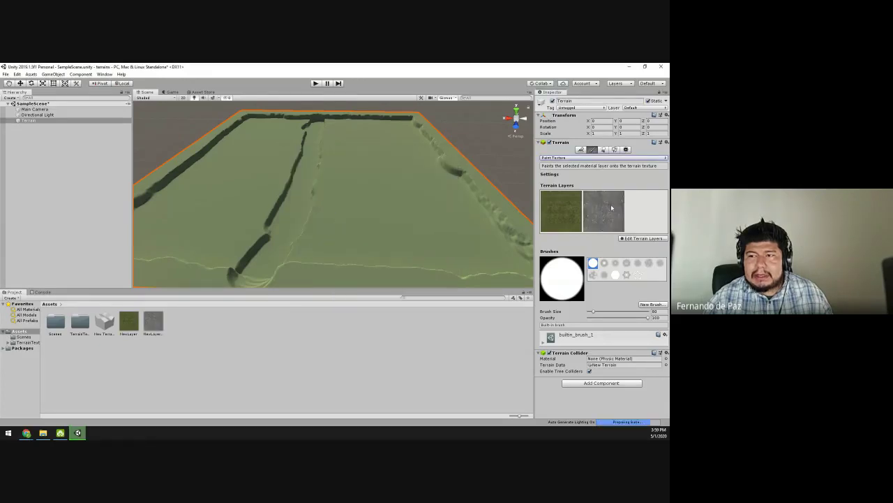
Paint a patch of the grey NewLayer 1 texture onto the green terrain with brush size 47 and about 23 opacity.
{"action": "left_click", "coordinate": [612, 207]}
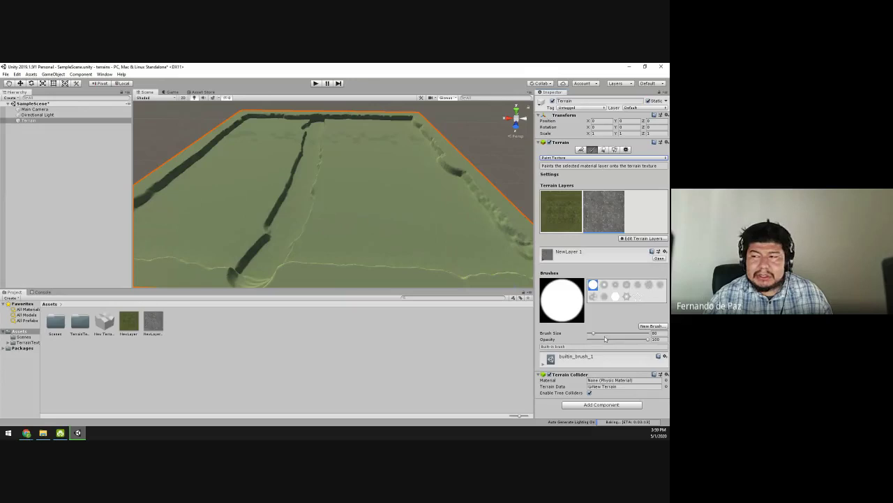
{"action": "left_click_drag", "start_coordinate": [647, 340], "coordinate": [602, 341]}
{"action": "scroll", "coordinate": [371, 217], "scroll_direction": "up", "scroll_amount": 5}
{"action": "mouse_move", "coordinate": [313, 235]}
{"action": "left_mouse_down"}
{"action": "mouse_move", "coordinate": [317, 244]}
{"action": "mouse_move", "coordinate": [282, 248]}
{"action": "left_mouse_up"}
{"action": "scroll", "coordinate": [282, 248], "scroll_direction": "up", "scroll_amount": 5}
{"action": "scroll", "coordinate": [329, 244], "scroll_direction": "down", "scroll_amount": 2}
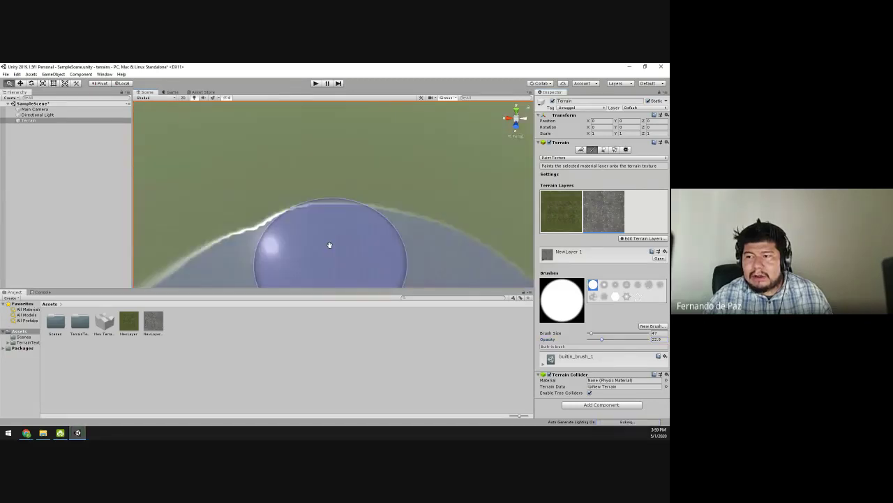
{"action": "scroll", "coordinate": [330, 245], "scroll_direction": "up", "scroll_amount": 3}
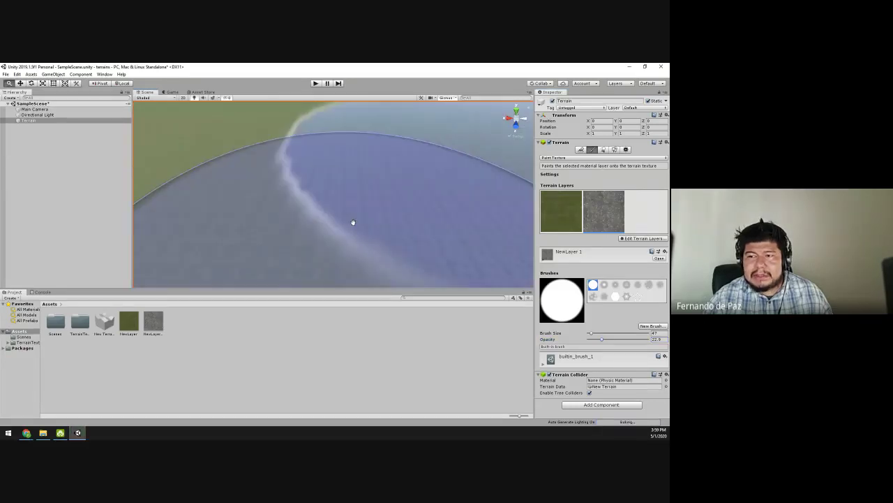
{"action": "scroll", "coordinate": [353, 222], "scroll_direction": "down", "scroll_amount": 10}
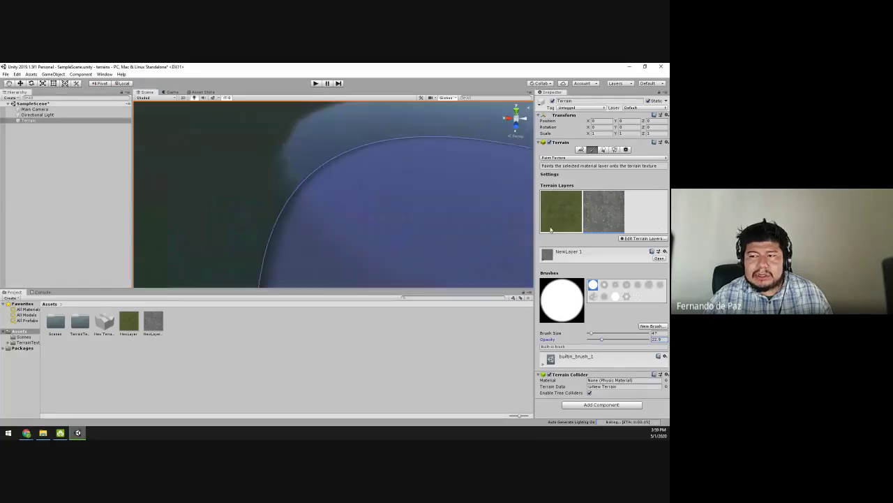
{"action": "scroll", "coordinate": [370, 199], "scroll_direction": "up", "scroll_amount": 1}
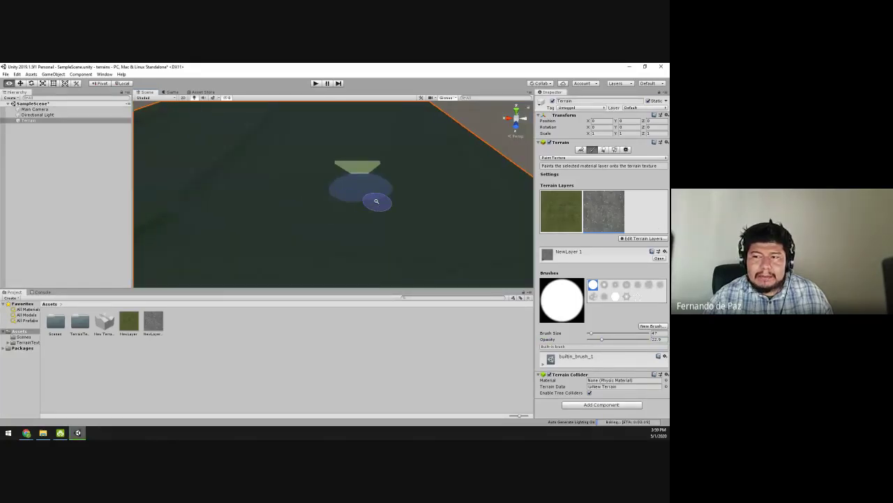
{"action": "scroll", "coordinate": [341, 187], "scroll_direction": "up", "scroll_amount": 5}
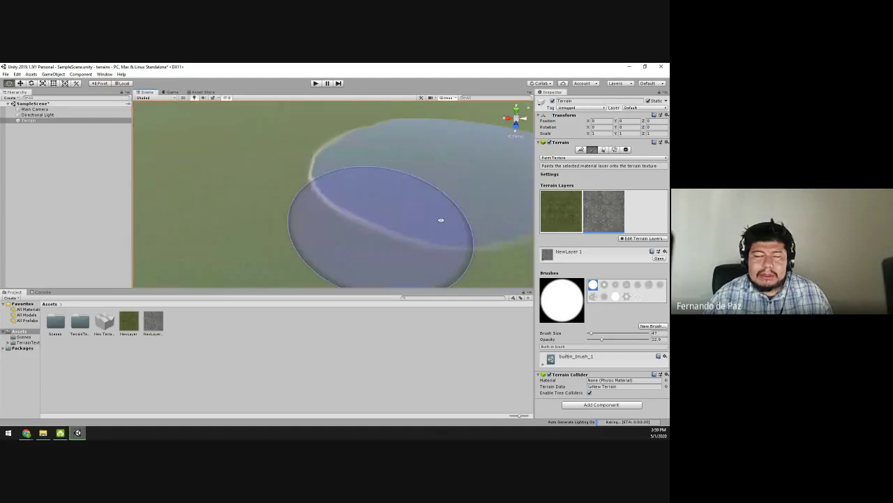
{"action": "scroll", "coordinate": [378, 197], "scroll_direction": "down", "scroll_amount": 3}
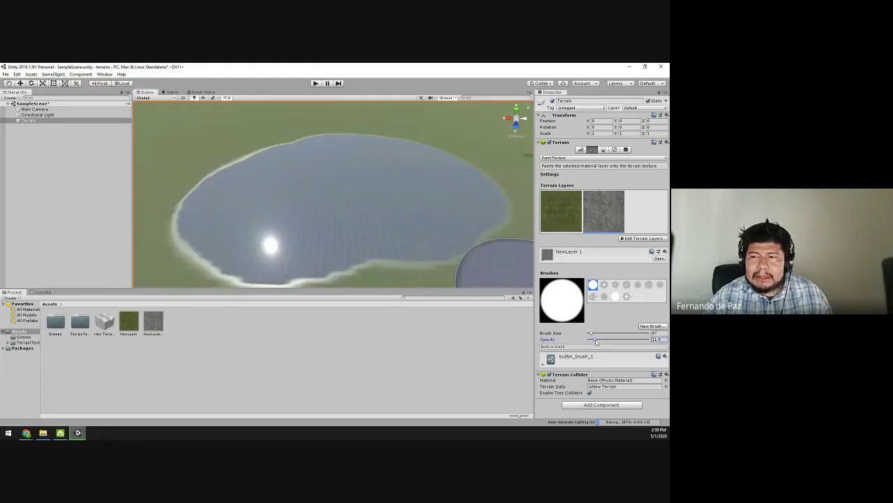
Lower the brush opacity to about 11 and paint a fainter grey area along the edge of the patch.
{"action": "left_click_drag", "start_coordinate": [601, 340], "coordinate": [595, 339]}
{"action": "mouse_move", "coordinate": [214, 263]}
{"action": "left_mouse_down"}
{"action": "mouse_move", "coordinate": [193, 249]}
{"action": "mouse_move", "coordinate": [193, 210]}
{"action": "mouse_move", "coordinate": [233, 195]}
{"action": "left_mouse_up"}
{"action": "scroll", "coordinate": [233, 196], "scroll_direction": "down", "scroll_amount": 5}
{"action": "scroll", "coordinate": [391, 209], "scroll_direction": "up", "scroll_amount": 6}
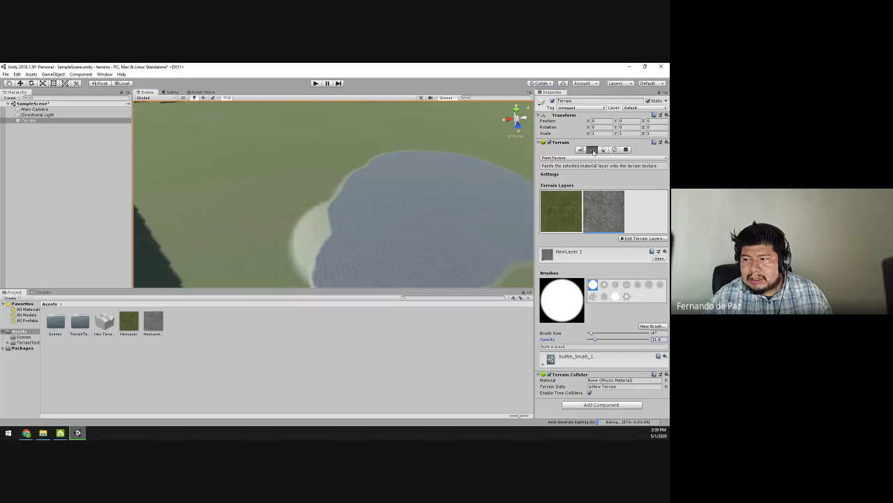
{"action": "left_click", "coordinate": [559, 157]}
{"action": "left_click", "coordinate": [564, 172]}
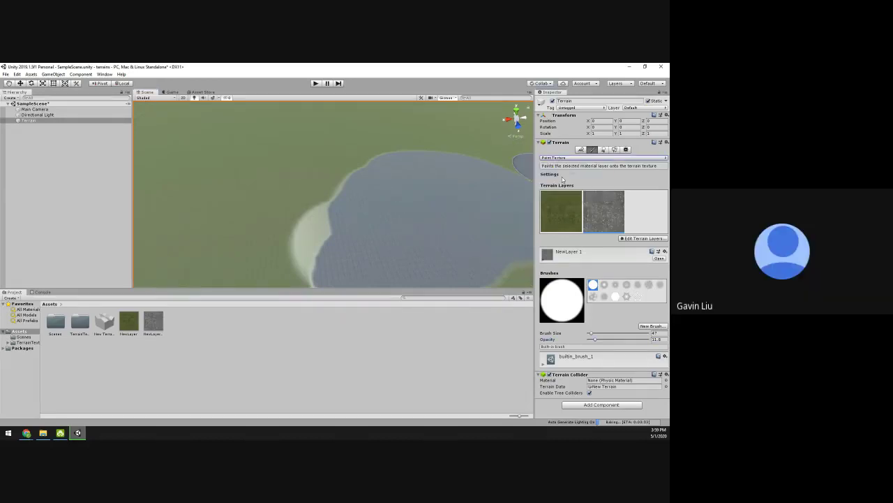
{"action": "left_click", "coordinate": [638, 238]}
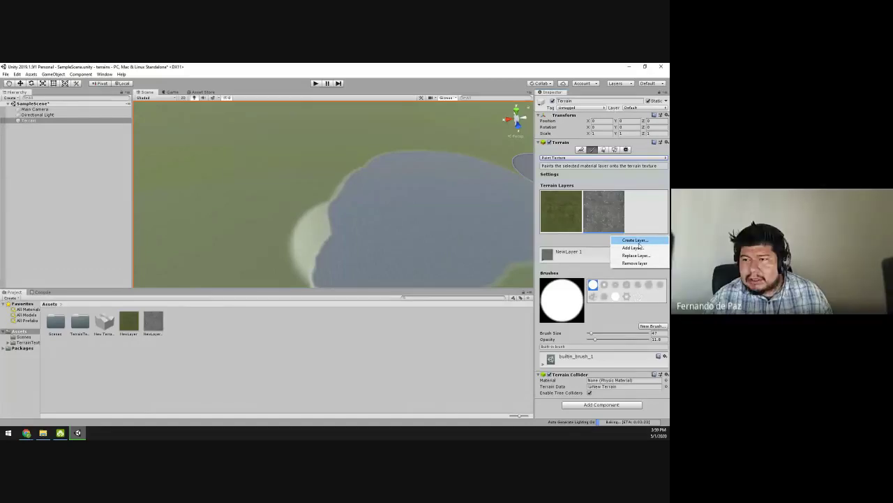
{"action": "left_click", "coordinate": [525, 223]}
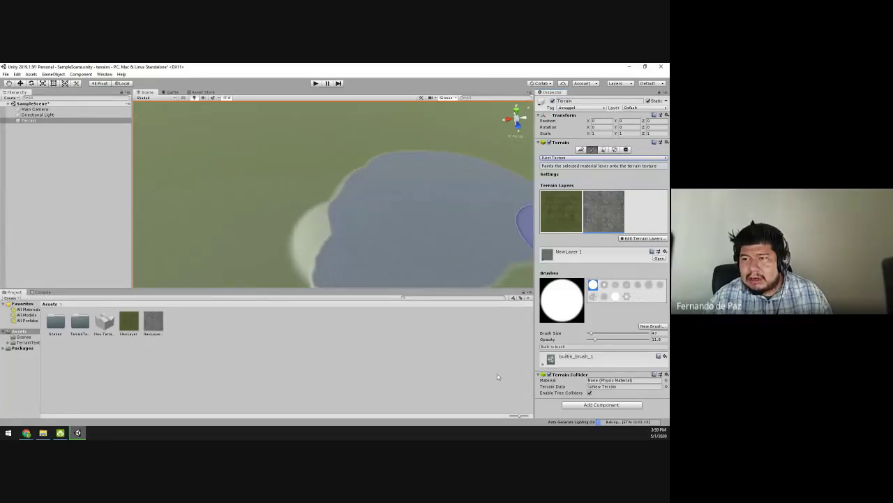
Examine the terrain painting tool options, the terrain layer commands and the textures available for a new layer.
{"action": "scroll", "coordinate": [359, 252], "scroll_direction": "down", "scroll_amount": 5}
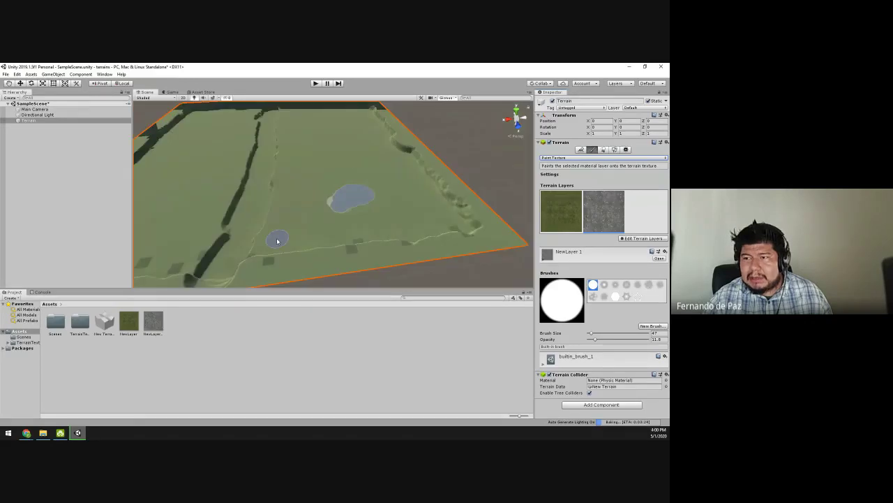
{"action": "left_click_drag", "start_coordinate": [277, 241], "coordinate": [345, 248], "text": "alt"}
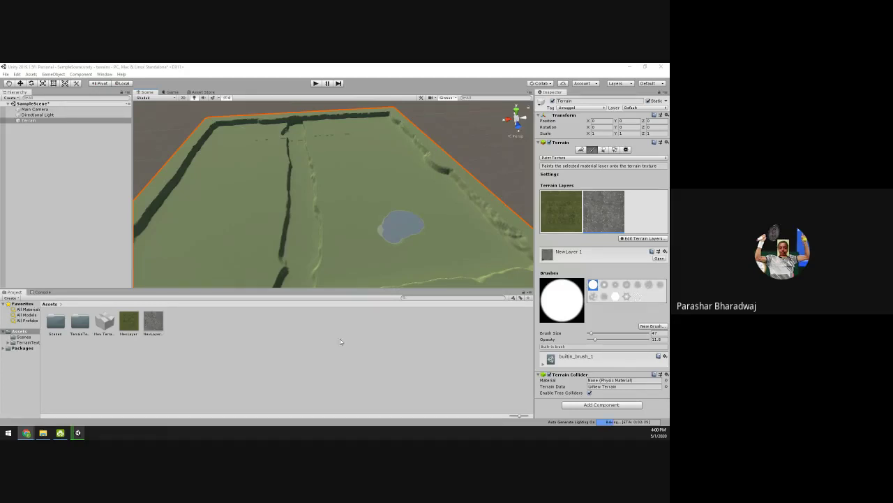
{"action": "left_click", "coordinate": [582, 158]}
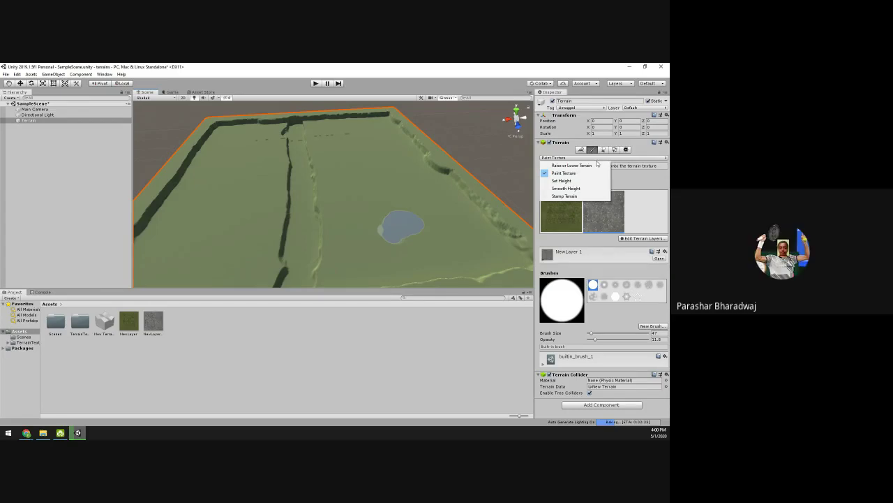
{"action": "left_click", "coordinate": [593, 151]}
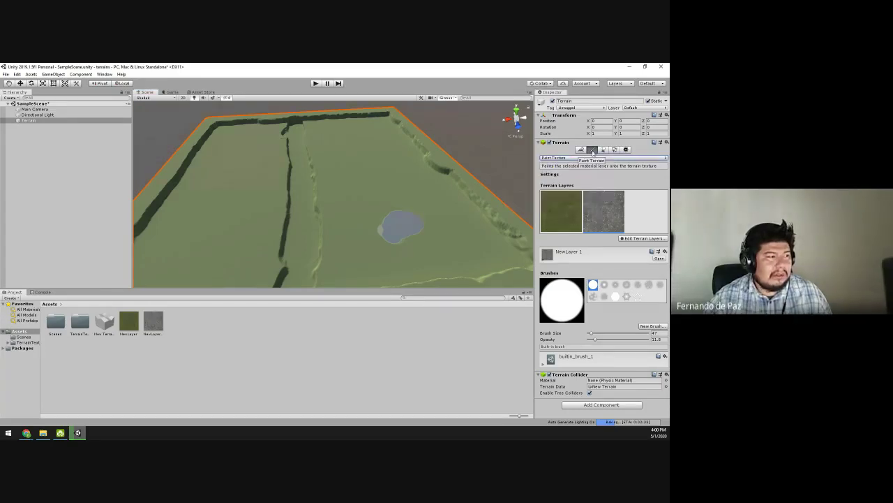
{"action": "left_click", "coordinate": [567, 158]}
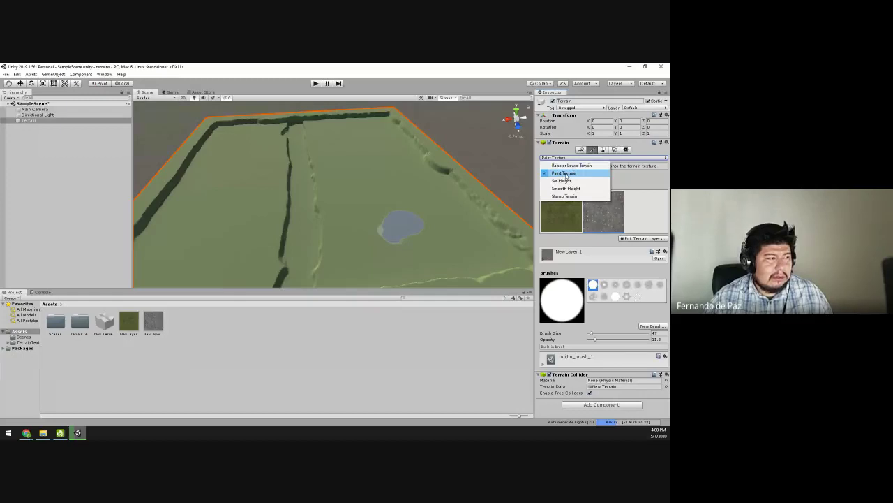
{"action": "left_click", "coordinate": [565, 174]}
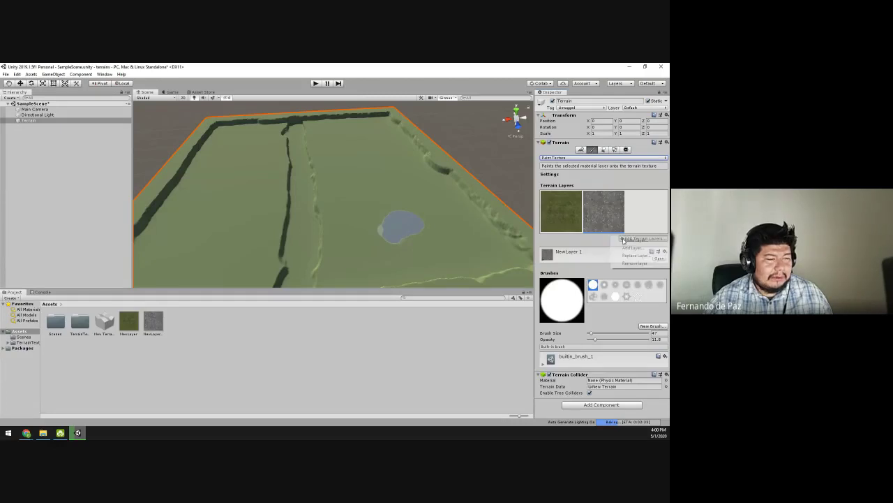
{"action": "left_click", "coordinate": [623, 239]}
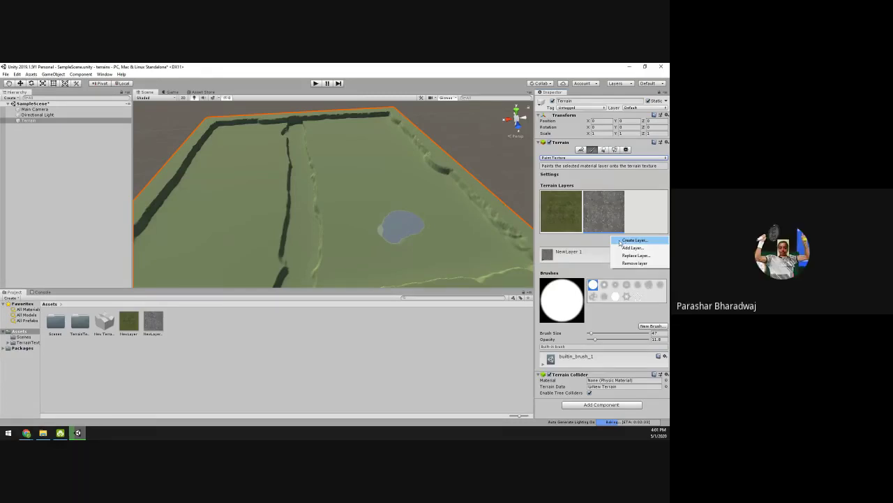
{"action": "left_click", "coordinate": [619, 241]}
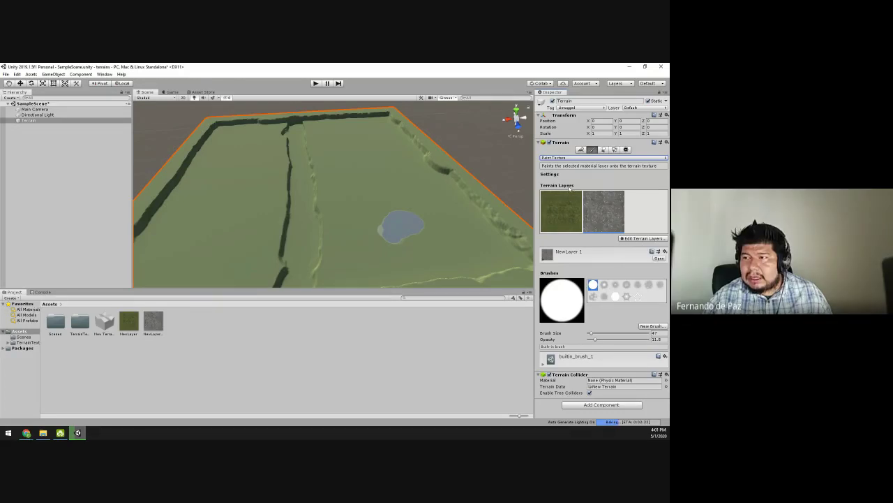
{"action": "left_click", "coordinate": [620, 239]}
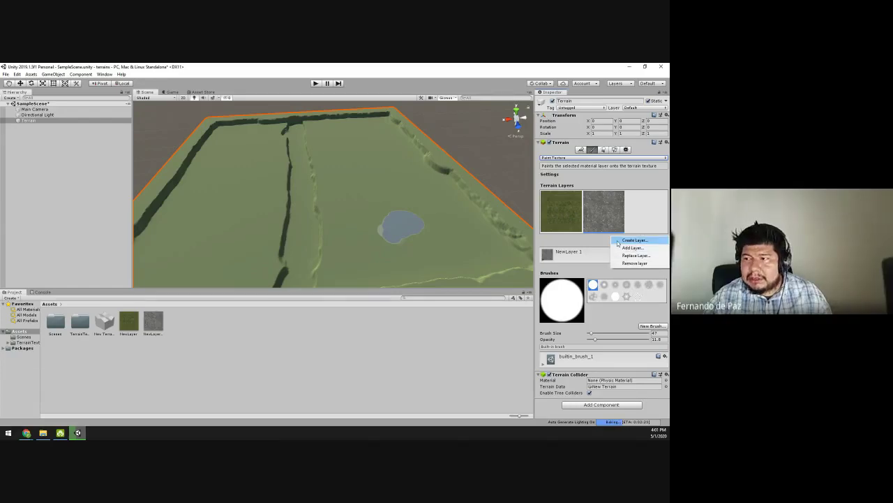
{"action": "left_click", "coordinate": [616, 249]}
{"action": "left_click_drag", "start_coordinate": [375, 159], "coordinate": [407, 153]}
{"action": "scroll", "coordinate": [430, 233], "scroll_direction": "down", "scroll_amount": 1}
{"action": "scroll", "coordinate": [429, 232], "scroll_direction": "up", "scroll_amount": 1}
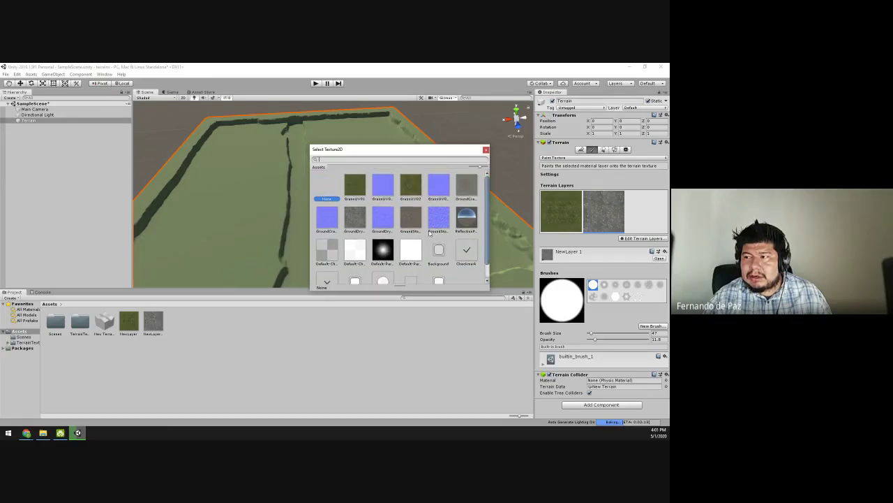
{"action": "left_click", "coordinate": [487, 150]}
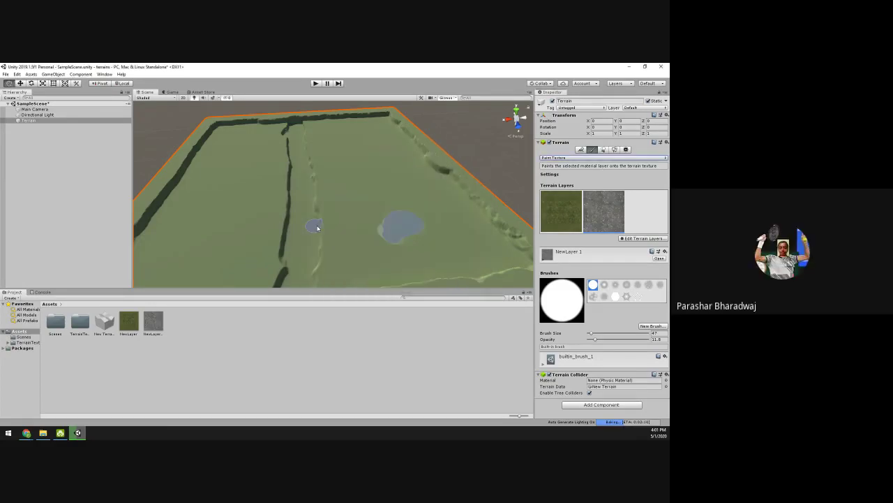
Create a third terrain layer from the brown ground-stone texture.
{"action": "scroll", "coordinate": [488, 255], "scroll_direction": "up", "scroll_amount": 5}
{"action": "mouse_move", "coordinate": [427, 234]}
{"action": "left_mouse_down", "text": "alt"}
{"action": "mouse_move", "coordinate": [387, 221]}
{"action": "mouse_move", "coordinate": [355, 226]}
{"action": "left_mouse_up", "text": "alt"}
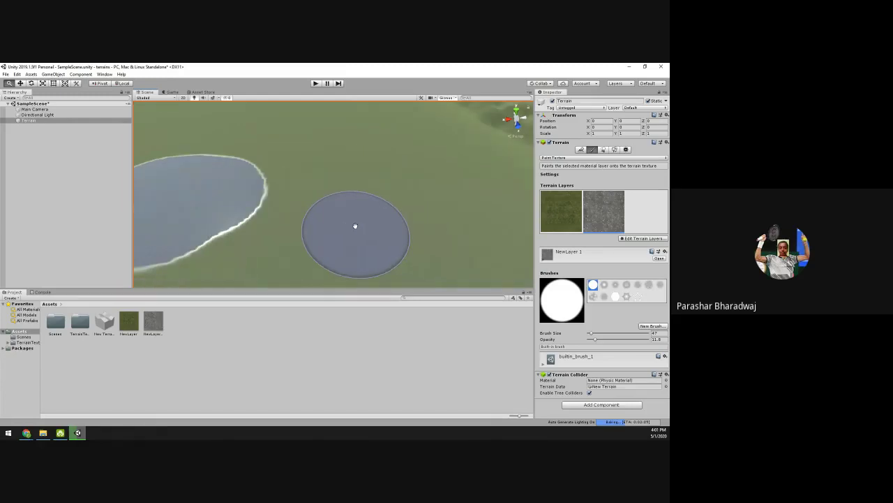
{"action": "left_click", "coordinate": [642, 238]}
{"action": "left_click", "coordinate": [632, 239]}
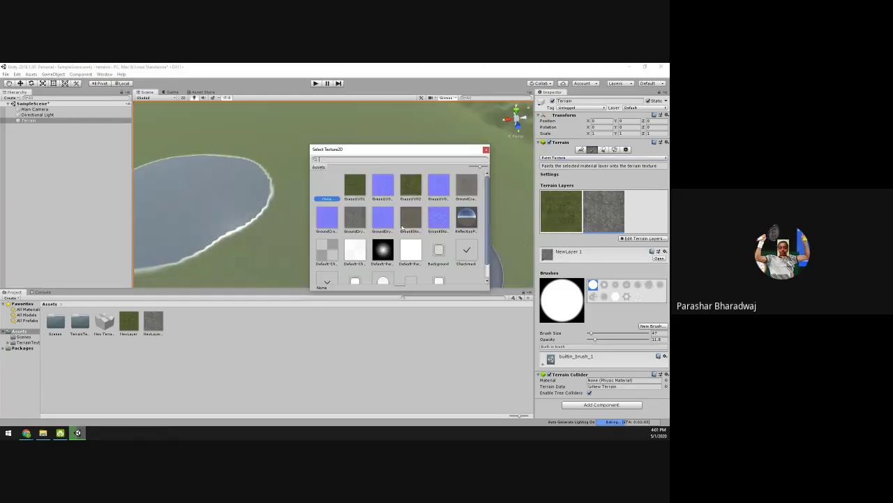
{"action": "double_click", "coordinate": [410, 218]}
Extend the grey patch with NewLayer 1, paint brown NewLayer 2 over its adjoining end and inspect the blend up close.
{"action": "left_click_drag", "start_coordinate": [294, 220], "coordinate": [335, 187]}
{"action": "left_click", "coordinate": [646, 211]}
{"action": "mouse_move", "coordinate": [391, 210]}
{"action": "left_mouse_down"}
{"action": "mouse_move", "coordinate": [282, 219]}
{"action": "mouse_move", "coordinate": [298, 174]}
{"action": "left_mouse_up"}
{"action": "scroll", "coordinate": [298, 173], "scroll_direction": "up", "scroll_amount": 10}
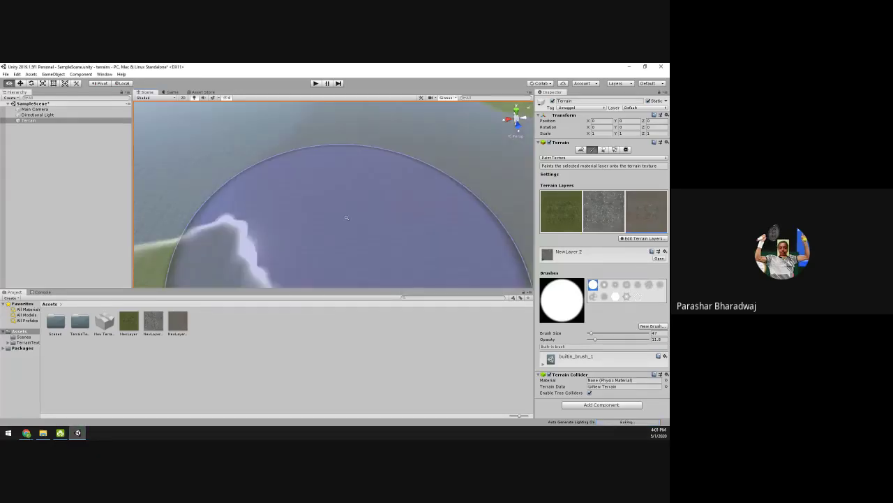
{"action": "scroll", "coordinate": [362, 225], "scroll_direction": "down", "scroll_amount": 8}
{"action": "mouse_move", "coordinate": [230, 199]}
{"action": "middle_mouse_down"}
{"action": "mouse_move", "coordinate": [348, 145]}
{"action": "mouse_move", "coordinate": [383, 170]}
{"action": "mouse_move", "coordinate": [375, 170]}
{"action": "mouse_move", "coordinate": [488, 223]}
{"action": "middle_mouse_up"}
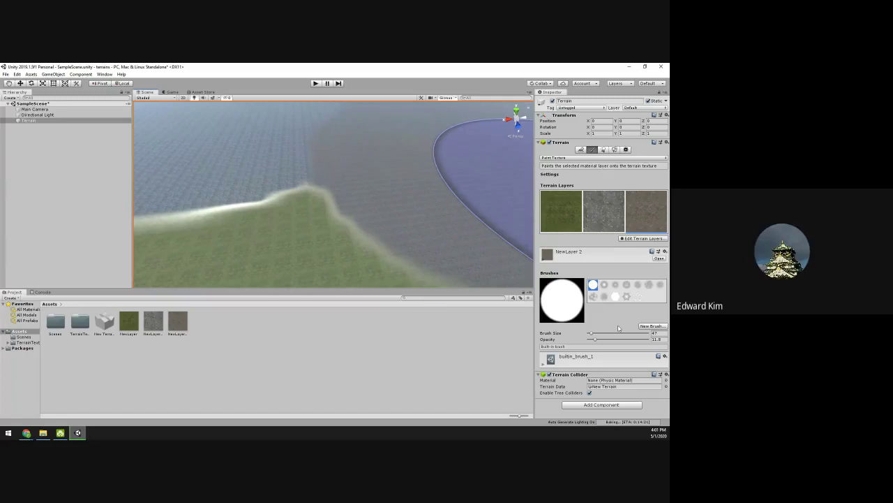
Look over the texture choices for a new brush and the terrain's Paint Trees, Paint Details and settings tools.
{"action": "left_click", "coordinate": [645, 327]}
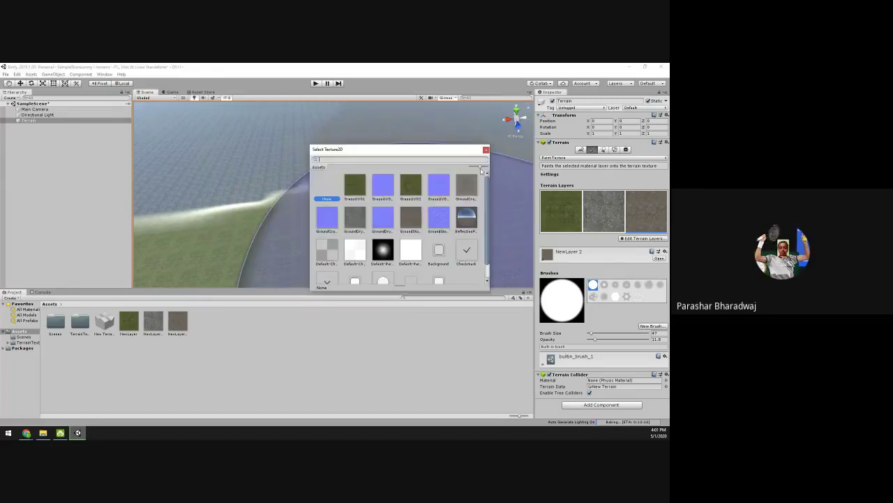
{"action": "left_click", "coordinate": [486, 151]}
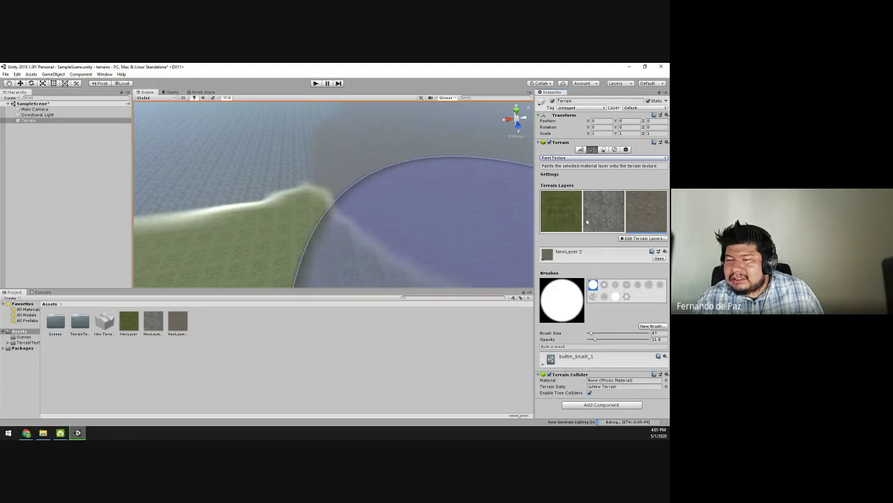
{"action": "left_click", "coordinate": [603, 150]}
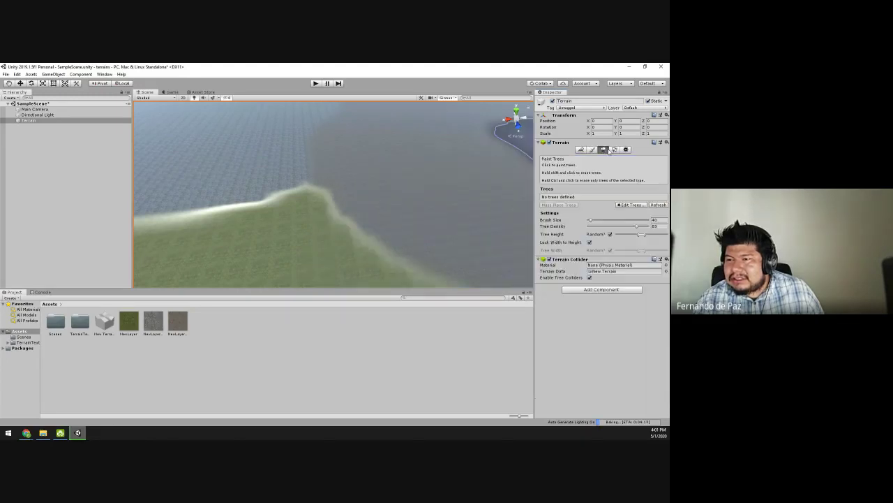
{"action": "left_click", "coordinate": [614, 149]}
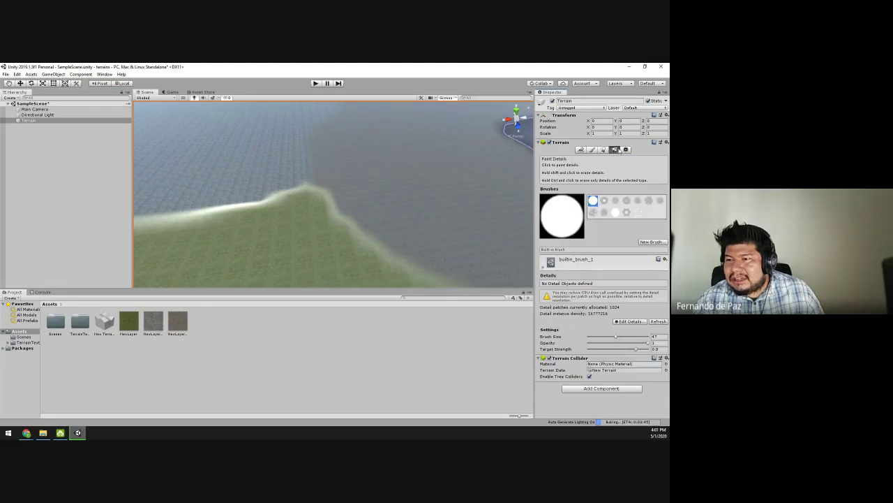
{"action": "left_click", "coordinate": [626, 149]}
{"action": "left_click", "coordinate": [592, 149]}
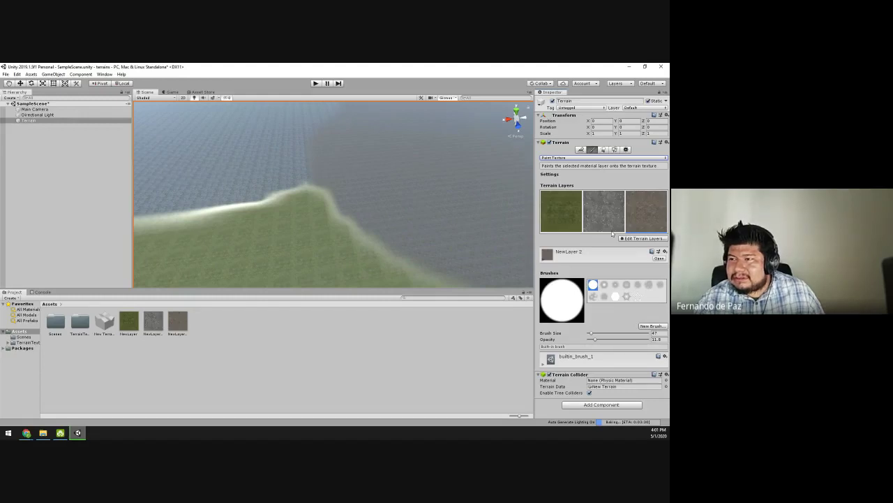
Paint a grey NewLayer 1 patch on the grass strip between the outer ridge and the channel.
{"action": "left_click", "coordinate": [561, 211]}
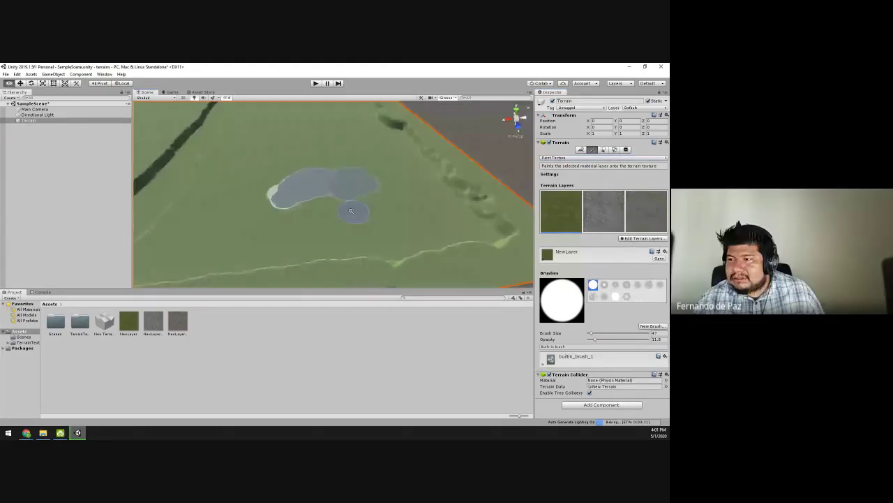
{"action": "scroll", "coordinate": [351, 210], "scroll_direction": "down", "scroll_amount": 5}
{"action": "scroll", "coordinate": [325, 231], "scroll_direction": "up", "scroll_amount": 5}
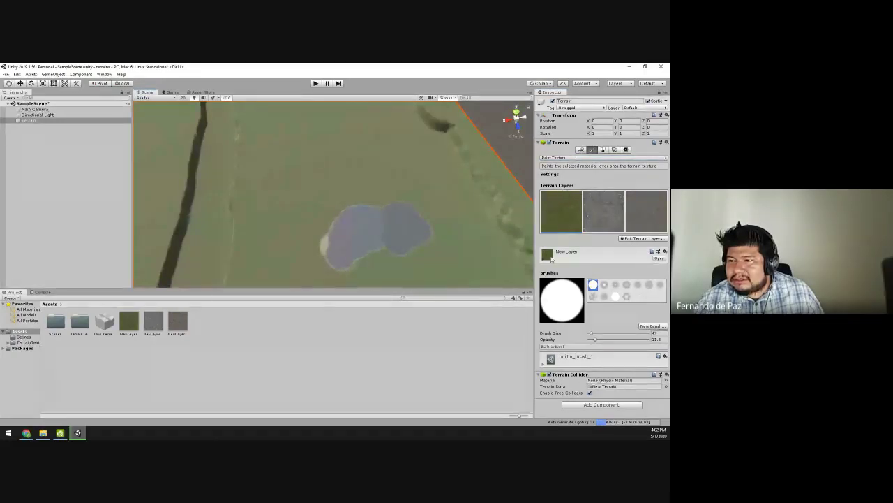
{"action": "mouse_move", "coordinate": [398, 210]}
{"action": "middle_mouse_down"}
{"action": "mouse_move", "coordinate": [415, 193]}
{"action": "mouse_move", "coordinate": [440, 234]}
{"action": "mouse_move", "coordinate": [354, 224]}
{"action": "mouse_move", "coordinate": [303, 199]}
{"action": "middle_mouse_up"}
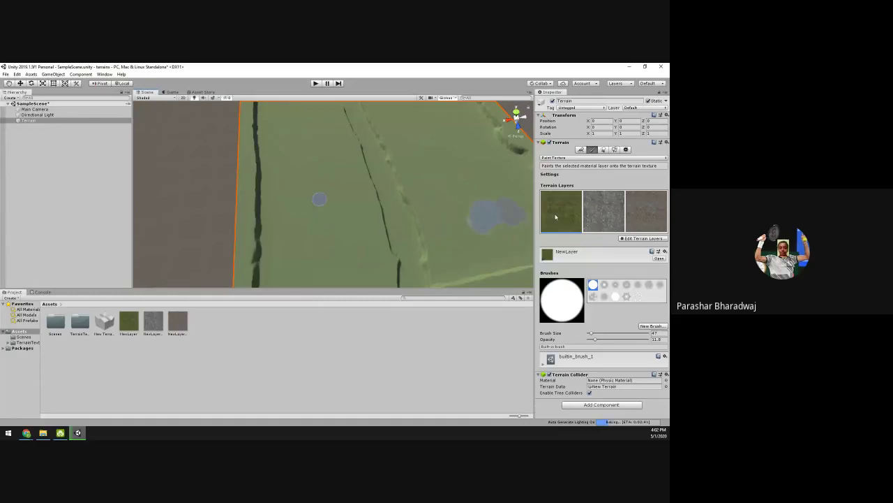
{"action": "left_click", "coordinate": [604, 213]}
{"action": "mouse_move", "coordinate": [356, 221]}
{"action": "left_mouse_down"}
{"action": "mouse_move", "coordinate": [295, 214]}
{"action": "mouse_move", "coordinate": [327, 194]}
{"action": "mouse_move", "coordinate": [316, 185]}
{"action": "mouse_move", "coordinate": [332, 171]}
{"action": "mouse_move", "coordinate": [330, 151]}
{"action": "left_mouse_up"}
With the star brush, add NewLayer 1 marks above the new patch, then NewLayer 2 marks beside them and across the channel.
{"action": "left_click", "coordinate": [637, 297]}
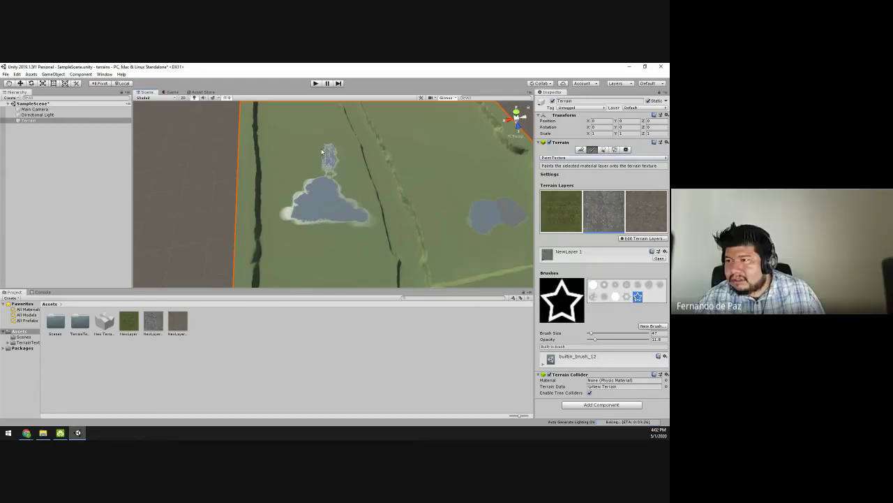
{"action": "mouse_move", "coordinate": [322, 151]}
{"action": "left_mouse_down"}
{"action": "mouse_move", "coordinate": [312, 137]}
{"action": "mouse_move", "coordinate": [328, 159]}
{"action": "left_mouse_up"}
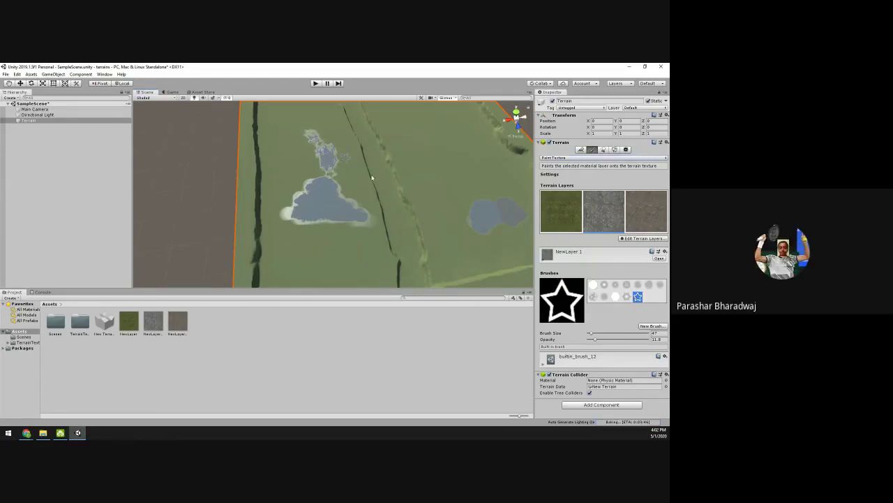
{"action": "left_click", "coordinate": [646, 211]}
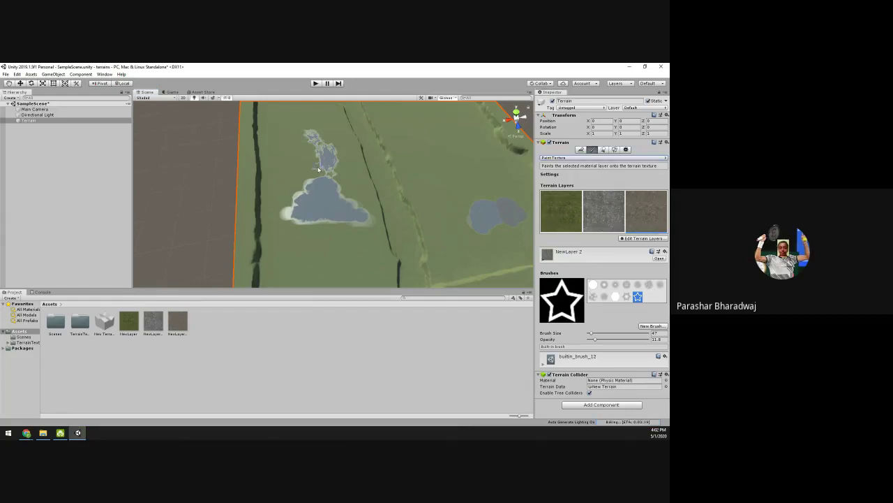
{"action": "left_click_drag", "start_coordinate": [335, 149], "coordinate": [328, 154]}
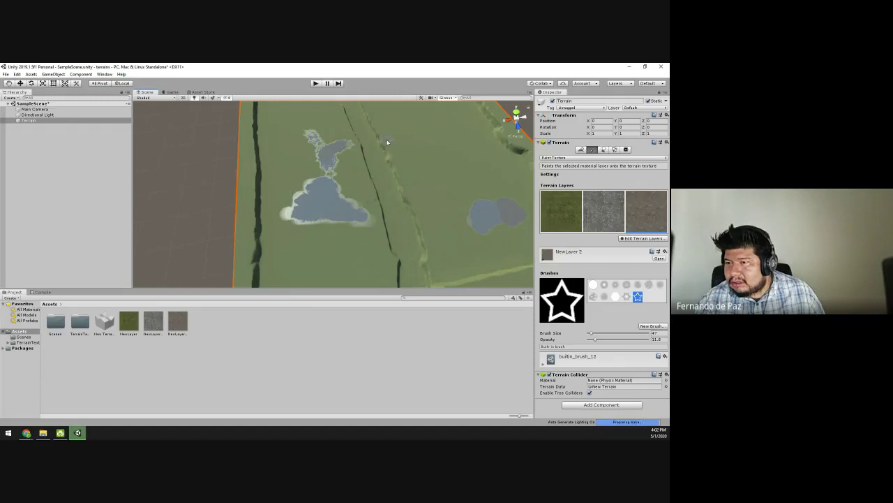
{"action": "mouse_move", "coordinate": [388, 143]}
{"action": "left_mouse_down"}
{"action": "mouse_move", "coordinate": [430, 142]}
{"action": "mouse_move", "coordinate": [394, 140]}
{"action": "mouse_move", "coordinate": [449, 148]}
{"action": "mouse_move", "coordinate": [487, 171]}
{"action": "left_mouse_up"}
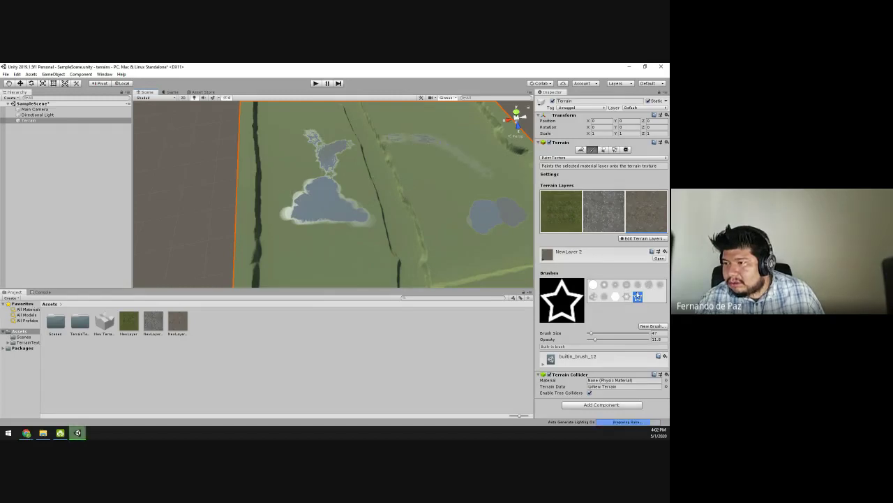
Switch to the hexagon brush and paint a solid, curved NewLayer 2 path from the two-tone patch towards the channel.
{"action": "key", "text": "comma"}
{"action": "key", "text": "comma"}
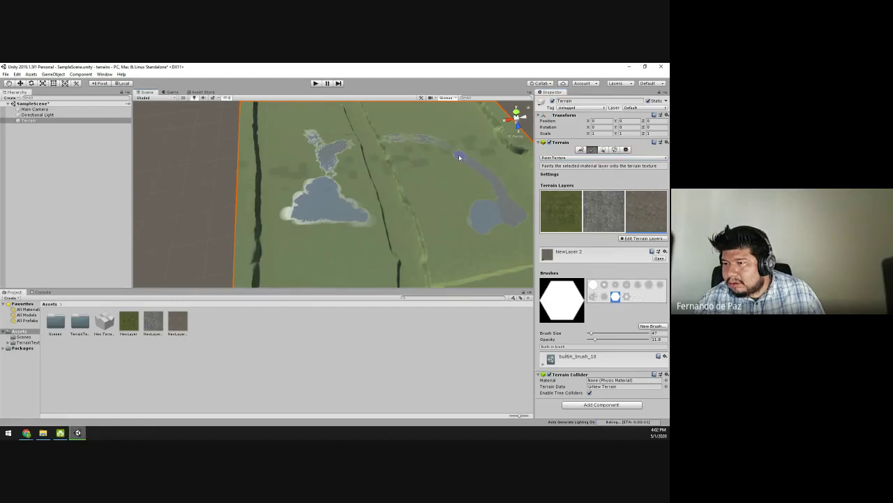
{"action": "left_click_drag", "start_coordinate": [459, 154], "coordinate": [380, 142]}
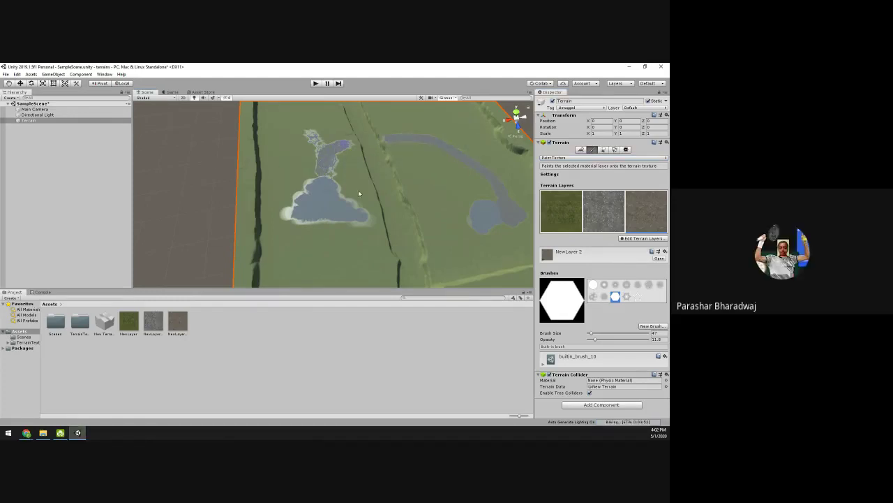
Paint soft NewLayer 1 areas beside the curved path with builtin_brush_9, then cover the path area at brush size about 636.
{"action": "left_click", "coordinate": [604, 296]}
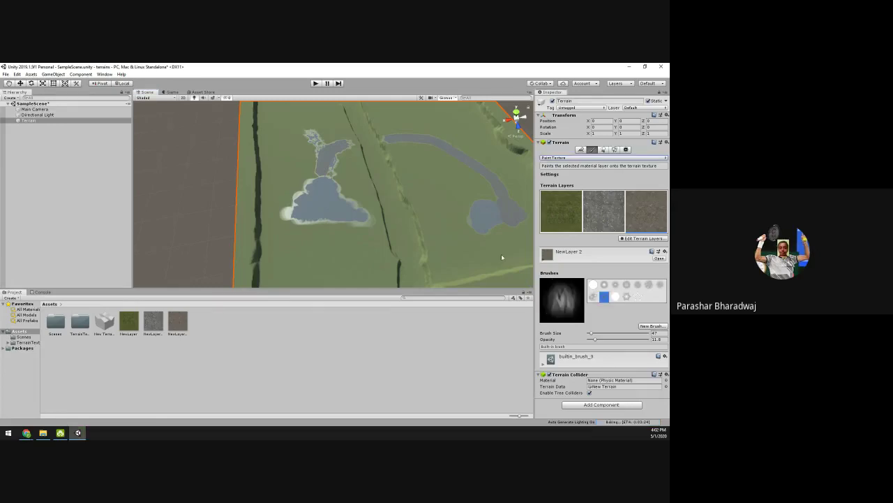
{"action": "left_click", "coordinate": [613, 222]}
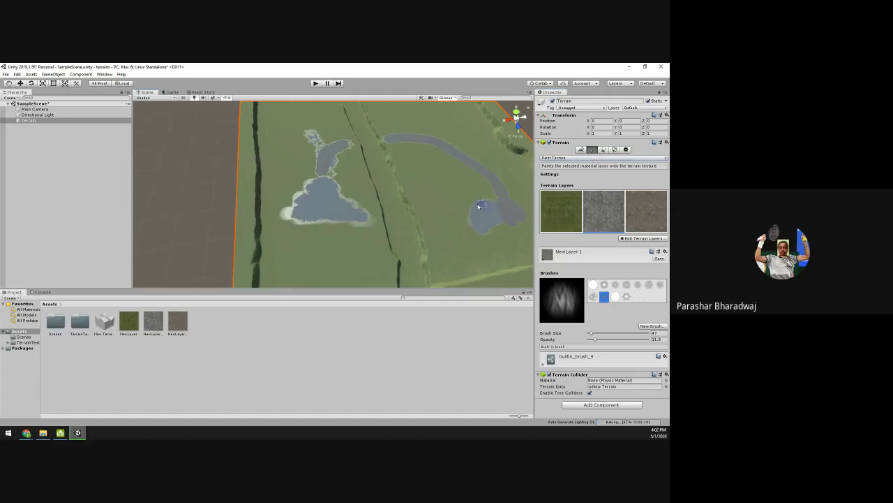
{"action": "left_click", "coordinate": [479, 203]}
{"action": "mouse_move", "coordinate": [457, 167]}
{"action": "left_mouse_down"}
{"action": "mouse_move", "coordinate": [473, 188]}
{"action": "mouse_move", "coordinate": [484, 261]}
{"action": "left_mouse_up"}
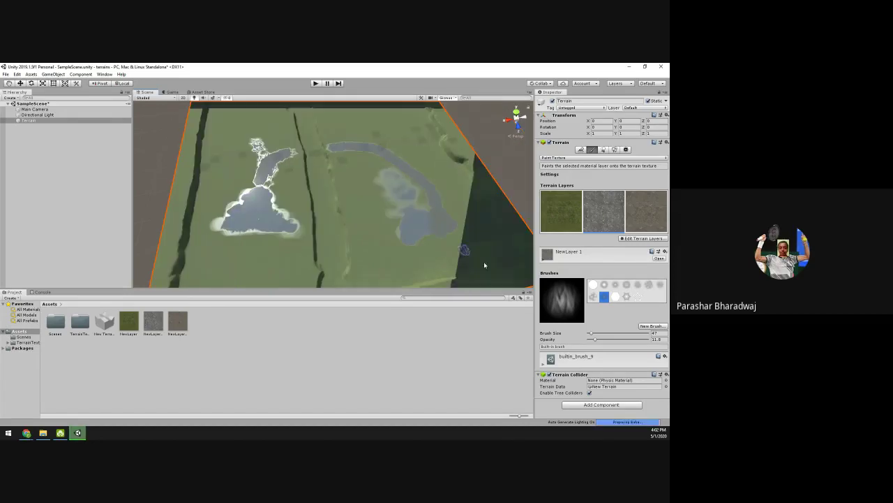
{"action": "key", "text": "a"}
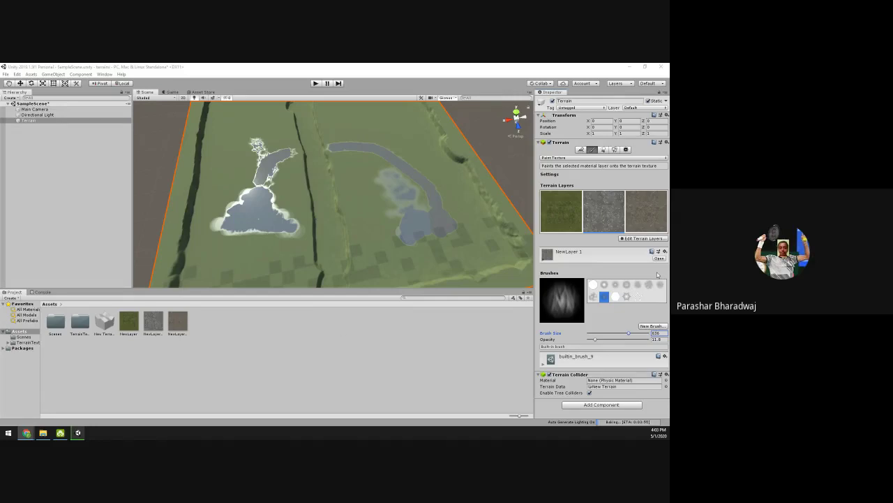
{"action": "mouse_move", "coordinate": [419, 223]}
{"action": "left_mouse_down"}
{"action": "mouse_move", "coordinate": [357, 226]}
{"action": "mouse_move", "coordinate": [371, 178]}
{"action": "mouse_move", "coordinate": [379, 200]}
{"action": "mouse_move", "coordinate": [398, 189]}
{"action": "mouse_move", "coordinate": [448, 191]}
{"action": "mouse_move", "coordinate": [386, 154]}
{"action": "left_mouse_up"}
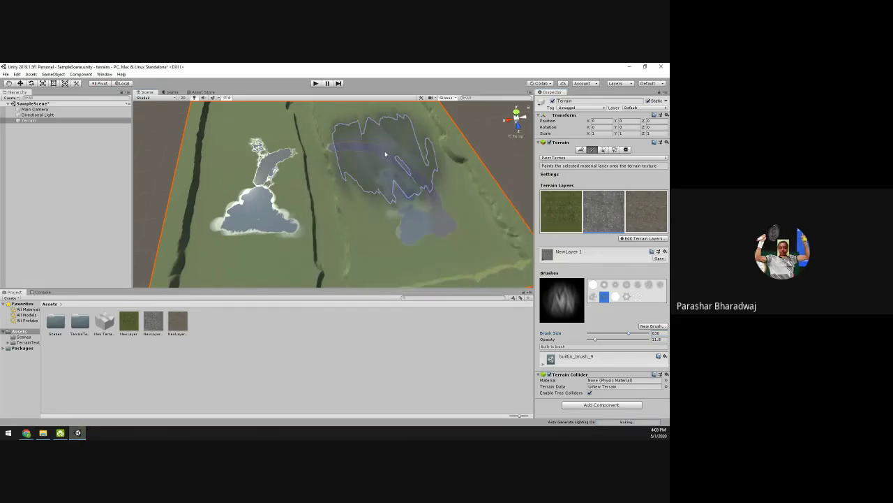
Paint faint, broad NewLayer 1 strokes with builtin_brush_9 at brush size about 636 over the star marks on the other strip.
{"action": "mouse_move", "coordinate": [251, 182]}
{"action": "left_mouse_down"}
{"action": "mouse_move", "coordinate": [214, 199]}
{"action": "mouse_move", "coordinate": [248, 161]}
{"action": "mouse_move", "coordinate": [255, 200]}
{"action": "left_mouse_up"}
{"action": "middle_click_drag", "start_coordinate": [258, 240], "coordinate": [282, 185]}
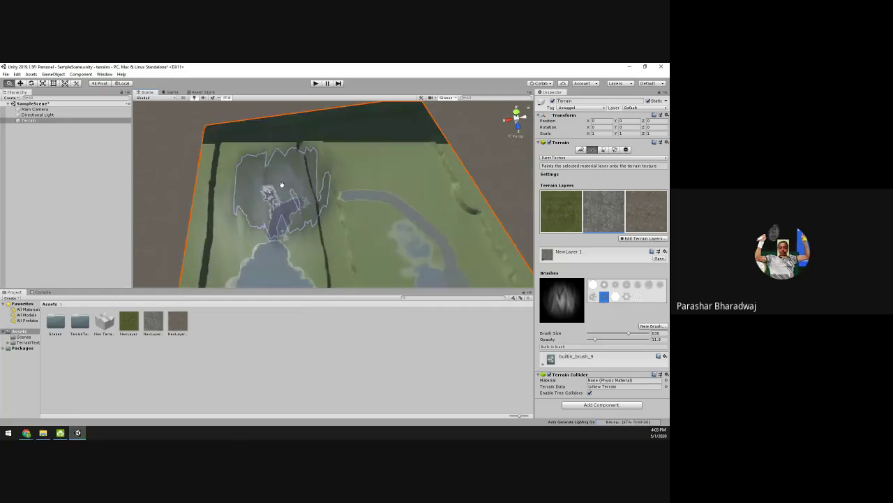
{"action": "mouse_move", "coordinate": [371, 189]}
{"action": "left_mouse_down"}
{"action": "mouse_move", "coordinate": [400, 204]}
{"action": "mouse_move", "coordinate": [412, 228]}
{"action": "left_mouse_up"}
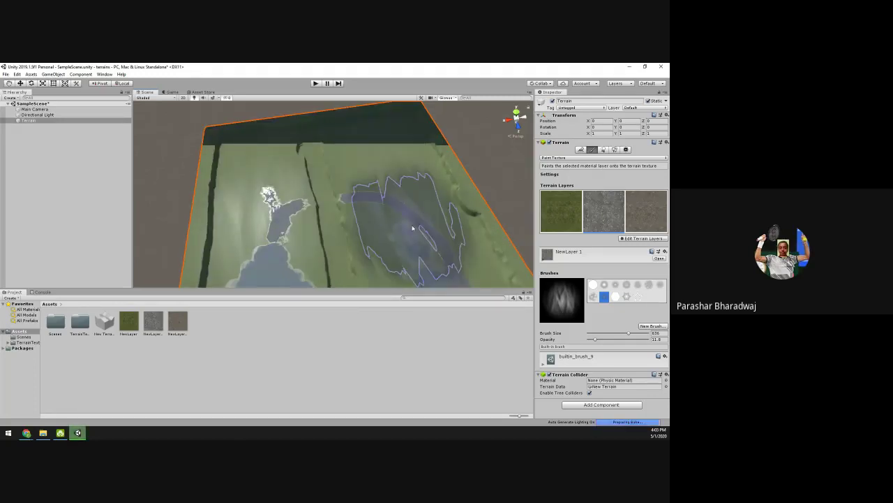
{"action": "scroll", "coordinate": [419, 231], "scroll_direction": "up", "scroll_amount": 3}
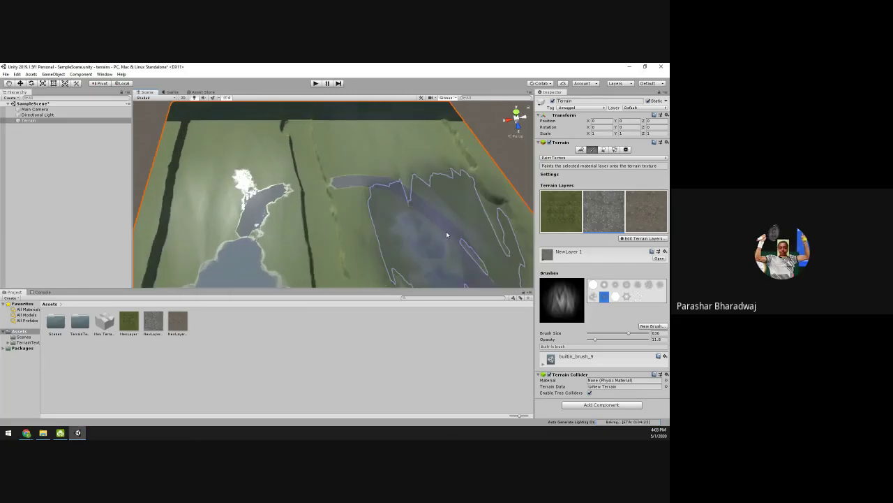
Set the brush size to about 77 and paint a soft NewLayer 1 patch beyond the channel end of the curved path.
{"action": "left_click", "coordinate": [591, 334]}
{"action": "left_click_drag", "start_coordinate": [591, 333], "coordinate": [594, 334]}
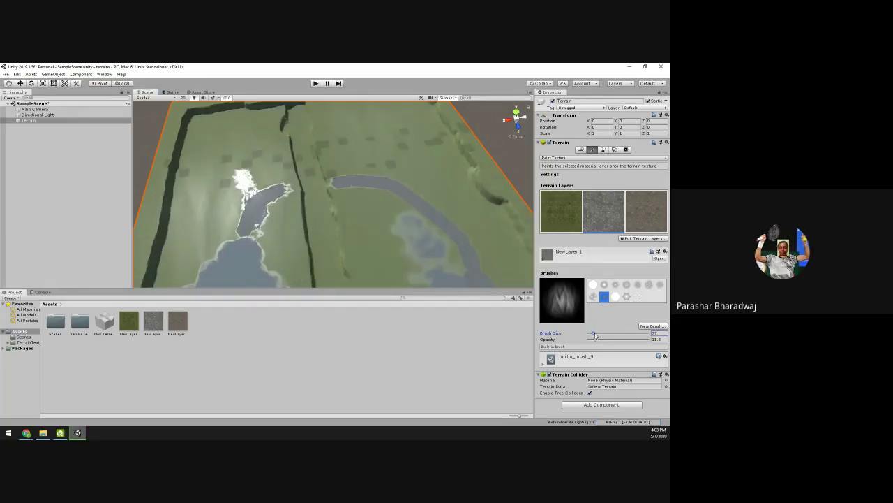
{"action": "mouse_move", "coordinate": [358, 165]}
{"action": "left_mouse_down"}
{"action": "mouse_move", "coordinate": [407, 170]}
{"action": "mouse_move", "coordinate": [417, 180]}
{"action": "left_mouse_up"}
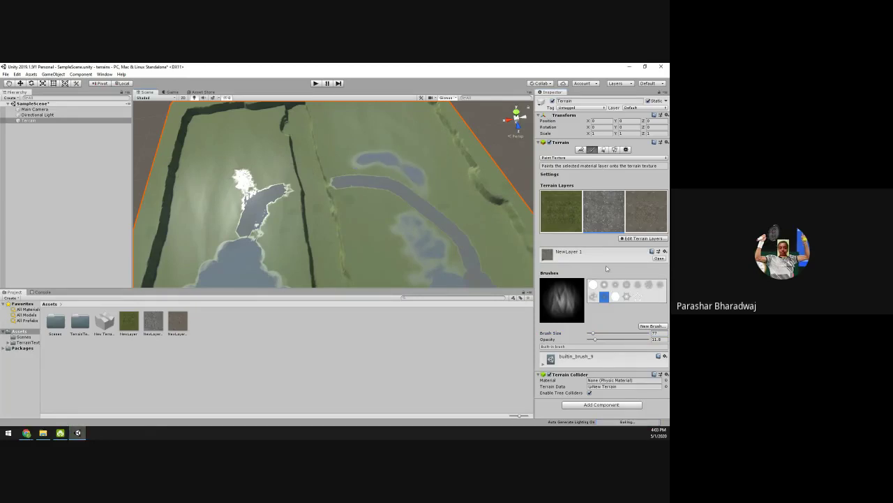
Switch to builtin_brush_5 and paint soft NewLayer 1 patches around the star marks and along the outer side of the curved path.
{"action": "left_click", "coordinate": [638, 284]}
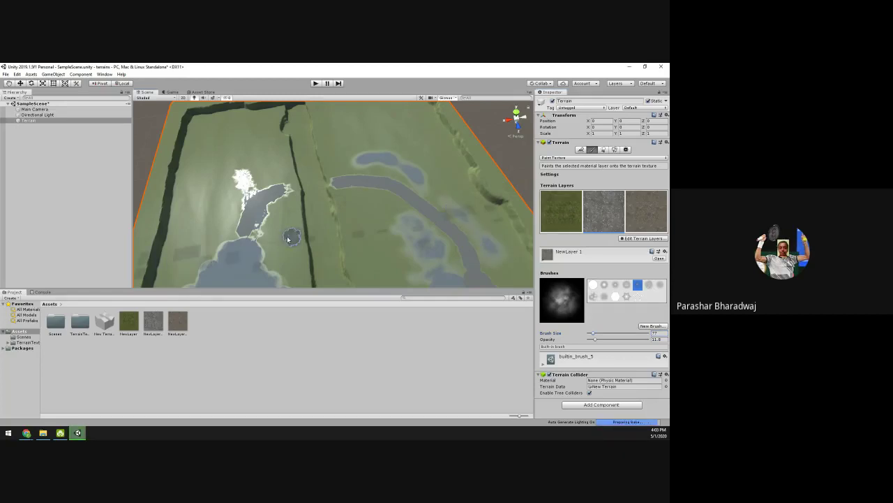
{"action": "left_click", "coordinate": [217, 183]}
{"action": "mouse_move", "coordinate": [206, 232]}
{"action": "left_mouse_down"}
{"action": "mouse_move", "coordinate": [214, 190]}
{"action": "mouse_move", "coordinate": [244, 185]}
{"action": "mouse_move", "coordinate": [292, 200]}
{"action": "mouse_move", "coordinate": [326, 185]}
{"action": "mouse_move", "coordinate": [233, 135]}
{"action": "mouse_move", "coordinate": [348, 193]}
{"action": "mouse_move", "coordinate": [347, 170]}
{"action": "mouse_move", "coordinate": [315, 205]}
{"action": "mouse_move", "coordinate": [355, 233]}
{"action": "mouse_move", "coordinate": [481, 272]}
{"action": "left_mouse_up"}
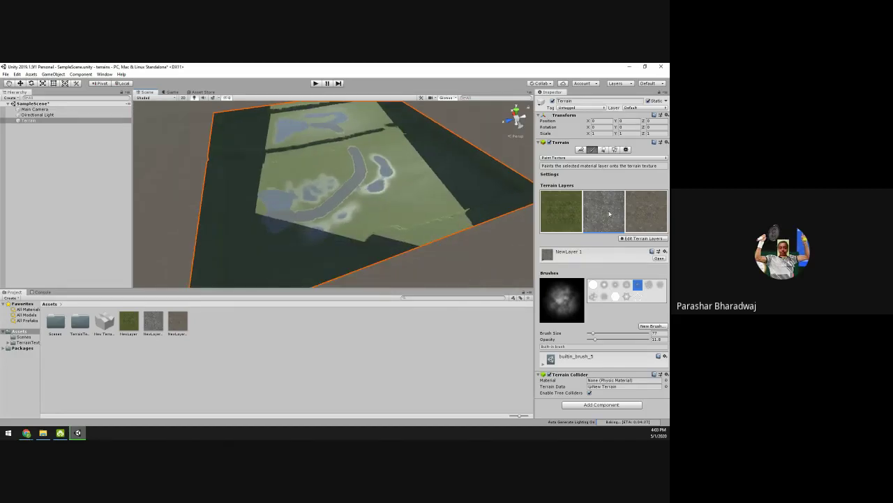
Select NewLayer 2 with the hexagon brush and paint a straight path across the curved path towards the outer ridge.
{"action": "left_click", "coordinate": [643, 213]}
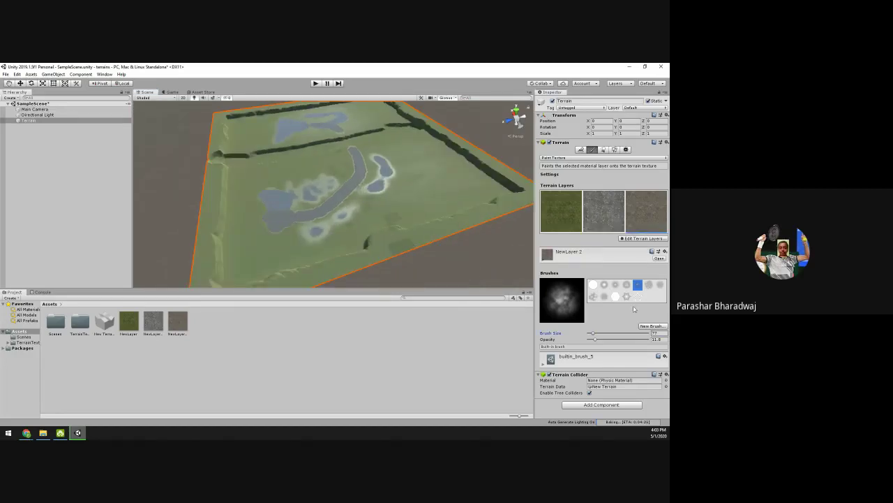
{"action": "left_click", "coordinate": [614, 296]}
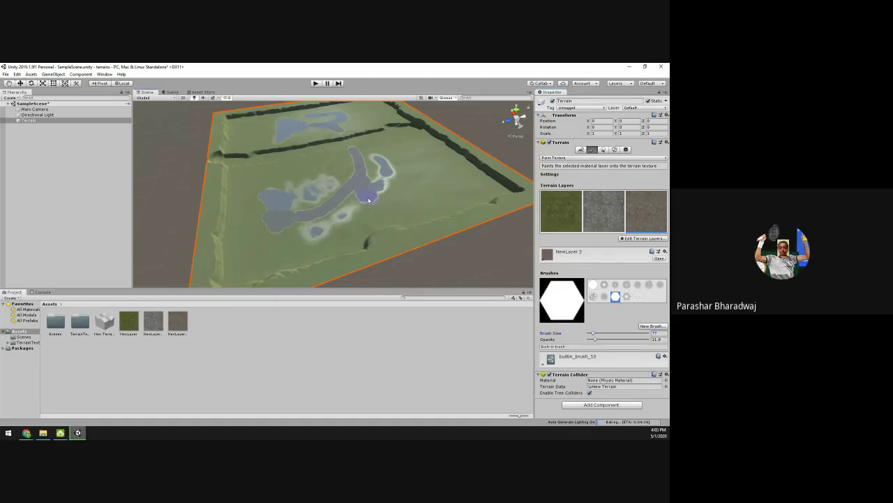
{"action": "left_click_drag", "start_coordinate": [369, 201], "coordinate": [390, 226]}
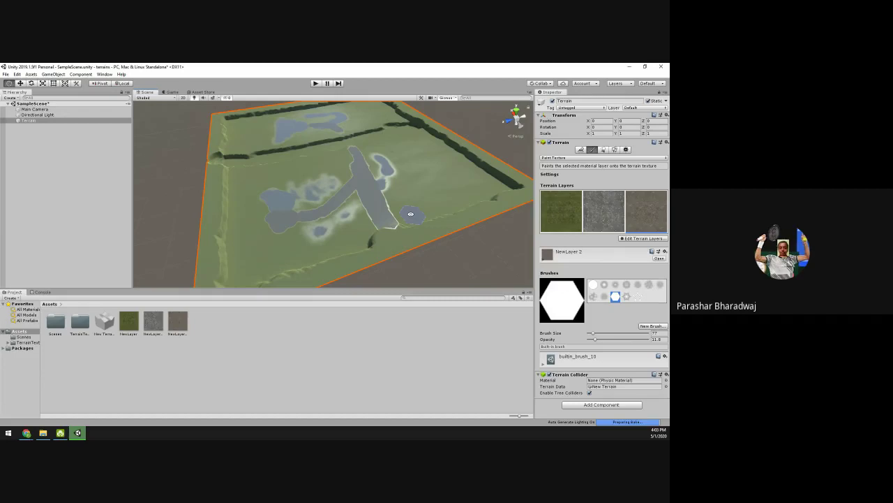
Extend the NewLayer 2 paths on both strips past the two-tone patches and round towards the channel.
{"action": "mouse_move", "coordinate": [411, 214]}
{"action": "left_mouse_down", "text": "alt"}
{"action": "mouse_move", "coordinate": [442, 222]}
{"action": "mouse_move", "coordinate": [294, 159]}
{"action": "left_mouse_up", "text": "alt"}
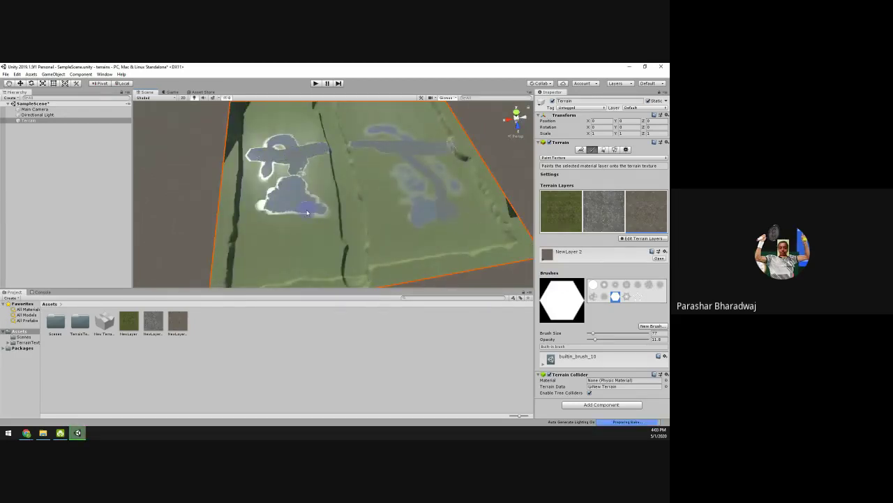
{"action": "mouse_move", "coordinate": [445, 232]}
{"action": "left_mouse_down"}
{"action": "mouse_move", "coordinate": [356, 242]}
{"action": "mouse_move", "coordinate": [297, 231]}
{"action": "mouse_move", "coordinate": [284, 170]}
{"action": "mouse_move", "coordinate": [278, 209]}
{"action": "mouse_move", "coordinate": [299, 239]}
{"action": "mouse_move", "coordinate": [329, 245]}
{"action": "mouse_move", "coordinate": [333, 228]}
{"action": "left_mouse_up"}
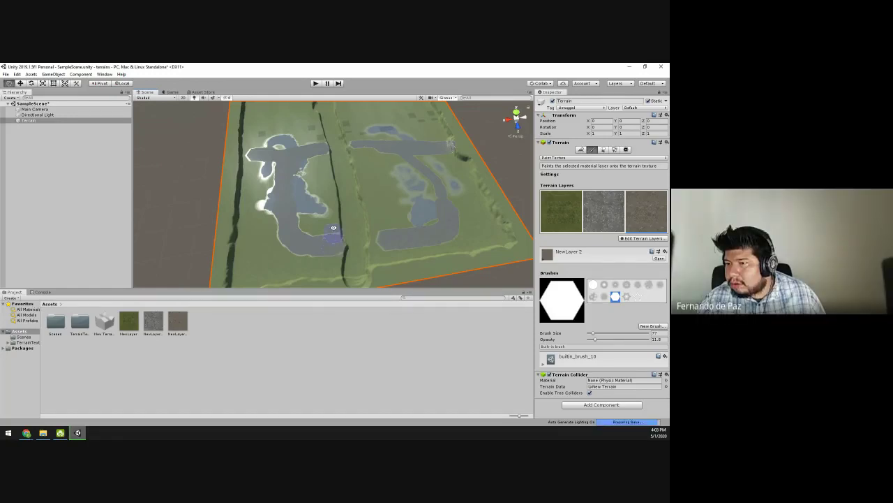
{"action": "scroll", "coordinate": [333, 227], "scroll_direction": "down", "scroll_amount": 5}
{"action": "left_click_drag", "start_coordinate": [333, 227], "coordinate": [375, 191], "text": "alt"}
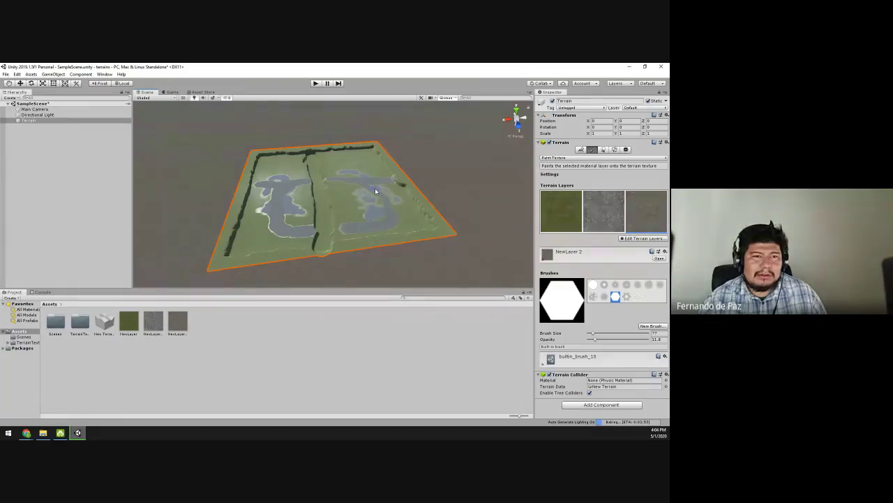
Switch to Chrome and open the OpenGameArt result "Terrain textures pack (from Stunt Rally 2.3)", with a second copy in a new tab.
{"action": "left_click", "coordinate": [32, 434]}
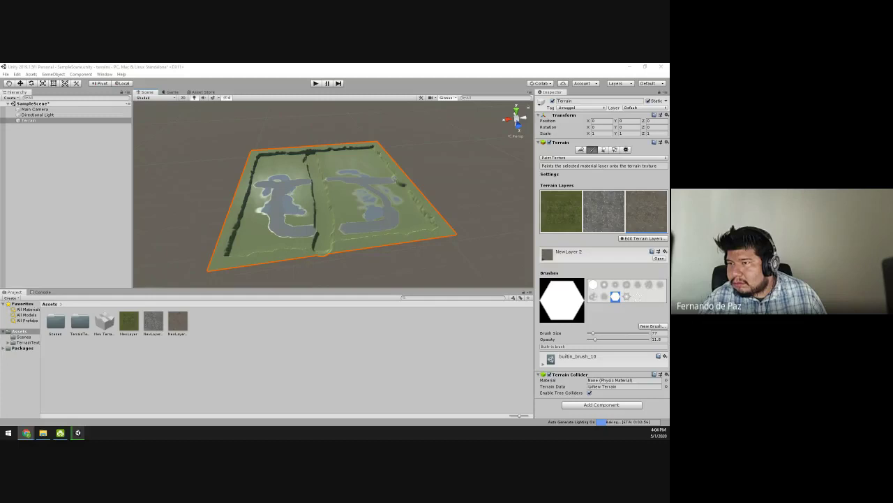
{"action": "key", "text": "alt+Tab"}
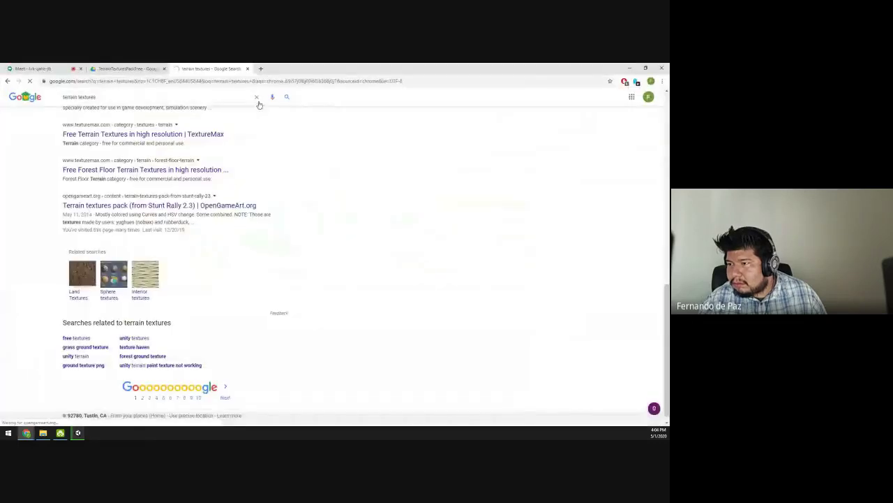
{"action": "left_click", "coordinate": [87, 205]}
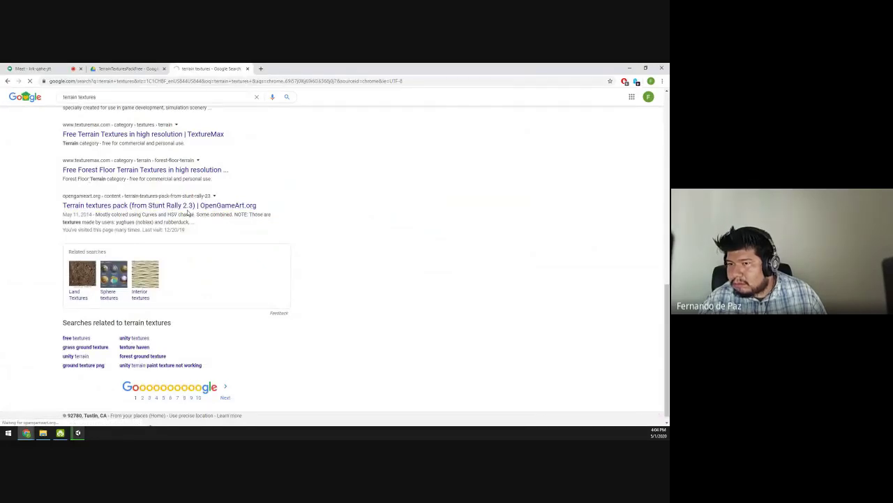
{"action": "left_click", "coordinate": [256, 206], "text": "ctrl"}
{"action": "key", "text": "ctrl+Tab"}
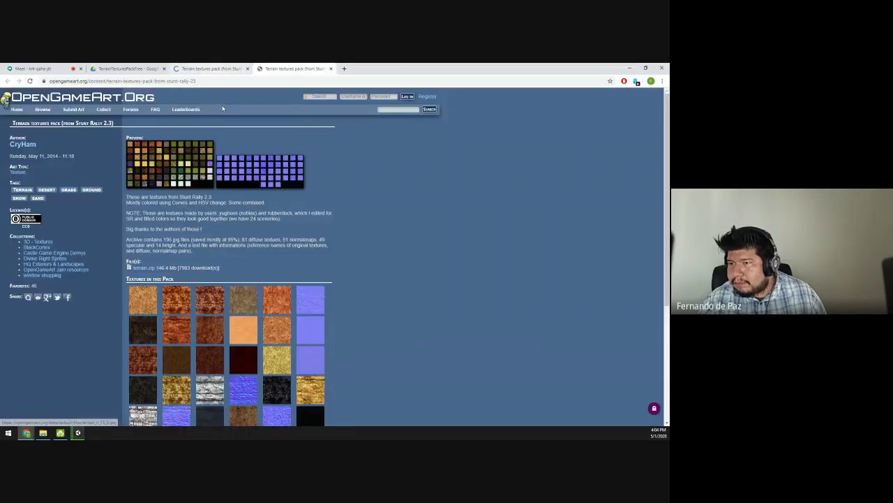
Load page 4 of the pack's texture previews in one tab and page 3 in the other.
{"action": "scroll", "coordinate": [193, 330], "scroll_direction": "down", "scroll_amount": 4}
{"action": "left_click", "coordinate": [203, 328]}
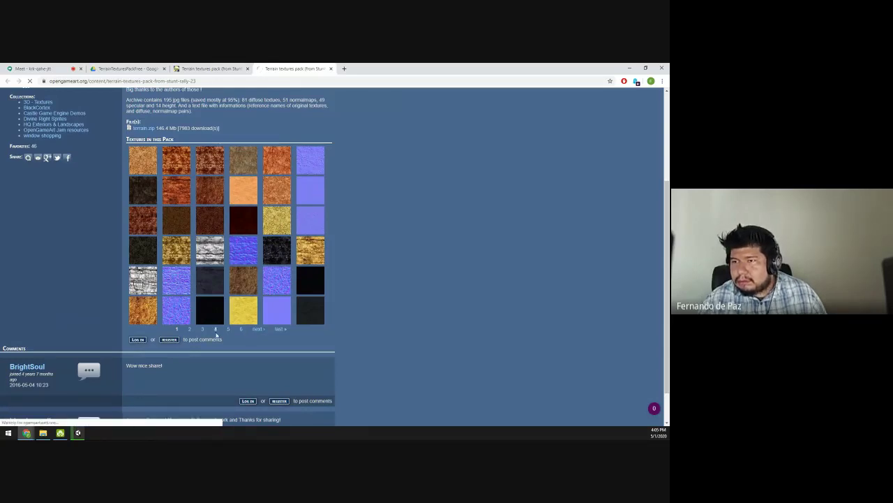
{"action": "key", "text": "ctrl+shift+Tab"}
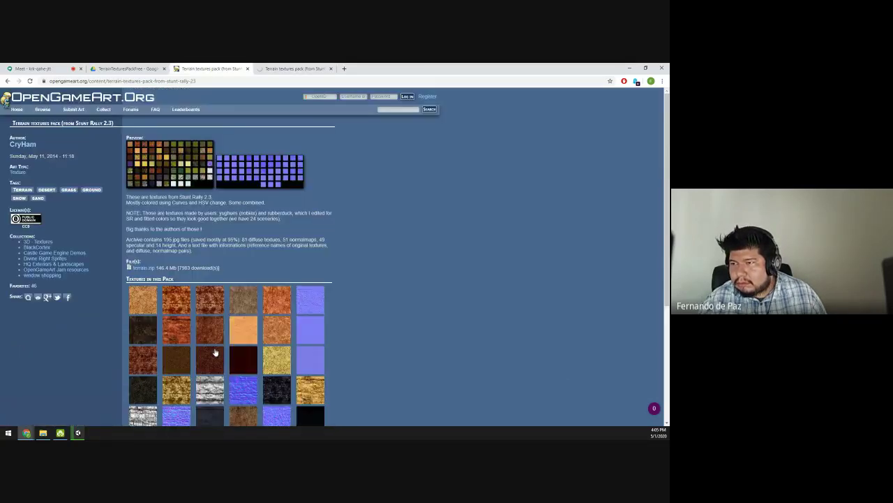
{"action": "scroll", "coordinate": [215, 352], "scroll_direction": "down", "scroll_amount": 5}
{"action": "left_click", "coordinate": [203, 293]}
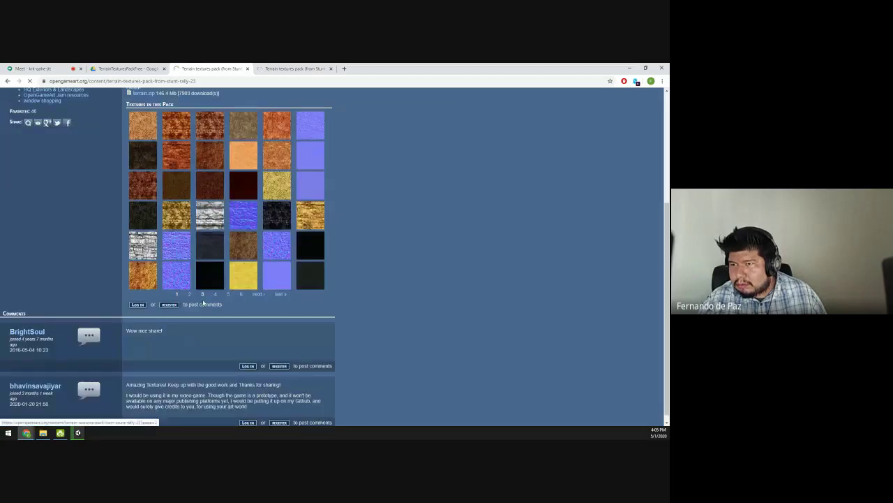
{"action": "scroll", "coordinate": [333, 188], "scroll_direction": "down", "scroll_amount": 5}
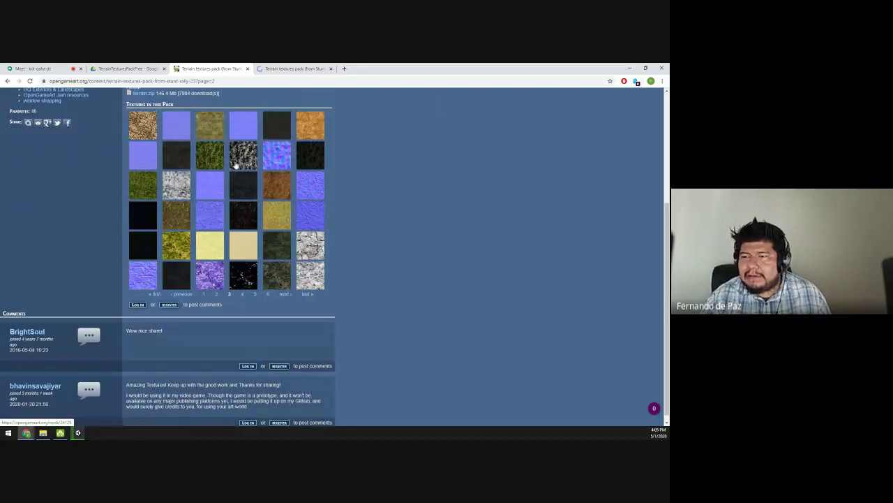
Examine the lava, rock and ground texture previews on page 4 of the pack.
{"action": "left_click", "coordinate": [277, 70]}
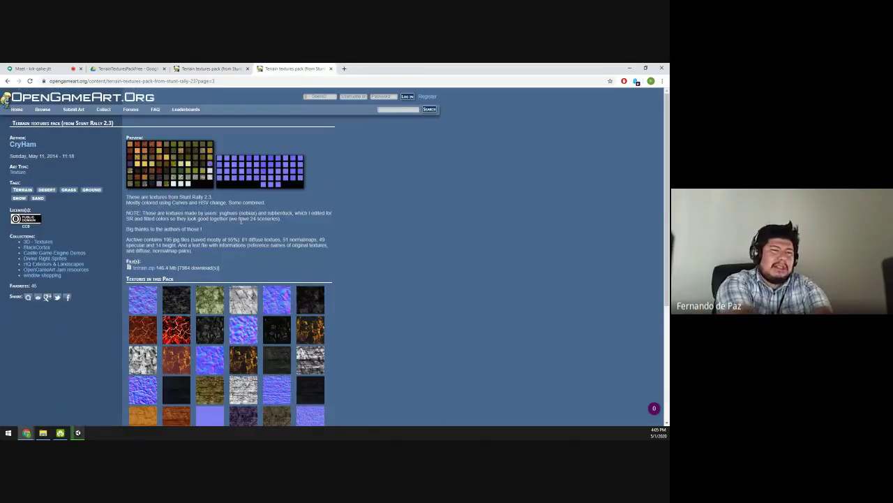
{"action": "scroll", "coordinate": [241, 220], "scroll_direction": "down", "scroll_amount": 5}
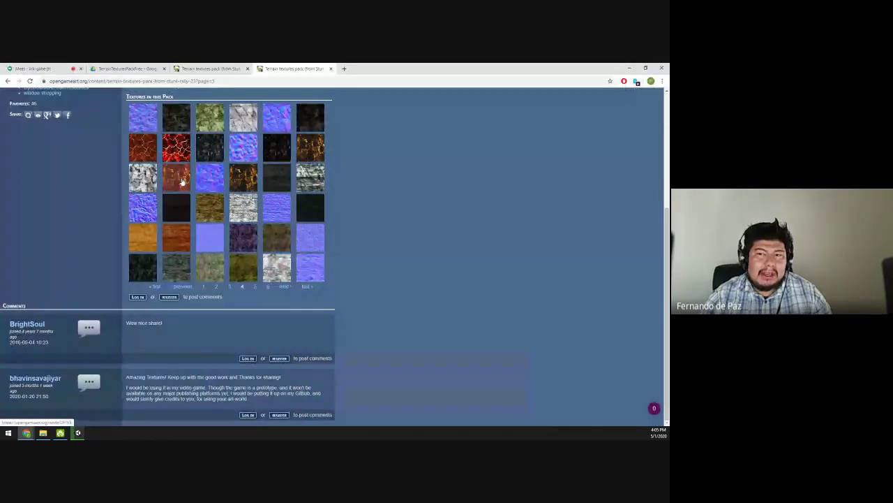
{"action": "scroll", "coordinate": [81, 257], "scroll_direction": "up", "scroll_amount": 1}
{"action": "scroll", "coordinate": [87, 181], "scroll_direction": "up", "scroll_amount": 4}
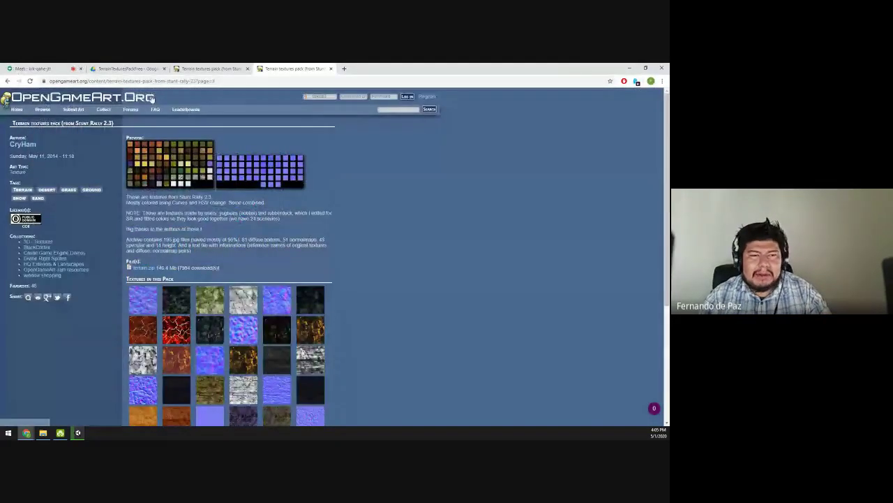
{"action": "scroll", "coordinate": [214, 319], "scroll_direction": "down", "scroll_amount": 1}
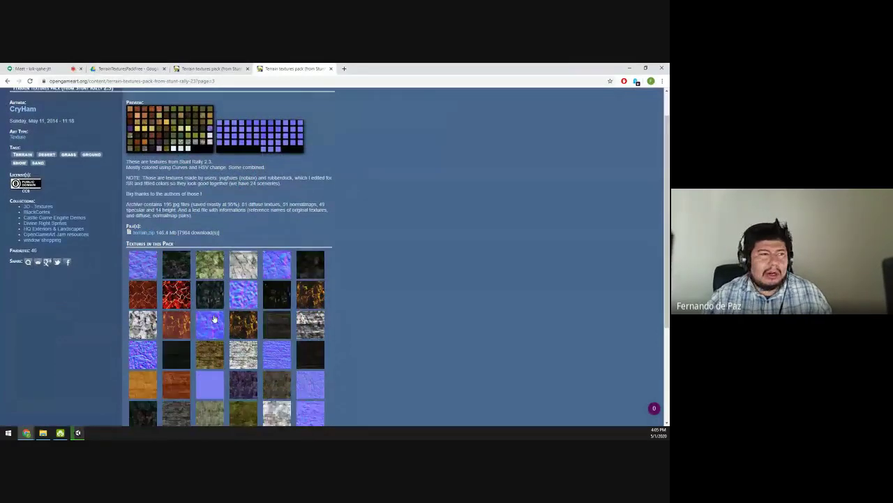
{"action": "scroll", "coordinate": [214, 319], "scroll_direction": "down", "scroll_amount": 3}
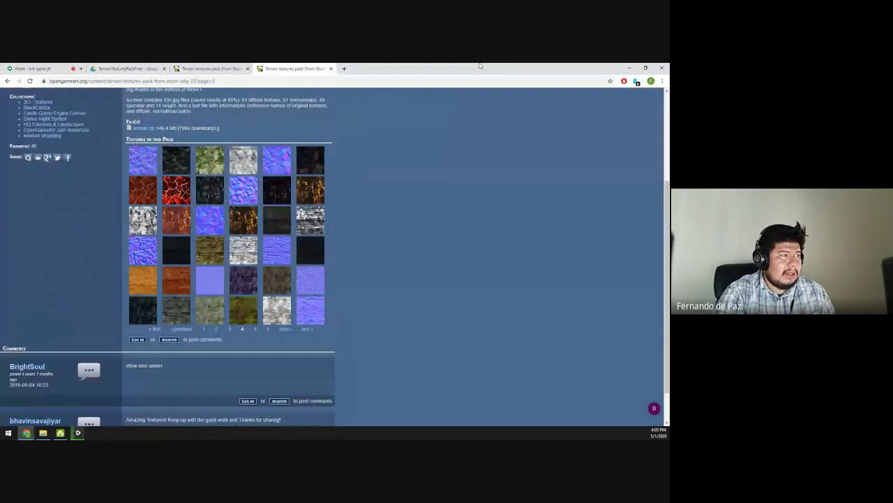
Switch back to Unity and extend the NewLayer 2 path ends up to the channel's edges with the hexagon brush.
{"action": "key", "text": "alt+Tab"}
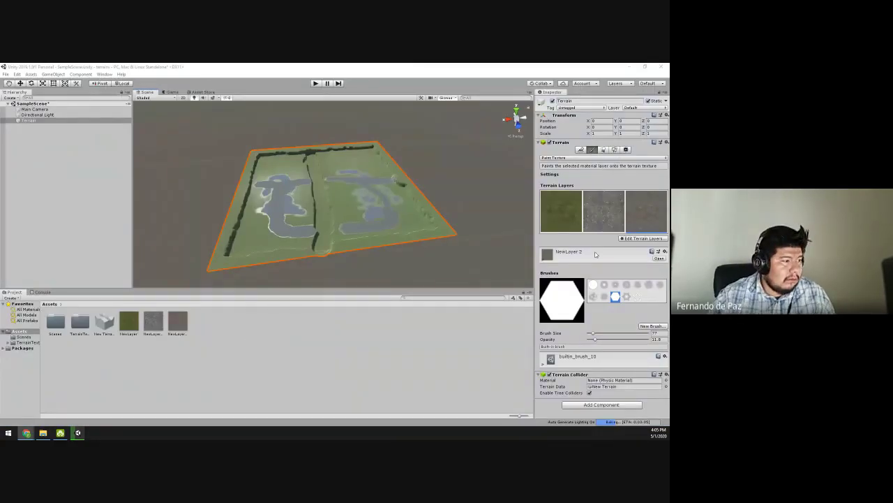
{"action": "left_click", "coordinate": [627, 238]}
{"action": "left_click", "coordinate": [583, 250]}
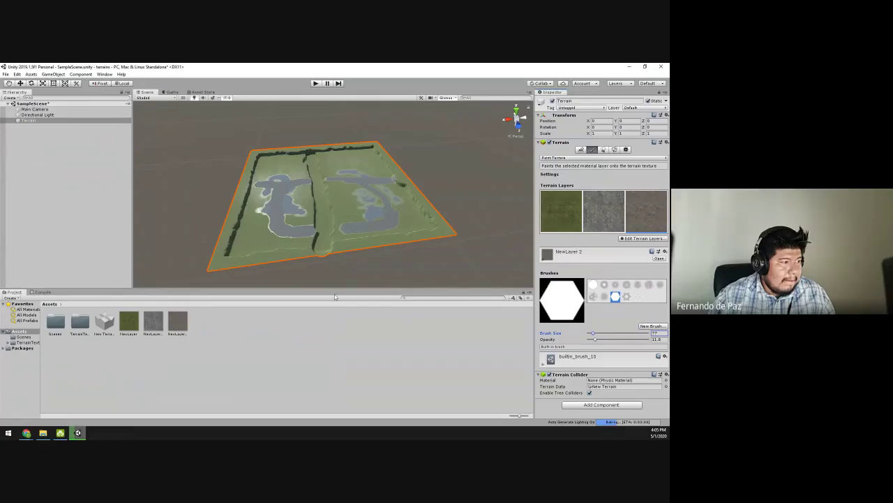
{"action": "scroll", "coordinate": [315, 213], "scroll_direction": "up", "scroll_amount": 5}
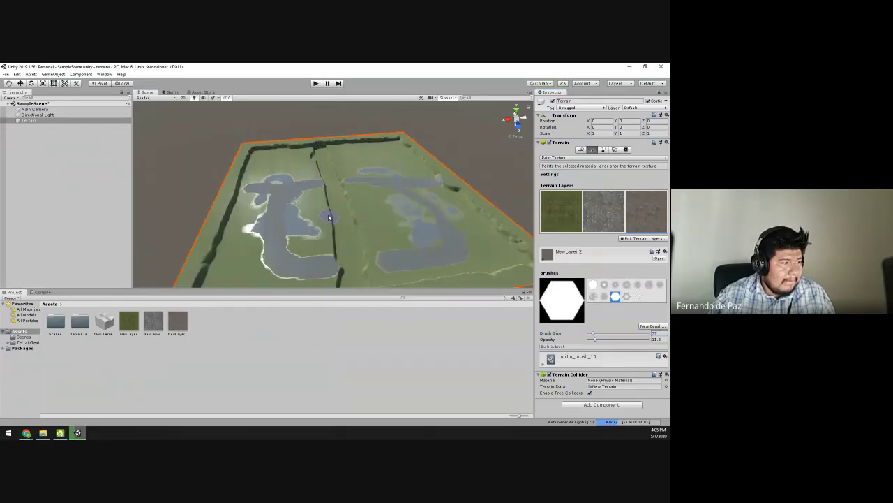
{"action": "scroll", "coordinate": [329, 193], "scroll_direction": "down", "scroll_amount": 2}
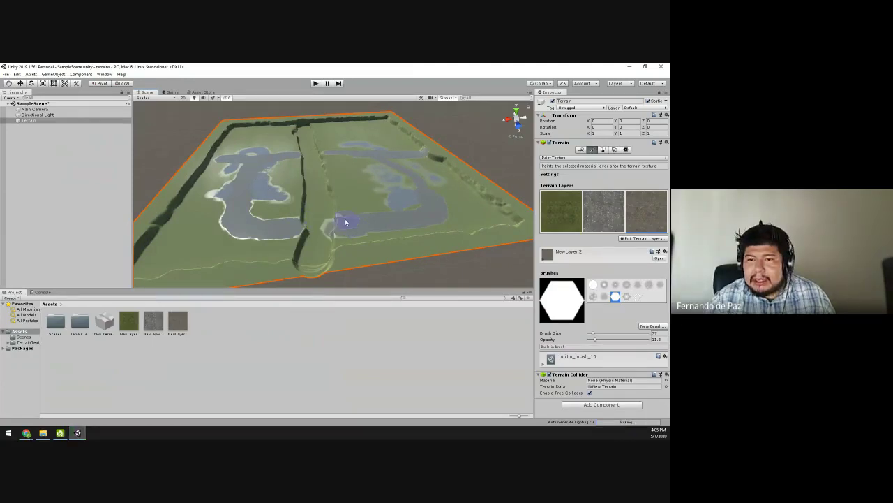
{"action": "left_click_drag", "start_coordinate": [345, 219], "coordinate": [317, 147], "text": "alt"}
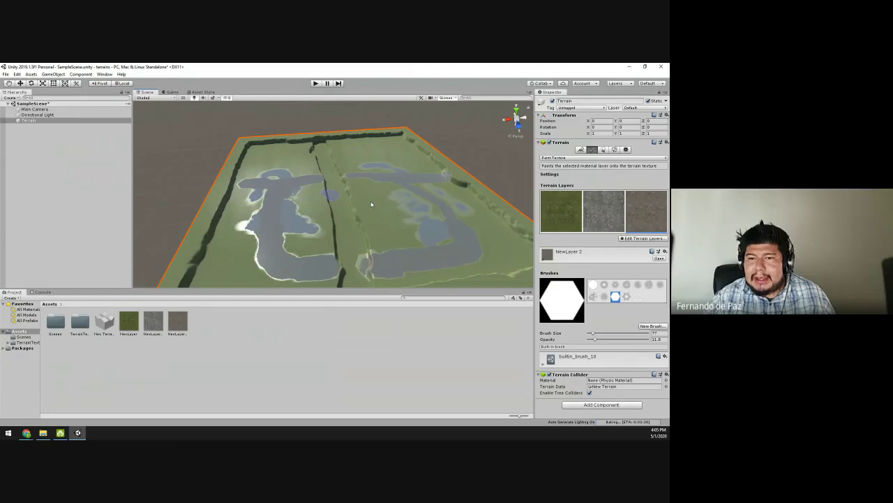
{"action": "left_click_drag", "start_coordinate": [341, 275], "coordinate": [323, 264]}
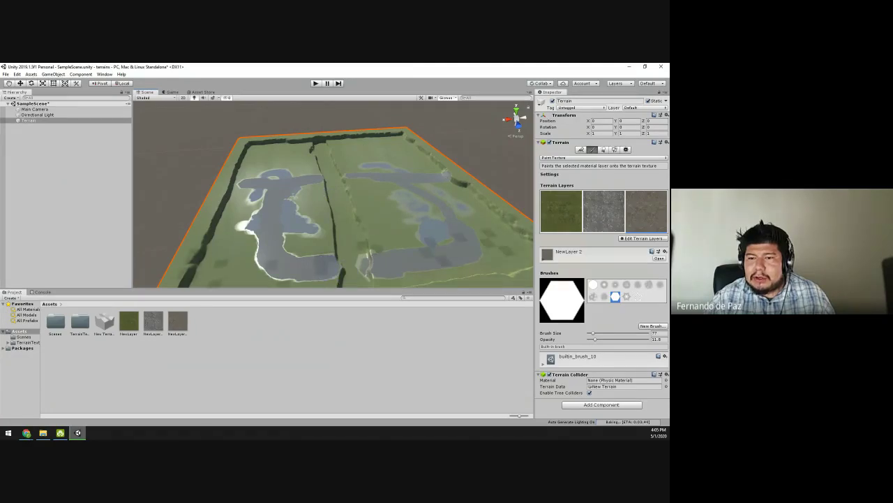
Switch from the Google Meet window to the New Unity Project editor and hide the screen-sharing notice.
{"action": "key", "text": "alt+Tab"}
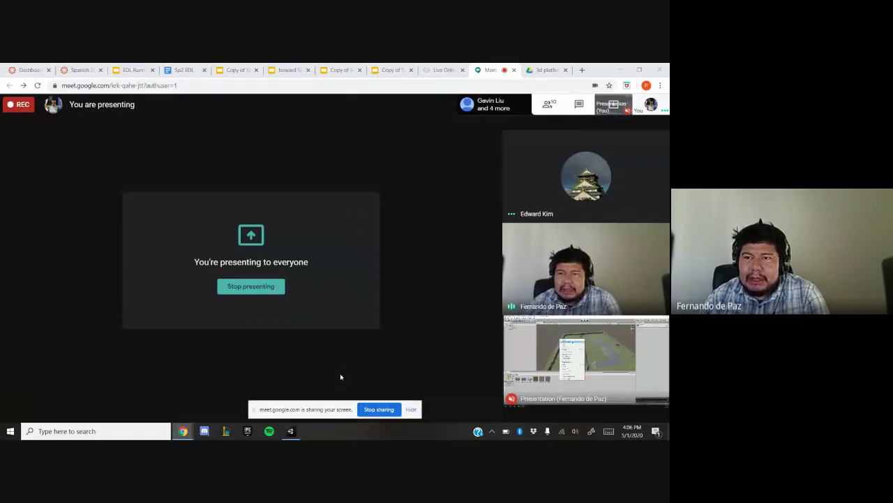
{"action": "key", "text": "alt+Tab"}
{"action": "key", "text": "alt+Tab"}
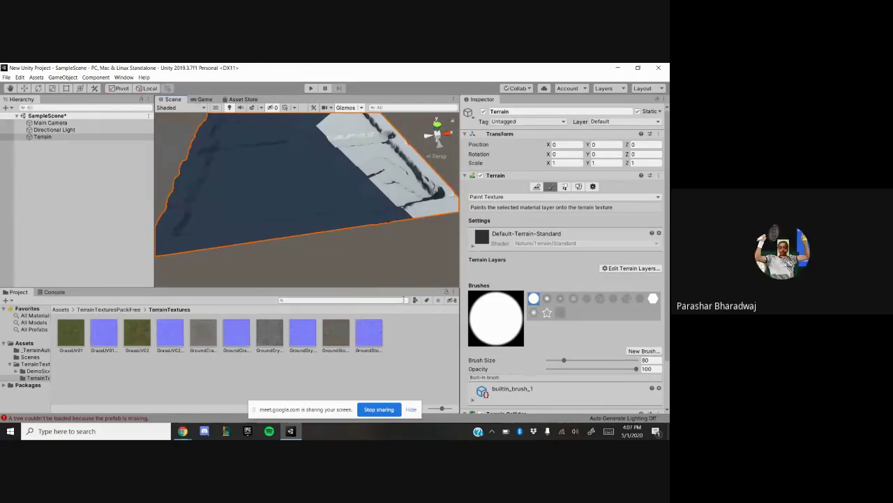
{"action": "left_click", "coordinate": [411, 410]}
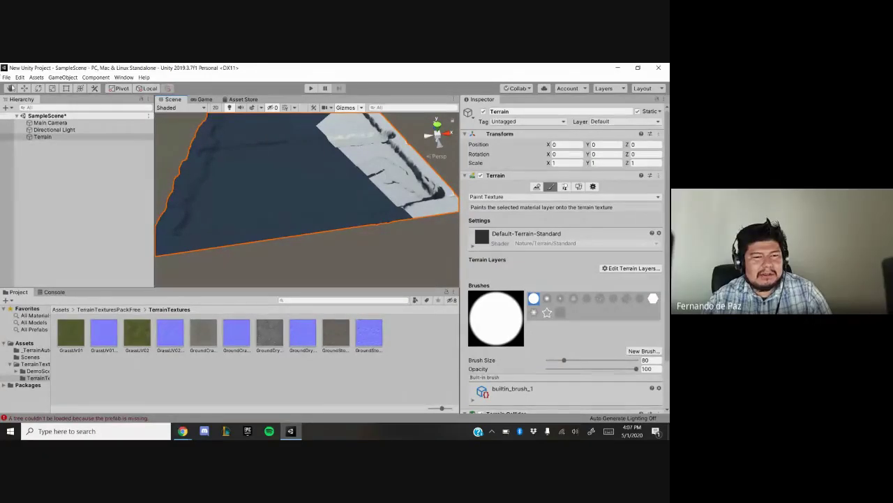
Select the Terrain object in the hierarchy and activate its Paint Texture tool.
{"action": "left_click", "coordinate": [10, 88]}
{"action": "left_click_drag", "start_coordinate": [343, 162], "coordinate": [302, 209]}
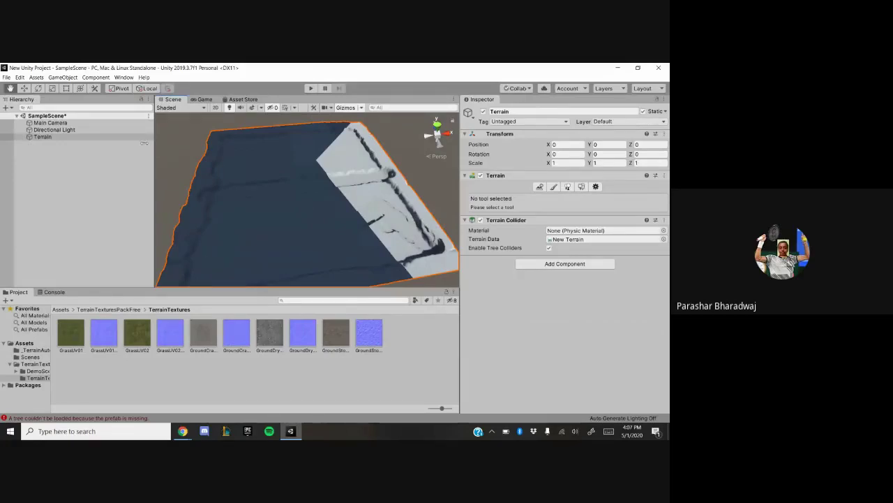
{"action": "left_click", "coordinate": [108, 142]}
{"action": "left_click", "coordinate": [109, 138]}
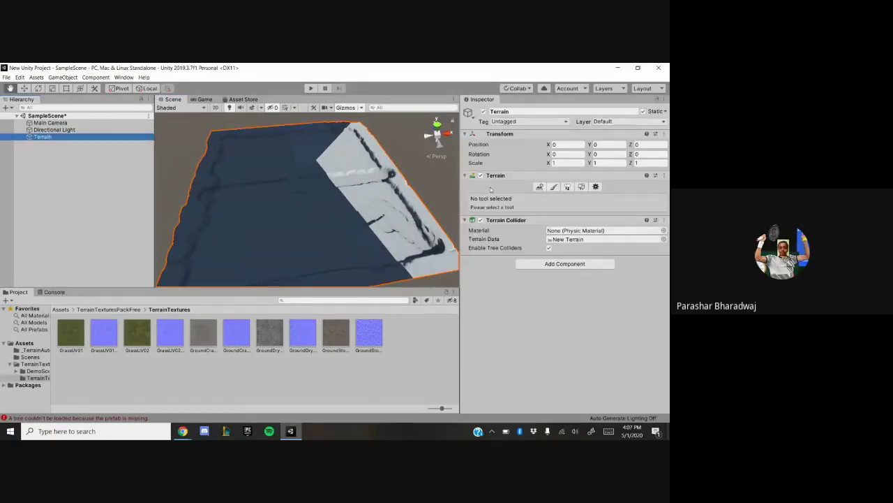
{"action": "left_click", "coordinate": [554, 186]}
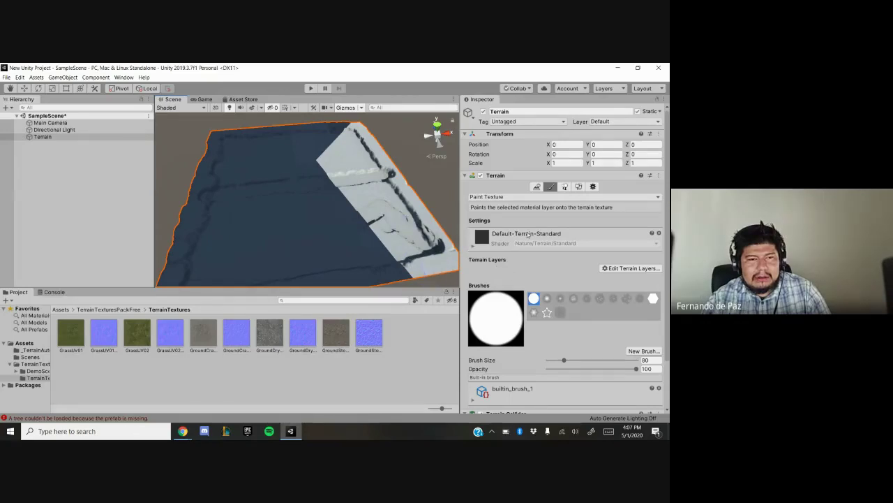
{"action": "left_click", "coordinate": [542, 197]}
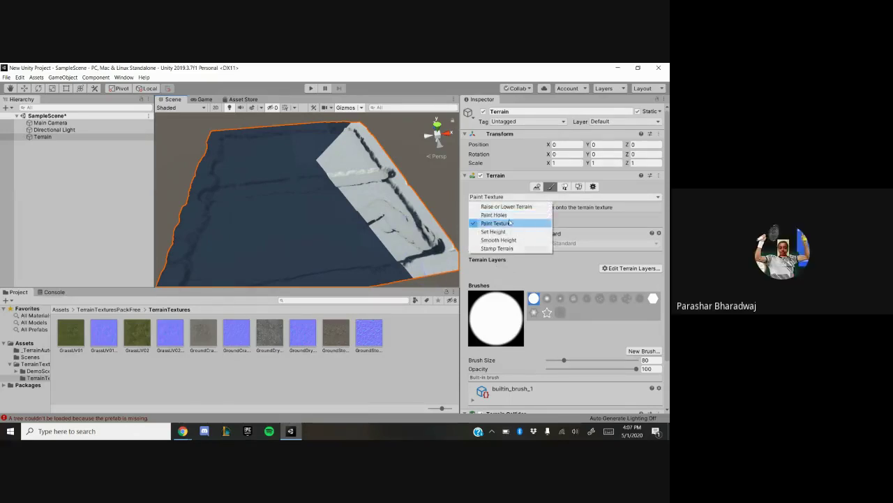
Create a first terrain layer from the GrassUV01 texture.
{"action": "left_click", "coordinate": [602, 270]}
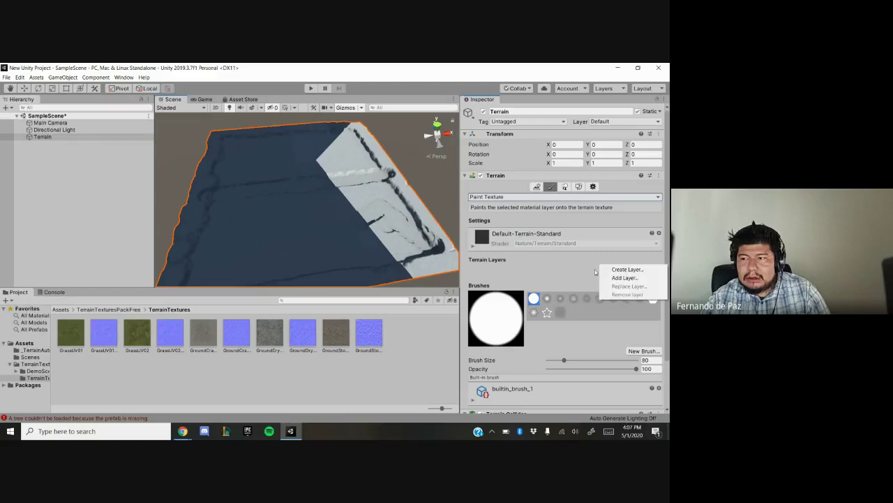
{"action": "left_click", "coordinate": [618, 270]}
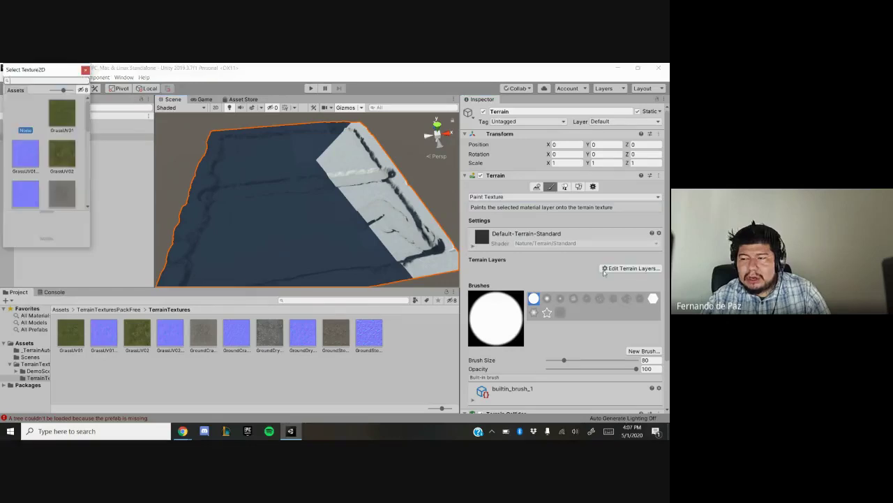
{"action": "left_click", "coordinate": [55, 126]}
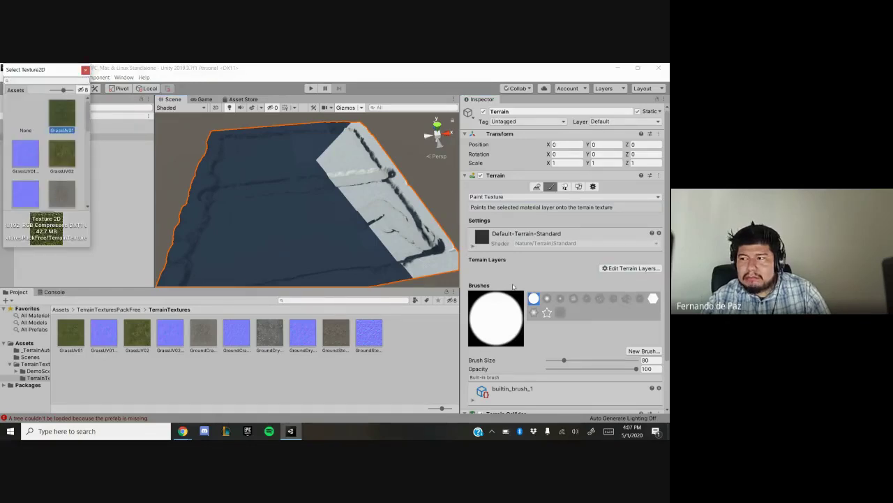
{"action": "double_click", "coordinate": [62, 119]}
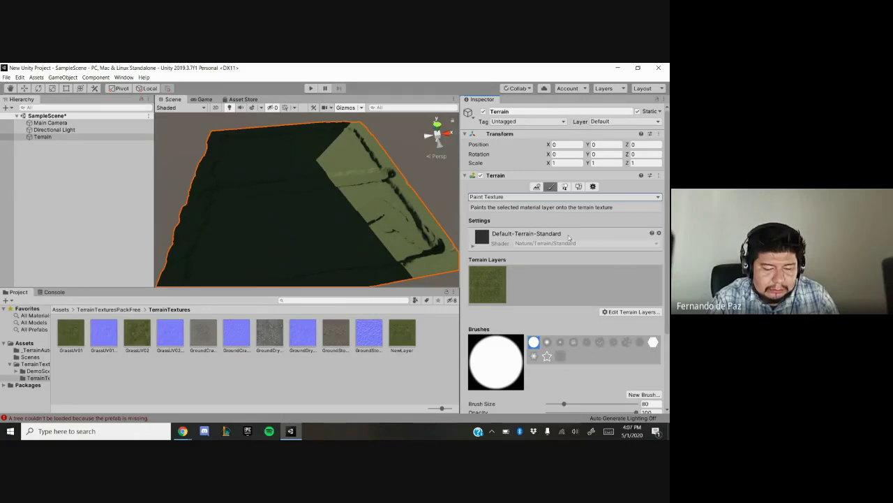
Create a second terrain layer from the brown stony ground texture.
{"action": "left_click", "coordinate": [632, 312]}
{"action": "left_click", "coordinate": [624, 321]}
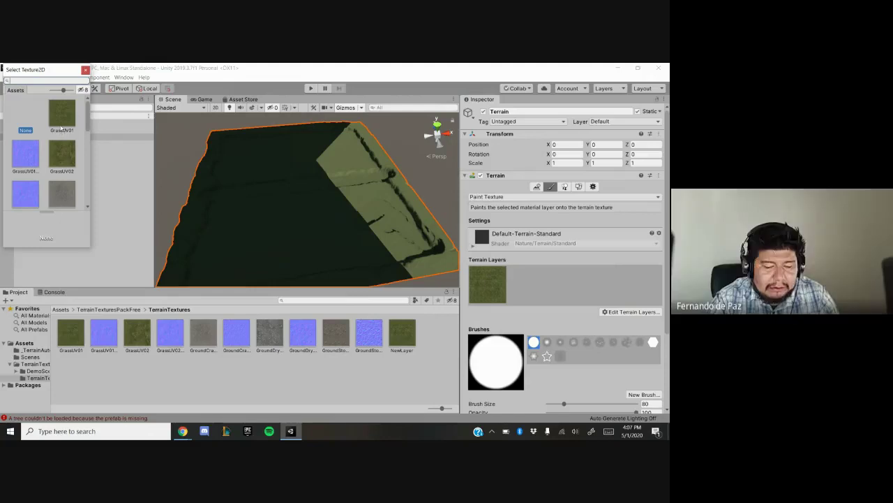
{"action": "scroll", "coordinate": [60, 132], "scroll_direction": "down", "scroll_amount": 8}
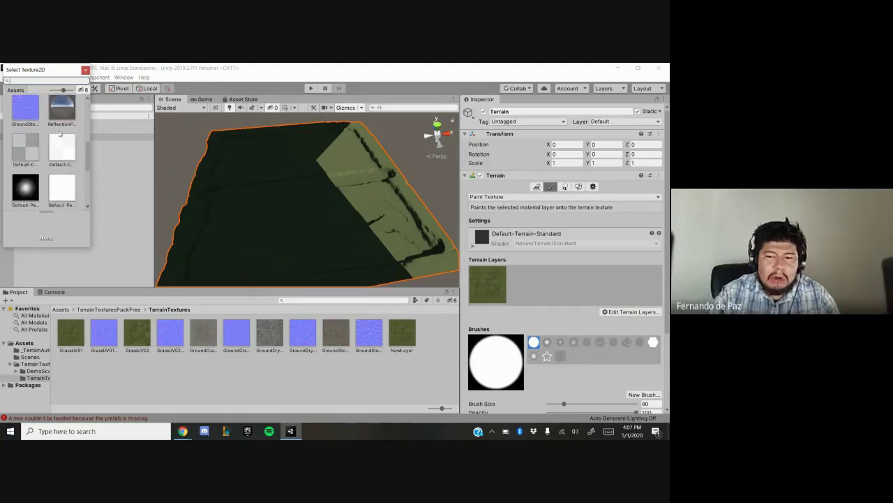
{"action": "scroll", "coordinate": [61, 140], "scroll_direction": "up", "scroll_amount": 3}
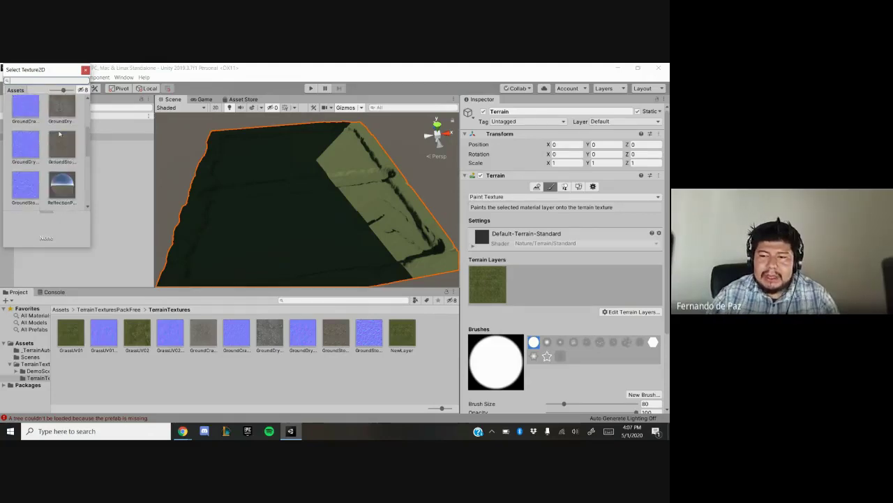
{"action": "left_click", "coordinate": [67, 152]}
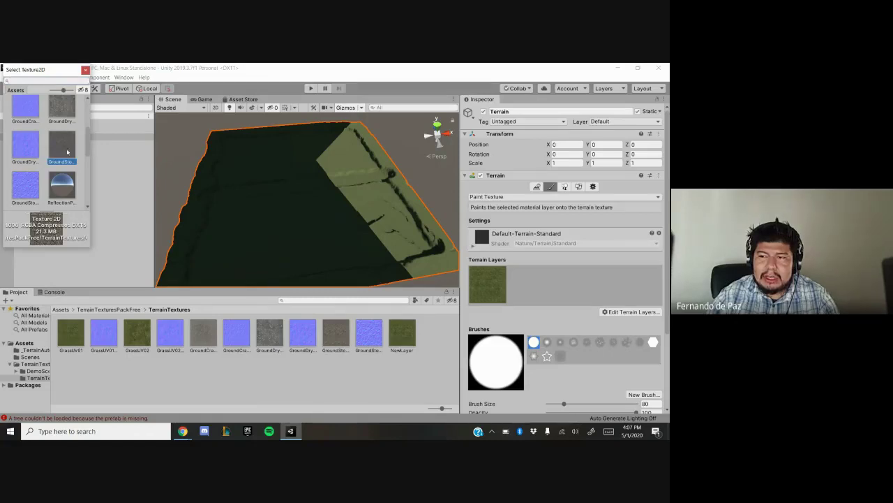
{"action": "double_click", "coordinate": [67, 151]}
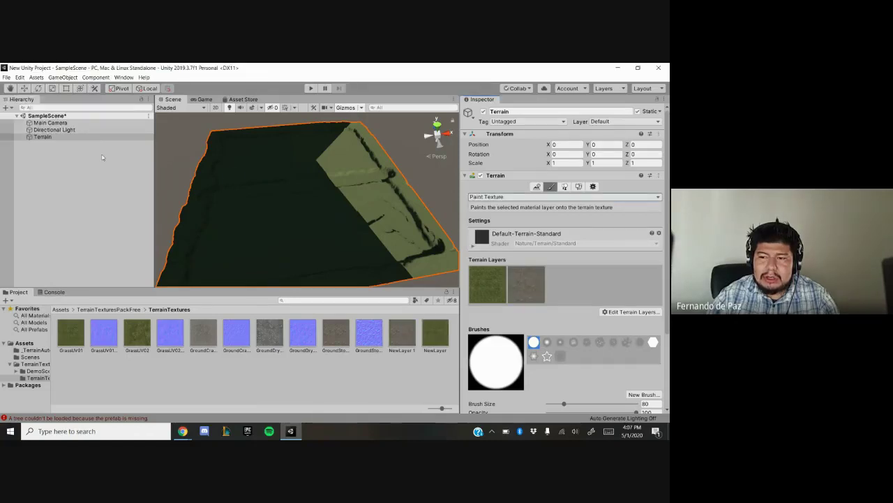
Try painting patches of NewLayer 1 across the terrain, and undo the painting together with both added terrain layers.
{"action": "left_click", "coordinate": [534, 289]}
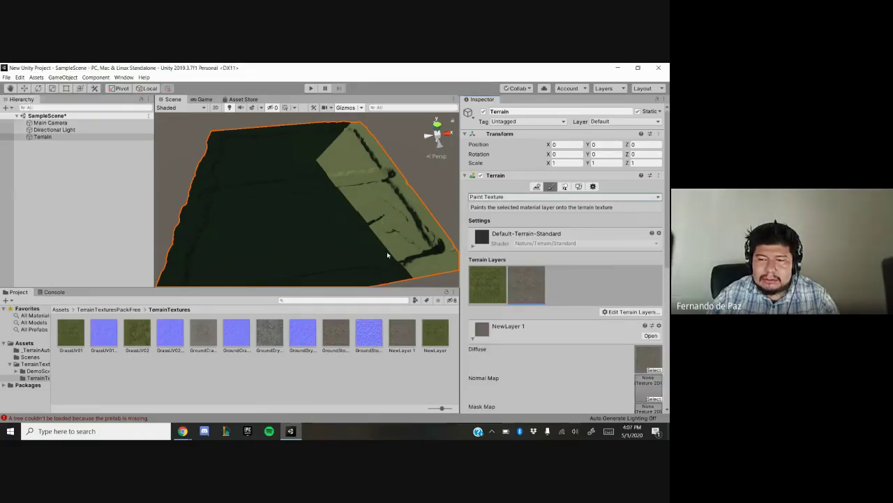
{"action": "mouse_move", "coordinate": [248, 223]}
{"action": "left_mouse_down"}
{"action": "mouse_move", "coordinate": [291, 204]}
{"action": "mouse_move", "coordinate": [251, 232]}
{"action": "mouse_move", "coordinate": [329, 198]}
{"action": "mouse_move", "coordinate": [184, 208]}
{"action": "mouse_move", "coordinate": [202, 229]}
{"action": "mouse_move", "coordinate": [285, 176]}
{"action": "mouse_move", "coordinate": [333, 128]}
{"action": "left_mouse_up"}
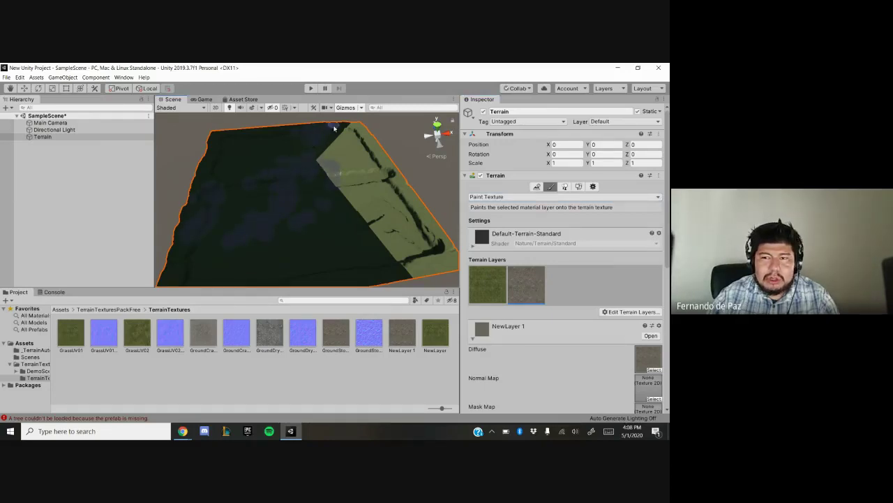
{"action": "mouse_move", "coordinate": [295, 244]}
{"action": "left_mouse_down", "text": "alt"}
{"action": "mouse_move", "coordinate": [365, 250]}
{"action": "mouse_move", "coordinate": [433, 239]}
{"action": "mouse_move", "coordinate": [343, 241]}
{"action": "left_mouse_up", "text": "alt"}
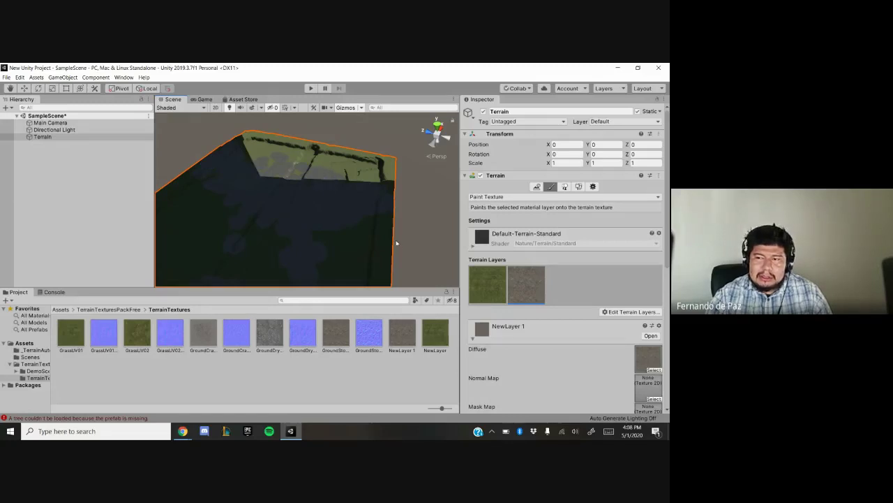
{"action": "key", "text": "ctrl+z"}
{"action": "key", "text": "ctrl+z"}
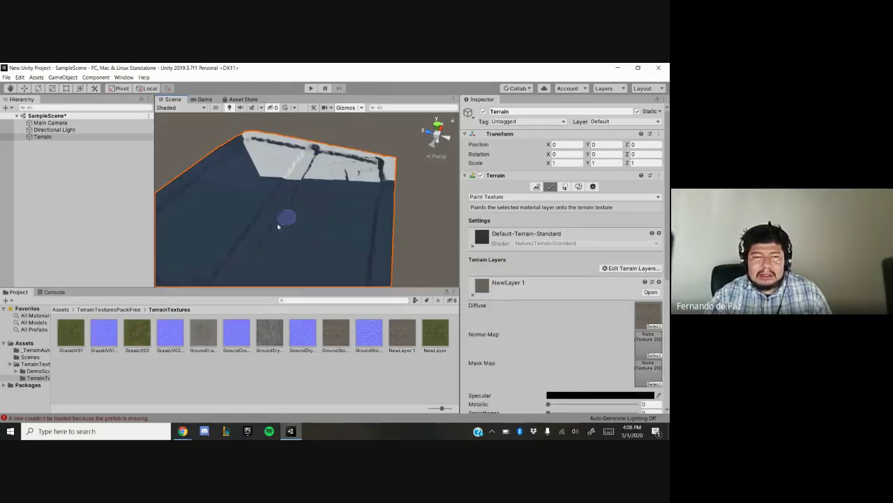
Create a new base terrain layer from the GrassUV01 texture so that it covers the bare terrain.
{"action": "left_click", "coordinate": [658, 269]}
{"action": "left_click", "coordinate": [635, 271]}
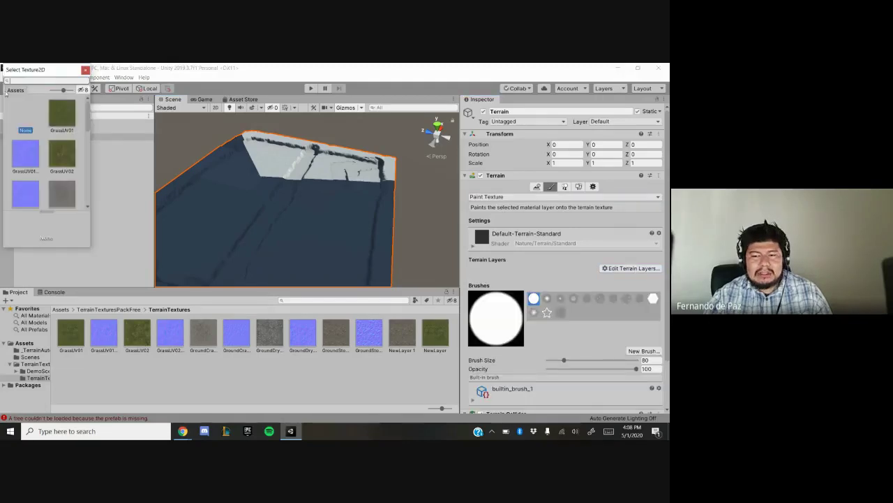
{"action": "double_click", "coordinate": [64, 112]}
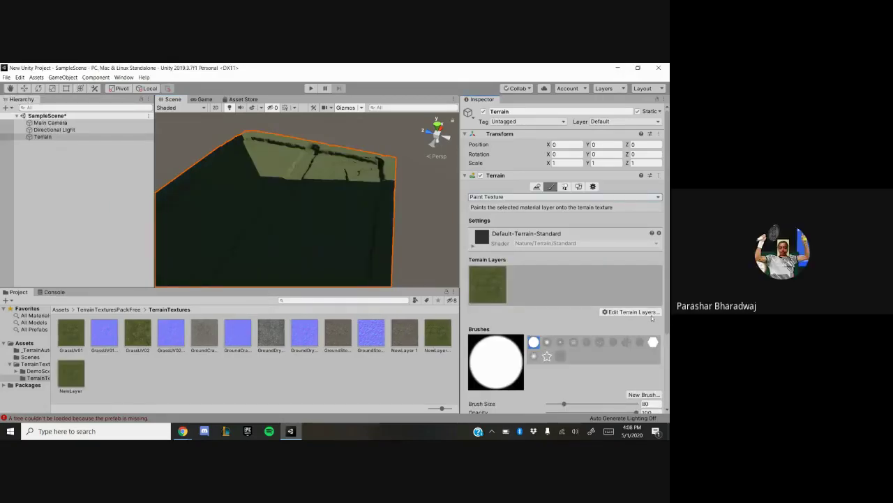
Enable Auto Generate in the scene's lighting settings and close the Lighting window.
{"action": "left_click", "coordinate": [632, 419]}
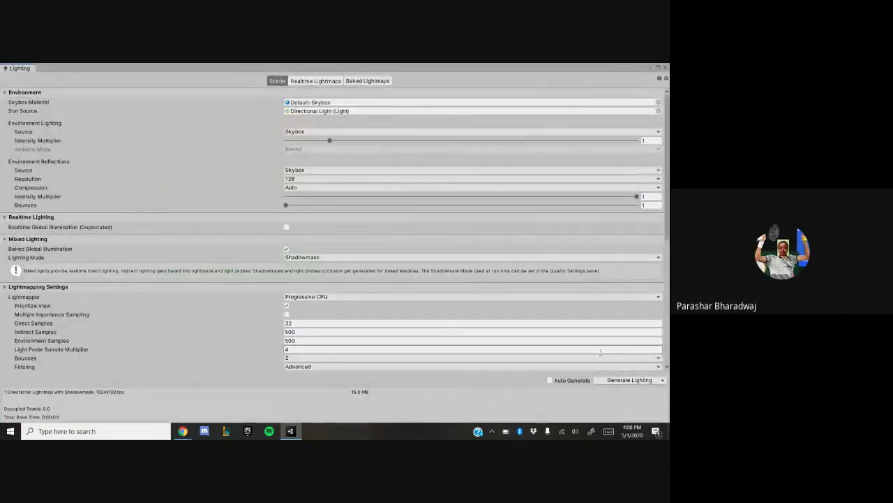
{"action": "left_click", "coordinate": [567, 380]}
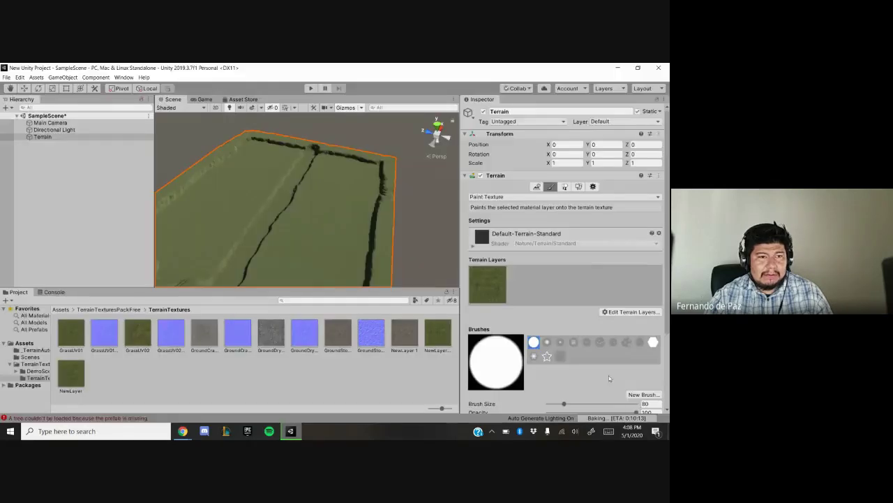
{"action": "left_click", "coordinate": [665, 68]}
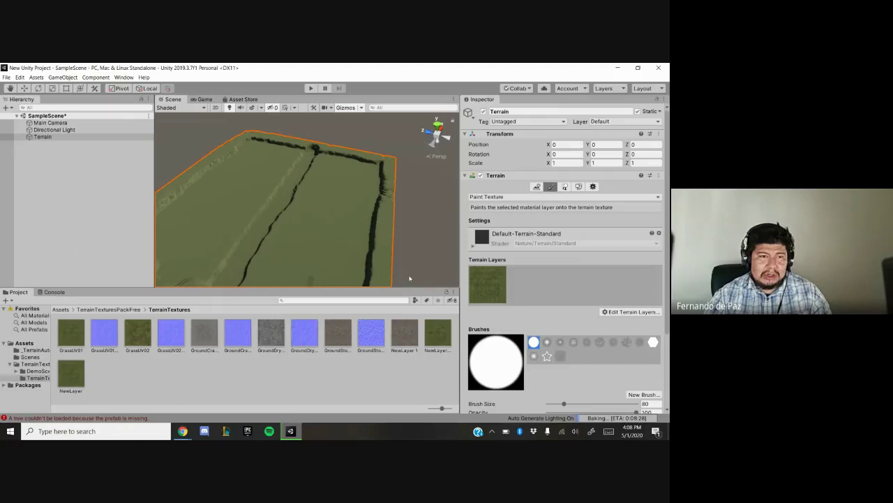
Add another terrain layer from a gray ground texture and select it as the layer to paint.
{"action": "left_click", "coordinate": [631, 311]}
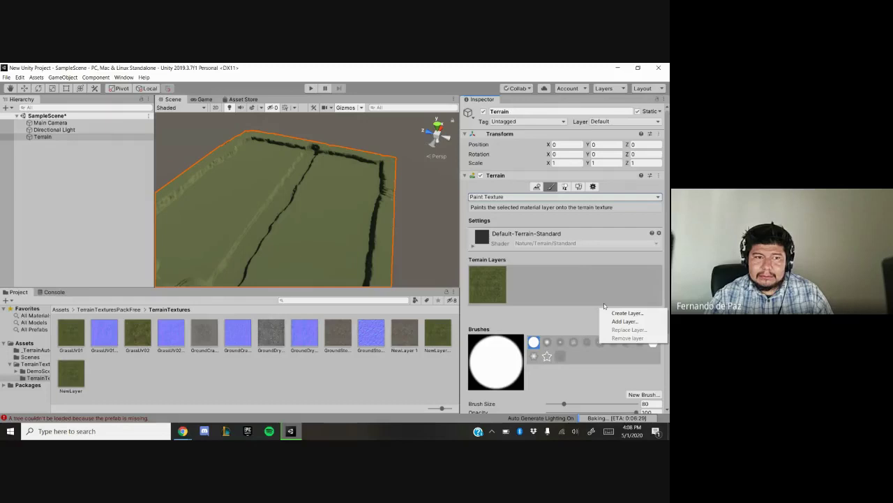
{"action": "left_click", "coordinate": [626, 313]}
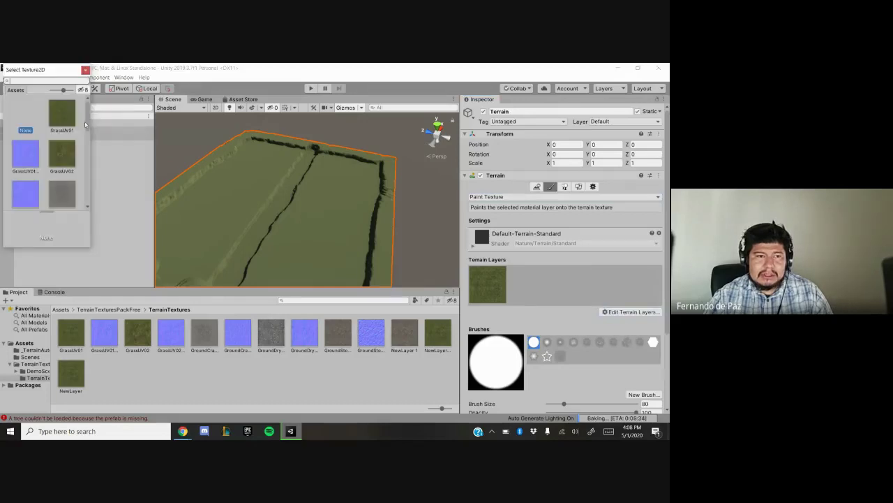
{"action": "scroll", "coordinate": [85, 124], "scroll_direction": "down", "scroll_amount": 2}
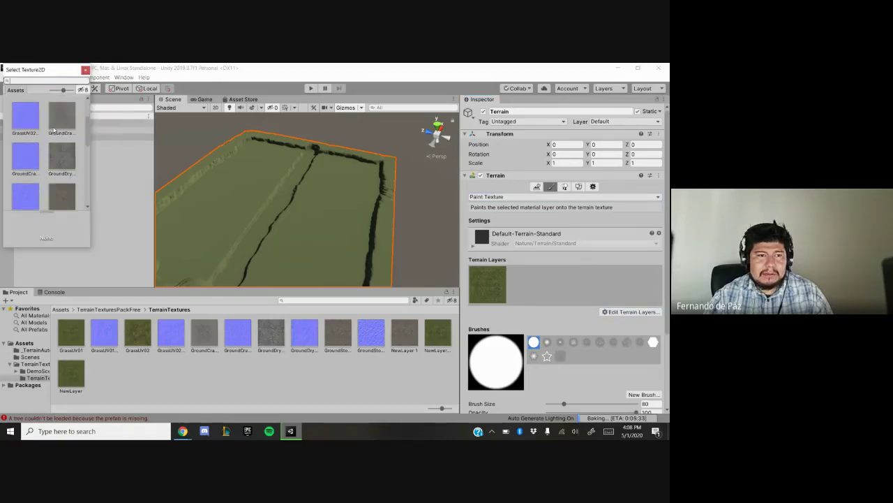
{"action": "double_click", "coordinate": [54, 130]}
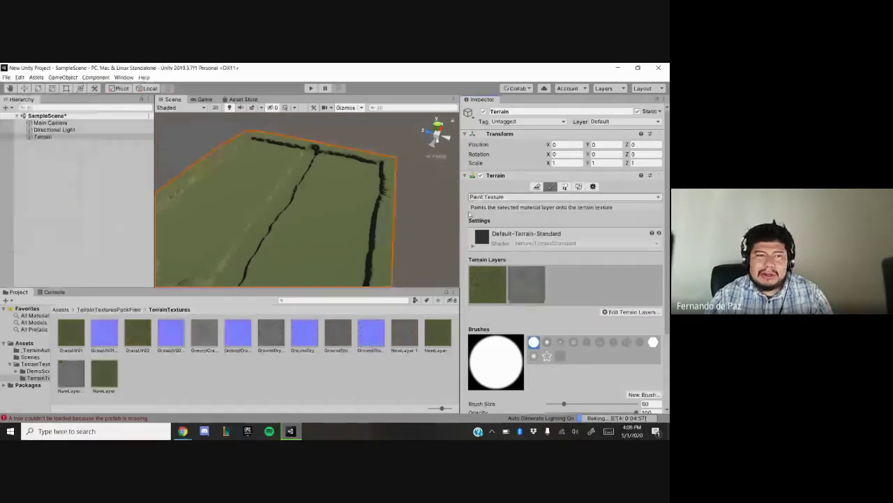
{"action": "left_click", "coordinate": [526, 284]}
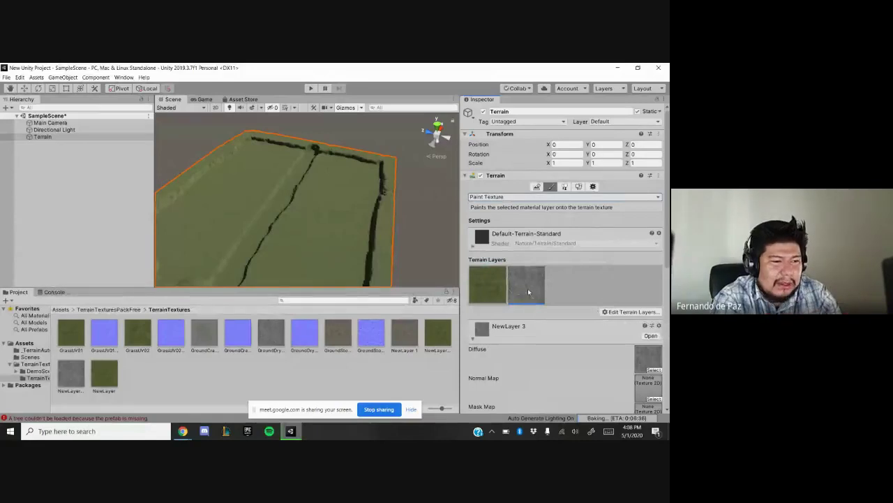
{"action": "scroll", "coordinate": [527, 288], "scroll_direction": "down", "scroll_amount": 3}
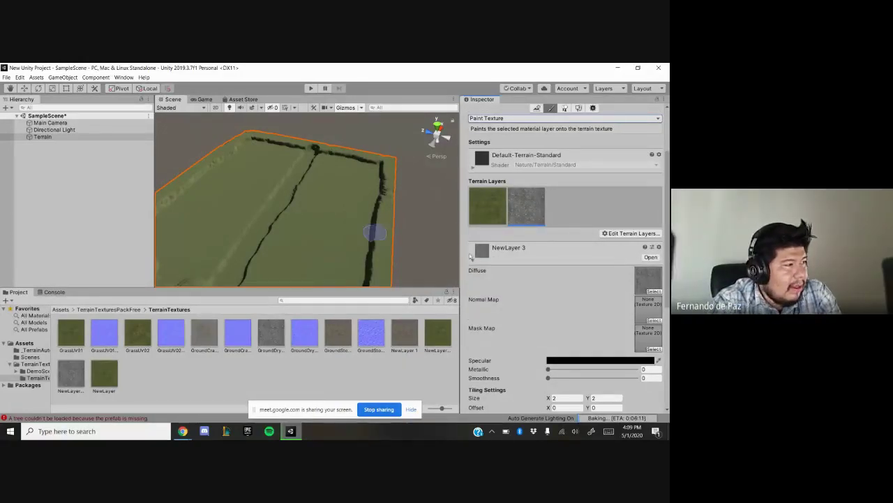
{"action": "scroll", "coordinate": [383, 208], "scroll_direction": "down", "scroll_amount": 1}
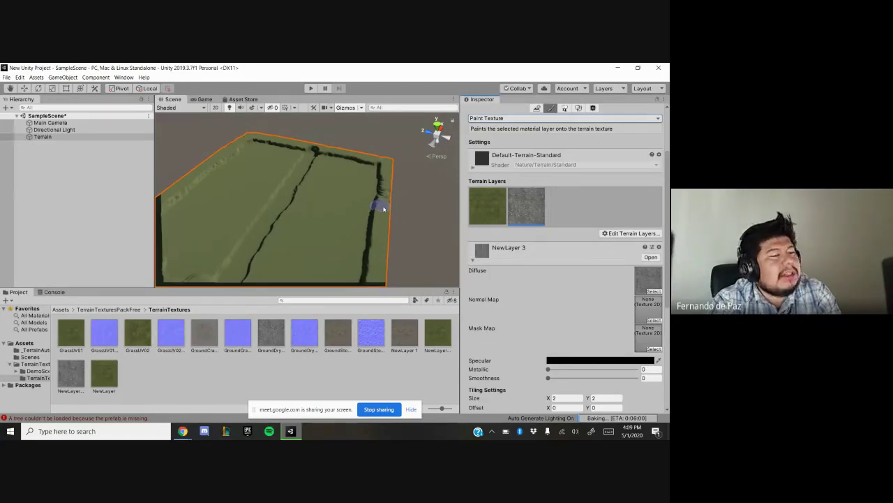
{"action": "left_click_drag", "start_coordinate": [383, 208], "coordinate": [303, 261], "text": "alt"}
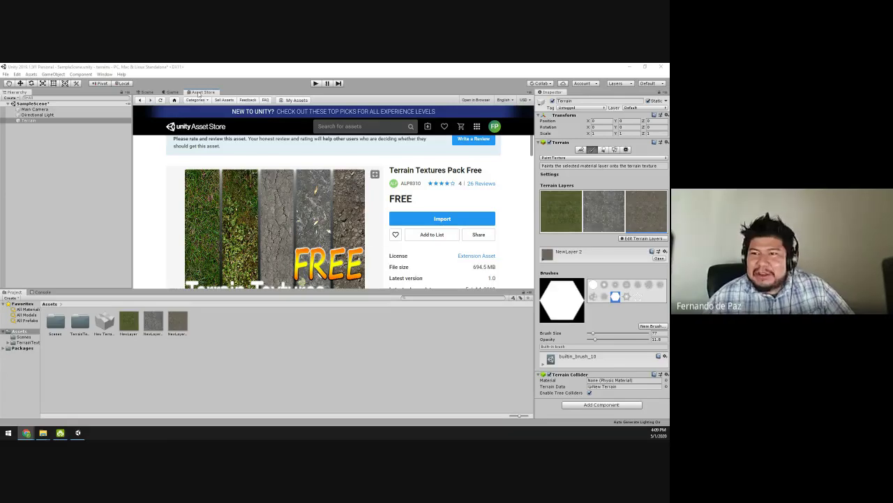
Search the Asset Store for "particles" and sort the results by Price (Low to High).
{"action": "scroll", "coordinate": [290, 181], "scroll_direction": "up", "scroll_amount": 1}
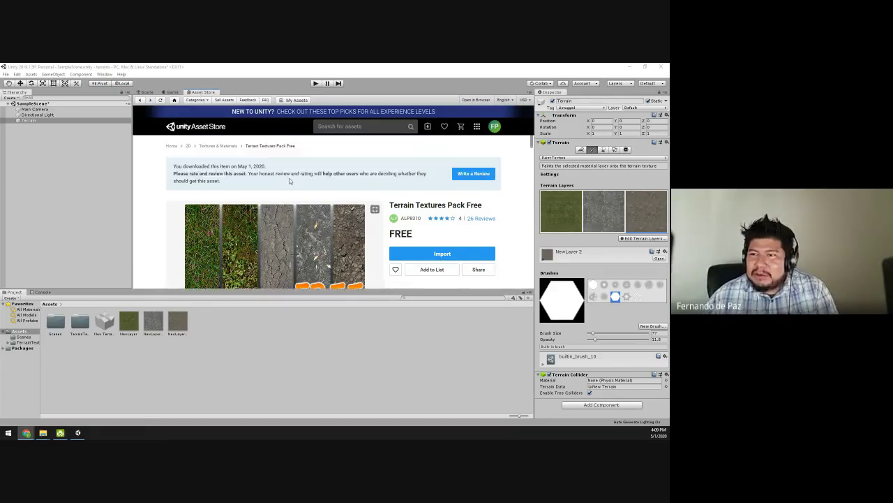
{"action": "left_click", "coordinate": [356, 126]}
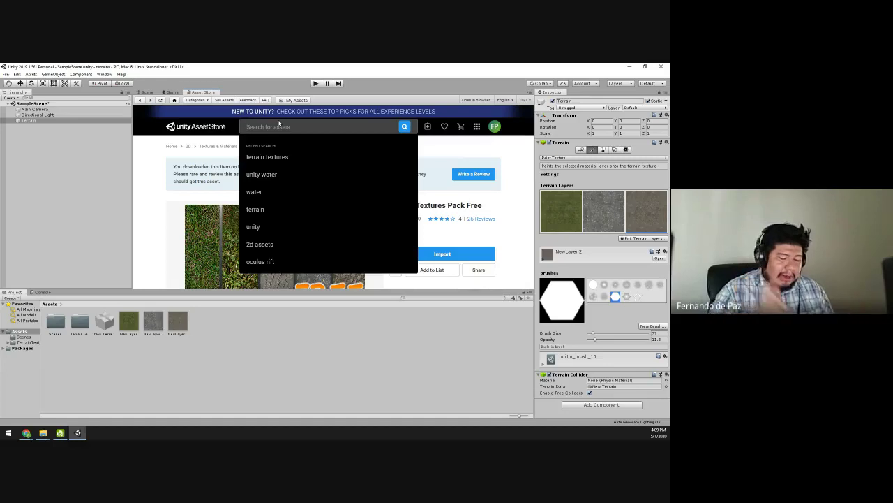
{"action": "type", "text": "pa"}
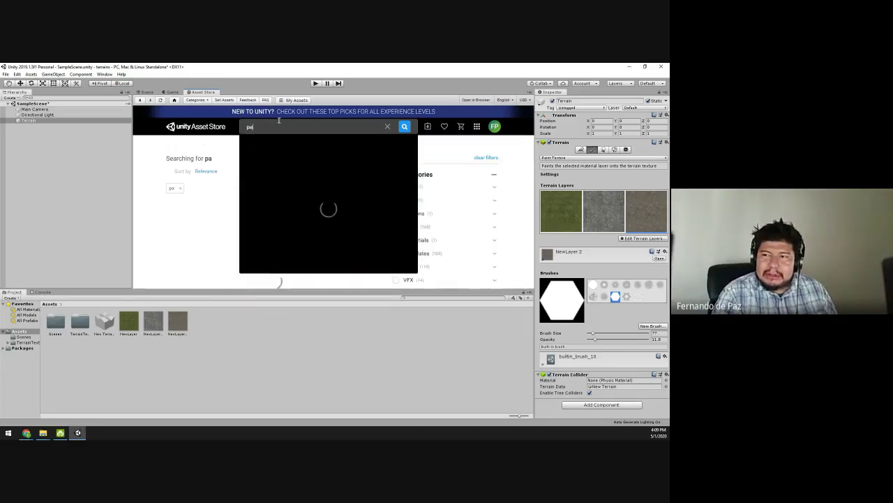
{"action": "type", "text": "rticles"}
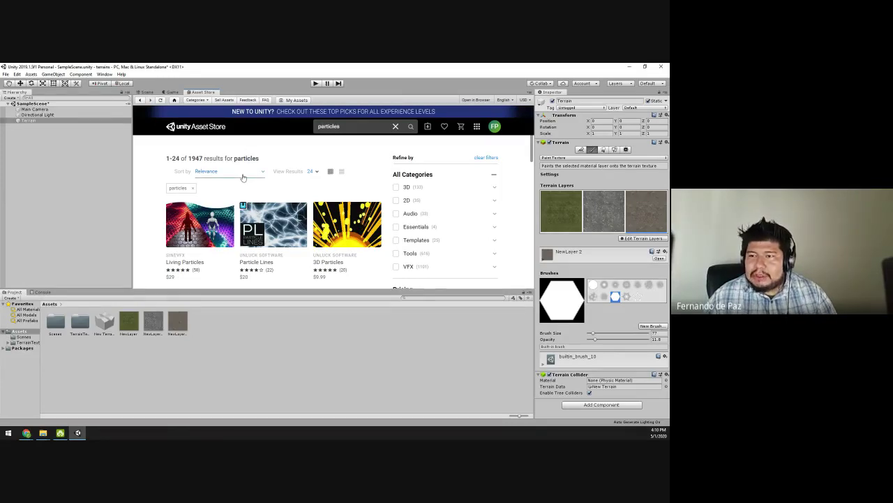
{"action": "left_click", "coordinate": [233, 173]}
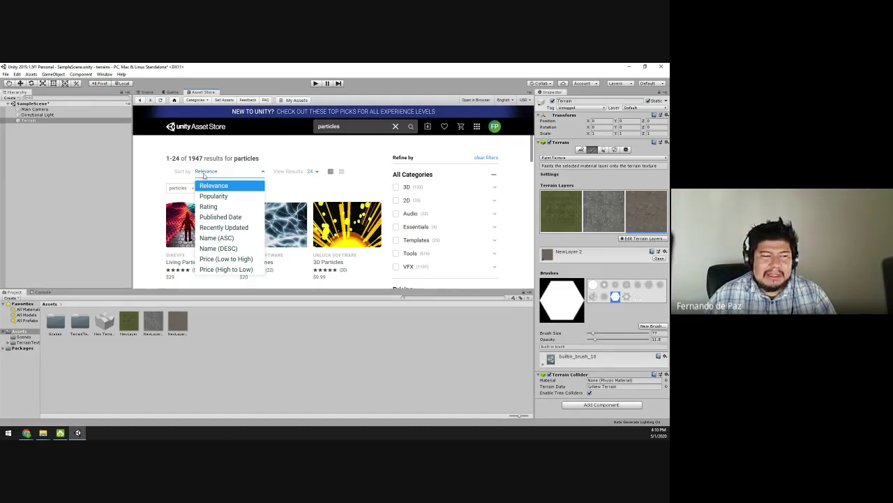
{"action": "left_click", "coordinate": [217, 259]}
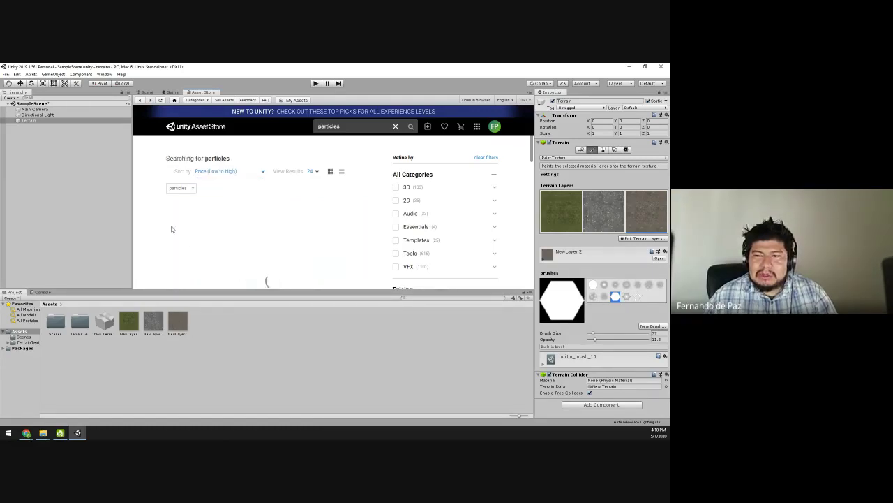
Look through the free particle assets and change the Asset Store search to "unity particles".
{"action": "scroll", "coordinate": [145, 198], "scroll_direction": "down", "scroll_amount": 2}
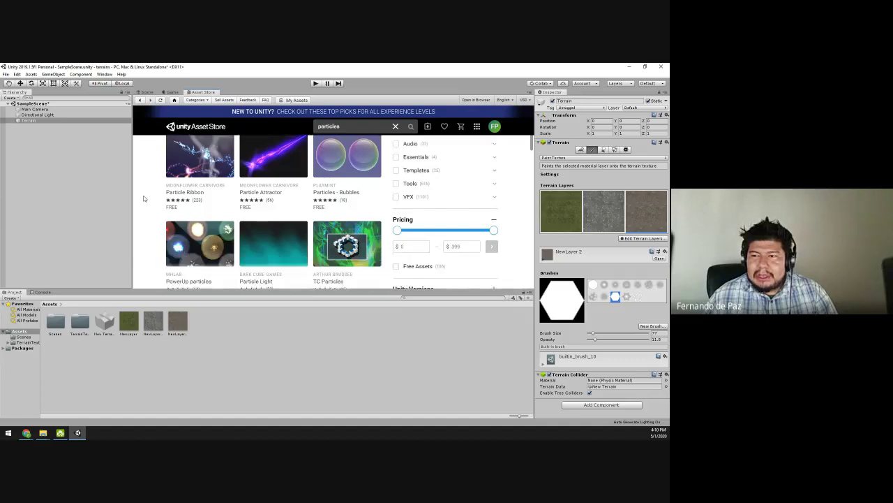
{"action": "scroll", "coordinate": [143, 198], "scroll_direction": "down", "scroll_amount": 6}
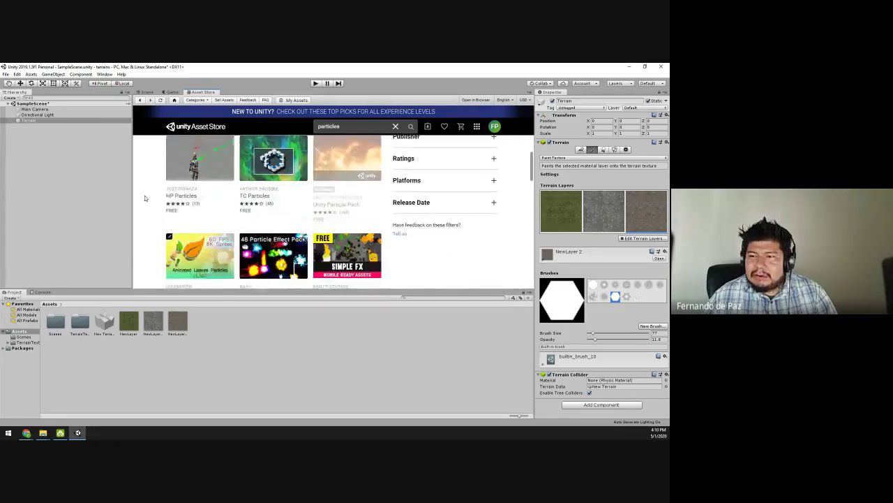
{"action": "scroll", "coordinate": [145, 198], "scroll_direction": "down", "scroll_amount": 4}
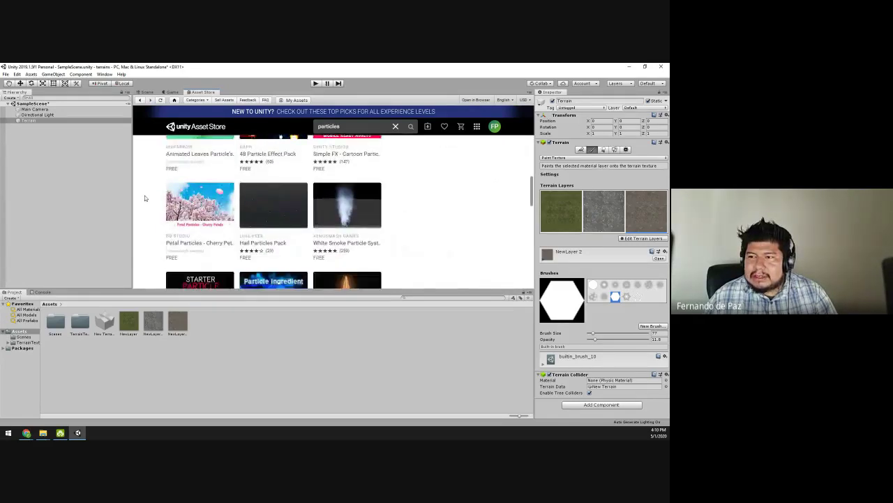
{"action": "scroll", "coordinate": [145, 198], "scroll_direction": "down", "scroll_amount": 7}
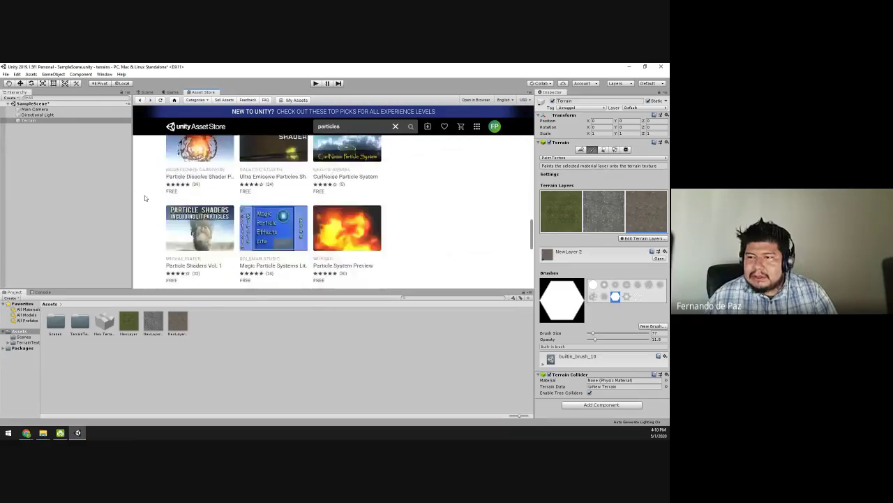
{"action": "scroll", "coordinate": [145, 198], "scroll_direction": "down", "scroll_amount": 2}
{"action": "scroll", "coordinate": [144, 198], "scroll_direction": "up", "scroll_amount": 15}
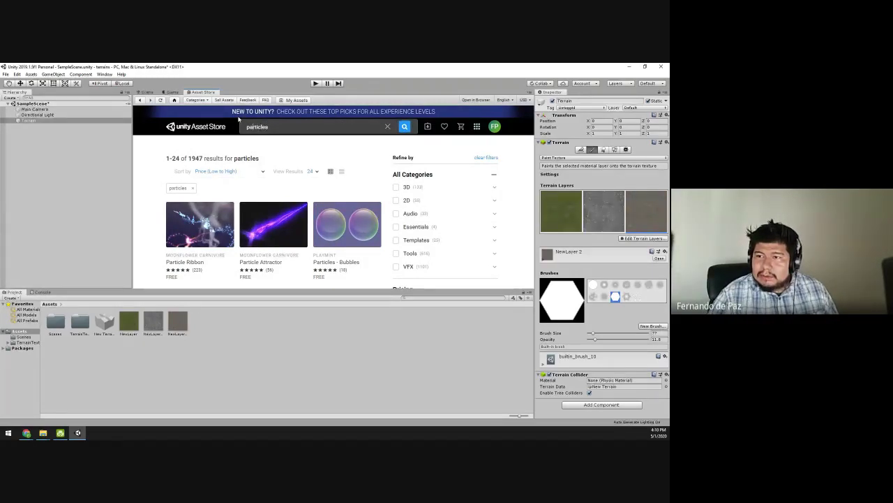
{"action": "type", "text": "unity"}
{"action": "key", "text": "Return"}
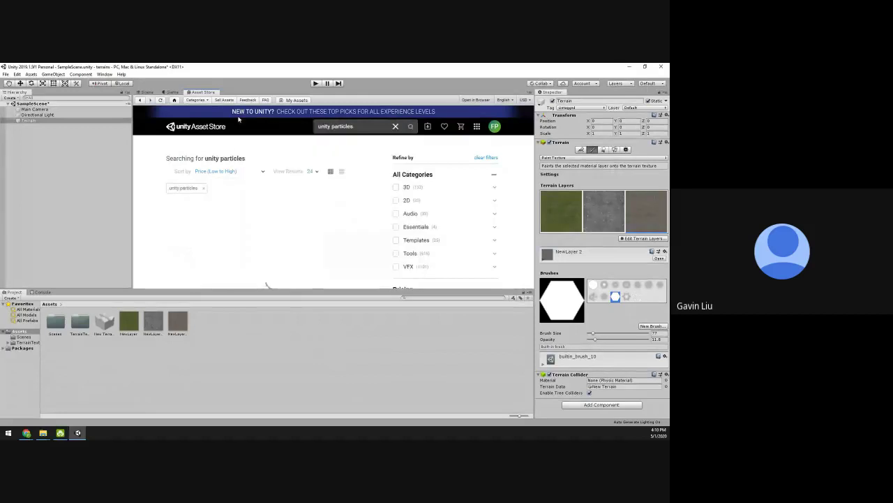
Open Unity Particle Pack 5.x from the Asset Store results and import all of its package contents into the project.
{"action": "scroll", "coordinate": [151, 179], "scroll_direction": "down", "scroll_amount": 1}
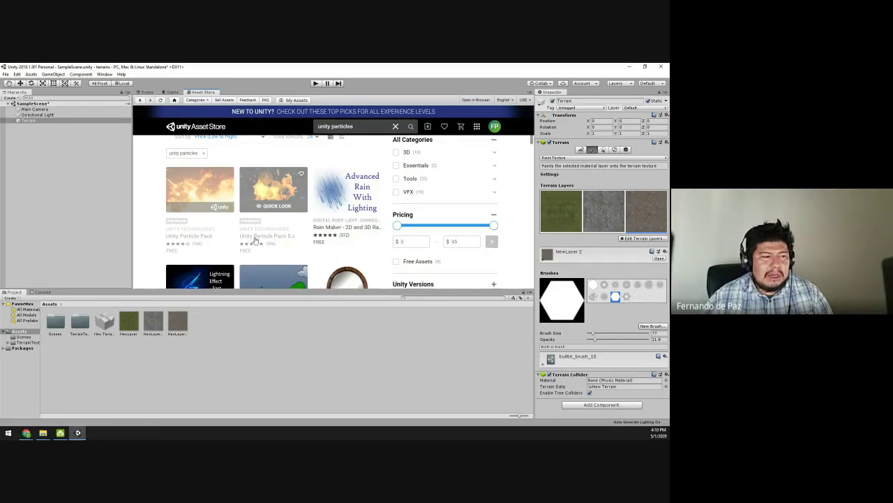
{"action": "left_click", "coordinate": [278, 181]}
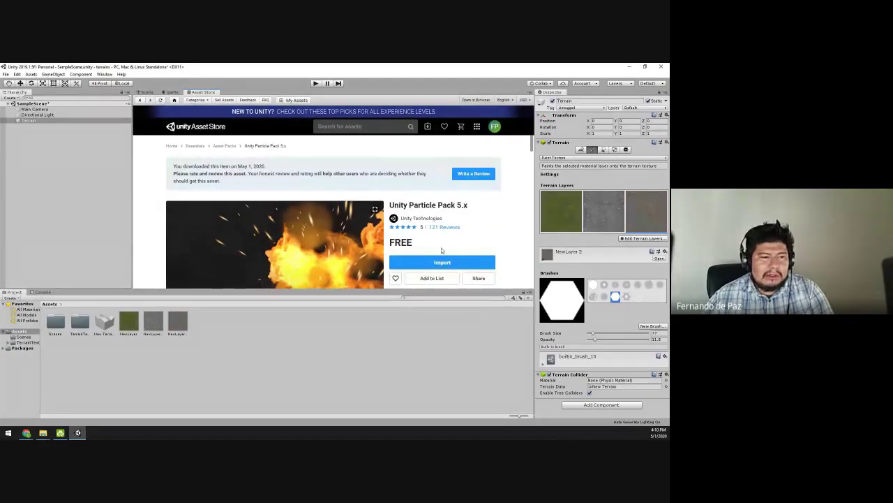
{"action": "left_click", "coordinate": [442, 262]}
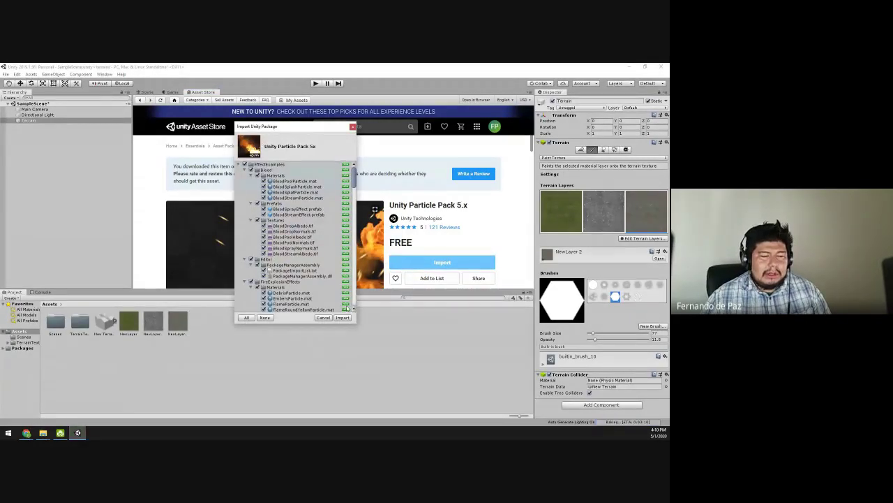
{"action": "left_click", "coordinate": [342, 318]}
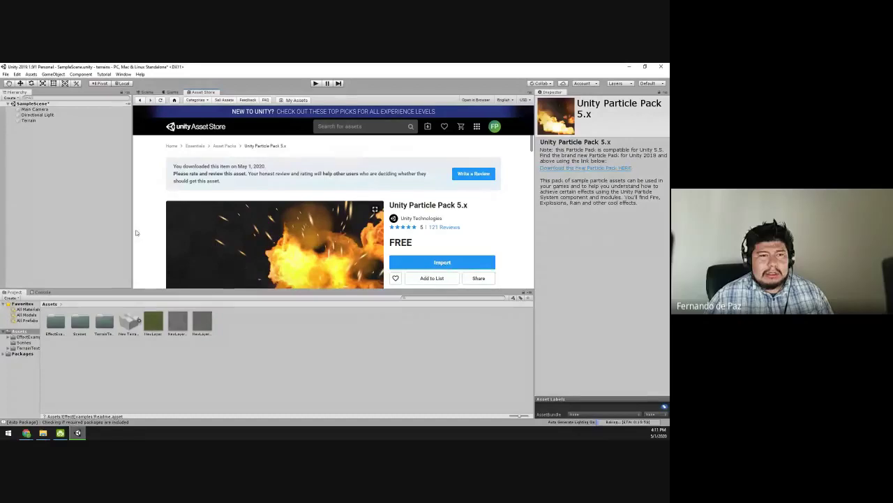
Check the installed Unity version in the About Unity information and close it.
{"action": "left_click", "coordinate": [140, 73]}
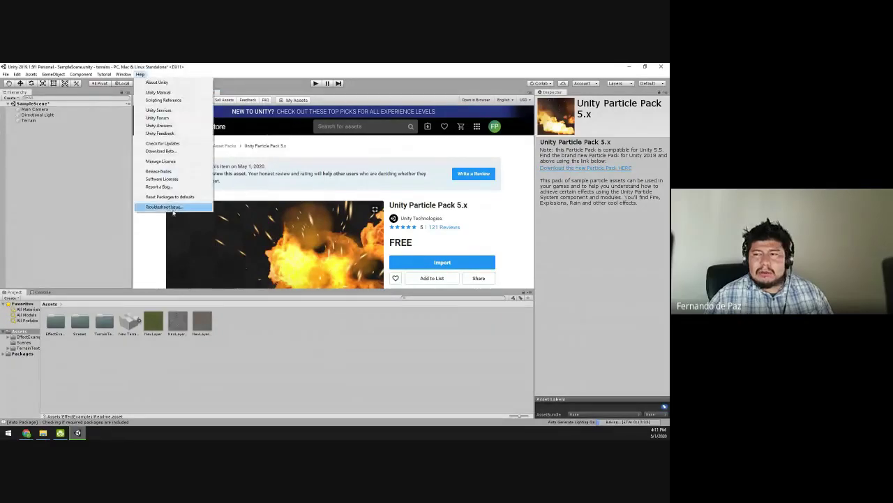
{"action": "left_click", "coordinate": [182, 86]}
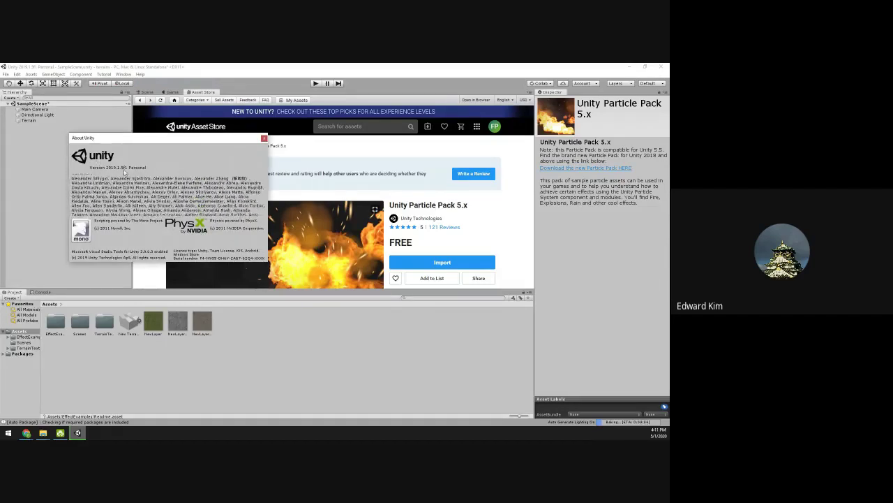
{"action": "left_click", "coordinate": [264, 137]}
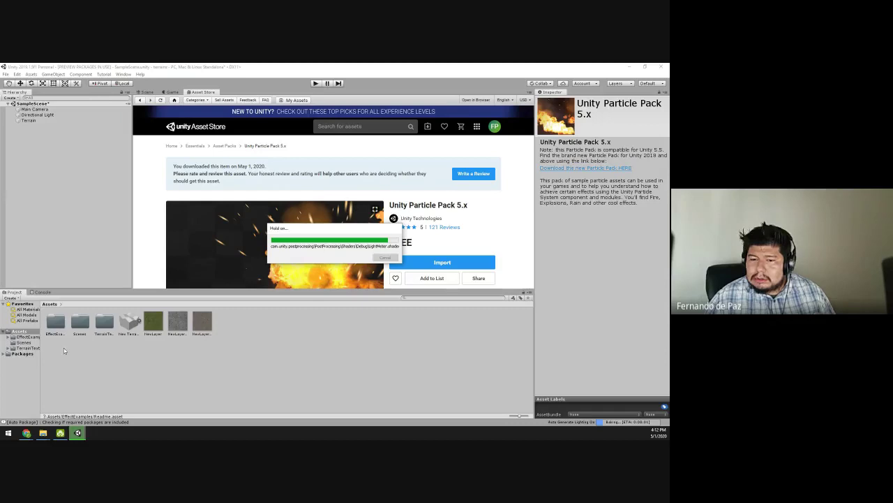
Switch to Chrome, search the web for "unity store" and open the Unity Asset Store website.
{"action": "mouse_move", "coordinate": [25, 433]}
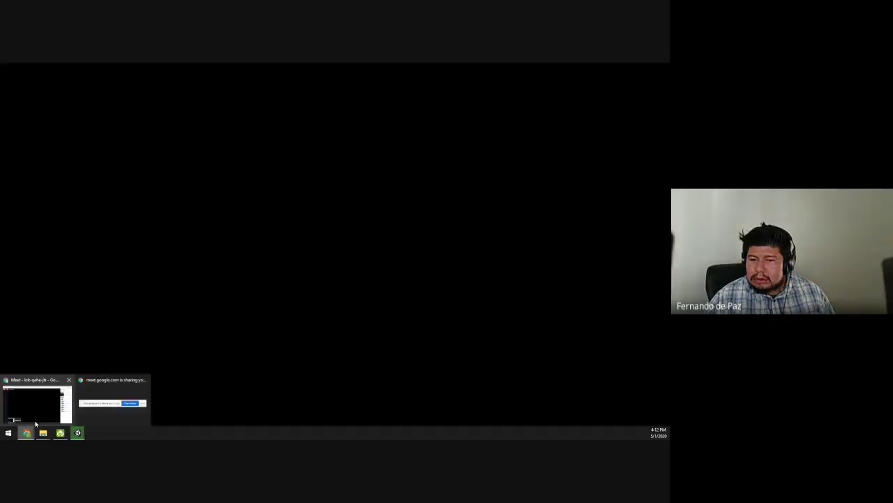
{"action": "left_click", "coordinate": [2, 399]}
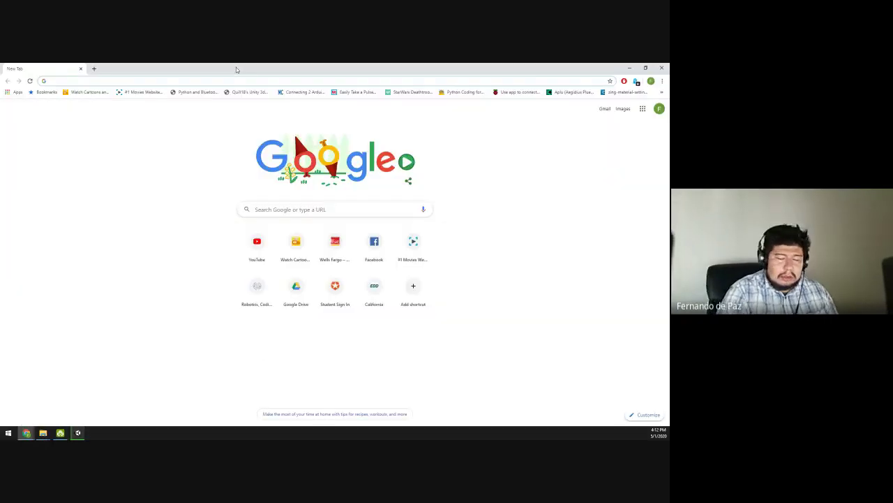
{"action": "type", "text": "unity s"}
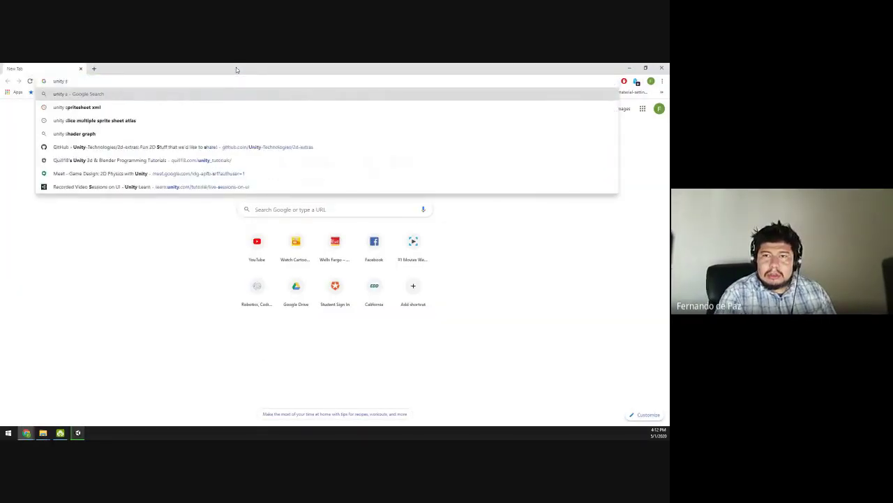
{"action": "type", "text": "tore"}
{"action": "key", "text": "Return"}
{"action": "left_click", "coordinate": [84, 162]}
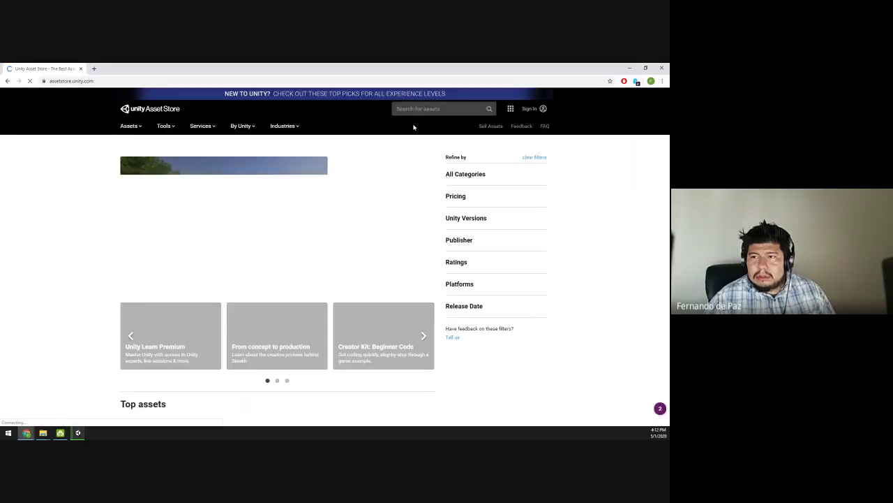
Search the Asset Store website for "particle unity".
{"action": "left_click", "coordinate": [420, 110]}
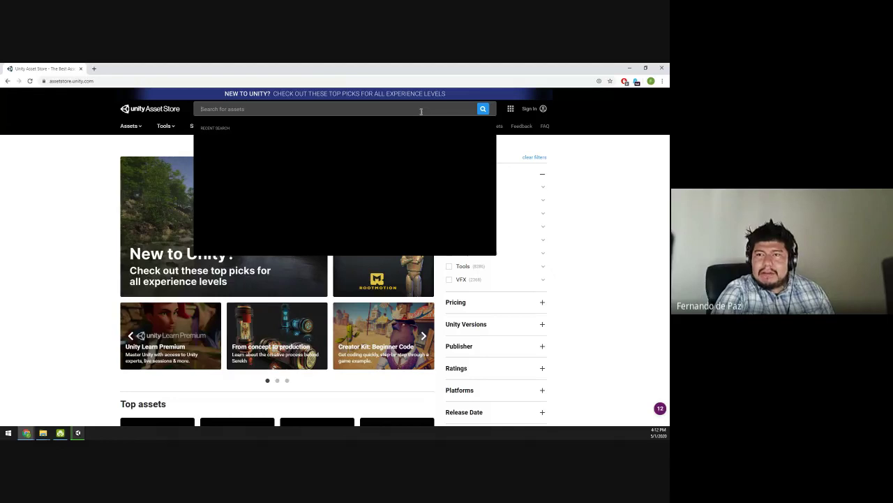
{"action": "type", "text": "part"}
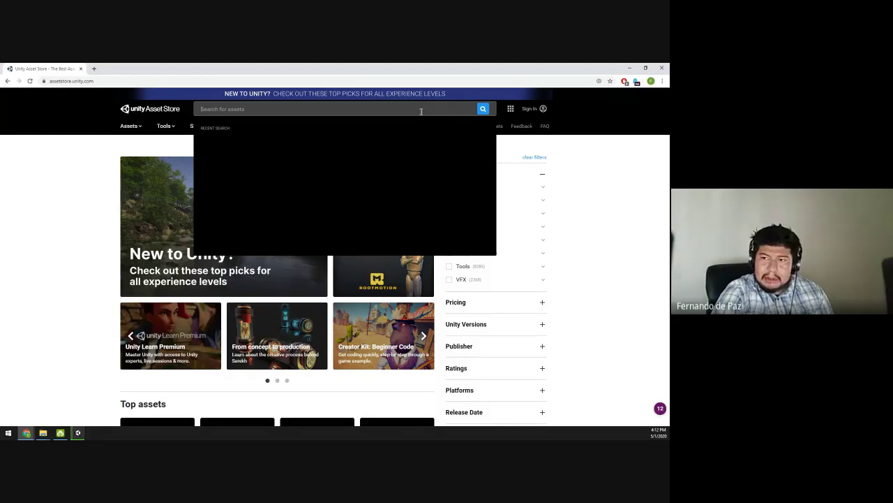
{"action": "key", "text": "Return"}
{"action": "type", "text": "icle "}
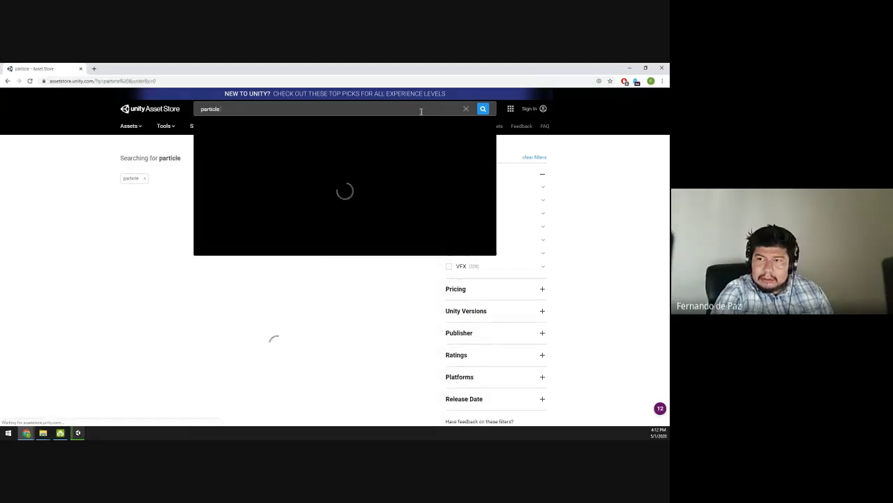
{"action": "type", "text": "unity"}
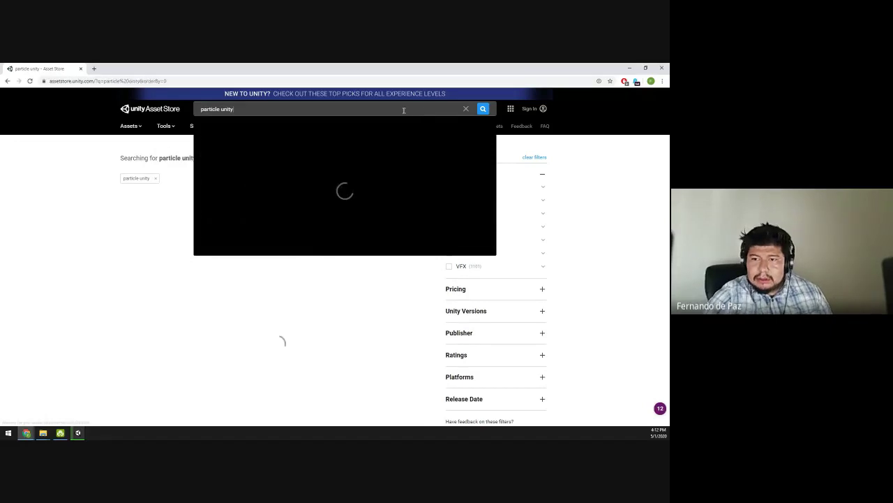
{"action": "key", "text": "Return"}
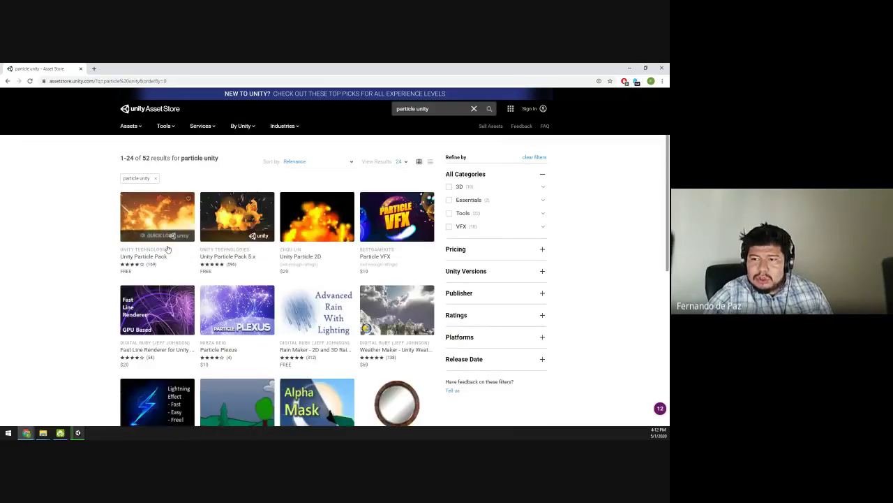
Open the Unity Particle Pack 5.x page and request adding it to My Assets, signing in with the saved Unity ID credentials.
{"action": "left_click", "coordinate": [222, 236]}
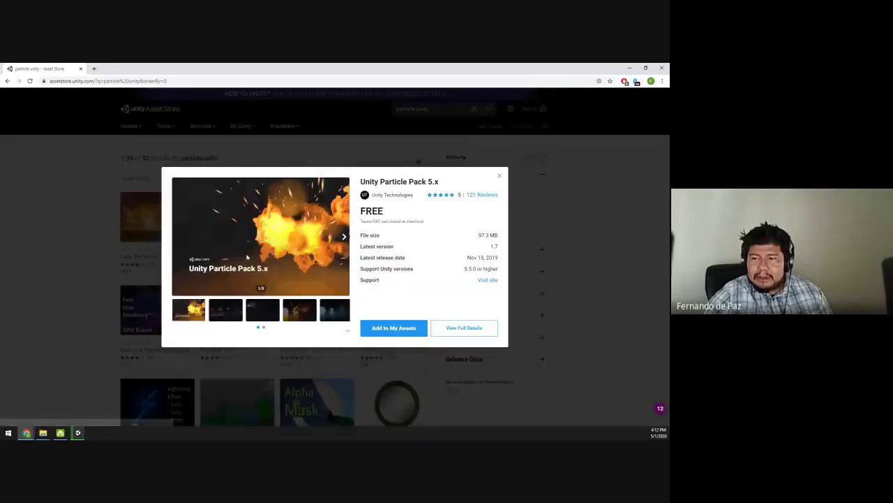
{"action": "left_click", "coordinate": [102, 261]}
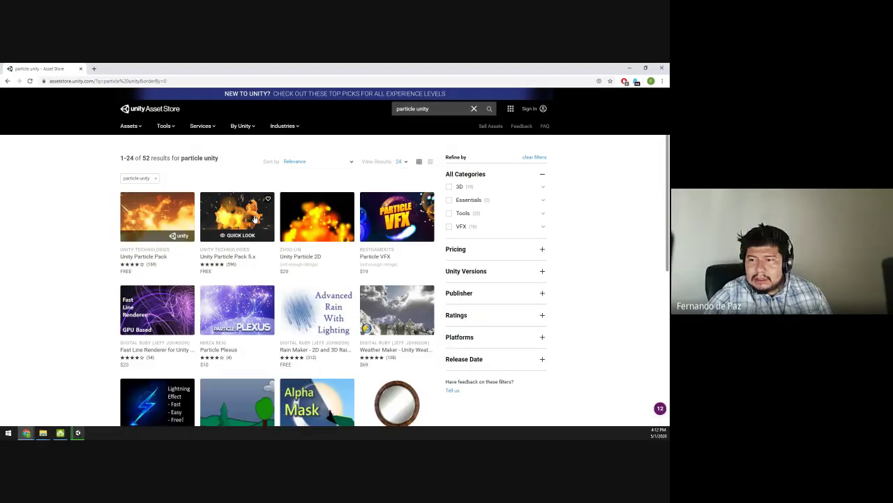
{"action": "left_click", "coordinate": [254, 219]}
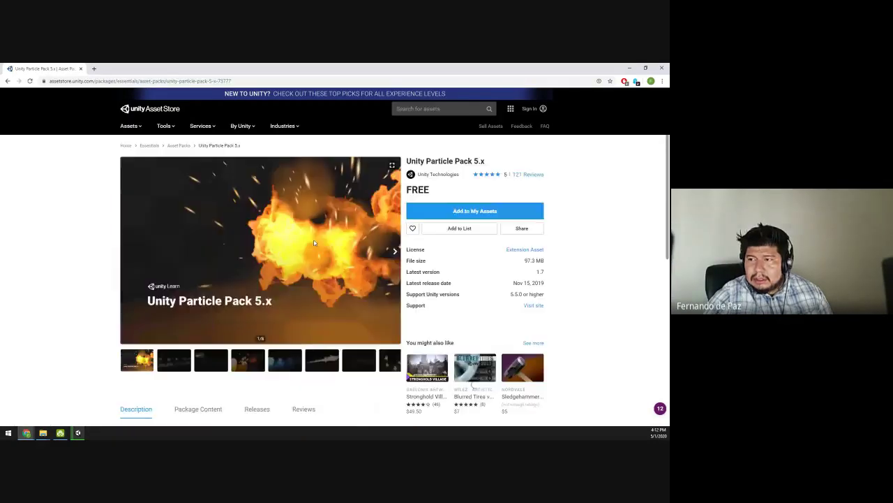
{"action": "left_click", "coordinate": [458, 210]}
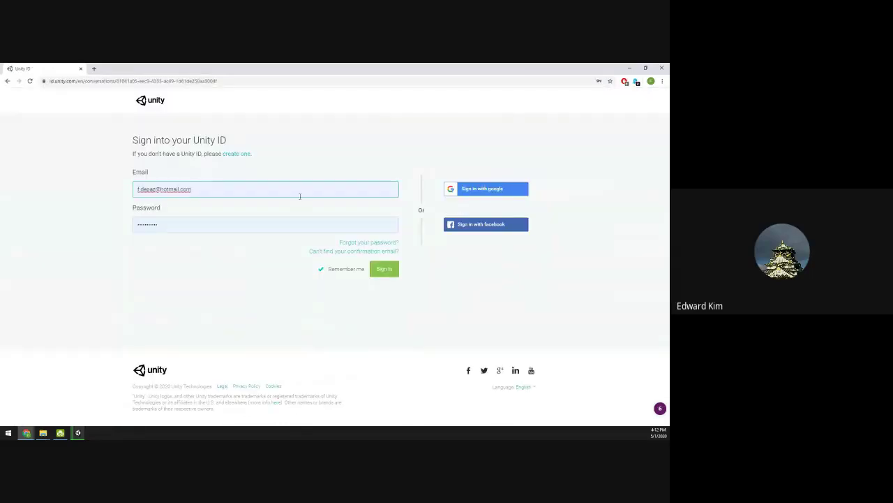
{"action": "left_click", "coordinate": [388, 271]}
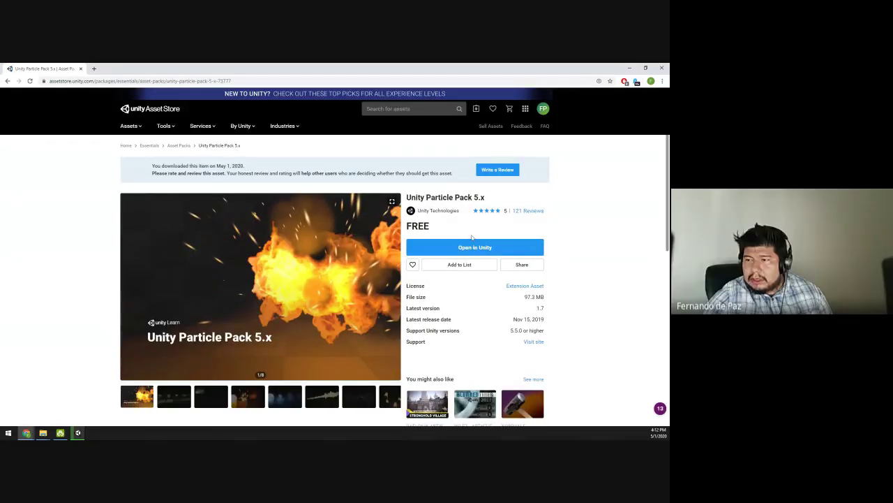
Open Unity Particle Pack 5.x in Unity from its store page, allow the external link, and bring up the editor.
{"action": "left_click", "coordinate": [472, 244]}
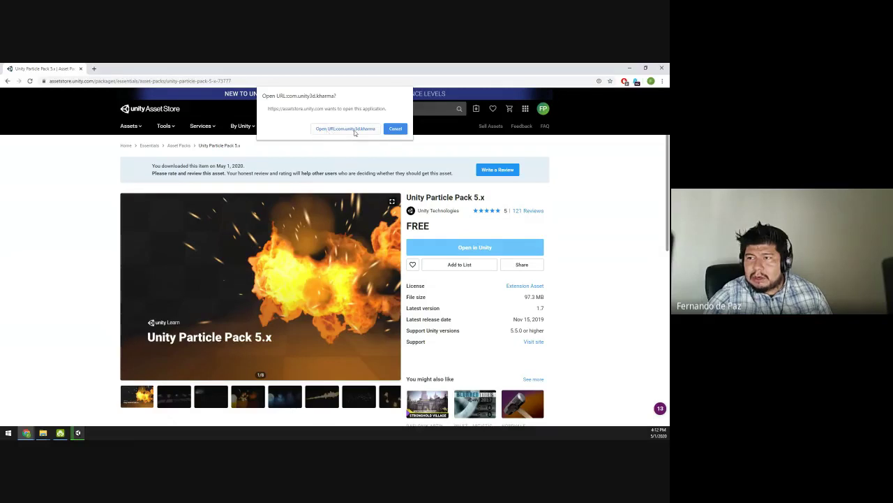
{"action": "left_click", "coordinate": [354, 132]}
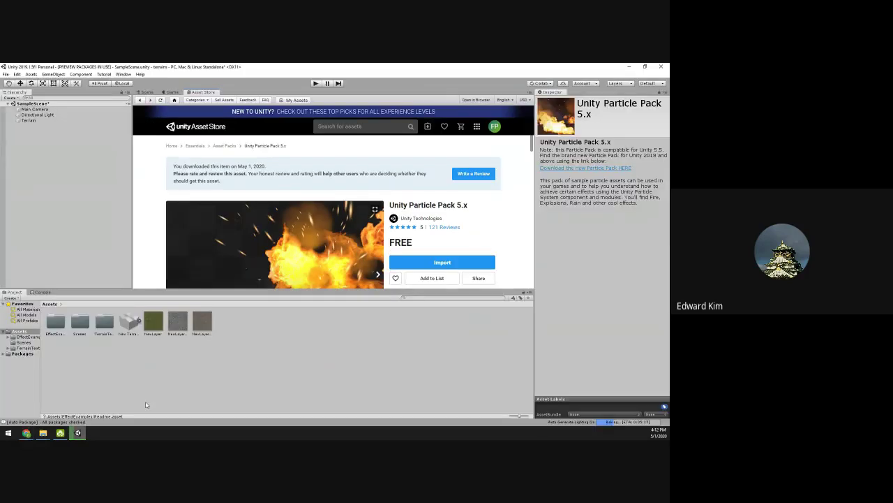
{"action": "left_click", "coordinate": [629, 67]}
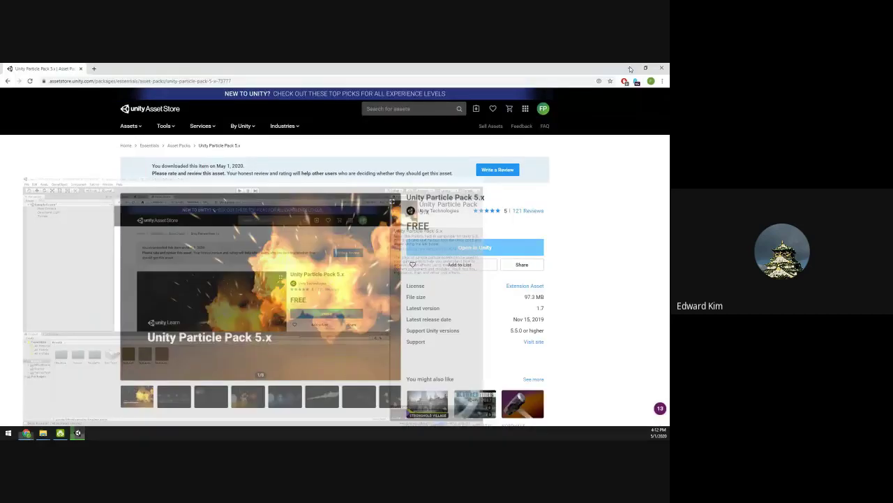
{"action": "left_click", "coordinate": [78, 433]}
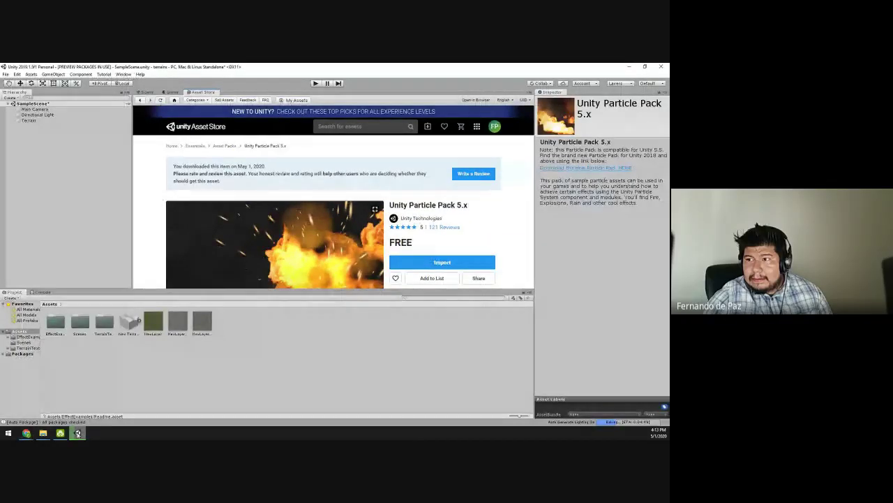
Return to Chrome and go back through the page history to the "particle unity" search results.
{"action": "left_click", "coordinate": [78, 433]}
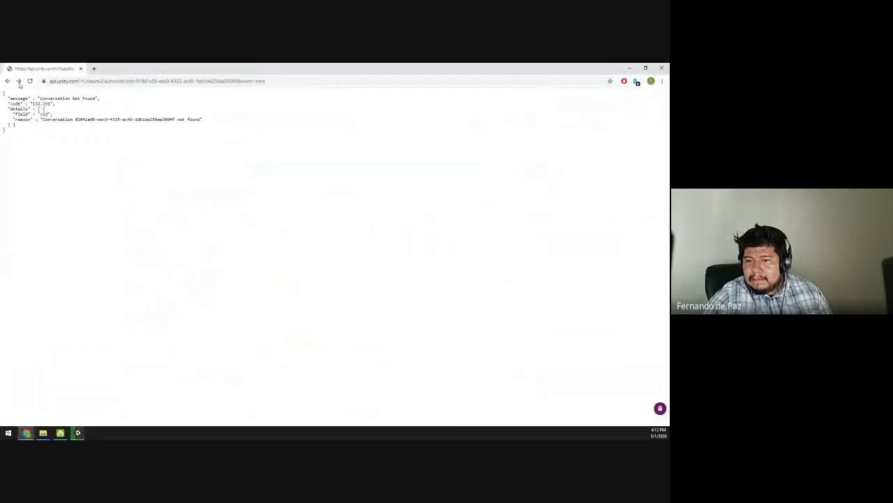
{"action": "left_click", "coordinate": [16, 83]}
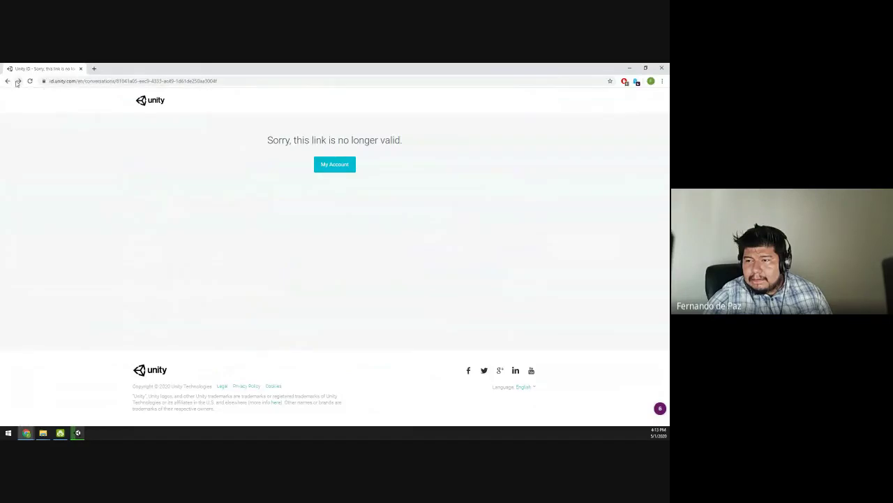
{"action": "left_click", "coordinate": [17, 82]}
{"action": "left_click", "coordinate": [17, 83]}
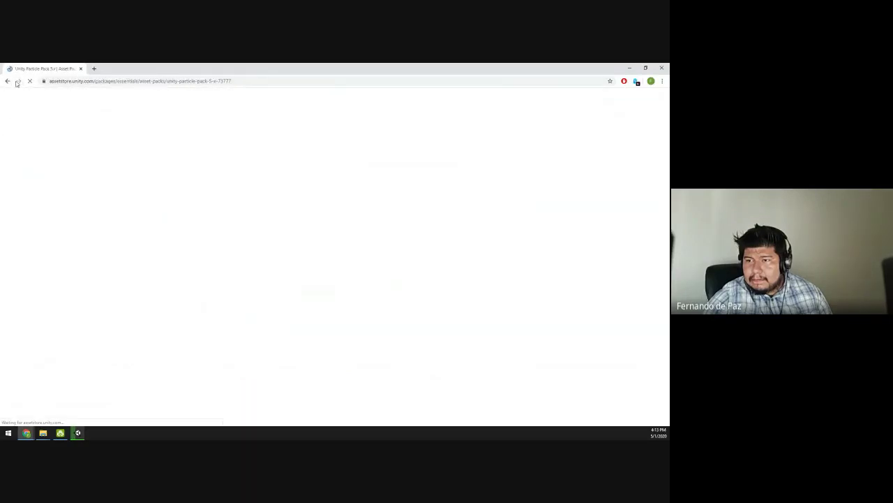
{"action": "right_click", "coordinate": [17, 83]}
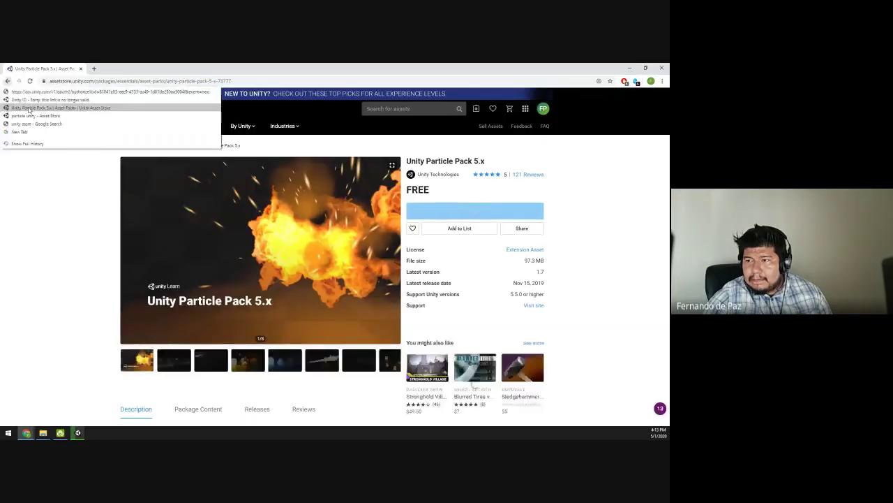
{"action": "left_click", "coordinate": [42, 99]}
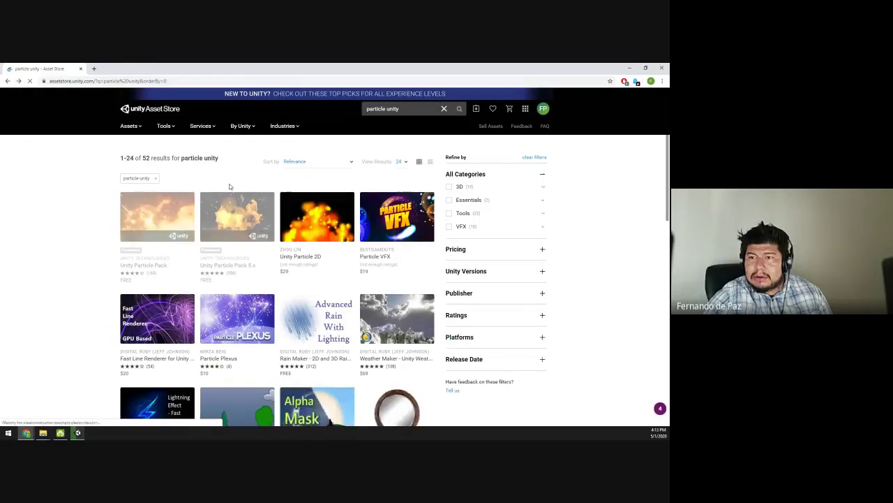
Open the Unity Particle Pack page from the results, request opening the pack in Unity, and close the link prompt.
{"action": "left_click", "coordinate": [157, 222]}
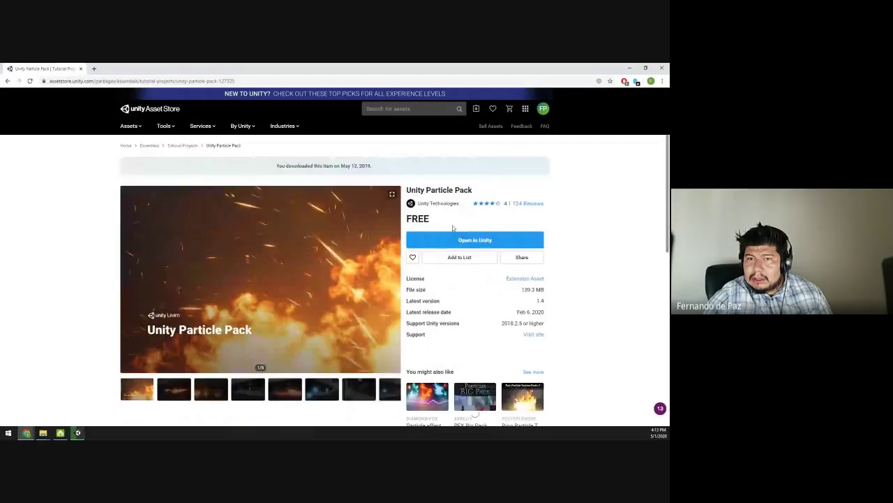
{"action": "left_click", "coordinate": [460, 240]}
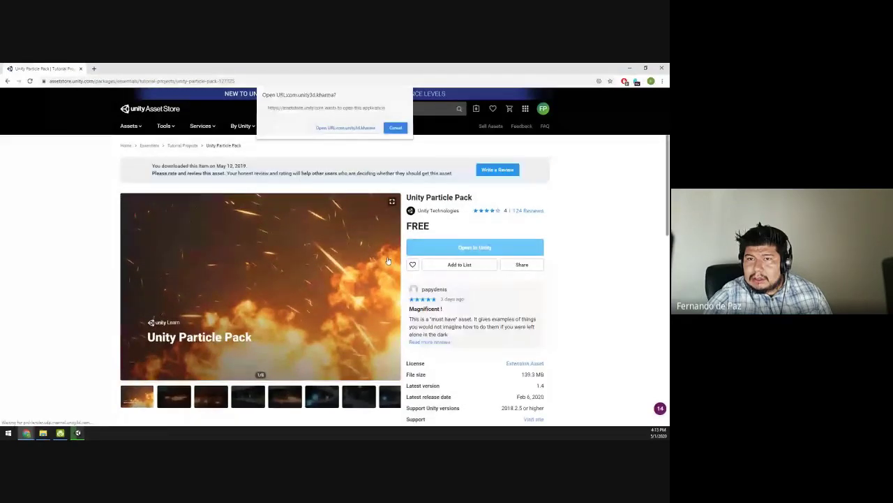
{"action": "key", "text": "Escape"}
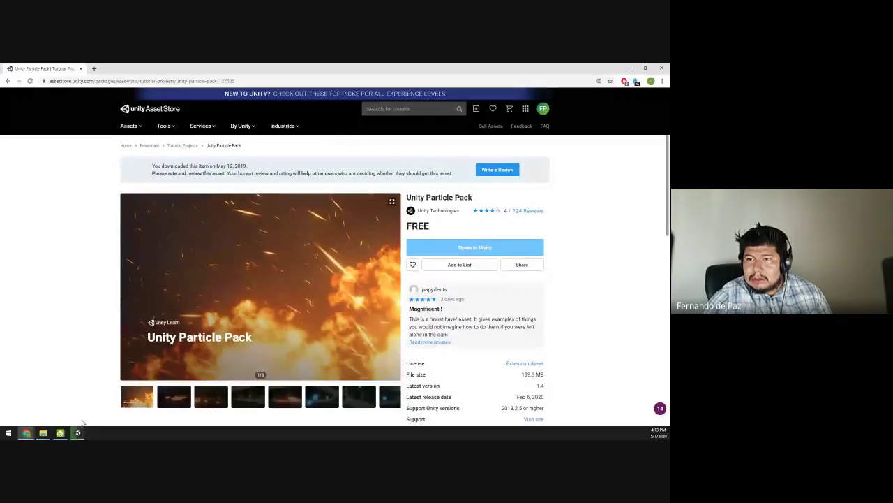
Check the Unity editor, move its window aside, and request opening Unity Particle Pack in Unity from the Chrome store page again.
{"action": "left_click", "coordinate": [78, 433]}
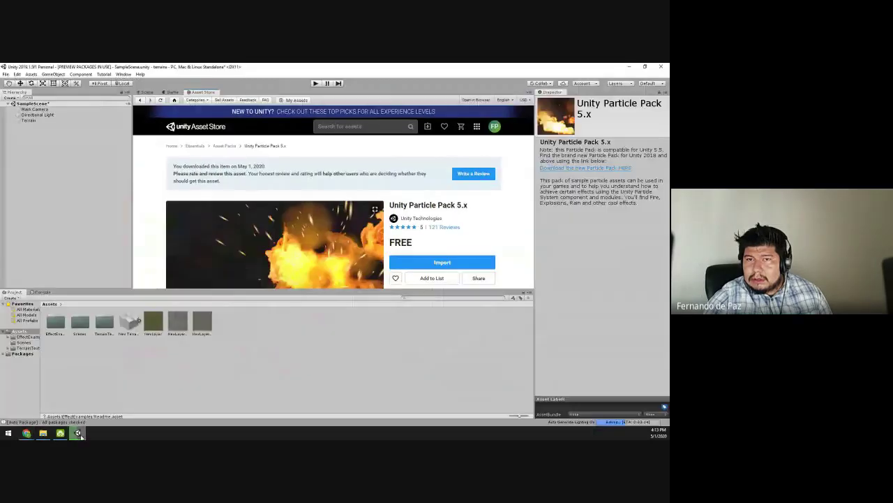
{"action": "left_click_drag", "start_coordinate": [311, 66], "coordinate": [2, 119]}
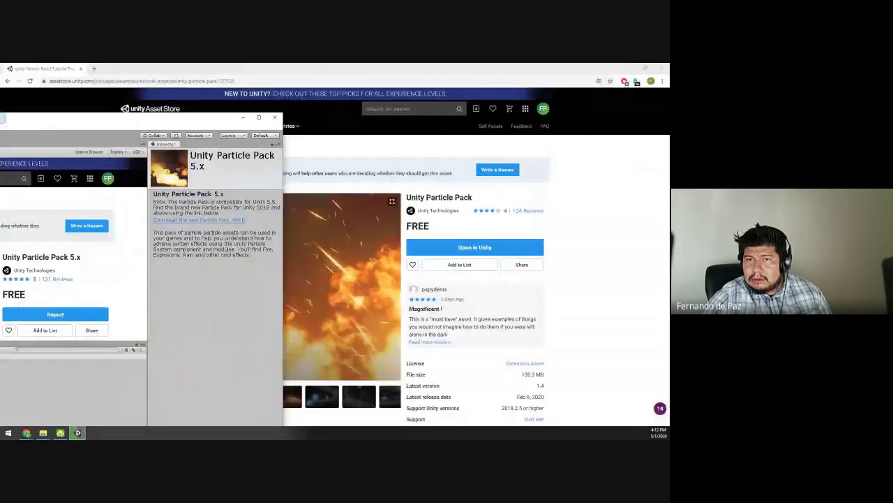
{"action": "left_click", "coordinate": [475, 247]}
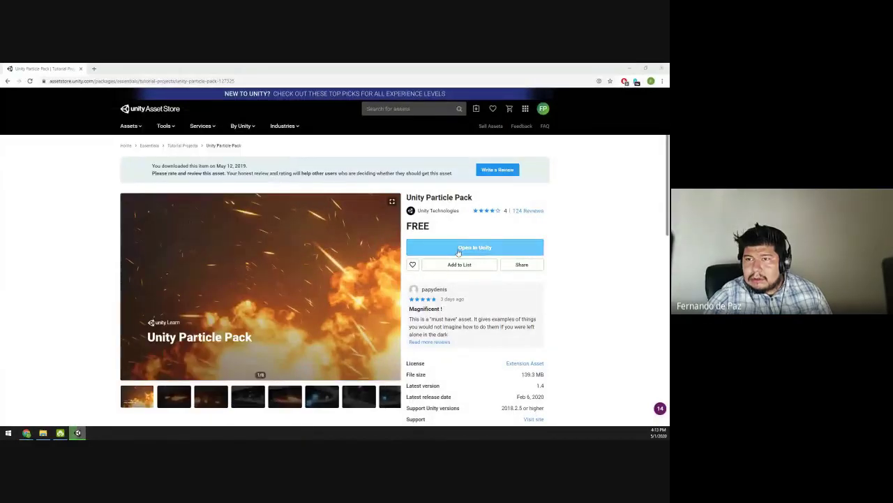
{"action": "left_click", "coordinate": [354, 131]}
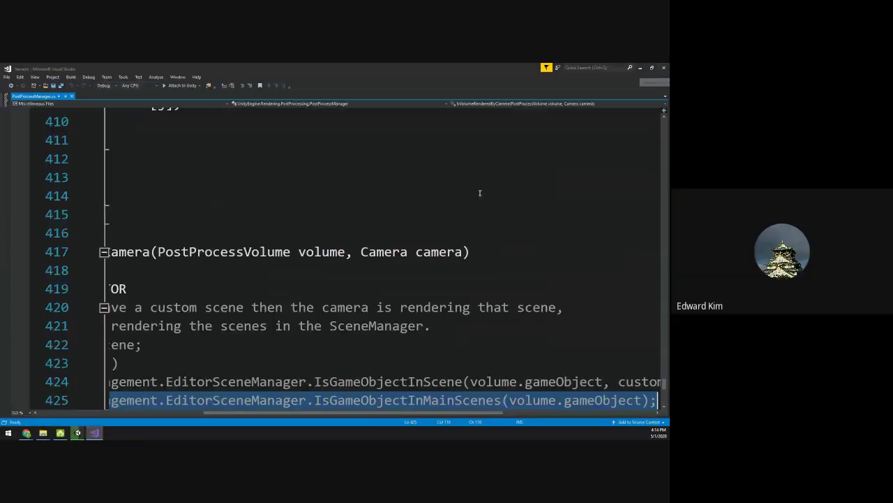
Leave the PostProcessManager script in Visual Studio and switch back to the Unity editor.
{"action": "key", "text": "ctrl+e"}
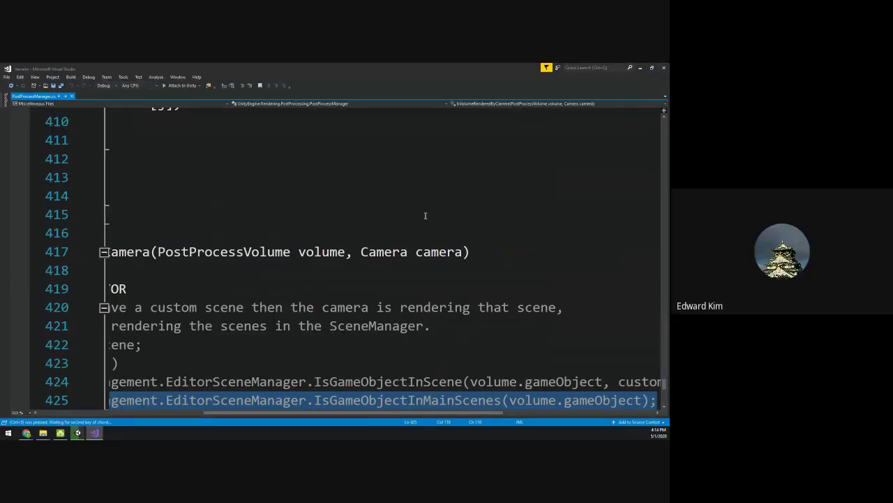
{"action": "left_click", "coordinate": [426, 216]}
{"action": "key", "text": "ctrl+f"}
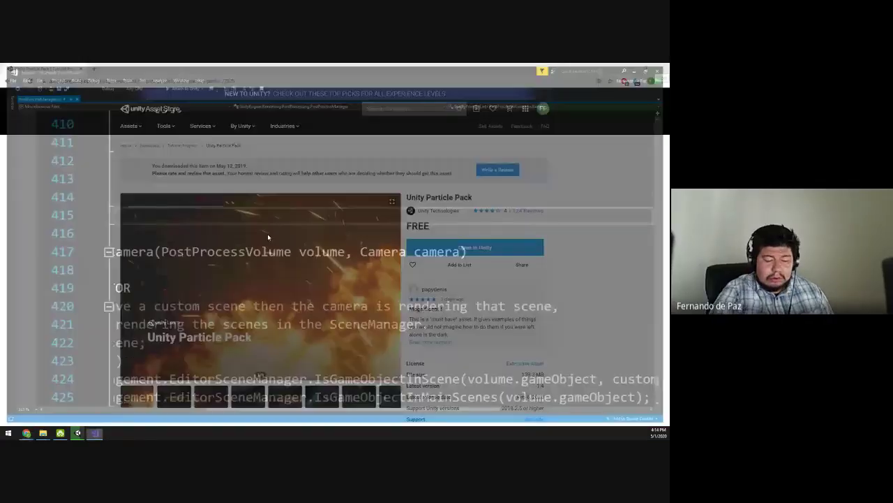
{"action": "key", "text": "alt+Tab"}
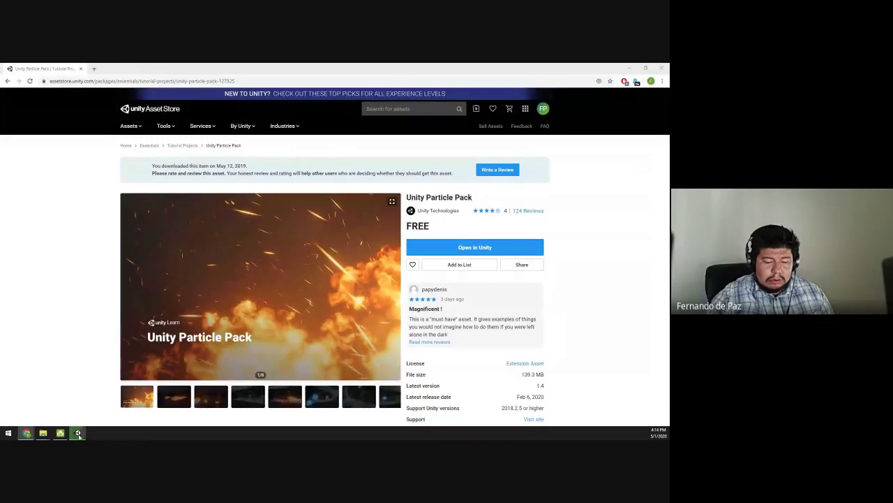
{"action": "key", "text": "alt+Tab"}
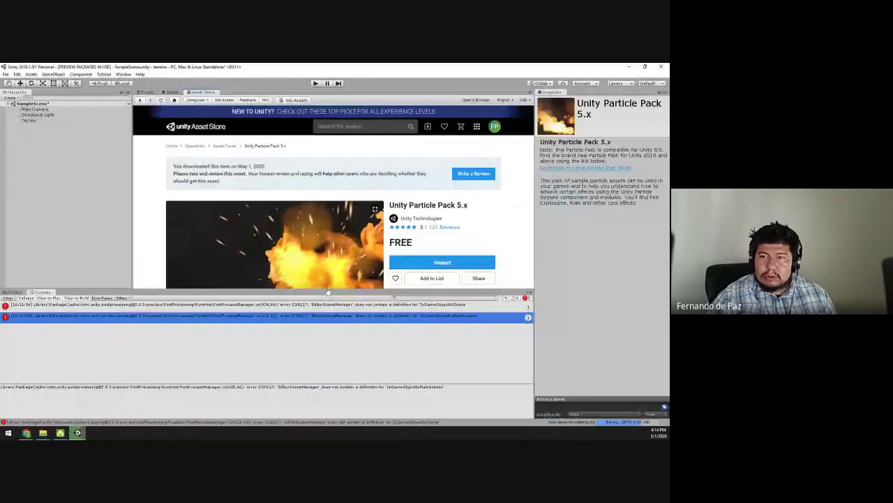
Show the Scene view and open the Prefabs folder of WaterEffects inside the EffectExamples assets.
{"action": "left_click", "coordinate": [13, 292]}
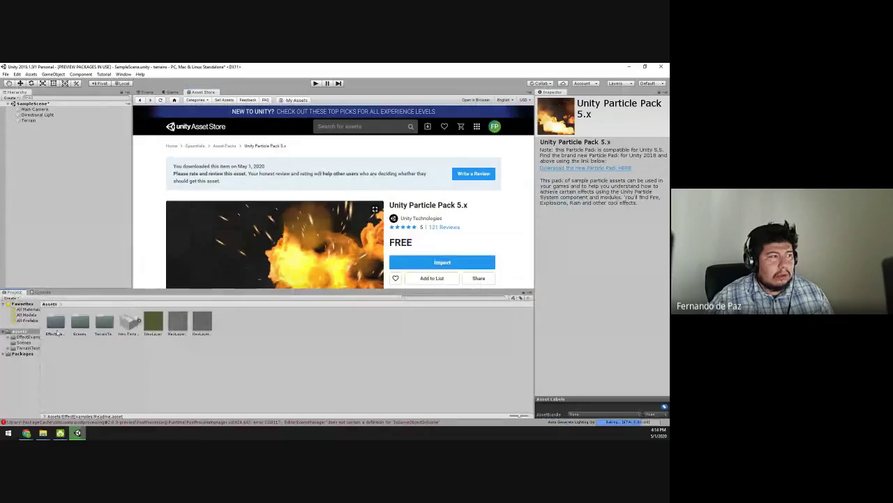
{"action": "double_click", "coordinate": [56, 323]}
{"action": "left_click", "coordinate": [145, 92]}
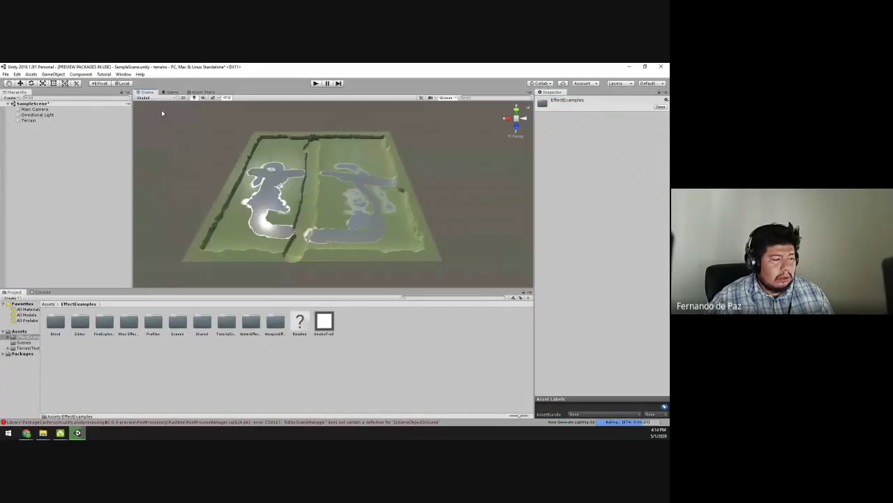
{"action": "double_click", "coordinate": [248, 326]}
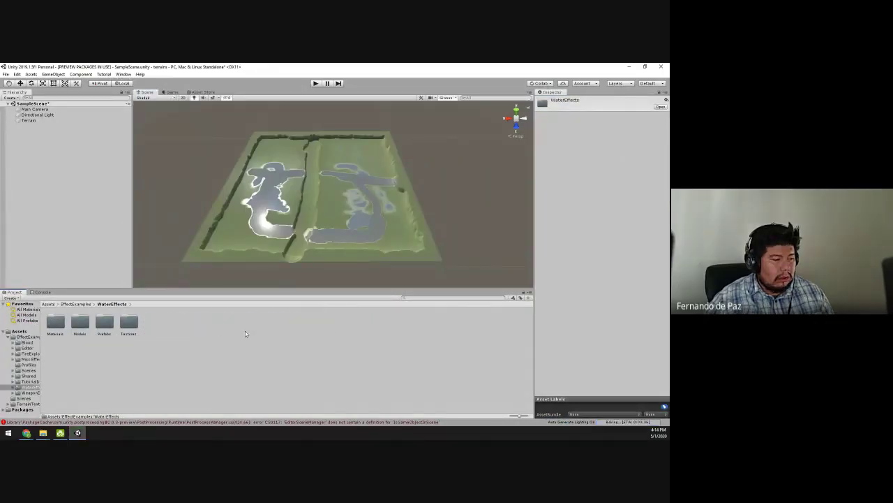
{"action": "double_click", "coordinate": [104, 323]}
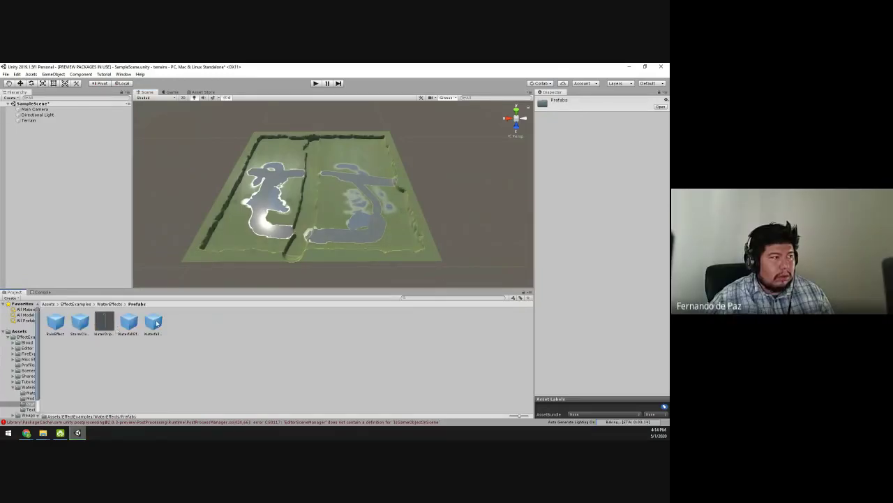
Try out the WaterfallSmallEffect prefab in the trench along the terrain's edge, and delete it from the scene.
{"action": "scroll", "coordinate": [409, 245], "scroll_direction": "up", "scroll_amount": 8}
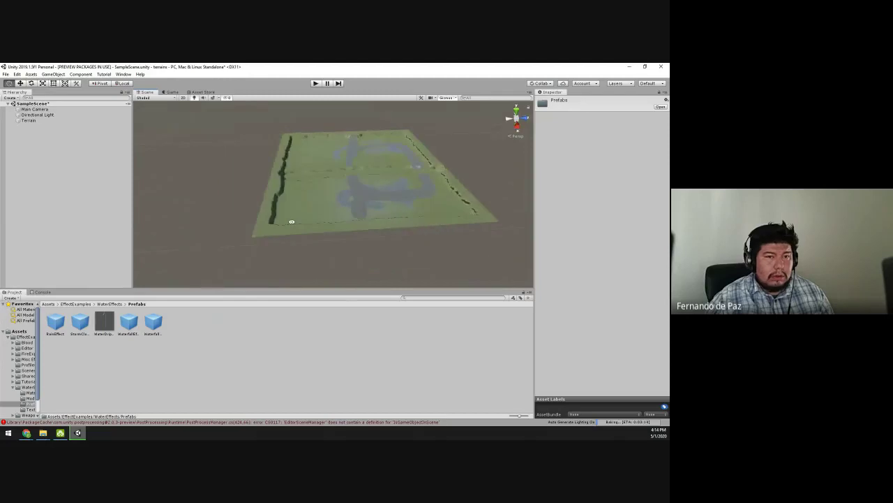
{"action": "scroll", "coordinate": [363, 211], "scroll_direction": "down", "scroll_amount": 6}
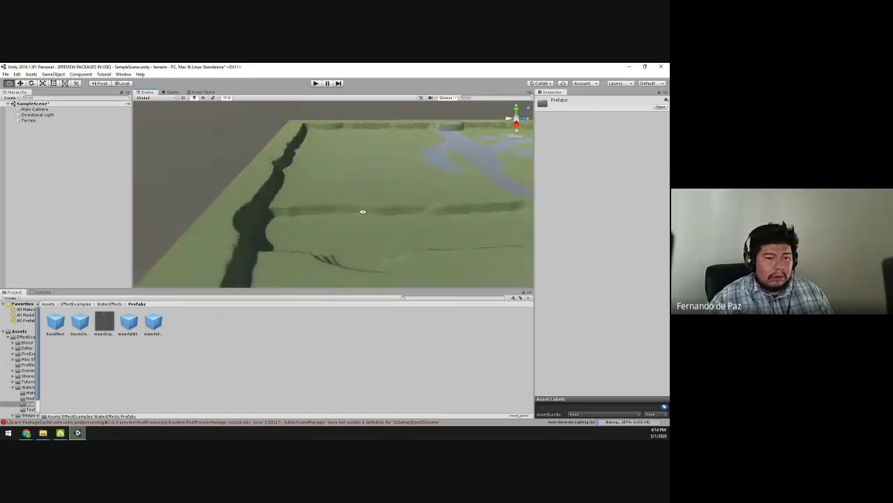
{"action": "scroll", "coordinate": [369, 219], "scroll_direction": "down", "scroll_amount": 4}
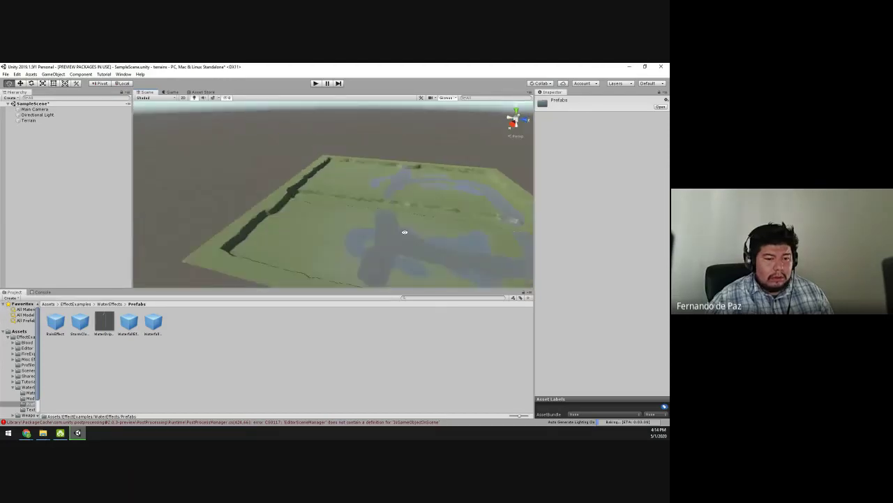
{"action": "left_click_drag", "start_coordinate": [403, 229], "coordinate": [255, 239], "text": "alt"}
{"action": "scroll", "coordinate": [391, 264], "scroll_direction": "up", "scroll_amount": 4}
{"action": "scroll", "coordinate": [390, 264], "scroll_direction": "up", "scroll_amount": 2}
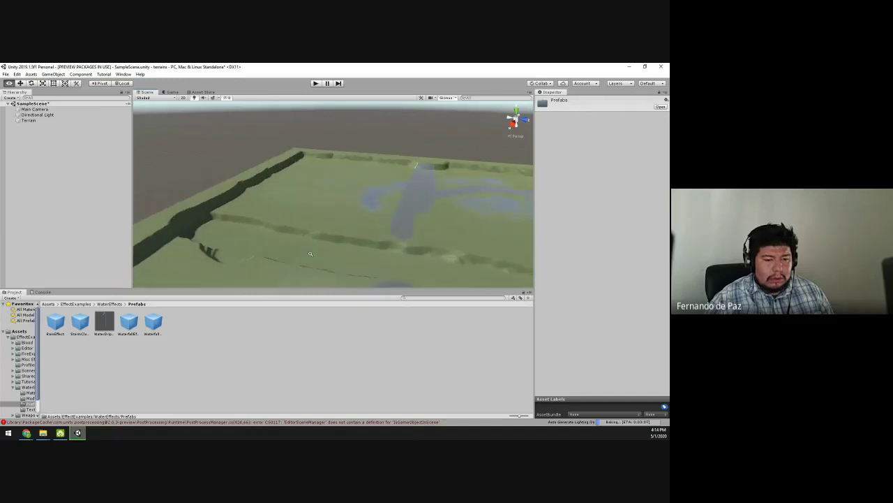
{"action": "scroll", "coordinate": [390, 264], "scroll_direction": "up", "scroll_amount": 2}
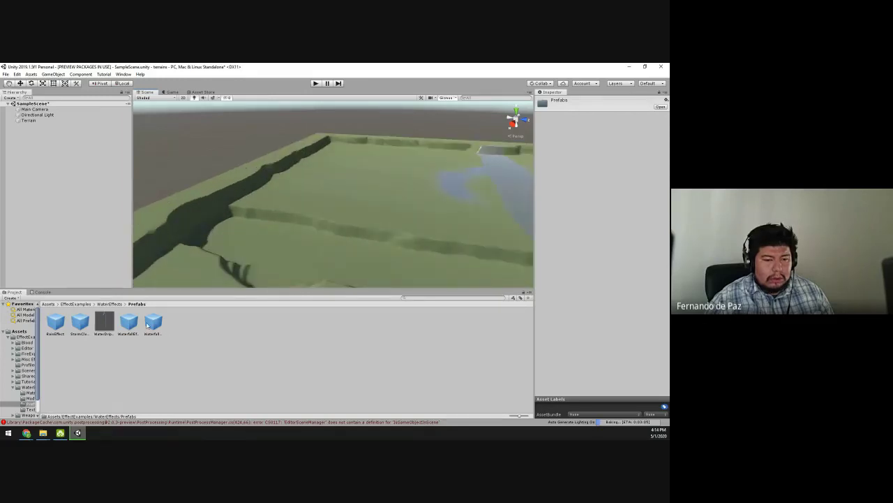
{"action": "left_click_drag", "start_coordinate": [148, 325], "coordinate": [236, 240]}
{"action": "middle_click_drag", "start_coordinate": [236, 240], "coordinate": [326, 248]}
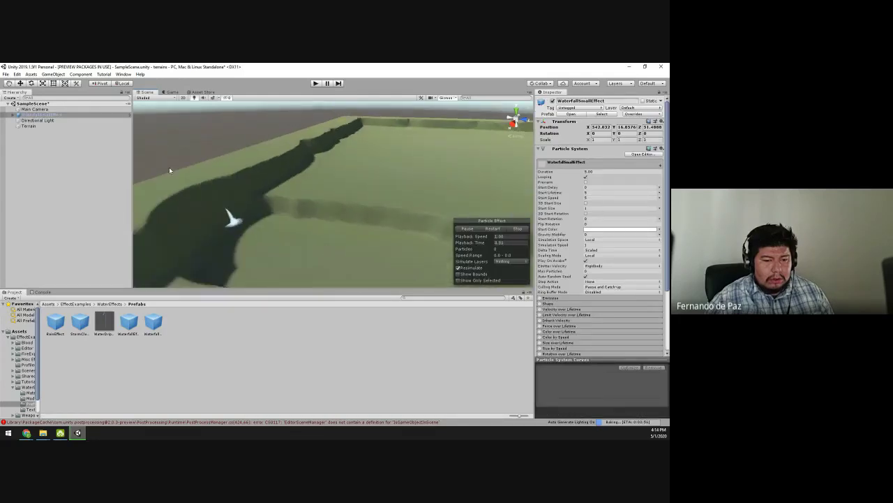
{"action": "left_click", "coordinate": [58, 116]}
{"action": "key", "text": "Delete"}
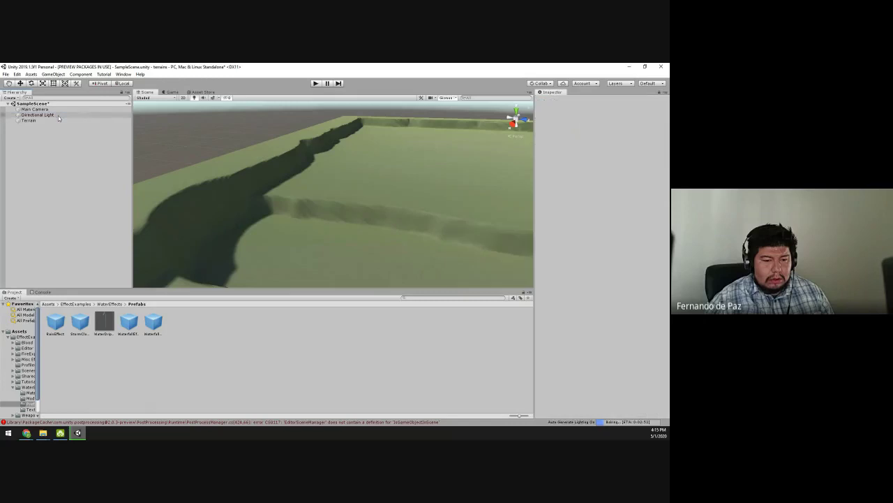
Place the WaterfallEffect prefab in the trench along the terrain's edge and move it to about X 559.5, Y 17.9, Z 86.5.
{"action": "left_click_drag", "start_coordinate": [215, 253], "coordinate": [211, 250]}
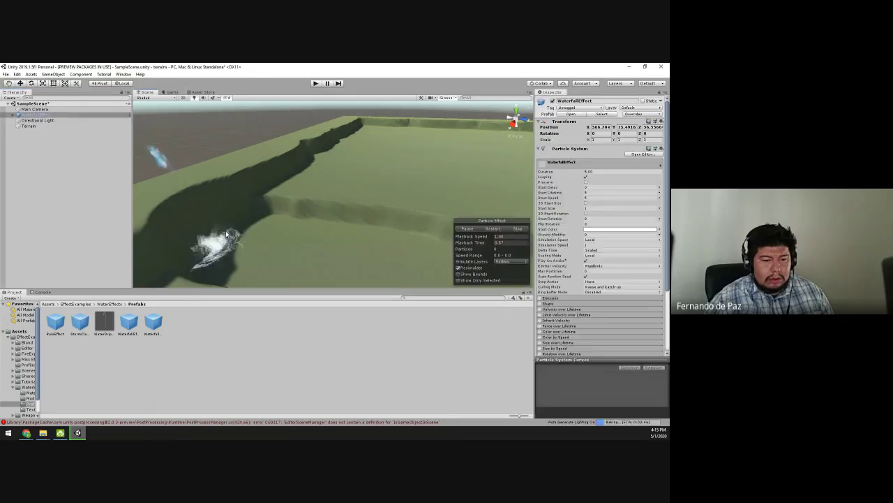
{"action": "middle_click_drag", "start_coordinate": [211, 250], "coordinate": [280, 179]}
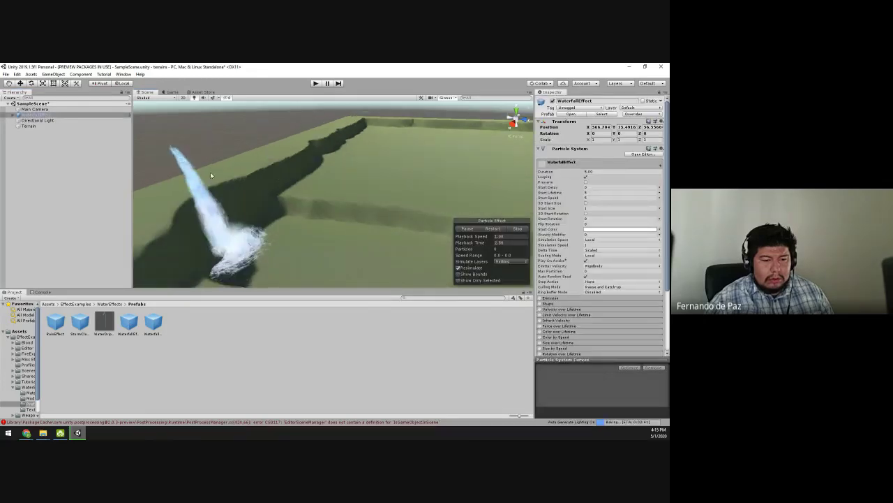
{"action": "left_click", "coordinate": [48, 115]}
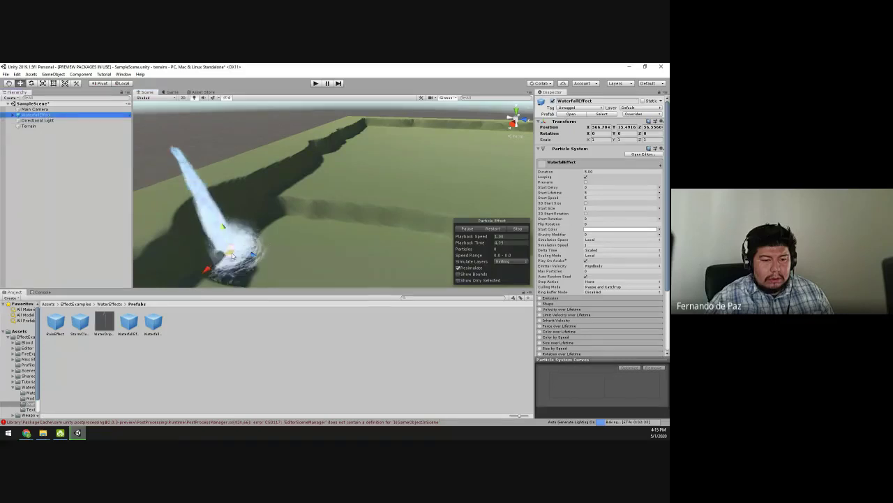
{"action": "left_click_drag", "start_coordinate": [227, 236], "coordinate": [276, 231]}
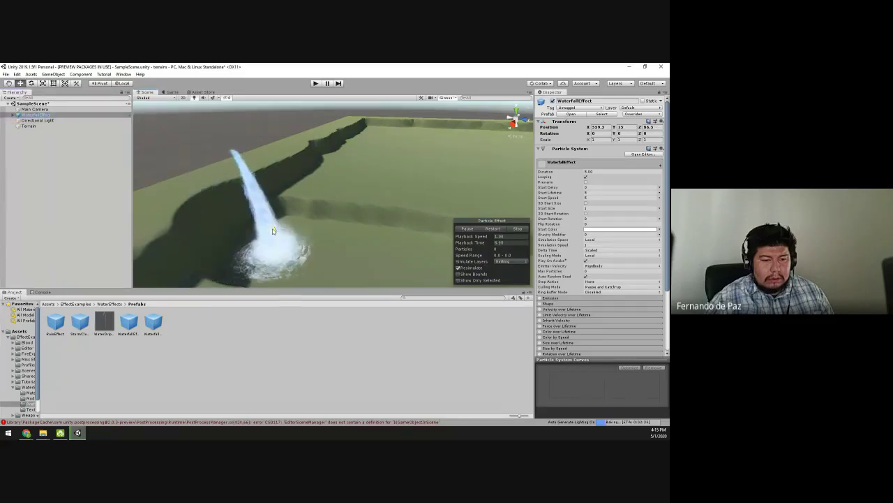
{"action": "mouse_move", "coordinate": [273, 226]}
{"action": "right_mouse_down"}
{"action": "mouse_move", "coordinate": [239, 215]}
{"action": "mouse_move", "coordinate": [344, 239]}
{"action": "mouse_move", "coordinate": [300, 220]}
{"action": "mouse_move", "coordinate": [258, 223]}
{"action": "right_mouse_up"}
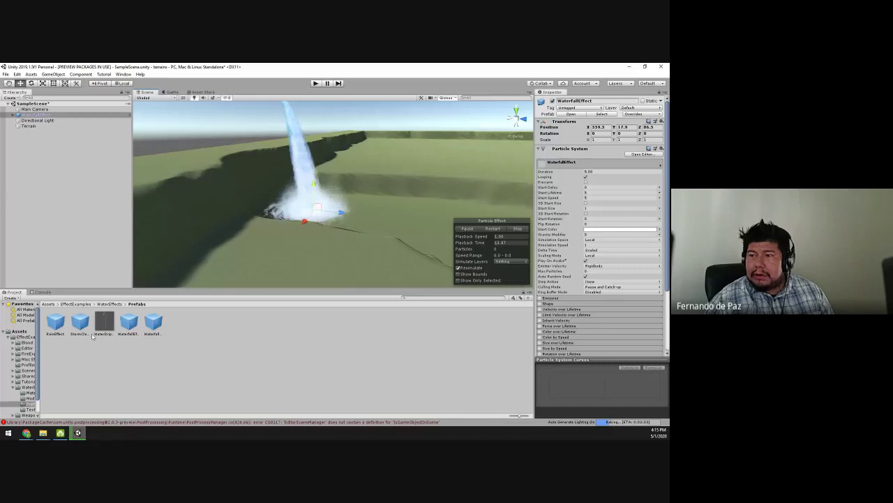
Look through the open Chrome windows and return to the Unity Particle Pack 5.x page in Unity's Asset Store view.
{"action": "mouse_move", "coordinate": [26, 432]}
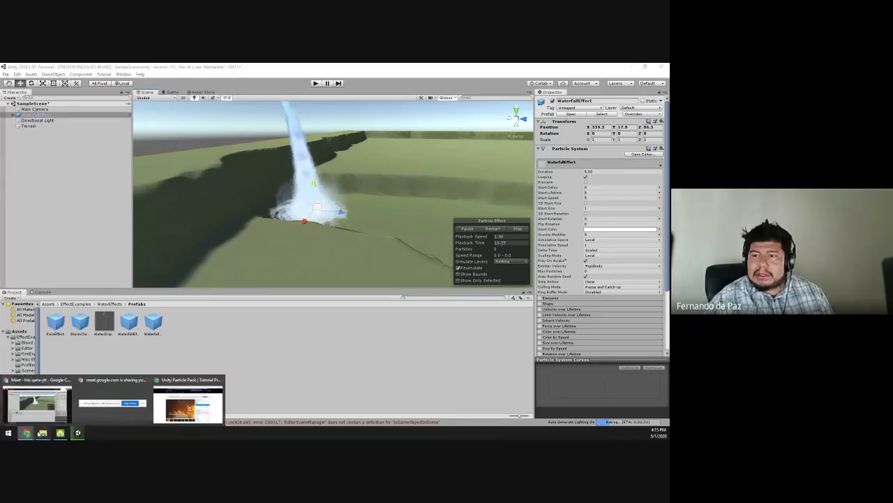
{"action": "left_click", "coordinate": [59, 417]}
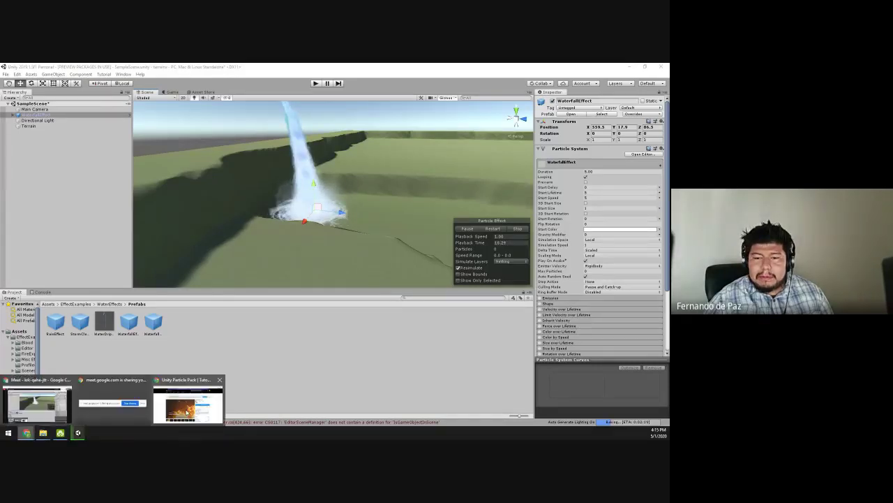
{"action": "left_click", "coordinate": [187, 408]}
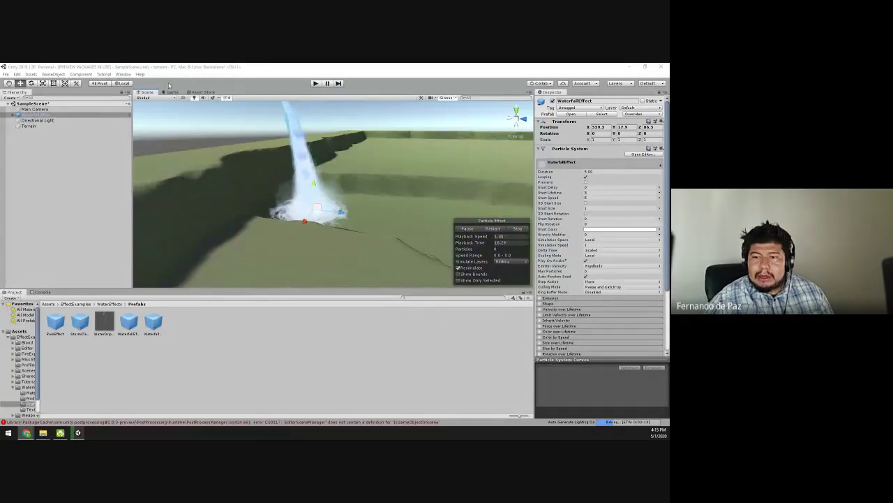
{"action": "left_click", "coordinate": [203, 91]}
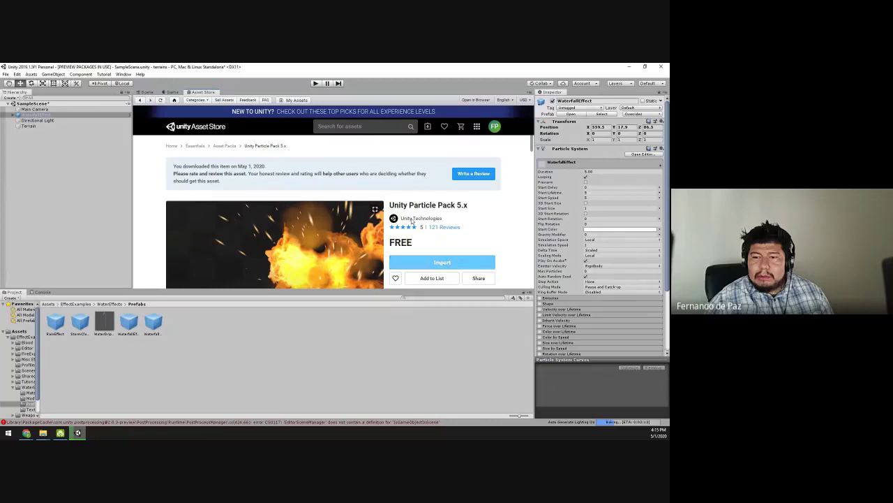
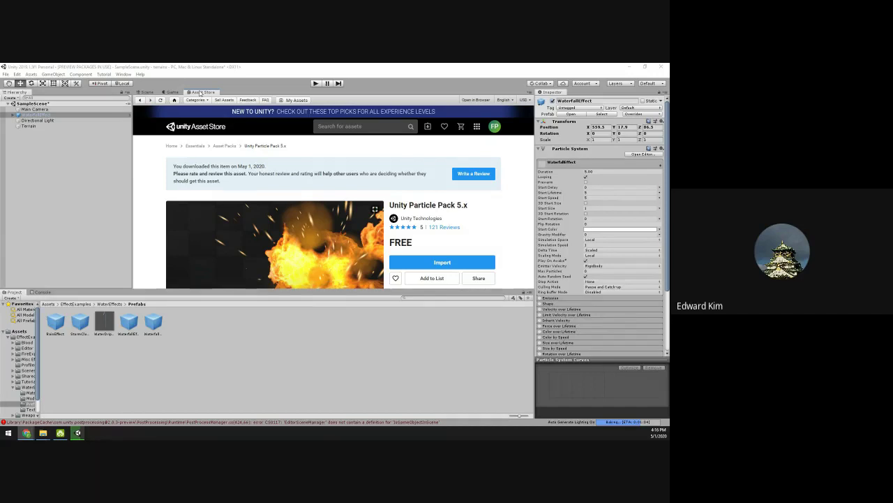
{"action": "left_click", "coordinate": [200, 93]}
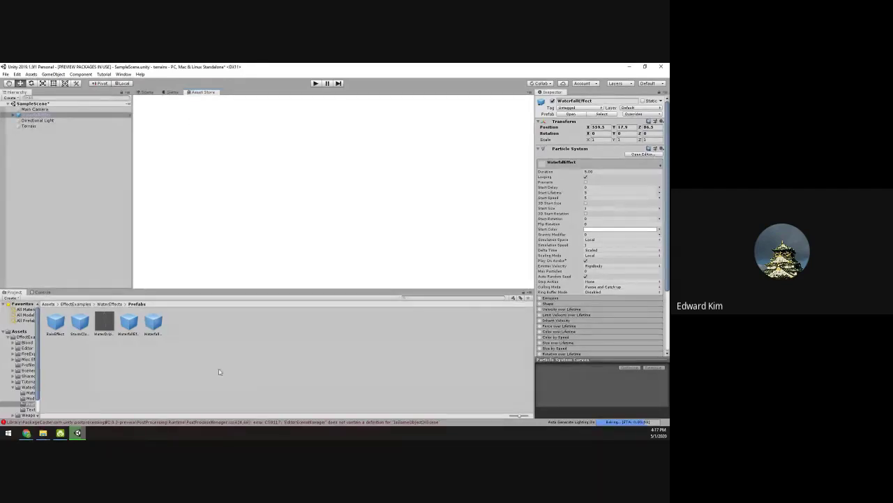
Dismiss the new-features introduction on the Asset Store's My Assets page and look through the list of owned packages.
{"action": "double_click", "coordinate": [201, 421]}
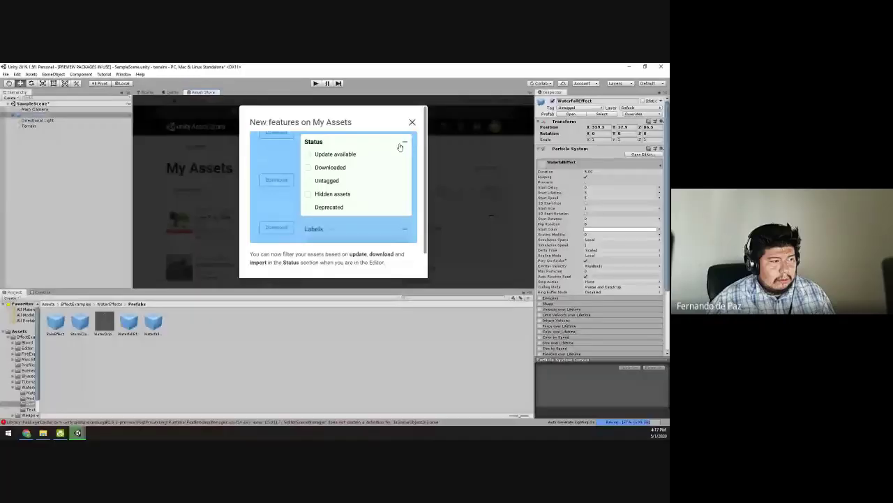
{"action": "left_click", "coordinate": [377, 174]}
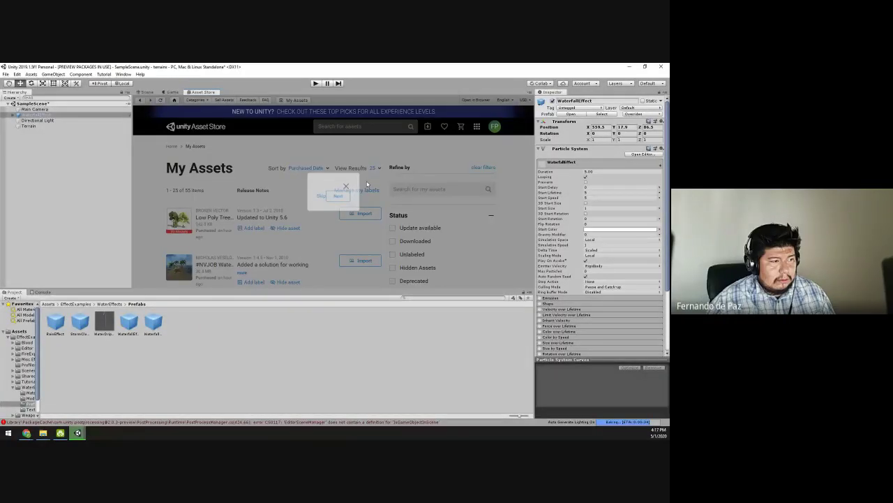
{"action": "left_click", "coordinate": [346, 186]}
{"action": "scroll", "coordinate": [280, 174], "scroll_direction": "down", "scroll_amount": 2}
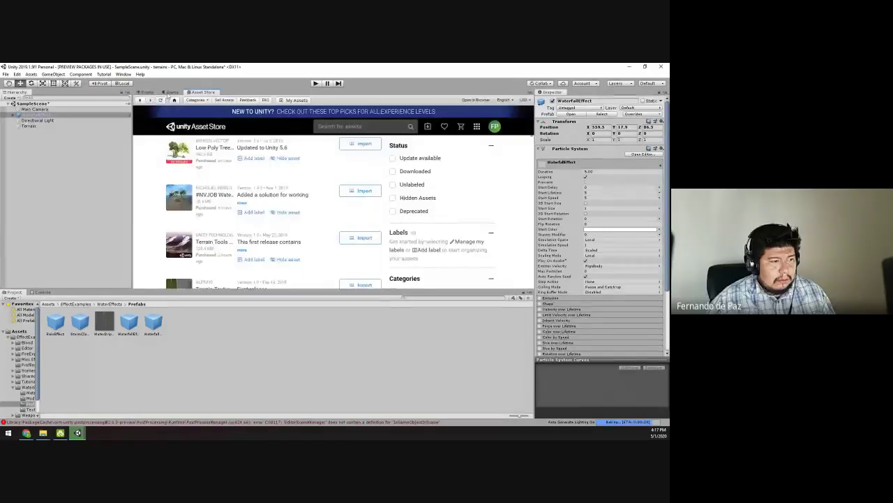
{"action": "scroll", "coordinate": [257, 160], "scroll_direction": "up", "scroll_amount": 2}
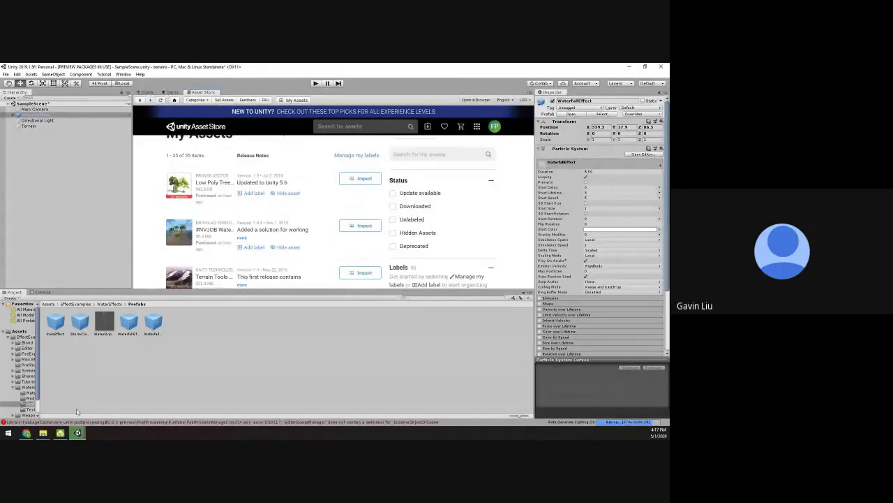
{"action": "left_click", "coordinate": [78, 433]}
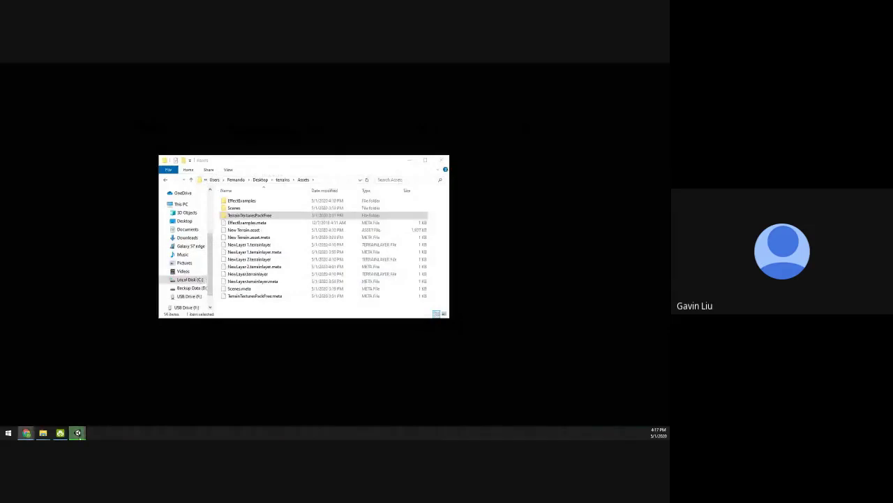
Switch back to Unity's Scene view and examine the placed waterfall effect and the surrounding terrain from several angles.
{"action": "left_click", "coordinate": [78, 433]}
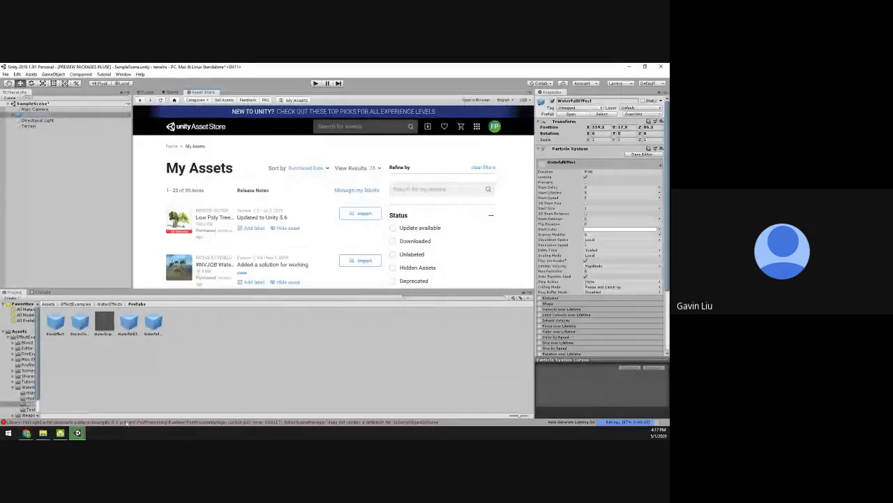
{"action": "left_click", "coordinate": [146, 92]}
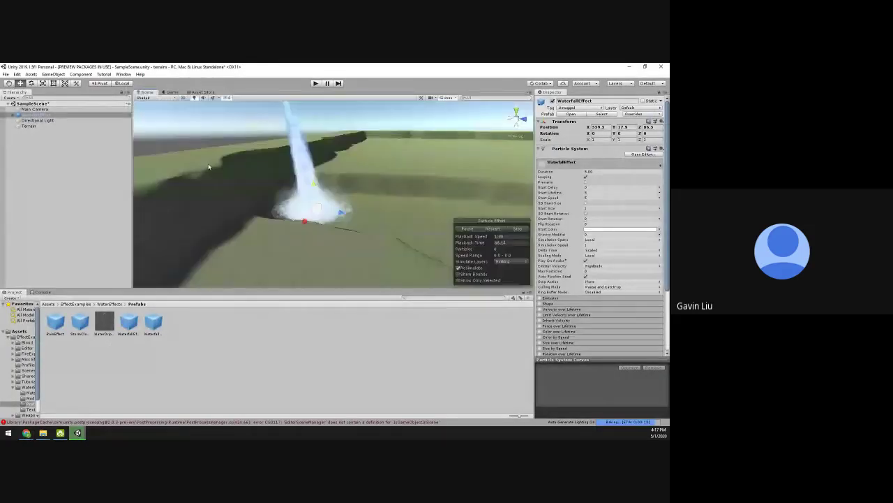
{"action": "scroll", "coordinate": [316, 232], "scroll_direction": "down", "scroll_amount": 5}
{"action": "left_click_drag", "start_coordinate": [317, 232], "coordinate": [349, 196], "text": "alt"}
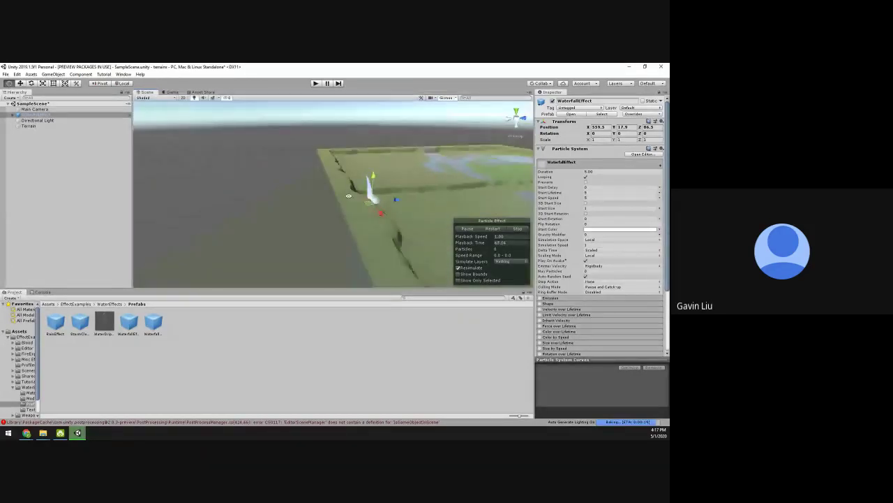
{"action": "scroll", "coordinate": [349, 195], "scroll_direction": "up", "scroll_amount": 8}
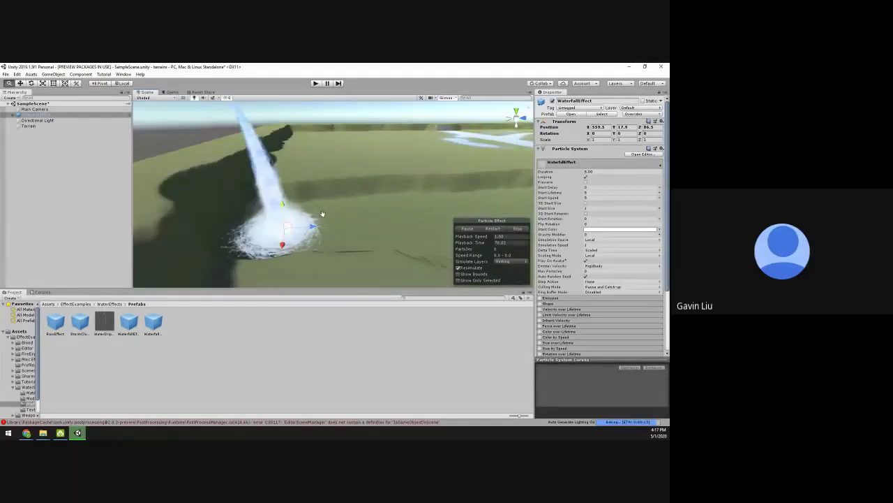
{"action": "left_click_drag", "start_coordinate": [323, 213], "coordinate": [342, 221], "text": "alt"}
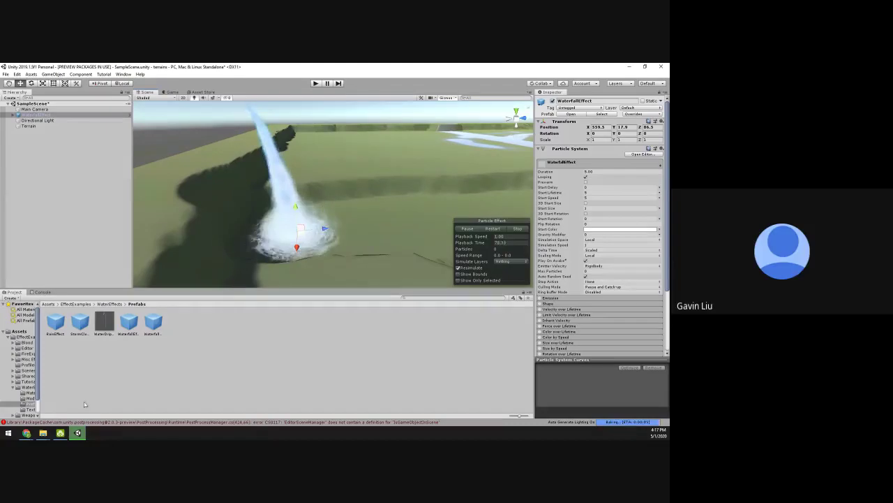
{"action": "mouse_move", "coordinate": [32, 433]}
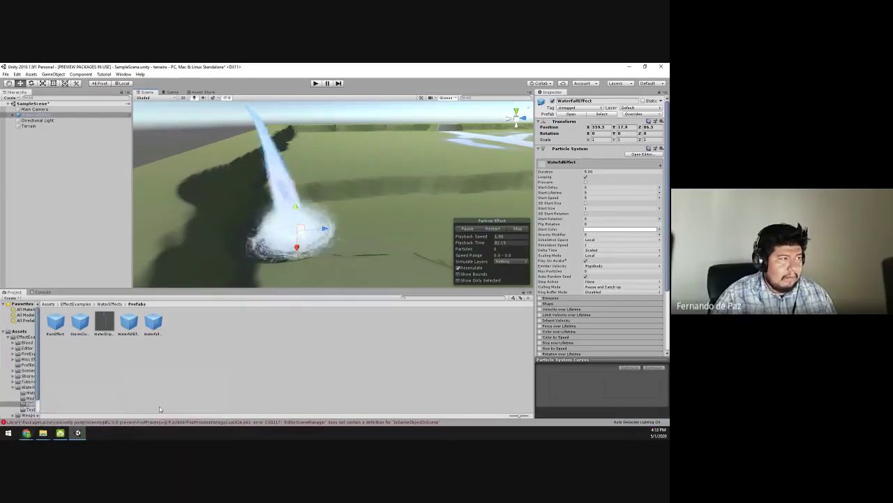
{"action": "right_click_drag", "start_coordinate": [209, 195], "coordinate": [321, 230]}
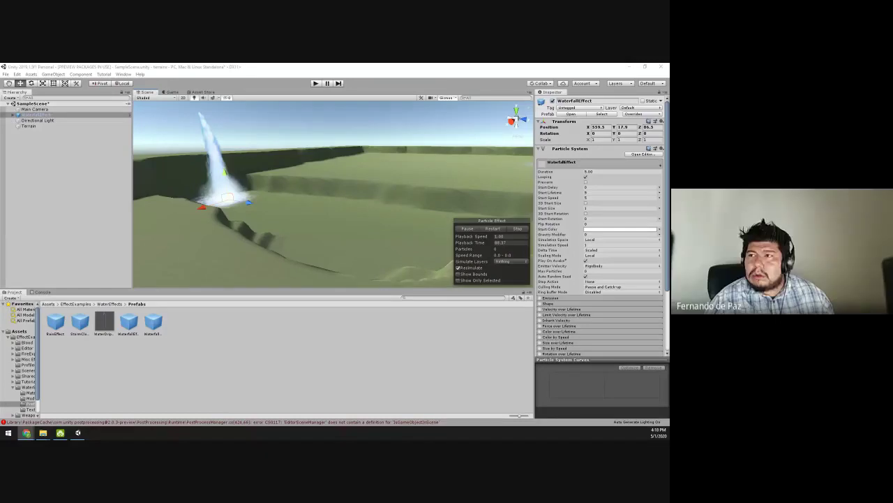
{"action": "left_click", "coordinate": [207, 197]}
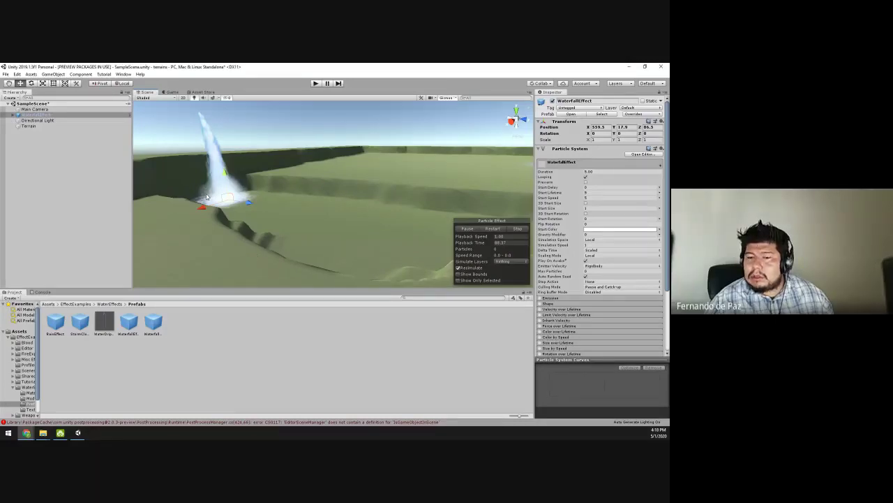
{"action": "left_click_drag", "start_coordinate": [207, 197], "coordinate": [297, 213], "text": "alt"}
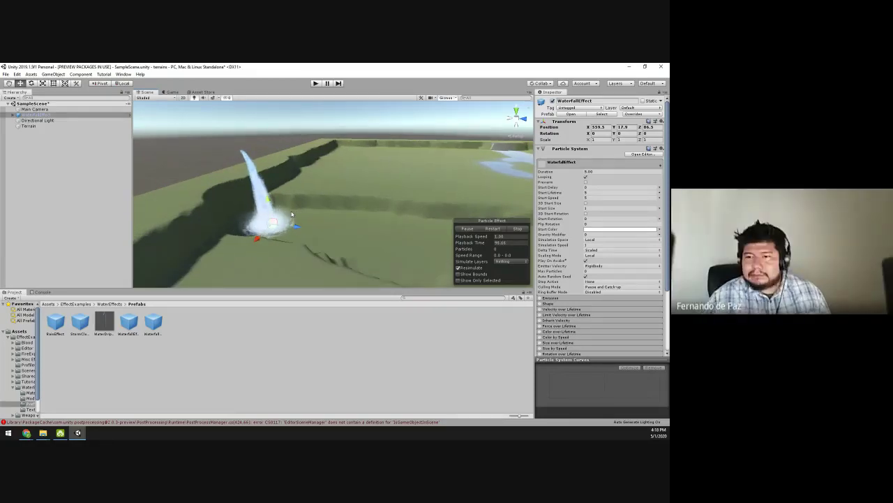
{"action": "left_click", "coordinate": [322, 197]}
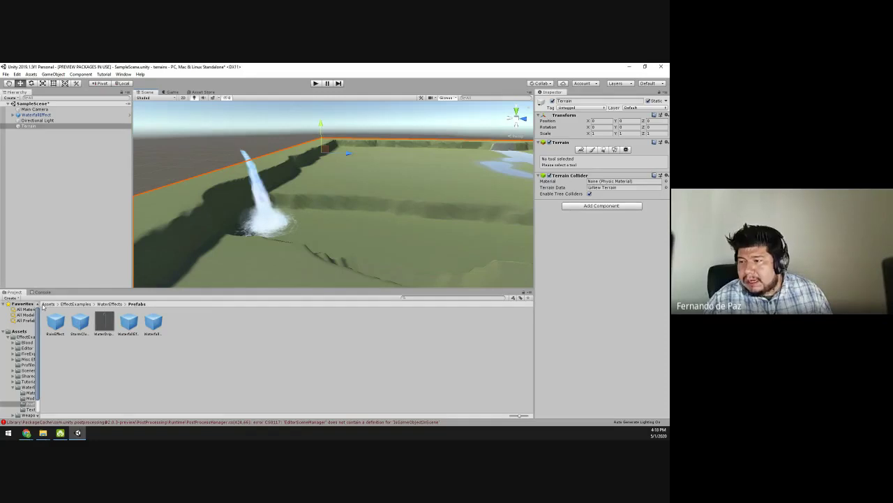
Browse from Assets through EffectExamples and WaterEffects to the Prefabs folder and select the WaterfallEffect prefab.
{"action": "left_click", "coordinate": [19, 331]}
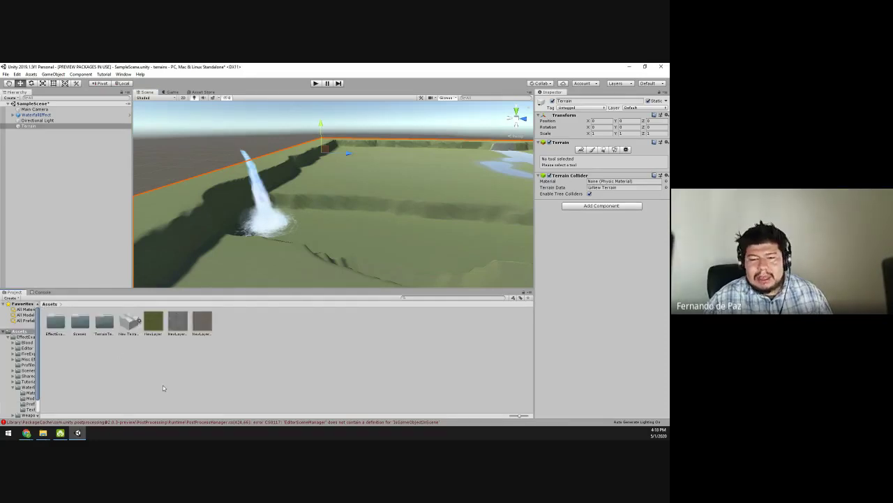
{"action": "left_click", "coordinate": [57, 326]}
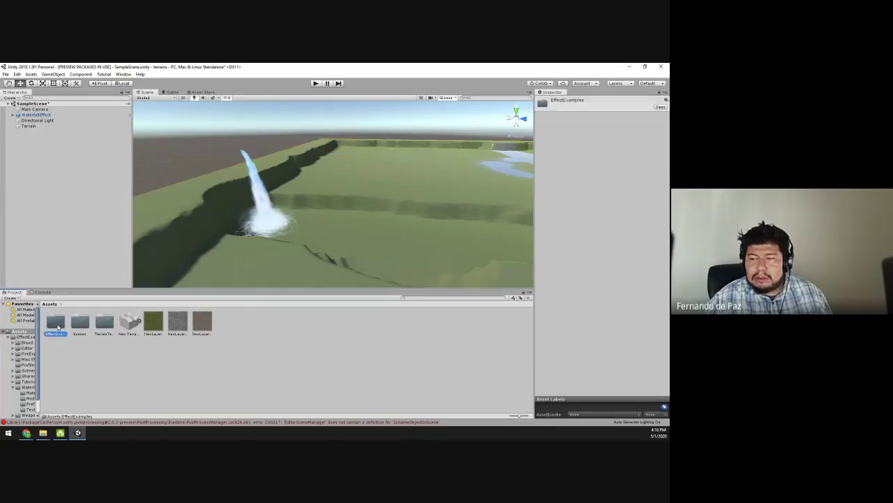
{"action": "double_click", "coordinate": [57, 326]}
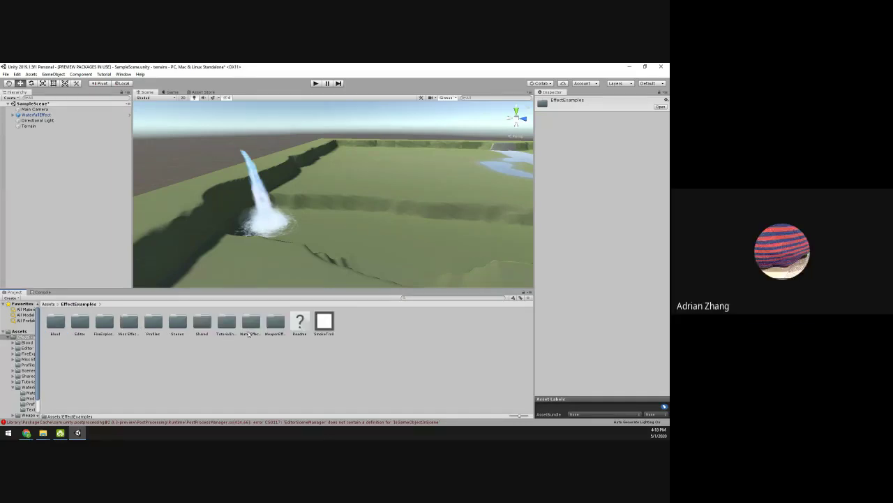
{"action": "left_click", "coordinate": [252, 326]}
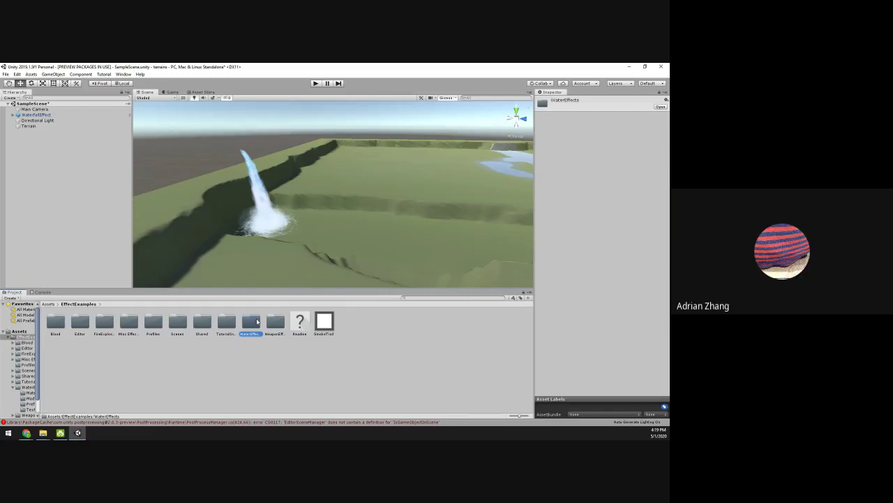
{"action": "double_click", "coordinate": [257, 322]}
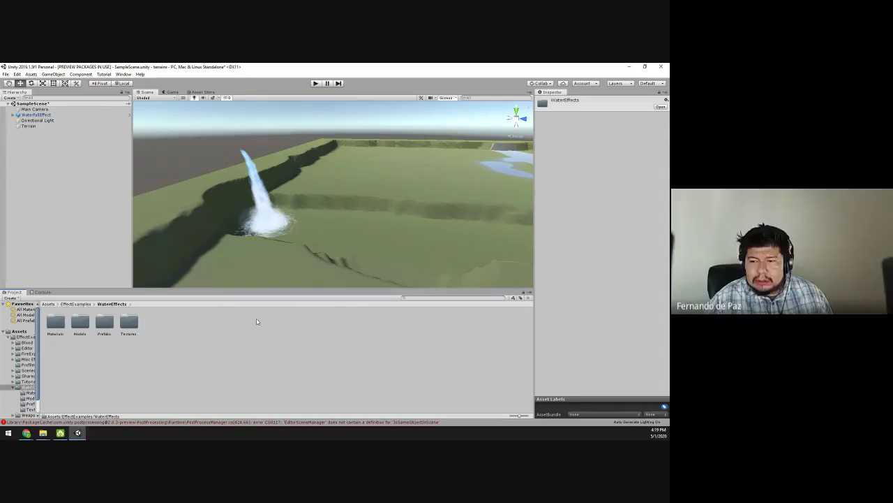
{"action": "left_click", "coordinate": [104, 322]}
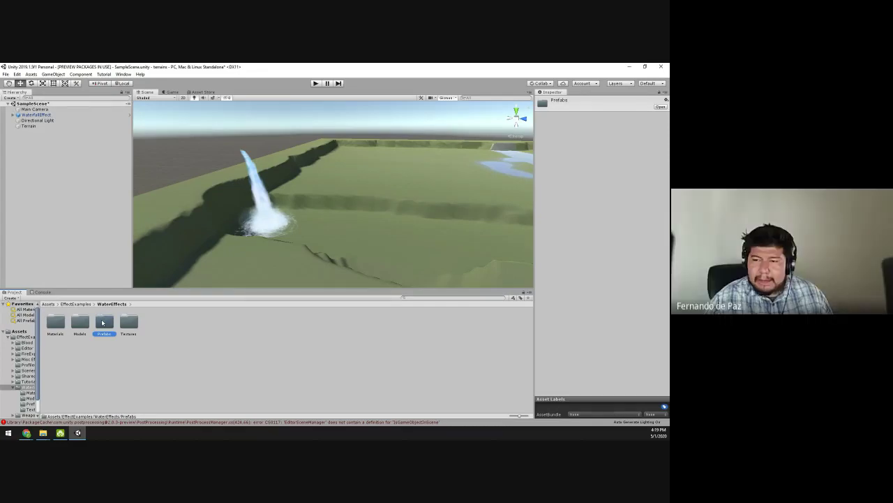
{"action": "double_click", "coordinate": [103, 322]}
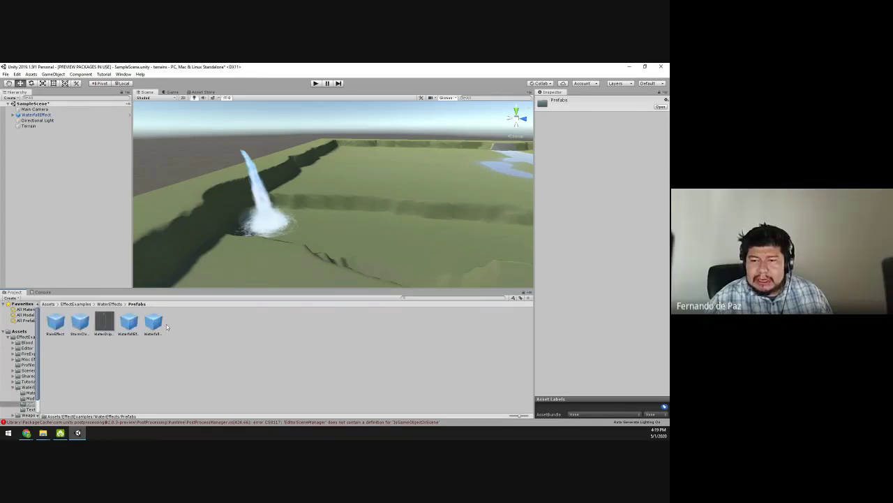
{"action": "left_click", "coordinate": [151, 326]}
{"action": "left_click", "coordinate": [129, 327]}
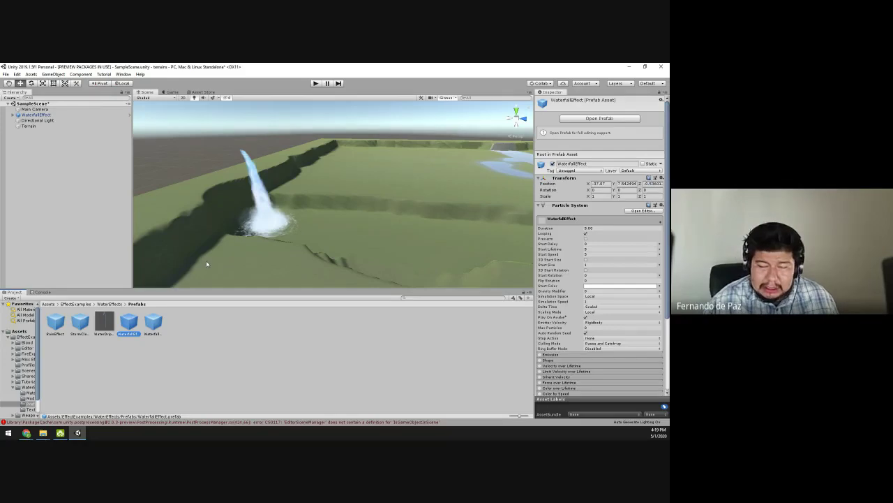
{"action": "key", "text": "q"}
{"action": "mouse_move", "coordinate": [280, 240]}
{"action": "left_mouse_down", "text": "alt"}
{"action": "mouse_move", "coordinate": [252, 219]}
{"action": "mouse_move", "coordinate": [285, 234]}
{"action": "left_mouse_up", "text": "alt"}
{"action": "left_click_drag", "start_coordinate": [272, 190], "coordinate": [281, 202], "text": "alt"}
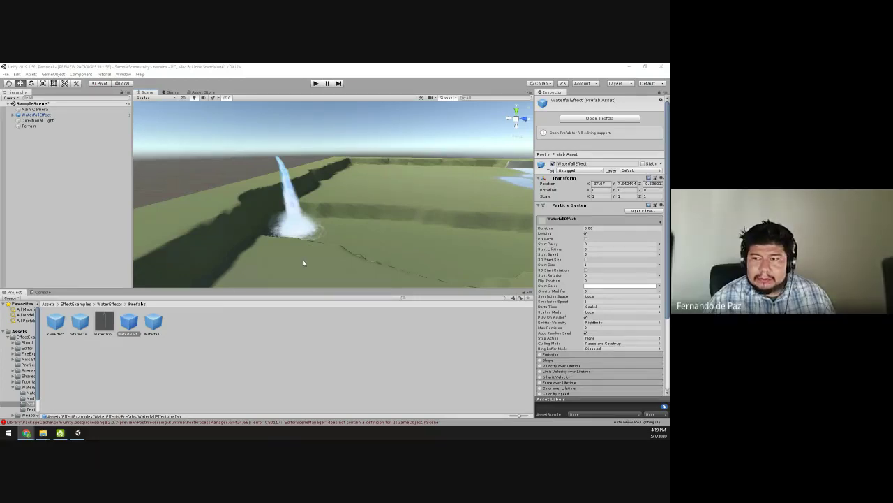
{"action": "middle_click_drag", "start_coordinate": [304, 262], "coordinate": [266, 197]}
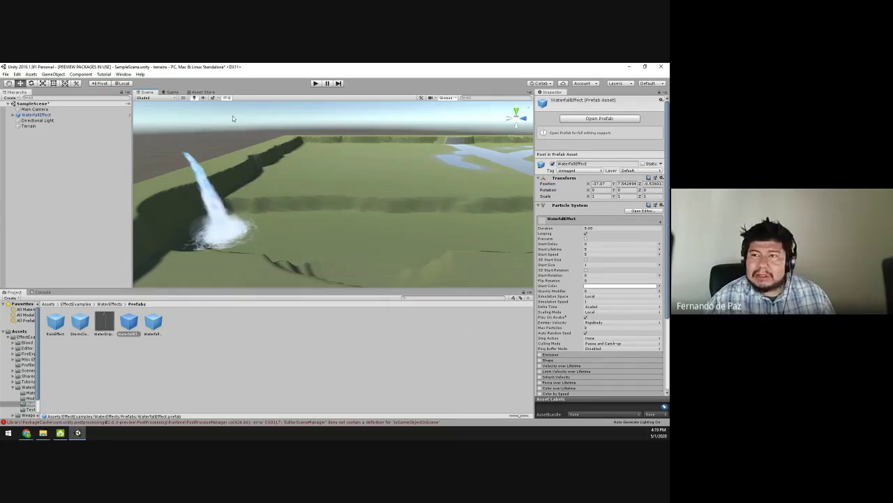
Search the Asset Store for "water" and sort the results by Price (Low to High).
{"action": "left_click", "coordinate": [205, 93]}
{"action": "left_click", "coordinate": [392, 126]}
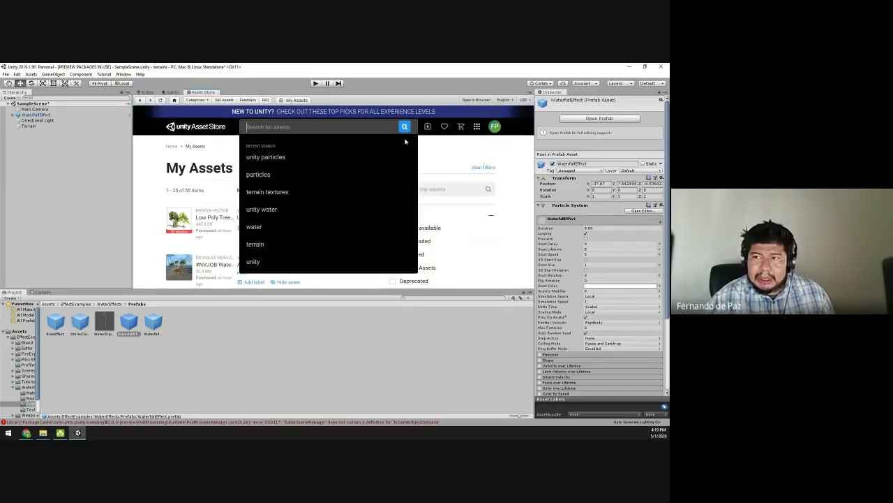
{"action": "type", "text": "water"}
{"action": "key", "text": "Return"}
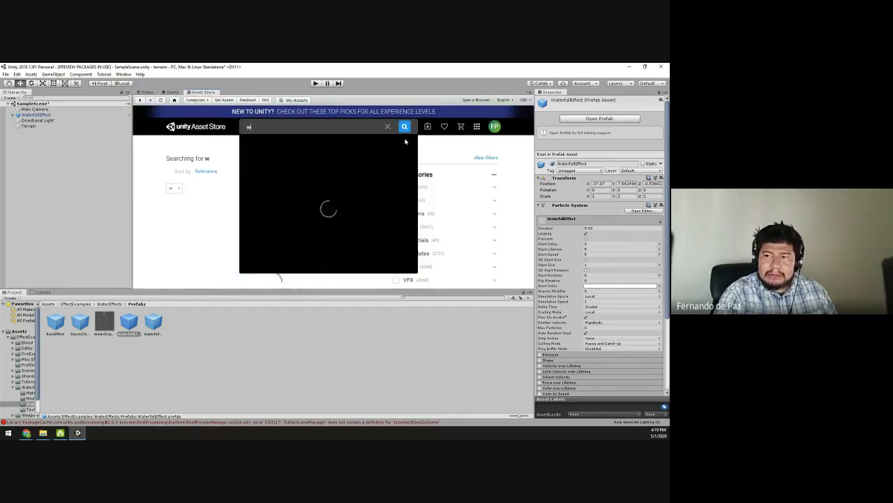
{"action": "left_click", "coordinate": [218, 171]}
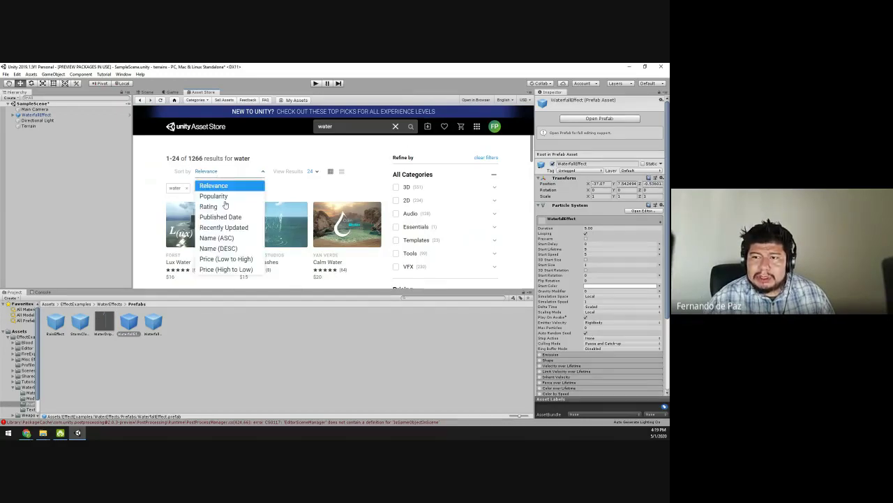
{"action": "left_click", "coordinate": [210, 258]}
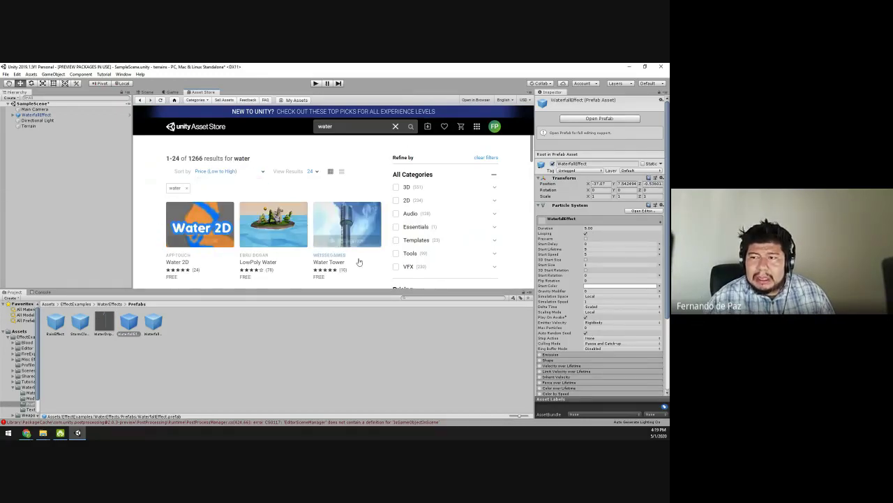
Find the free #NVJOB Water Shader package among the water assets and import all its contents into the project.
{"action": "scroll", "coordinate": [278, 248], "scroll_direction": "down", "scroll_amount": 1}
{"action": "scroll", "coordinate": [278, 248], "scroll_direction": "down", "scroll_amount": 1}
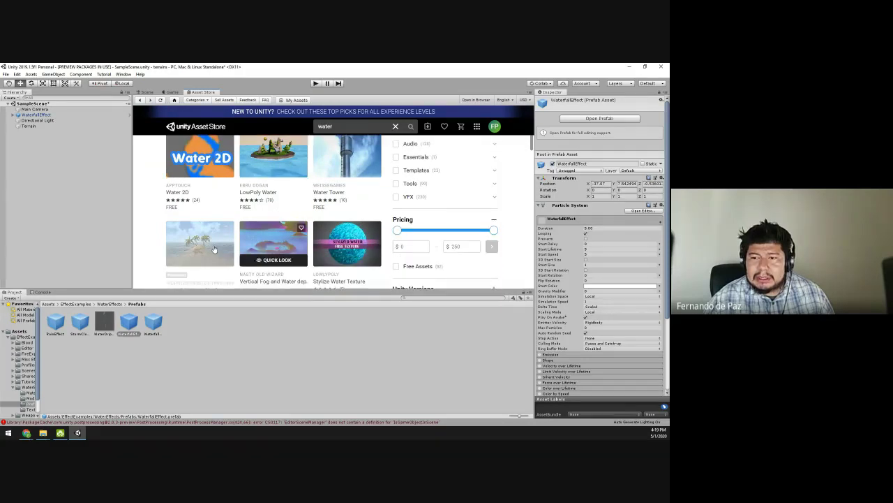
{"action": "scroll", "coordinate": [214, 249], "scroll_direction": "down", "scroll_amount": 2}
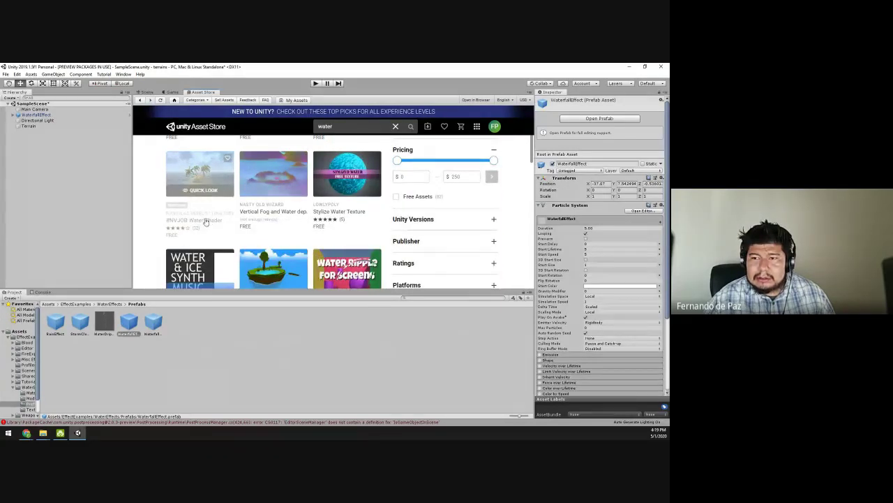
{"action": "left_click", "coordinate": [189, 178]}
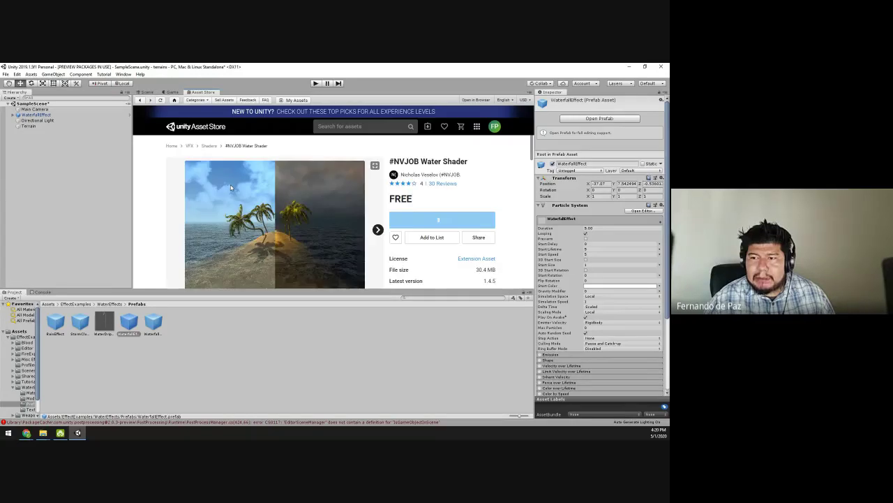
{"action": "scroll", "coordinate": [272, 227], "scroll_direction": "down", "scroll_amount": 2}
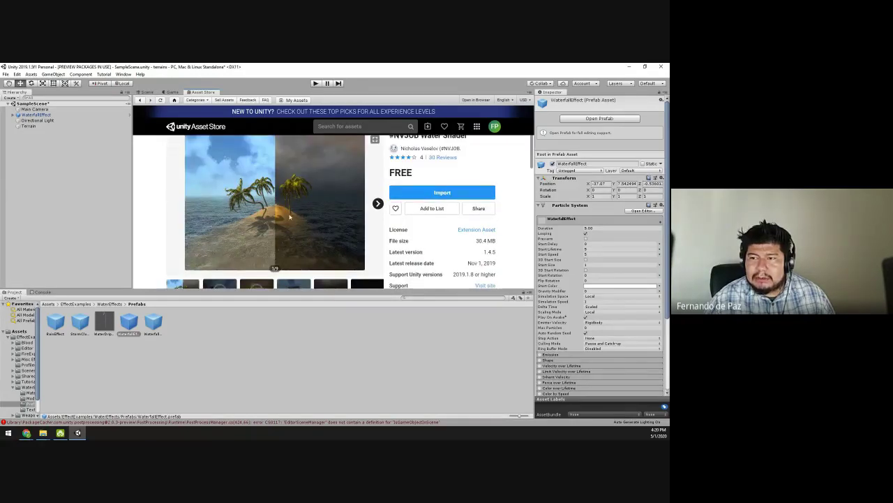
{"action": "left_click", "coordinate": [448, 194]}
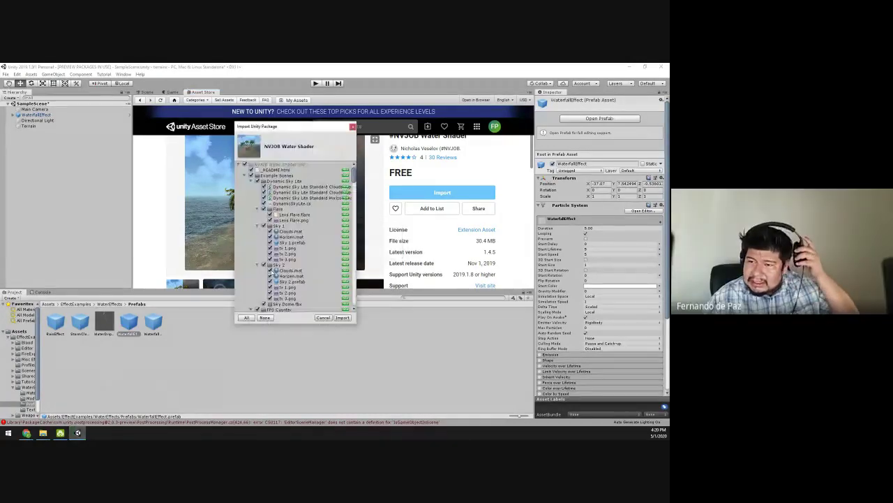
{"action": "left_click", "coordinate": [342, 318]}
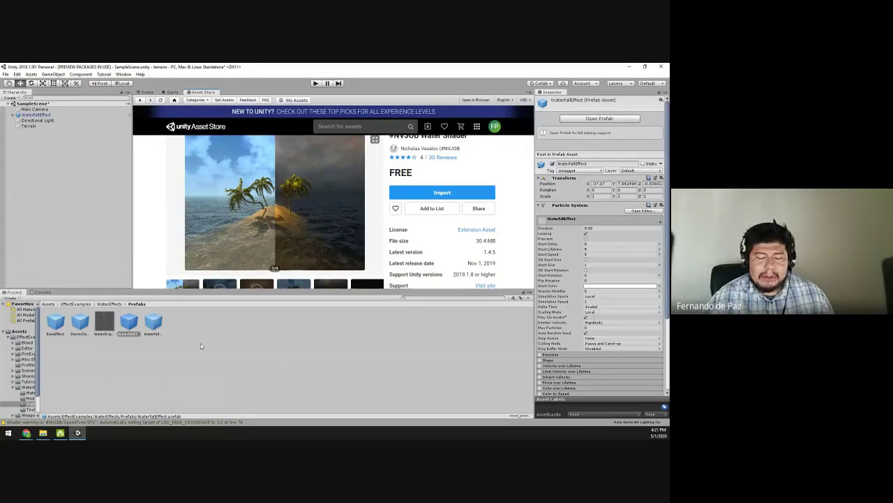
Return to the project's root Assets folder and open the WaterEffects folder inside EffectExamples.
{"action": "left_click", "coordinate": [49, 304]}
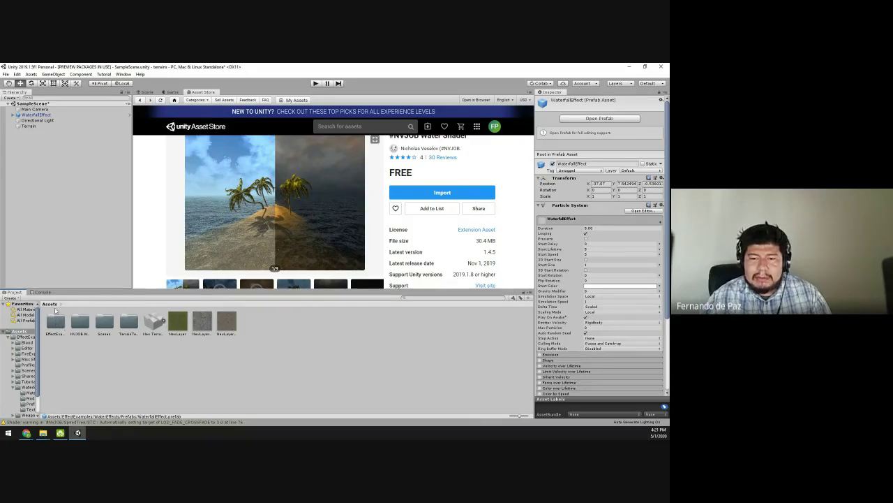
{"action": "left_click", "coordinate": [58, 332]}
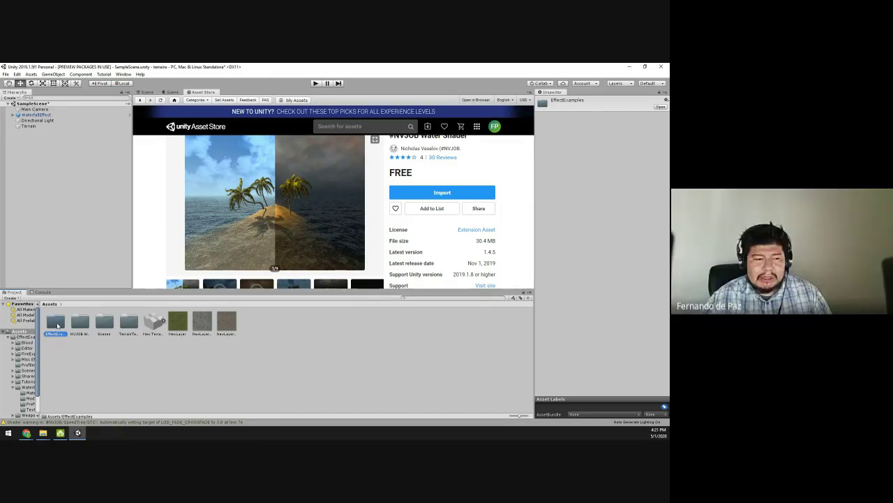
{"action": "double_click", "coordinate": [57, 322]}
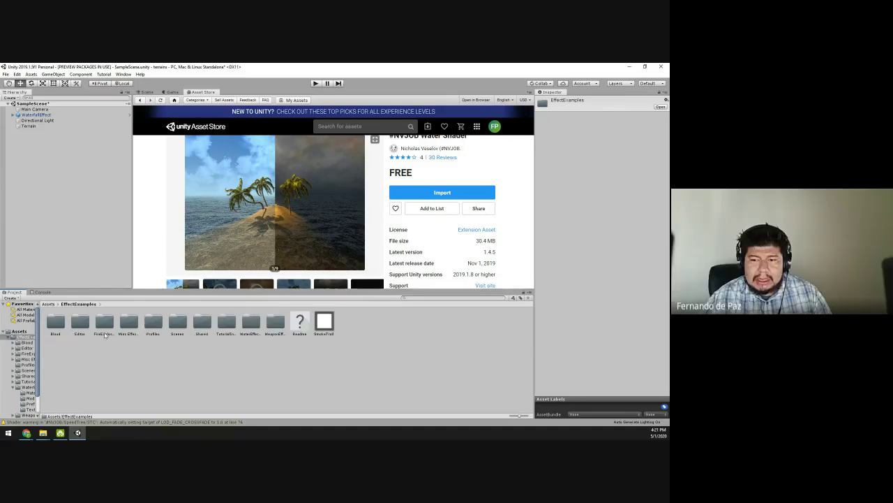
{"action": "left_click", "coordinate": [249, 324]}
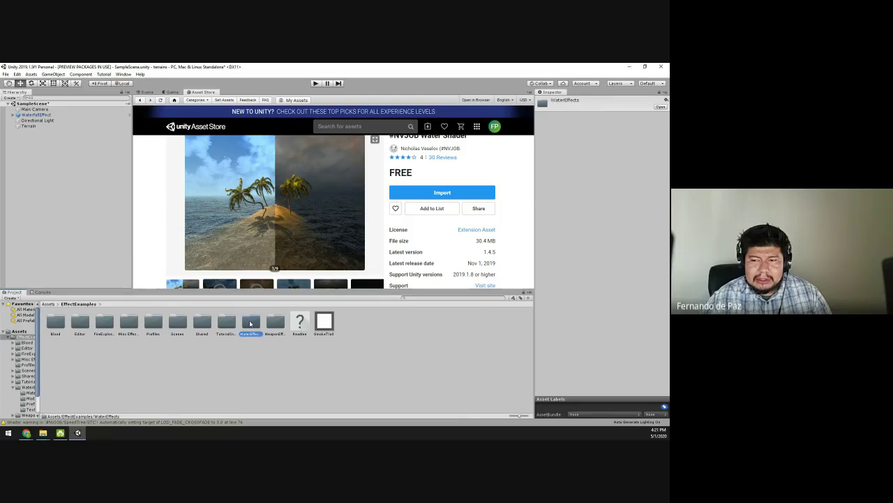
{"action": "double_click", "coordinate": [250, 324]}
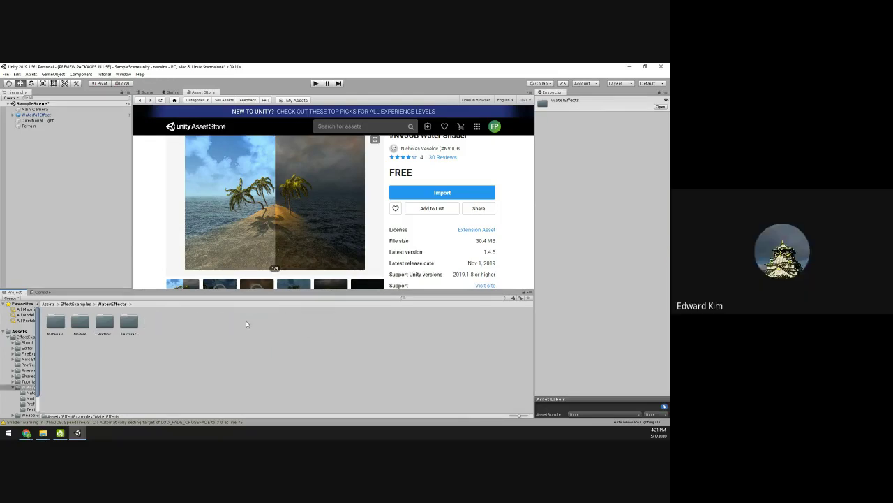
Open the Prefabs folder inside WaterEffects.
{"action": "left_click", "coordinate": [107, 324]}
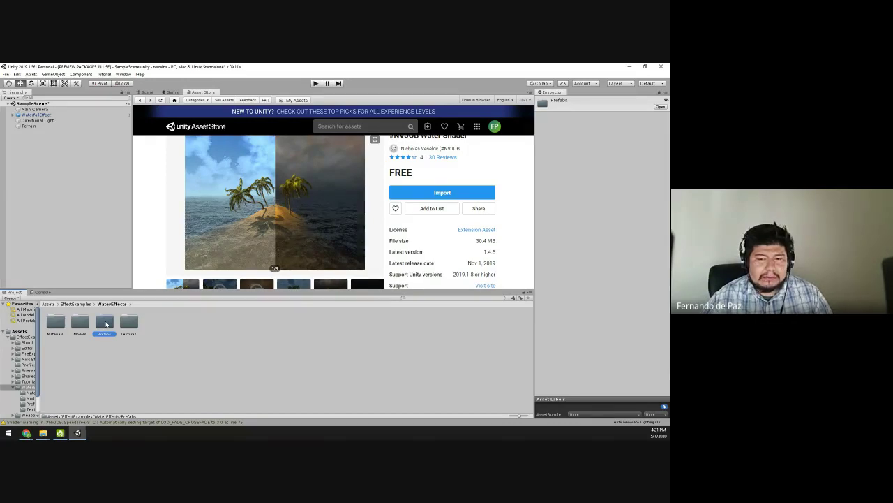
{"action": "double_click", "coordinate": [105, 323]}
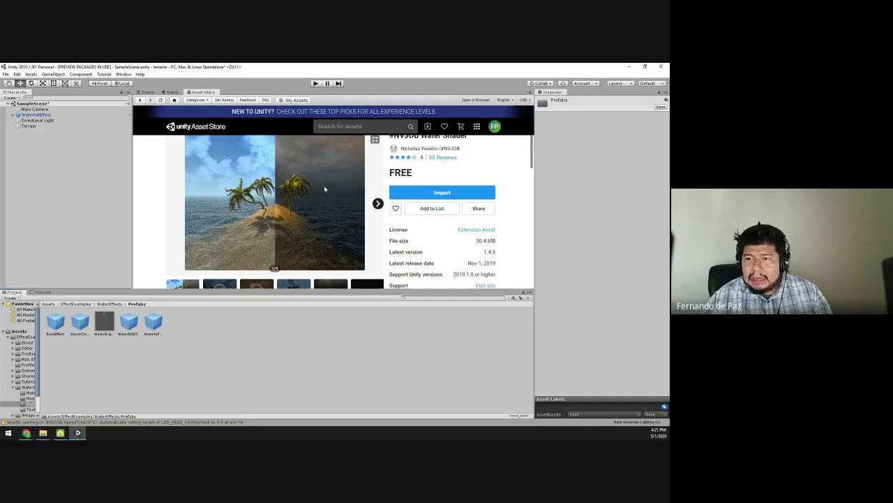
Run the import of the #NVJOB Water Shader package again and return to the project's root Assets folder.
{"action": "scroll", "coordinate": [391, 213], "scroll_direction": "up", "scroll_amount": 1}
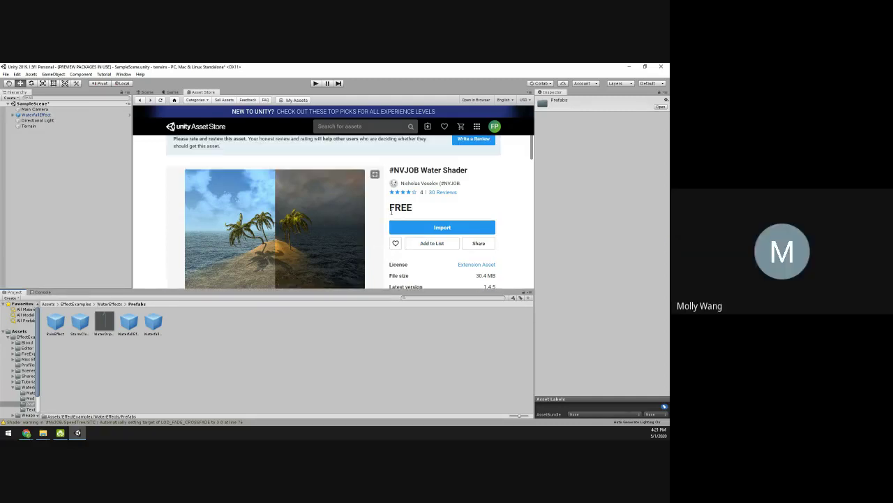
{"action": "left_click", "coordinate": [429, 227]}
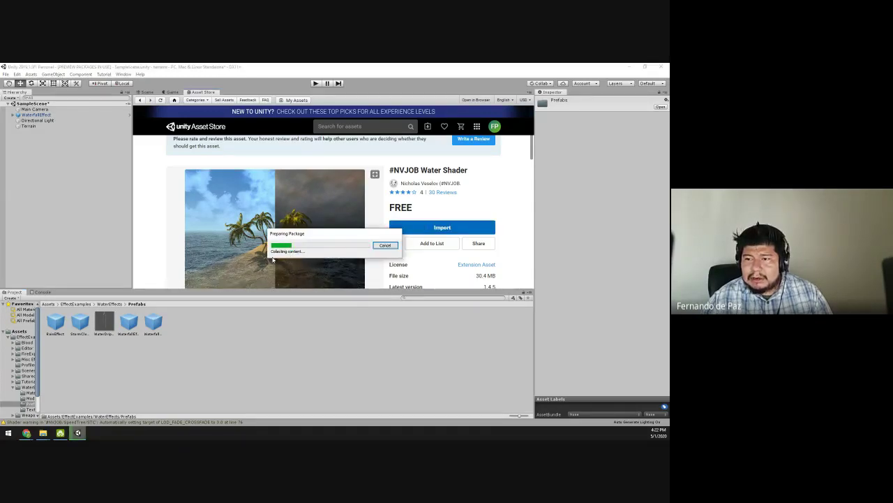
{"action": "left_click", "coordinate": [49, 304]}
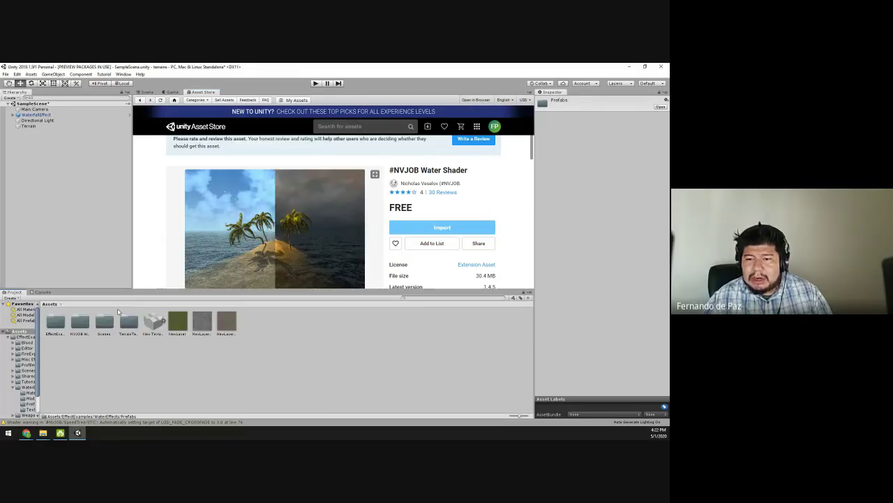
Search the Asset Store for "trees" and sort the results by Price (Low to High).
{"action": "left_click", "coordinate": [344, 130]}
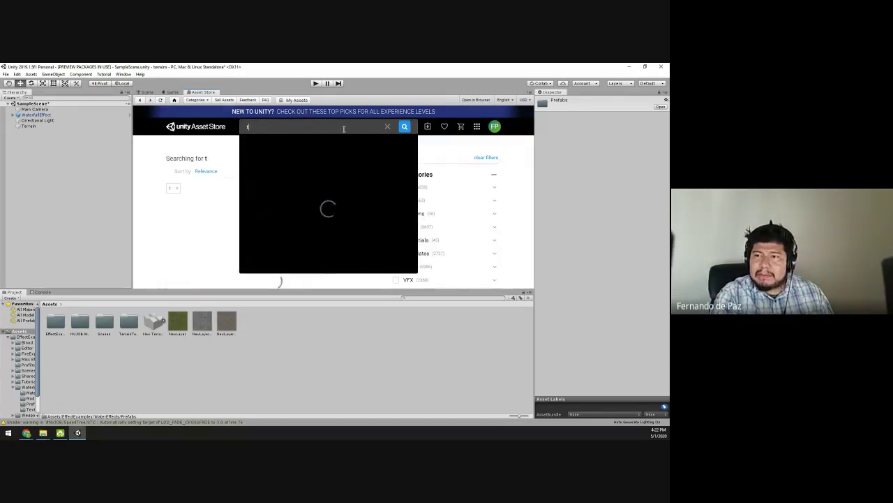
{"action": "type", "text": "trees"}
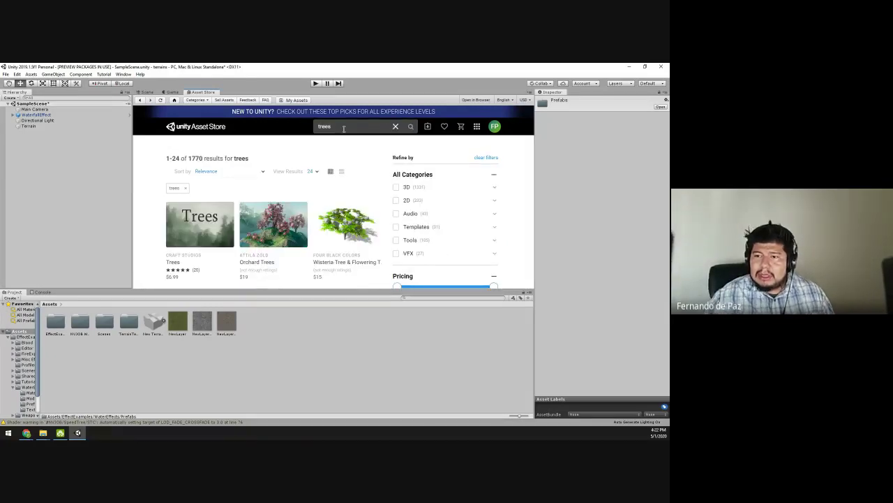
{"action": "left_click", "coordinate": [216, 171]}
{"action": "left_click", "coordinate": [210, 256]}
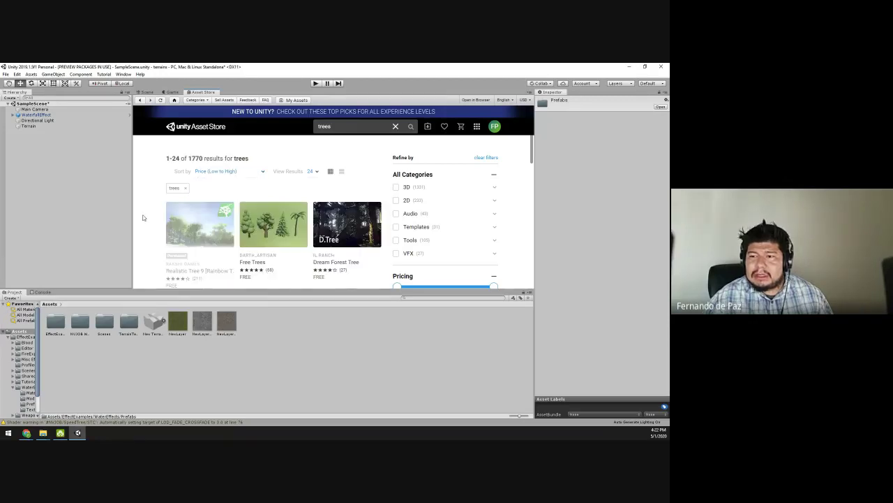
Find the free Low Poly Tree Pack among the tree assets and import all its contents into the project.
{"action": "scroll", "coordinate": [143, 217], "scroll_direction": "down", "scroll_amount": 1}
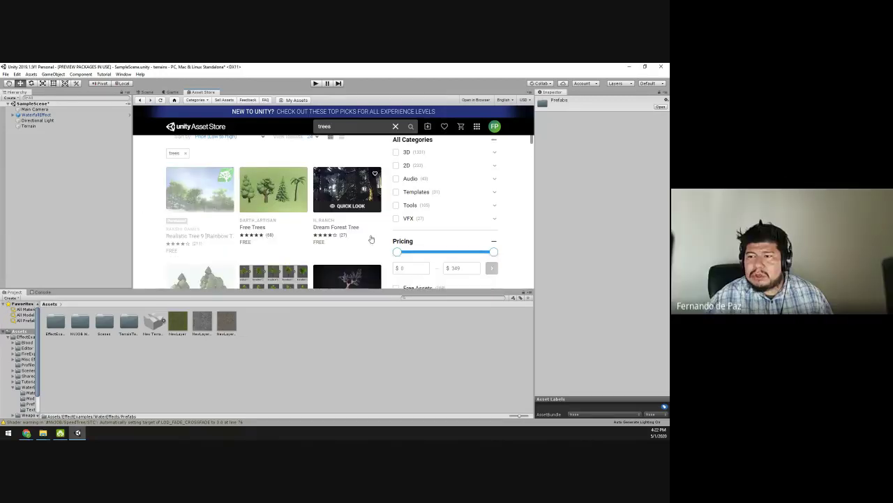
{"action": "scroll", "coordinate": [246, 242], "scroll_direction": "down", "scroll_amount": 1}
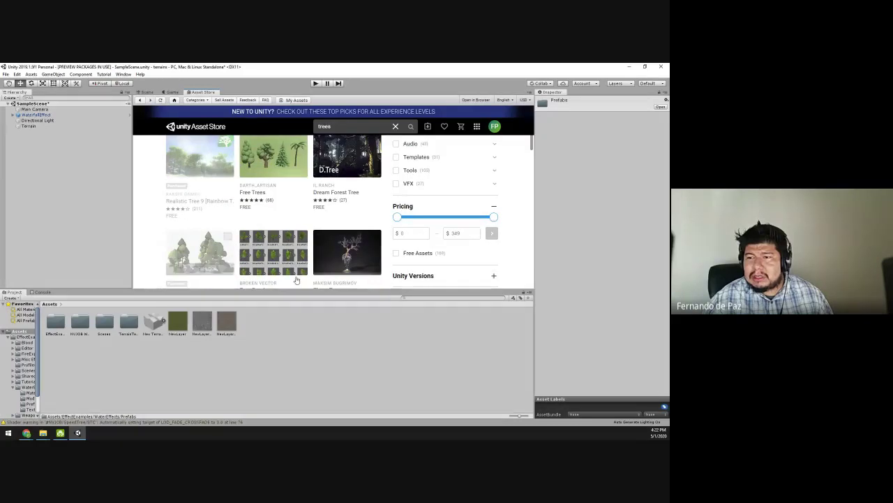
{"action": "scroll", "coordinate": [143, 226], "scroll_direction": "down", "scroll_amount": 1}
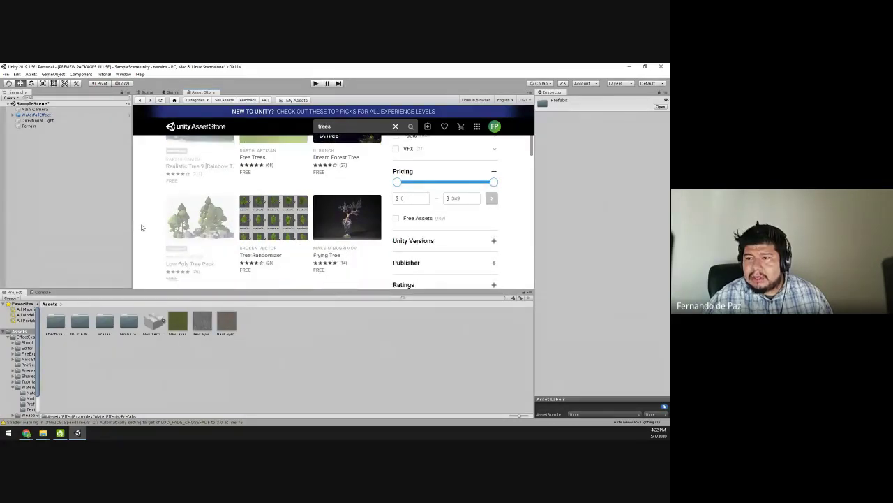
{"action": "left_click", "coordinate": [192, 218]}
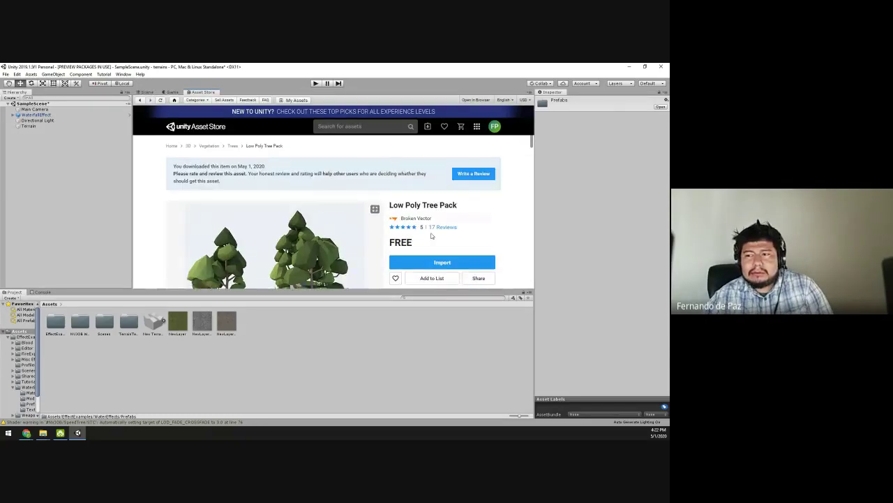
{"action": "scroll", "coordinate": [433, 224], "scroll_direction": "down", "scroll_amount": 2}
{"action": "left_click", "coordinate": [424, 191]}
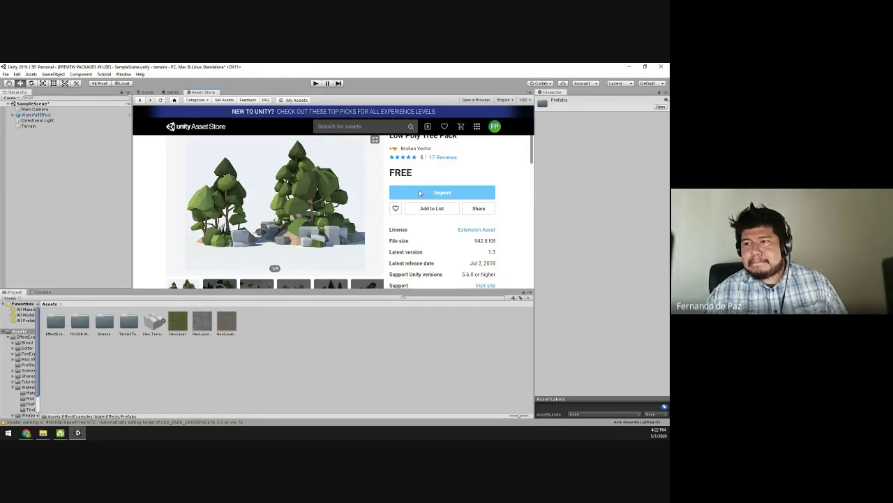
{"action": "left_click", "coordinate": [420, 193]}
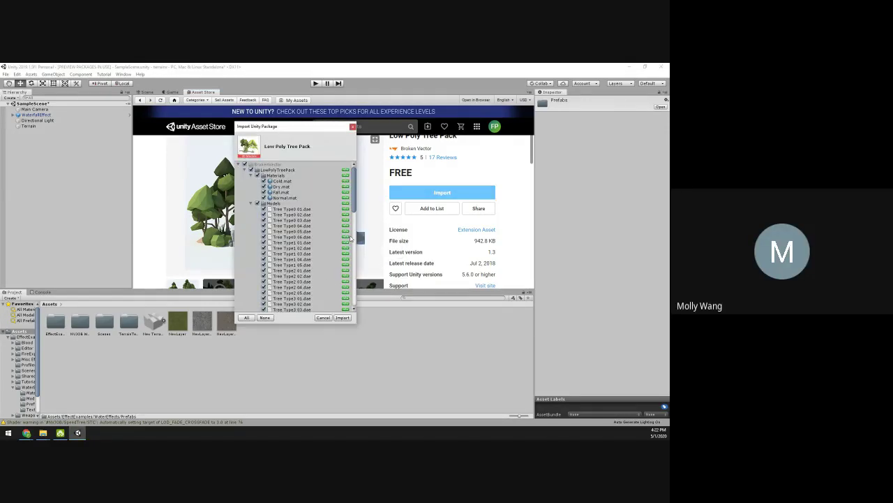
{"action": "left_click", "coordinate": [343, 318]}
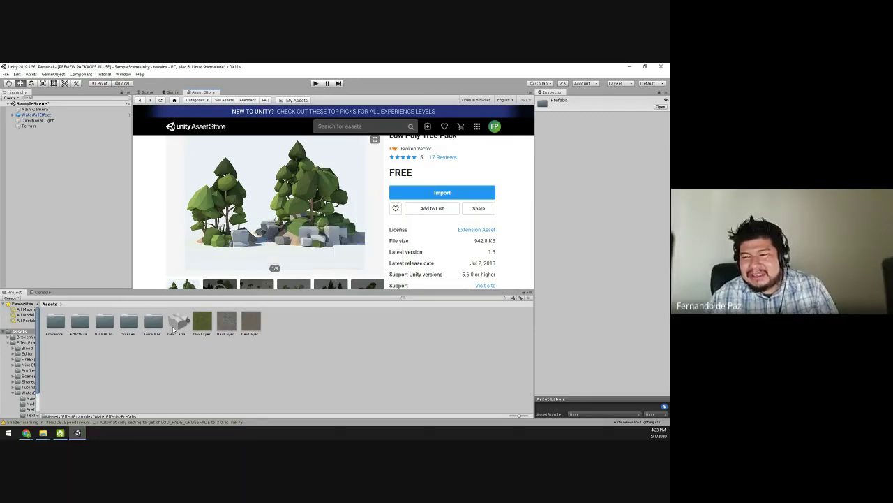
Return to the Scene view and examine the terrain around the waterfall.
{"action": "scroll", "coordinate": [274, 201], "scroll_direction": "up", "scroll_amount": 2}
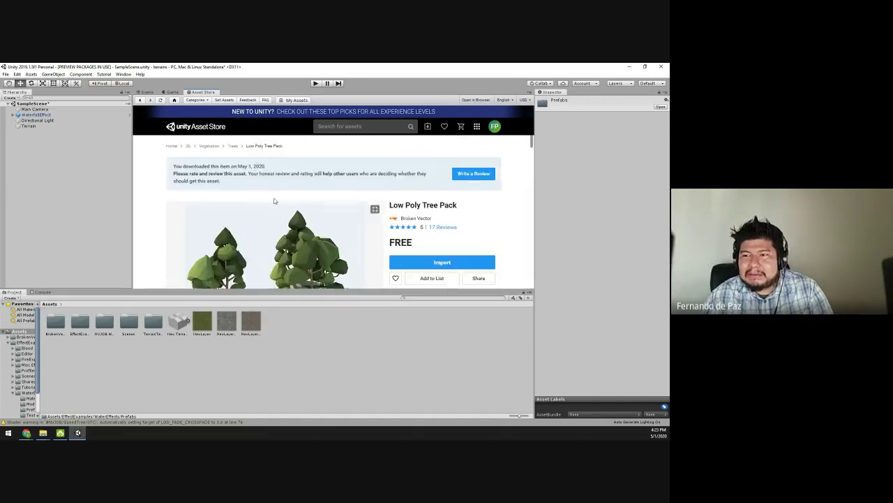
{"action": "scroll", "coordinate": [274, 201], "scroll_direction": "down", "scroll_amount": 5}
{"action": "scroll", "coordinate": [251, 207], "scroll_direction": "up", "scroll_amount": 5}
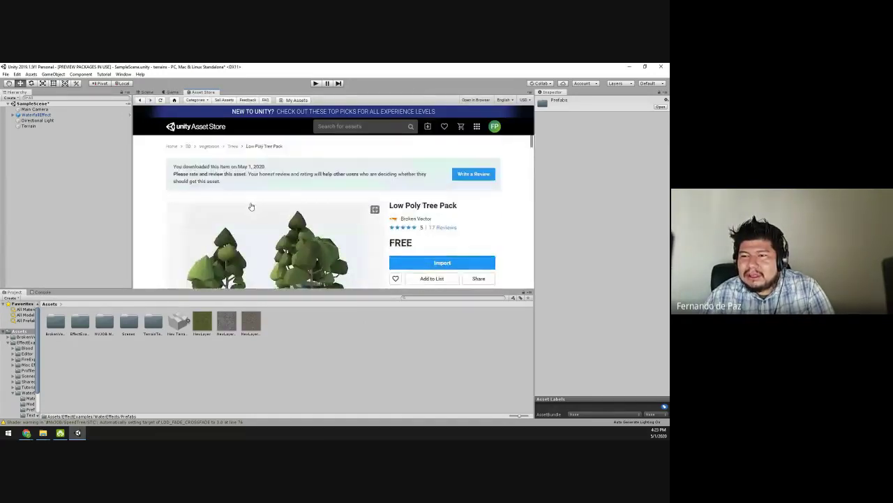
{"action": "scroll", "coordinate": [251, 207], "scroll_direction": "down", "scroll_amount": 1}
{"action": "left_click", "coordinate": [145, 92]}
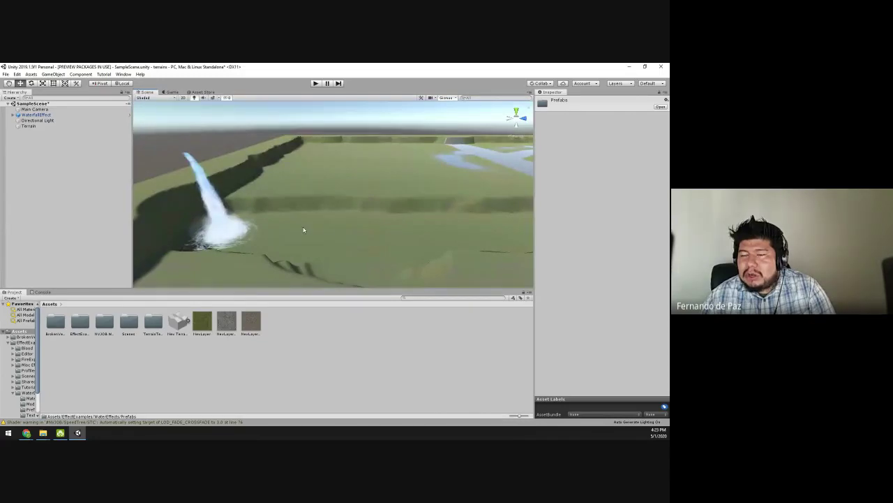
{"action": "scroll", "coordinate": [339, 234], "scroll_direction": "down", "scroll_amount": 8}
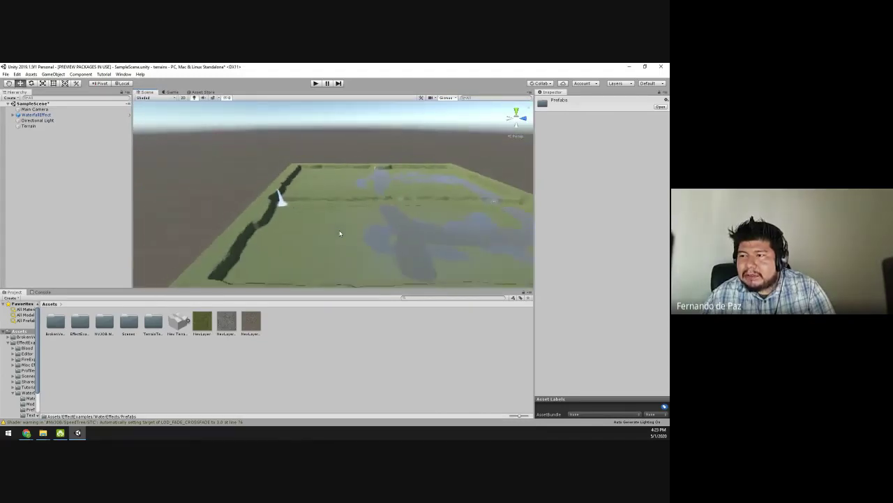
{"action": "scroll", "coordinate": [340, 232], "scroll_direction": "up", "scroll_amount": 6}
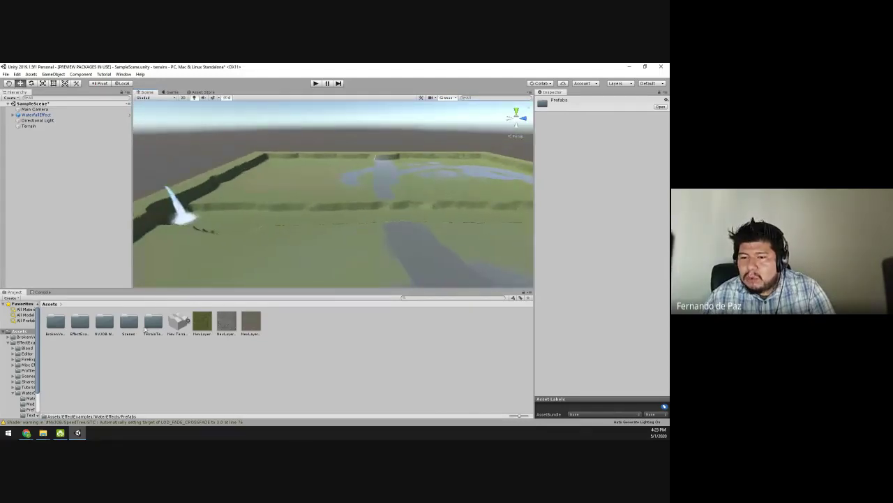
Inspect the Water Shader folder inside NVJOB Water Shader SAF and return to the root Assets folder.
{"action": "double_click", "coordinate": [107, 324]}
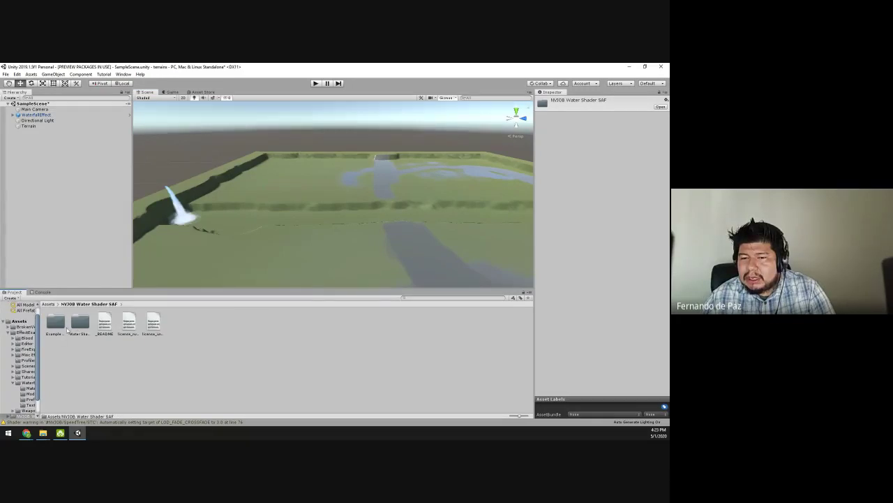
{"action": "double_click", "coordinate": [80, 323]}
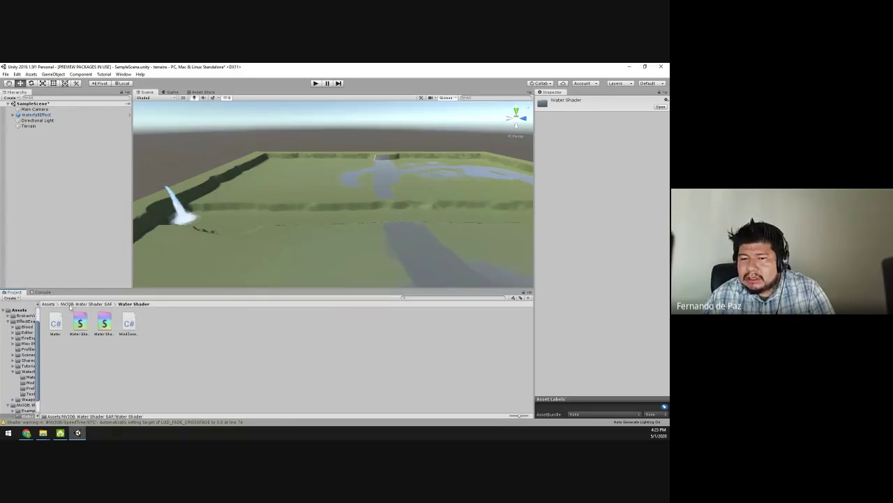
{"action": "left_click", "coordinate": [85, 303]}
{"action": "left_click", "coordinate": [54, 304]}
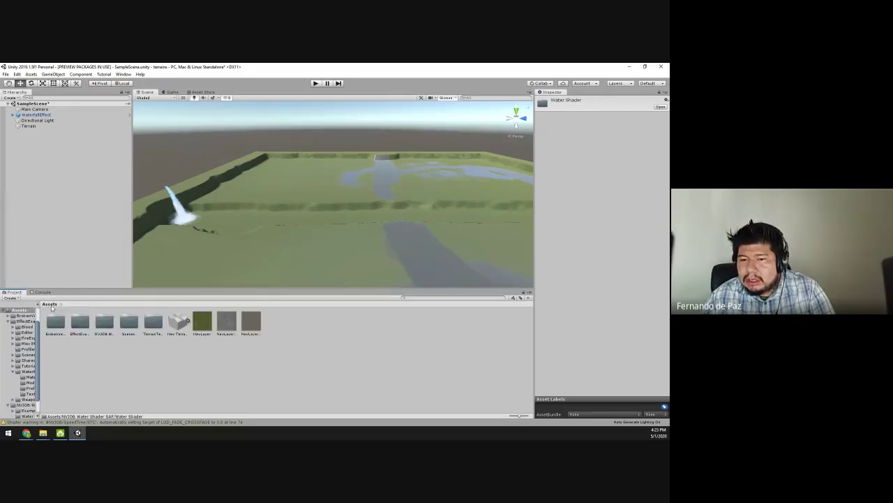
Examine the Prefabs folder in the Example Scenes of NVJOB Water Shader SAF and return to the root Assets folder.
{"action": "double_click", "coordinate": [105, 322]}
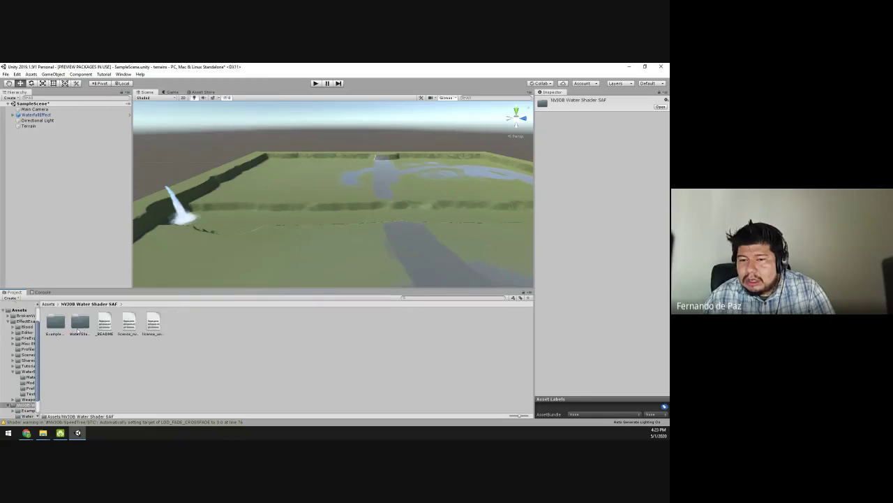
{"action": "double_click", "coordinate": [55, 323]}
{"action": "double_click", "coordinate": [201, 322]}
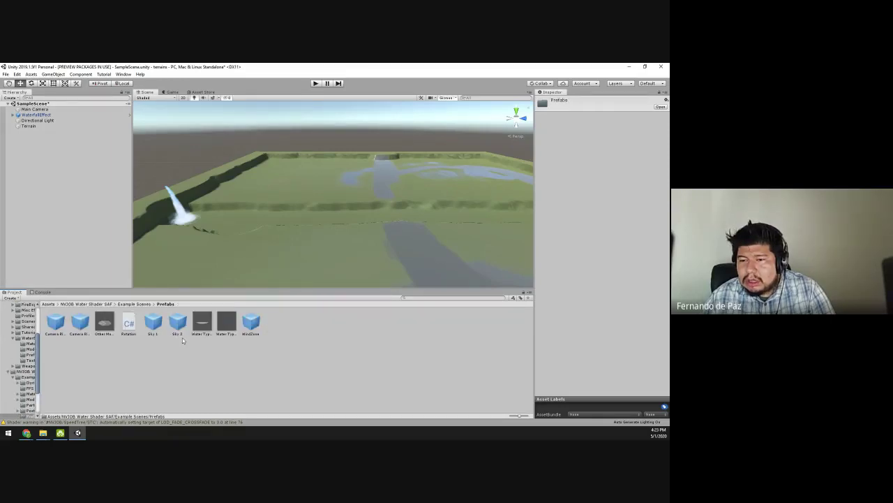
{"action": "left_click_drag", "start_coordinate": [104, 323], "coordinate": [256, 358]}
{"action": "left_click_drag", "start_coordinate": [236, 294], "coordinate": [280, 336]}
{"action": "left_click_drag", "start_coordinate": [199, 328], "coordinate": [240, 372]}
{"action": "left_click", "coordinate": [46, 304]}
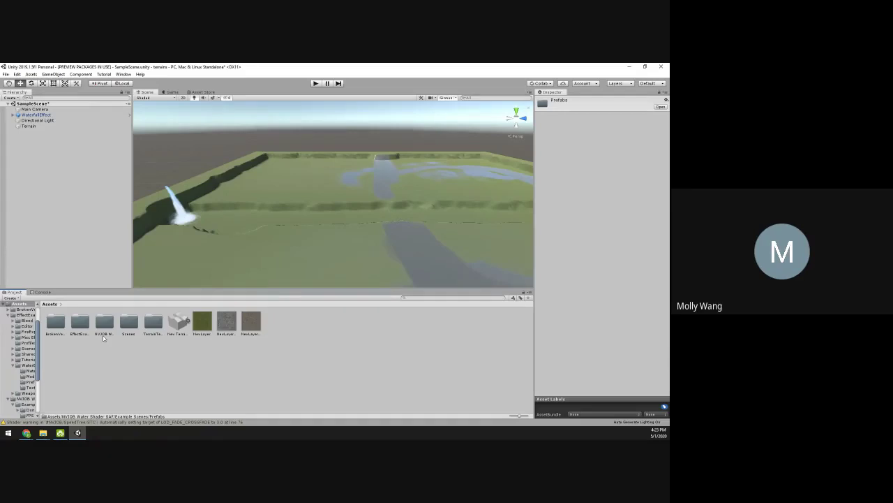
Search the Asset Store for "water" again, sort by Price (Low to High), and look through the free water assets.
{"action": "left_click", "coordinate": [202, 93]}
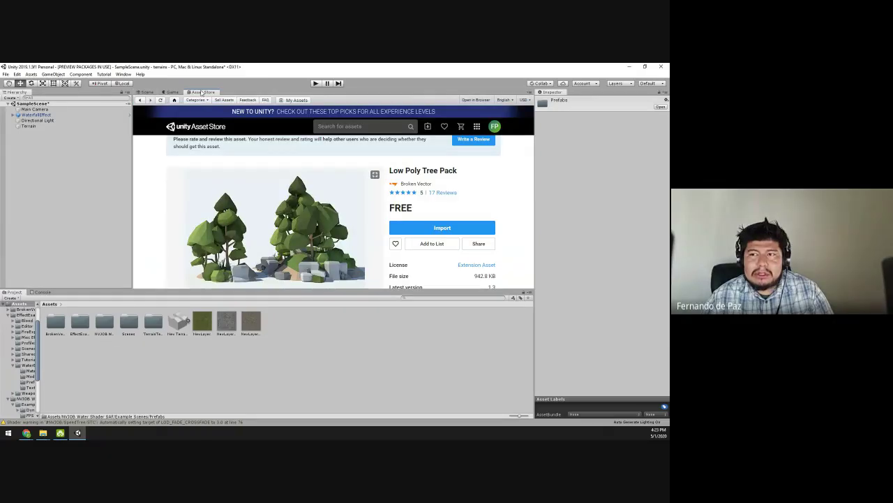
{"action": "left_click", "coordinate": [341, 127]}
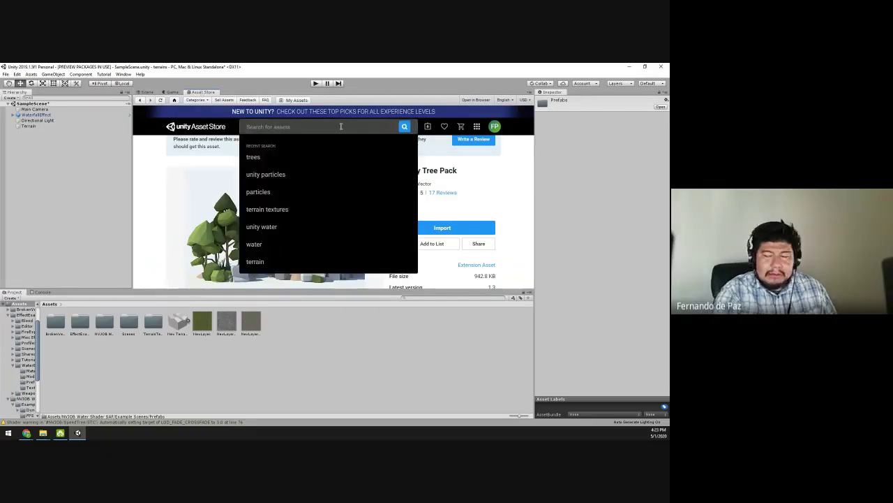
{"action": "left_click", "coordinate": [254, 244]}
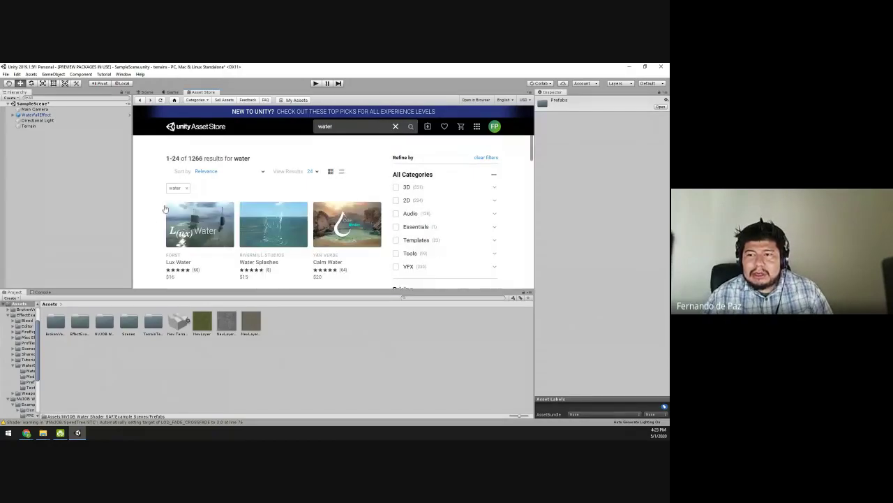
{"action": "scroll", "coordinate": [155, 228], "scroll_direction": "down", "scroll_amount": 3}
{"action": "scroll", "coordinate": [154, 228], "scroll_direction": "down", "scroll_amount": 2}
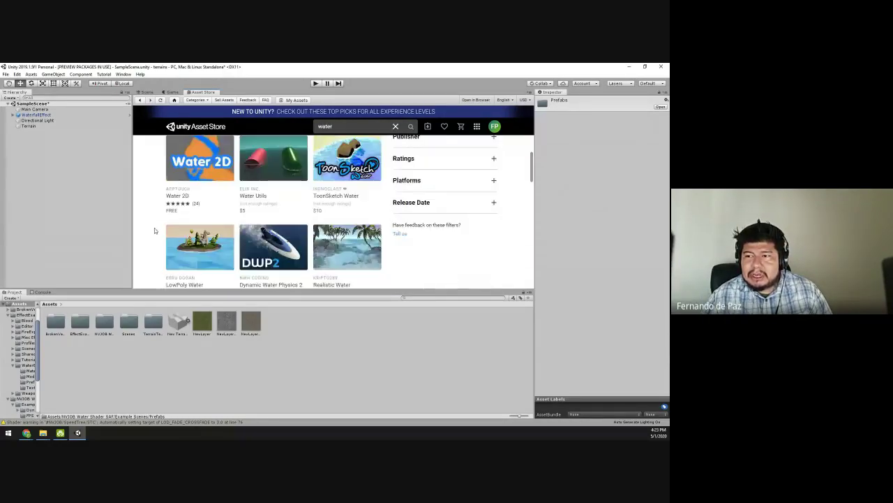
{"action": "scroll", "coordinate": [154, 228], "scroll_direction": "up", "scroll_amount": 5}
{"action": "left_click", "coordinate": [229, 171]}
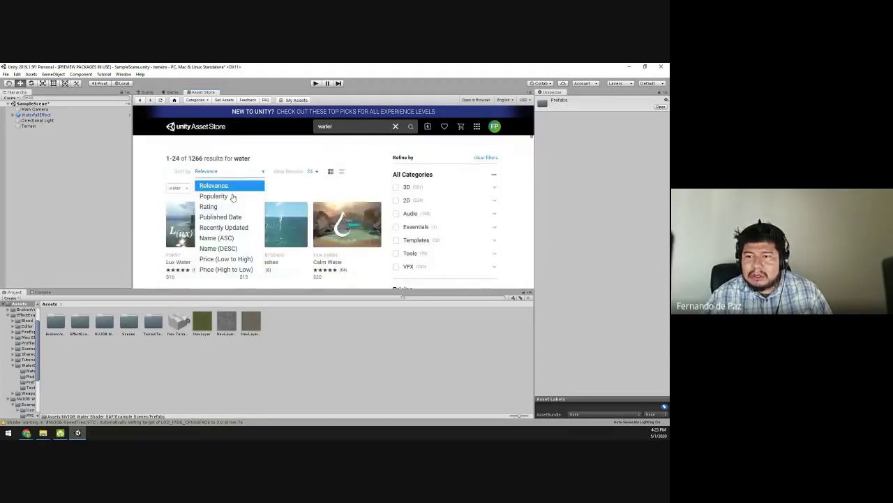
{"action": "left_click", "coordinate": [226, 259]}
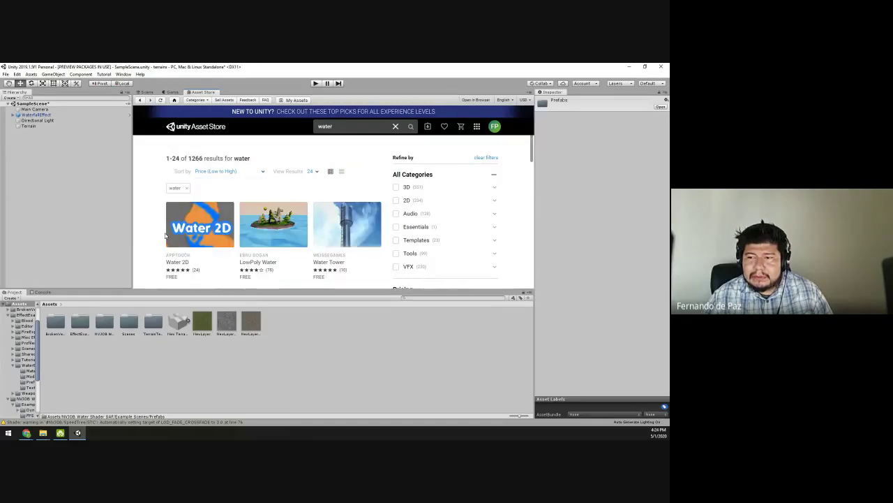
{"action": "scroll", "coordinate": [161, 233], "scroll_direction": "down", "scroll_amount": 2}
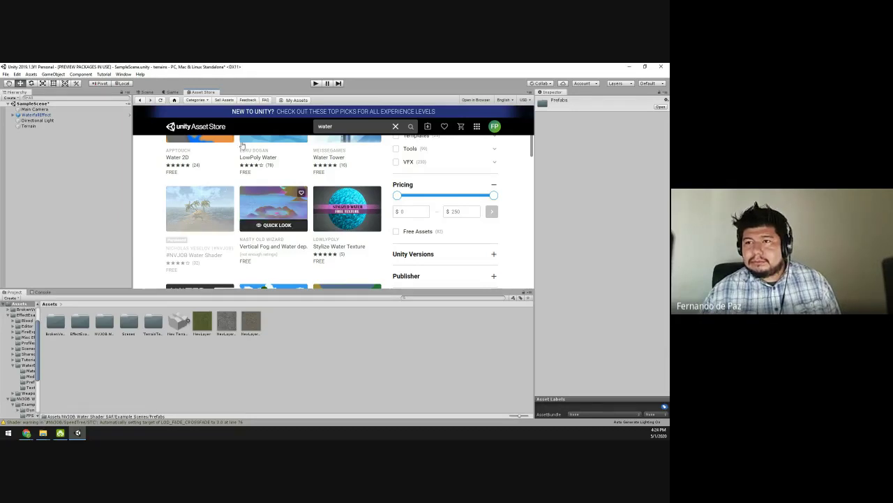
Return to the Scene view and look at the waterfall and terrain from a higher angle.
{"action": "left_click", "coordinate": [148, 92]}
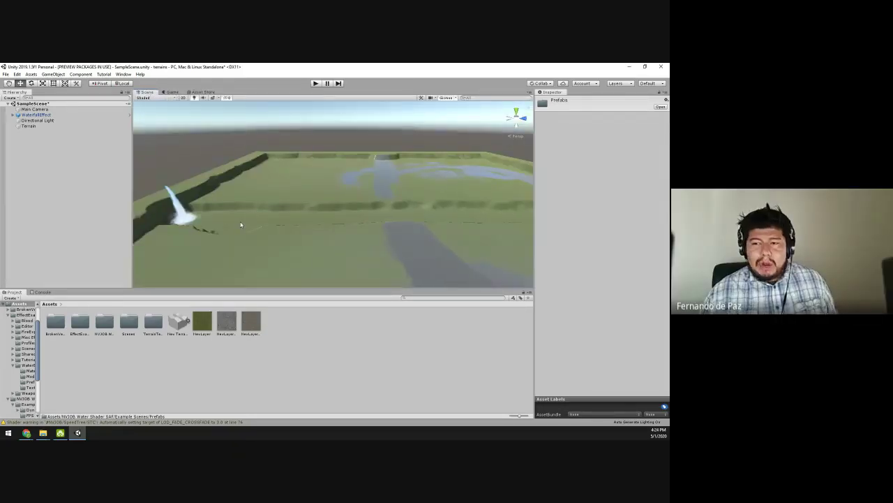
{"action": "right_click_drag", "start_coordinate": [250, 221], "coordinate": [225, 282]}
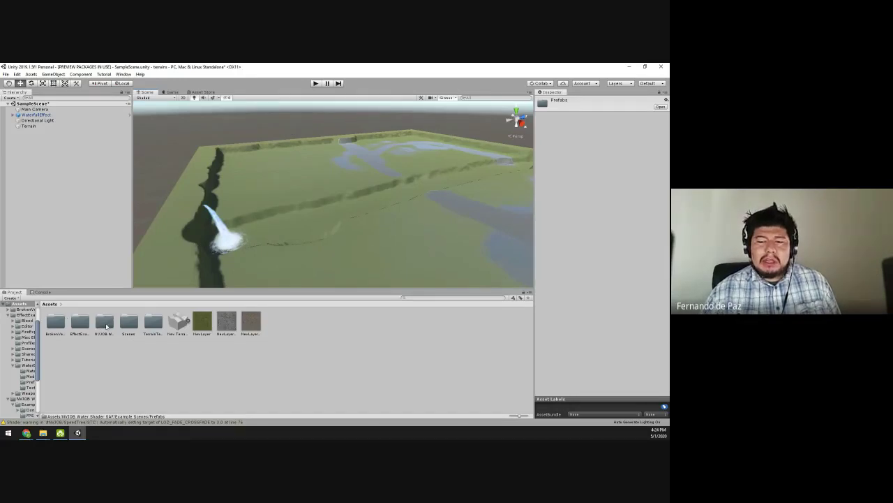
Open the Prefabs folder in the Example Scenes of NVJOB Water Shader SAF.
{"action": "left_click", "coordinate": [108, 324]}
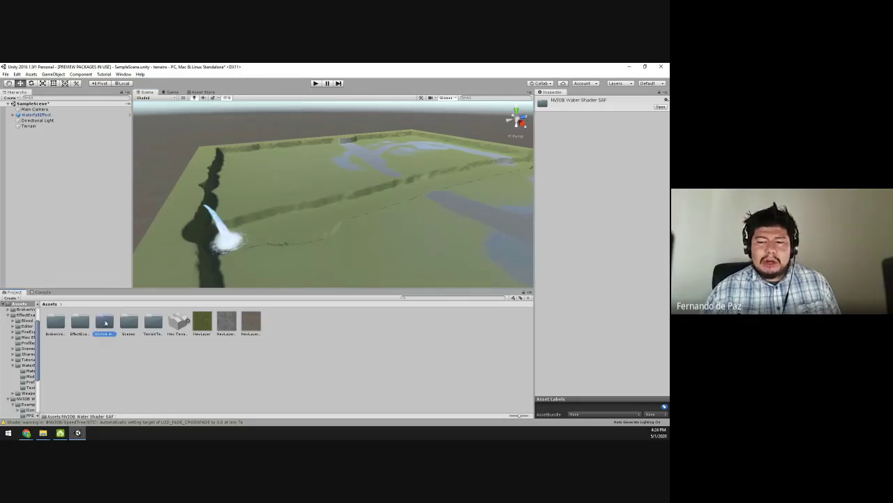
{"action": "double_click", "coordinate": [105, 323]}
{"action": "double_click", "coordinate": [57, 323]}
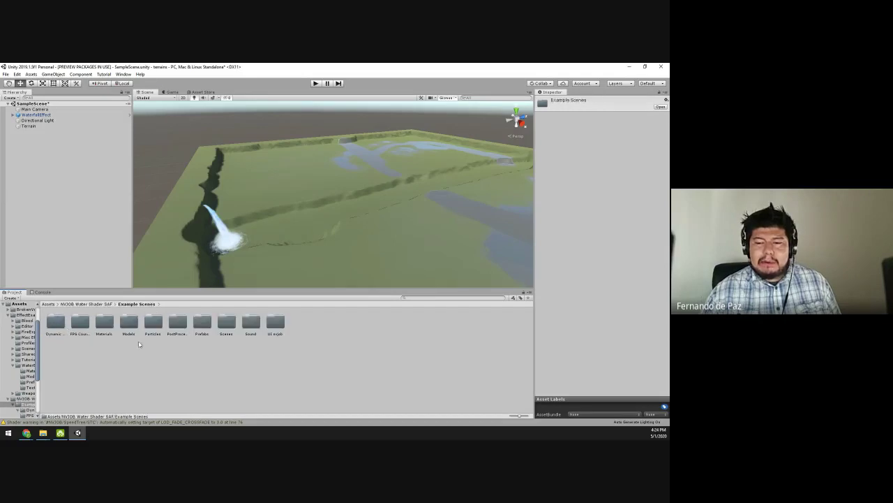
{"action": "double_click", "coordinate": [202, 322]}
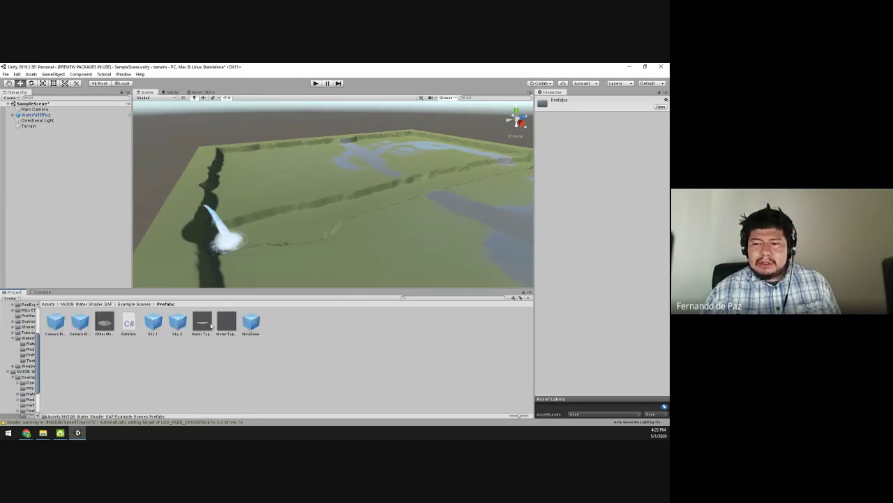
Try out the Water Type 1 prefab over the terrain at Y 118 and Z 461, and delete it from the scene.
{"action": "left_click_drag", "start_coordinate": [211, 325], "coordinate": [306, 248]}
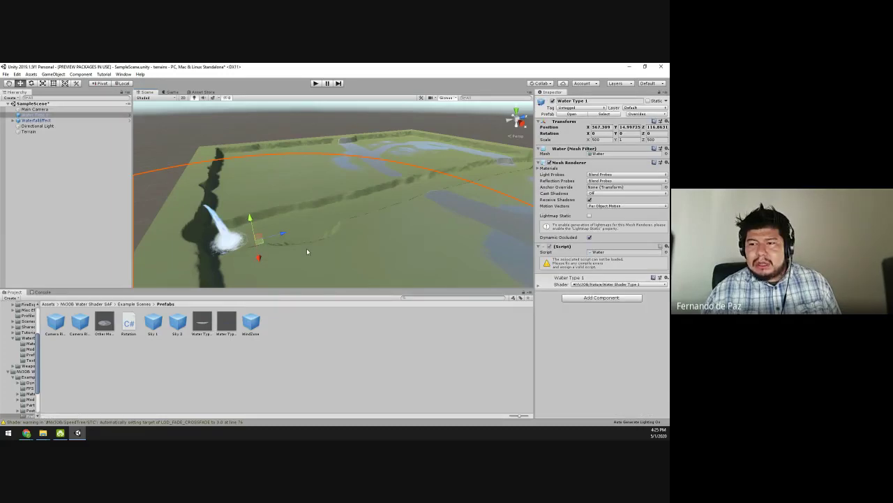
{"action": "right_click_drag", "start_coordinate": [306, 247], "coordinate": [347, 221]}
{"action": "left_click_drag", "start_coordinate": [327, 207], "coordinate": [392, 207]}
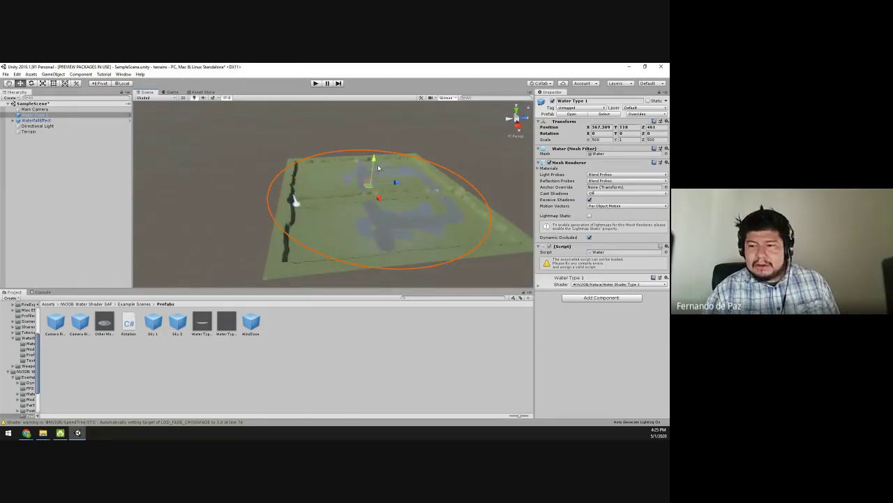
{"action": "key", "text": "Delete"}
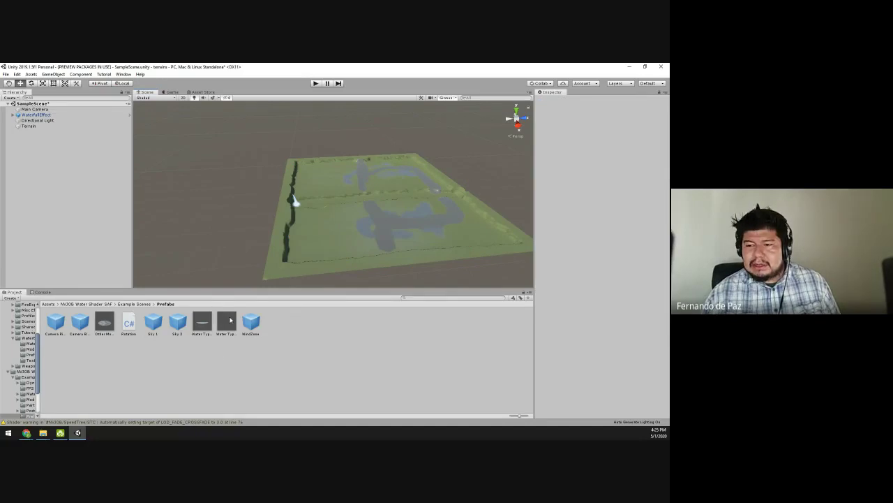
Try the Water Type 2 prefab lowered to Y -179 near the terrain's edge, and delete it from the scene.
{"action": "left_click_drag", "start_coordinate": [228, 322], "coordinate": [409, 222]}
{"action": "left_click_drag", "start_coordinate": [341, 203], "coordinate": [321, 199]}
{"action": "scroll", "coordinate": [352, 222], "scroll_direction": "down", "scroll_amount": 5}
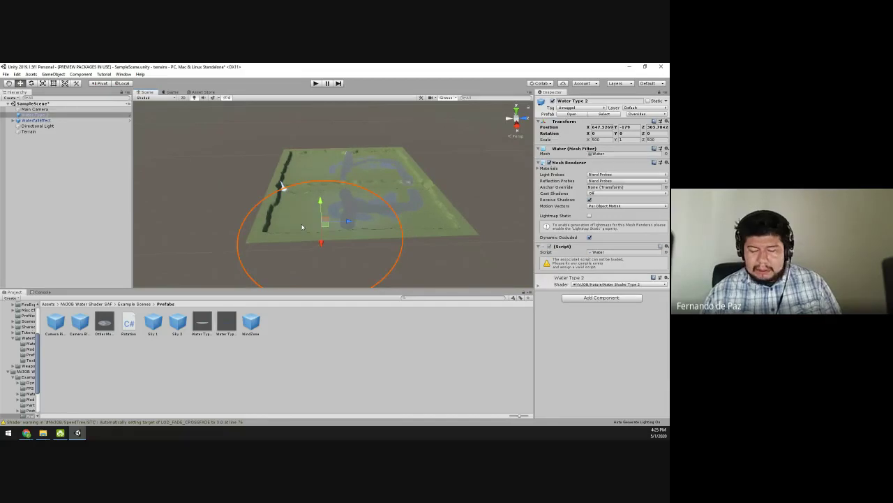
{"action": "key", "text": "Delete"}
Add the Water Type 2 prefab to the scene again and move it onto the terrain at X 463, Y -21, Z 231.
{"action": "left_click_drag", "start_coordinate": [210, 314], "coordinate": [228, 255]}
{"action": "left_click_drag", "start_coordinate": [282, 186], "coordinate": [423, 230], "text": "alt"}
{"action": "scroll", "coordinate": [423, 216], "scroll_direction": "down", "scroll_amount": 5}
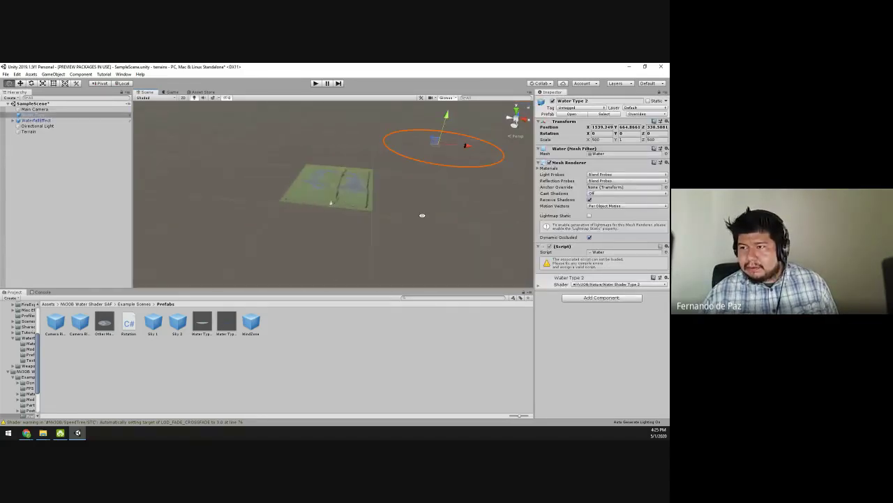
{"action": "left_click_drag", "start_coordinate": [431, 159], "coordinate": [253, 129]}
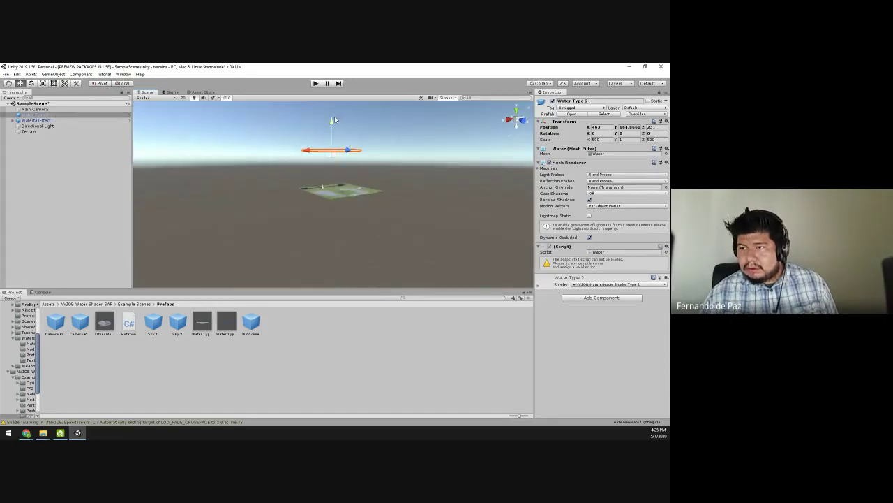
{"action": "left_click_drag", "start_coordinate": [334, 116], "coordinate": [291, 214]}
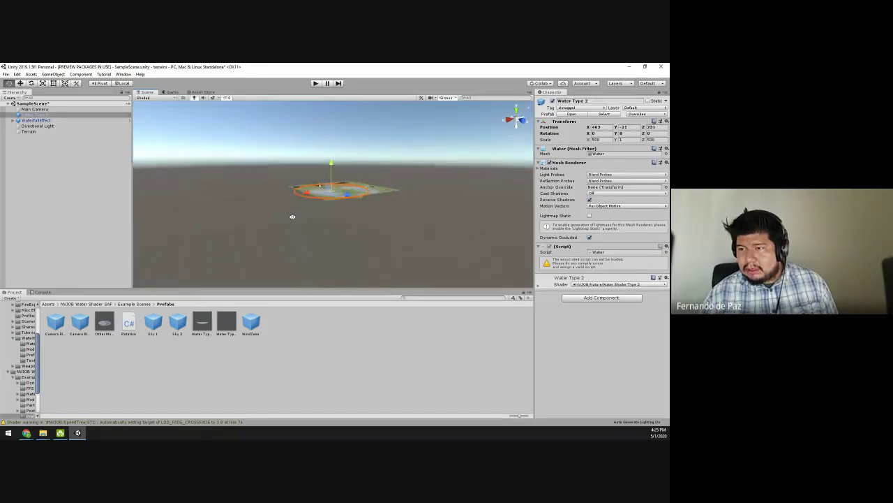
Reposition Water Type 2 across the terrain to X 546.1, Y 46.2, Z 577.2.
{"action": "right_click_drag", "start_coordinate": [291, 214], "coordinate": [490, 248], "text": "alt"}
{"action": "scroll", "coordinate": [489, 248], "scroll_direction": "up", "scroll_amount": 5}
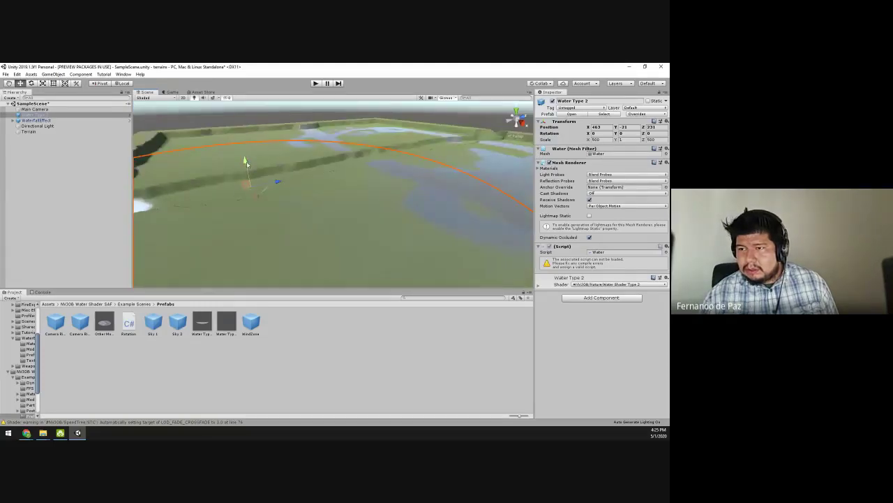
{"action": "left_click_drag", "start_coordinate": [246, 162], "coordinate": [174, 122]}
{"action": "left_click_drag", "start_coordinate": [146, 123], "coordinate": [203, 322], "text": "alt"}
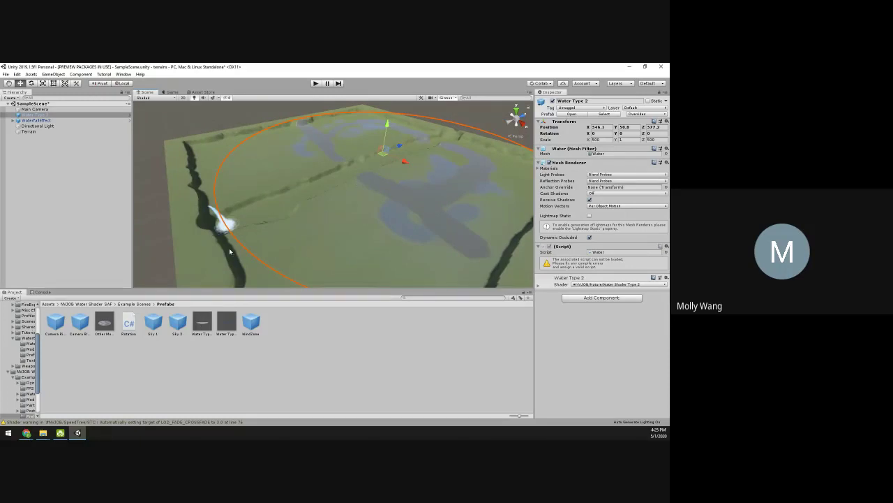
{"action": "left_click_drag", "start_coordinate": [267, 203], "coordinate": [318, 187], "text": "alt"}
{"action": "left_click_drag", "start_coordinate": [375, 168], "coordinate": [371, 199]}
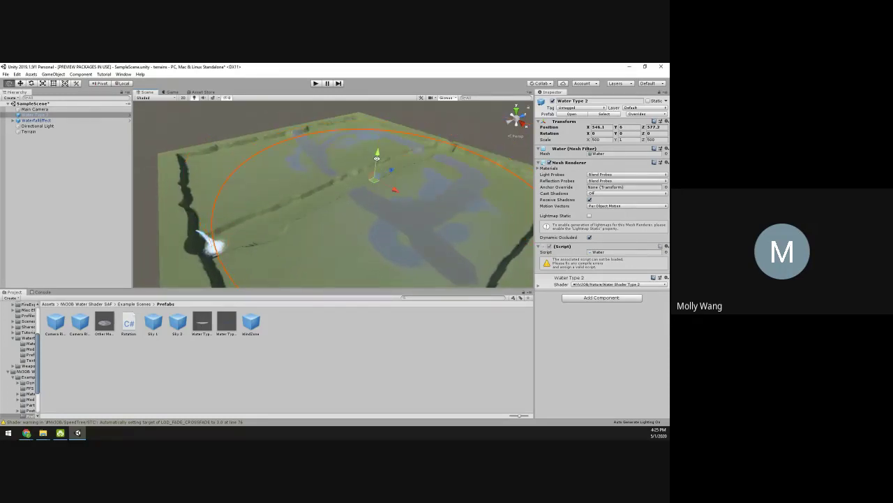
{"action": "left_click_drag", "start_coordinate": [377, 158], "coordinate": [411, 198], "text": "alt"}
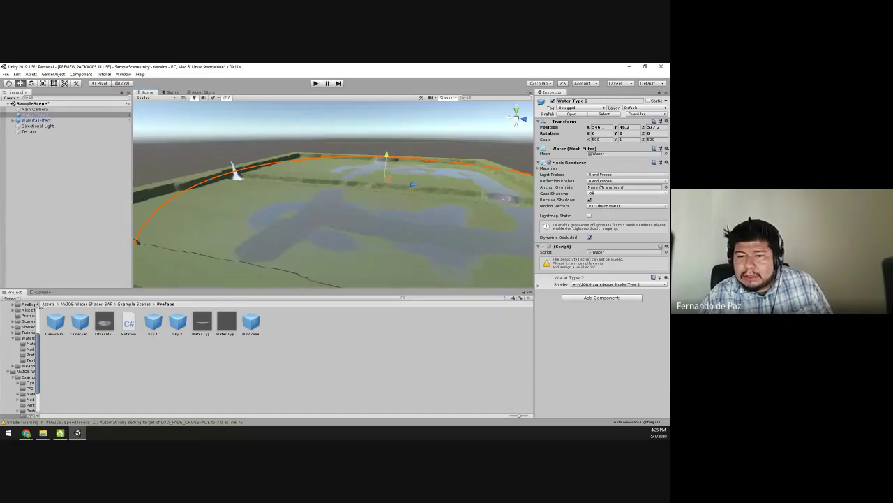
Check the Console messages, then look through the terrains project's Assets folder in File Explorer and close it.
{"action": "left_click", "coordinate": [43, 291]}
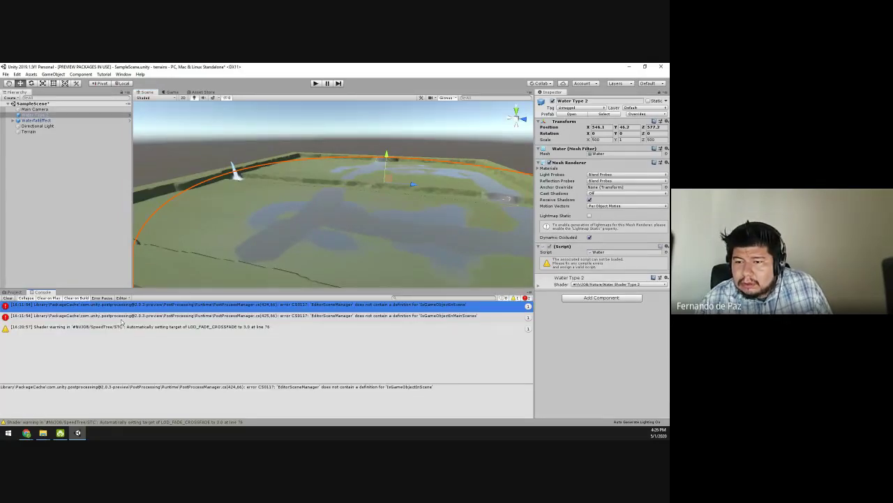
{"action": "left_click", "coordinate": [13, 293]}
{"action": "right_click", "coordinate": [143, 361]}
{"action": "left_click", "coordinate": [168, 211]}
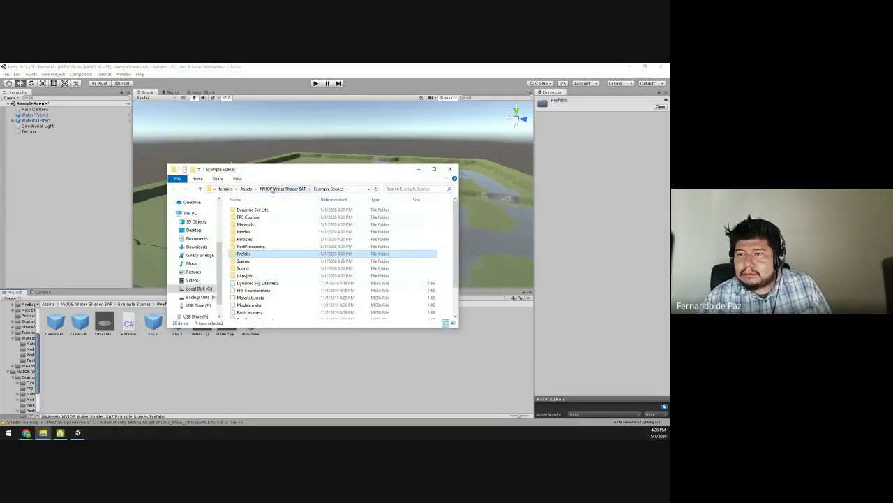
{"action": "left_click", "coordinate": [225, 188]}
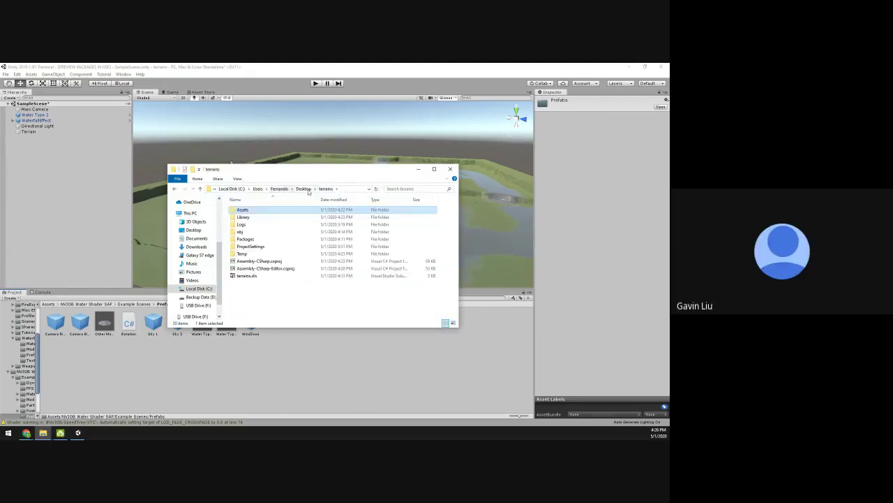
{"action": "double_click", "coordinate": [264, 211]}
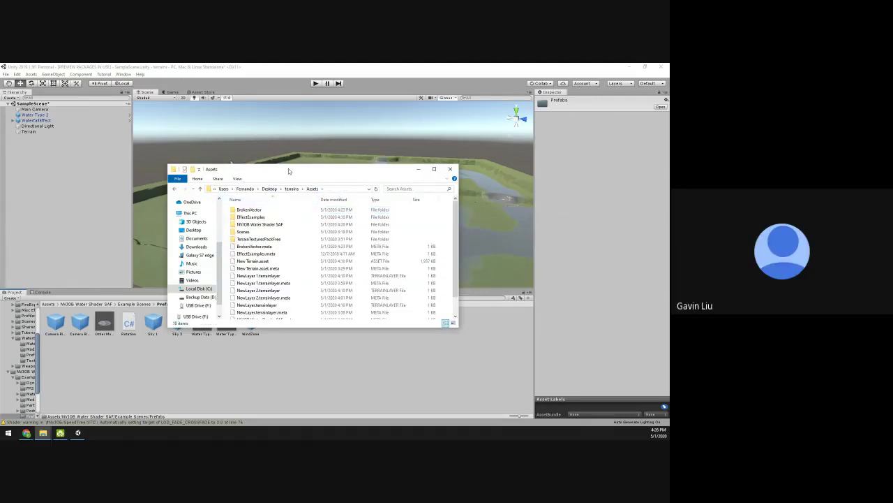
{"action": "left_click_drag", "start_coordinate": [288, 168], "coordinate": [139, 161]}
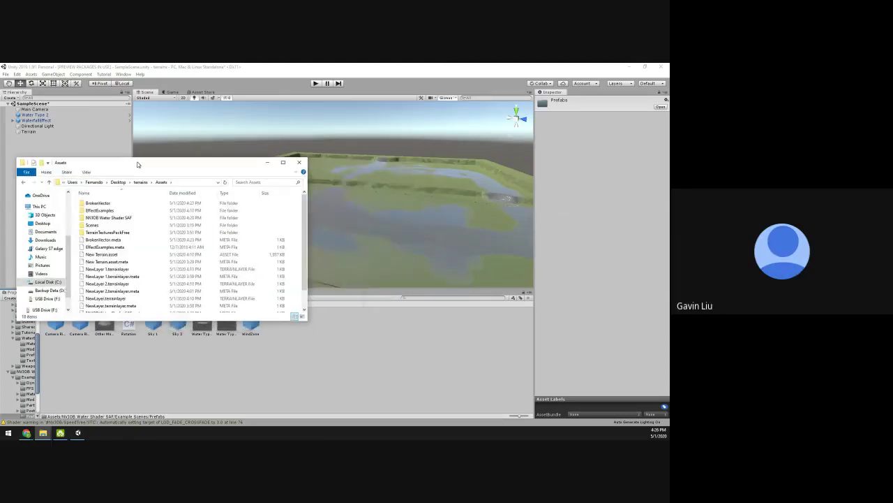
{"action": "left_click", "coordinate": [298, 162]}
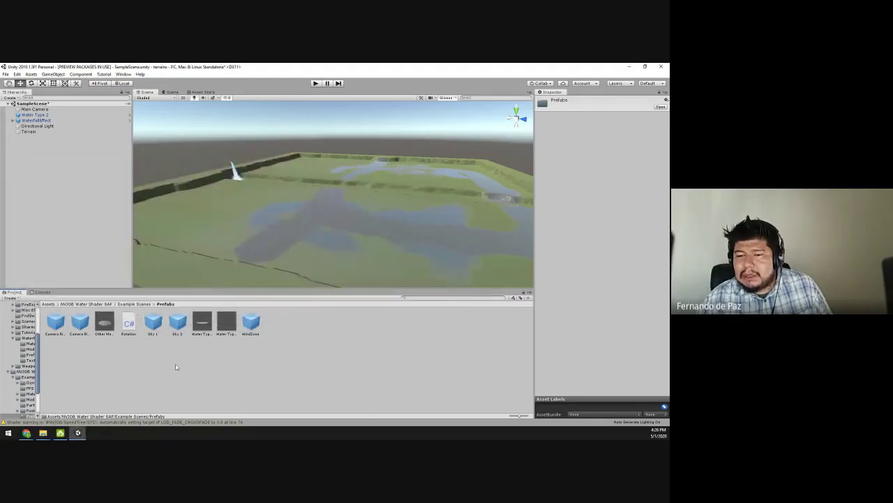
Review the PostProcessing script errors in the Console and clear the logged messages.
{"action": "left_click", "coordinate": [42, 292]}
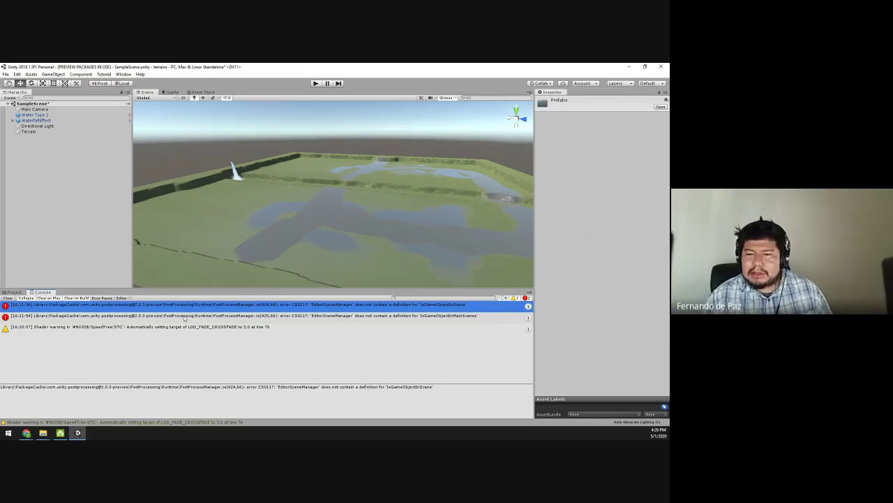
{"action": "left_click", "coordinate": [9, 297]}
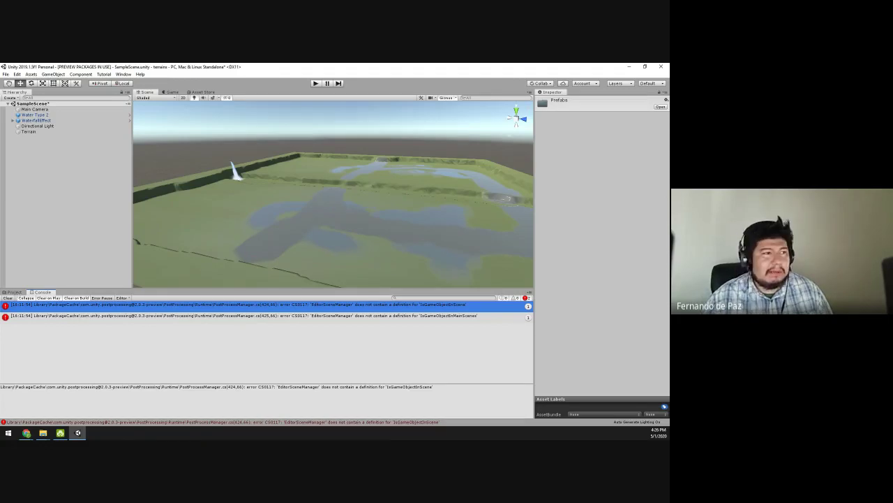
{"action": "key", "text": "alt+Tab"}
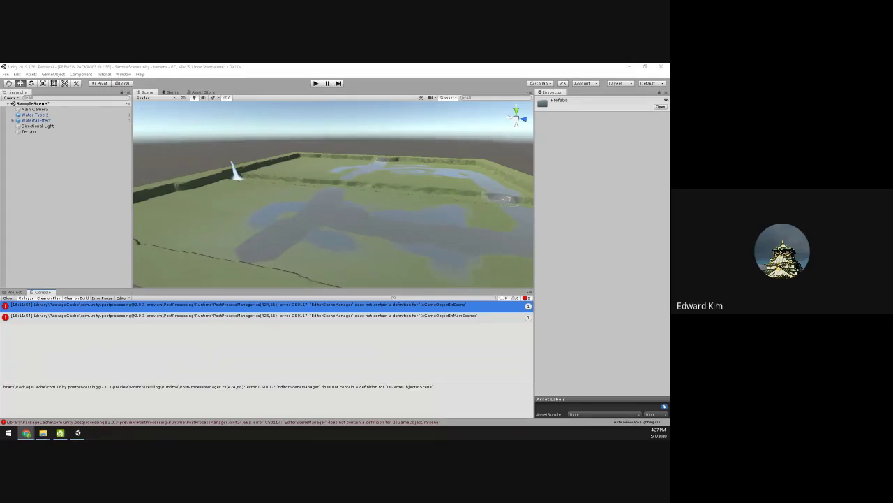
Update the Postprocessing package to version 2.1.7 in the Package Manager.
{"action": "left_click", "coordinate": [123, 74]}
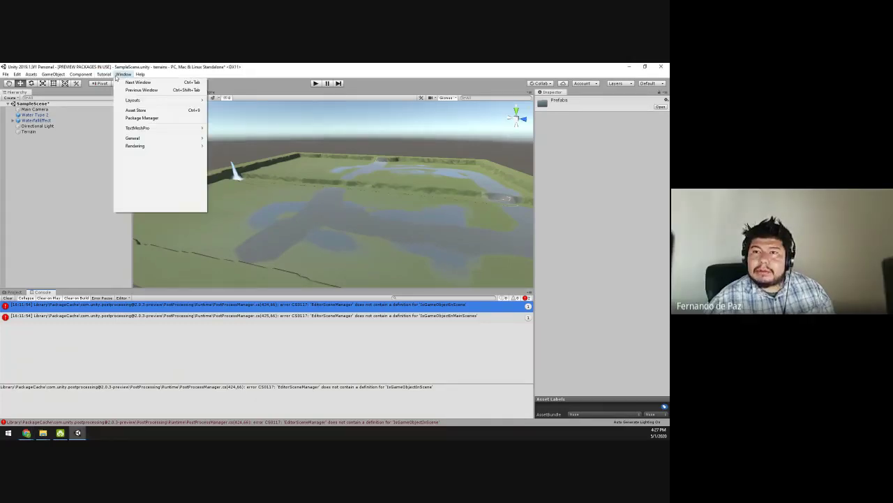
{"action": "left_click", "coordinate": [141, 117]}
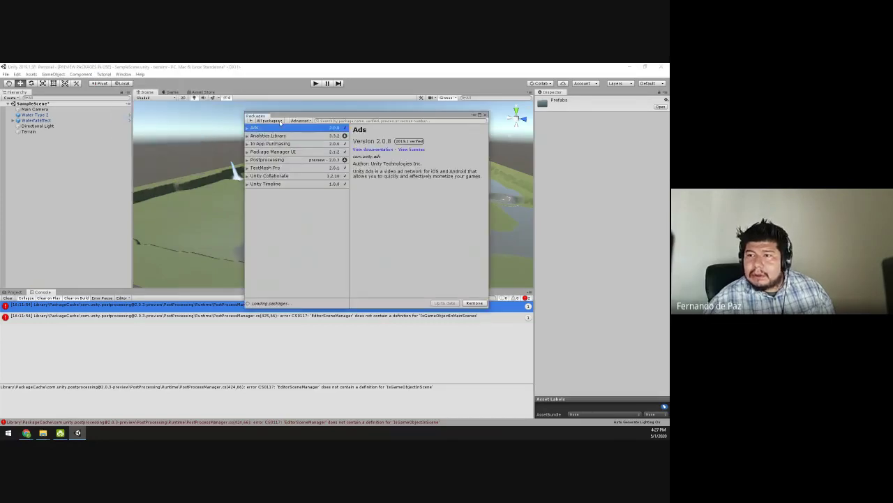
{"action": "left_click", "coordinate": [269, 160]}
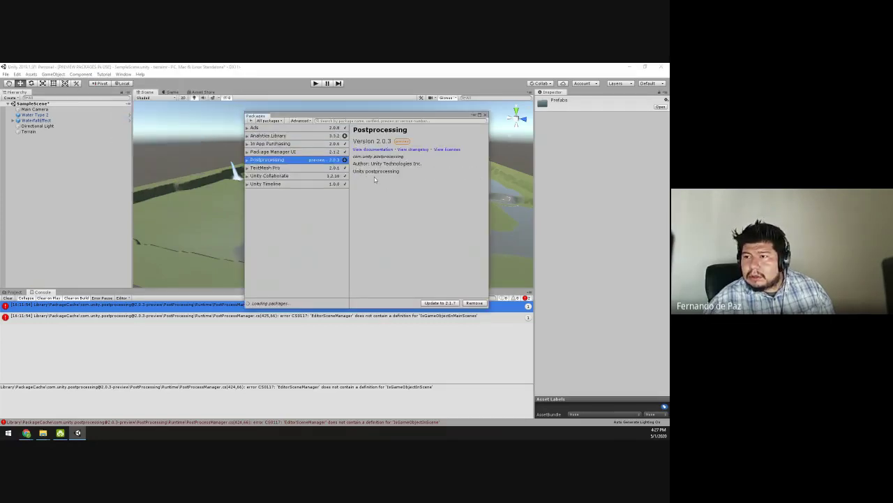
{"action": "left_click", "coordinate": [439, 303]}
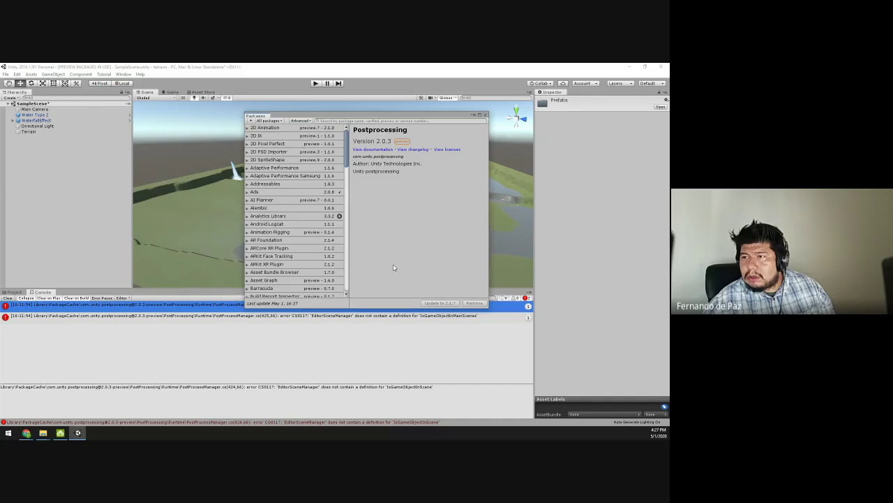
{"action": "scroll", "coordinate": [315, 237], "scroll_direction": "down", "scroll_amount": 3}
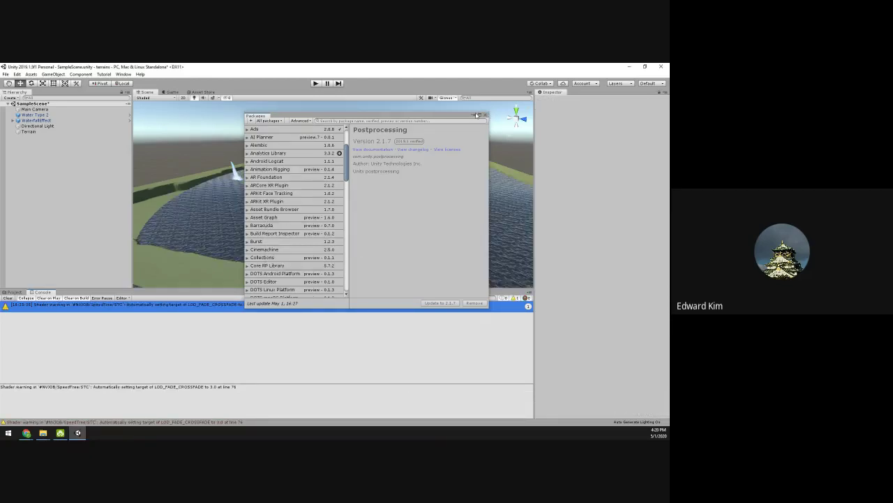
Close the Package Manager and lower Water Type 2 so the water fills only the carved river channel below the waterfall.
{"action": "left_click", "coordinate": [485, 114]}
{"action": "left_click_drag", "start_coordinate": [328, 182], "coordinate": [331, 222], "text": "alt"}
{"action": "left_click", "coordinate": [332, 221]}
{"action": "left_click", "coordinate": [292, 172]}
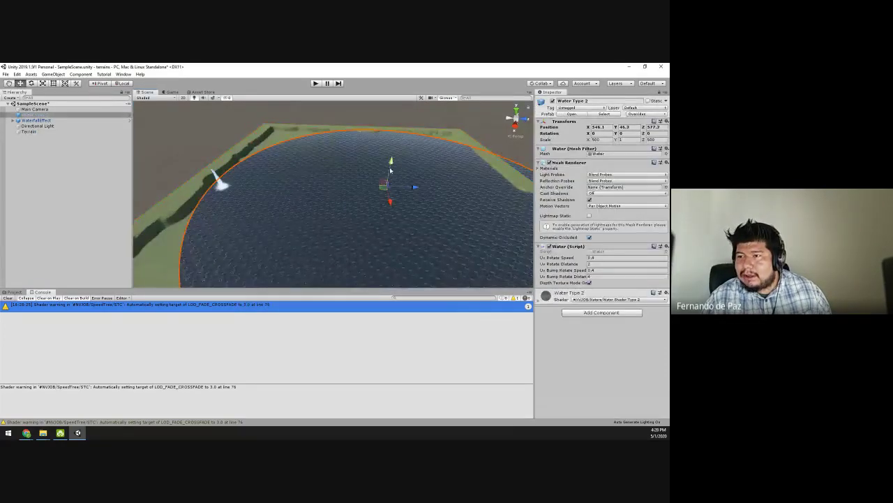
{"action": "left_click_drag", "start_coordinate": [388, 187], "coordinate": [409, 224]}
{"action": "left_click", "coordinate": [342, 195]}
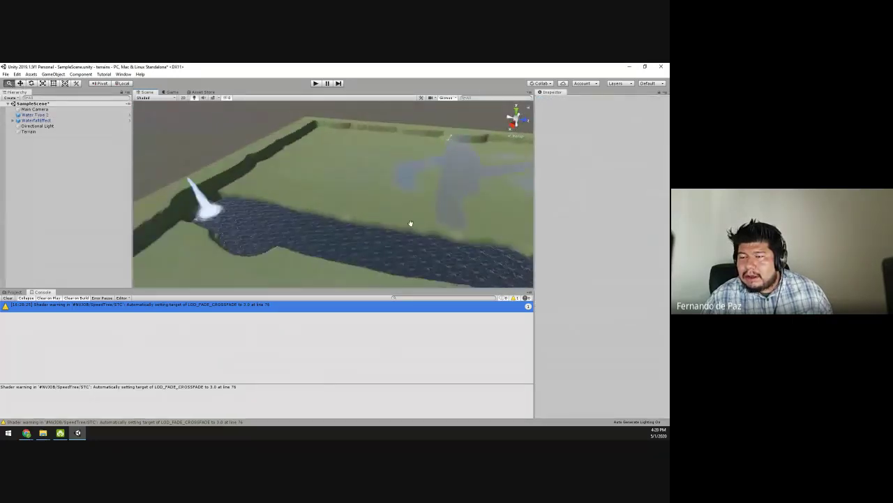
Reopen the Package Manager and examine the Post Processing package's details.
{"action": "left_click", "coordinate": [121, 74]}
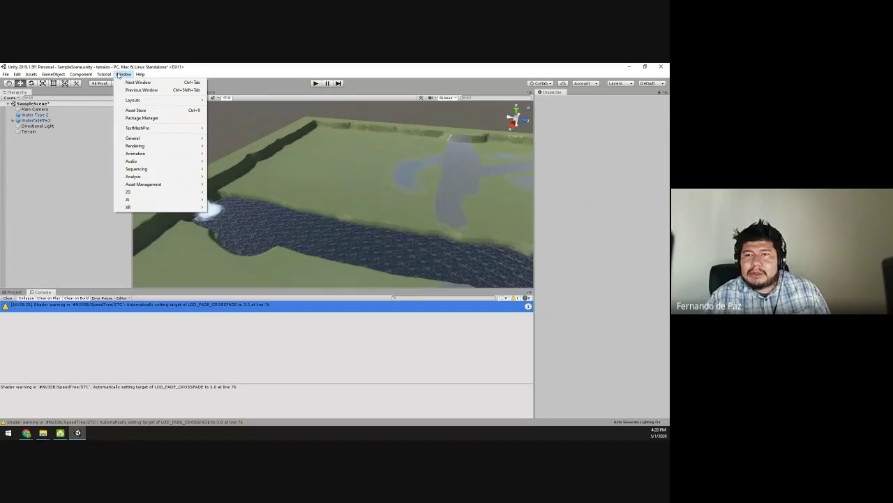
{"action": "left_click", "coordinate": [143, 119]}
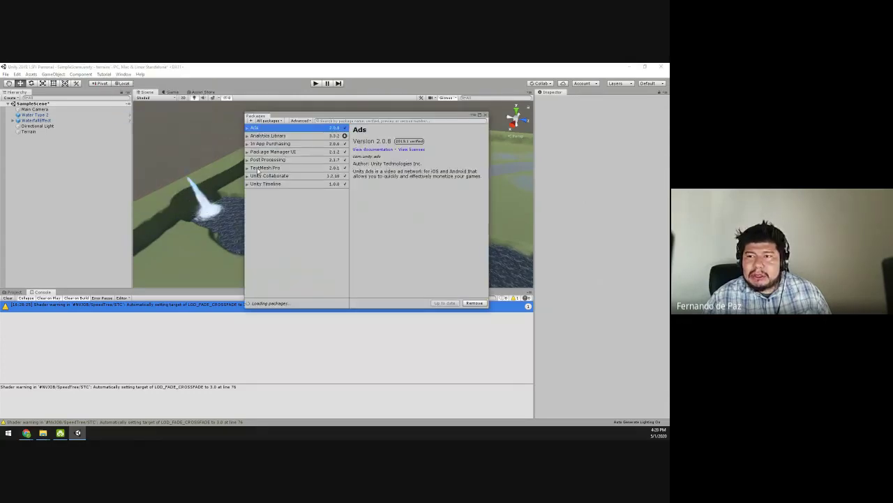
{"action": "left_click", "coordinate": [269, 164]}
{"action": "scroll", "coordinate": [290, 197], "scroll_direction": "down", "scroll_amount": 3}
{"action": "scroll", "coordinate": [289, 197], "scroll_direction": "down", "scroll_amount": 3}
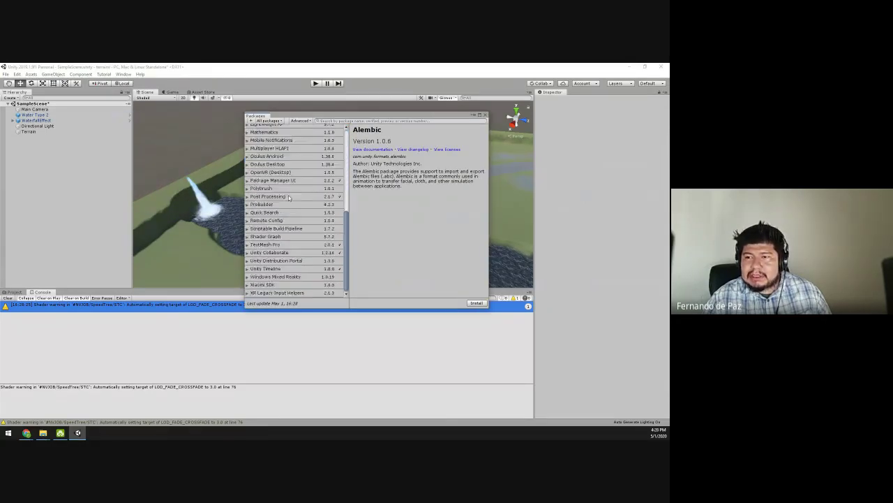
{"action": "left_click", "coordinate": [263, 196]}
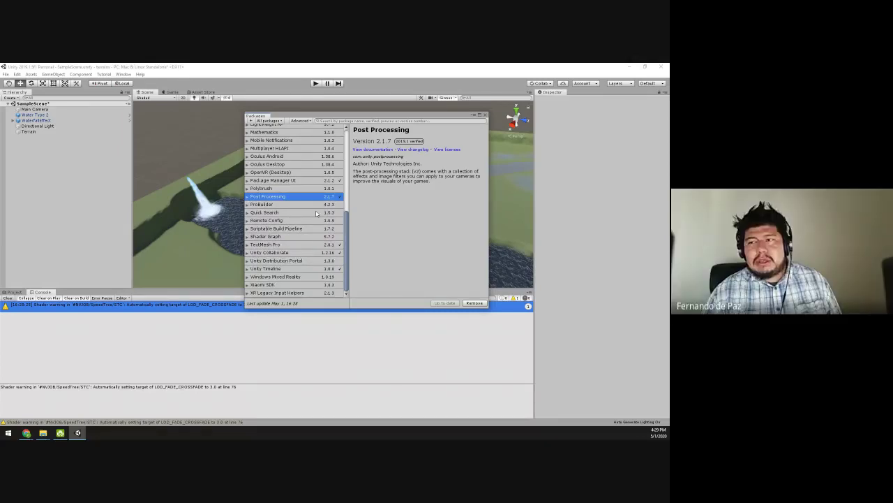
{"action": "scroll", "coordinate": [316, 213], "scroll_direction": "up", "scroll_amount": 3}
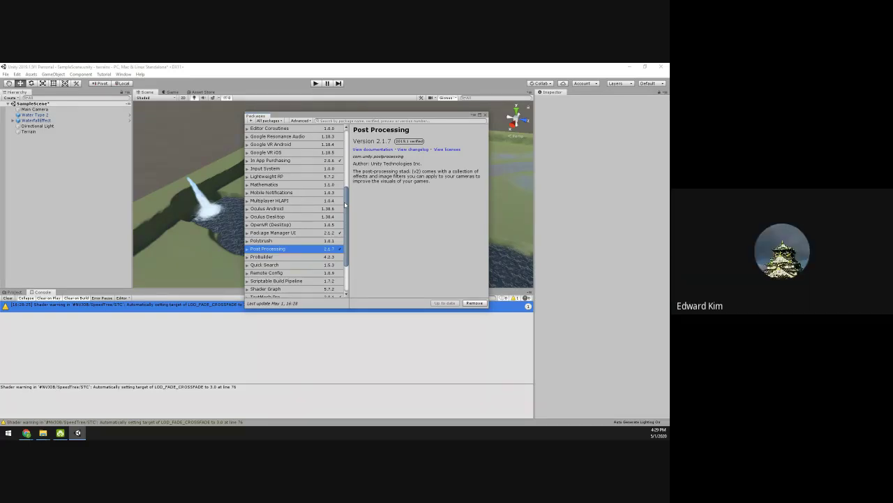
Look through the package list around Post Processing and its filter and advanced options, and close the Package Manager.
{"action": "scroll", "coordinate": [344, 204], "scroll_direction": "up", "scroll_amount": 5}
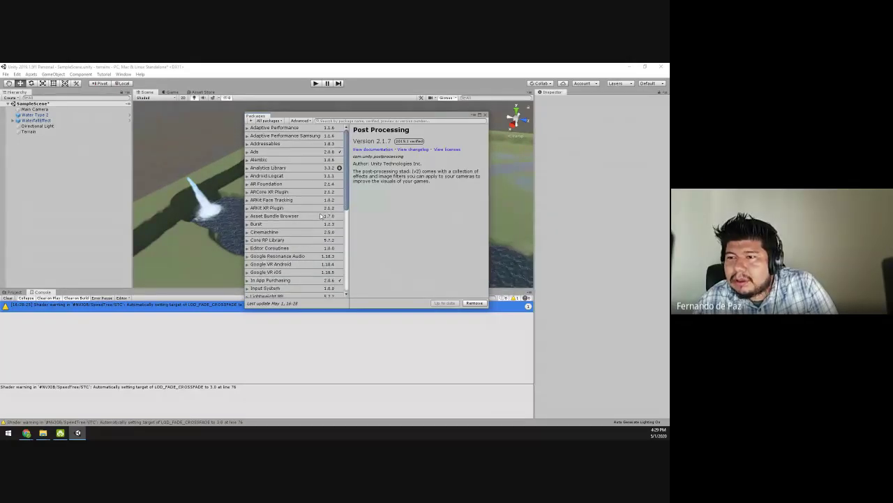
{"action": "scroll", "coordinate": [317, 209], "scroll_direction": "down", "scroll_amount": 6}
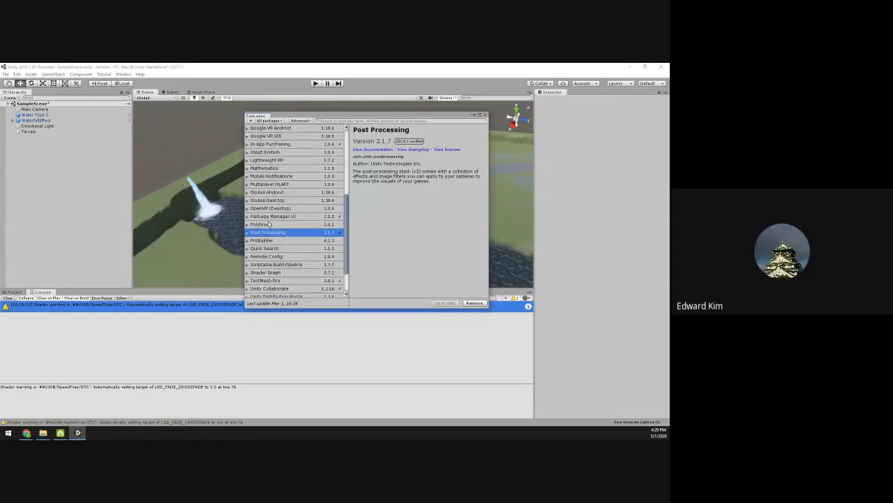
{"action": "left_click", "coordinate": [270, 224]}
{"action": "left_click", "coordinate": [269, 232]}
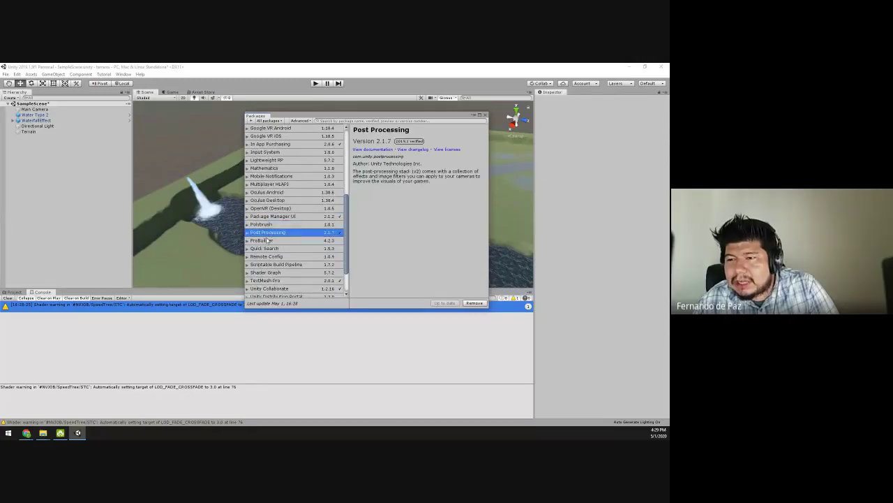
{"action": "scroll", "coordinate": [273, 248], "scroll_direction": "down", "scroll_amount": 3}
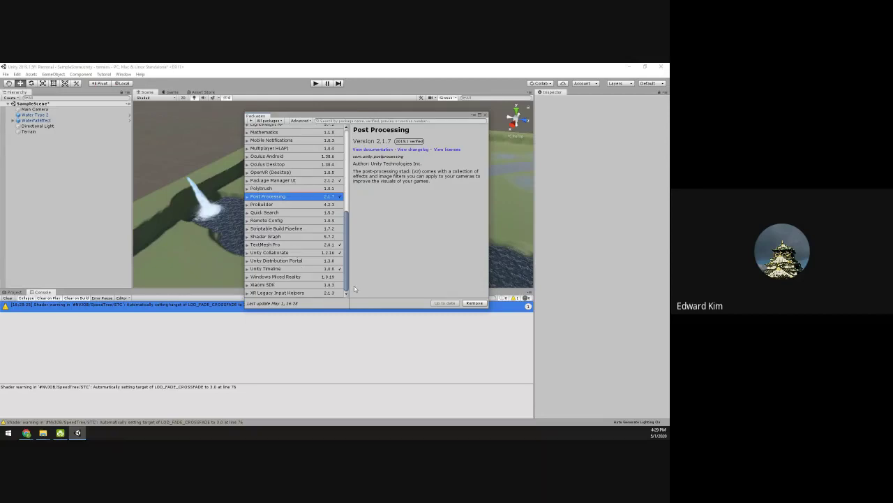
{"action": "left_click", "coordinate": [247, 197]}
{"action": "left_click", "coordinate": [247, 197]}
{"action": "left_click_drag", "start_coordinate": [348, 269], "coordinate": [377, 182]}
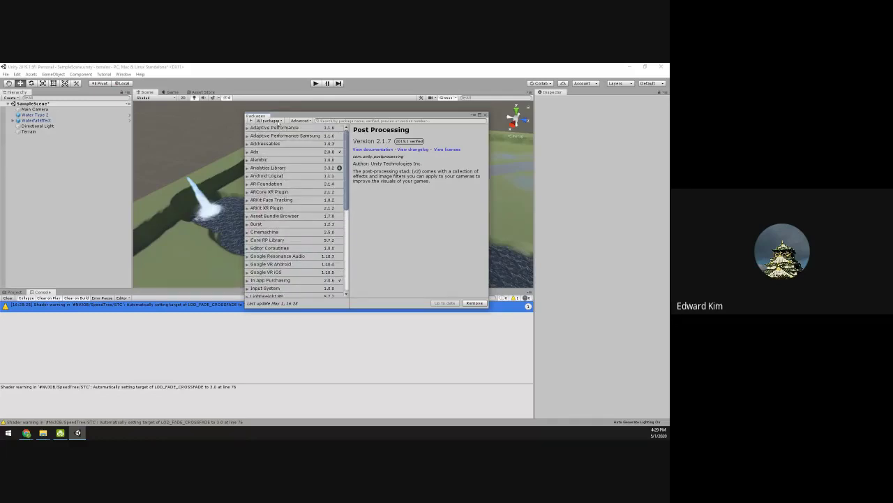
{"action": "left_click", "coordinate": [252, 121]}
{"action": "left_click", "coordinate": [292, 121]}
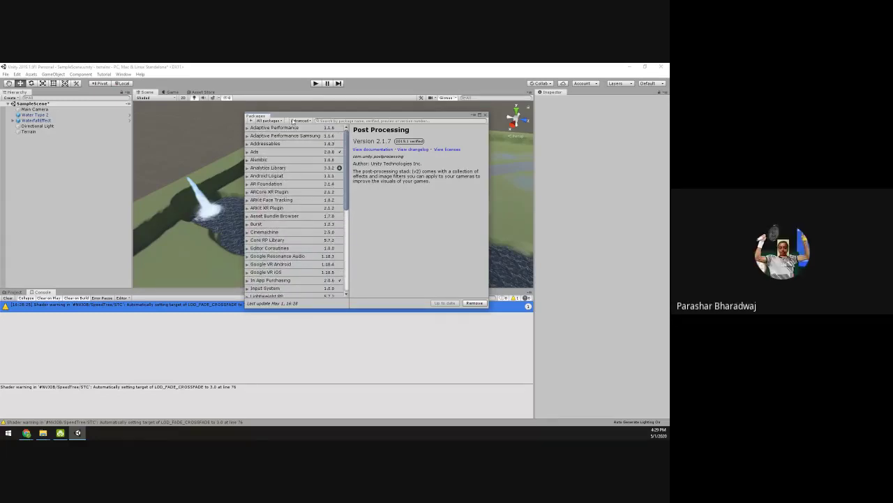
{"action": "left_click", "coordinate": [299, 121]}
{"action": "left_click", "coordinate": [401, 226]}
{"action": "left_click", "coordinate": [486, 116]}
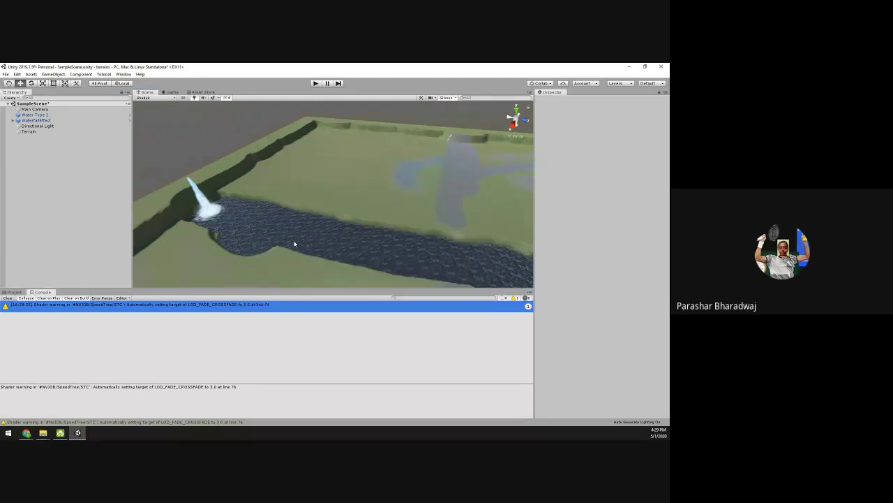
View the waterfall and river up close, and open the Prefabs folder in the NVJOB Water Shader SAF Example Scenes.
{"action": "left_click_drag", "start_coordinate": [298, 228], "coordinate": [365, 277], "text": "alt"}
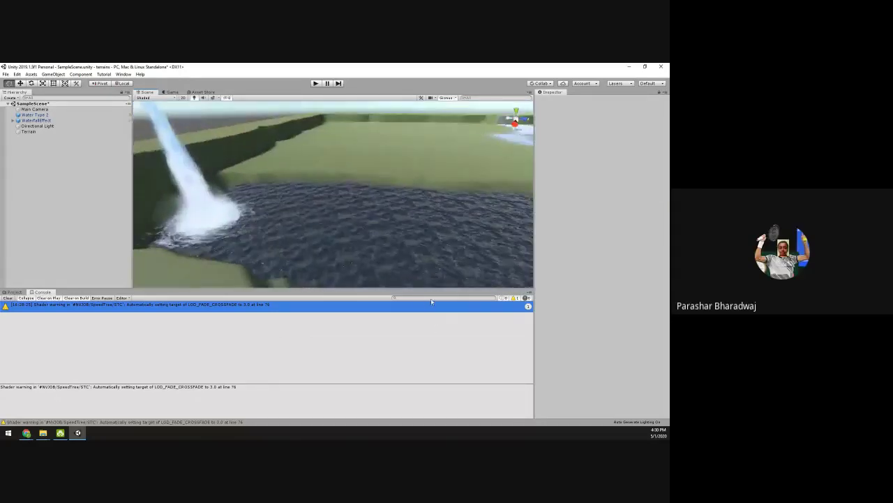
{"action": "left_click", "coordinate": [278, 266]}
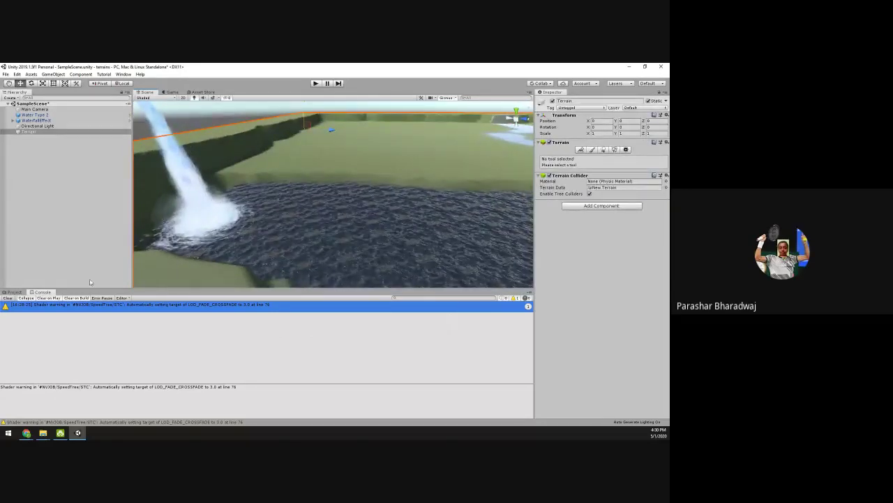
{"action": "left_click", "coordinate": [13, 291]}
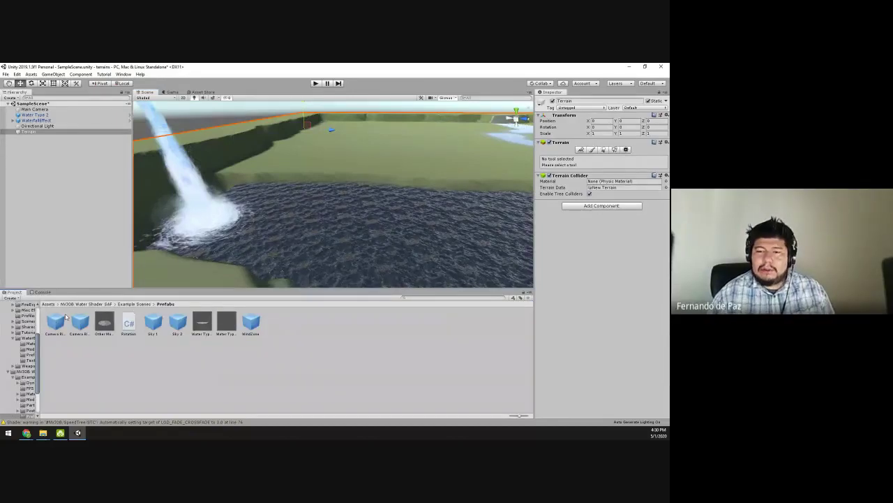
{"action": "left_click", "coordinate": [48, 303]}
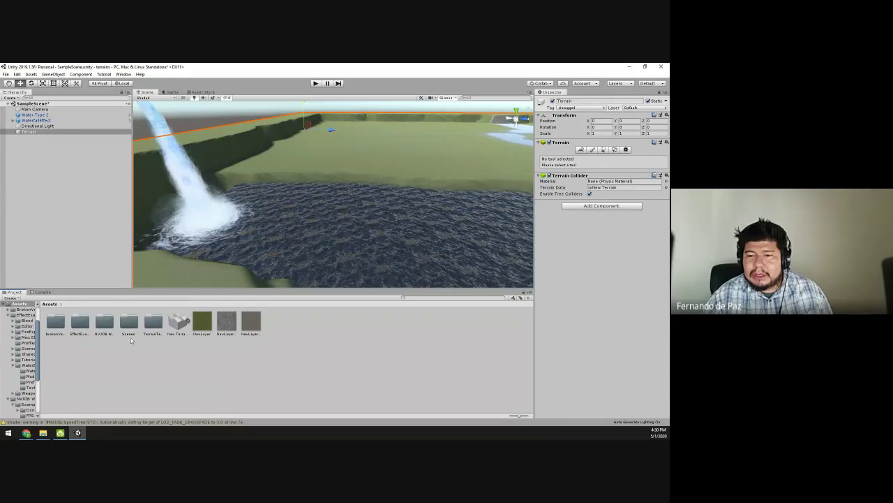
{"action": "double_click", "coordinate": [105, 323]}
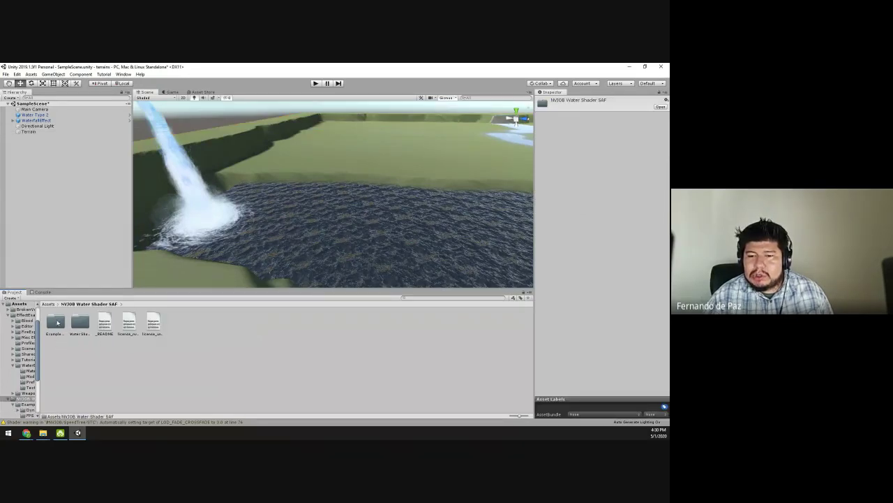
{"action": "double_click", "coordinate": [57, 322]}
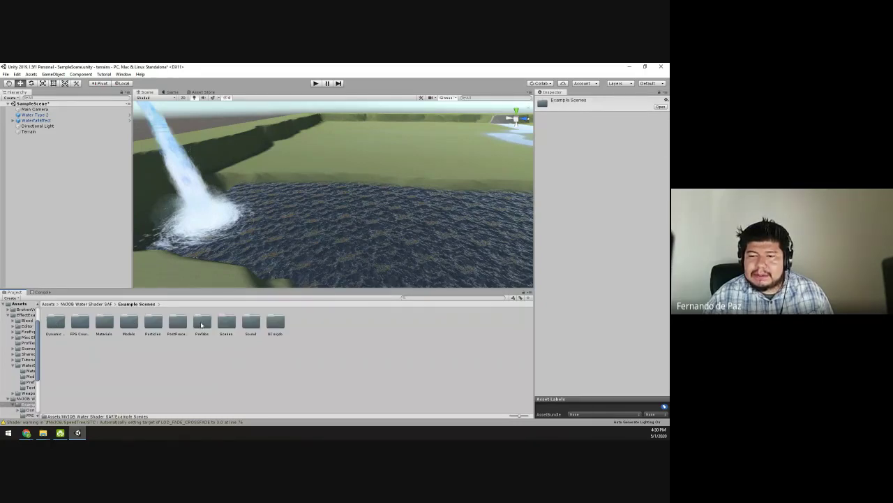
{"action": "double_click", "coordinate": [201, 323]}
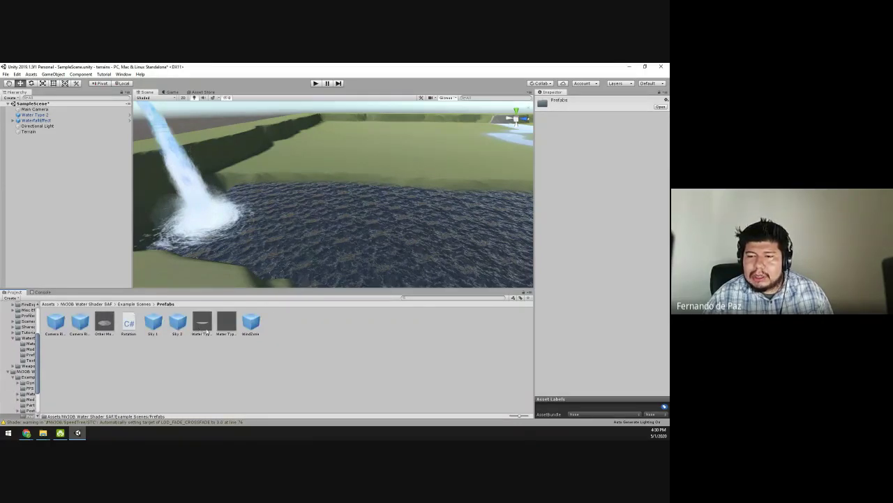
Try the Water Type 1 prefab in the river channel and compare its asset with Water Type 2.
{"action": "left_click_drag", "start_coordinate": [199, 324], "coordinate": [257, 222]}
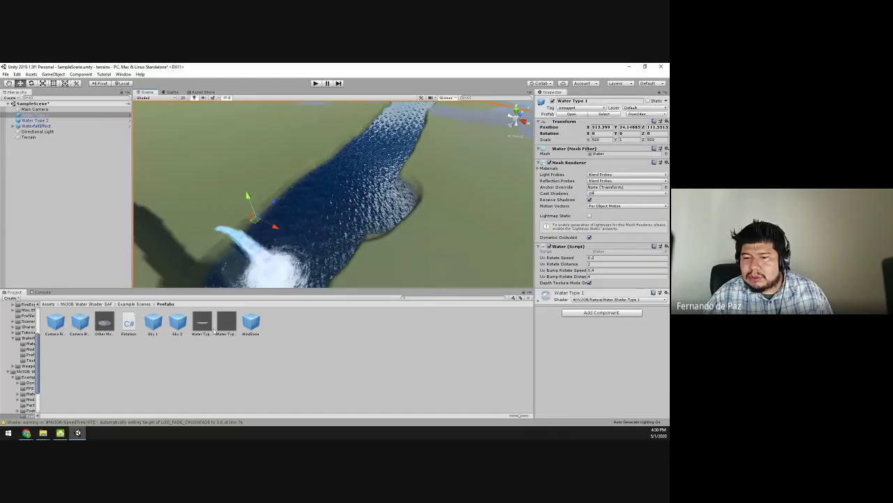
{"action": "left_click", "coordinate": [200, 324]}
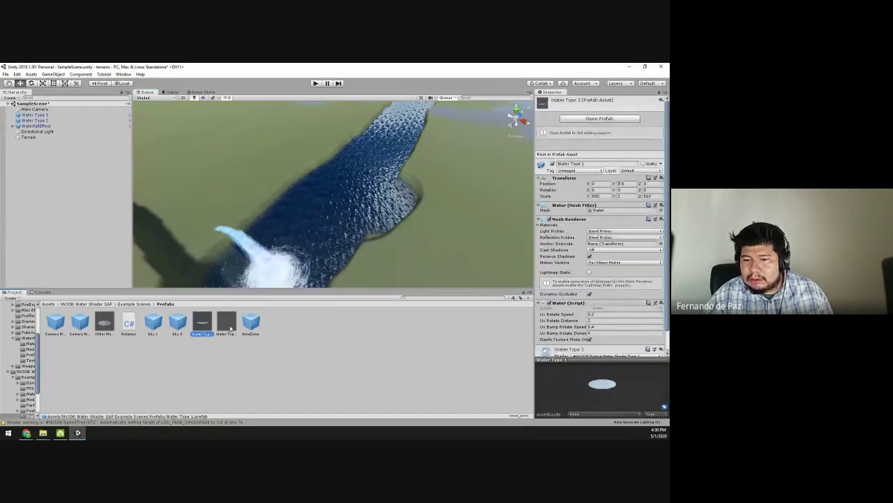
{"action": "left_click", "coordinate": [227, 322]}
{"action": "left_click", "coordinate": [201, 322]}
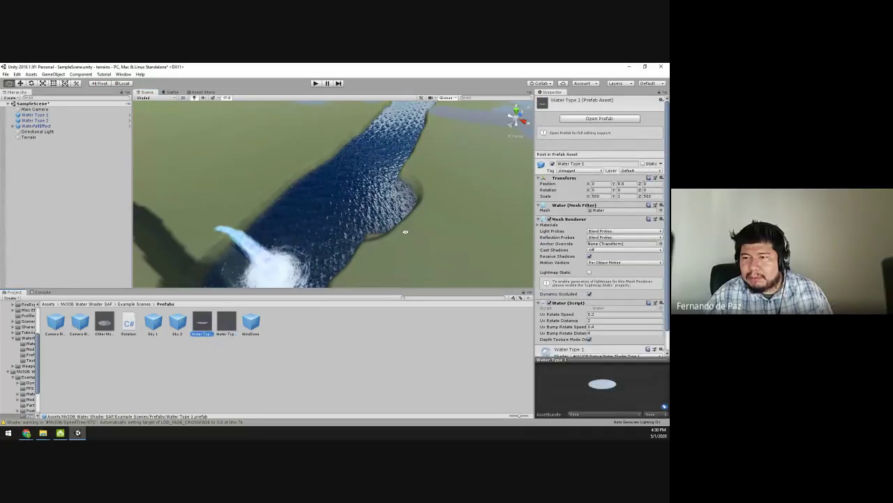
Move Water Type 1 away from the river toward the terrain's edge and delete it from the scene.
{"action": "scroll", "coordinate": [230, 223], "scroll_direction": "down", "scroll_amount": 5}
{"action": "left_click_drag", "start_coordinate": [251, 209], "coordinate": [296, 235], "text": "alt"}
{"action": "left_click", "coordinate": [229, 222]}
{"action": "left_click", "coordinate": [247, 209]}
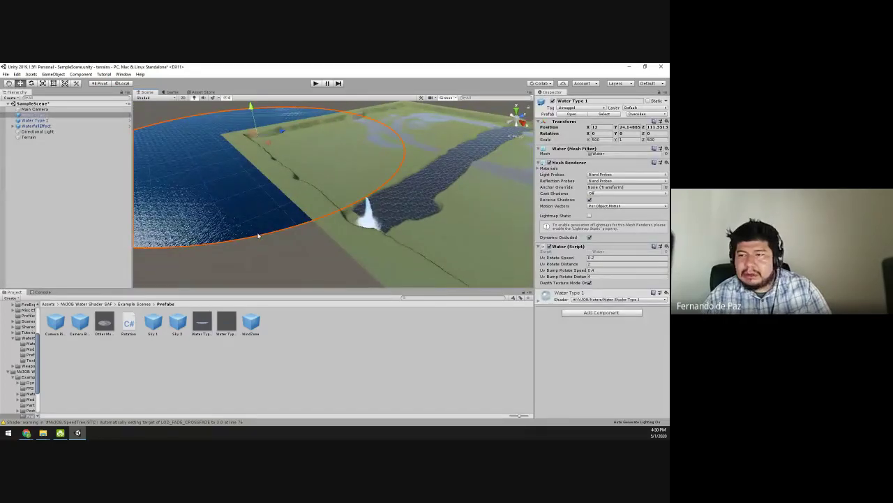
{"action": "key", "text": "Delete"}
Examine the Water Type 2 surface along the river channel from beside the waterfall.
{"action": "left_click_drag", "start_coordinate": [439, 229], "coordinate": [375, 193], "text": "alt"}
{"action": "scroll", "coordinate": [365, 232], "scroll_direction": "up", "scroll_amount": 3}
{"action": "scroll", "coordinate": [365, 232], "scroll_direction": "down", "scroll_amount": 3}
{"action": "left_click", "coordinate": [391, 213]}
{"action": "left_click", "coordinate": [396, 208]}
{"action": "scroll", "coordinate": [427, 208], "scroll_direction": "down", "scroll_amount": 3}
{"action": "right_click_drag", "start_coordinate": [376, 193], "coordinate": [347, 217]}
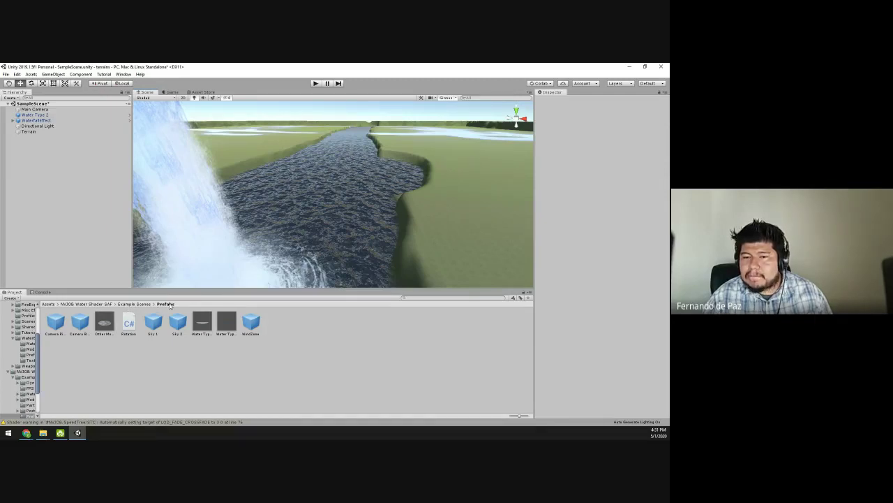
Reopen the water shader's example Prefabs folder from Assets and place the WindZone prefab on the grass beside the river.
{"action": "left_click", "coordinate": [48, 305]}
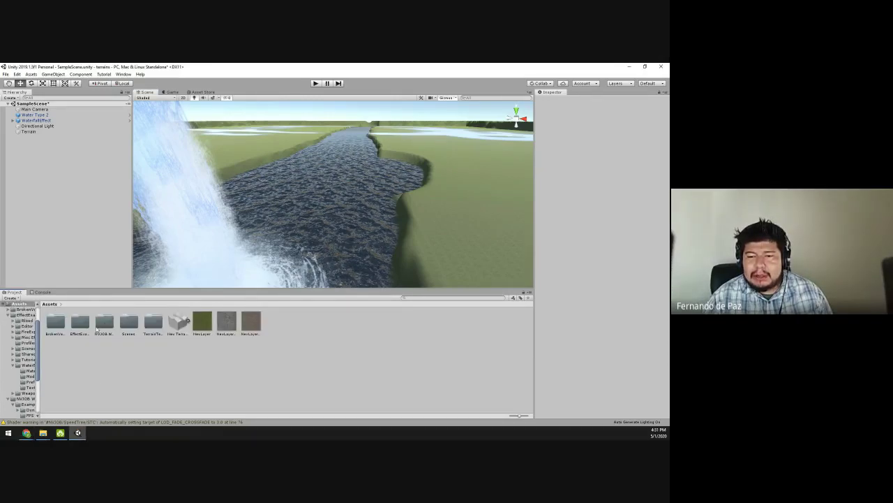
{"action": "left_click", "coordinate": [103, 323]}
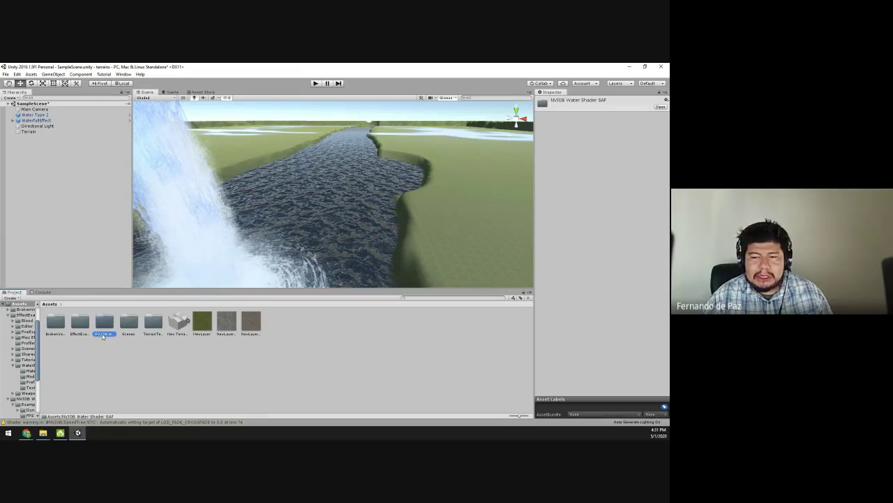
{"action": "double_click", "coordinate": [104, 322]}
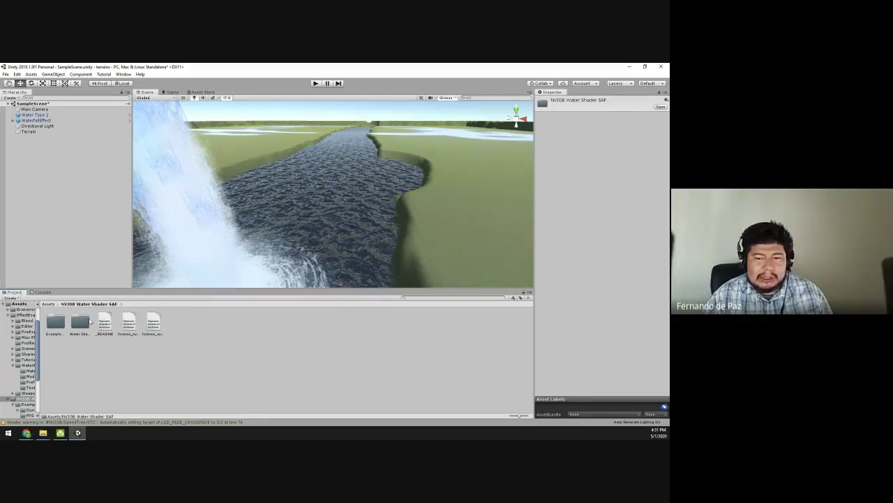
{"action": "double_click", "coordinate": [55, 323]}
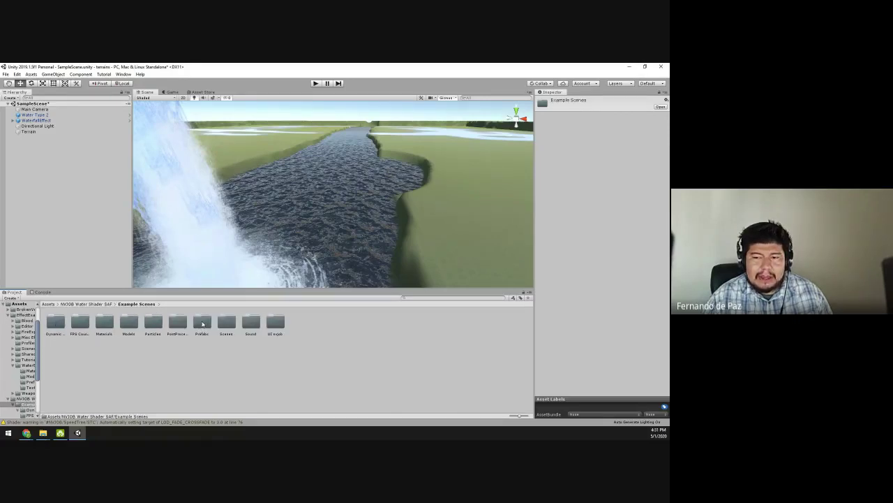
{"action": "double_click", "coordinate": [203, 323]}
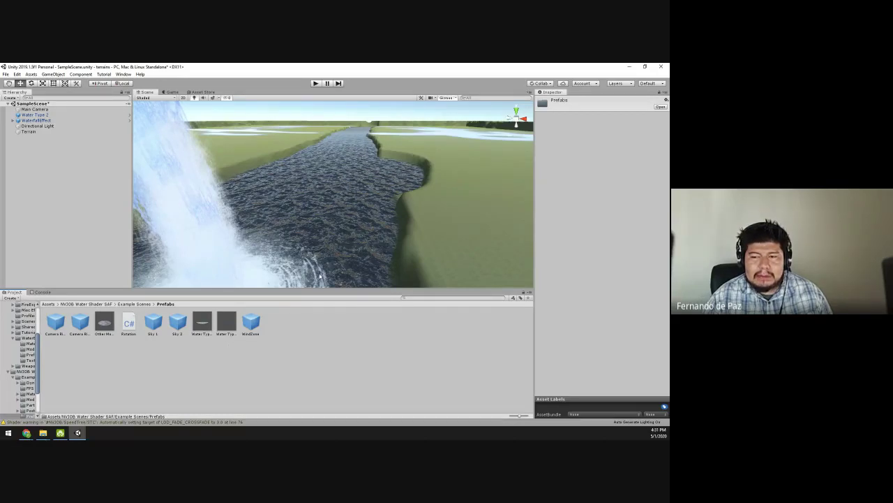
{"action": "right_click_drag", "start_coordinate": [321, 276], "coordinate": [231, 283]}
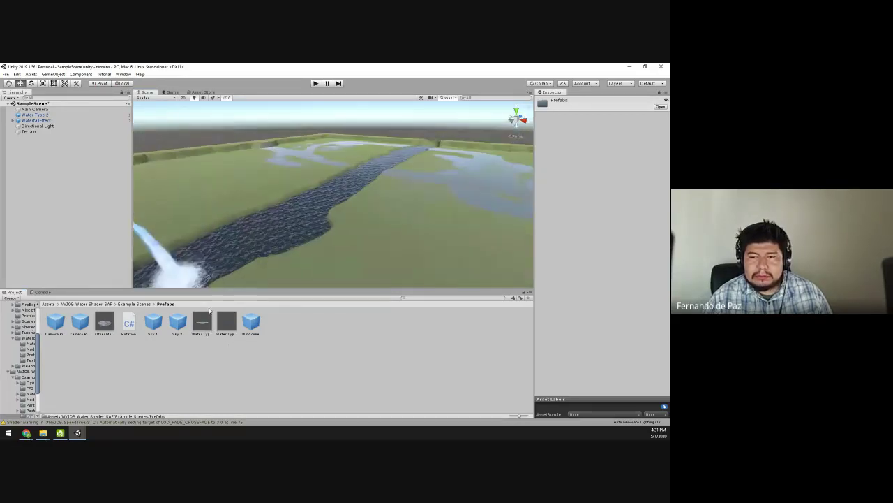
{"action": "left_click_drag", "start_coordinate": [251, 321], "coordinate": [353, 264]}
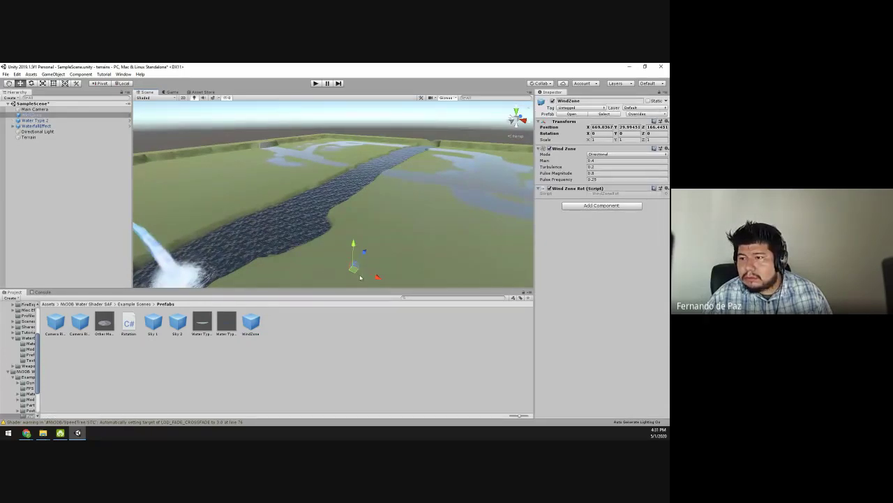
Move the WindZone next to the waterfall, to about X 623.6 and Z 92.6.
{"action": "left_click_drag", "start_coordinate": [360, 277], "coordinate": [234, 278]}
{"action": "mouse_move", "coordinate": [234, 278]}
{"action": "right_mouse_down"}
{"action": "mouse_move", "coordinate": [235, 287]}
{"action": "mouse_move", "coordinate": [244, 280]}
{"action": "right_mouse_up"}
{"action": "left_click_drag", "start_coordinate": [280, 258], "coordinate": [295, 279]}
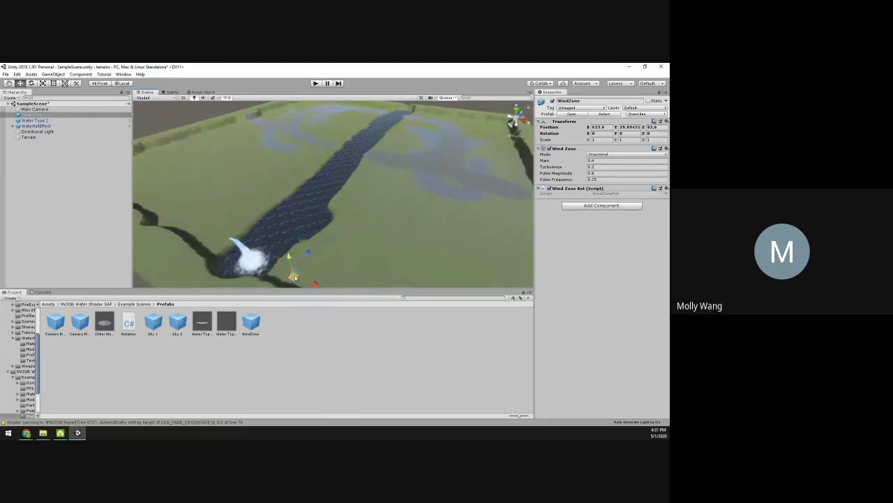
Aim the Main Camera at the waterfall and river, and test the scene briefly in Play mode.
{"action": "right_click_drag", "start_coordinate": [296, 238], "coordinate": [272, 209]}
{"action": "left_click", "coordinate": [34, 108]}
{"action": "key", "text": "ctrl+alt+f"}
{"action": "left_click_drag", "start_coordinate": [259, 153], "coordinate": [314, 240]}
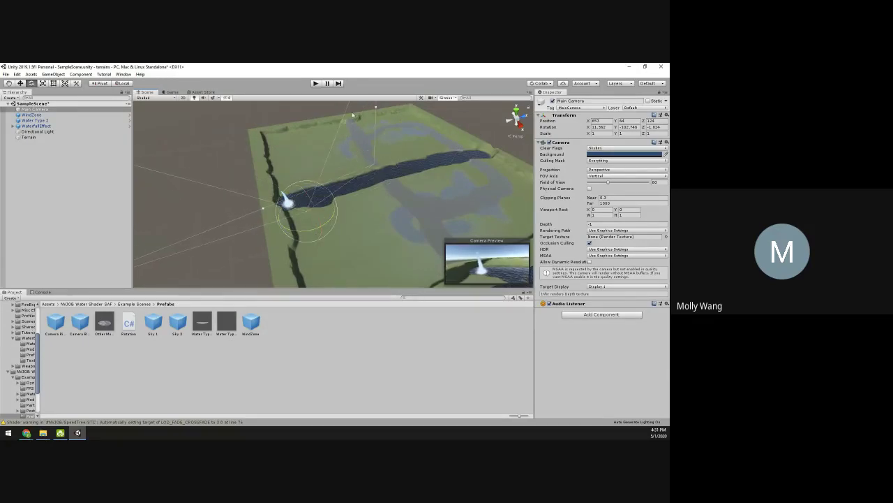
{"action": "left_click", "coordinate": [318, 83]}
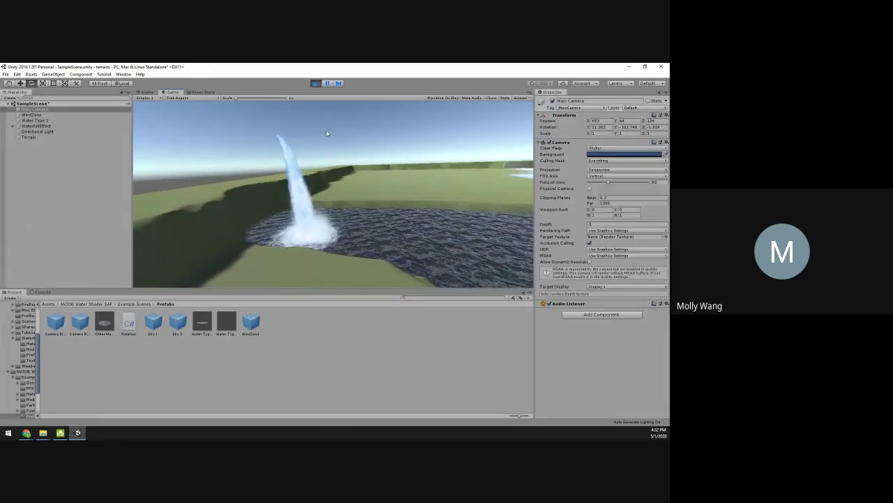
{"action": "left_click", "coordinate": [315, 83]}
Set Water Type 2's Uv Rotate Speed to 1 and its Uv Bump Rotate Speed to 1.
{"action": "left_click", "coordinate": [366, 187]}
{"action": "left_click", "coordinate": [363, 184]}
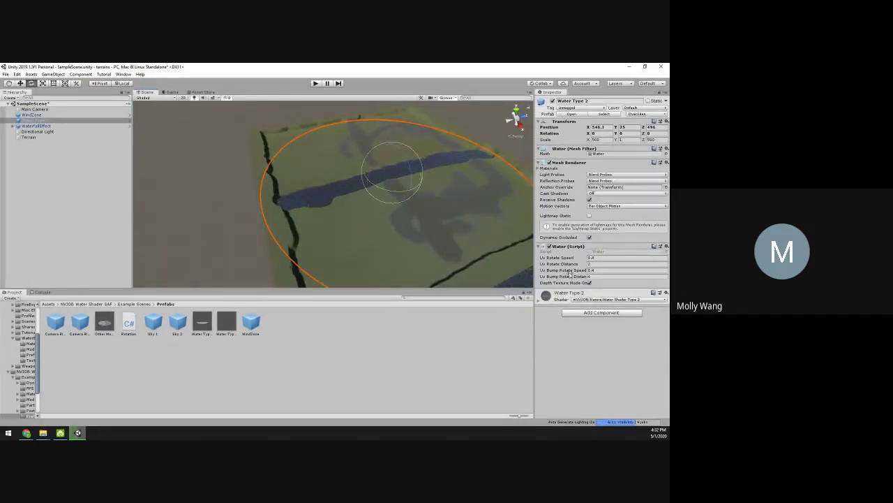
{"action": "left_click", "coordinate": [602, 258]}
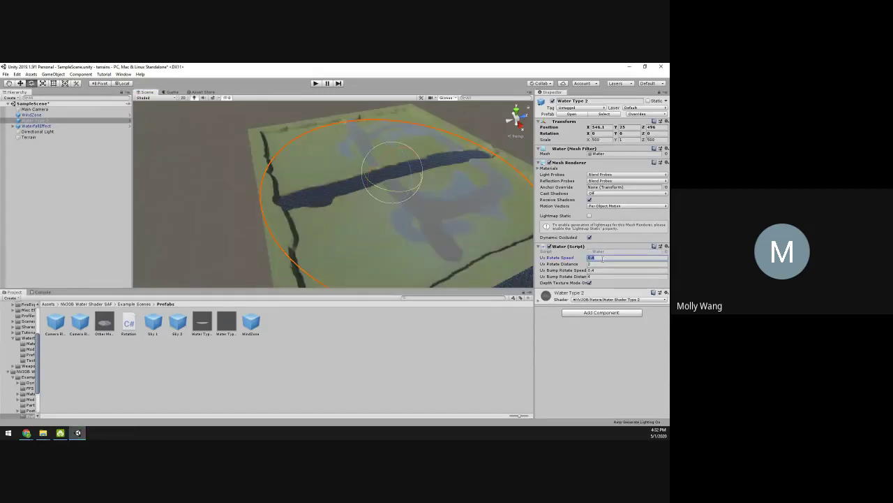
{"action": "left_click", "coordinate": [604, 277]}
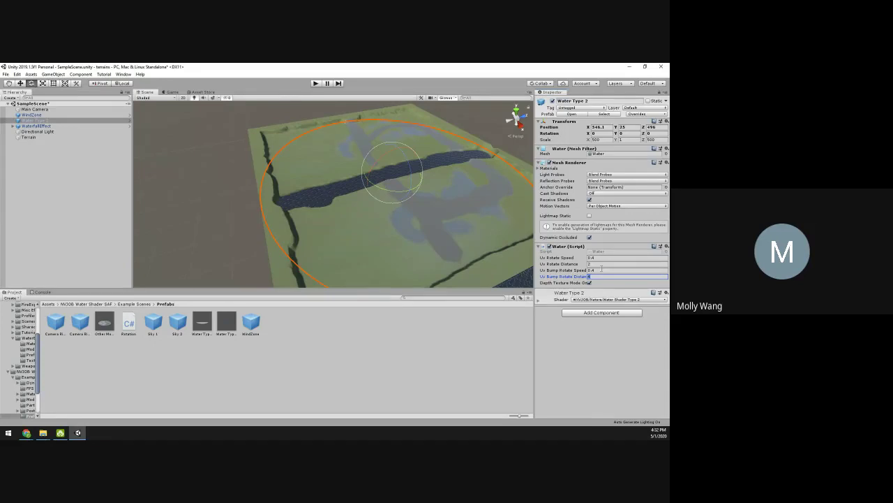
{"action": "left_click", "coordinate": [598, 263]}
{"action": "left_click", "coordinate": [598, 257]}
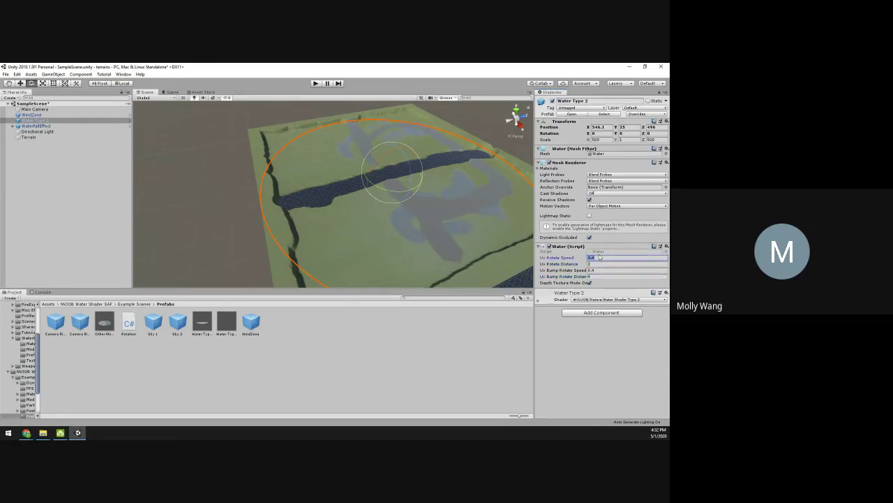
{"action": "type", "text": "1"}
{"action": "left_click", "coordinate": [598, 270]}
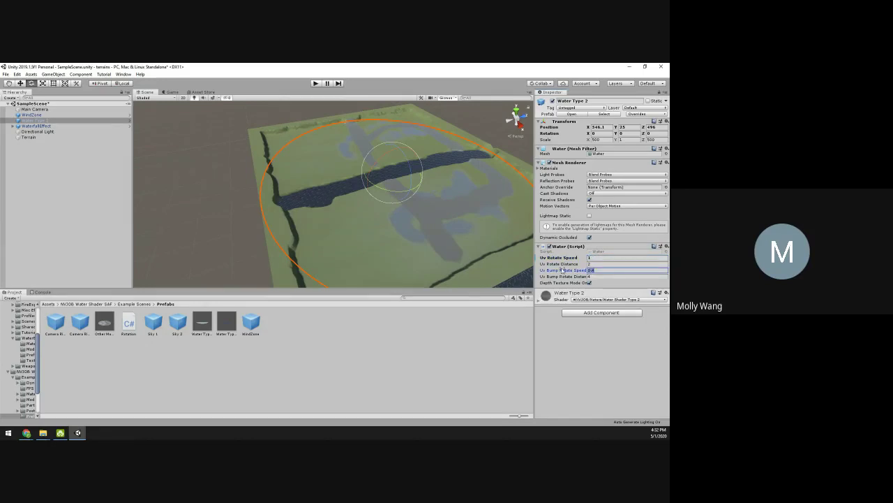
{"action": "type", "text": "1"}
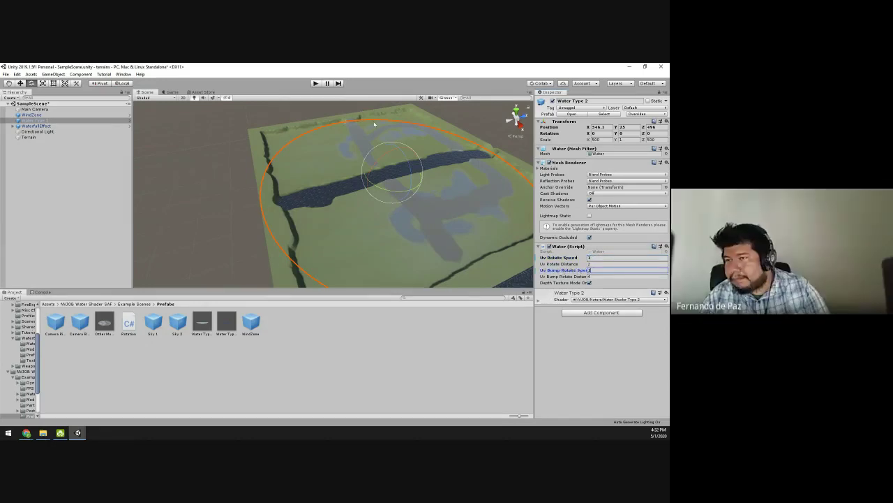
Test the river's water motion and the waterfall briefly in Play mode.
{"action": "left_click", "coordinate": [315, 83]}
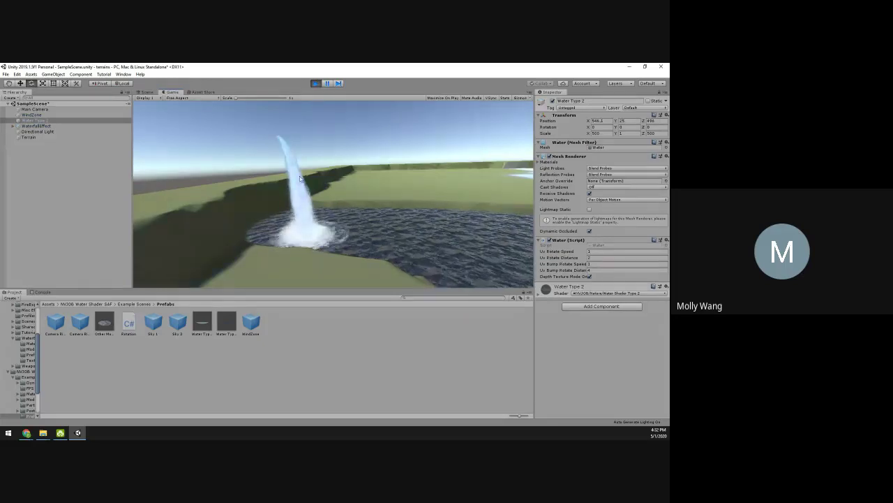
{"action": "left_click", "coordinate": [316, 83]}
{"action": "left_click_drag", "start_coordinate": [319, 104], "coordinate": [326, 206], "text": "alt"}
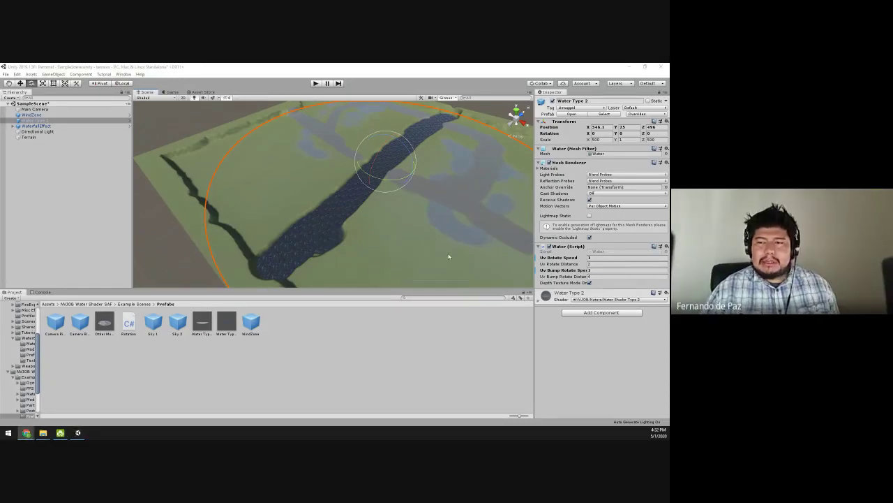
{"action": "mouse_move", "coordinate": [397, 188]}
{"action": "right_mouse_down"}
{"action": "mouse_move", "coordinate": [315, 151]}
{"action": "mouse_move", "coordinate": [340, 183]}
{"action": "mouse_move", "coordinate": [431, 240]}
{"action": "mouse_move", "coordinate": [397, 195]}
{"action": "right_mouse_up"}
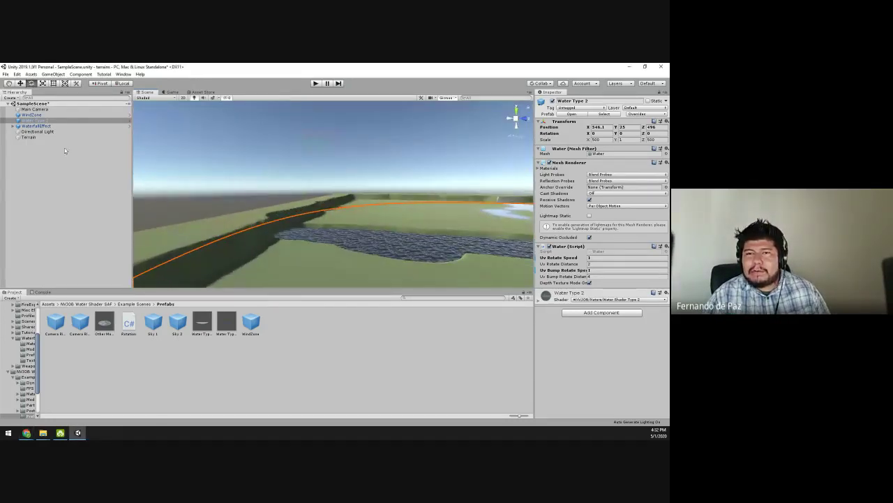
Select the WaterfallEffect, view it up close, and stop and replay its particle preview.
{"action": "left_click", "coordinate": [35, 126]}
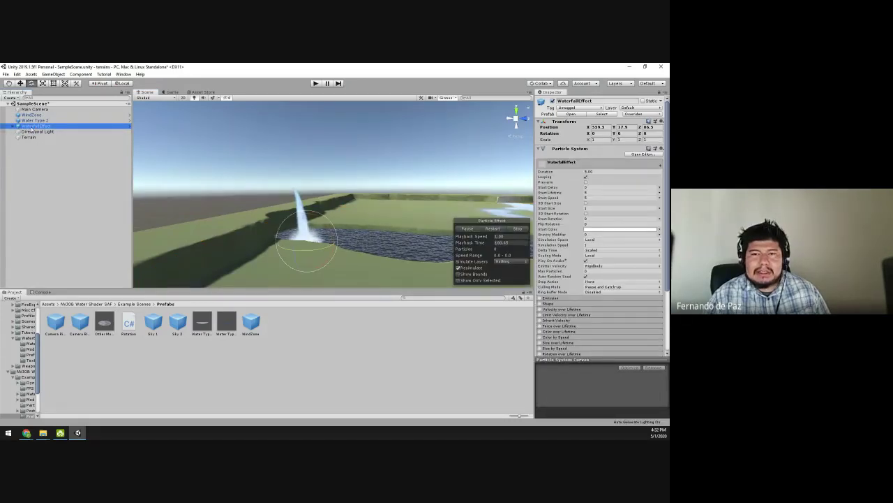
{"action": "left_click", "coordinate": [33, 131]}
{"action": "left_click", "coordinate": [35, 126]}
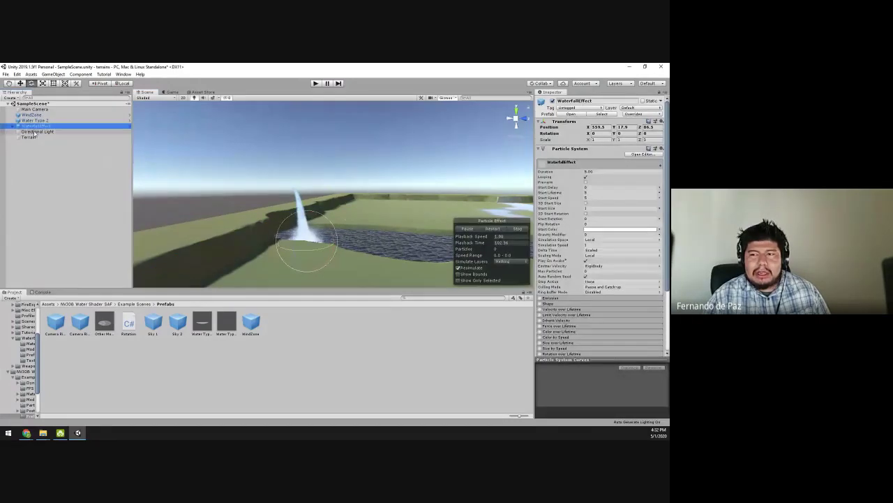
{"action": "right_click_drag", "start_coordinate": [296, 224], "coordinate": [363, 226]}
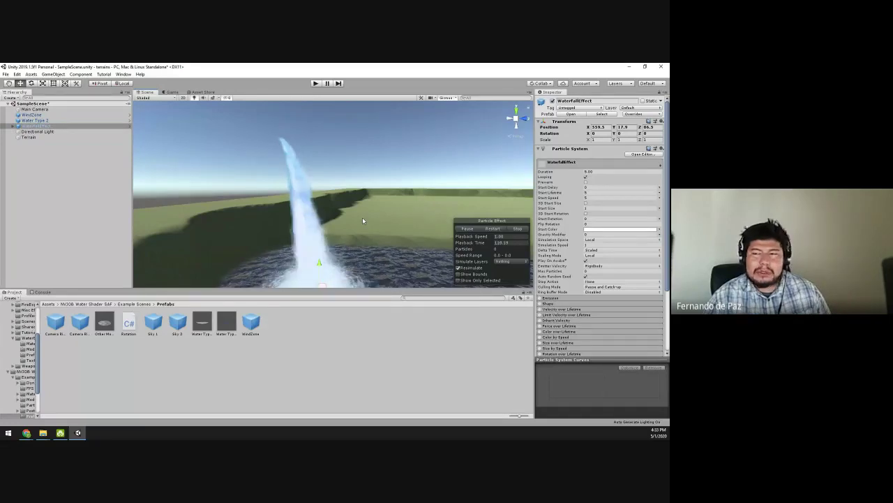
{"action": "left_click", "coordinate": [463, 228]}
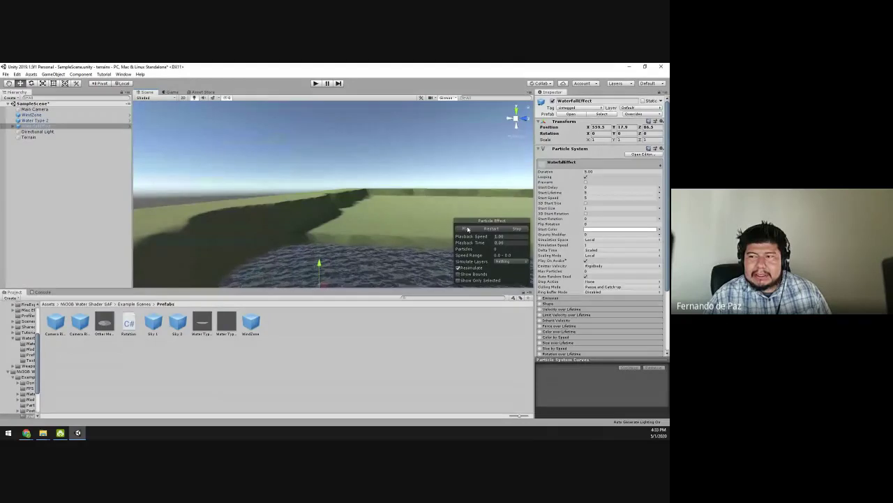
{"action": "left_click", "coordinate": [463, 229]}
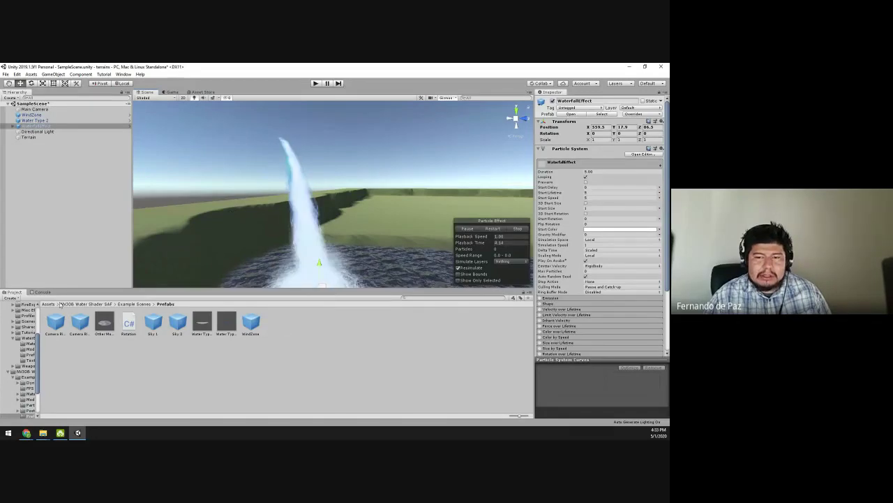
Open the Prefabs folder of WaterEffects under Assets > EffectExamples and view the waterfall in the scene.
{"action": "left_click", "coordinate": [48, 304]}
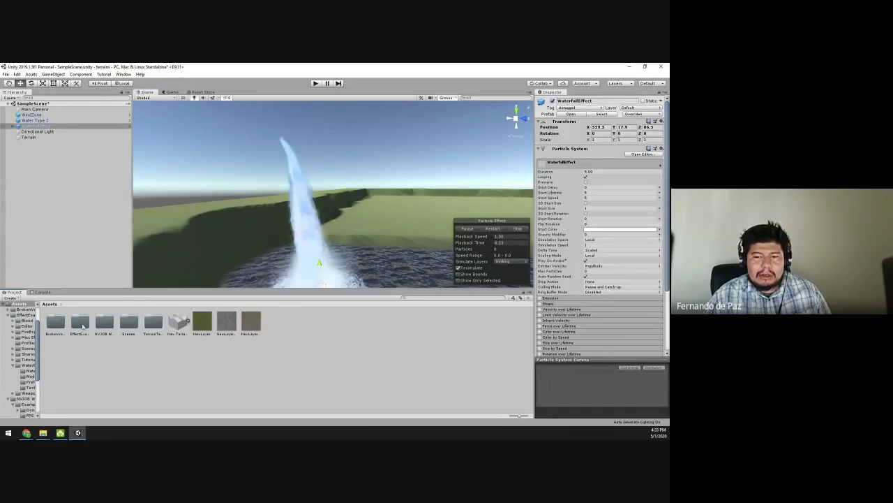
{"action": "double_click", "coordinate": [79, 322]}
{"action": "left_click", "coordinate": [252, 323]}
{"action": "double_click", "coordinate": [253, 323]}
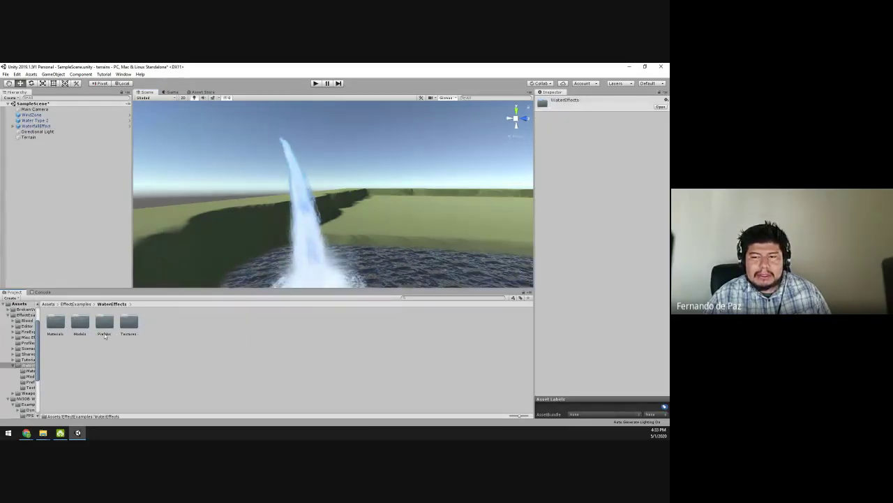
{"action": "double_click", "coordinate": [104, 323]}
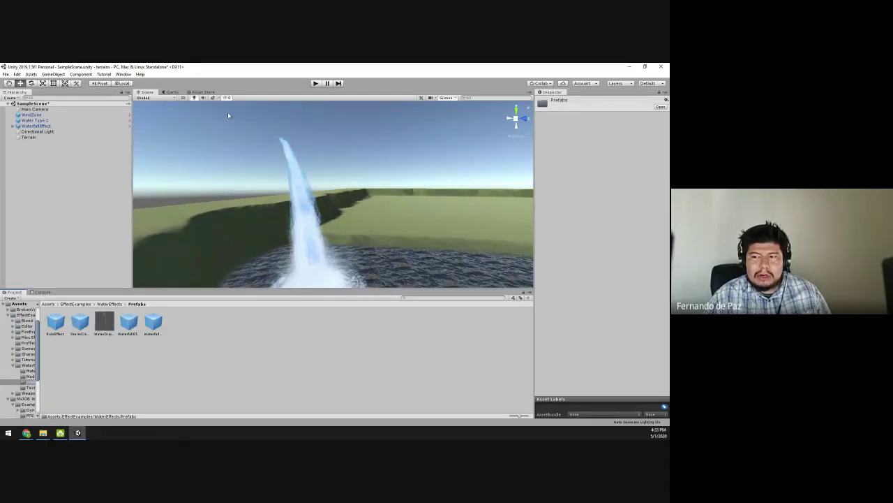
{"action": "left_click_drag", "start_coordinate": [252, 229], "coordinate": [91, 163], "text": "alt"}
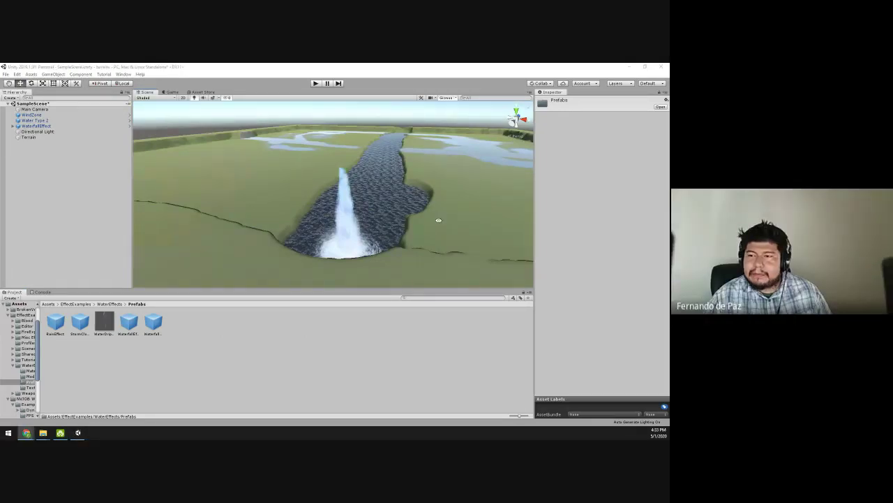
{"action": "left_click_drag", "start_coordinate": [335, 210], "coordinate": [291, 197], "text": "alt"}
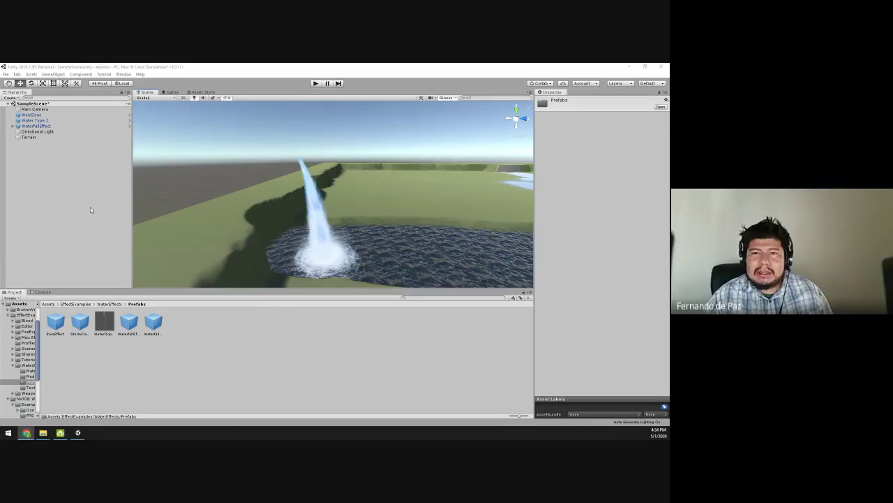
{"action": "left_click", "coordinate": [63, 207]}
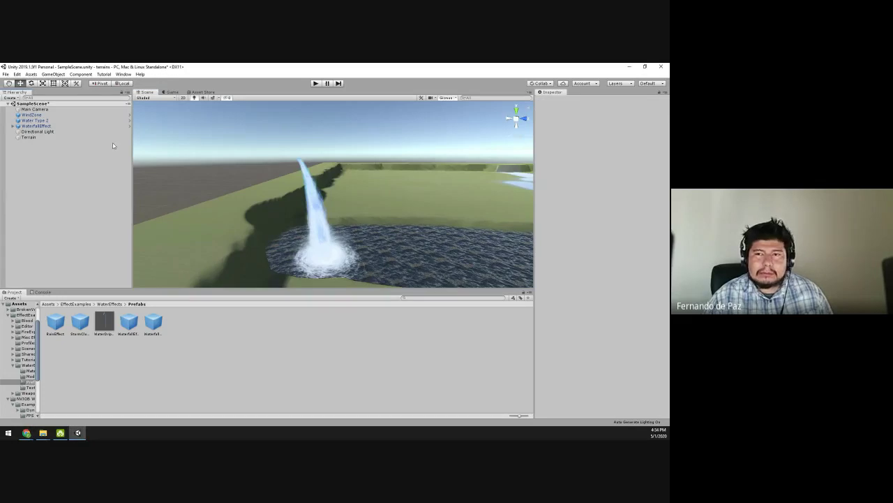
Look up the Post Processing package's details in the Package Manager and close the package window.
{"action": "left_click", "coordinate": [122, 75]}
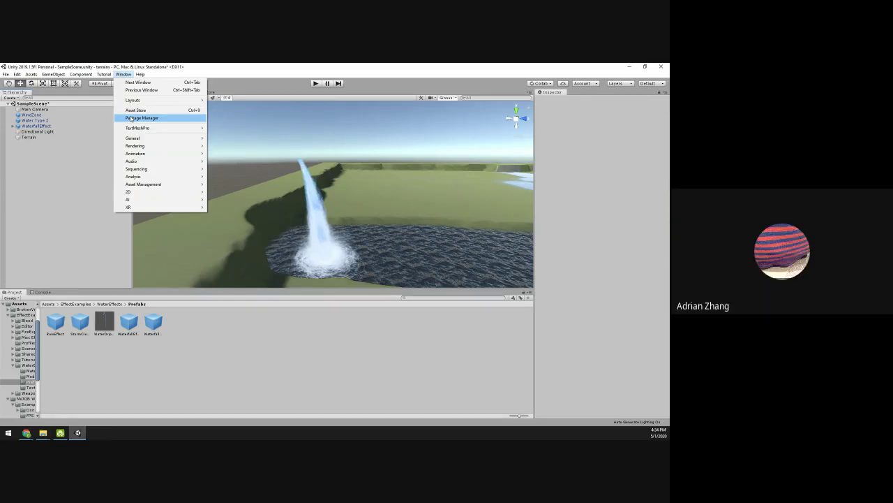
{"action": "left_click", "coordinate": [131, 118]}
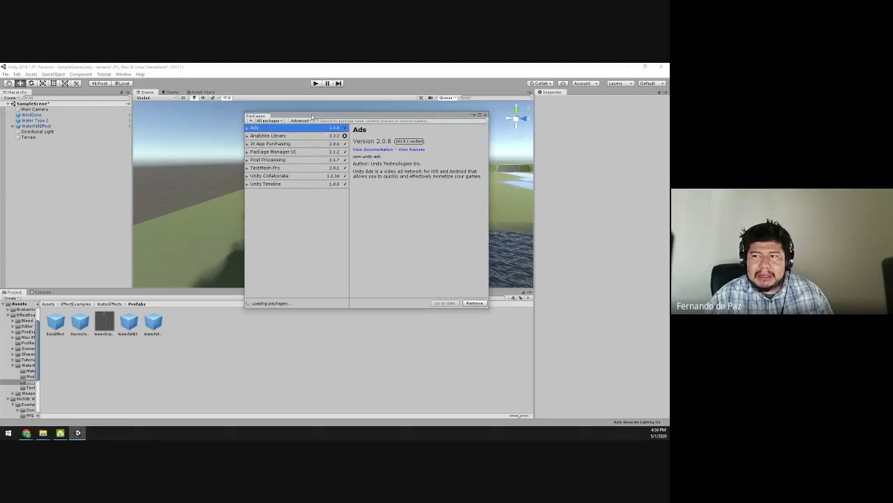
{"action": "left_click_drag", "start_coordinate": [312, 116], "coordinate": [244, 101]}
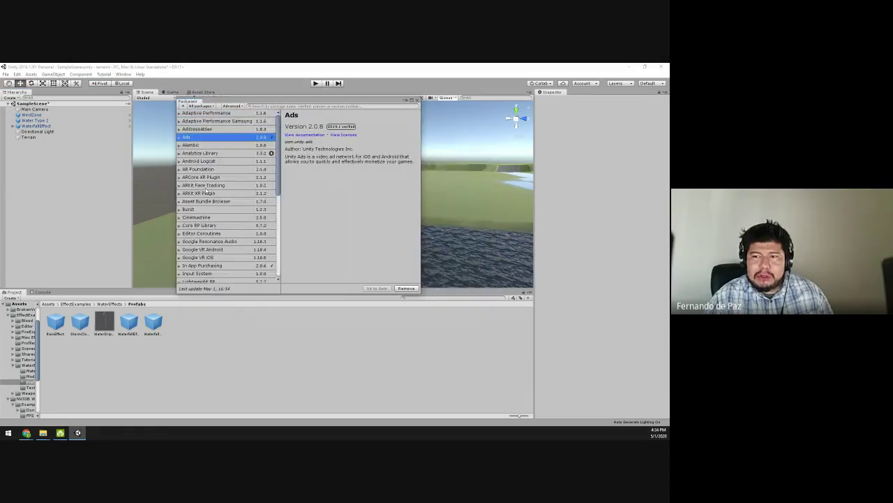
{"action": "scroll", "coordinate": [209, 202], "scroll_direction": "down", "scroll_amount": 6}
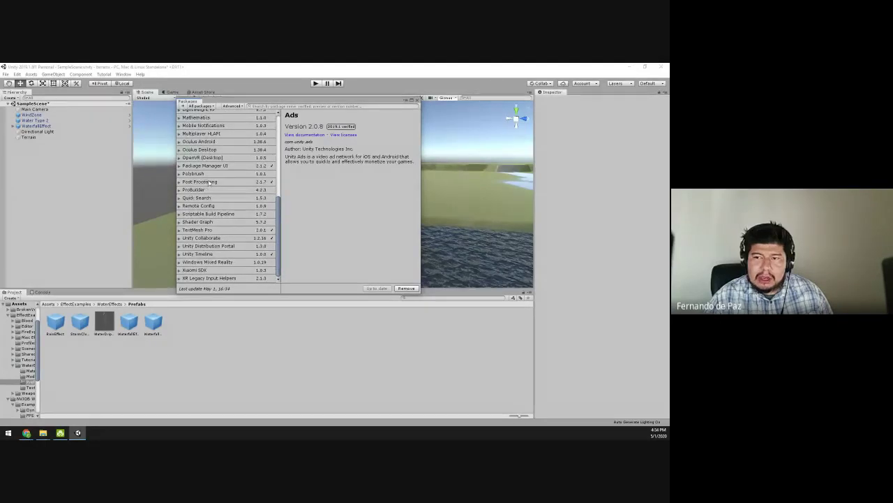
{"action": "left_click", "coordinate": [209, 182]}
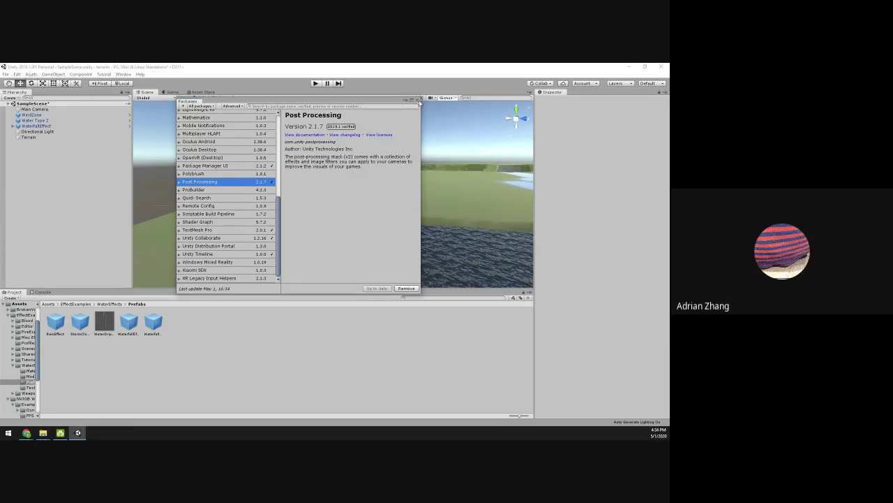
{"action": "left_click", "coordinate": [419, 100]}
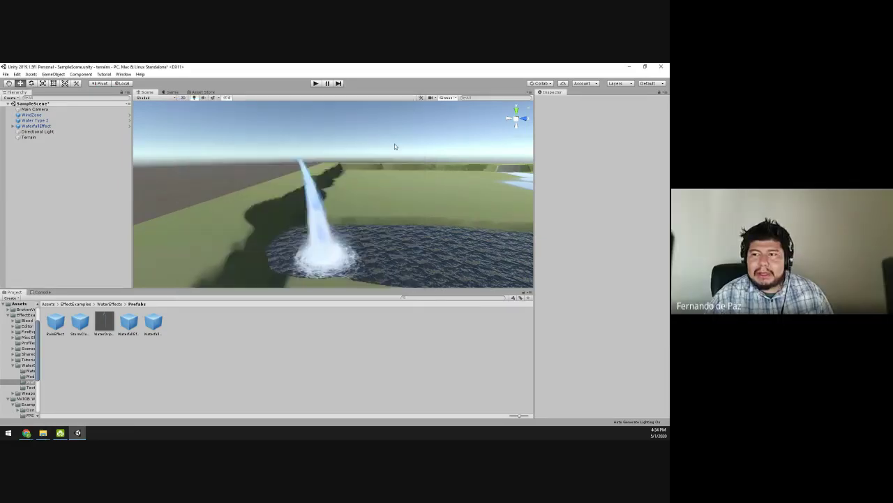
{"action": "right_click_drag", "start_coordinate": [396, 146], "coordinate": [437, 227]}
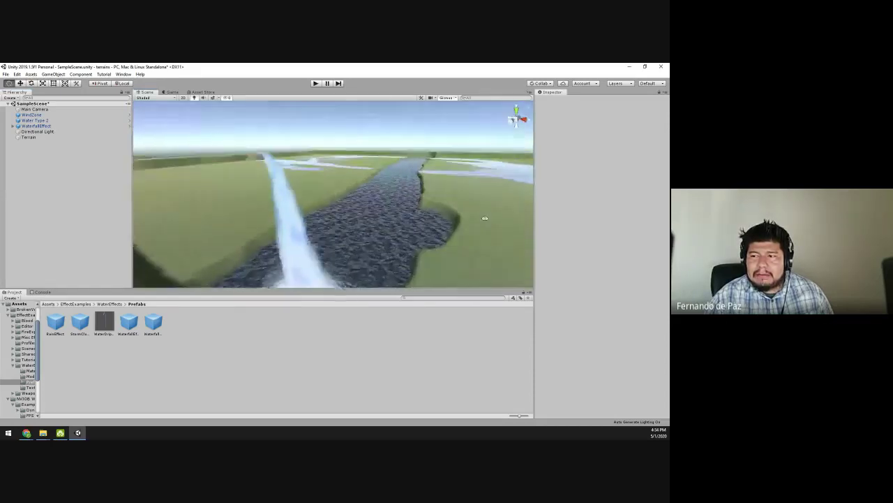
{"action": "left_click", "coordinate": [391, 243]}
{"action": "right_click_drag", "start_coordinate": [378, 252], "coordinate": [150, 224]}
{"action": "left_click", "coordinate": [373, 259]}
{"action": "left_click", "coordinate": [280, 252]}
{"action": "left_click", "coordinate": [189, 222]}
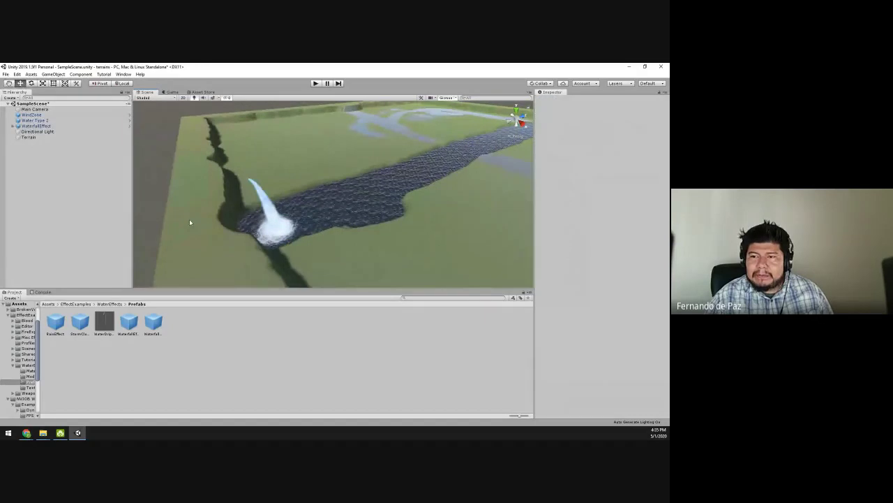
Reset the Main Camera's position and rotation to 0 on all three axes.
{"action": "double_click", "coordinate": [61, 110]}
{"action": "left_click_drag", "start_coordinate": [395, 239], "coordinate": [461, 168]}
{"action": "left_click", "coordinate": [599, 120]}
{"action": "type", "text": "0"}
{"action": "key", "text": "Tab"}
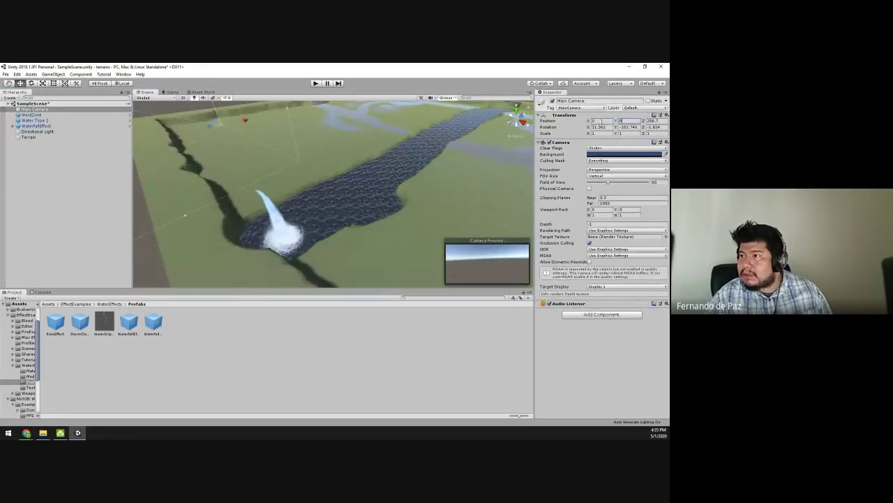
{"action": "type", "text": "0"}
{"action": "key", "text": "Tab"}
{"action": "type", "text": "0"}
{"action": "key", "text": "Tab"}
{"action": "type", "text": "0"}
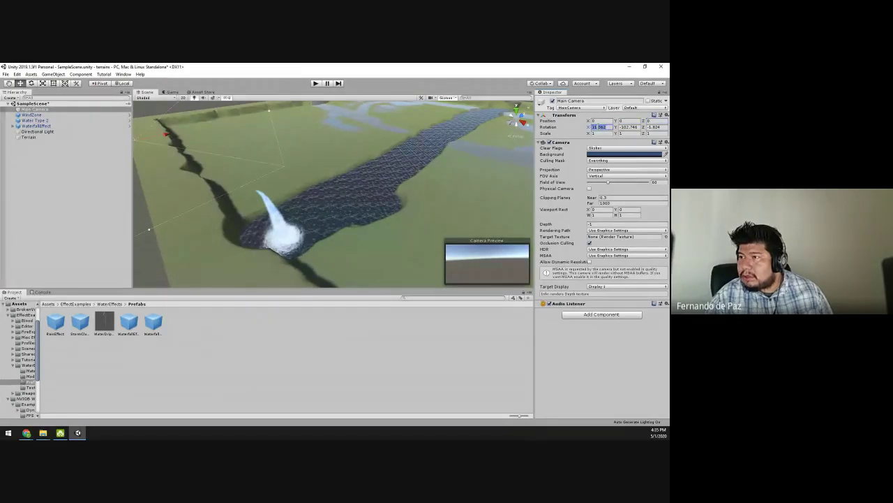
{"action": "key", "text": "Tab"}
{"action": "type", "text": "0"}
{"action": "key", "text": "Tab"}
{"action": "type", "text": "0"}
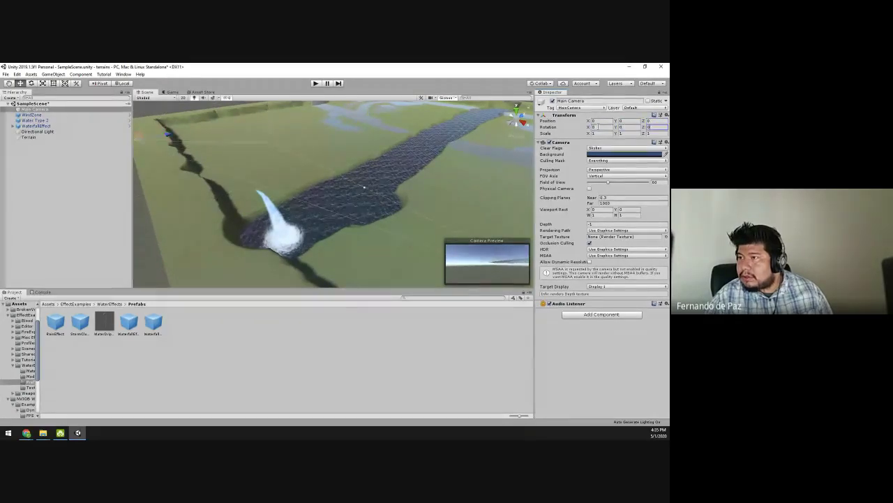
Set the Main Camera's Y position to 1 and its Z position to -10.
{"action": "left_click", "coordinate": [621, 120]}
{"action": "type", "text": "1"}
{"action": "key", "text": "Tab"}
{"action": "type", "text": "-10"}
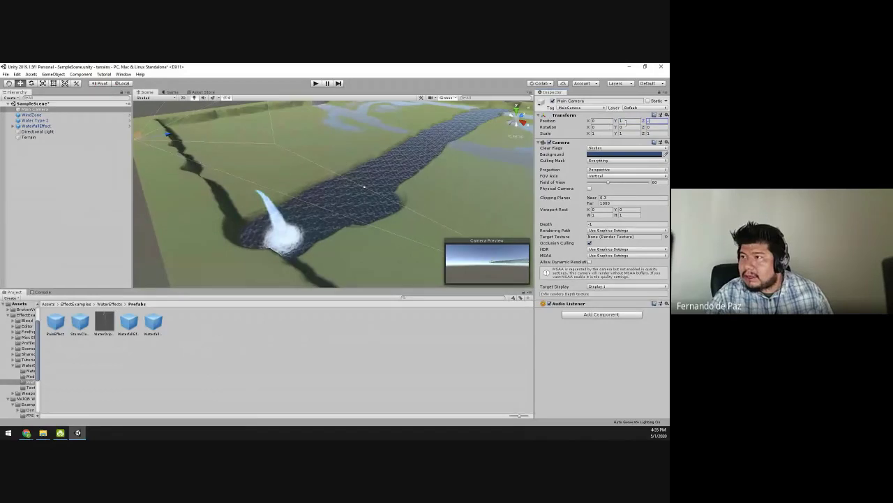
Move the Main Camera from the terrain's corner to above the waterfall end of the river, about X 622 and Z 94.8.
{"action": "left_click_drag", "start_coordinate": [293, 182], "coordinate": [164, 135], "text": "alt"}
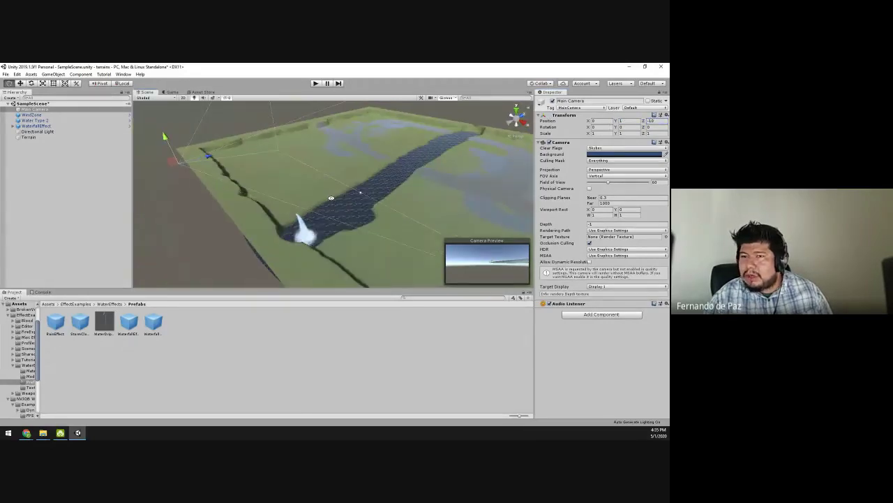
{"action": "left_click", "coordinate": [163, 136]}
{"action": "left_click", "coordinate": [31, 110]}
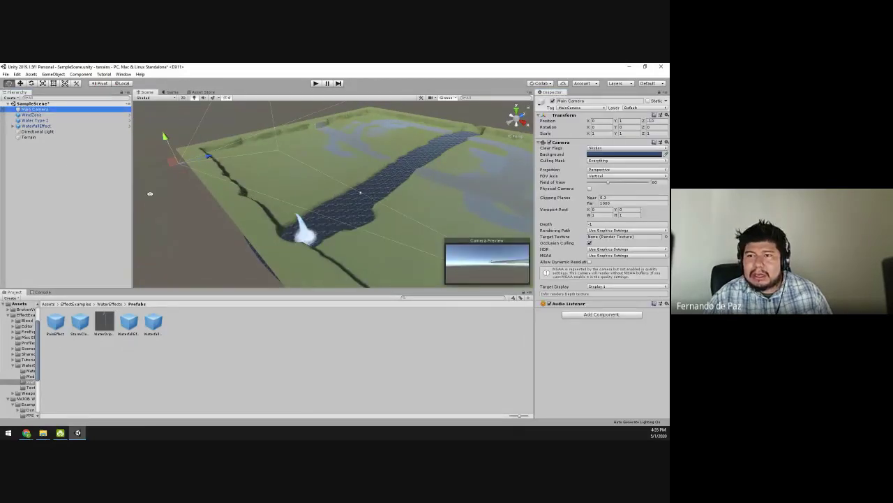
{"action": "left_click_drag", "start_coordinate": [251, 231], "coordinate": [213, 262], "text": "alt"}
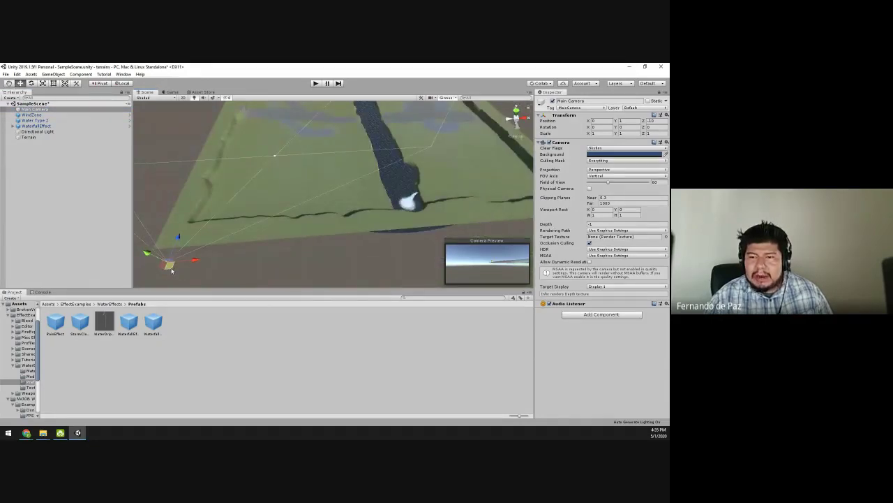
{"action": "left_click_drag", "start_coordinate": [208, 269], "coordinate": [238, 234], "text": "alt"}
{"action": "left_click", "coordinate": [238, 234]}
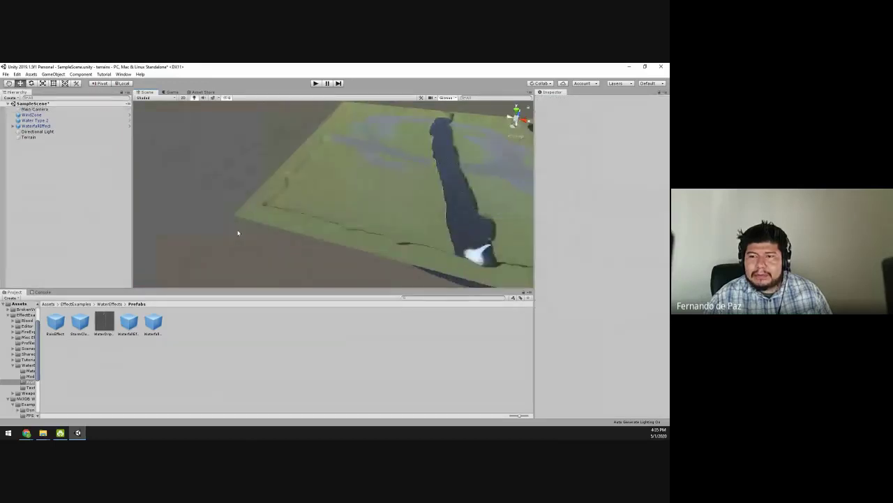
{"action": "left_click", "coordinate": [28, 109]}
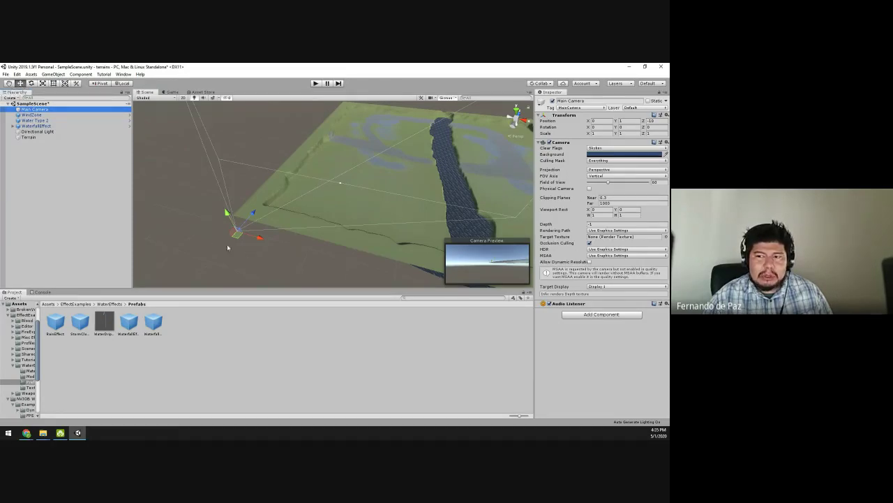
{"action": "left_click_drag", "start_coordinate": [306, 243], "coordinate": [212, 228], "text": "alt"}
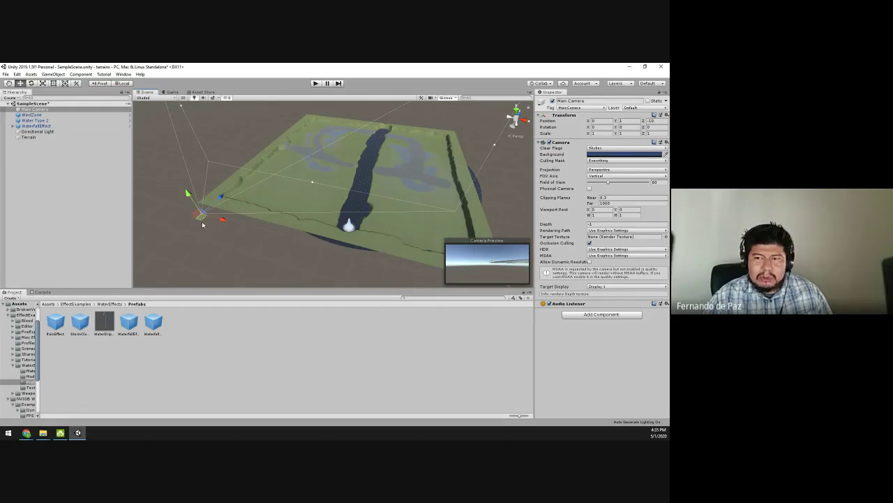
{"action": "left_click_drag", "start_coordinate": [201, 222], "coordinate": [305, 210]}
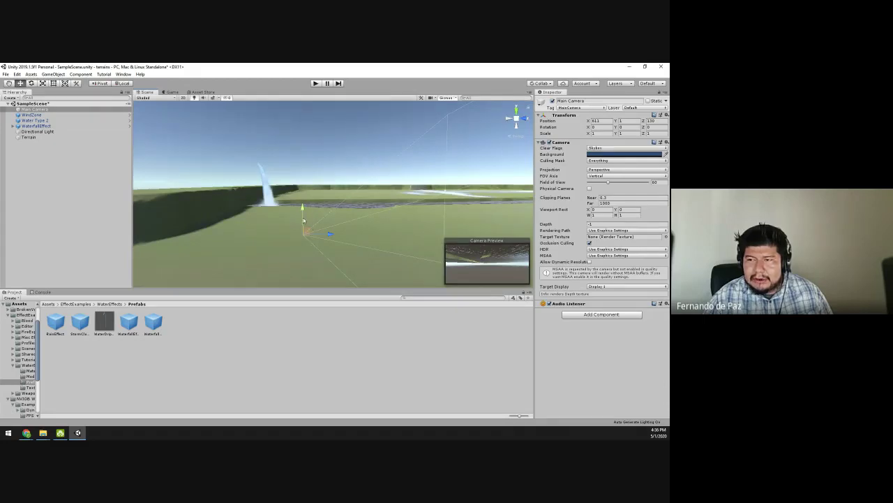
{"action": "left_click_drag", "start_coordinate": [302, 208], "coordinate": [323, 256]}
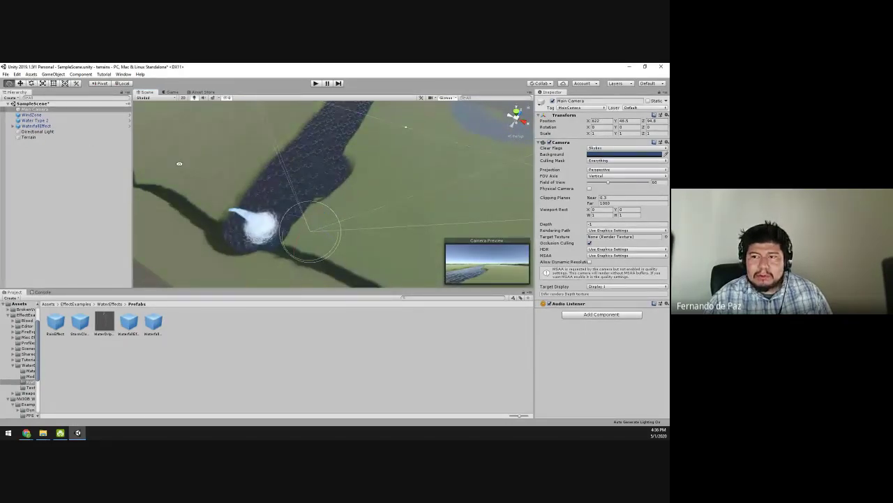
Turn the Main Camera toward the waterfall, to a Y rotation of about -73.5, and shift it to about X 642 and Z 89.
{"action": "left_click_drag", "start_coordinate": [300, 202], "coordinate": [367, 77], "text": "alt"}
{"action": "key", "text": "w"}
{"action": "key", "text": "e"}
{"action": "key", "text": "w"}
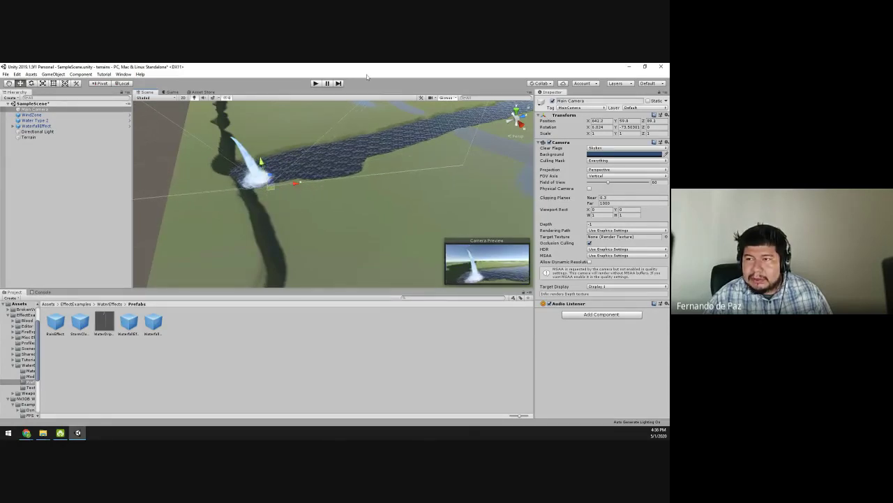
Run the scene to preview the waterfall and river through the Main Camera, and stop the playback.
{"action": "left_click", "coordinate": [318, 84]}
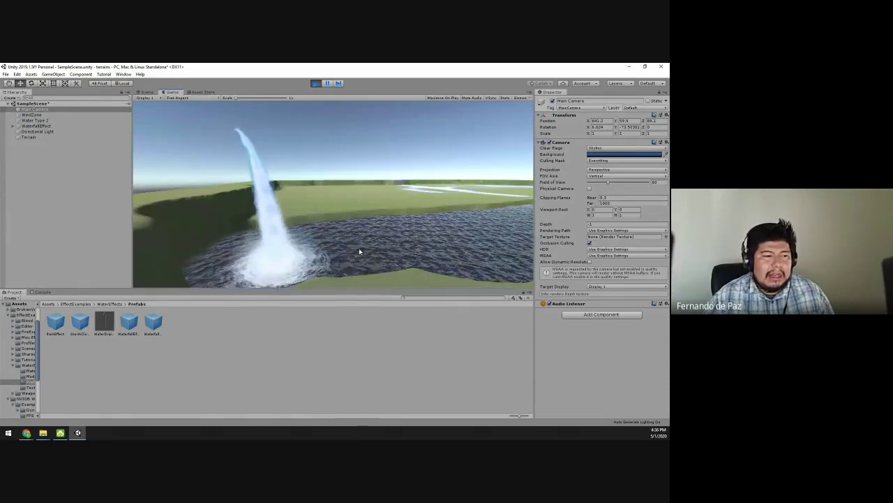
{"action": "left_click", "coordinate": [316, 83]}
Examine the Uv Rotate Speed and Uv Bump Rotate Speed settings of the Water Type 2 river.
{"action": "left_click", "coordinate": [280, 173]}
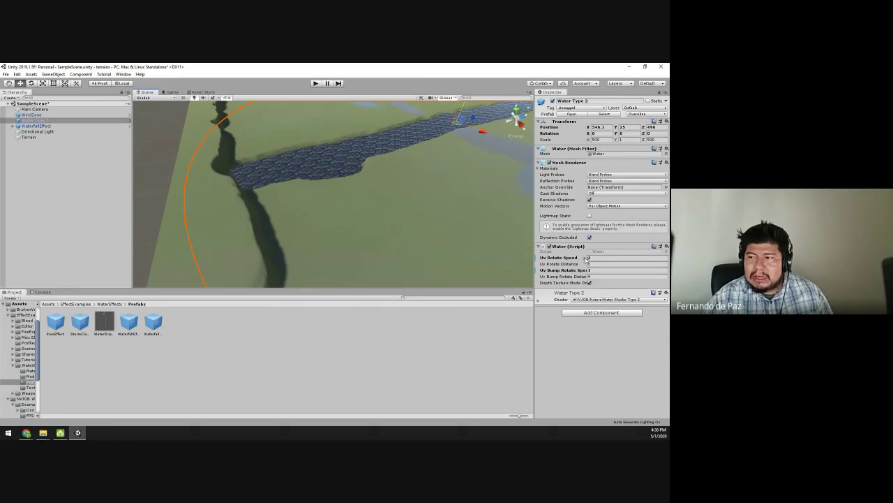
{"action": "left_click", "coordinate": [607, 258]}
{"action": "left_click", "coordinate": [595, 269]}
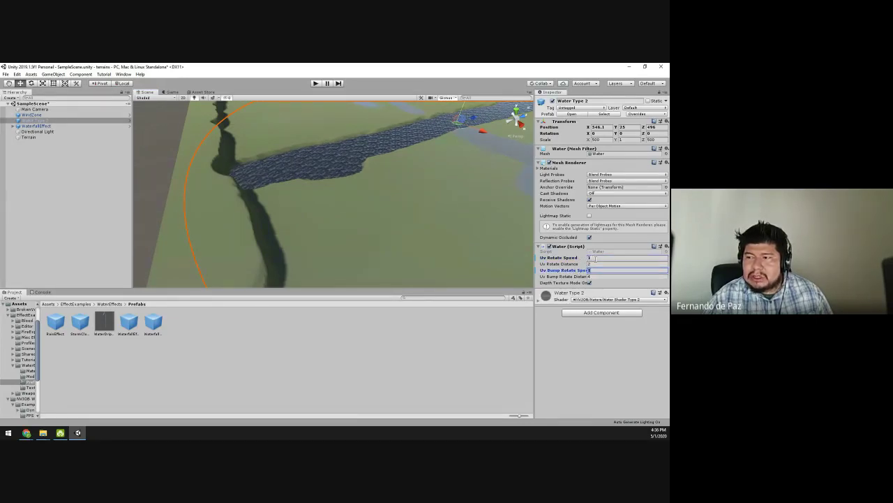
{"action": "left_click", "coordinate": [595, 258]}
{"action": "left_click", "coordinate": [598, 269]}
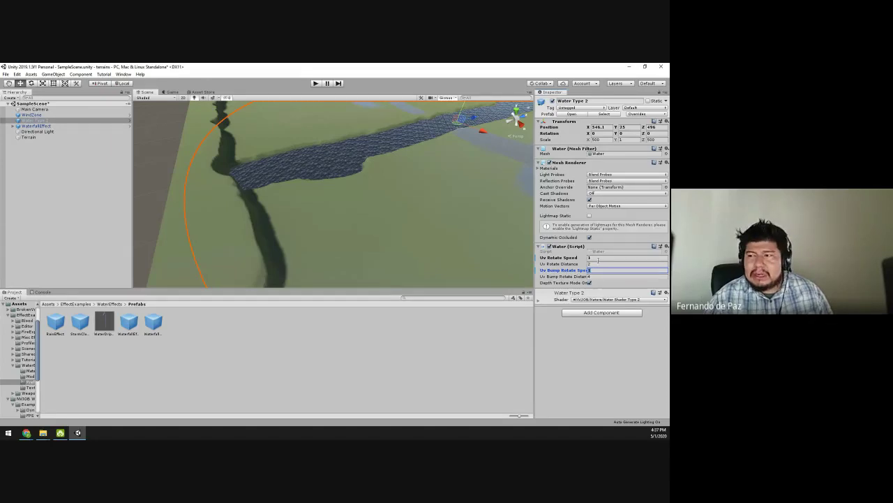
{"action": "left_click", "coordinate": [598, 258]}
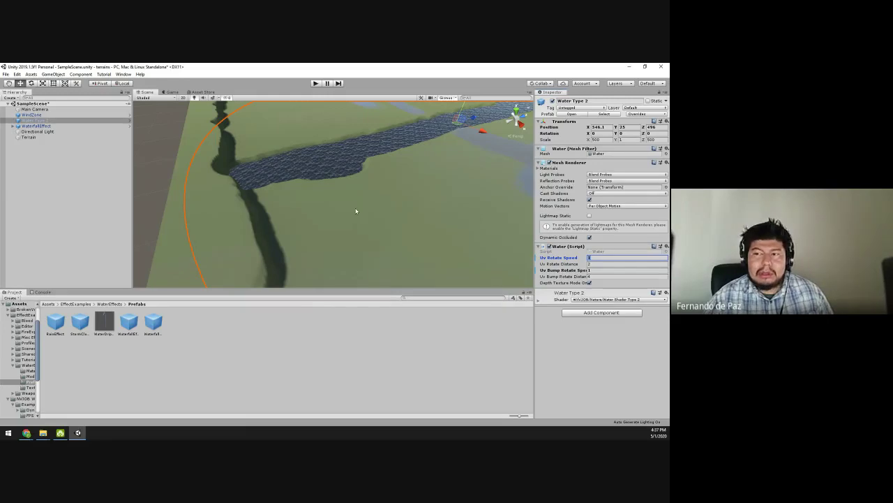
{"action": "scroll", "coordinate": [162, 154], "scroll_direction": "up", "scroll_amount": 3}
{"action": "left_click", "coordinate": [163, 154]}
{"action": "right_click_drag", "start_coordinate": [163, 154], "coordinate": [409, 160]}
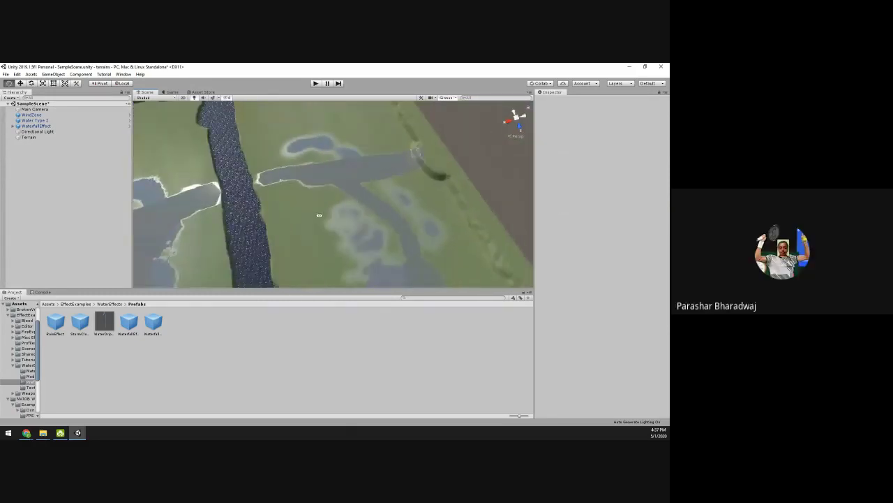
{"action": "left_click", "coordinate": [320, 216]}
{"action": "left_click", "coordinate": [371, 224]}
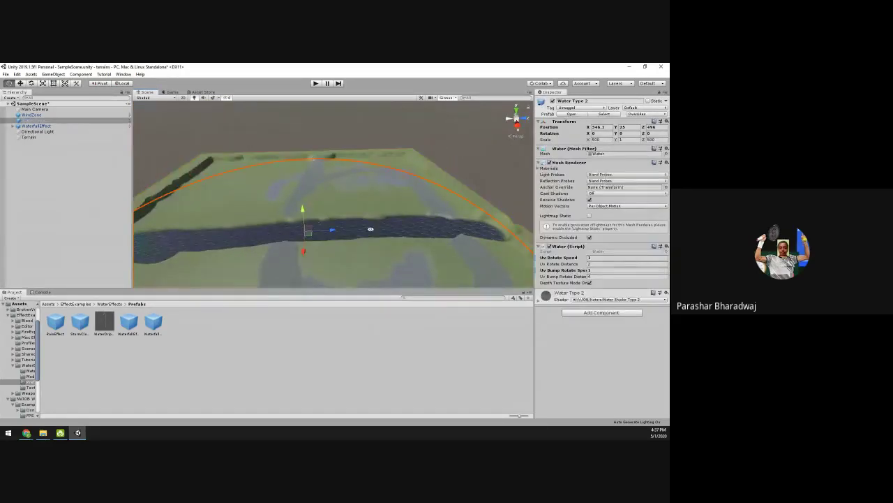
{"action": "right_click_drag", "start_coordinate": [371, 230], "coordinate": [455, 265]}
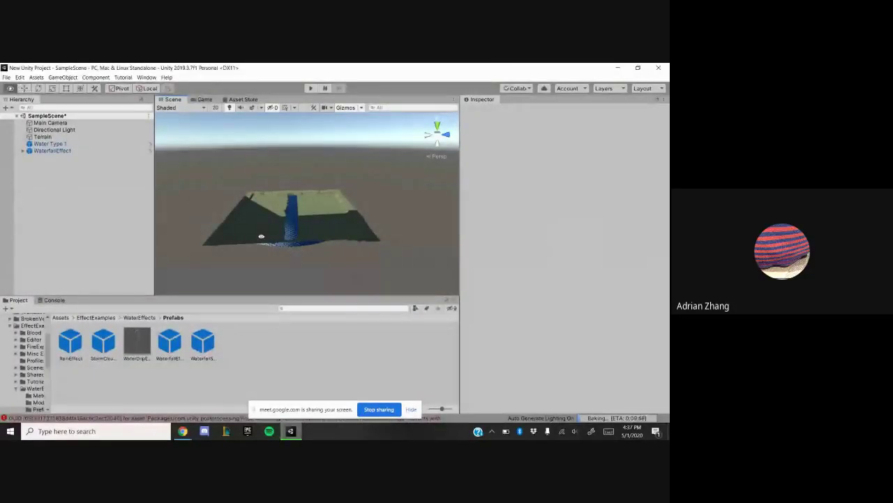
Raise the WaterfallEffect above the terrain to about Y 253, with Z at about 490.
{"action": "left_click_drag", "start_coordinate": [259, 235], "coordinate": [218, 231], "text": "alt"}
{"action": "left_click", "coordinate": [52, 150]}
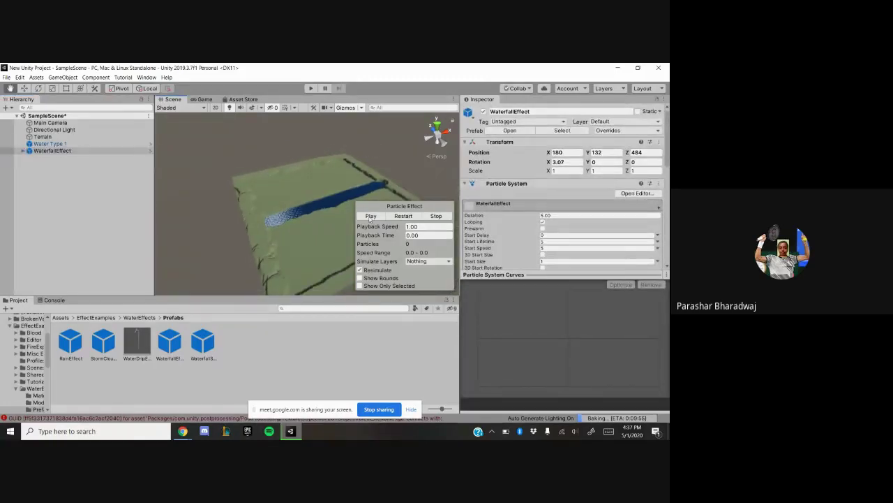
{"action": "left_click", "coordinate": [138, 166]}
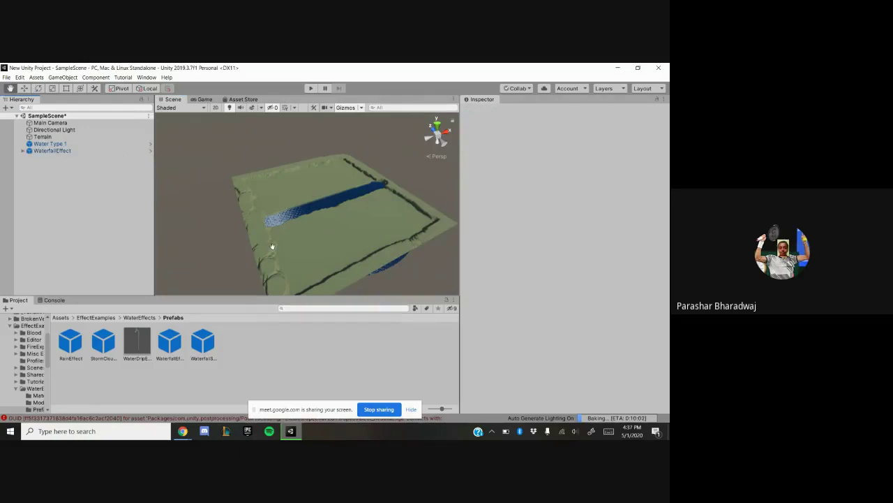
{"action": "left_click", "coordinate": [95, 151]}
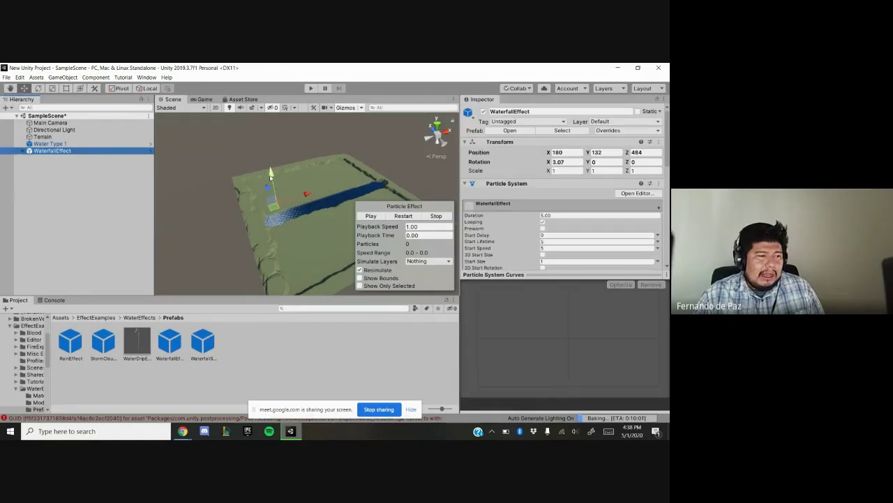
{"action": "mouse_move", "coordinate": [272, 185]}
{"action": "left_mouse_down"}
{"action": "mouse_move", "coordinate": [267, 134]}
{"action": "mouse_move", "coordinate": [270, 167]}
{"action": "left_mouse_up"}
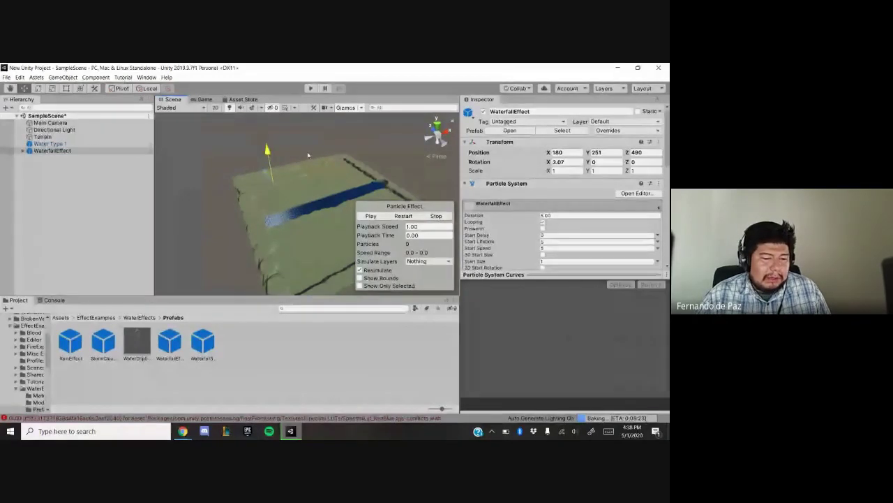
{"action": "key", "text": "ctrl+z"}
{"action": "left_click_drag", "start_coordinate": [301, 148], "coordinate": [297, 234]}
{"action": "mouse_move", "coordinate": [183, 431]}
{"action": "left_click", "coordinate": [132, 384]}
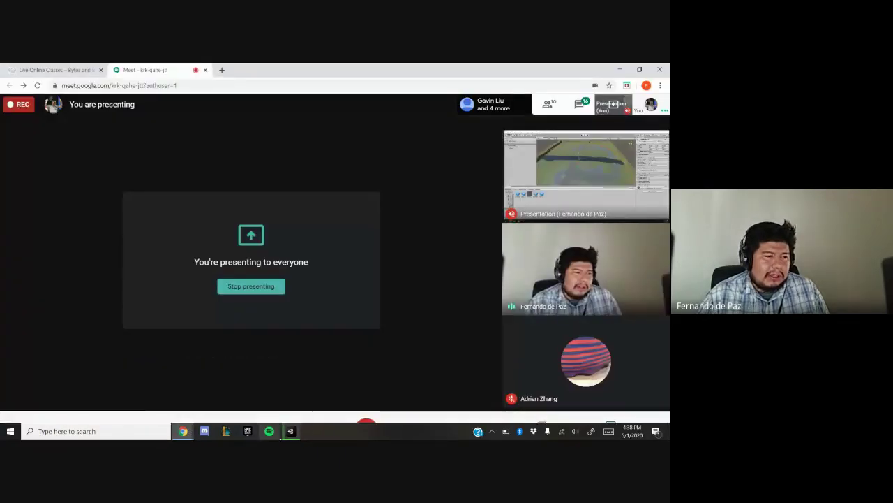
{"action": "left_click", "coordinate": [291, 431]}
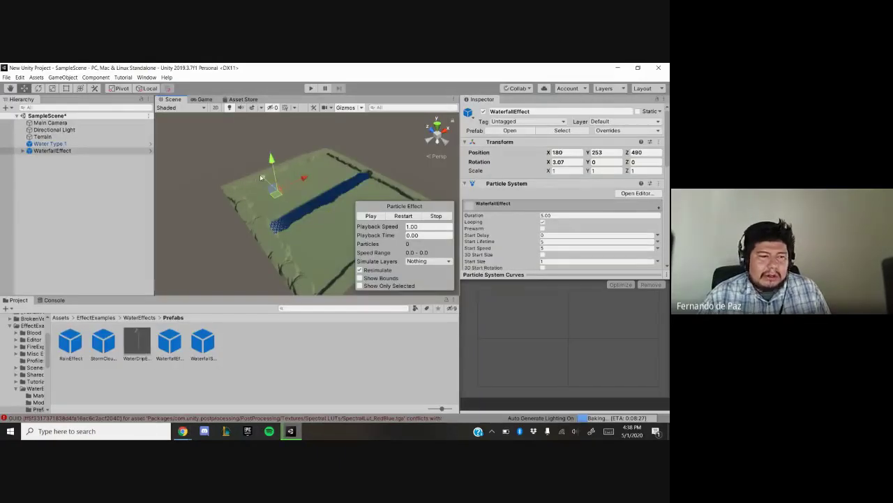
Move the WaterfallEffect down onto the end of the river, to about X 206, Y 71 and Z 478.
{"action": "left_click_drag", "start_coordinate": [274, 190], "coordinate": [262, 204]}
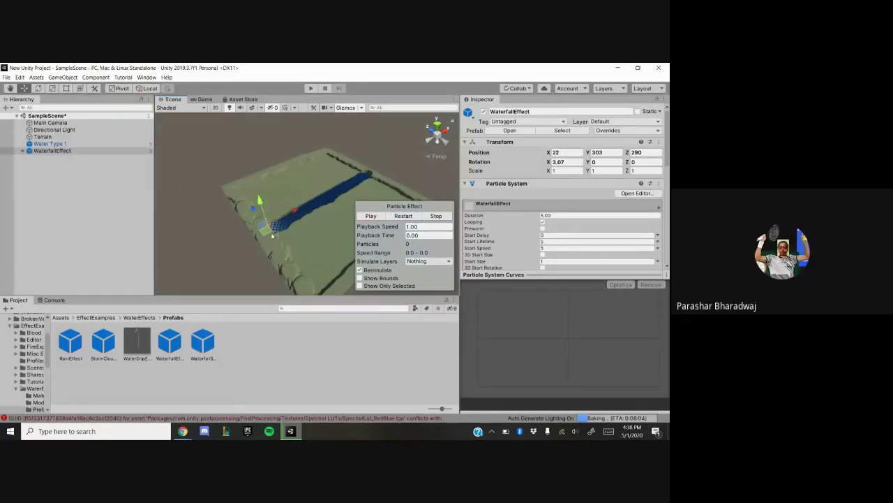
{"action": "scroll", "coordinate": [201, 264], "scroll_direction": "up", "scroll_amount": 2}
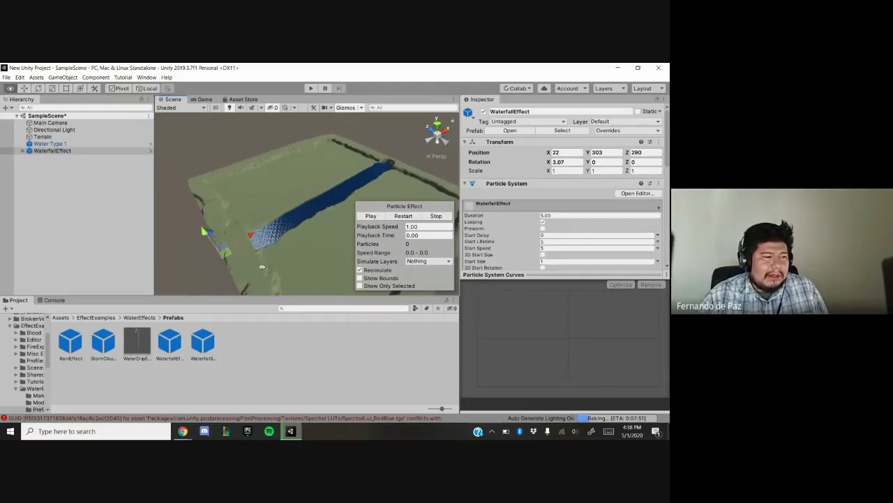
{"action": "left_click_drag", "start_coordinate": [201, 264], "coordinate": [337, 182], "text": "alt"}
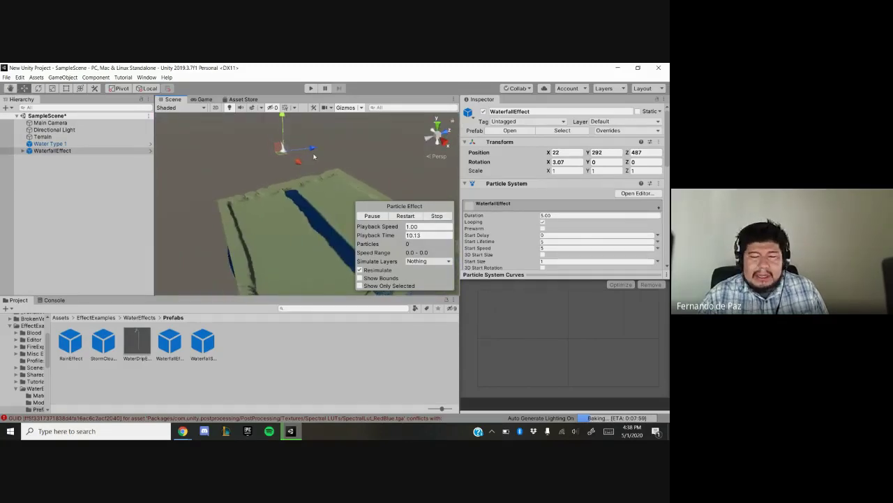
{"action": "left_click_drag", "start_coordinate": [282, 149], "coordinate": [379, 203]}
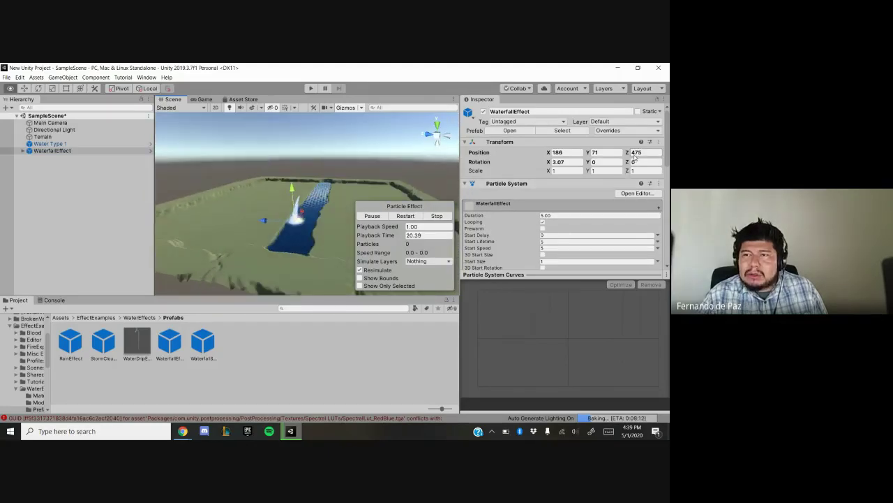
{"action": "right_click_drag", "start_coordinate": [300, 209], "coordinate": [315, 192]}
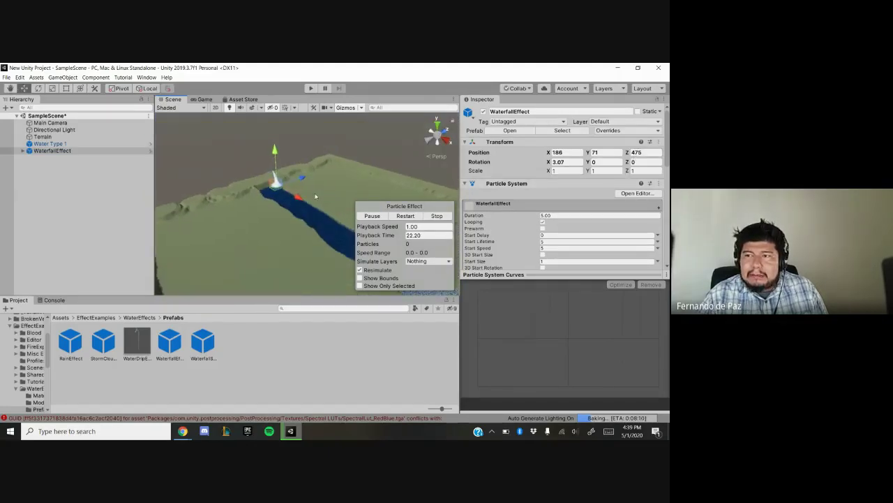
{"action": "left_click_drag", "start_coordinate": [301, 197], "coordinate": [334, 183]}
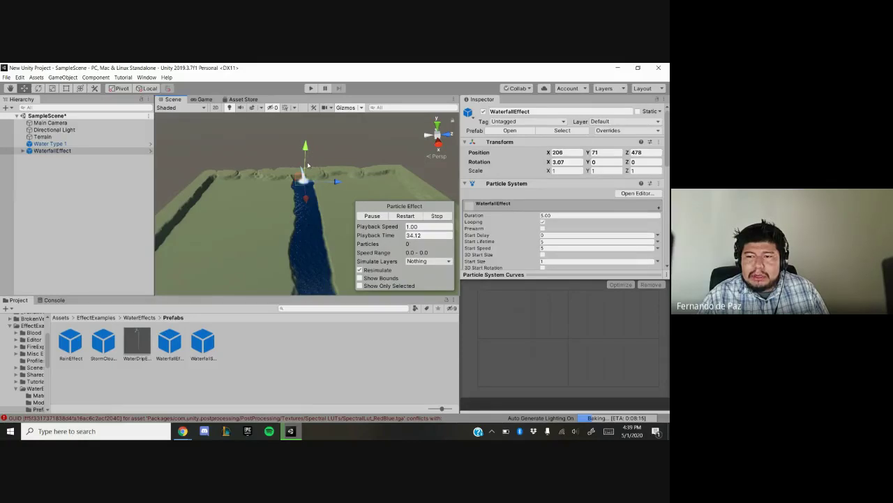
Lower the WaterDroplets particle system inside the WaterfallEffect to about Y -40.
{"action": "left_click", "coordinate": [305, 168]}
{"action": "left_click", "coordinate": [301, 172]}
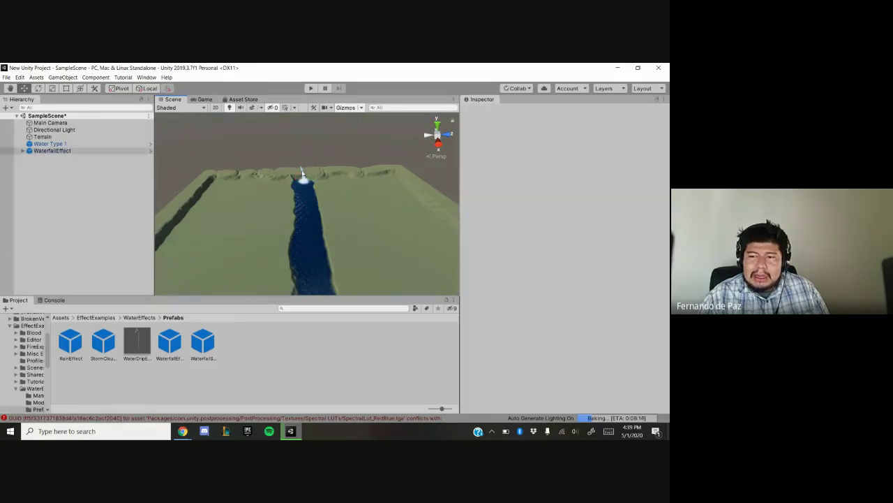
{"action": "left_click", "coordinate": [302, 173]}
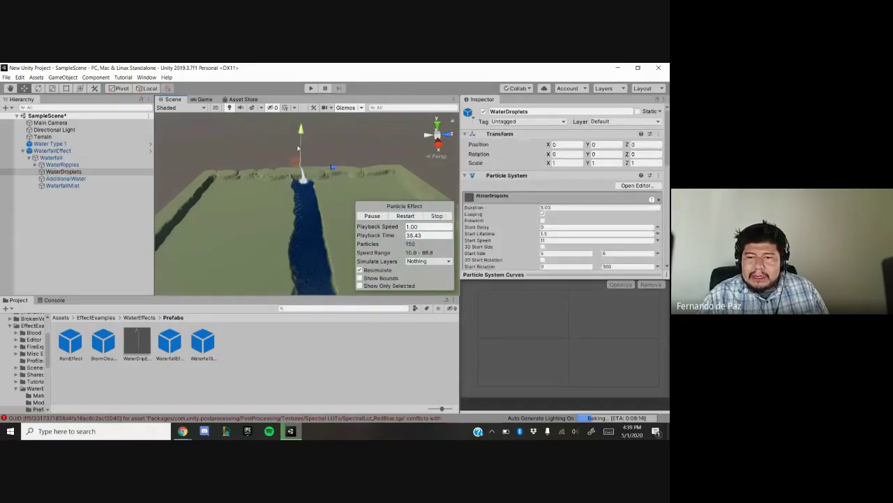
{"action": "left_click_drag", "start_coordinate": [304, 130], "coordinate": [302, 143]}
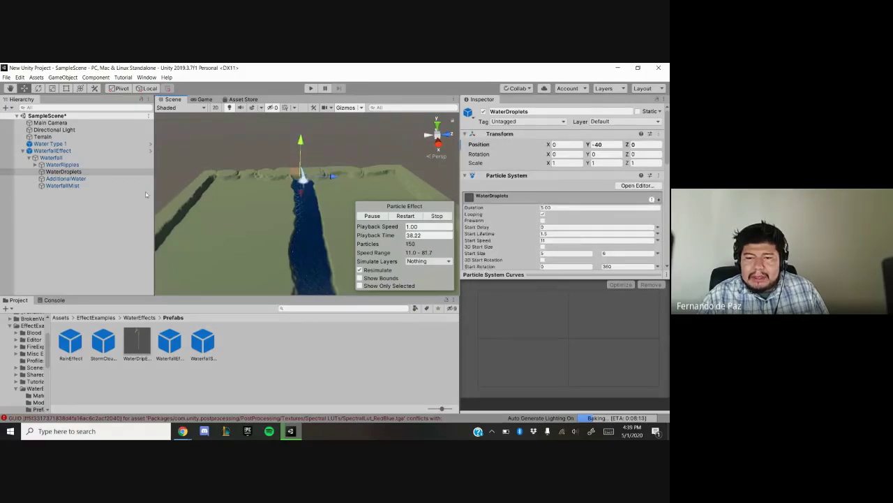
{"action": "key", "text": "ctrl+z"}
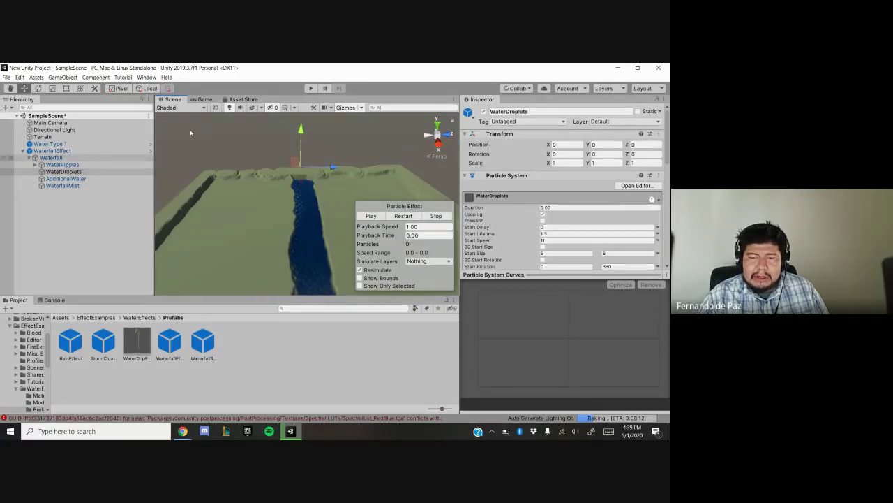
{"action": "left_click_drag", "start_coordinate": [301, 130], "coordinate": [301, 145]}
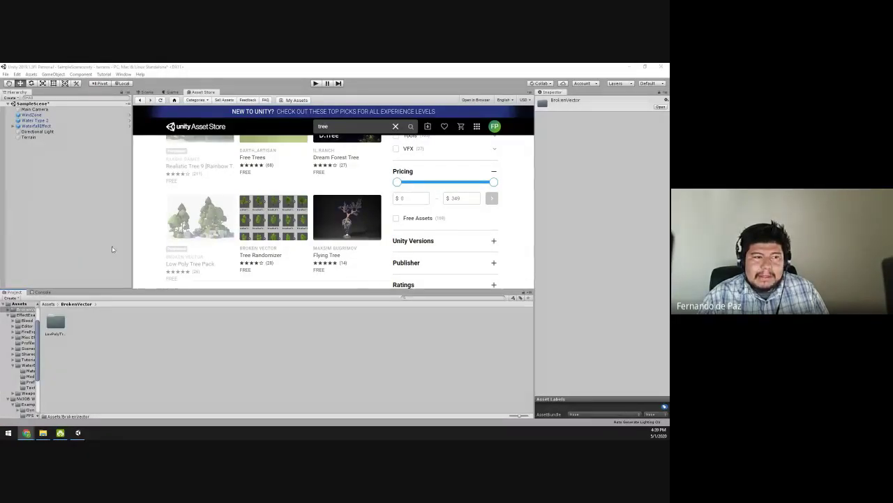
Locate the Low Poly Tree Pack in the Asset Store results and open the Prefabs folder of BrokenVector's LowPolyTreePack in the project.
{"action": "scroll", "coordinate": [255, 213], "scroll_direction": "up", "scroll_amount": 3}
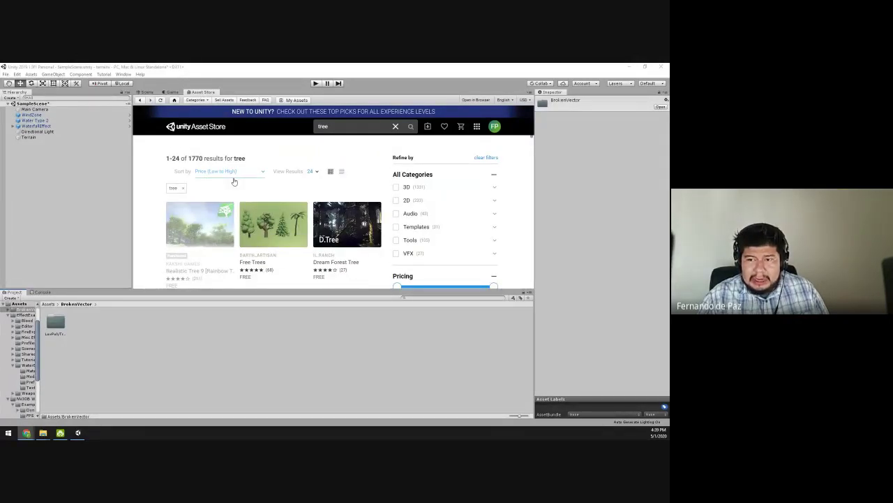
{"action": "scroll", "coordinate": [209, 202], "scroll_direction": "down", "scroll_amount": 5}
{"action": "scroll", "coordinate": [205, 215], "scroll_direction": "up", "scroll_amount": 1}
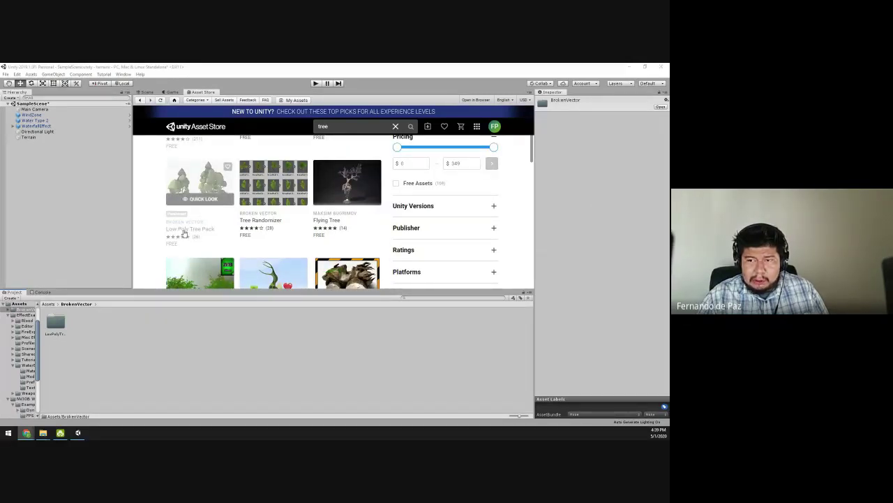
{"action": "left_click", "coordinate": [50, 305]}
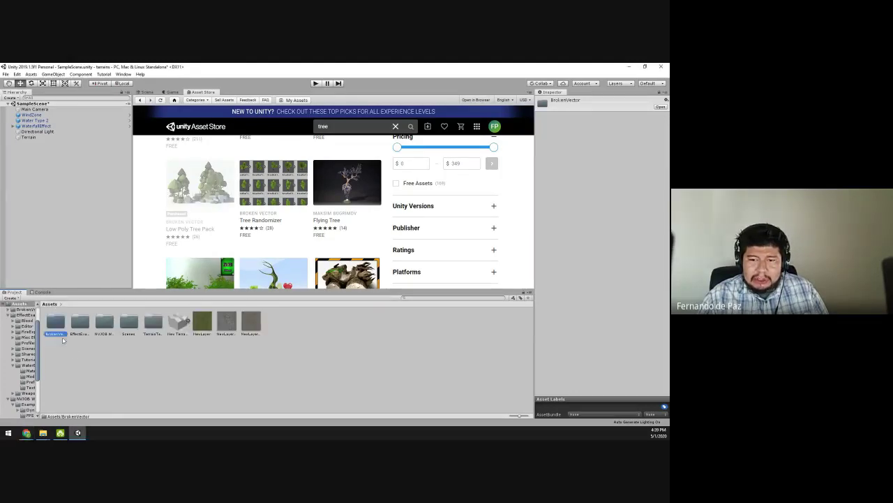
{"action": "double_click", "coordinate": [56, 322]}
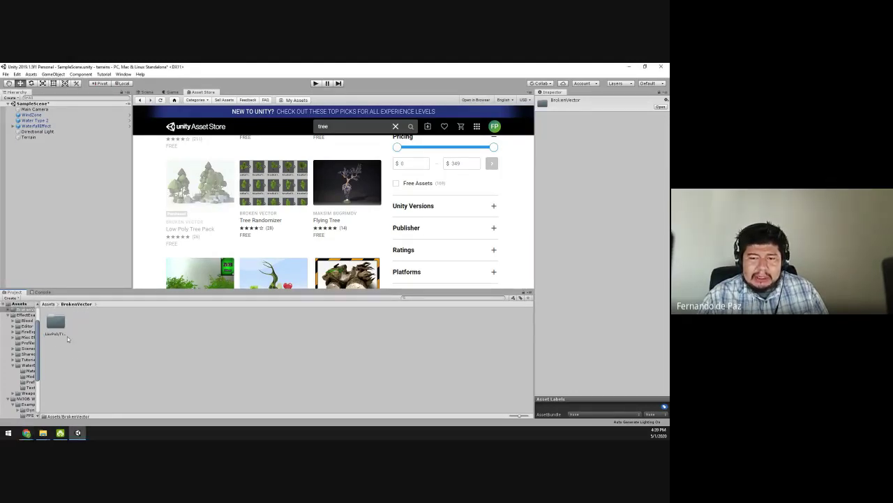
{"action": "double_click", "coordinate": [56, 322]}
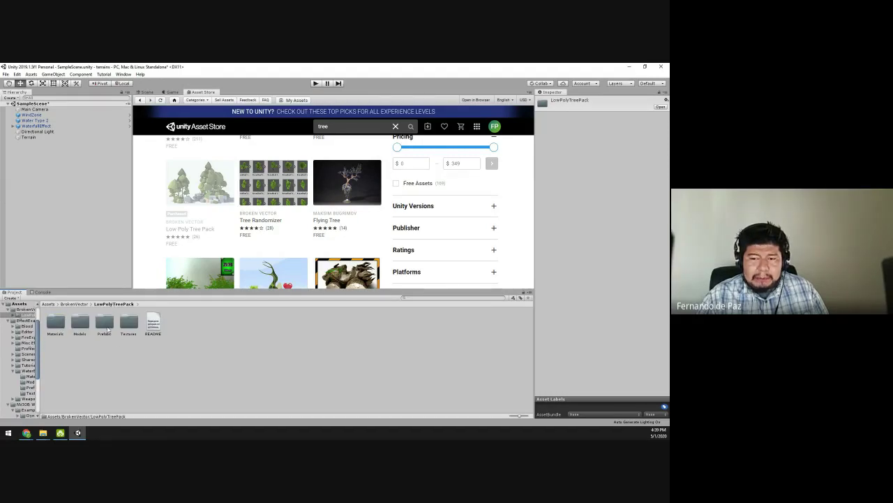
{"action": "double_click", "coordinate": [105, 324]}
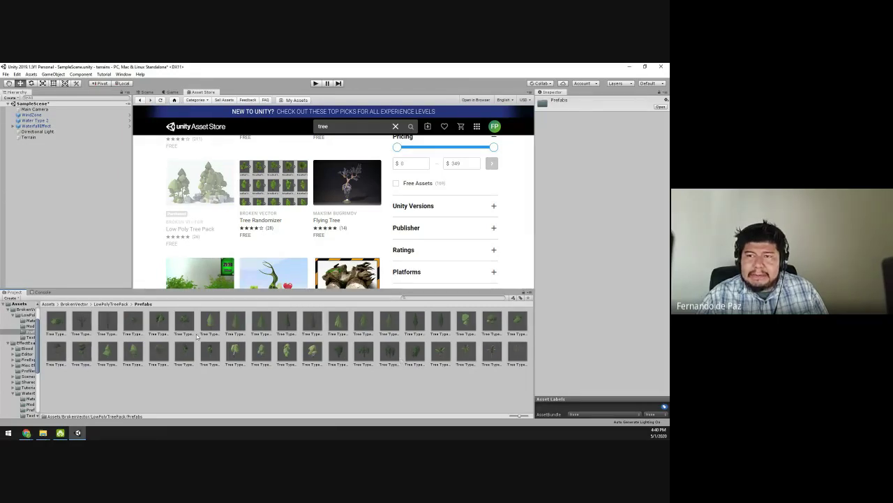
Return to the scene, select the Terrain and activate its Paint Trees tool.
{"action": "left_click", "coordinate": [146, 92]}
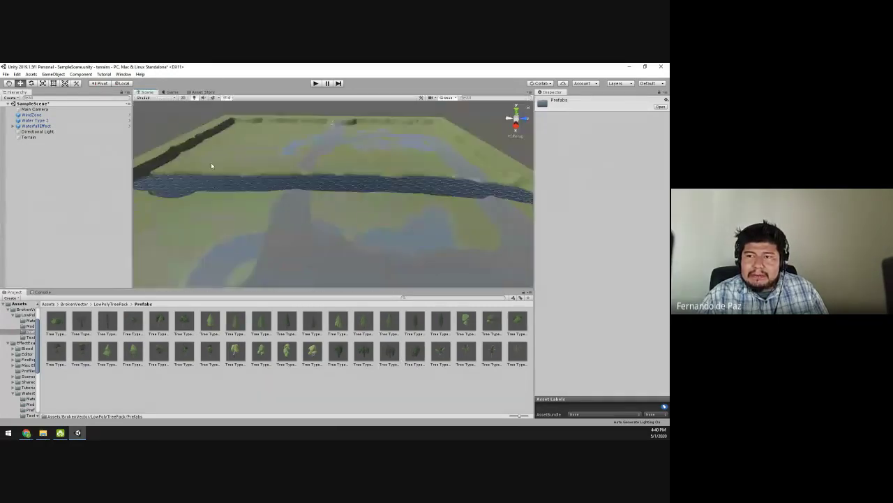
{"action": "left_click", "coordinate": [344, 202]}
{"action": "left_click_drag", "start_coordinate": [344, 202], "coordinate": [383, 191], "text": "alt"}
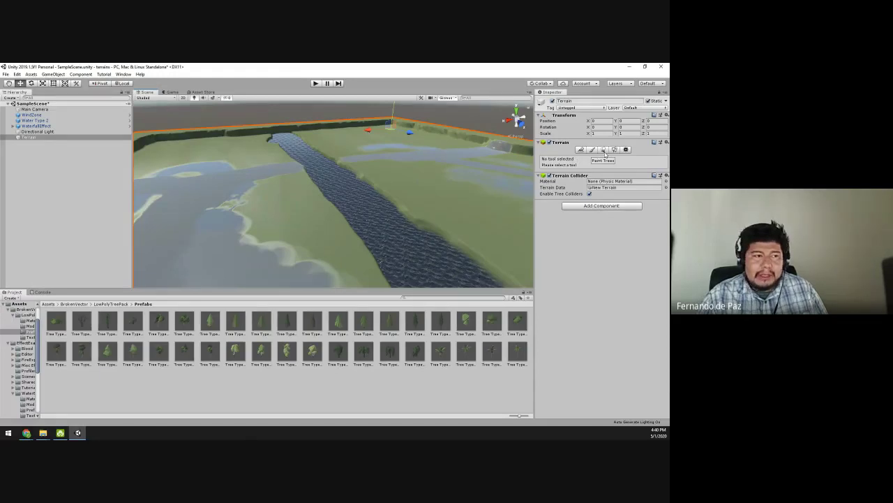
{"action": "left_click", "coordinate": [603, 150]}
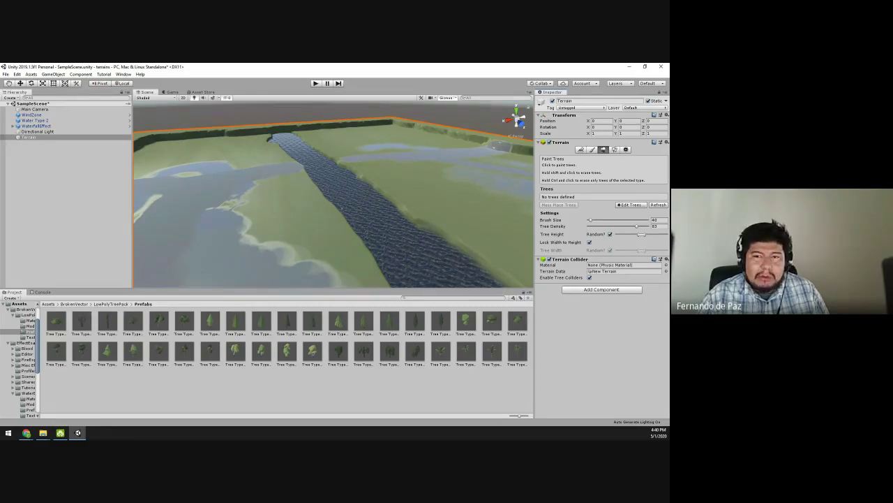
{"action": "left_click", "coordinate": [57, 120]}
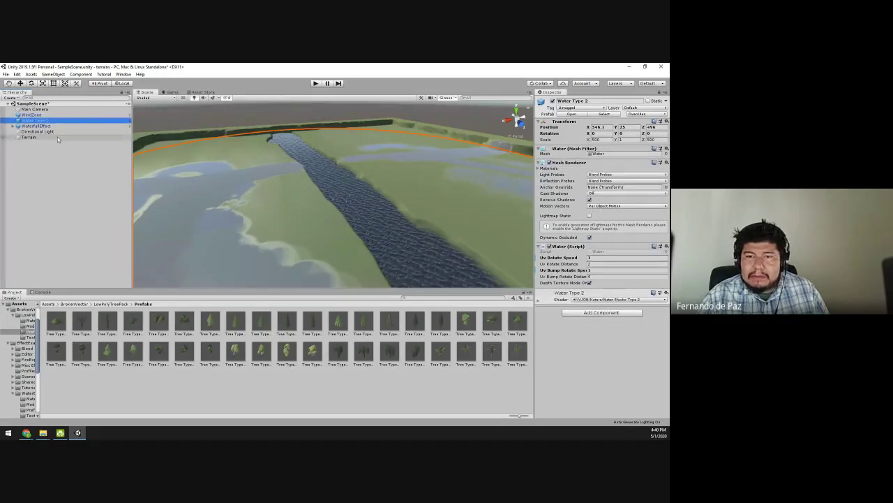
Play the WaterfallEffect particle simulation and inspect the waterfall at the river's end from several angles.
{"action": "left_click", "coordinate": [37, 126]}
{"action": "left_click", "coordinate": [498, 236]}
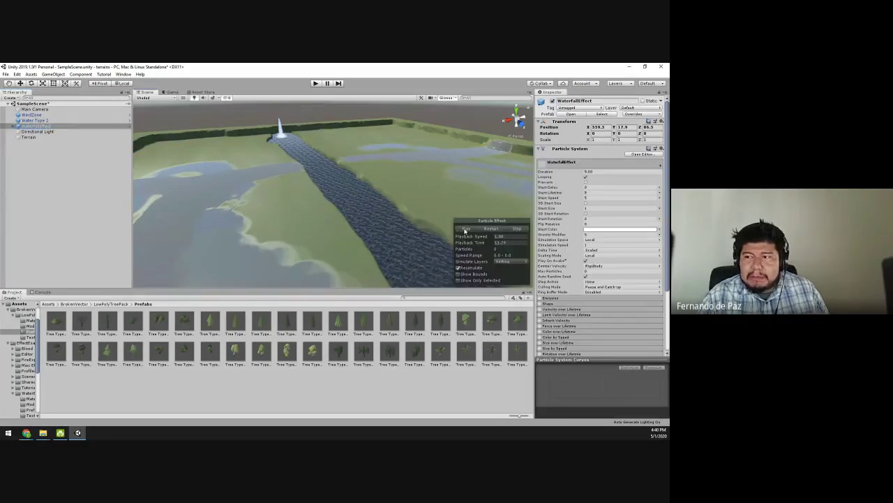
{"action": "right_click_drag", "start_coordinate": [256, 150], "coordinate": [381, 169]}
{"action": "scroll", "coordinate": [380, 169], "scroll_direction": "down", "scroll_amount": 5}
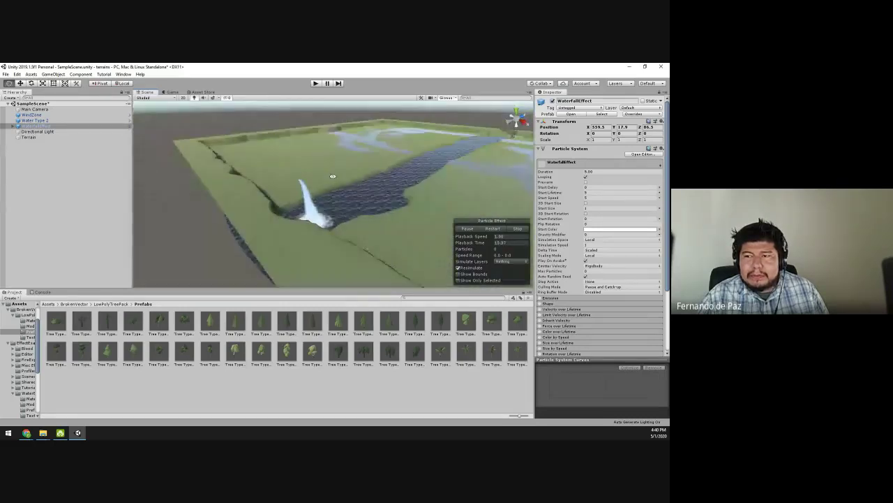
{"action": "left_click", "coordinate": [103, 170]}
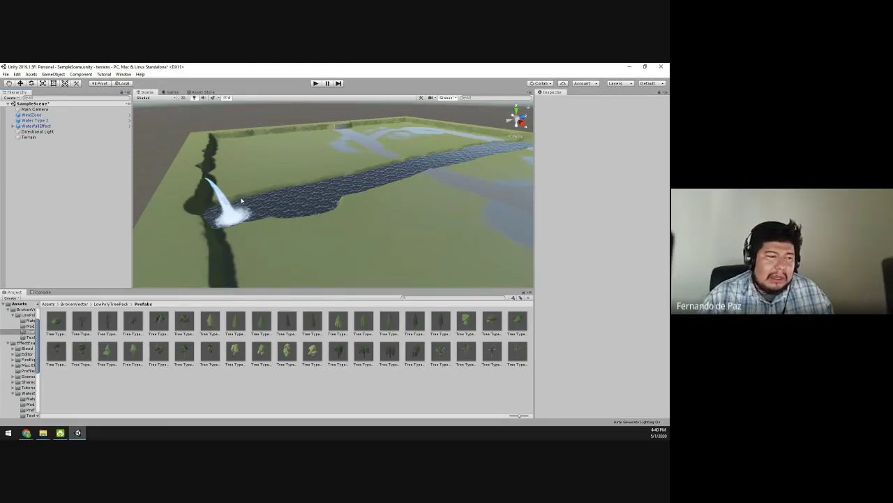
{"action": "right_click_drag", "start_coordinate": [240, 201], "coordinate": [318, 212]}
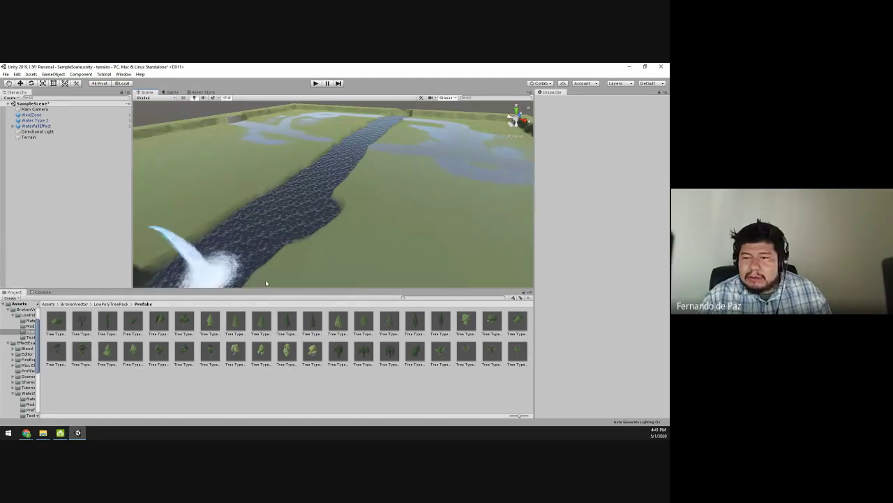
Start a new tree entry for the Terrain and try to assign the first LowPolyTreePack prefab from the project to it.
{"action": "left_click", "coordinate": [386, 223]}
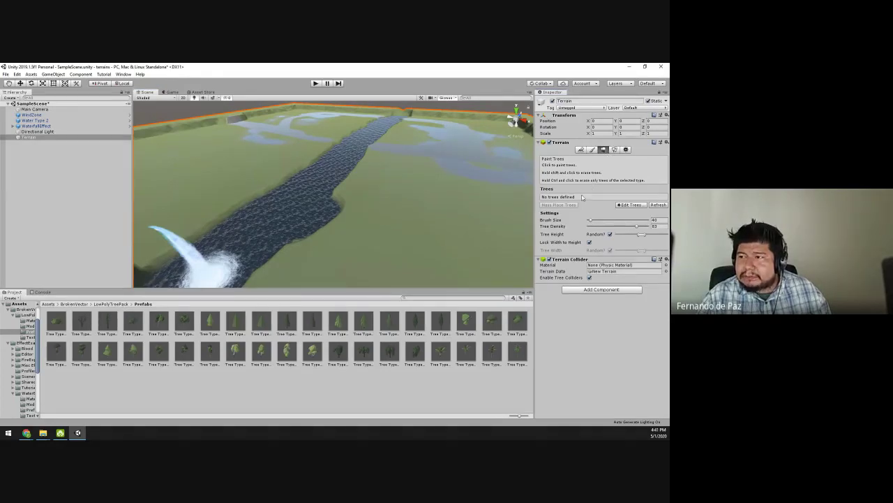
{"action": "left_click", "coordinate": [624, 205]}
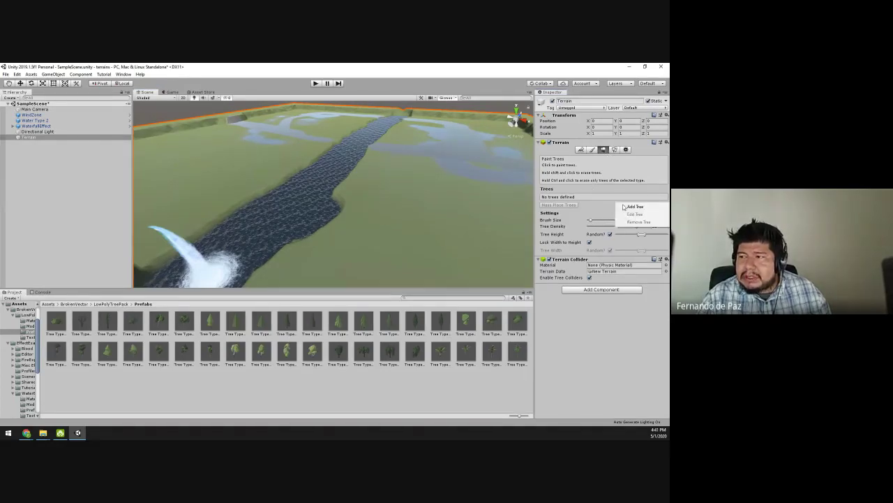
{"action": "left_click", "coordinate": [631, 206]}
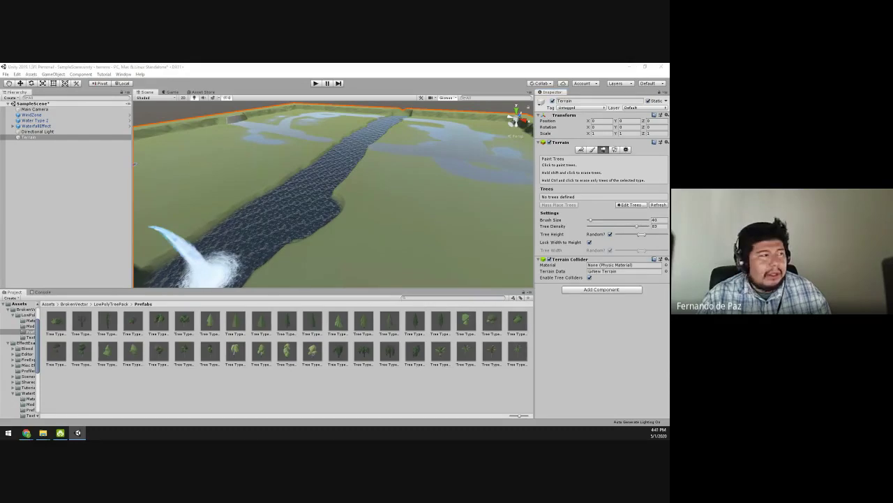
{"action": "left_click_drag", "start_coordinate": [426, 155], "coordinate": [292, 102]}
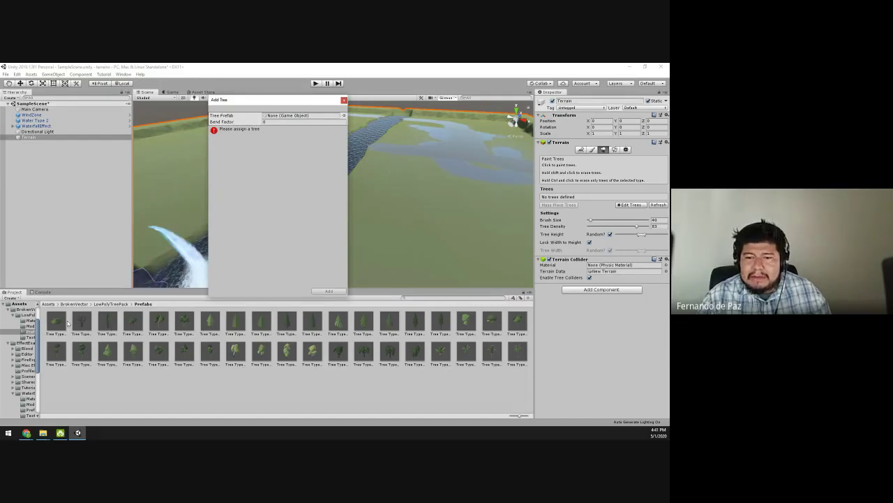
{"action": "left_click_drag", "start_coordinate": [57, 327], "coordinate": [283, 127]}
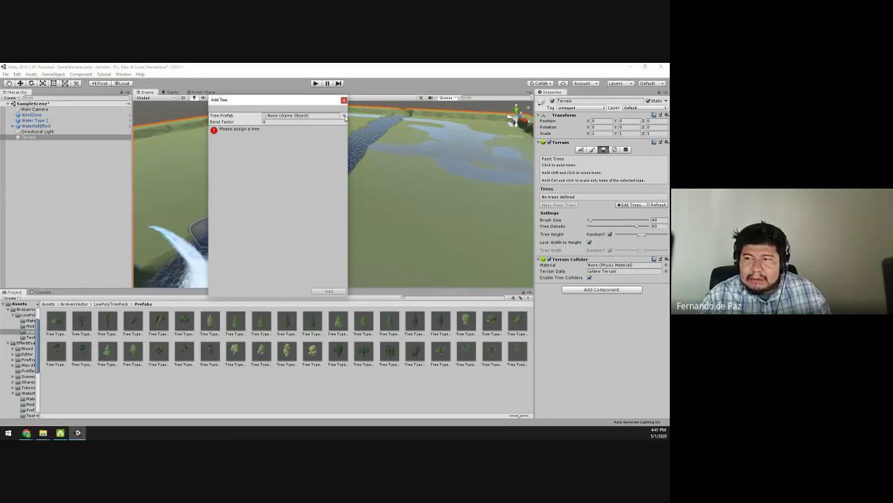
Search the prefab picker for "tree", assign the green Tree Type1 02 prefab and add it to the terrain's trees.
{"action": "left_click", "coordinate": [344, 116]}
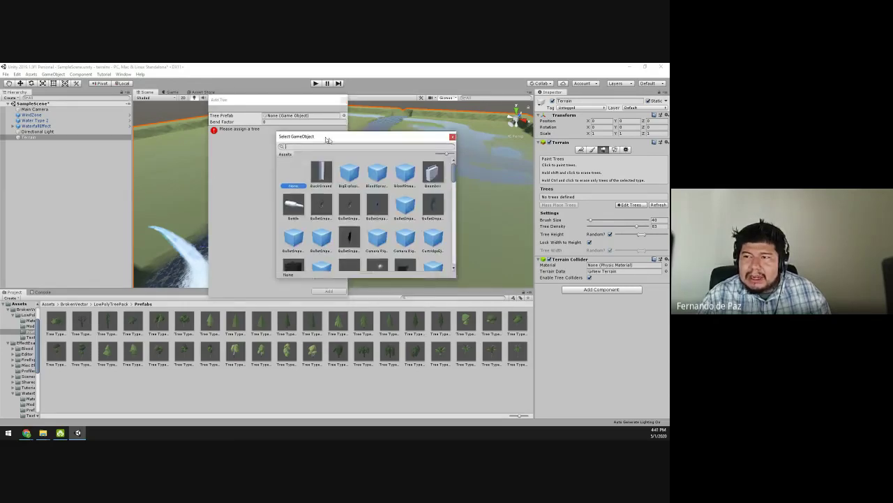
{"action": "left_click_drag", "start_coordinate": [365, 153], "coordinate": [325, 138]}
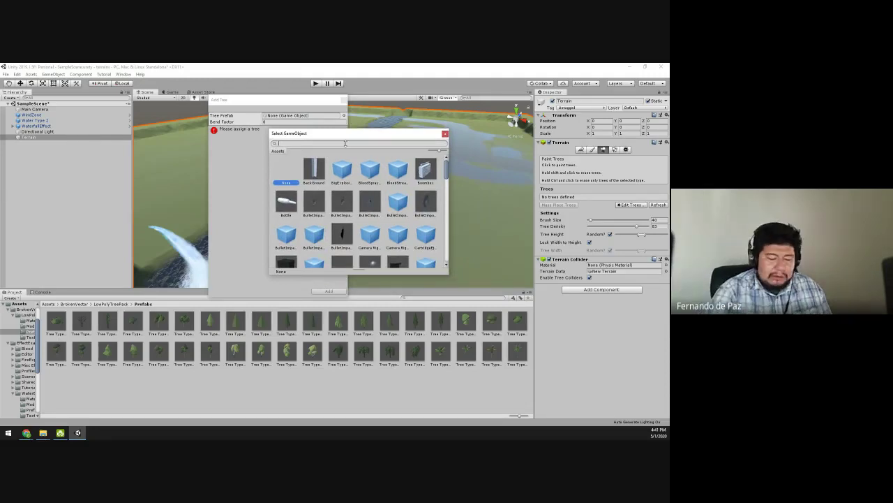
{"action": "type", "text": "tre"}
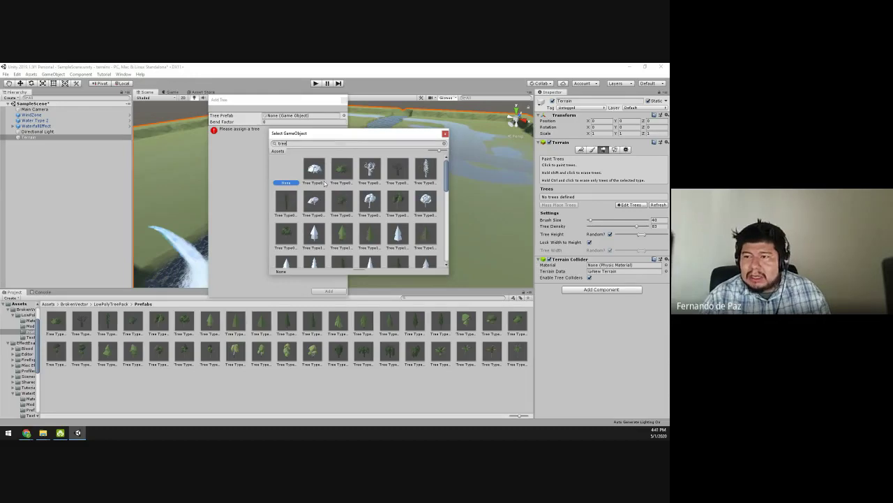
{"action": "type", "text": "e"}
{"action": "scroll", "coordinate": [345, 222], "scroll_direction": "down", "scroll_amount": 3}
{"action": "scroll", "coordinate": [345, 222], "scroll_direction": "up", "scroll_amount": 5}
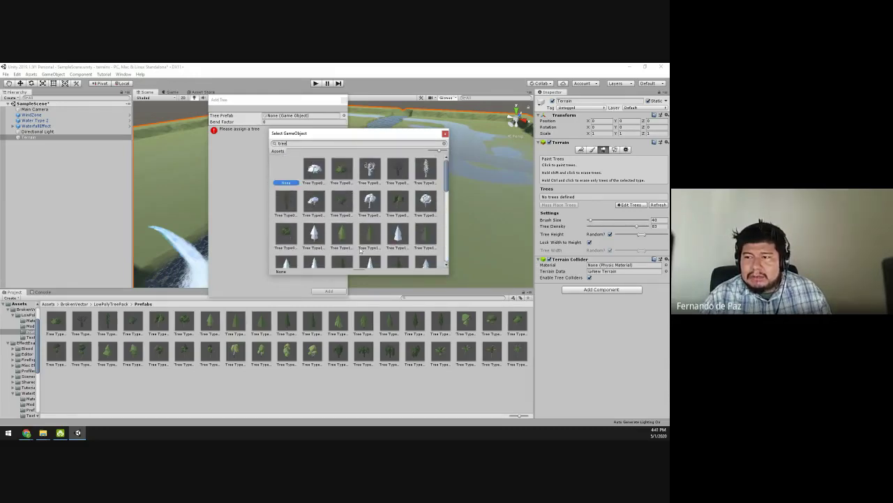
{"action": "left_click", "coordinate": [372, 240]}
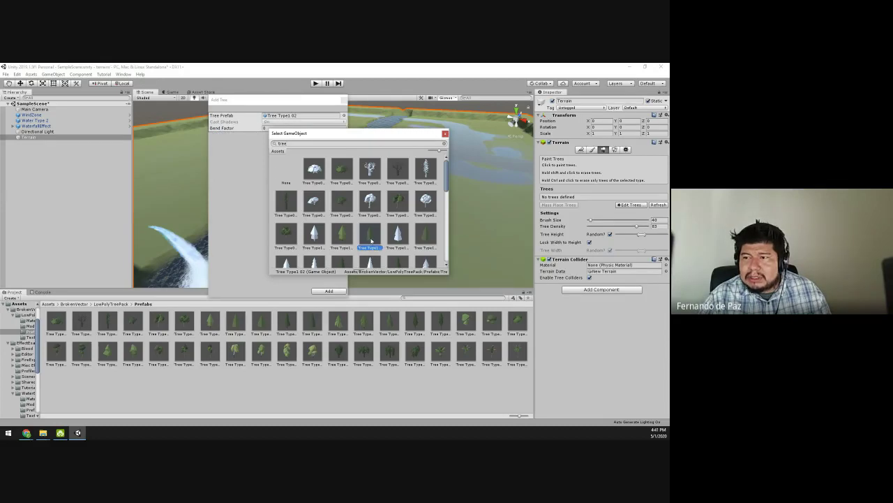
{"action": "double_click", "coordinate": [371, 241]}
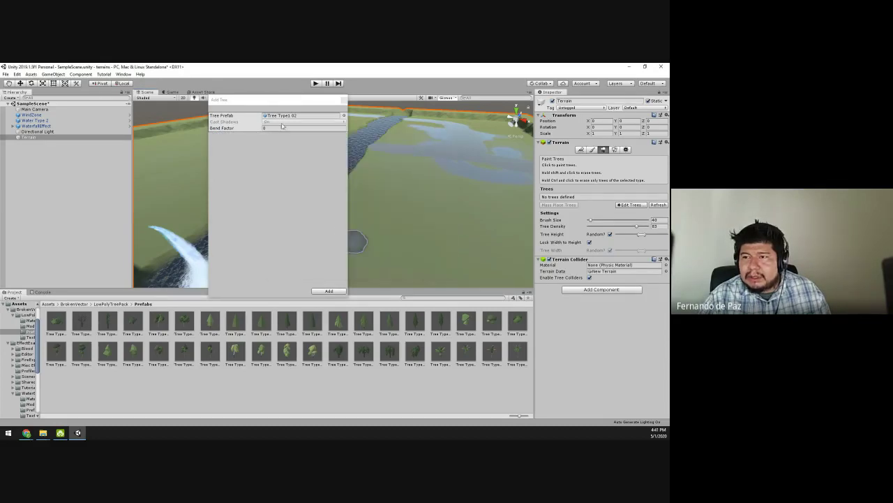
{"action": "left_click", "coordinate": [329, 291]}
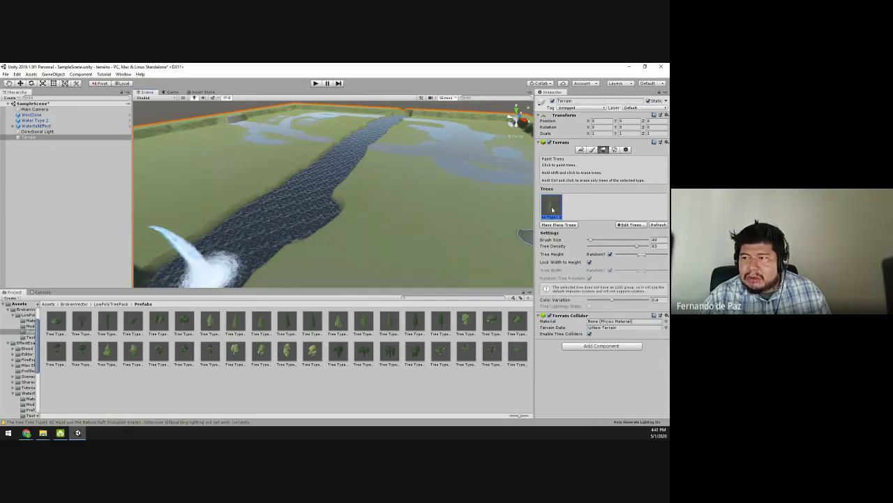
Add Tree Type6 04 as a second paintable tree, finding its prefab with the search "tree".
{"action": "left_click", "coordinate": [631, 224]}
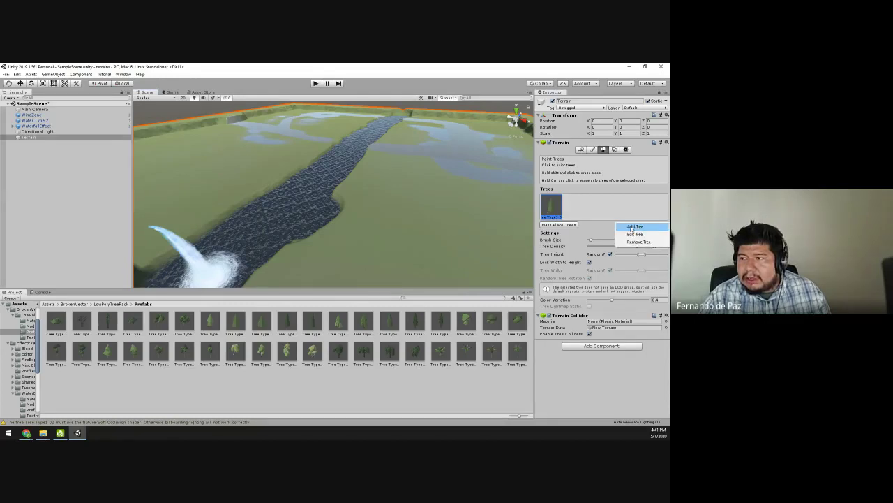
{"action": "left_click", "coordinate": [633, 228]}
{"action": "left_click", "coordinate": [341, 116]}
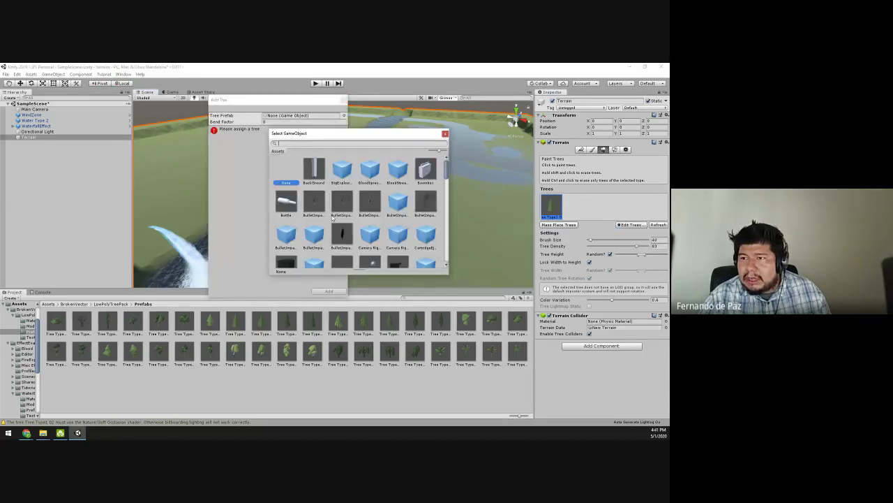
{"action": "type", "text": "tree"}
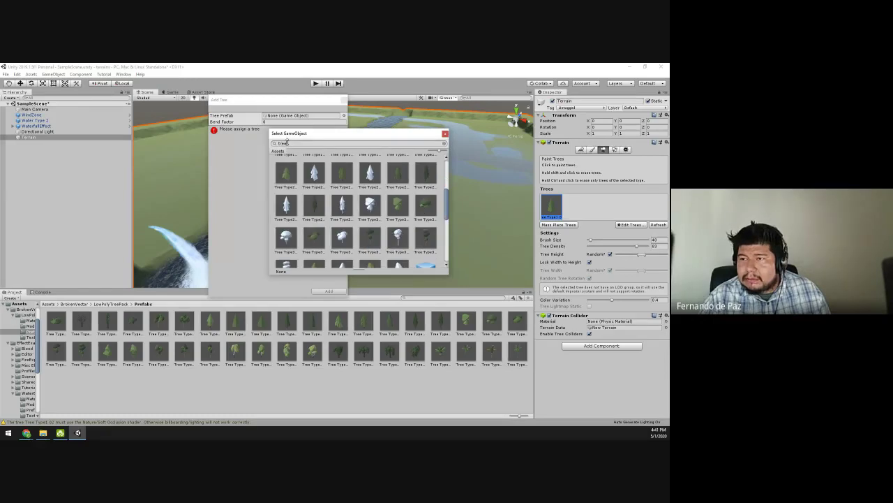
{"action": "scroll", "coordinate": [348, 235], "scroll_direction": "down", "scroll_amount": 3}
{"action": "scroll", "coordinate": [348, 235], "scroll_direction": "down", "scroll_amount": 3}
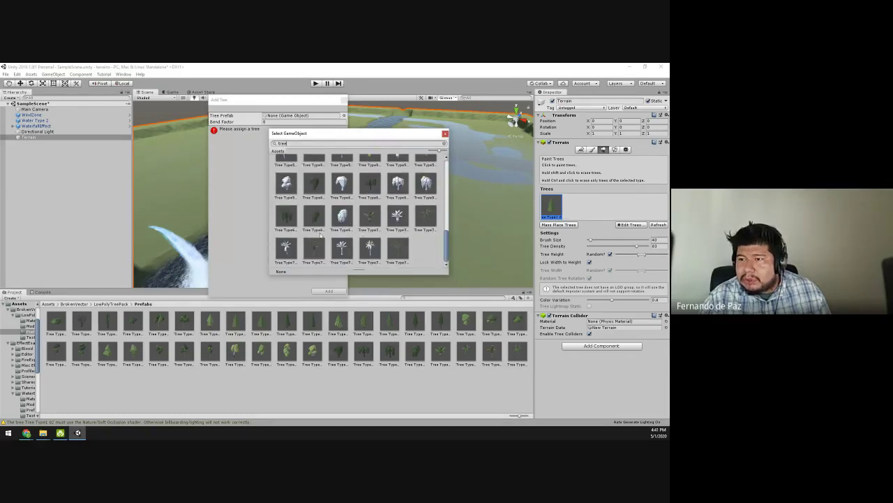
{"action": "double_click", "coordinate": [319, 218]}
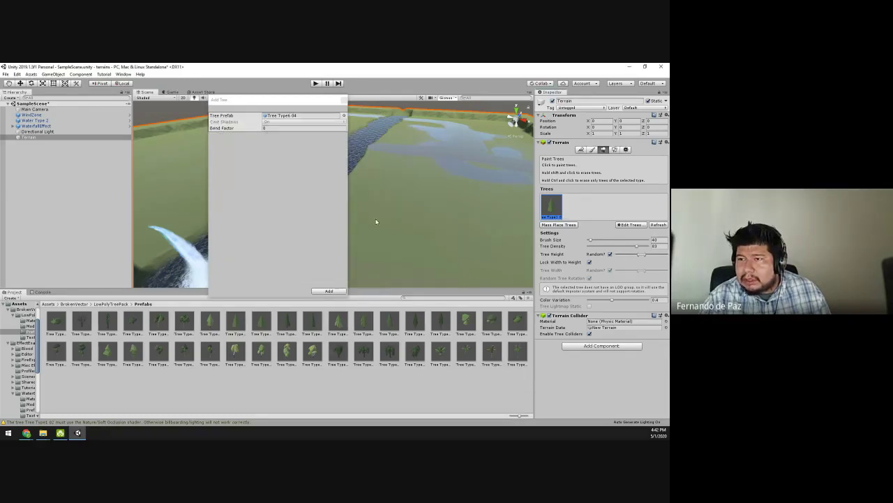
{"action": "left_click", "coordinate": [329, 291]}
Add Tree Type7 04 as a third paintable tree, finding its prefab with the search "tree".
{"action": "left_click", "coordinate": [617, 225]}
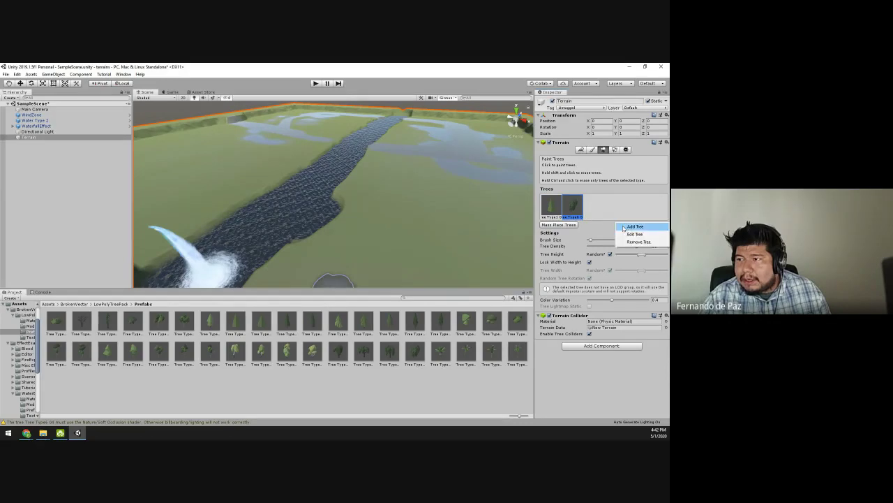
{"action": "left_click", "coordinate": [633, 231]}
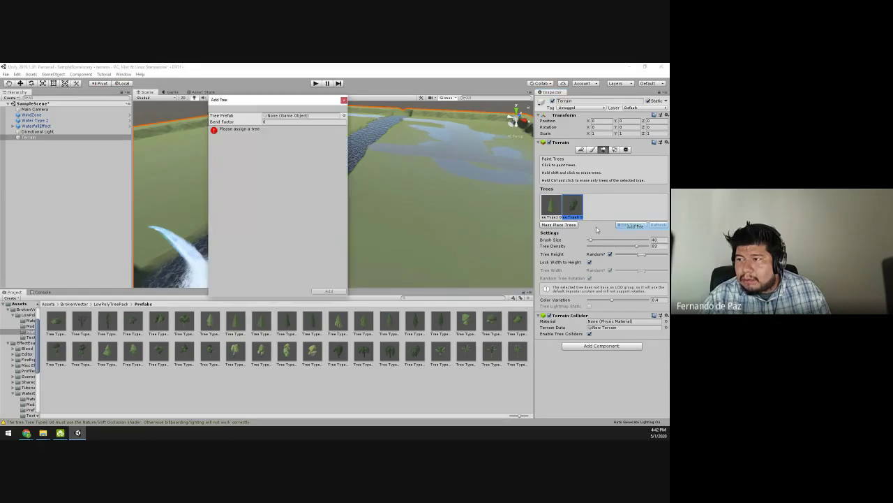
{"action": "left_click", "coordinate": [344, 115]}
{"action": "type", "text": "tree"}
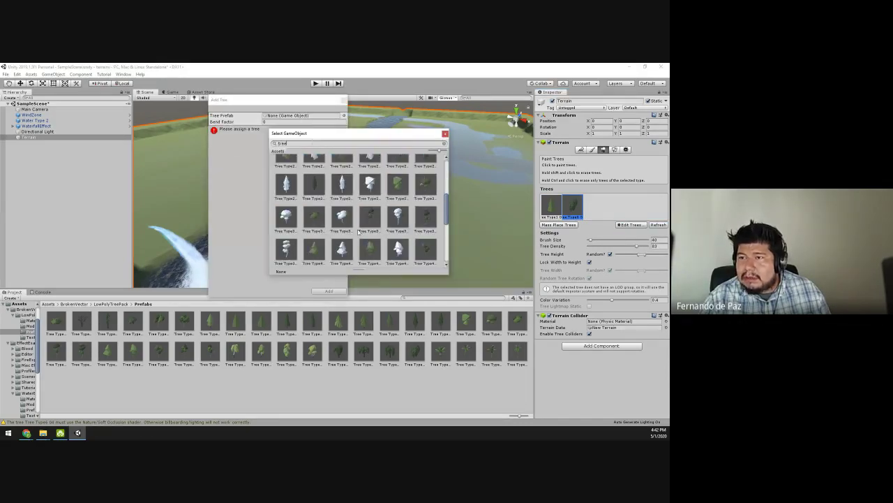
{"action": "scroll", "coordinate": [396, 257], "scroll_direction": "down", "scroll_amount": 5}
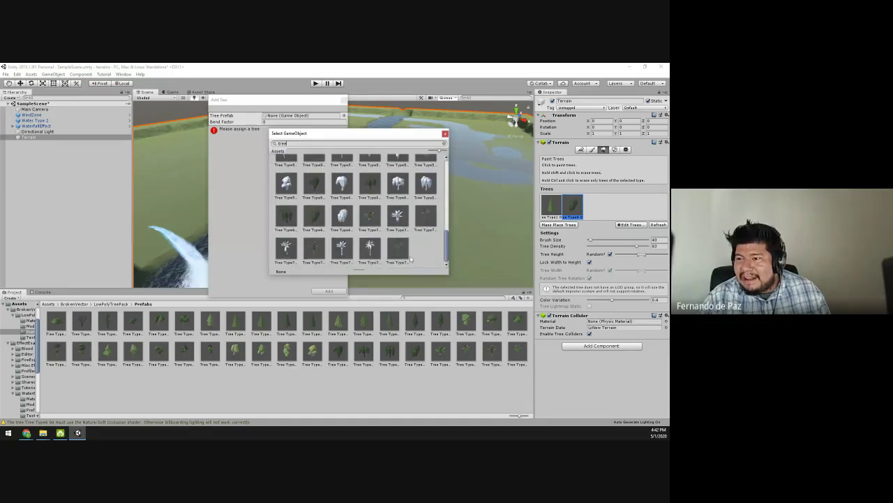
{"action": "double_click", "coordinate": [400, 250]}
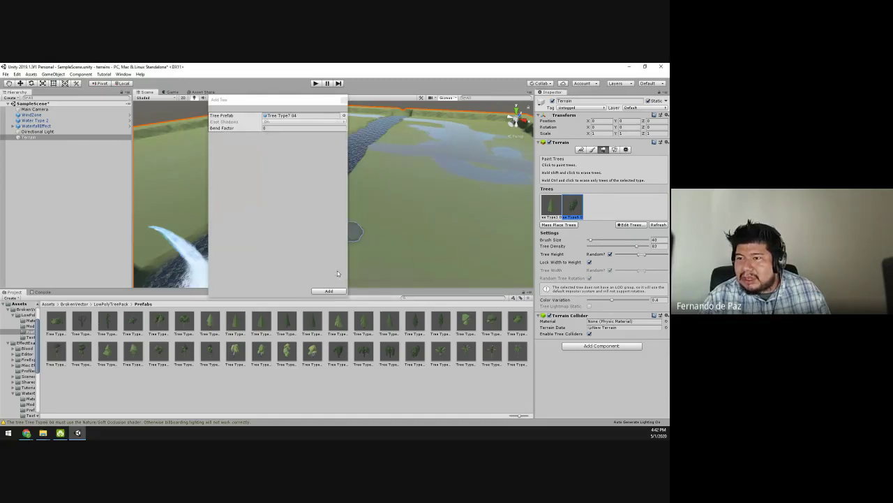
{"action": "left_click", "coordinate": [329, 291]}
Choose Tree Type1 02 as the tree to paint, briefly check the Paint Texture settings and return to Paint Trees.
{"action": "right_click_drag", "start_coordinate": [349, 210], "coordinate": [495, 219]}
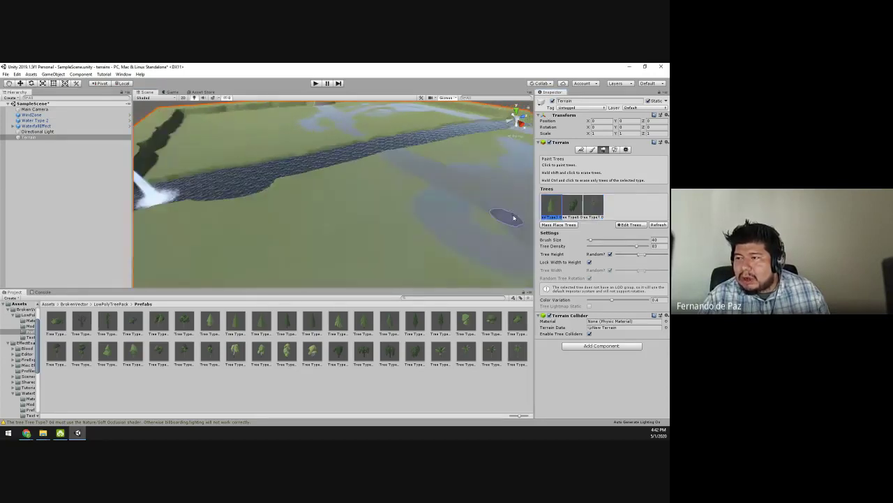
{"action": "left_click", "coordinate": [555, 214]}
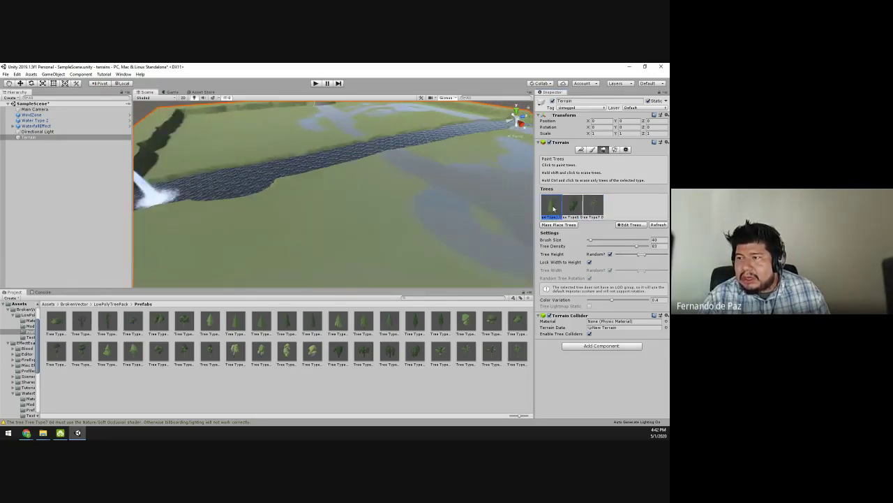
{"action": "left_click", "coordinate": [588, 210]}
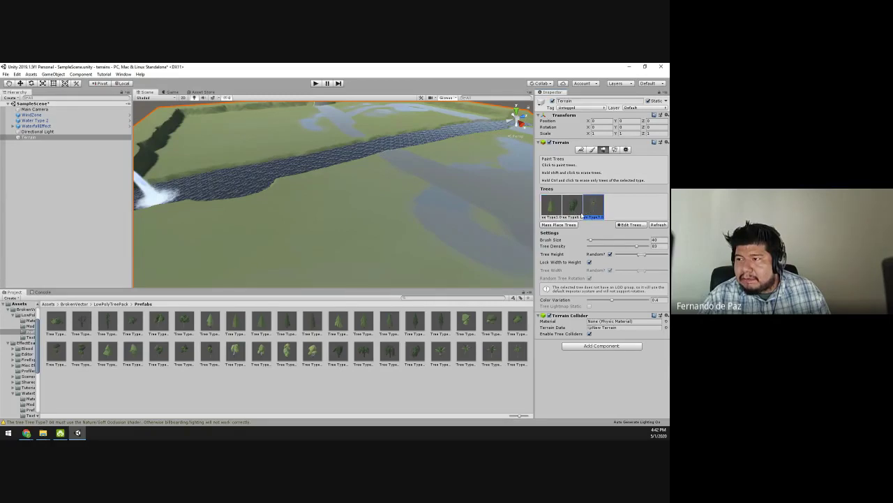
{"action": "left_click", "coordinate": [551, 208]}
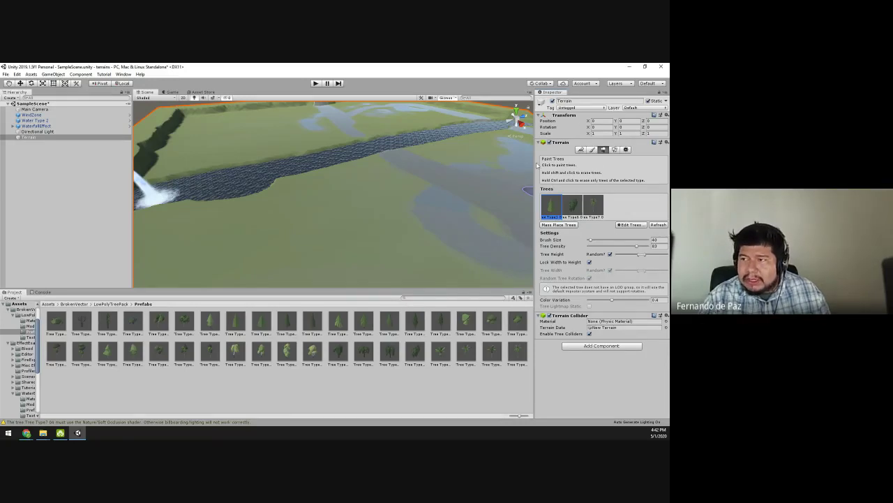
{"action": "left_click", "coordinate": [593, 150]}
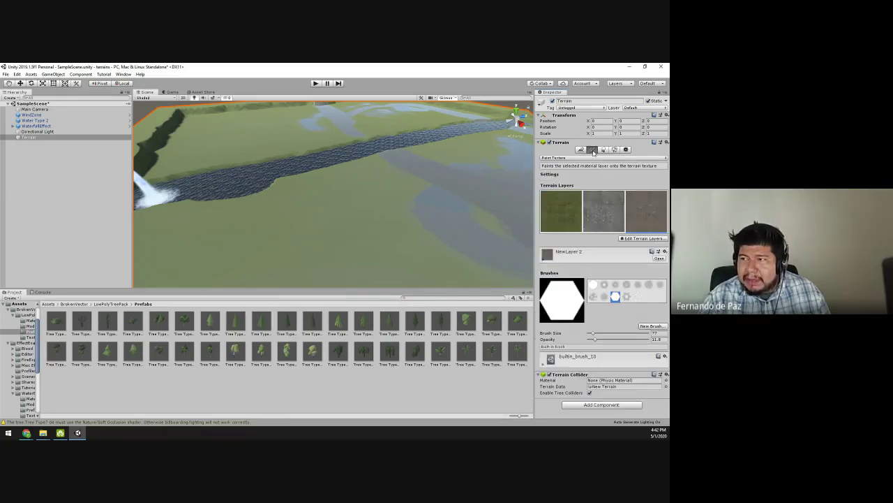
{"action": "left_click", "coordinate": [604, 150]}
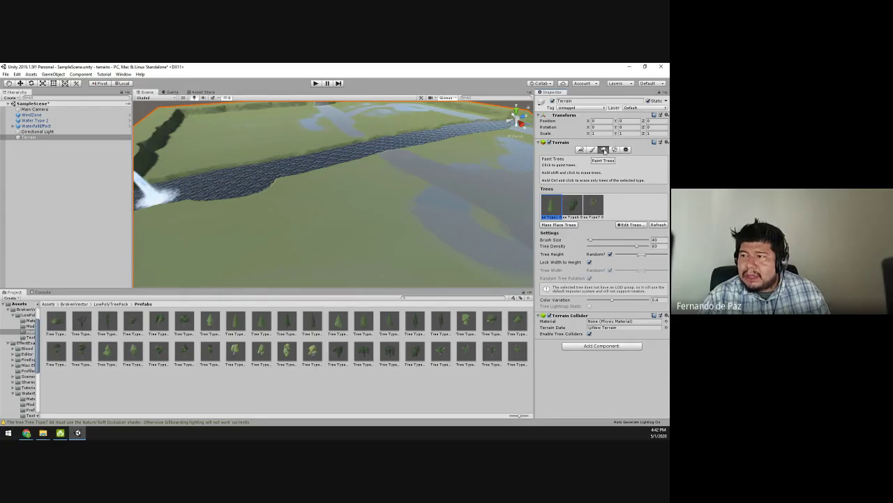
{"action": "left_click", "coordinate": [635, 225]}
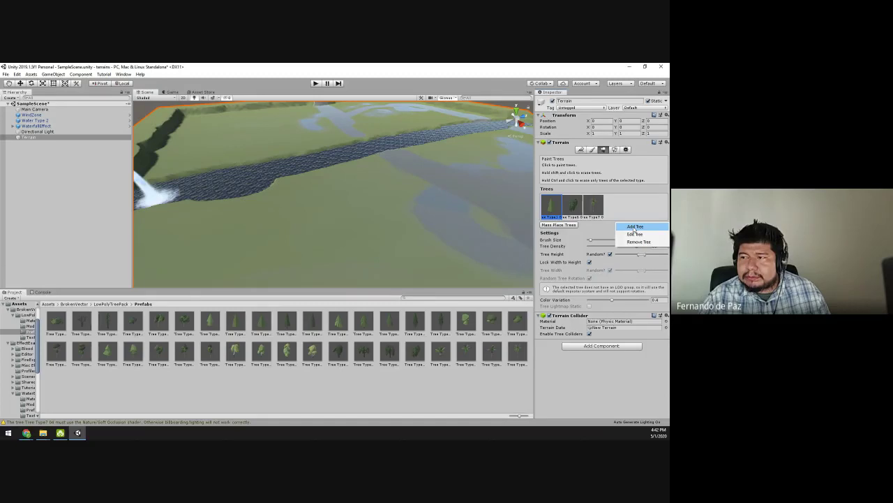
{"action": "left_click", "coordinate": [634, 227]}
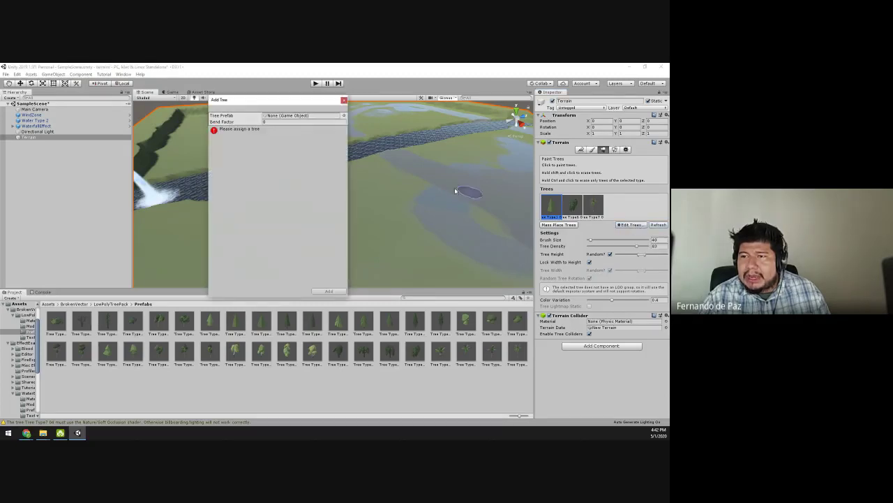
{"action": "left_click", "coordinate": [345, 116]}
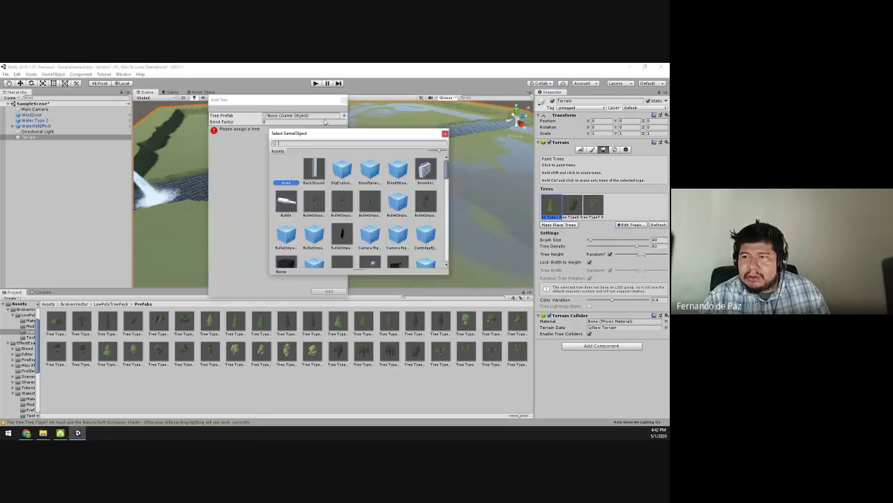
{"action": "type", "text": "tree4"}
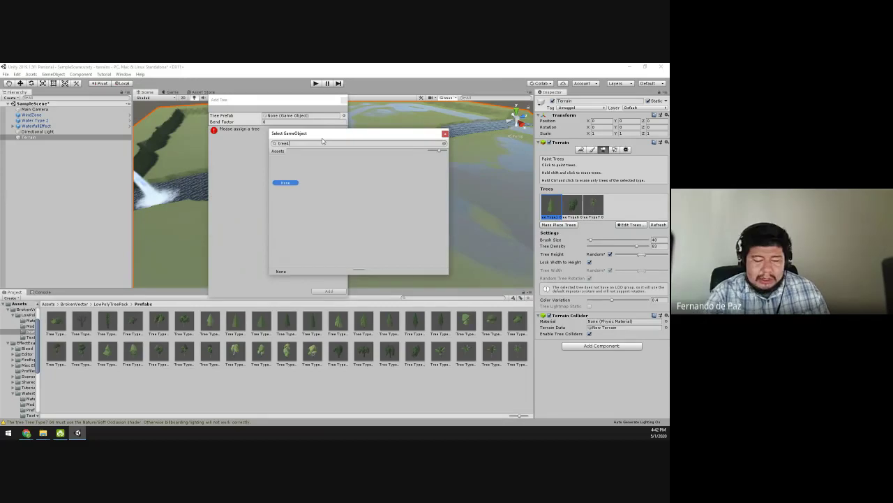
{"action": "key", "text": "BackSpace"}
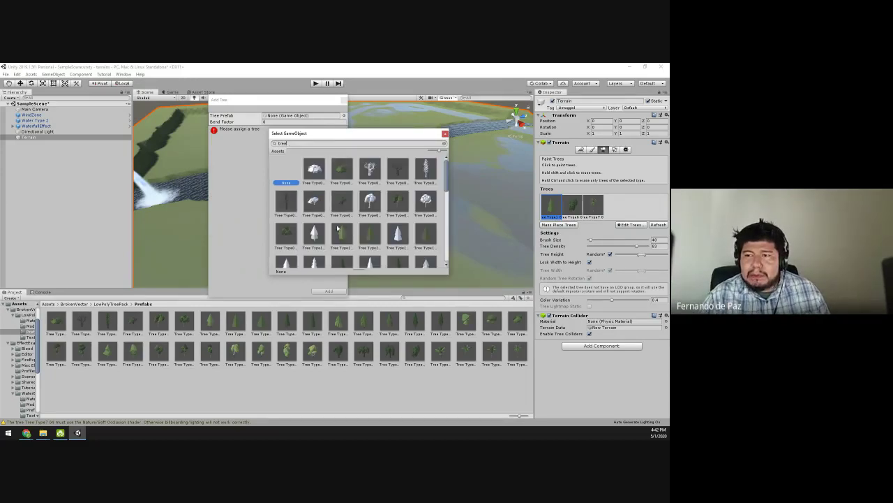
{"action": "scroll", "coordinate": [337, 228], "scroll_direction": "down", "scroll_amount": 5}
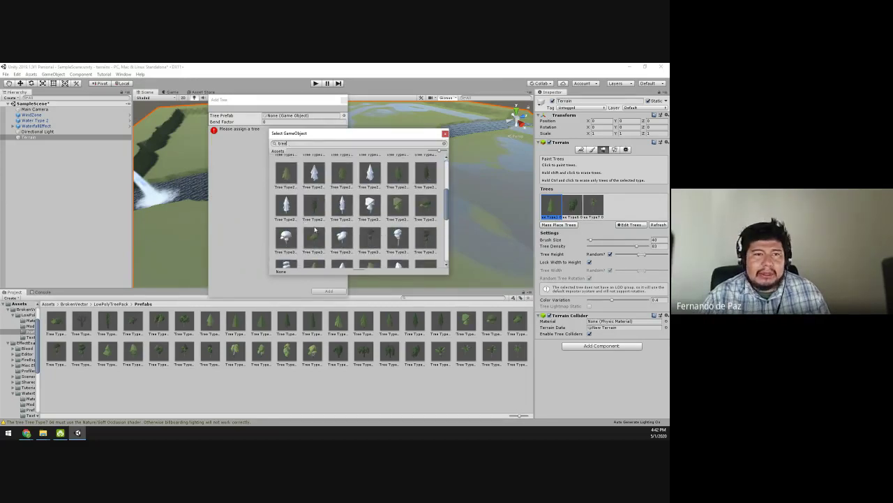
{"action": "scroll", "coordinate": [315, 229], "scroll_direction": "up", "scroll_amount": 5}
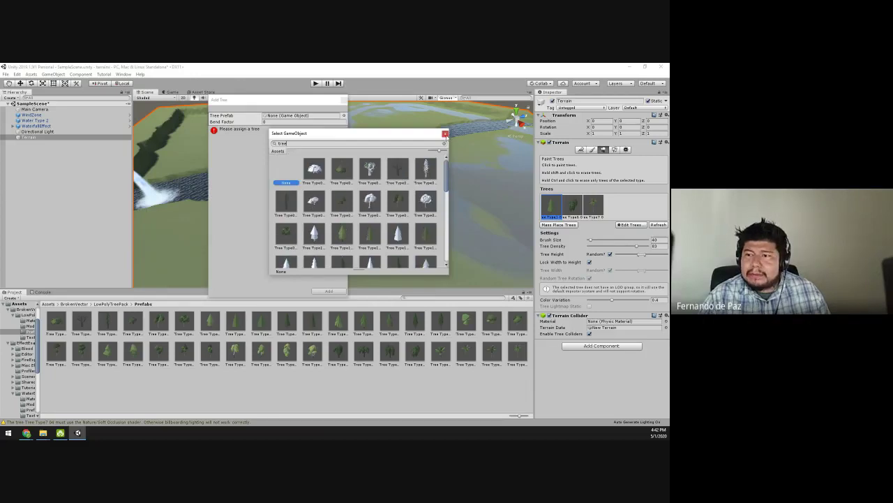
{"action": "left_click", "coordinate": [445, 133]}
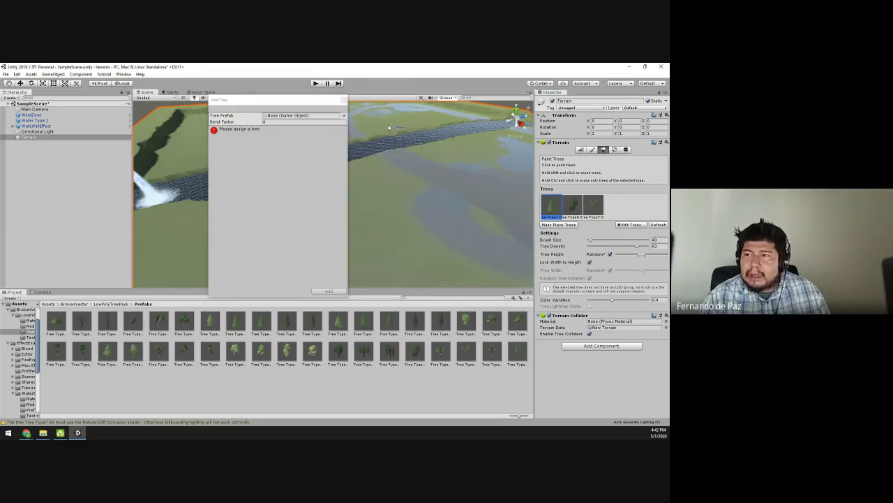
{"action": "left_click", "coordinate": [343, 100]}
Try painting a patch of Tree Type1 02 trees across the grass beside the river, and undo it.
{"action": "left_click", "coordinate": [572, 205]}
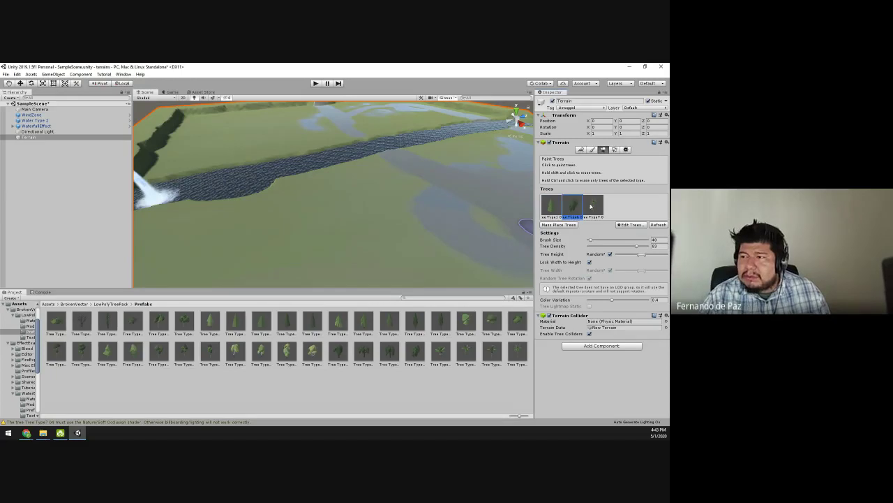
{"action": "left_click", "coordinate": [594, 205]}
{"action": "left_click", "coordinate": [559, 209]}
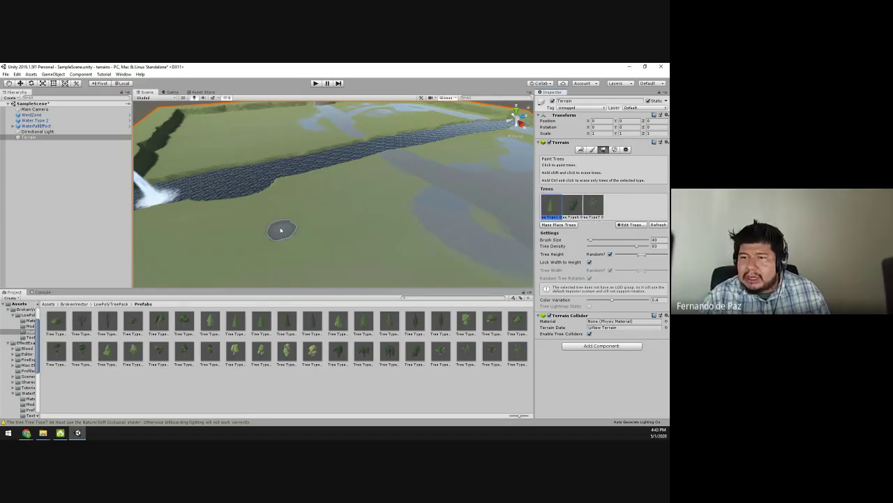
{"action": "mouse_move", "coordinate": [226, 222]}
{"action": "left_mouse_down"}
{"action": "mouse_move", "coordinate": [301, 197]}
{"action": "mouse_move", "coordinate": [347, 214]}
{"action": "mouse_move", "coordinate": [302, 252]}
{"action": "mouse_move", "coordinate": [338, 269]}
{"action": "mouse_move", "coordinate": [372, 229]}
{"action": "left_mouse_up"}
{"action": "mouse_move", "coordinate": [269, 231]}
{"action": "right_mouse_down"}
{"action": "mouse_move", "coordinate": [398, 244]}
{"action": "mouse_move", "coordinate": [427, 222]}
{"action": "mouse_move", "coordinate": [390, 209]}
{"action": "mouse_move", "coordinate": [379, 220]}
{"action": "mouse_move", "coordinate": [409, 214]}
{"action": "mouse_move", "coordinate": [417, 195]}
{"action": "mouse_move", "coordinate": [346, 208]}
{"action": "right_mouse_up"}
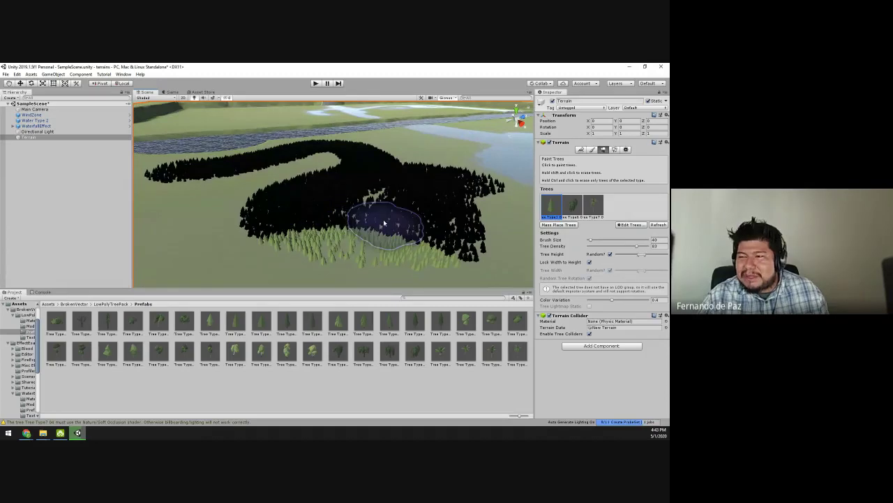
{"action": "key", "text": "ctrl+z"}
Reduce the tree brush size to 1, test it on the grass in front of the river and undo the test.
{"action": "scroll", "coordinate": [383, 223], "scroll_direction": "down", "scroll_amount": 5}
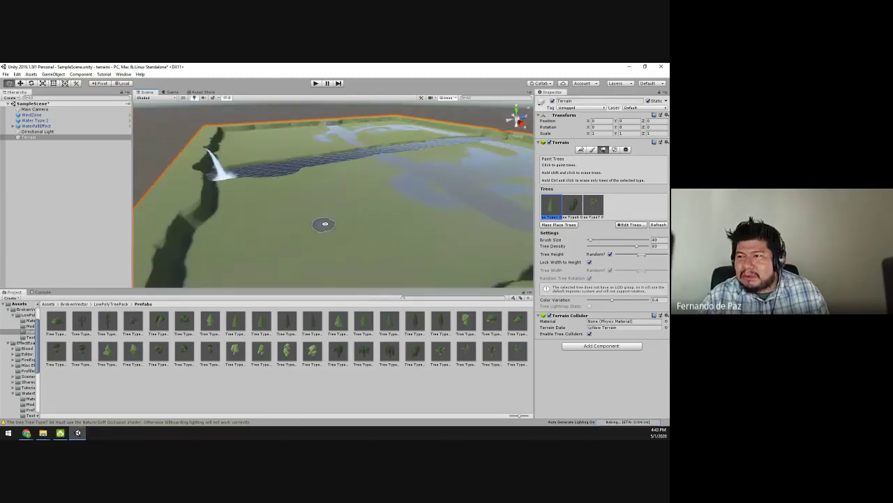
{"action": "right_click_drag", "start_coordinate": [379, 231], "coordinate": [412, 249]}
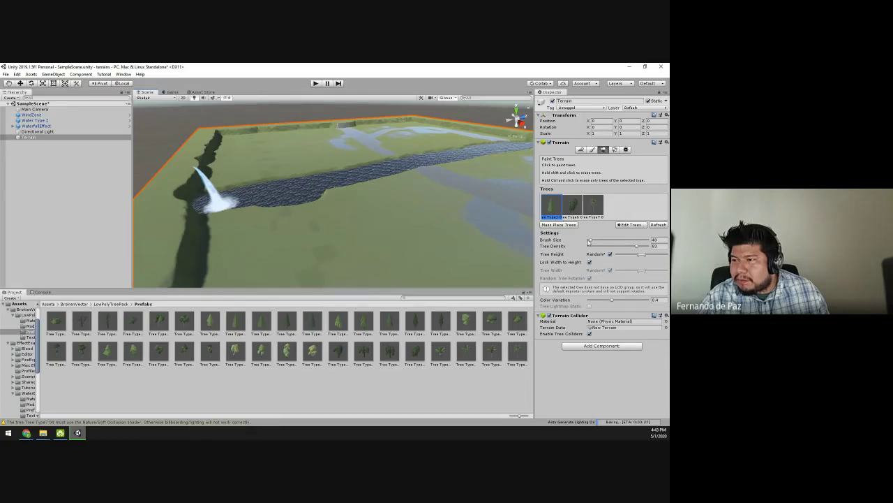
{"action": "left_click_drag", "start_coordinate": [589, 241], "coordinate": [576, 245]}
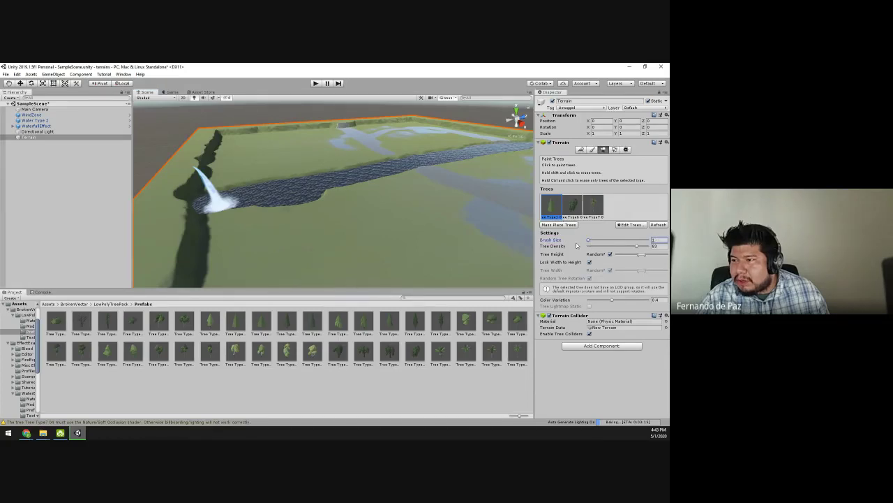
{"action": "left_click", "coordinate": [363, 228]}
{"action": "key", "text": "ctrl+z"}
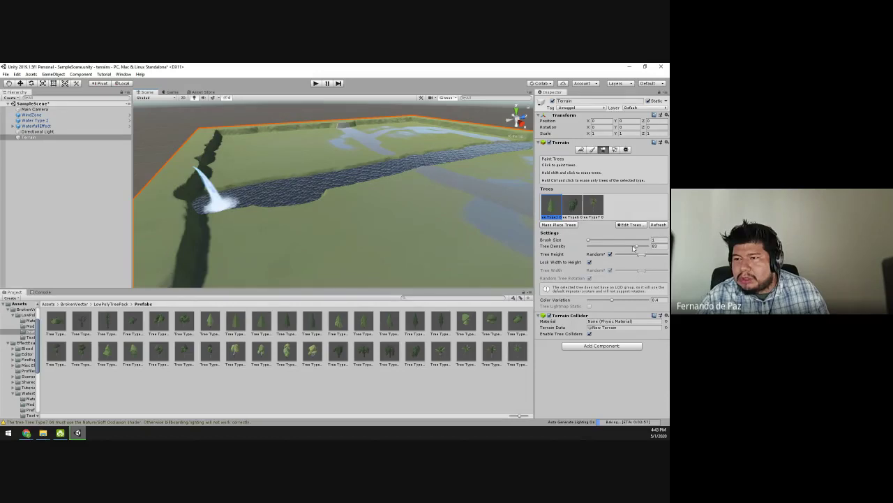
Set the tree density to 10, raise the random tree height range and look closely at a single tree on the grass.
{"action": "mouse_move", "coordinate": [587, 242]}
{"action": "left_mouse_down"}
{"action": "mouse_move", "coordinate": [637, 247]}
{"action": "mouse_move", "coordinate": [541, 249]}
{"action": "mouse_move", "coordinate": [598, 242]}
{"action": "mouse_move", "coordinate": [562, 240]}
{"action": "left_mouse_up"}
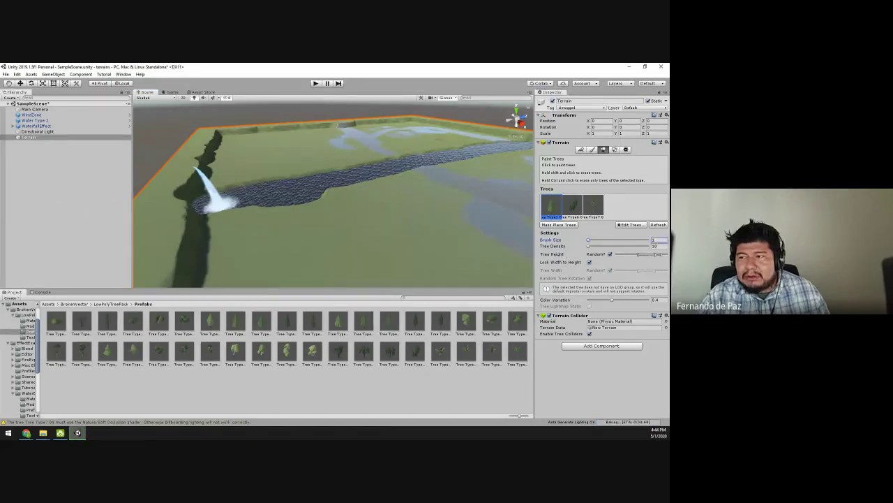
{"action": "mouse_move", "coordinate": [643, 254]}
{"action": "left_mouse_down"}
{"action": "mouse_move", "coordinate": [667, 254]}
{"action": "mouse_move", "coordinate": [659, 256]}
{"action": "left_mouse_up"}
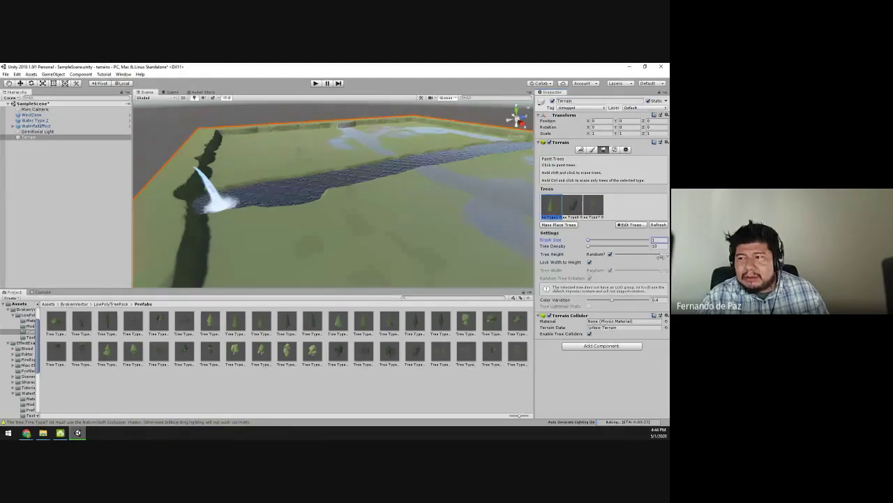
{"action": "right_click_drag", "start_coordinate": [345, 230], "coordinate": [463, 205]}
{"action": "scroll", "coordinate": [391, 214], "scroll_direction": "down", "scroll_amount": 3}
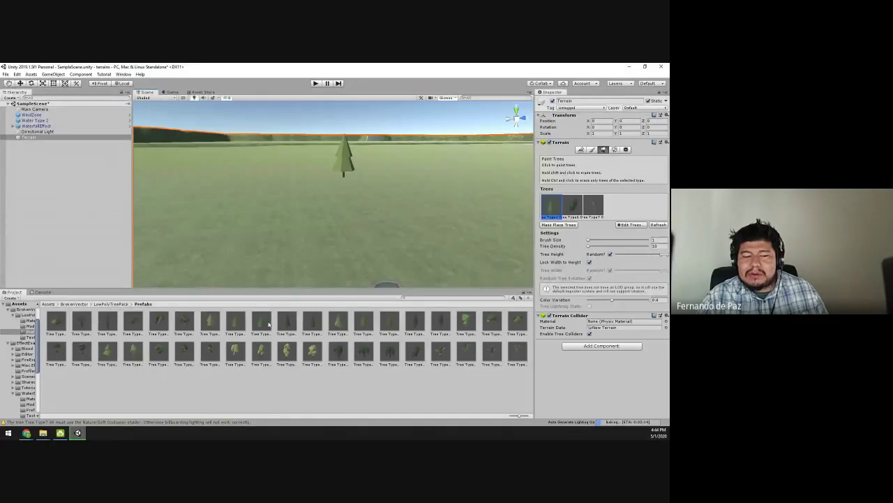
Check the Tree Type1 01 prefab and select its source model in the LowPolyTreePack Models folder.
{"action": "left_click", "coordinate": [211, 322]}
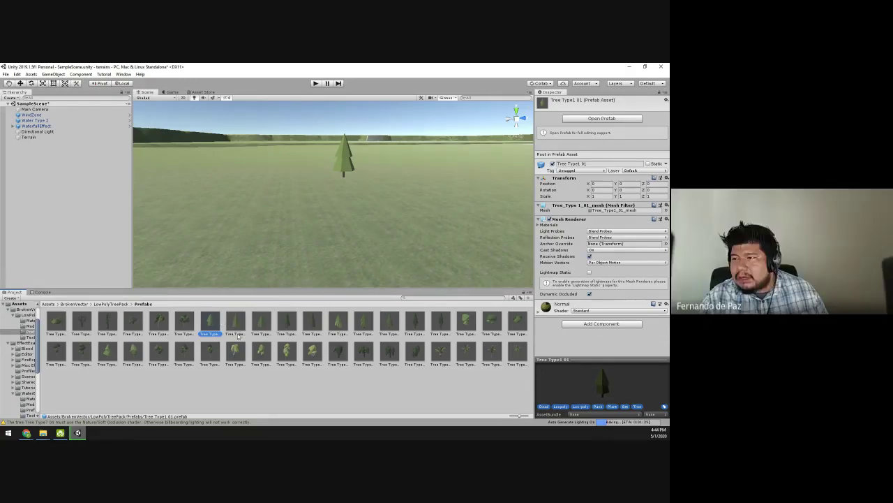
{"action": "left_click", "coordinate": [236, 321]}
{"action": "left_click", "coordinate": [213, 323]}
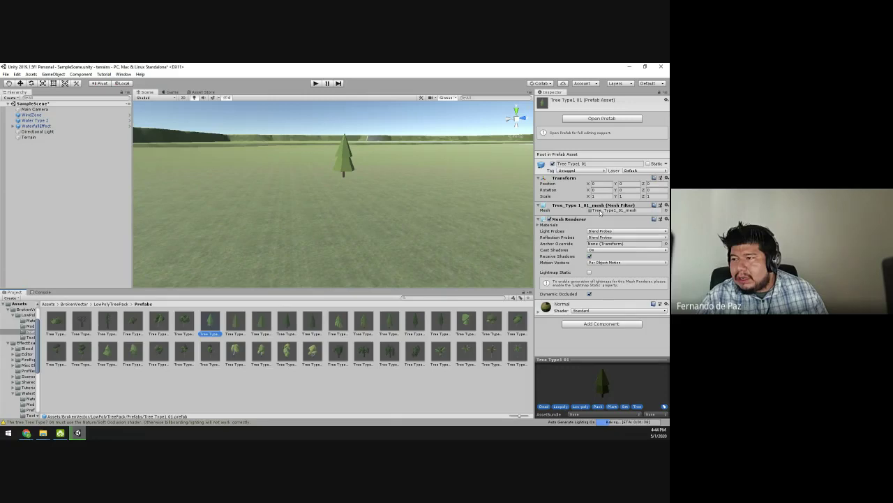
{"action": "left_click", "coordinate": [113, 304]}
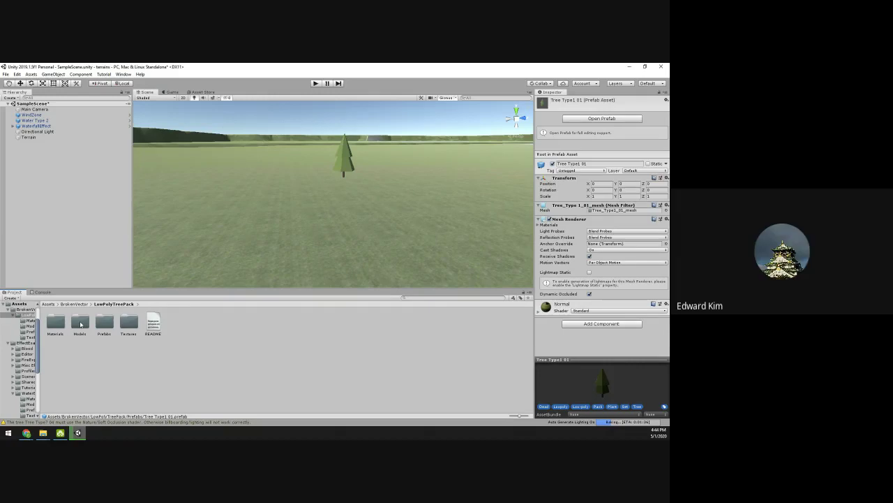
{"action": "double_click", "coordinate": [80, 322]}
{"action": "left_click", "coordinate": [211, 323]}
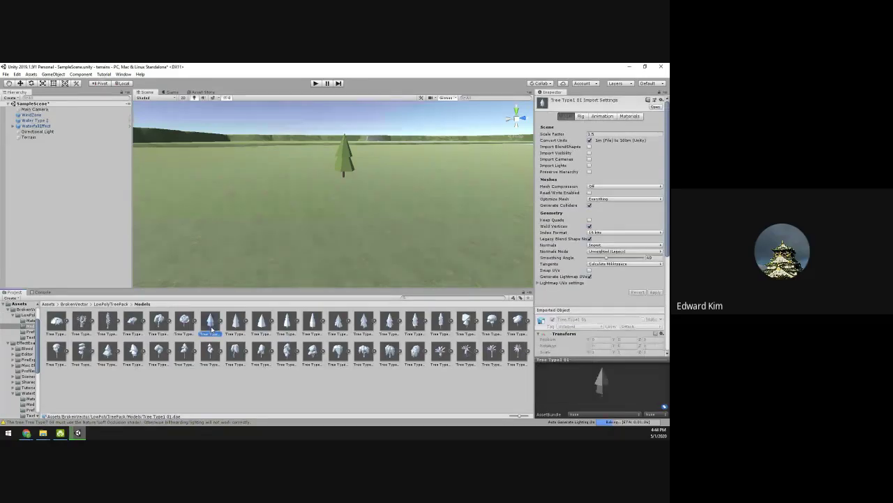
In the Tree Type1 01 import settings, turn off Convert Units, set the Scale Factor to 10 and apply.
{"action": "left_click", "coordinate": [593, 134]}
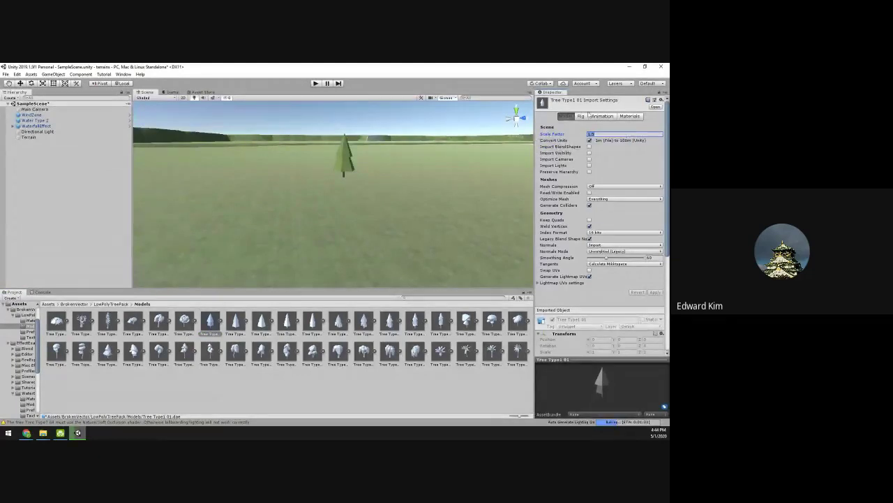
{"action": "left_click", "coordinate": [590, 140]}
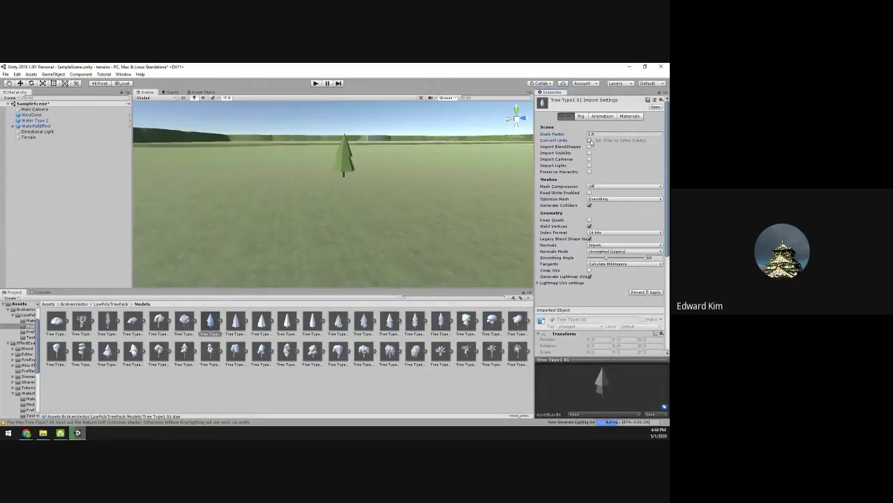
{"action": "left_click", "coordinate": [655, 292]}
{"action": "left_click", "coordinate": [624, 134]}
{"action": "type", "text": "10"}
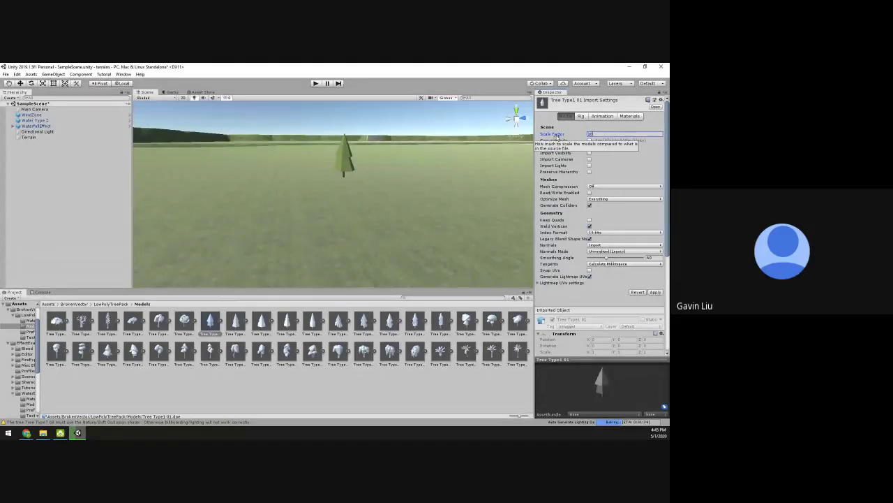
{"action": "left_click", "coordinate": [655, 292]}
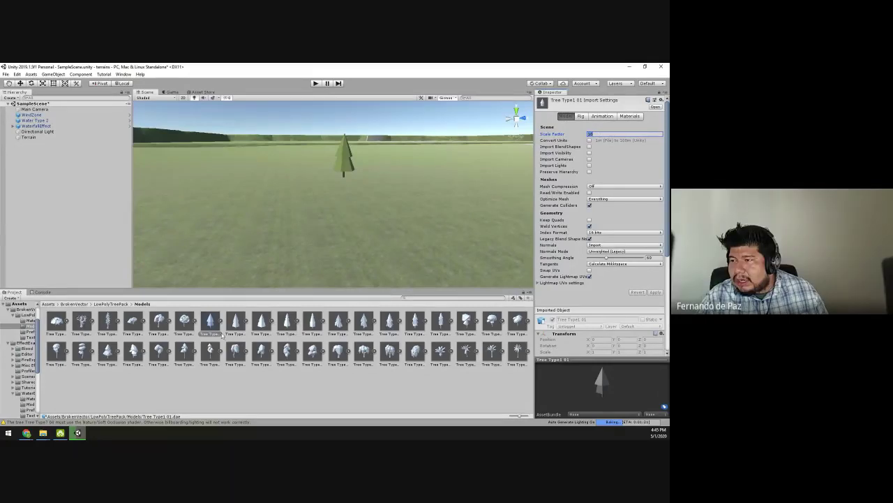
Place the Tree Type1 01 model in the scene near the small painted tree and reopen the Prefabs folder.
{"action": "left_click_drag", "start_coordinate": [222, 334], "coordinate": [261, 240]}
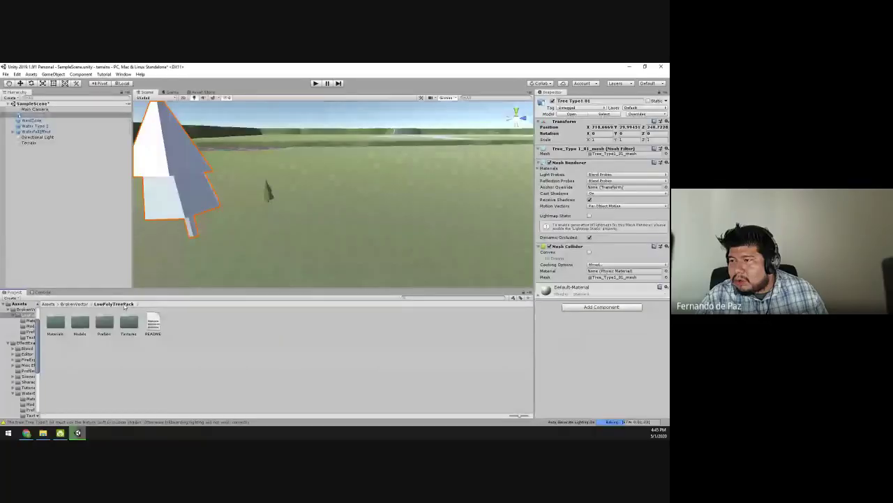
{"action": "double_click", "coordinate": [104, 323]}
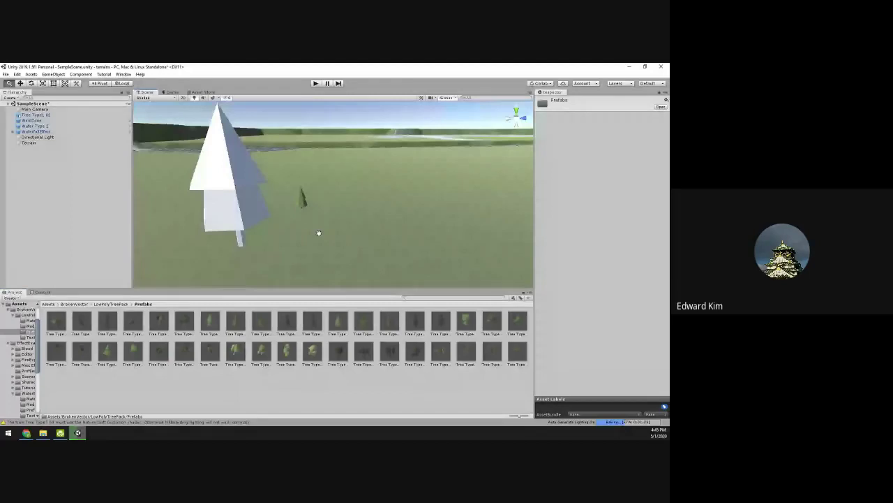
{"action": "left_click_drag", "start_coordinate": [318, 232], "coordinate": [266, 246]}
Select the terrain, paint another tree on the grass beside the first one and refresh the tree prototypes.
{"action": "left_click", "coordinate": [265, 246]}
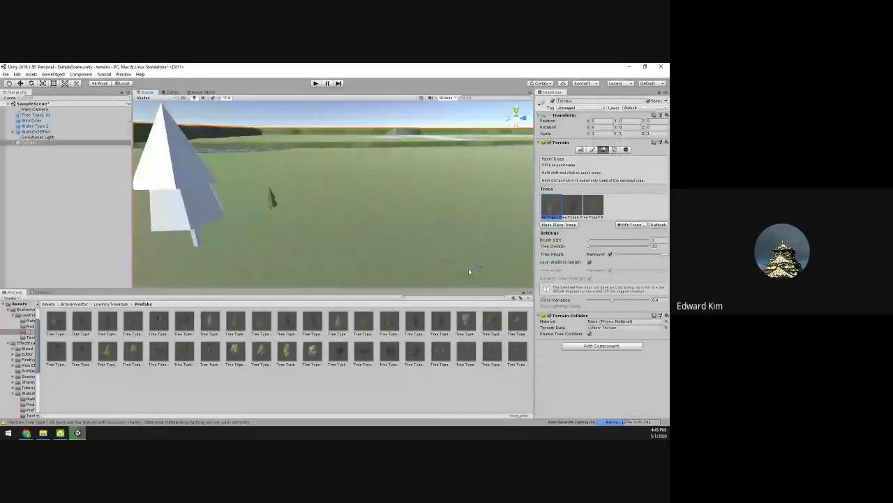
{"action": "left_click", "coordinate": [386, 214]}
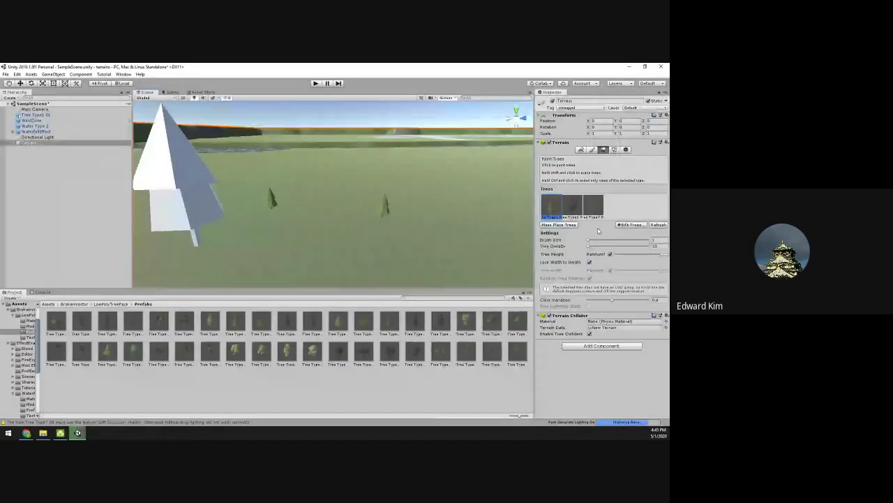
{"action": "left_click", "coordinate": [658, 224]}
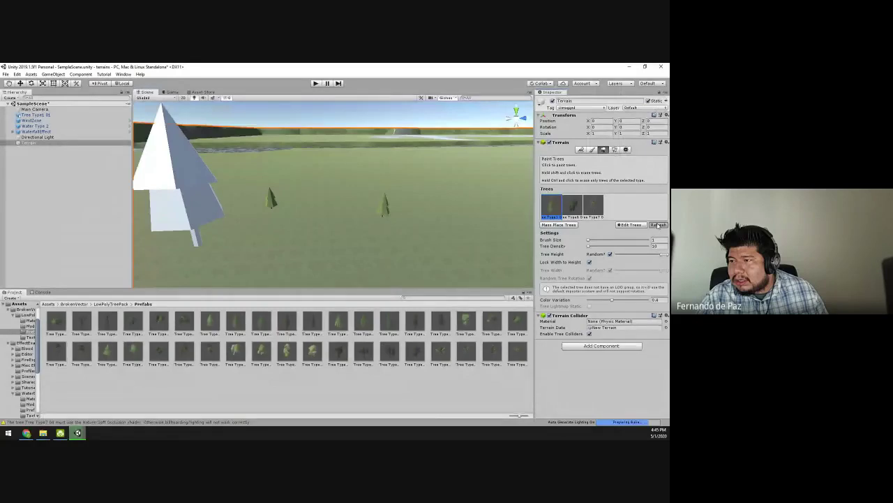
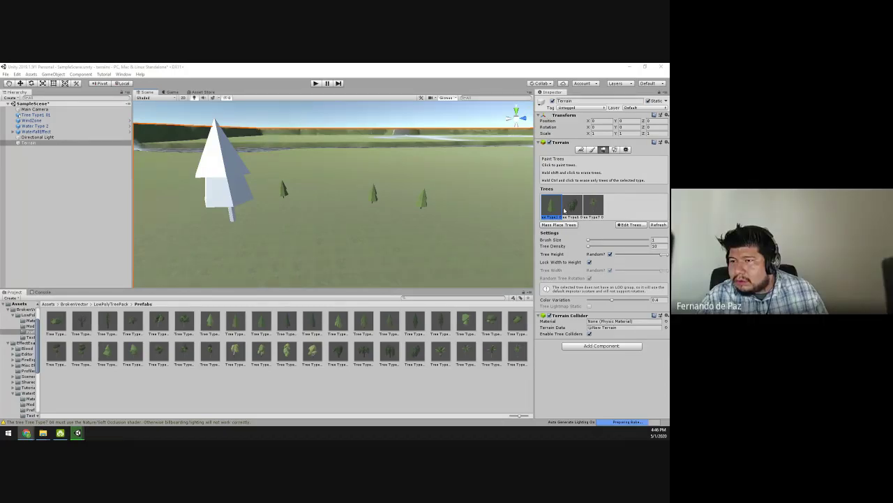
Remove all the existing tree prototypes from the terrain's Trees list, clearing the small painted trees.
{"action": "left_click", "coordinate": [597, 217]}
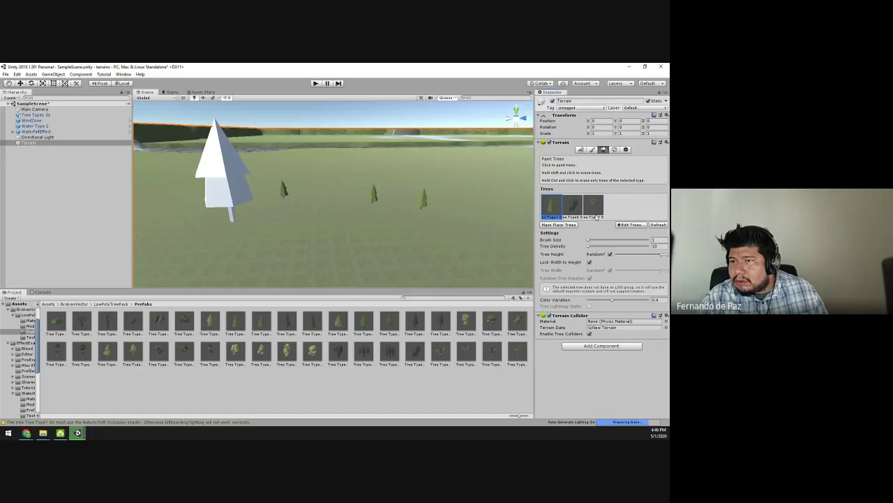
{"action": "left_click", "coordinate": [634, 226]}
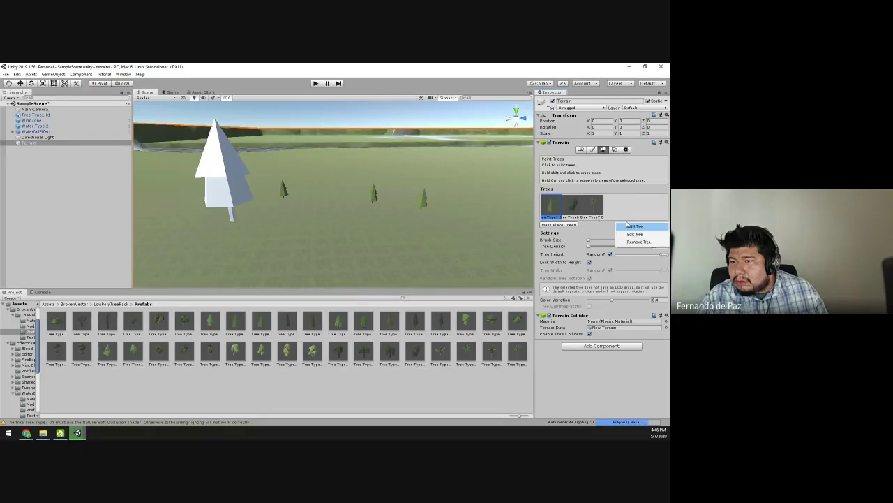
{"action": "left_click", "coordinate": [633, 226]}
{"action": "left_click", "coordinate": [633, 226]}
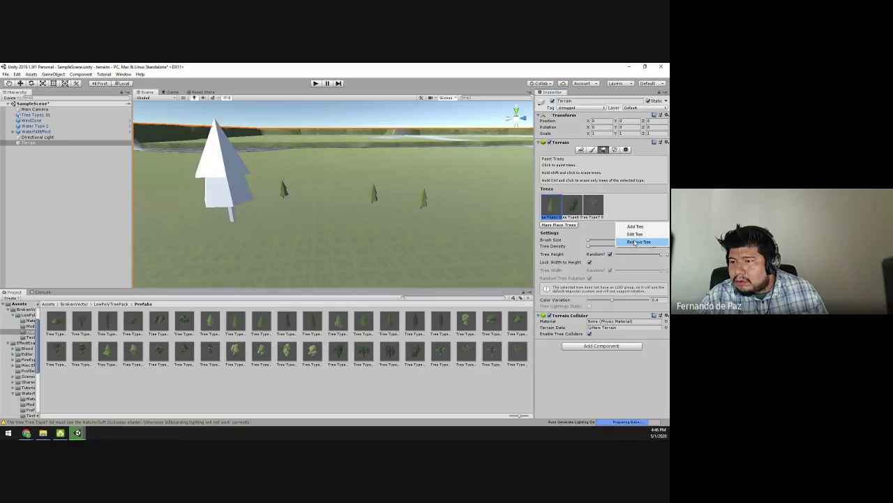
{"action": "left_click", "coordinate": [635, 242]}
{"action": "left_click", "coordinate": [634, 225]}
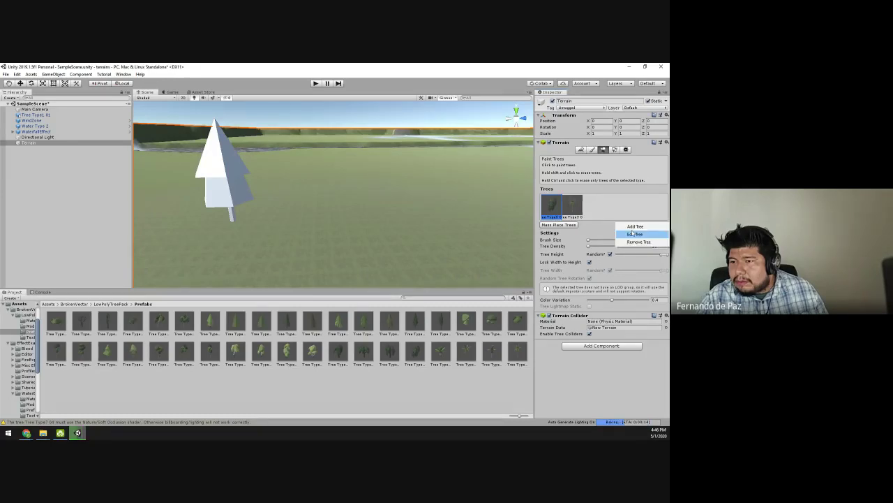
{"action": "left_click", "coordinate": [638, 242]}
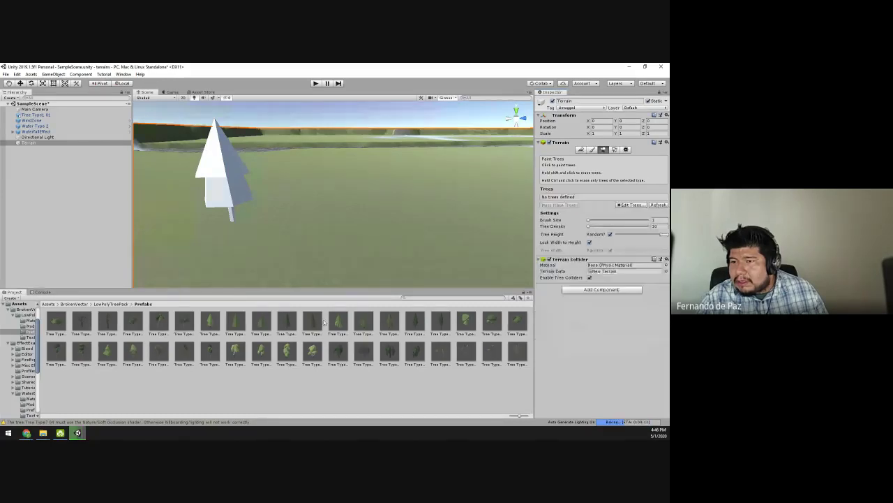
Add the Tree Type1 01 prefab as a terrain tree and paint one on the grass beside the white tree model.
{"action": "left_click_drag", "start_coordinate": [323, 322], "coordinate": [292, 297]}
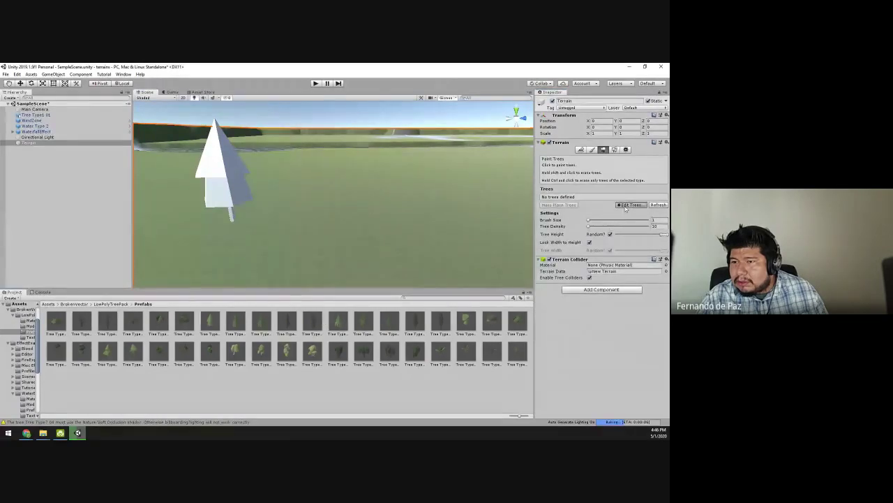
{"action": "left_click", "coordinate": [628, 204]}
{"action": "left_click", "coordinate": [635, 213]}
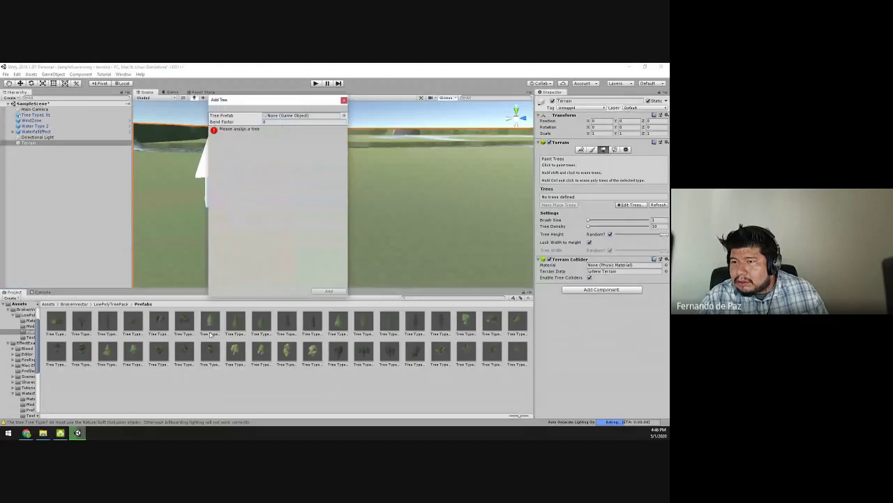
{"action": "left_click_drag", "start_coordinate": [210, 335], "coordinate": [286, 116]}
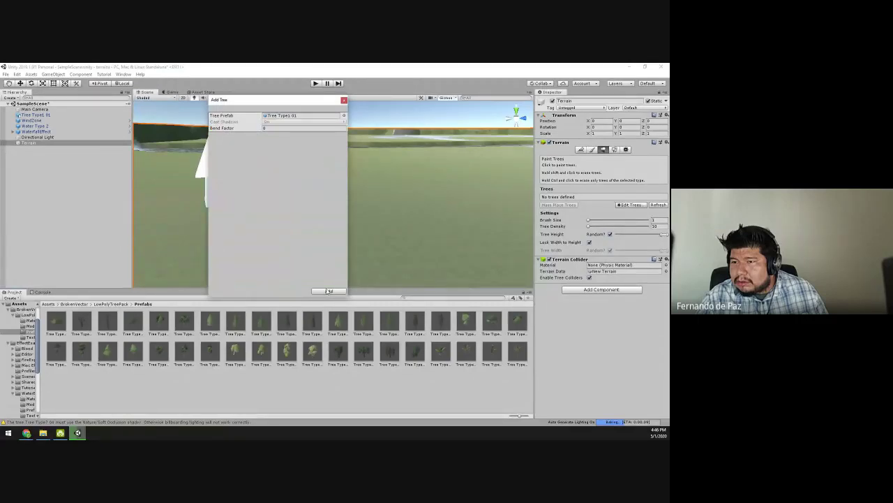
{"action": "left_click", "coordinate": [327, 291]}
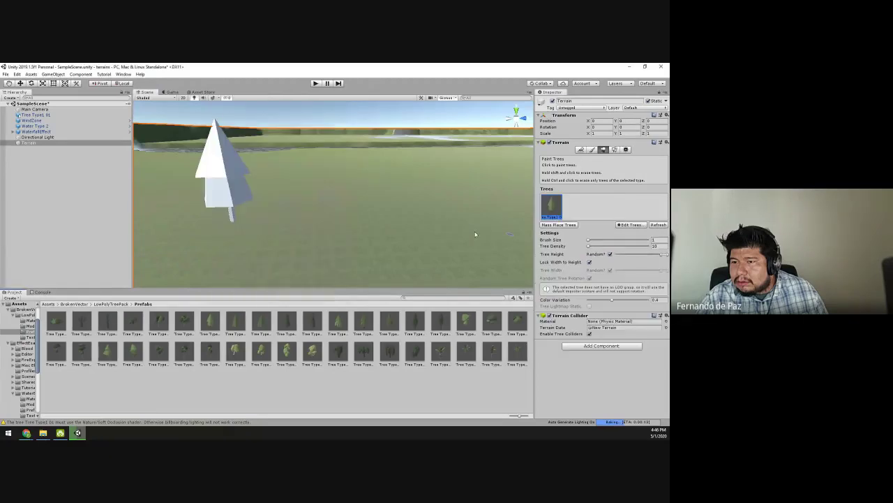
{"action": "left_click", "coordinate": [372, 223]}
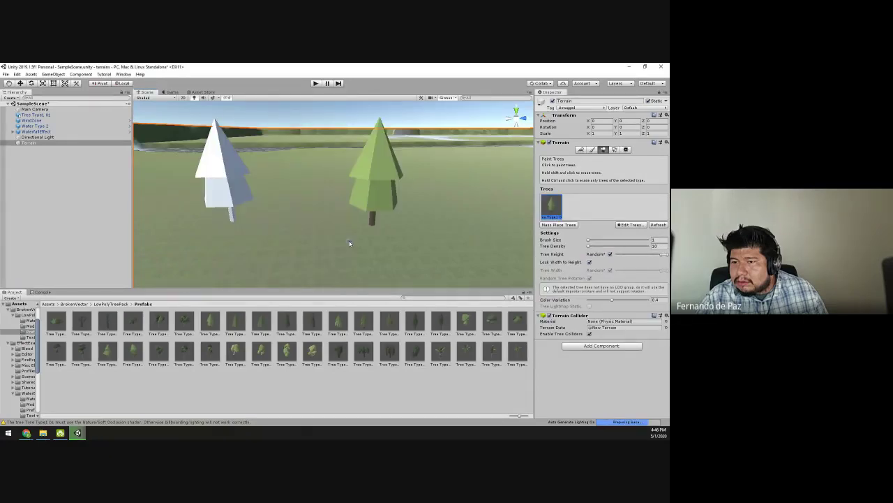
{"action": "left_click_drag", "start_coordinate": [350, 243], "coordinate": [328, 220], "text": "alt"}
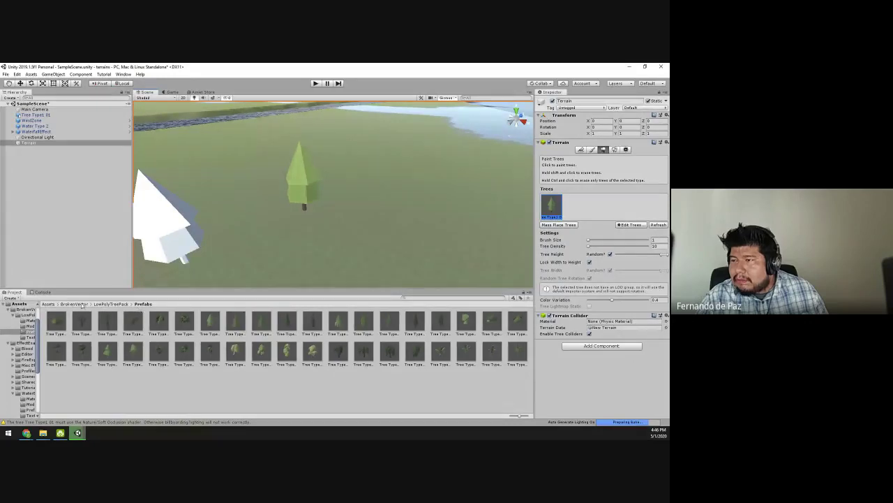
Go back through the BrokenVector folder and open its LowPolyTreePack folder.
{"action": "left_click", "coordinate": [74, 304]}
{"action": "double_click", "coordinate": [54, 324]}
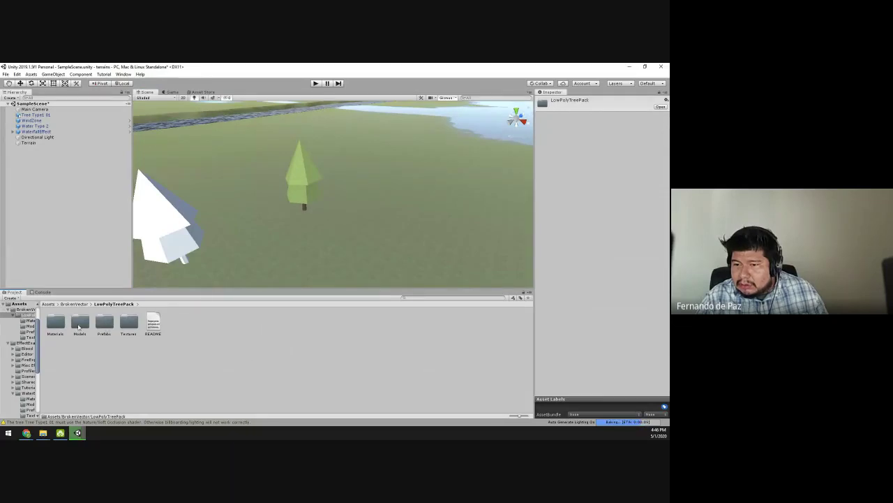
Examine the Tree Type1 01 model's import settings in the Models folder and compare the white and green trees in the scene.
{"action": "double_click", "coordinate": [79, 322]}
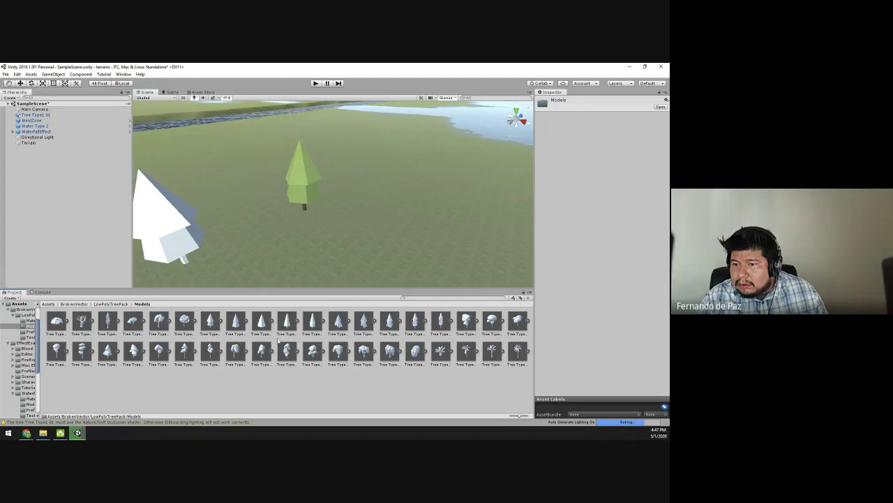
{"action": "left_click", "coordinate": [210, 321]}
{"action": "middle_click_drag", "start_coordinate": [456, 195], "coordinate": [368, 190]}
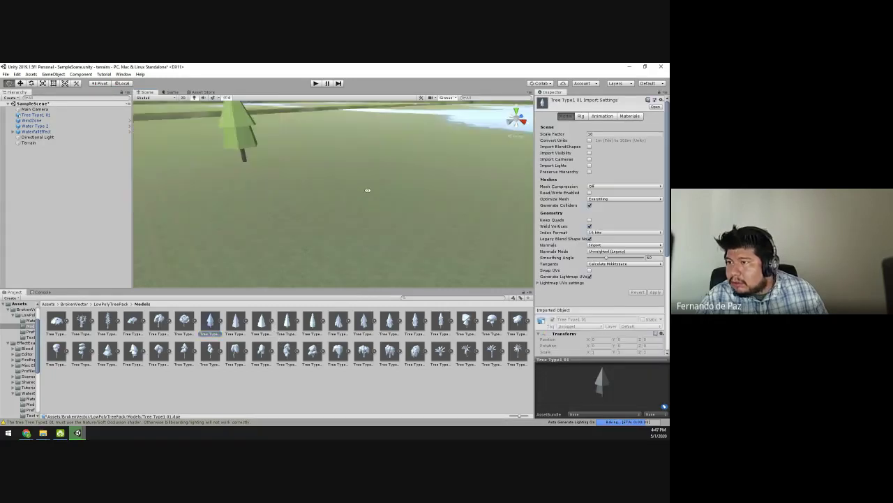
{"action": "scroll", "coordinate": [380, 198], "scroll_direction": "down", "scroll_amount": 5}
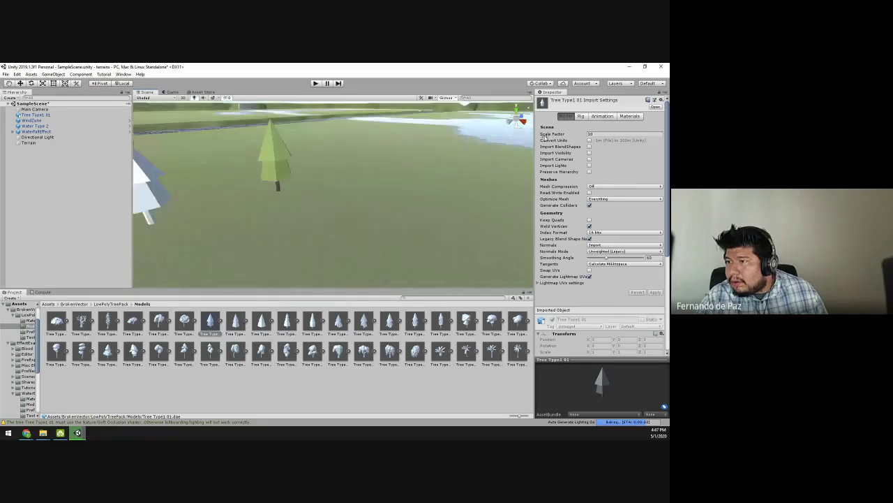
{"action": "left_click", "coordinate": [598, 134]}
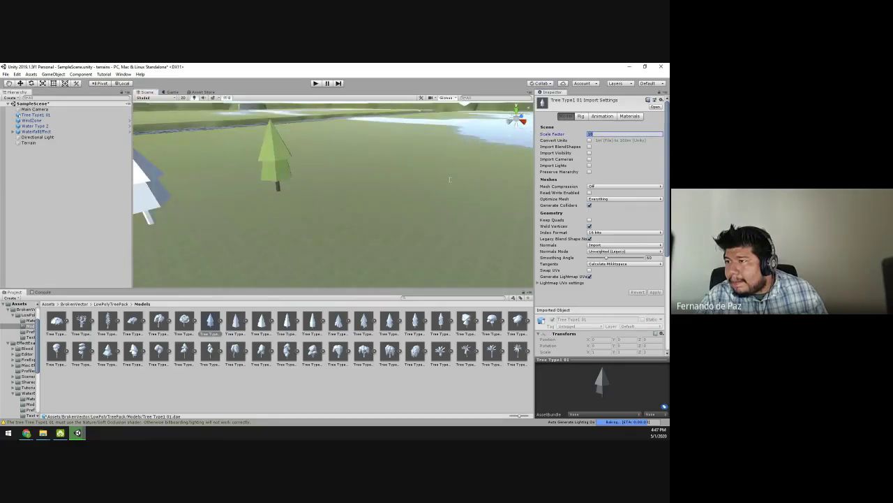
{"action": "right_click_drag", "start_coordinate": [450, 179], "coordinate": [396, 150]}
{"action": "key", "text": "d"}
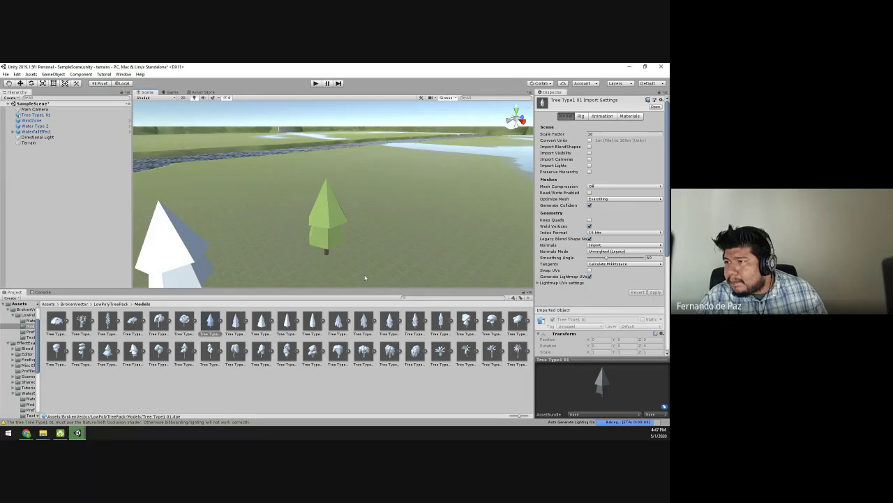
{"action": "scroll", "coordinate": [364, 277], "scroll_direction": "down", "scroll_amount": 5}
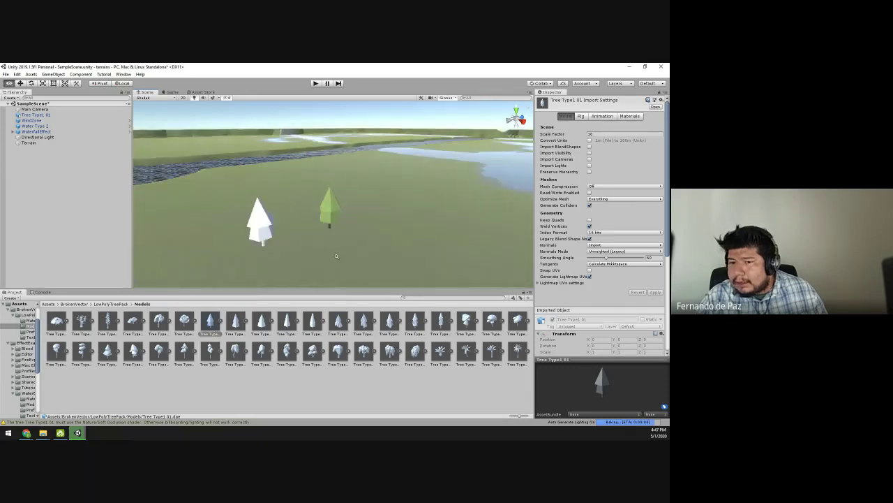
{"action": "scroll", "coordinate": [336, 256], "scroll_direction": "down", "scroll_amount": 2}
{"action": "scroll", "coordinate": [363, 259], "scroll_direction": "up", "scroll_amount": 5}
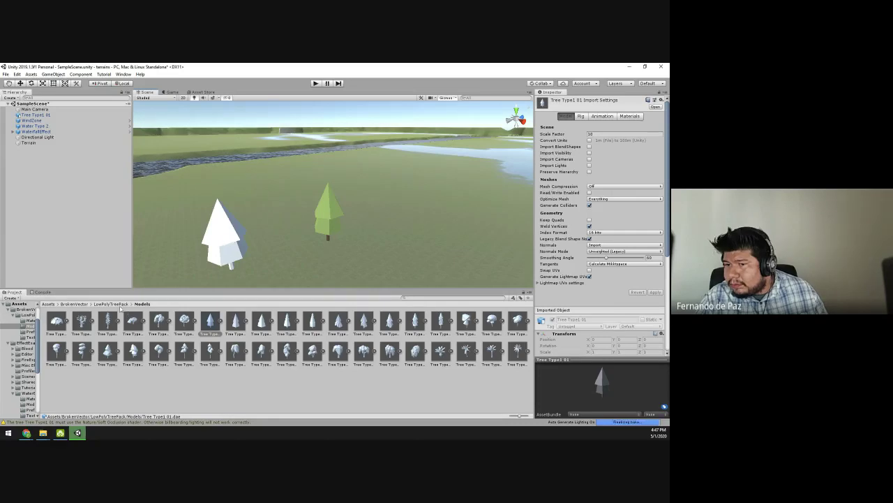
Remove the existing tree from the terrain's paintable tree list.
{"action": "left_click", "coordinate": [488, 244]}
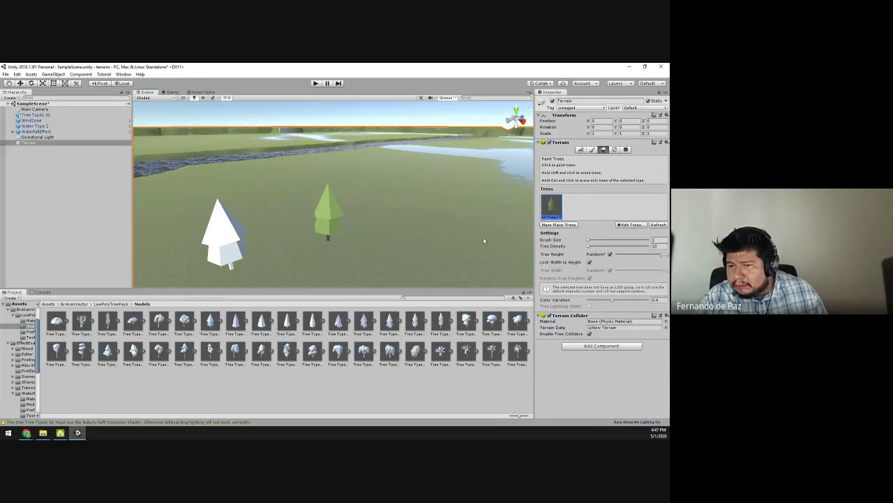
{"action": "left_click", "coordinate": [631, 225]}
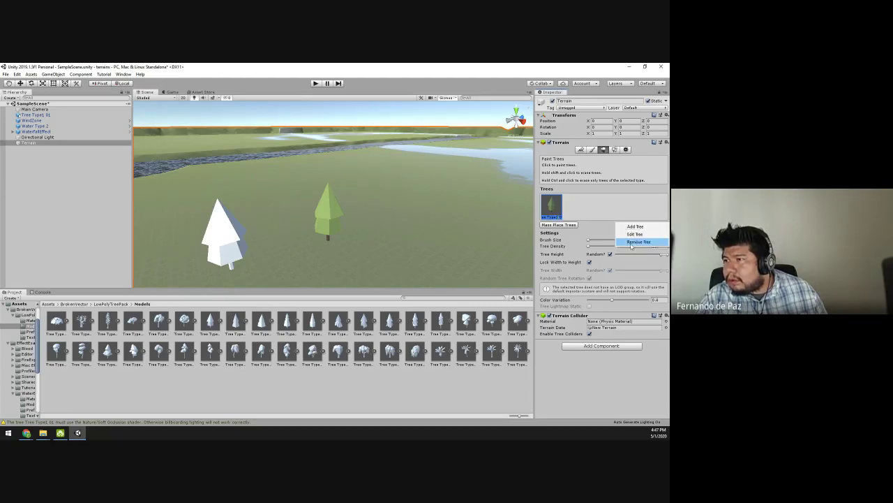
{"action": "left_click", "coordinate": [637, 241]}
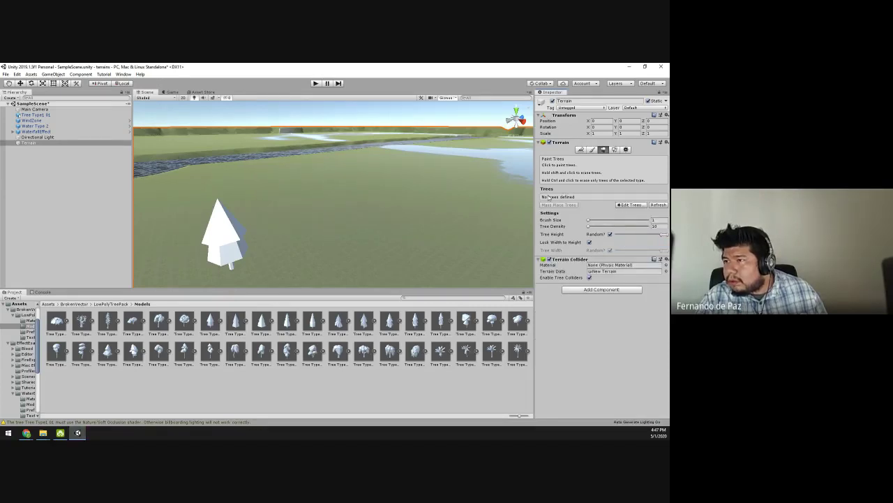
Search for "tree" and add the green conifer Tree Type1 prefab to the terrain's tree list.
{"action": "left_click", "coordinate": [629, 205]}
{"action": "left_click", "coordinate": [632, 207]}
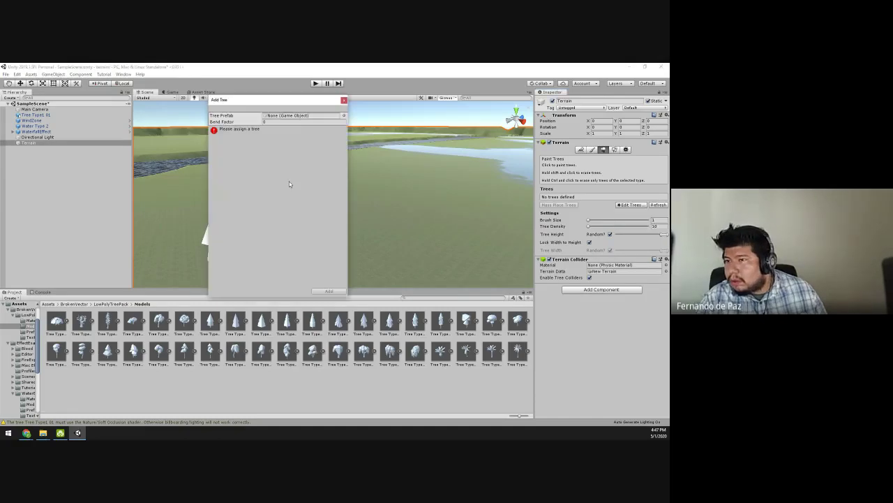
{"action": "left_click", "coordinate": [343, 116]}
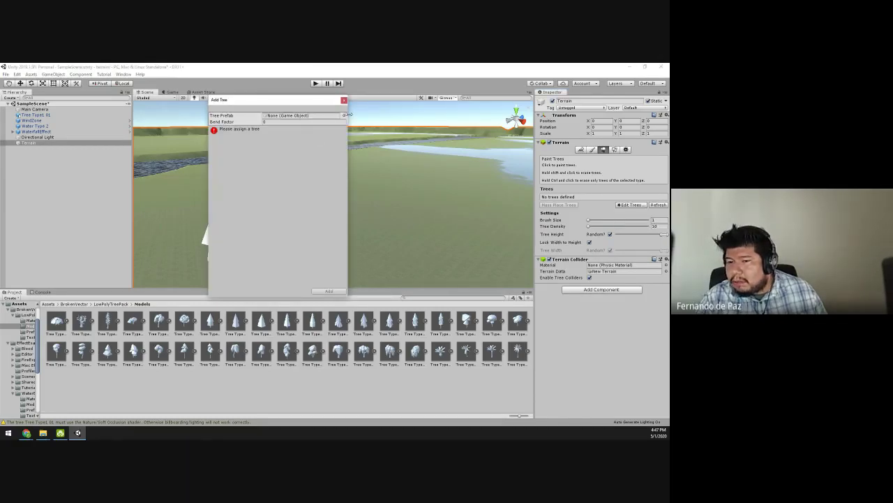
{"action": "type", "text": "tree"}
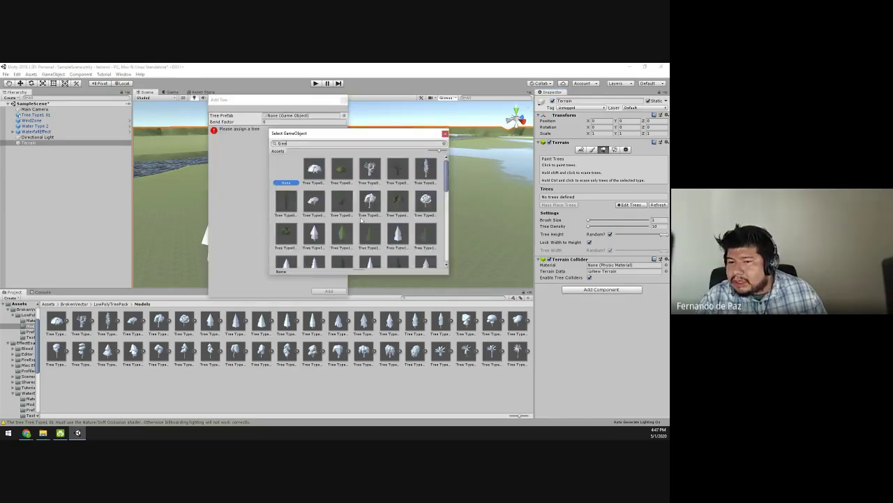
{"action": "double_click", "coordinate": [341, 235]}
{"action": "left_click", "coordinate": [329, 290]}
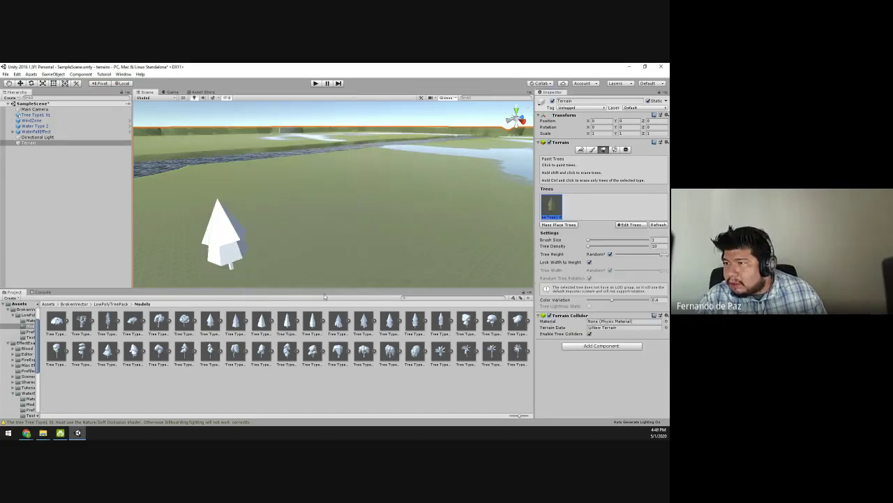
Paint a group of conifers on the grass beside the white tree and inspect them from several angles.
{"action": "mouse_move", "coordinate": [348, 236]}
{"action": "left_mouse_down"}
{"action": "mouse_move", "coordinate": [343, 225]}
{"action": "mouse_move", "coordinate": [425, 245]}
{"action": "mouse_move", "coordinate": [420, 199]}
{"action": "mouse_move", "coordinate": [266, 215]}
{"action": "left_mouse_up"}
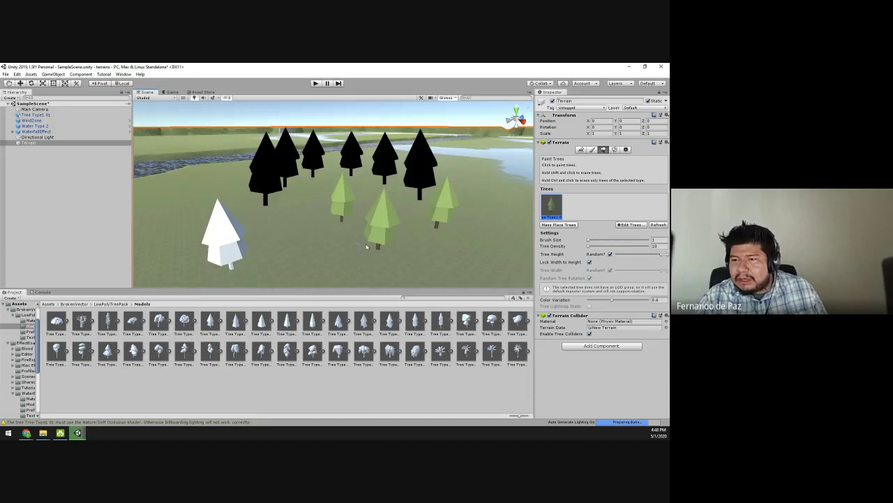
{"action": "left_click_drag", "start_coordinate": [366, 247], "coordinate": [380, 234], "text": "alt"}
{"action": "mouse_move", "coordinate": [380, 234]}
{"action": "right_mouse_down", "text": "alt"}
{"action": "mouse_move", "coordinate": [474, 233]}
{"action": "mouse_move", "coordinate": [316, 212]}
{"action": "mouse_move", "coordinate": [482, 247]}
{"action": "mouse_move", "coordinate": [300, 210]}
{"action": "mouse_move", "coordinate": [374, 218]}
{"action": "mouse_move", "coordinate": [434, 231]}
{"action": "mouse_move", "coordinate": [268, 208]}
{"action": "mouse_move", "coordinate": [475, 237]}
{"action": "mouse_move", "coordinate": [12, 268]}
{"action": "mouse_move", "coordinate": [454, 228]}
{"action": "mouse_move", "coordinate": [418, 224]}
{"action": "mouse_move", "coordinate": [475, 226]}
{"action": "mouse_move", "coordinate": [442, 212]}
{"action": "right_mouse_up", "text": "alt"}
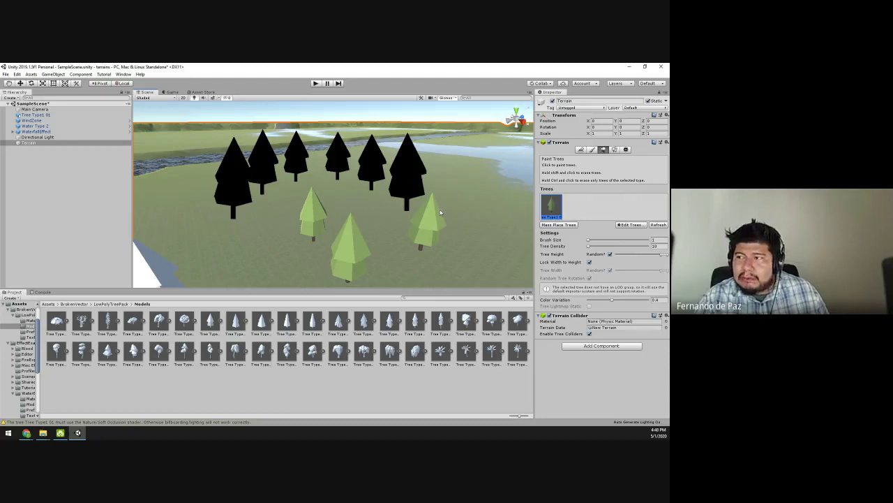
{"action": "key", "text": "alt"}
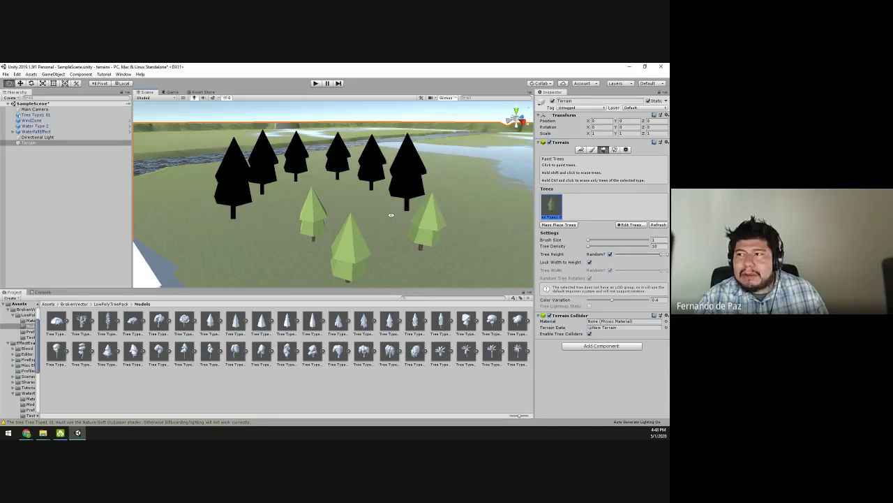
{"action": "mouse_move", "coordinate": [384, 209]}
{"action": "left_mouse_down", "text": "alt"}
{"action": "mouse_move", "coordinate": [375, 209]}
{"action": "mouse_move", "coordinate": [389, 222]}
{"action": "left_mouse_up", "text": "alt"}
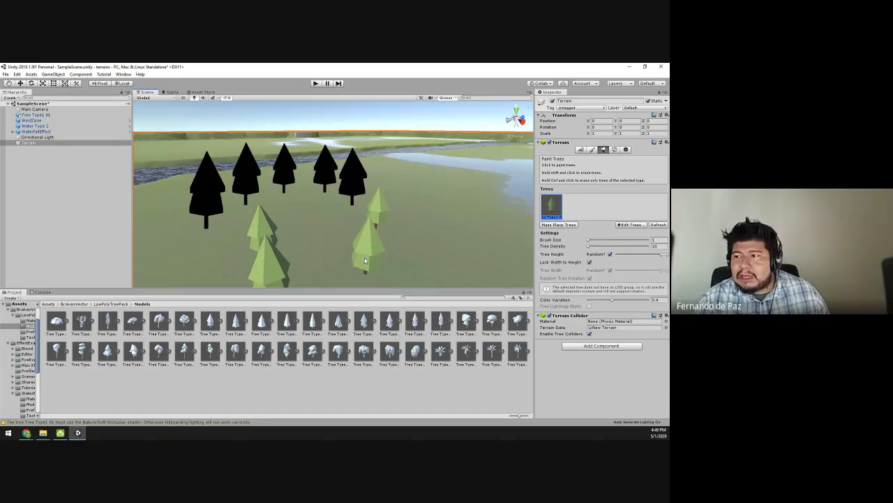
Examine the mesh renderer and Normal material settings of the Tree Type5 03 prefab in LowPolyTreePack's Prefabs folder.
{"action": "left_click", "coordinate": [111, 304]}
{"action": "left_click", "coordinate": [74, 304]}
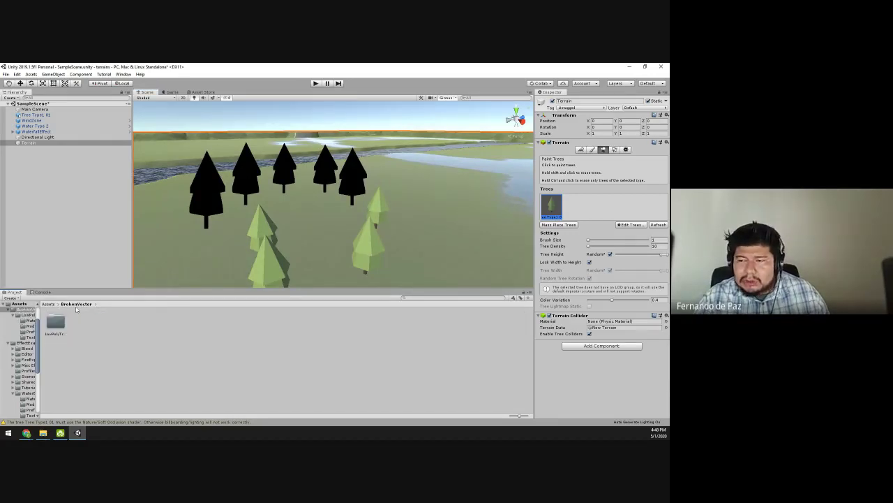
{"action": "left_click", "coordinate": [50, 325]}
{"action": "double_click", "coordinate": [54, 323]}
{"action": "left_click", "coordinate": [104, 323]}
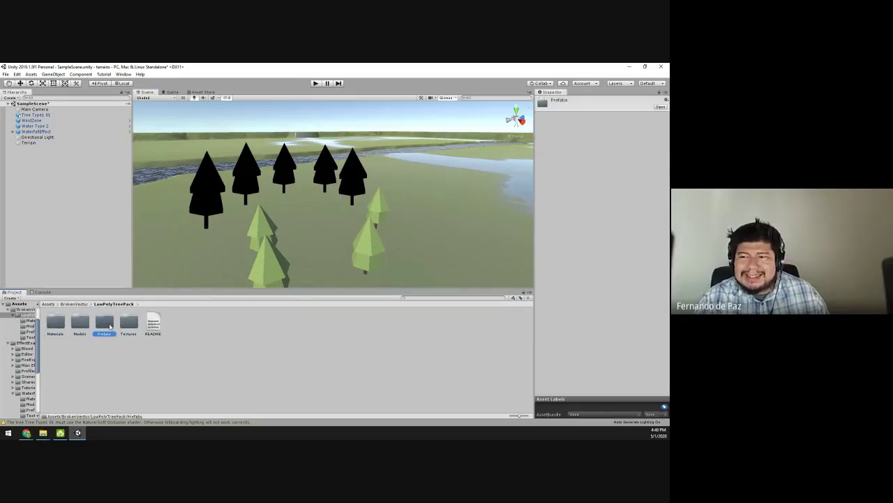
{"action": "double_click", "coordinate": [107, 325]}
{"action": "left_click", "coordinate": [286, 352]}
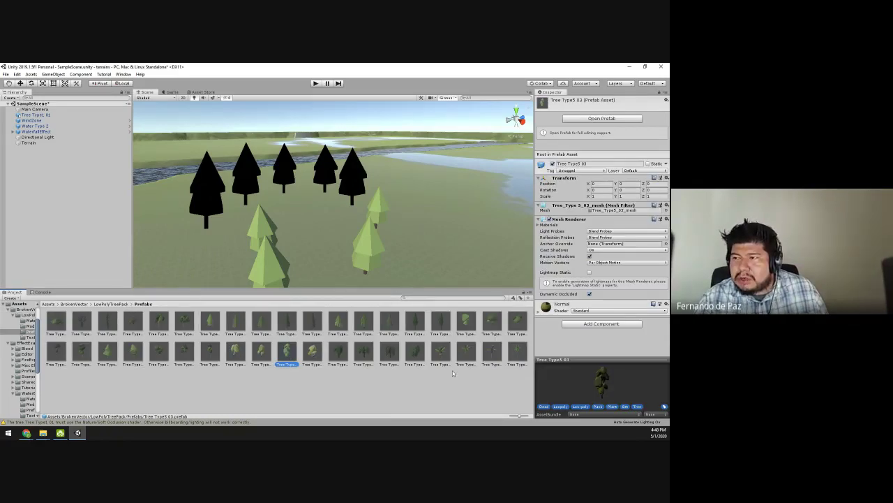
{"action": "left_click", "coordinate": [547, 308]}
{"action": "scroll", "coordinate": [551, 330], "scroll_direction": "down", "scroll_amount": 5}
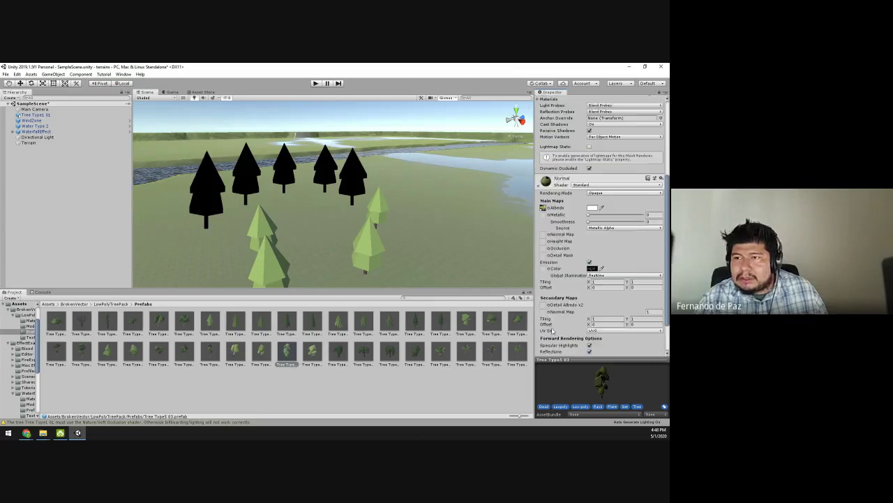
{"action": "scroll", "coordinate": [552, 331], "scroll_direction": "down", "scroll_amount": 2}
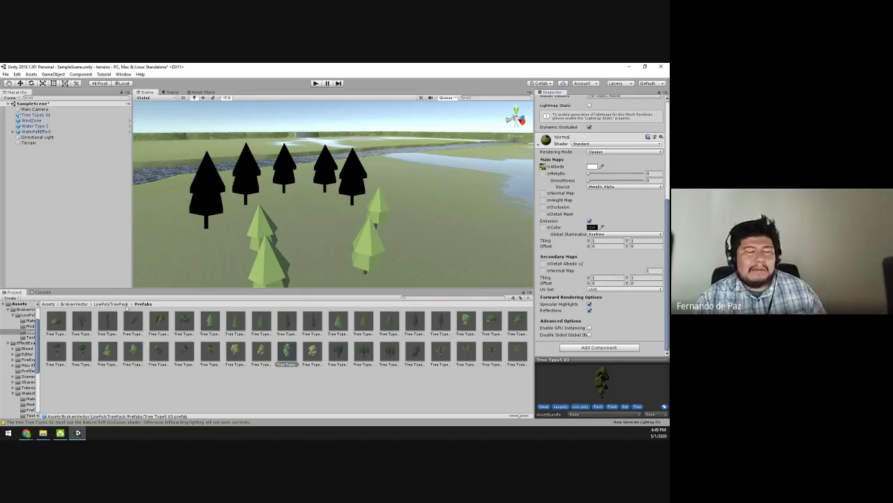
{"action": "left_click", "coordinate": [121, 304]}
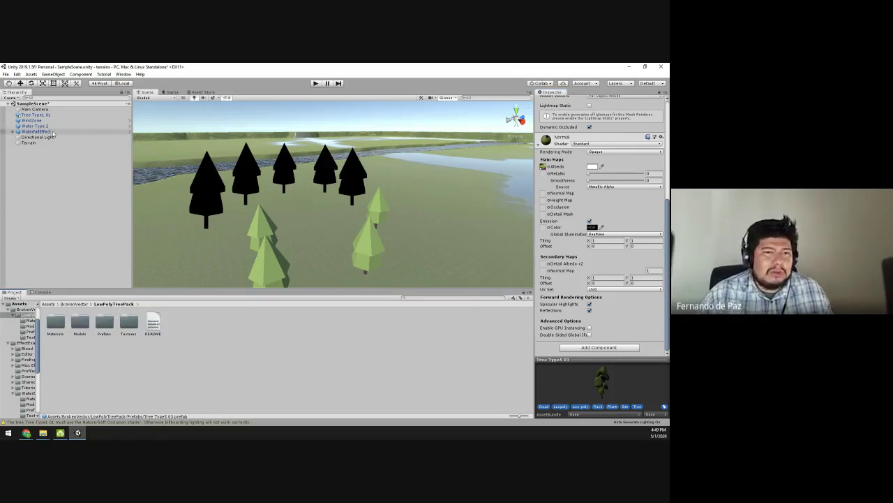
In the terrain settings, keep Tree Distance at 5000 and set Detail Distance to 67 and Billboard Start to 63.
{"action": "left_click", "coordinate": [473, 192]}
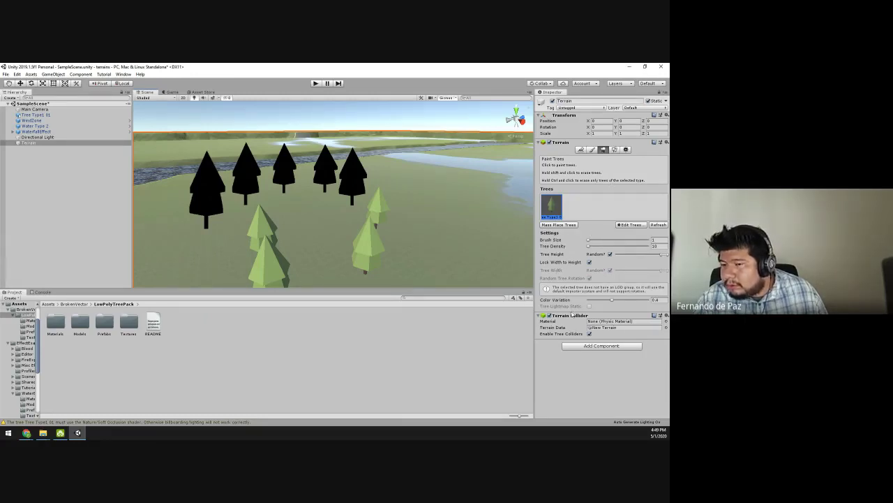
{"action": "left_click", "coordinate": [625, 149]}
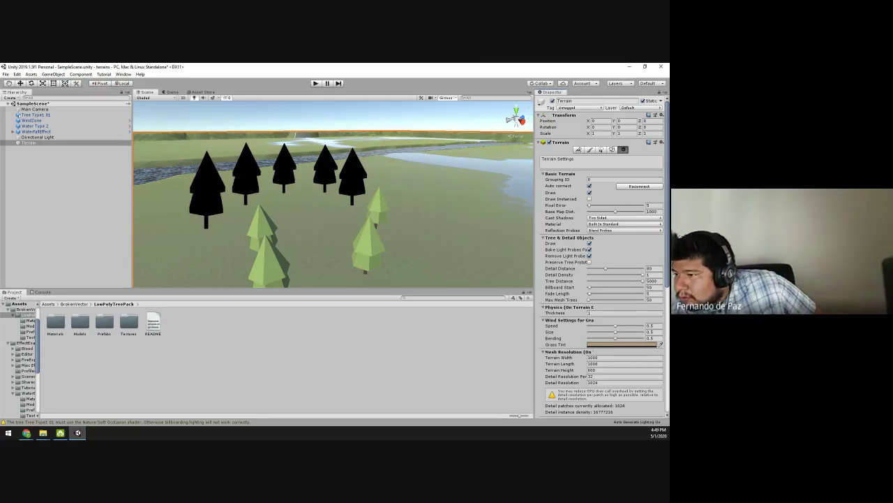
{"action": "left_click_drag", "start_coordinate": [642, 281], "coordinate": [661, 290]}
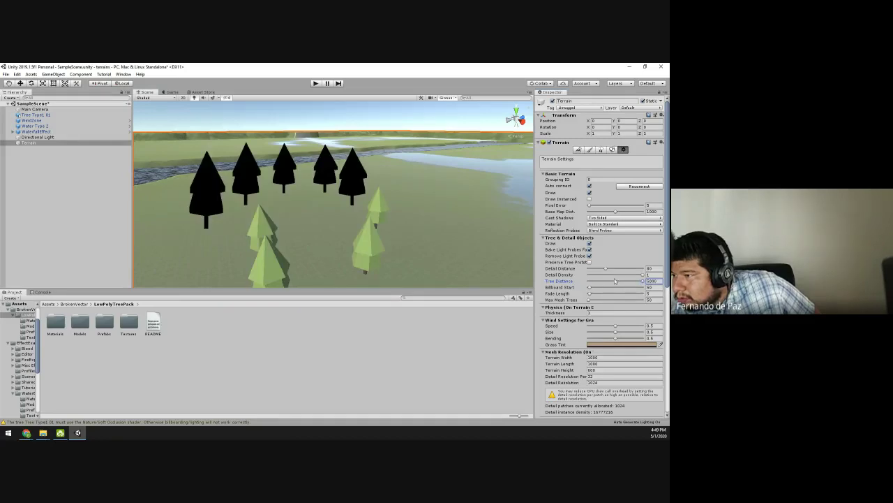
{"action": "left_click_drag", "start_coordinate": [605, 269], "coordinate": [591, 289]}
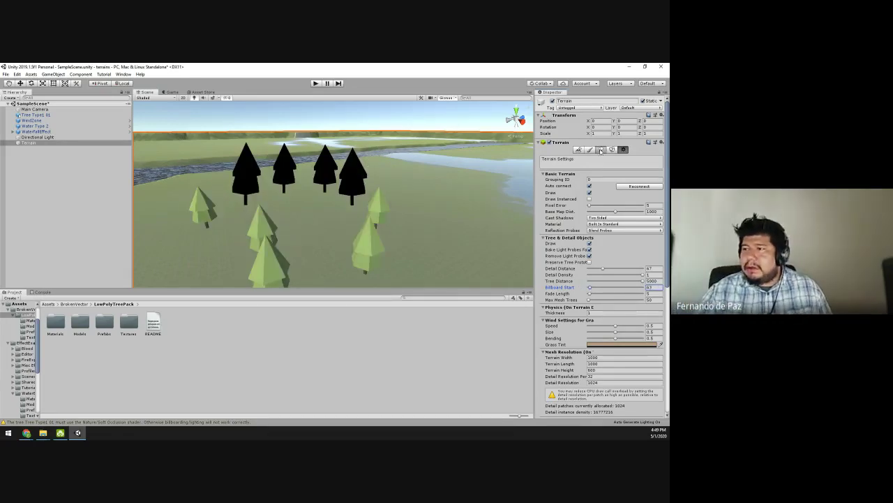
Review the terrain's tree painting options and its Tree & Detail Objects settings, checking that Tree Distance is at its maximum.
{"action": "left_click", "coordinate": [601, 150]}
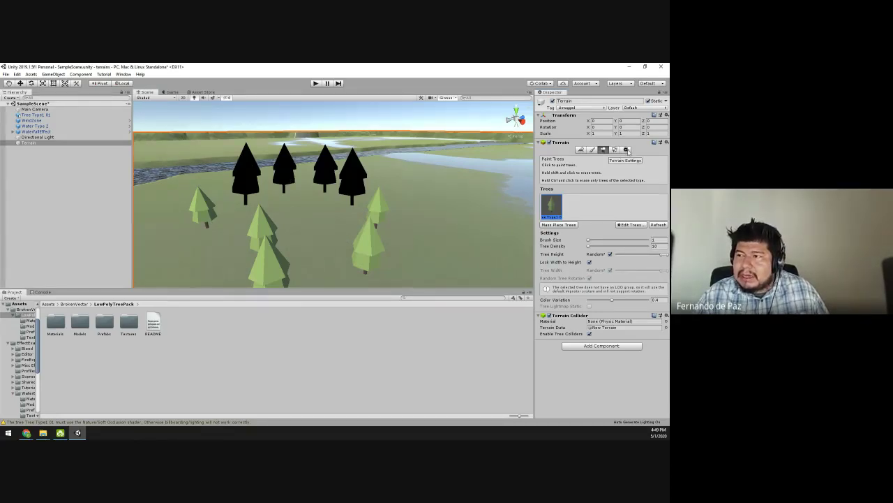
{"action": "left_click", "coordinate": [626, 150]}
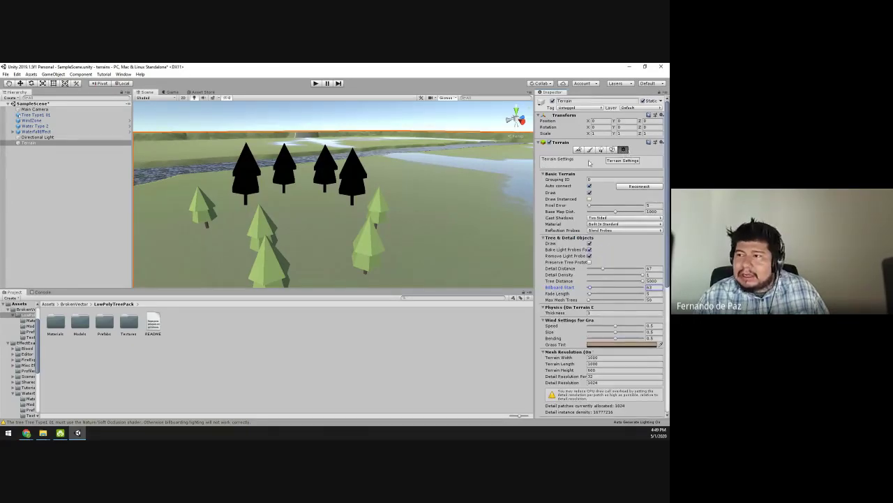
{"action": "scroll", "coordinate": [566, 197], "scroll_direction": "down", "scroll_amount": 4}
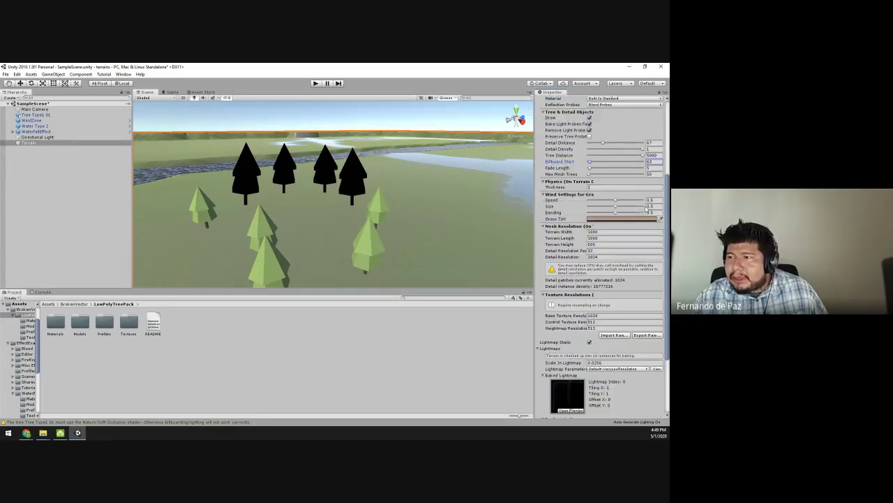
{"action": "scroll", "coordinate": [647, 206], "scroll_direction": "up", "scroll_amount": 2}
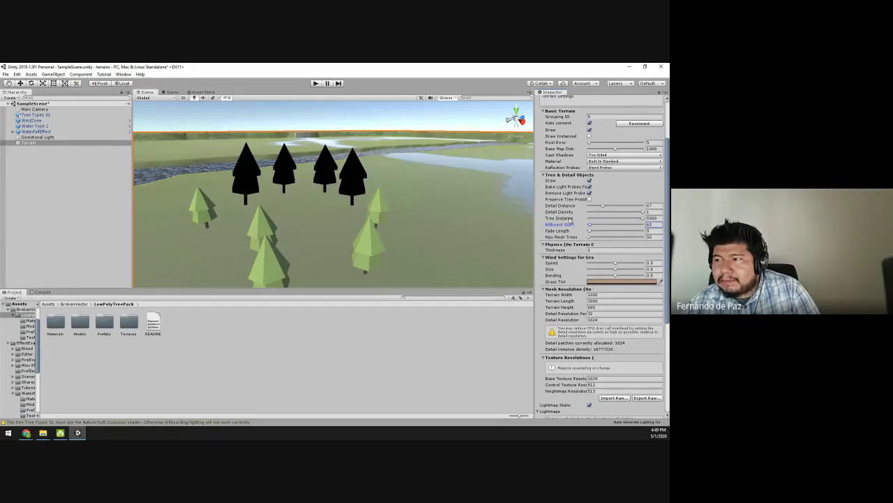
{"action": "mouse_move", "coordinate": [642, 220]}
{"action": "left_mouse_down"}
{"action": "mouse_move", "coordinate": [589, 220]}
{"action": "mouse_move", "coordinate": [654, 222]}
{"action": "left_mouse_up"}
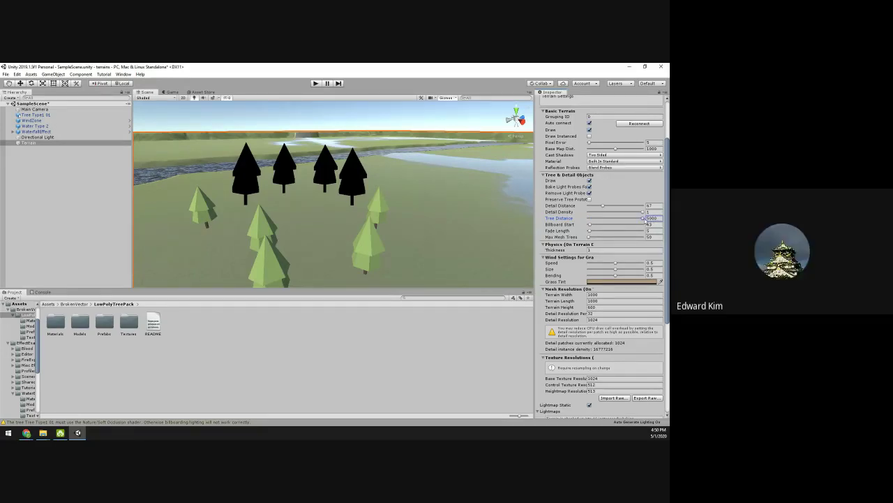
{"action": "scroll", "coordinate": [600, 181], "scroll_direction": "up", "scroll_amount": 3}
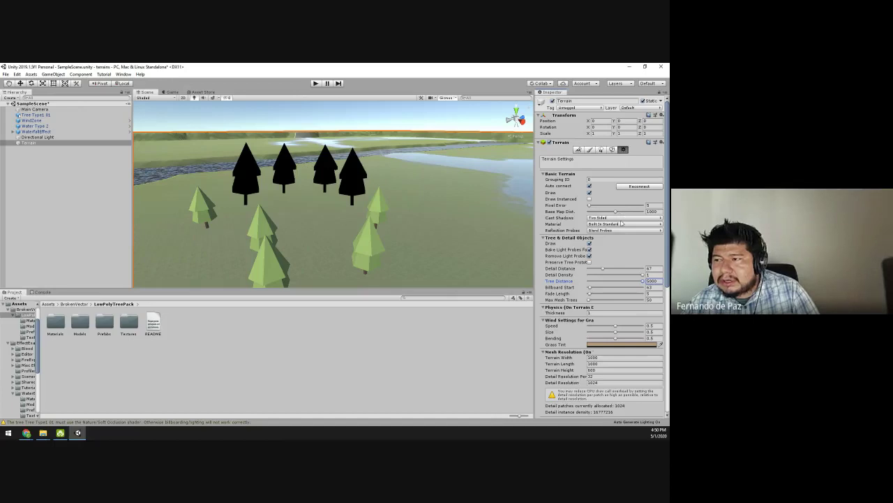
{"action": "scroll", "coordinate": [621, 223], "scroll_direction": "down", "scroll_amount": 2}
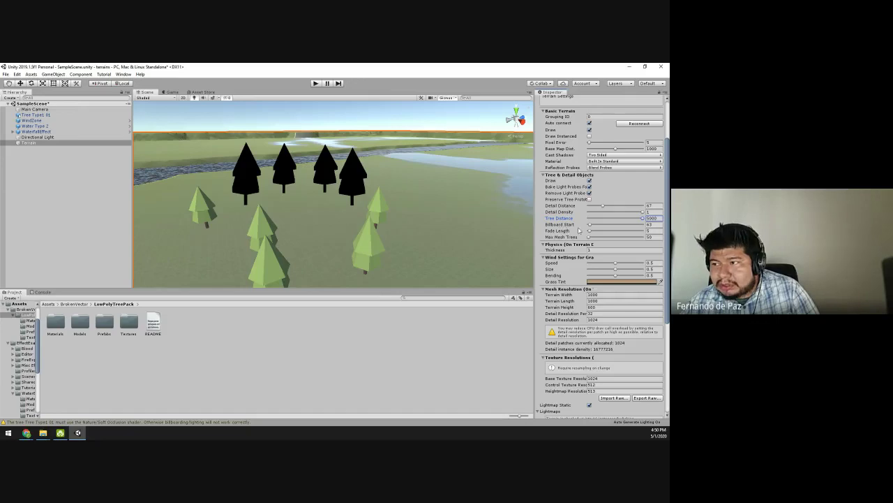
Raise the terrain's Billboard Start distance, trying 500 and settling on 1012 with Tree Distance kept at 5000.
{"action": "left_click_drag", "start_coordinate": [591, 228], "coordinate": [608, 227]}
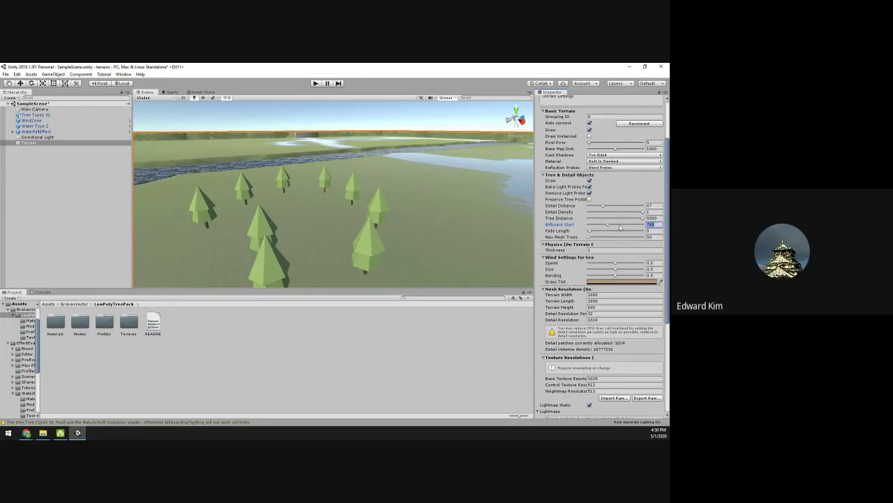
{"action": "type", "text": "500"}
{"action": "left_click", "coordinate": [643, 218]}
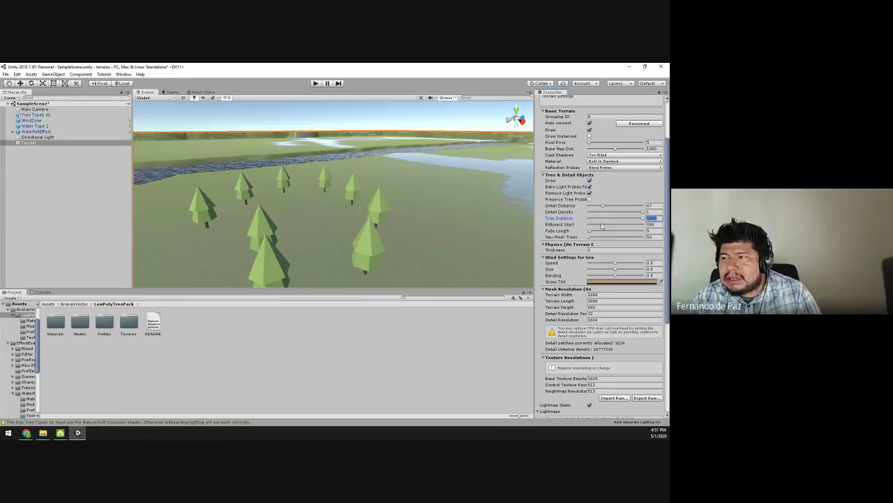
{"action": "left_click_drag", "start_coordinate": [602, 225], "coordinate": [615, 225]}
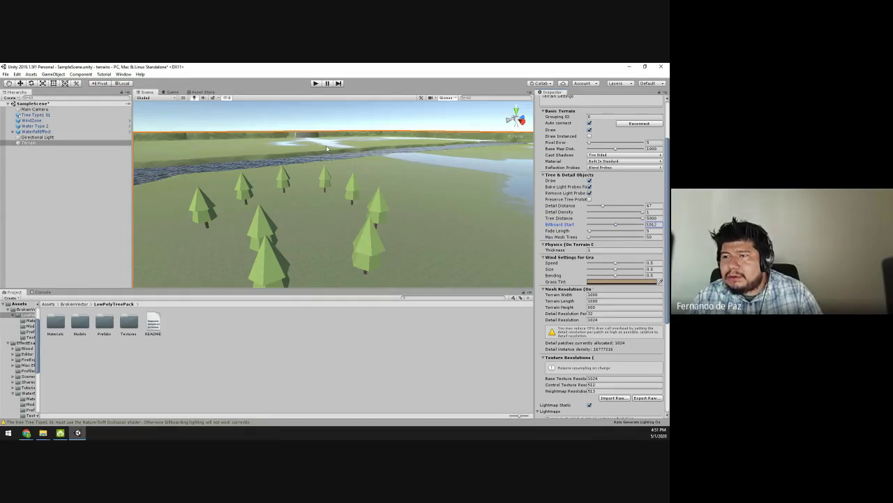
Paint a band of conifers across the far side of the terrain and inspect how they render from near and far.
{"action": "scroll", "coordinate": [390, 187], "scroll_direction": "down", "scroll_amount": 2}
{"action": "left_click", "coordinate": [390, 187]}
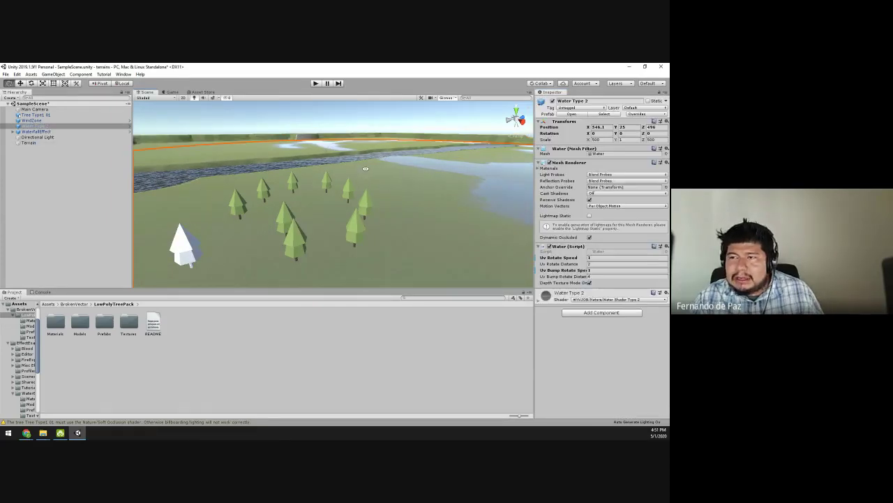
{"action": "key", "text": "f"}
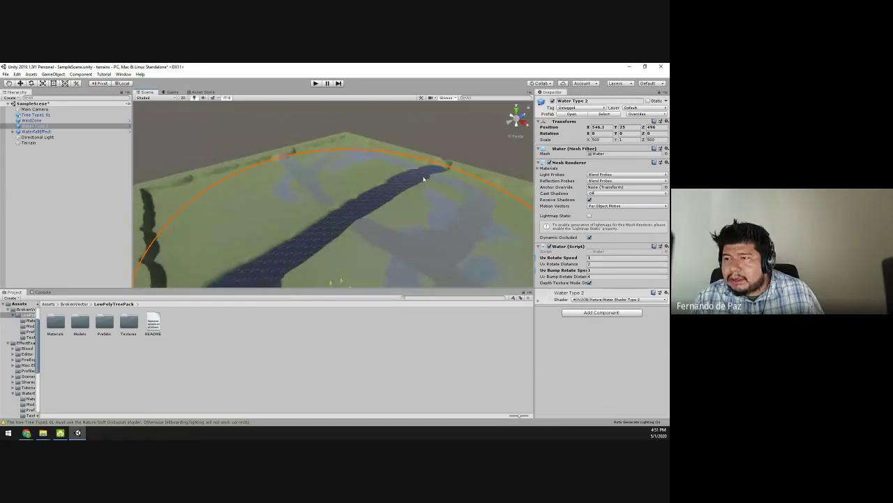
{"action": "left_click", "coordinate": [372, 146]}
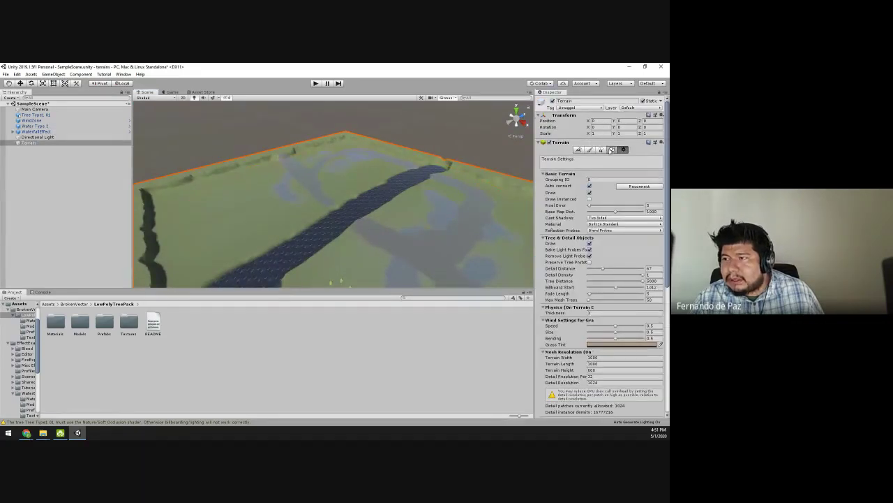
{"action": "left_click", "coordinate": [604, 149]}
{"action": "mouse_move", "coordinate": [328, 171]}
{"action": "left_mouse_down"}
{"action": "mouse_move", "coordinate": [349, 175]}
{"action": "mouse_move", "coordinate": [315, 175]}
{"action": "mouse_move", "coordinate": [409, 233]}
{"action": "mouse_move", "coordinate": [393, 179]}
{"action": "mouse_move", "coordinate": [386, 195]}
{"action": "left_mouse_up"}
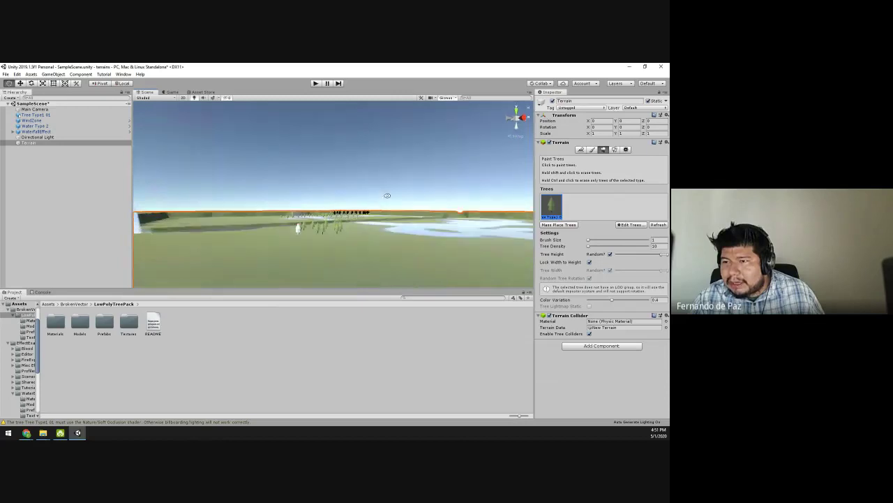
{"action": "mouse_move", "coordinate": [364, 233]}
{"action": "left_mouse_down"}
{"action": "mouse_move", "coordinate": [335, 265]}
{"action": "mouse_move", "coordinate": [342, 250]}
{"action": "mouse_move", "coordinate": [286, 241]}
{"action": "mouse_move", "coordinate": [279, 256]}
{"action": "mouse_move", "coordinate": [415, 267]}
{"action": "left_mouse_up"}
{"action": "mouse_move", "coordinate": [415, 267]}
{"action": "right_mouse_down", "text": "alt"}
{"action": "mouse_move", "coordinate": [402, 245]}
{"action": "mouse_move", "coordinate": [389, 253]}
{"action": "mouse_move", "coordinate": [376, 217]}
{"action": "mouse_move", "coordinate": [353, 243]}
{"action": "right_mouse_up", "text": "alt"}
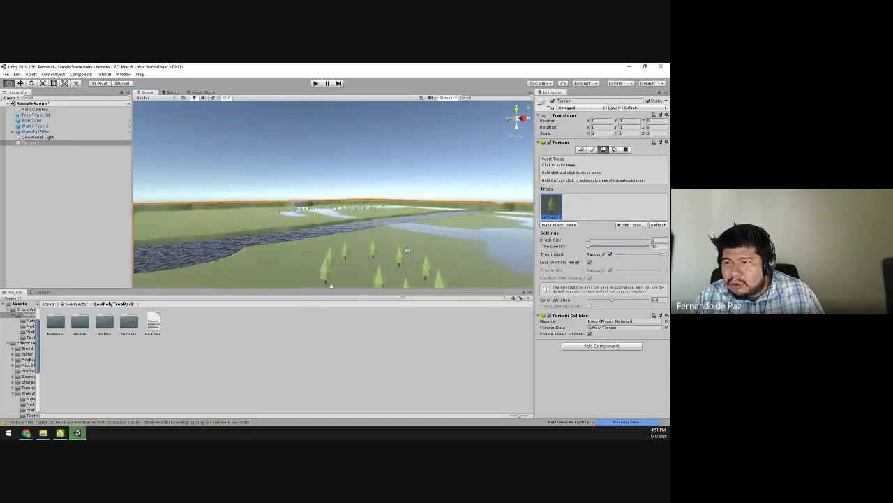
{"action": "key", "text": "w"}
{"action": "key", "text": "s"}
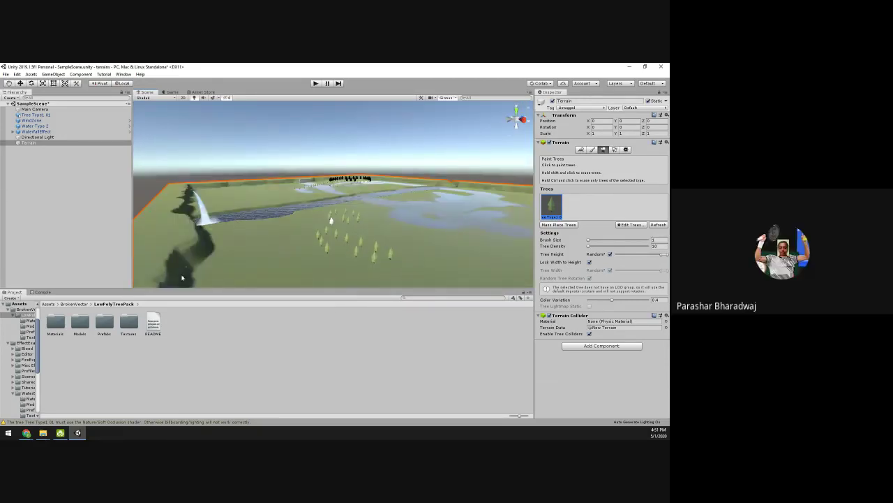
Delete the white Tree Type1 01 object from the scene and view the painted conifers up close.
{"action": "left_click", "coordinate": [37, 115]}
{"action": "right_click", "coordinate": [40, 115]}
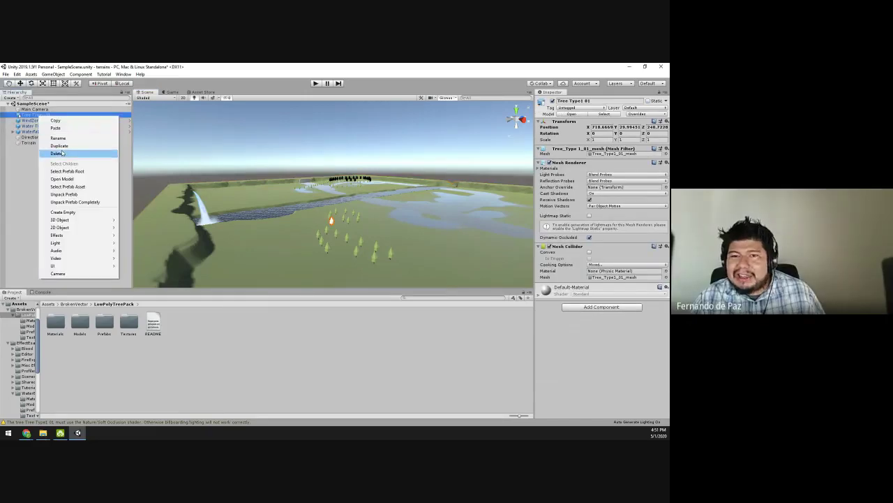
{"action": "left_click", "coordinate": [61, 153]}
{"action": "right_click_drag", "start_coordinate": [400, 233], "coordinate": [368, 244]}
{"action": "key", "text": "w"}
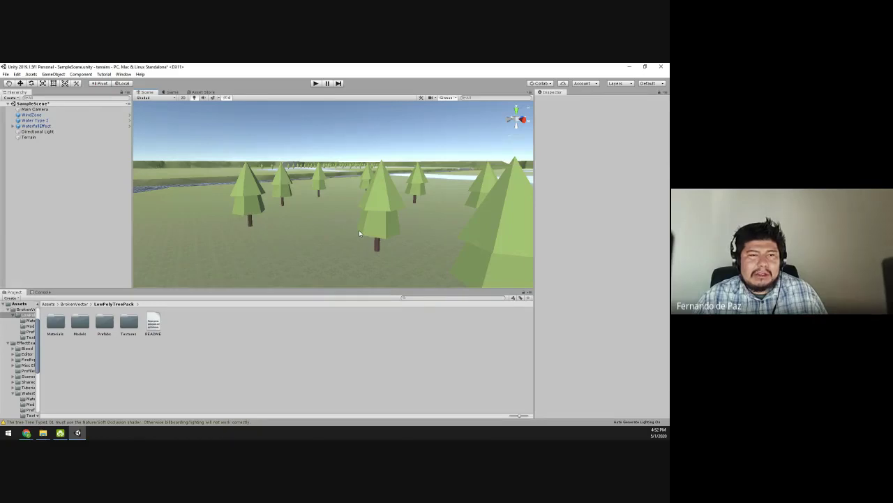
Search the tree prefabs for "tree" and add Tree Type3 02 to the terrain's paintable trees.
{"action": "left_click", "coordinate": [300, 265]}
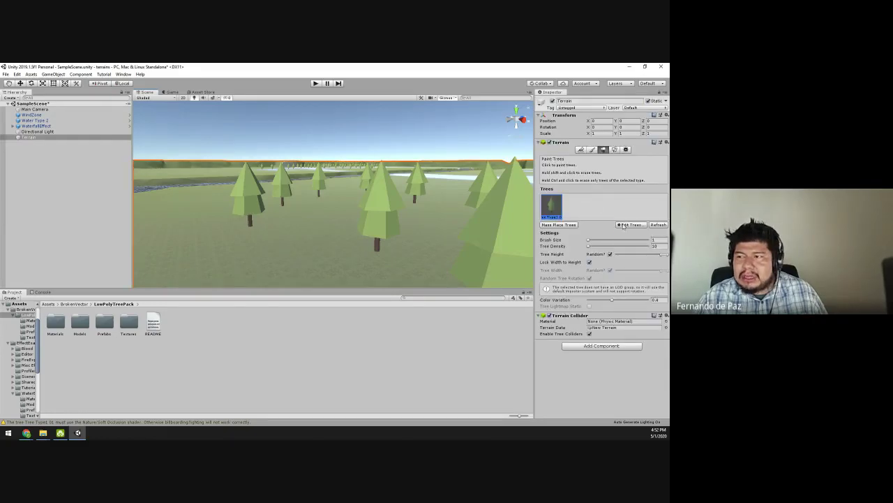
{"action": "left_click", "coordinate": [623, 225]}
{"action": "left_click", "coordinate": [624, 230]}
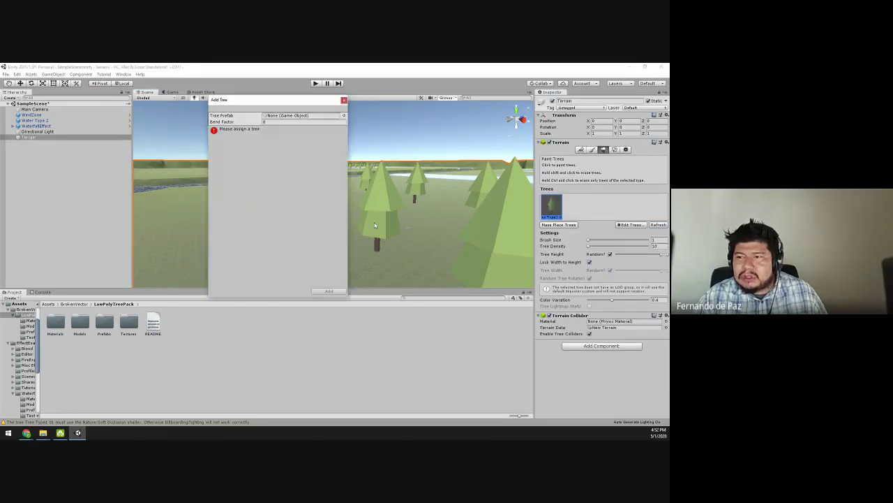
{"action": "left_click", "coordinate": [344, 115]}
{"action": "type", "text": "tree"}
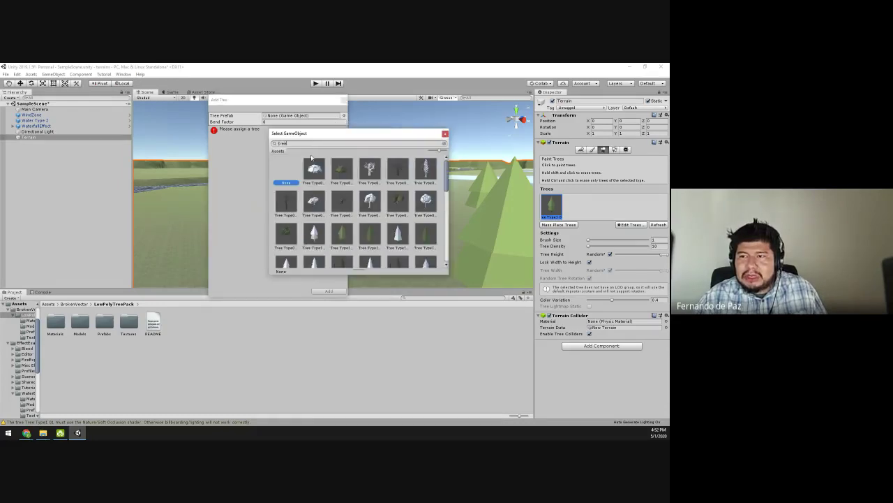
{"action": "left_click", "coordinate": [344, 174]}
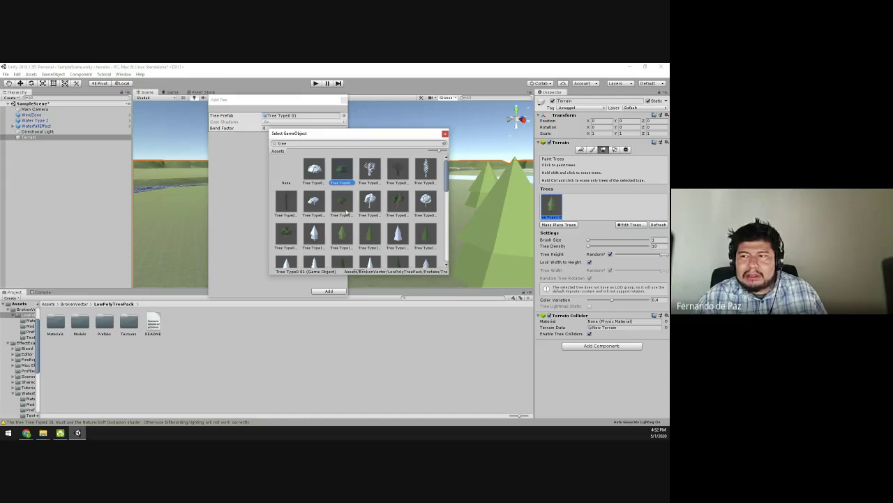
{"action": "scroll", "coordinate": [347, 213], "scroll_direction": "down", "scroll_amount": 3}
{"action": "scroll", "coordinate": [347, 212], "scroll_direction": "down", "scroll_amount": 1}
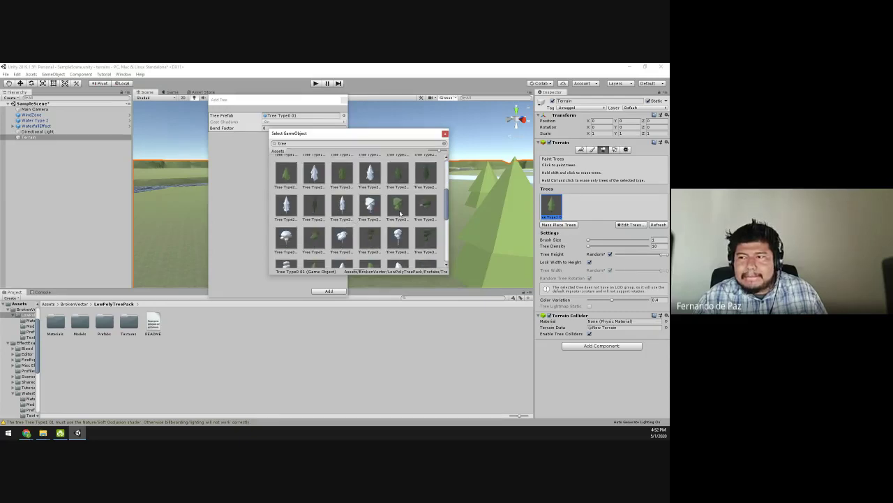
{"action": "left_click", "coordinate": [399, 216]}
{"action": "double_click", "coordinate": [400, 222]}
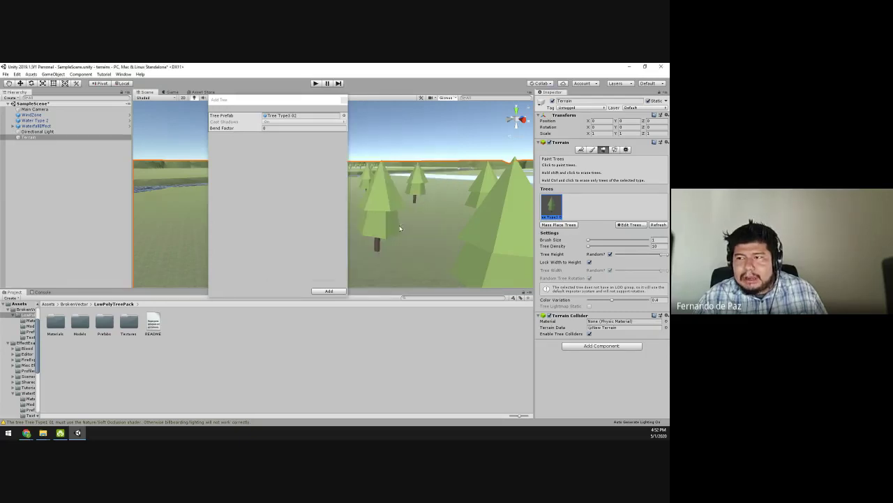
{"action": "left_click", "coordinate": [329, 291]}
Paint a few Tree Type3 02 trees beside the conifers, inspect them, and remove that tree type from the terrain.
{"action": "right_click_drag", "start_coordinate": [336, 265], "coordinate": [342, 205]}
{"action": "key", "text": "w"}
{"action": "mouse_move", "coordinate": [342, 205]}
{"action": "left_mouse_down"}
{"action": "mouse_move", "coordinate": [307, 195]}
{"action": "mouse_move", "coordinate": [277, 204]}
{"action": "left_mouse_up"}
{"action": "middle_click_drag", "start_coordinate": [277, 203], "coordinate": [301, 239]}
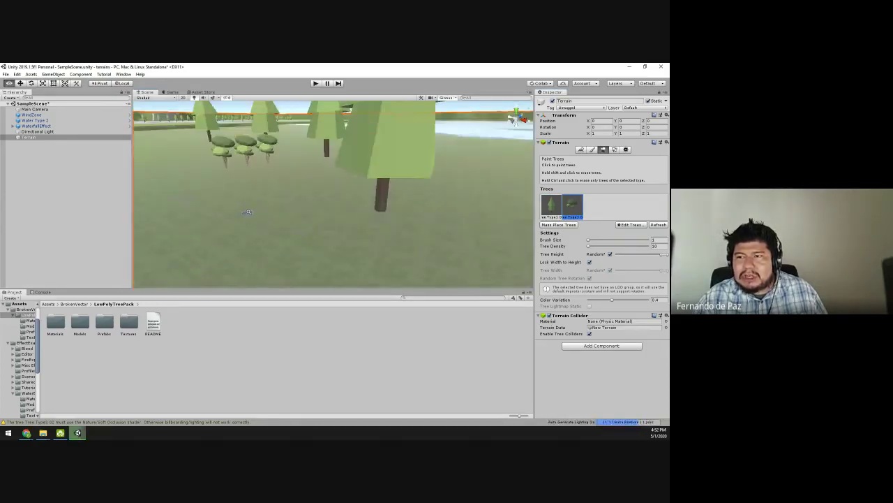
{"action": "scroll", "coordinate": [293, 226], "scroll_direction": "up", "scroll_amount": 3}
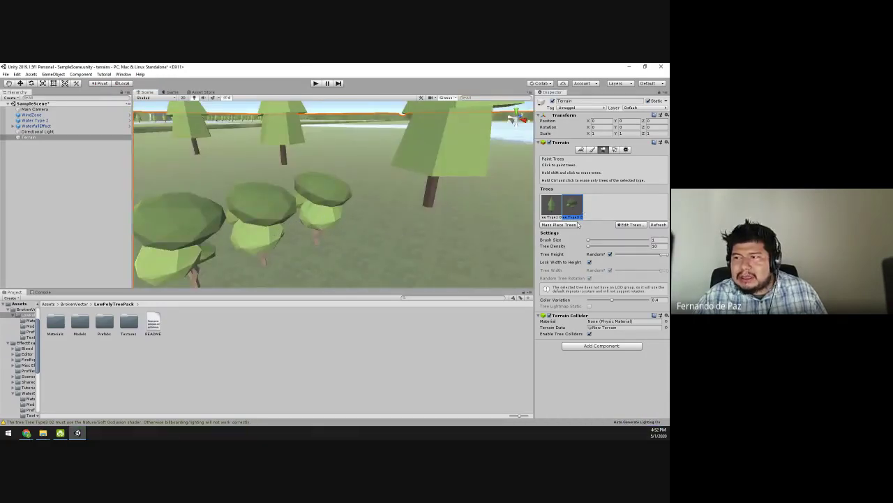
{"action": "left_click", "coordinate": [635, 225]}
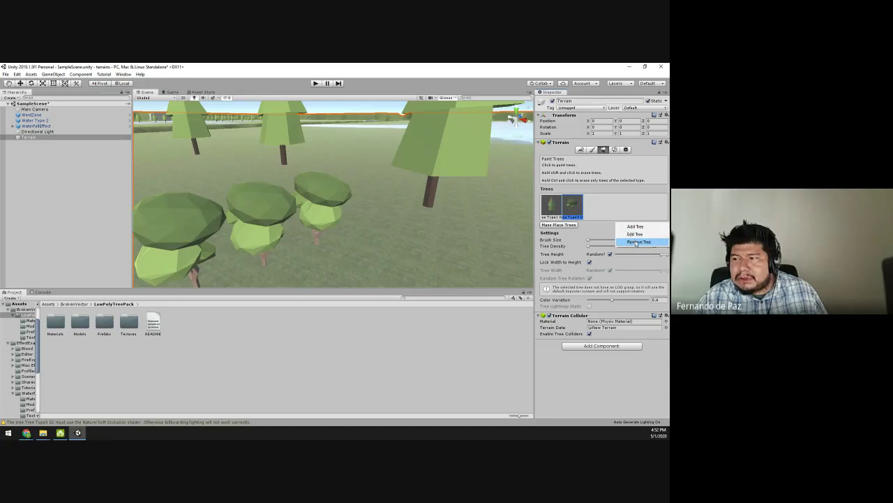
{"action": "left_click", "coordinate": [635, 242]}
Select all tree models in LowPolyTreePack's Models folder, set their Scale Factor to 10, turn off Convert Units and apply.
{"action": "left_click", "coordinate": [104, 323]}
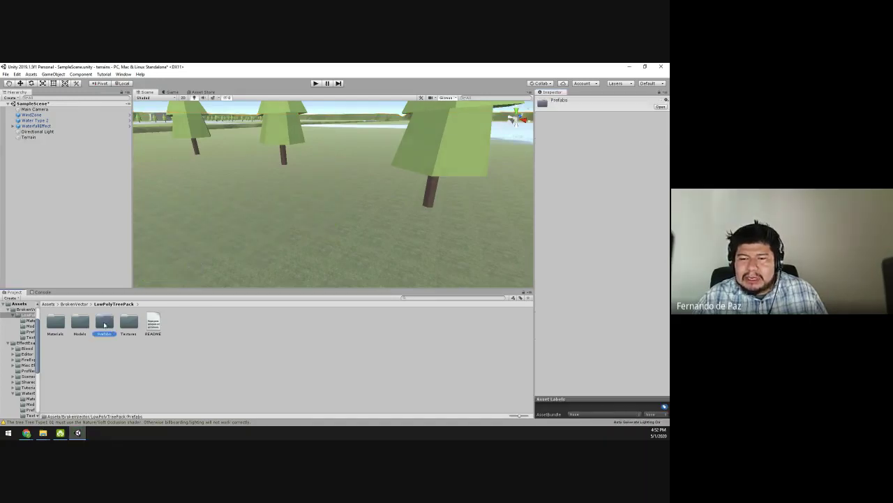
{"action": "double_click", "coordinate": [79, 322]}
{"action": "left_click", "coordinate": [56, 321]}
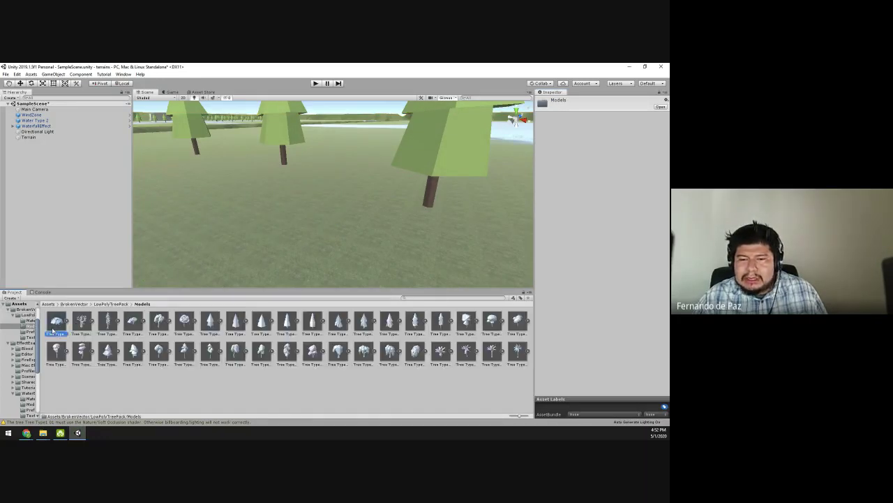
{"action": "left_click", "coordinate": [517, 351], "text": "shift"}
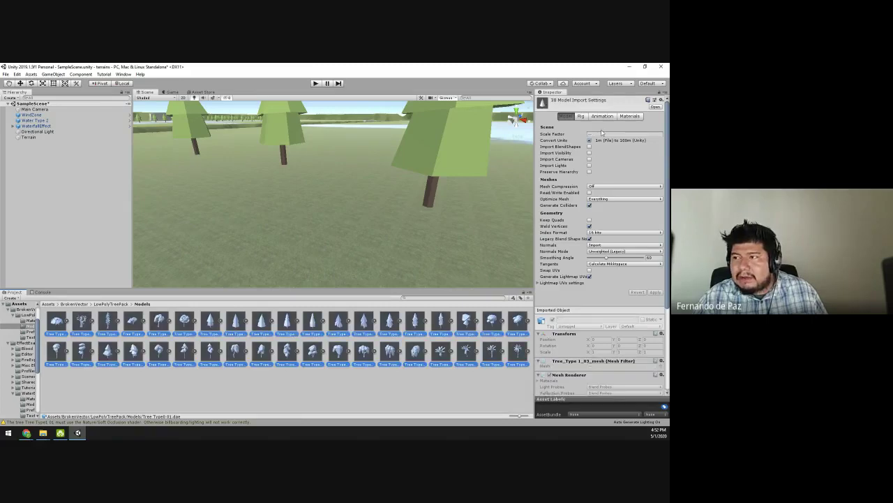
{"action": "left_click", "coordinate": [600, 133]}
{"action": "type", "text": "10"}
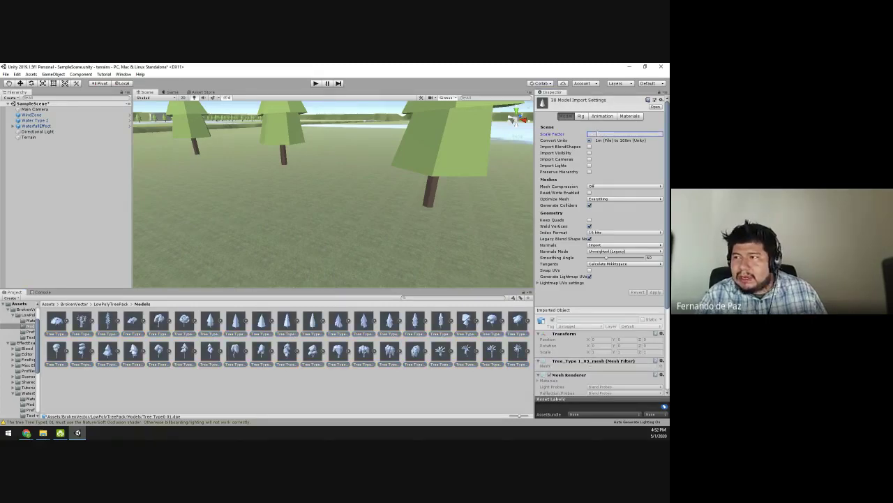
{"action": "left_click", "coordinate": [589, 140]}
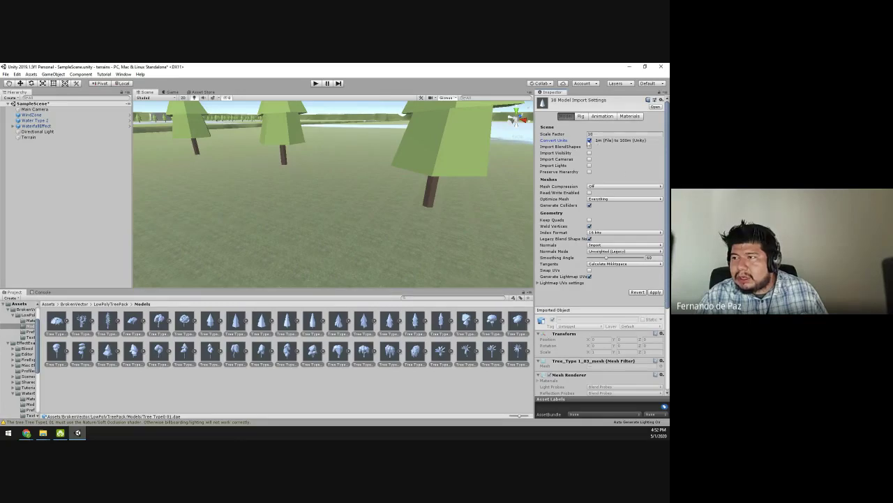
{"action": "left_click", "coordinate": [589, 140]}
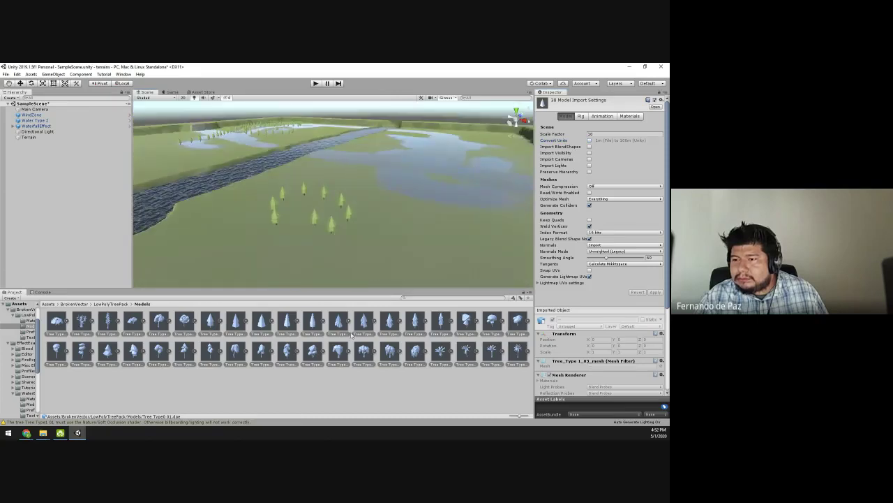
Place the Tree Type2 01 model beside the painted conifers to check its size, and delete it.
{"action": "left_click", "coordinate": [337, 234]}
{"action": "left_click_drag", "start_coordinate": [340, 309], "coordinate": [395, 223]}
{"action": "scroll", "coordinate": [339, 228], "scroll_direction": "up", "scroll_amount": 3}
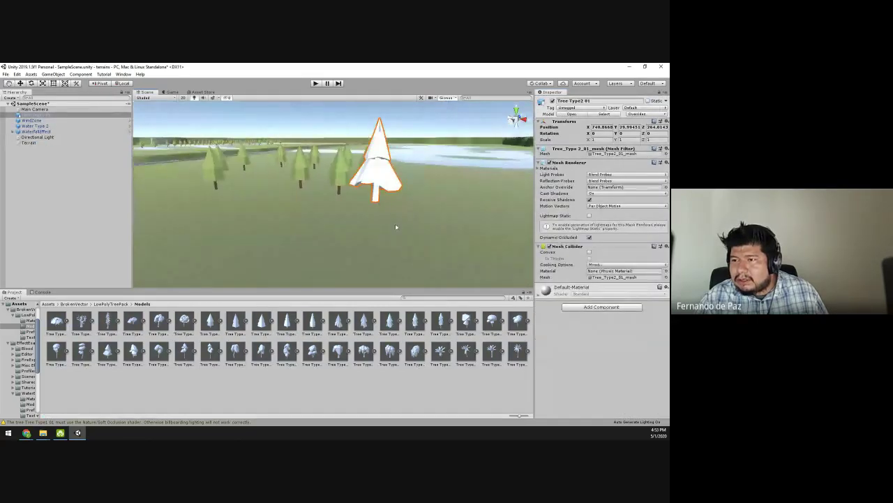
{"action": "key", "text": "Delete"}
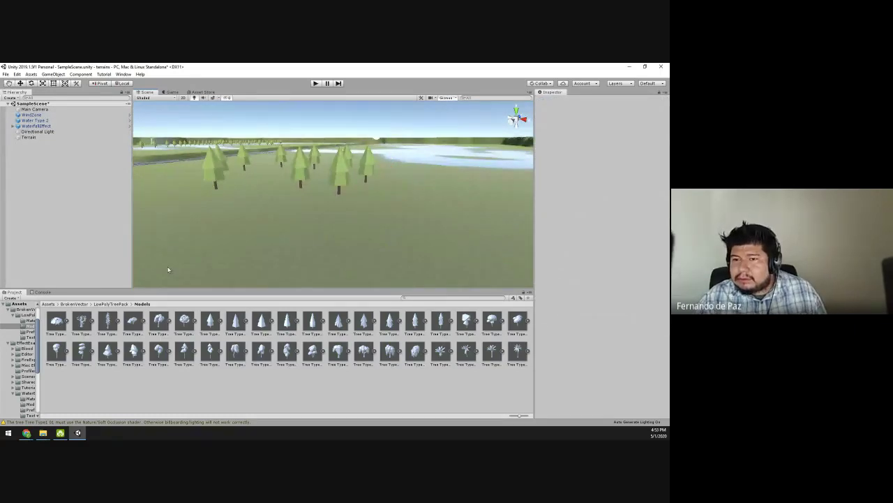
Search the prefabs for "tree" and add Tree Type7 04 to the terrain's paintable trees.
{"action": "left_click", "coordinate": [225, 216]}
{"action": "left_click", "coordinate": [628, 224]}
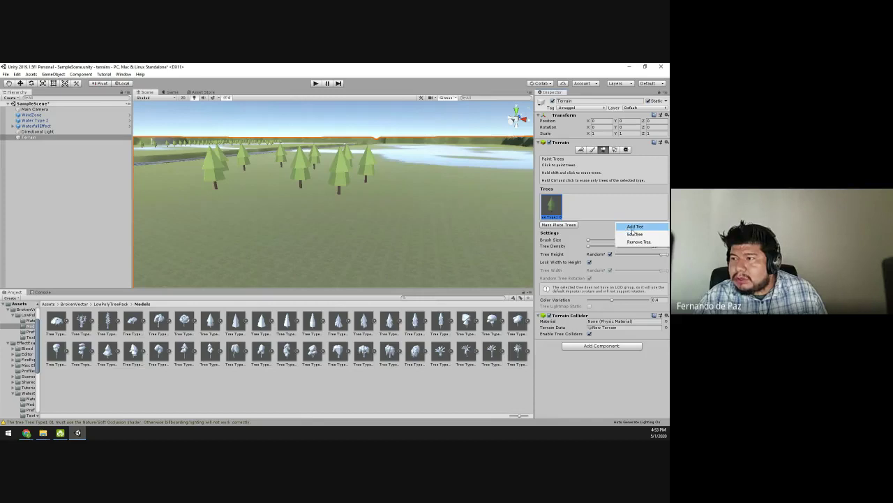
{"action": "left_click", "coordinate": [632, 230]}
{"action": "left_click", "coordinate": [343, 116]}
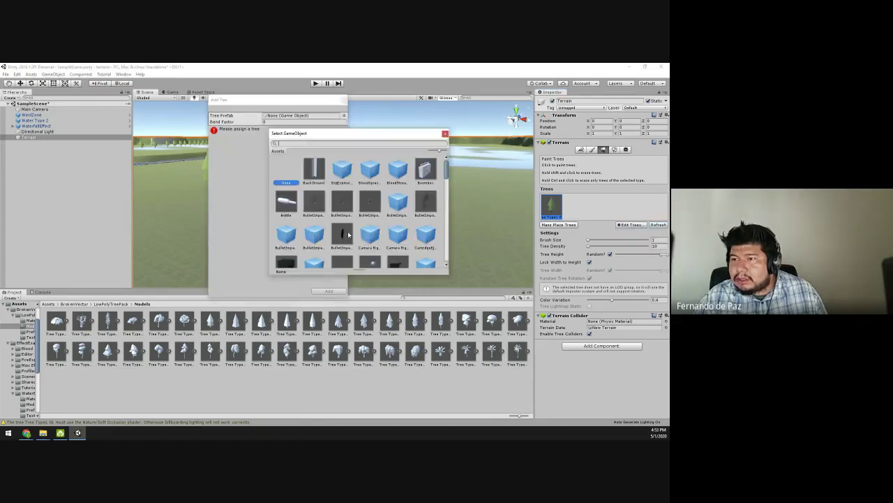
{"action": "type", "text": "tree"}
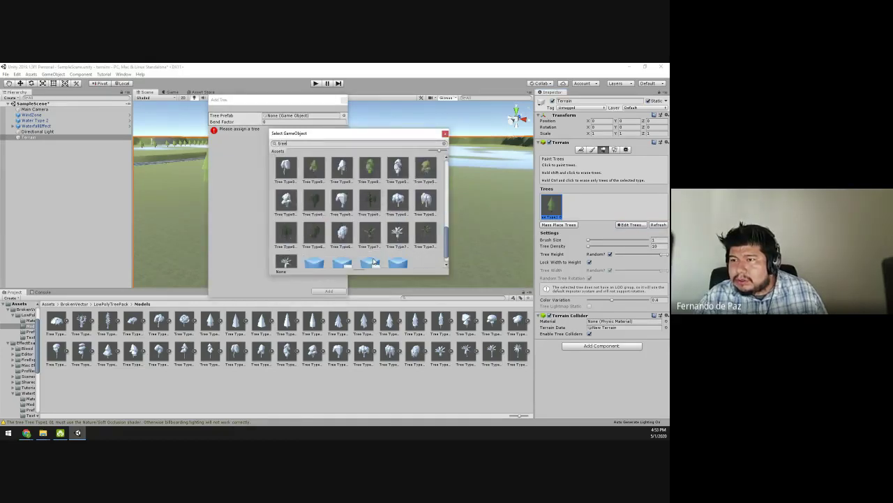
{"action": "scroll", "coordinate": [374, 242], "scroll_direction": "down", "scroll_amount": 3}
{"action": "double_click", "coordinate": [398, 249]}
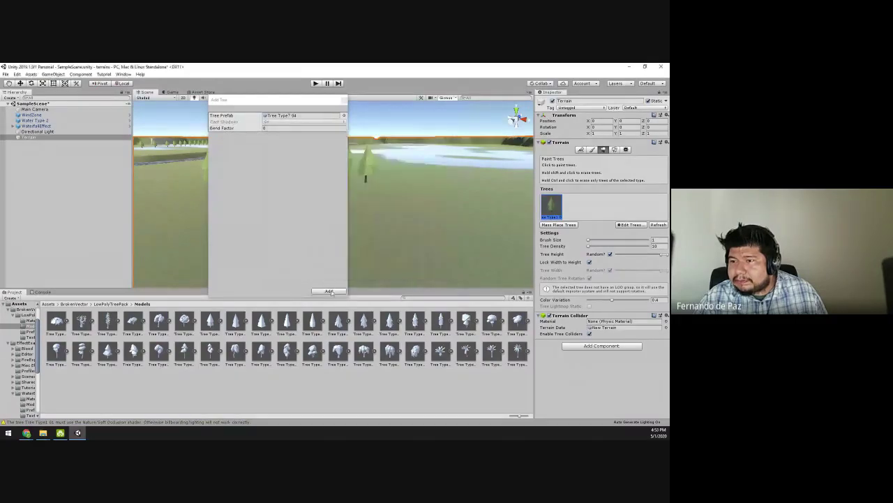
{"action": "left_click", "coordinate": [335, 290]}
Paint palm trees on the grass in front of the conifers, and add one conifer between the palms.
{"action": "left_click", "coordinate": [363, 207]}
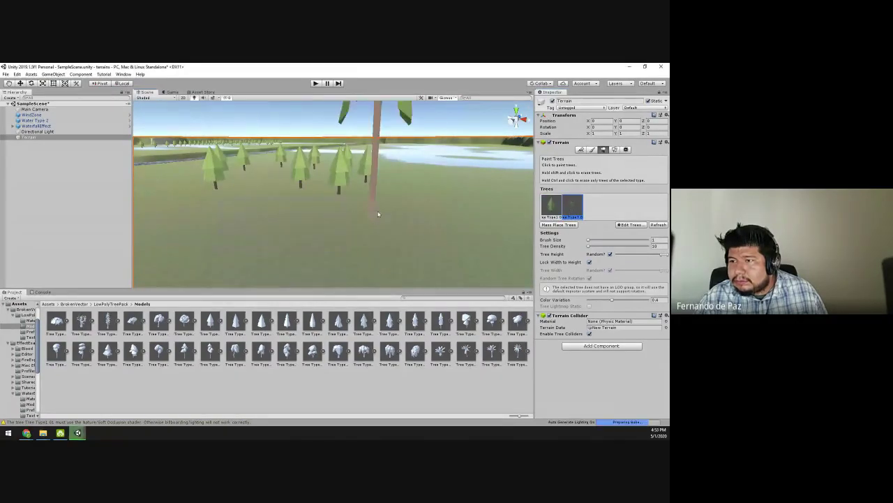
{"action": "mouse_move", "coordinate": [363, 207]}
{"action": "right_mouse_down"}
{"action": "mouse_move", "coordinate": [383, 206]}
{"action": "mouse_move", "coordinate": [410, 246]}
{"action": "right_mouse_up"}
{"action": "left_click", "coordinate": [412, 250]}
{"action": "left_click", "coordinate": [293, 245]}
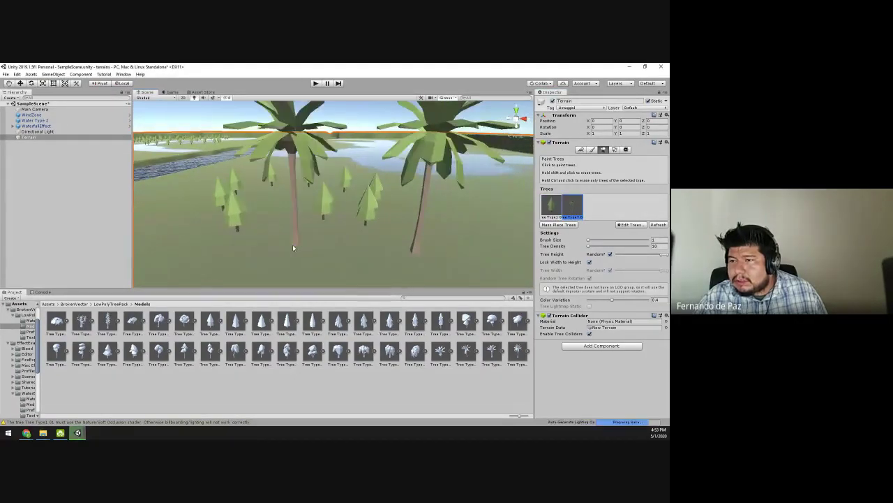
{"action": "left_click", "coordinate": [551, 204]}
{"action": "left_click", "coordinate": [383, 264]}
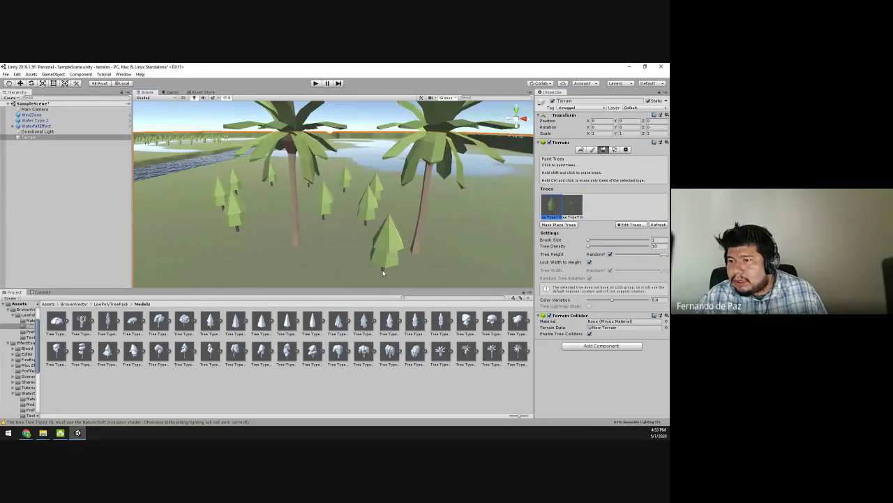
Remove the conifer tree type from the terrain's paintable trees, keeping the palm.
{"action": "right_click_drag", "start_coordinate": [367, 243], "coordinate": [393, 236]}
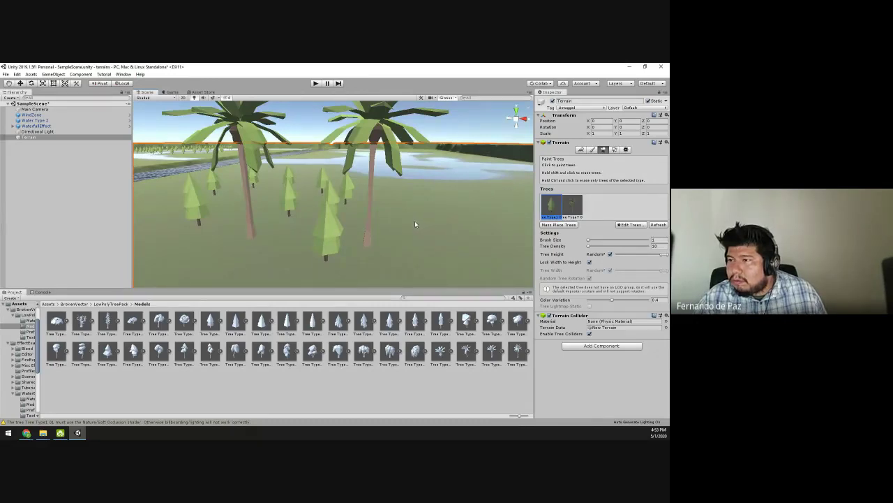
{"action": "left_click", "coordinate": [637, 225]}
{"action": "left_click", "coordinate": [638, 241]}
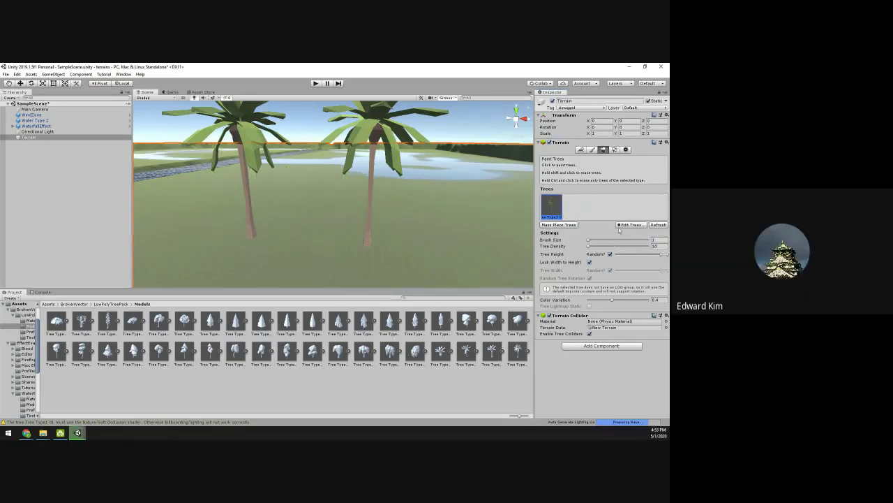
Search the prefabs for "tree" and add Tree Type1 01 to the terrain's paintable trees.
{"action": "left_click", "coordinate": [636, 226]}
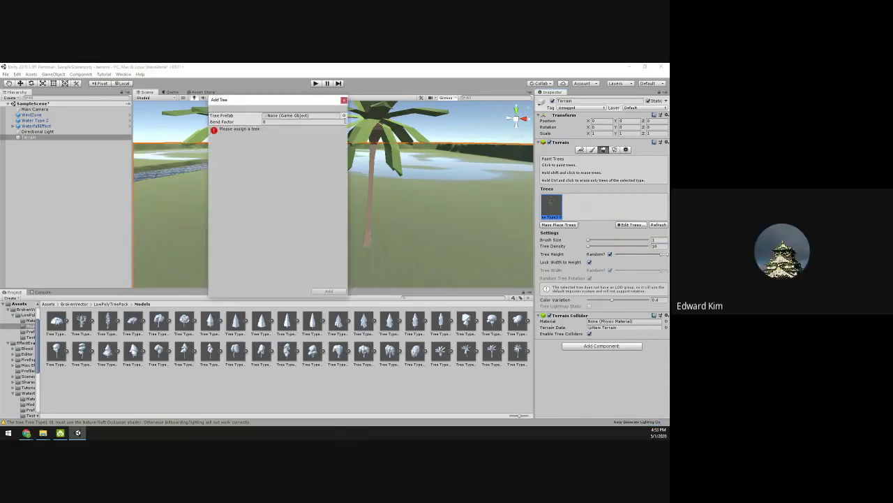
{"action": "left_click", "coordinate": [343, 116]}
{"action": "type", "text": "add"}
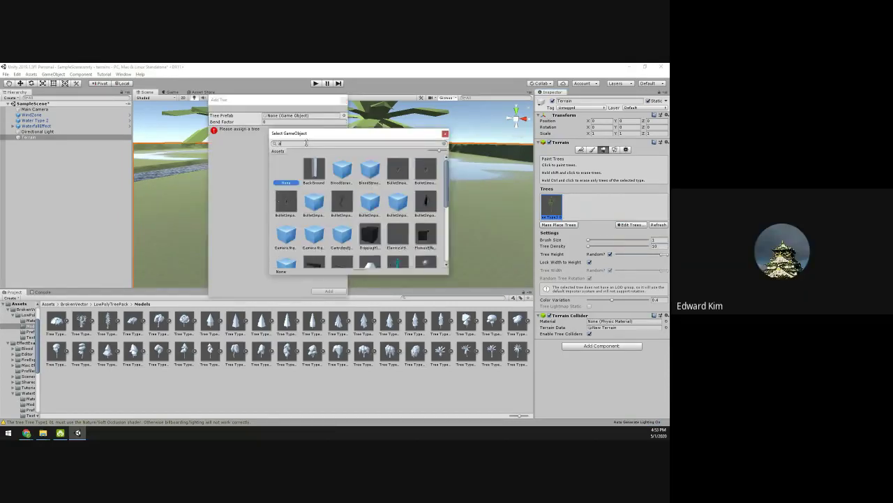
{"action": "type", "text": "tree"}
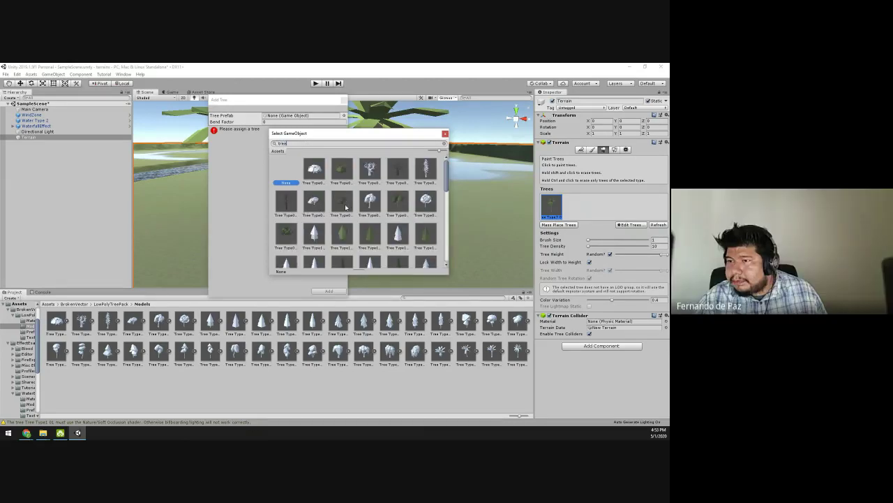
{"action": "double_click", "coordinate": [344, 237]}
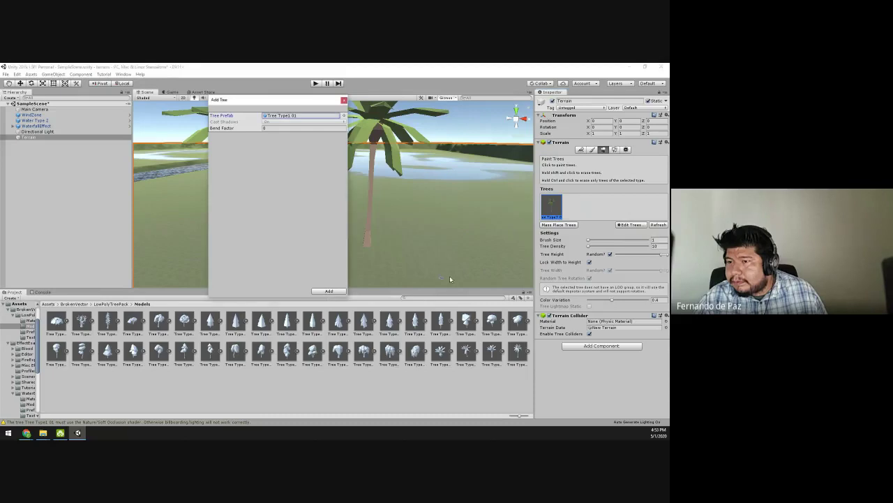
{"action": "left_click", "coordinate": [337, 291]}
Paint a couple of Tree Type1 01 conifers on the grass between the two palms.
{"action": "left_click", "coordinate": [318, 223]}
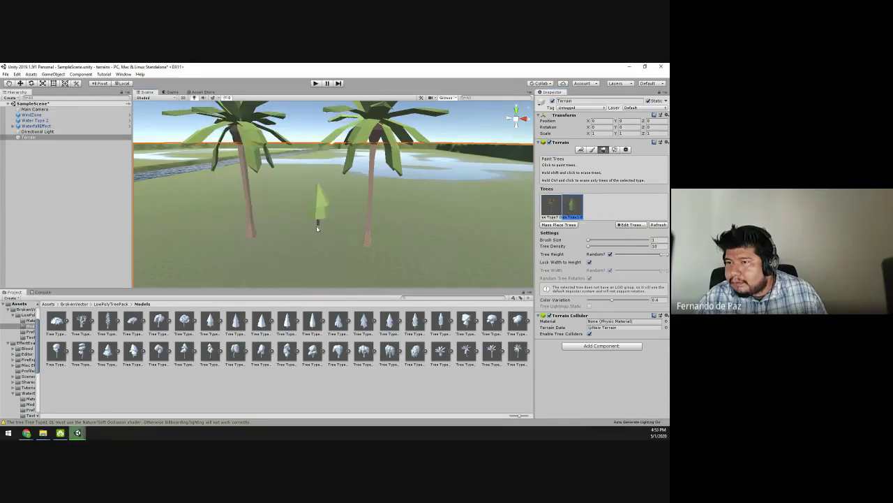
{"action": "left_click", "coordinate": [300, 234]}
{"action": "mouse_move", "coordinate": [344, 249]}
{"action": "right_mouse_down"}
{"action": "mouse_move", "coordinate": [291, 226]}
{"action": "mouse_move", "coordinate": [367, 239]}
{"action": "mouse_move", "coordinate": [370, 253]}
{"action": "mouse_move", "coordinate": [395, 249]}
{"action": "mouse_move", "coordinate": [382, 236]}
{"action": "right_mouse_up"}
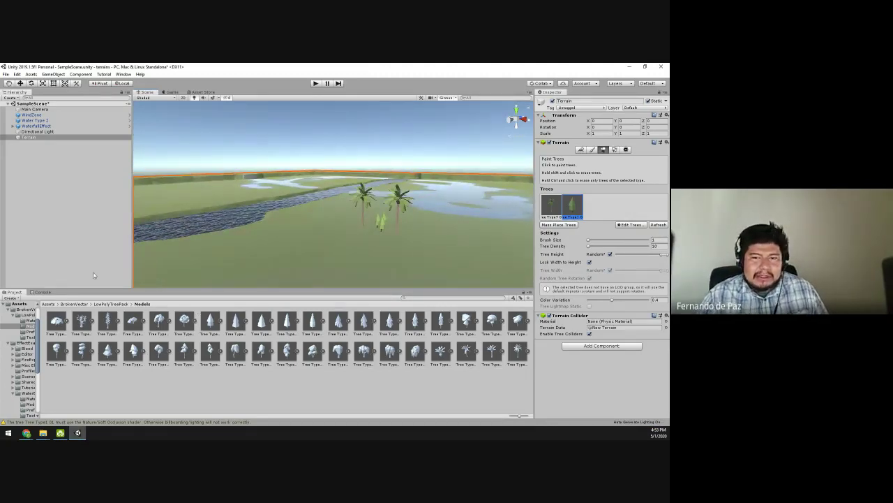
Open the Console and clear all of its logged messages.
{"action": "left_click", "coordinate": [42, 292]}
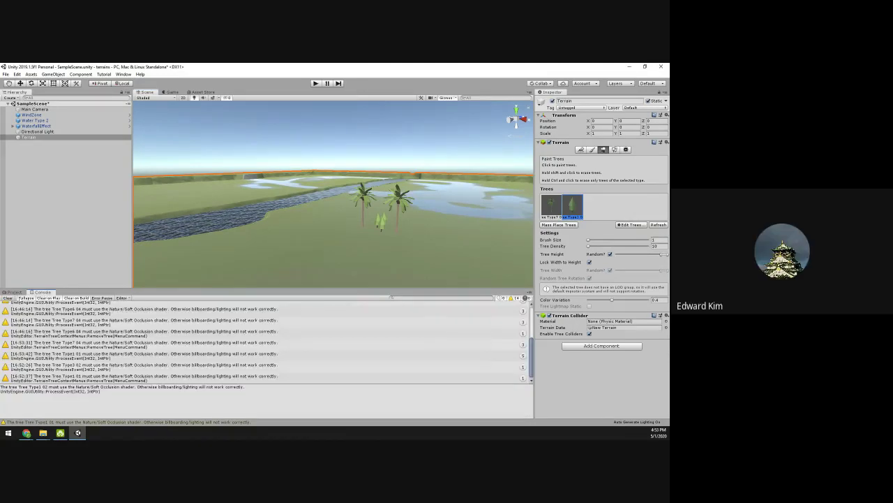
{"action": "left_click", "coordinate": [13, 292]}
{"action": "left_click", "coordinate": [40, 292]}
{"action": "left_click", "coordinate": [8, 298]}
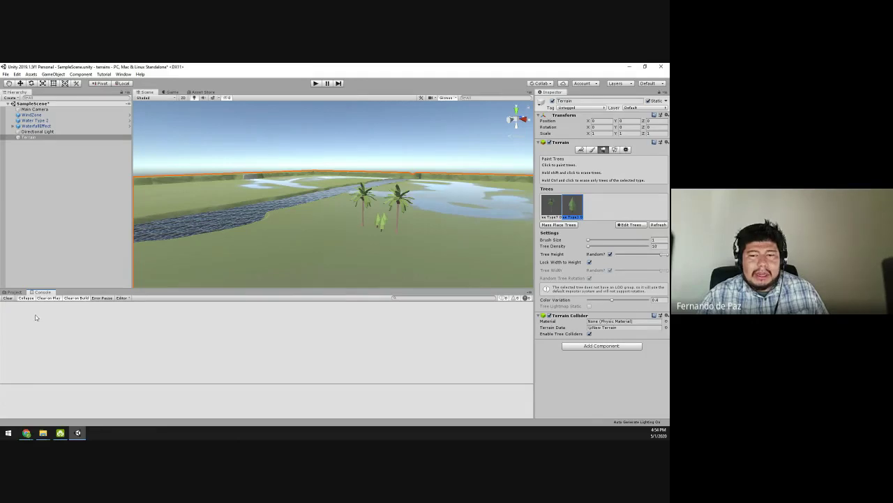
Go to the project's root Assets folder and reveal its location in File Explorer.
{"action": "left_click", "coordinate": [13, 292]}
{"action": "left_click", "coordinate": [49, 304]}
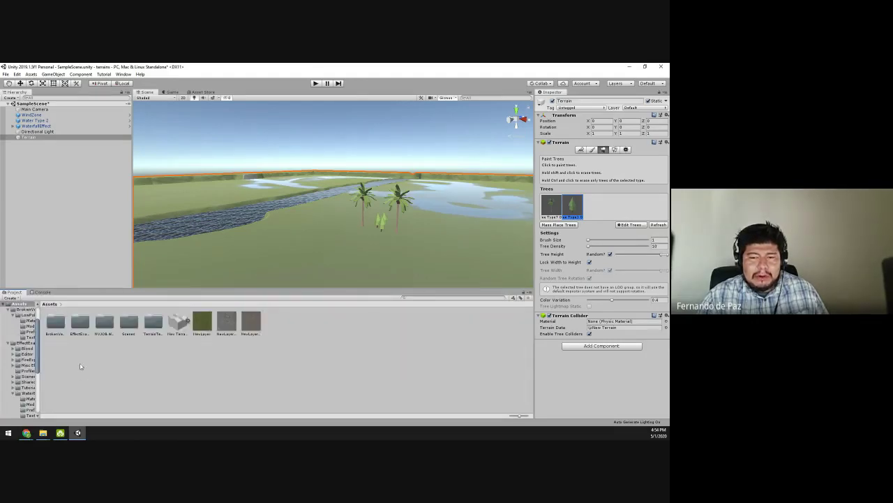
{"action": "right_click", "coordinate": [128, 369]}
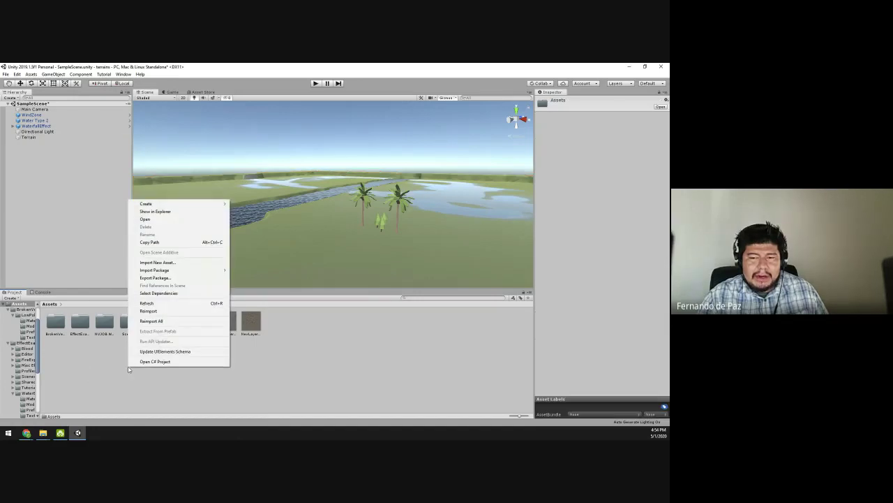
{"action": "left_click", "coordinate": [155, 211]}
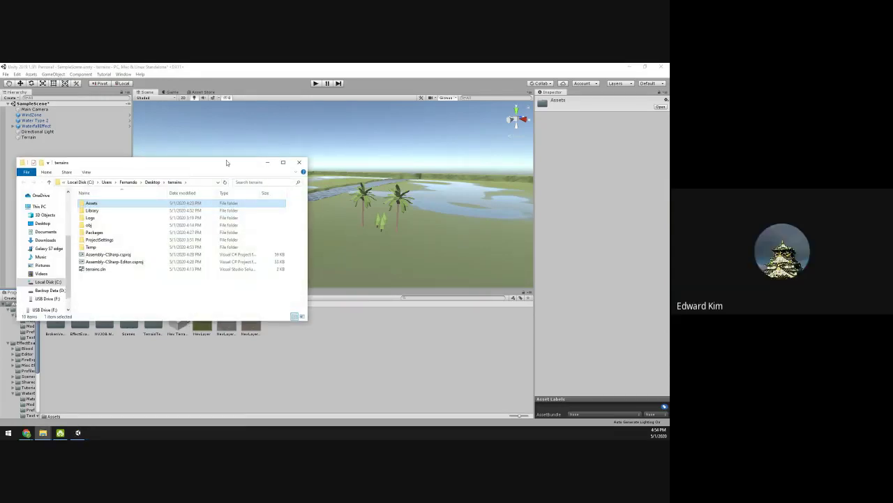
{"action": "left_click_drag", "start_coordinate": [218, 165], "coordinate": [249, 155]}
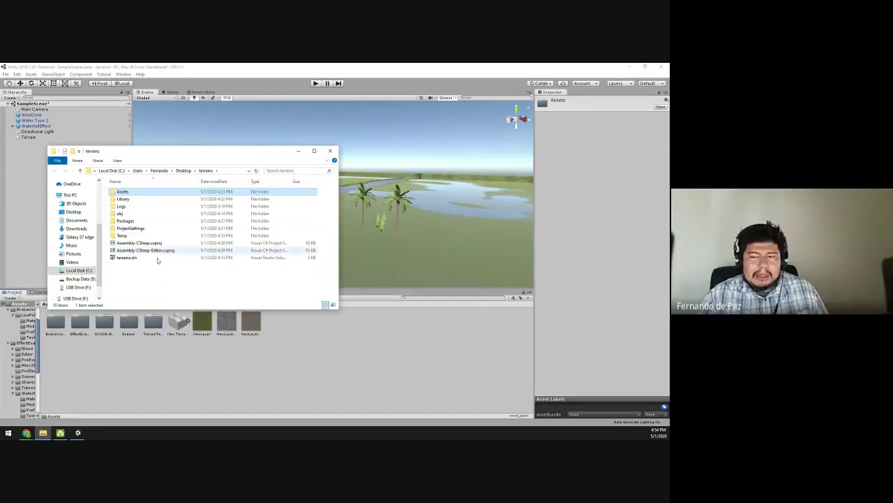
{"action": "right_click", "coordinate": [180, 358]}
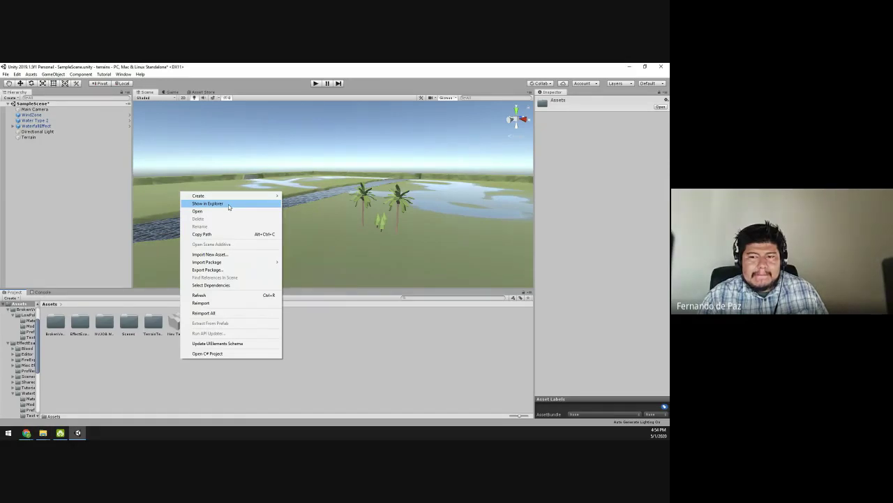
{"action": "right_click", "coordinate": [79, 226]}
{"action": "left_click", "coordinate": [233, 363]}
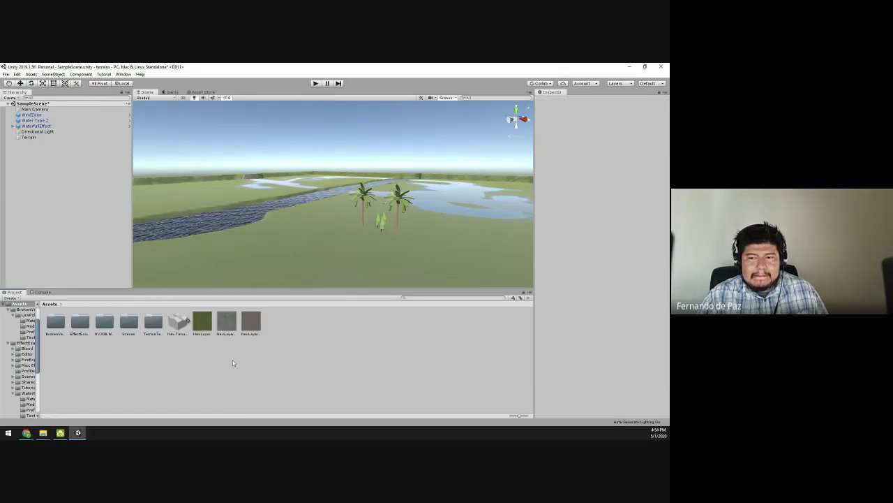
{"action": "right_click", "coordinate": [233, 362]}
{"action": "left_click", "coordinate": [187, 361]}
{"action": "right_click", "coordinate": [187, 362]}
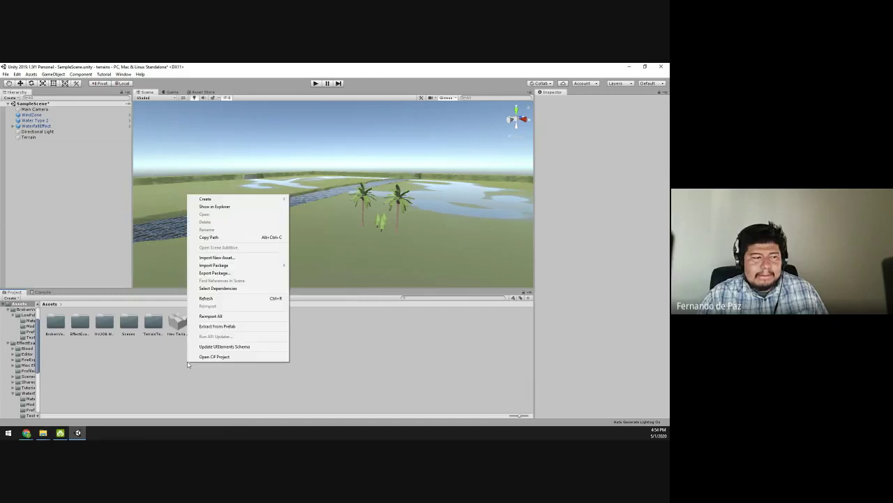
{"action": "left_click", "coordinate": [169, 370]}
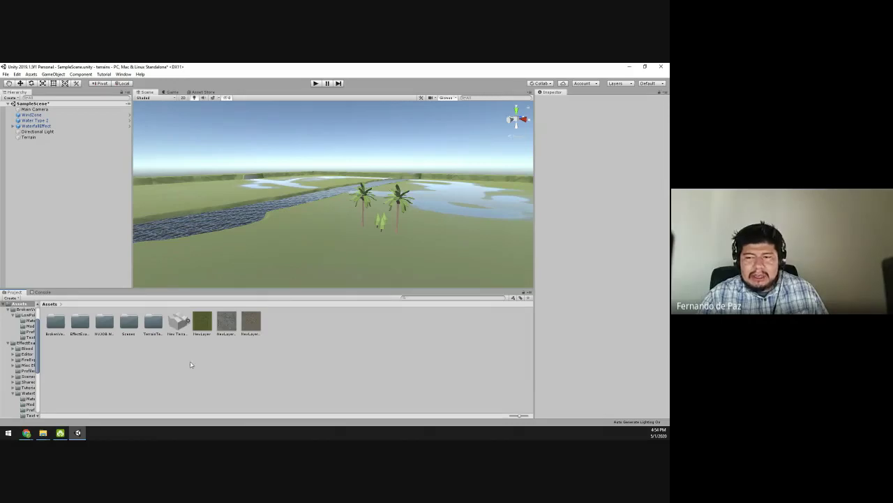
Show the Assets folder in File Explorer again and display the contents of the terrains project folder.
{"action": "right_click", "coordinate": [298, 371]}
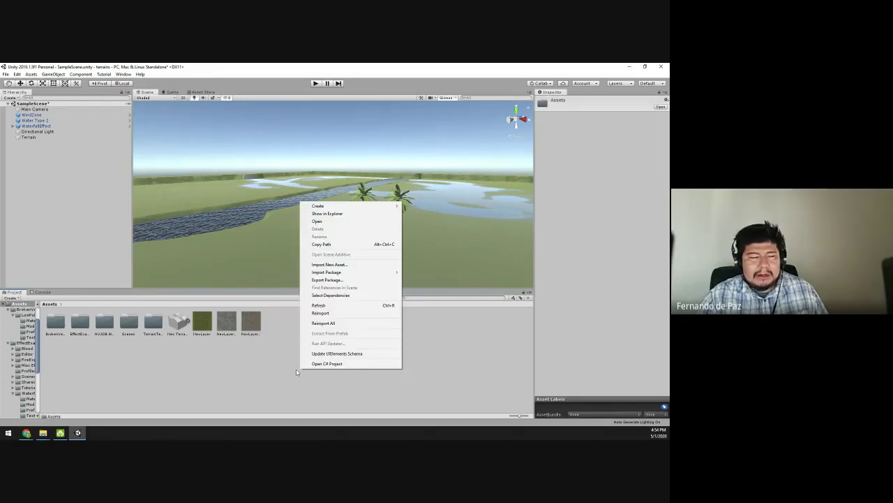
{"action": "left_click", "coordinate": [328, 214]}
{"action": "left_click_drag", "start_coordinate": [198, 156], "coordinate": [224, 146]}
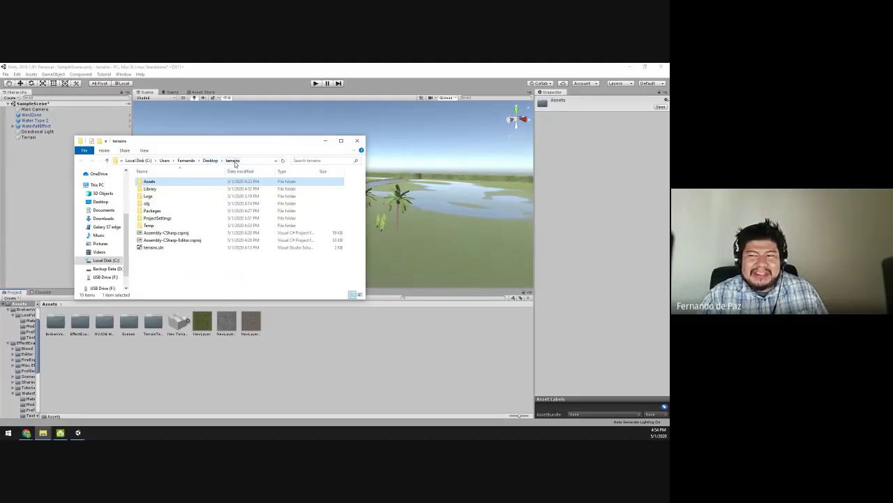
{"action": "left_click", "coordinate": [234, 161]}
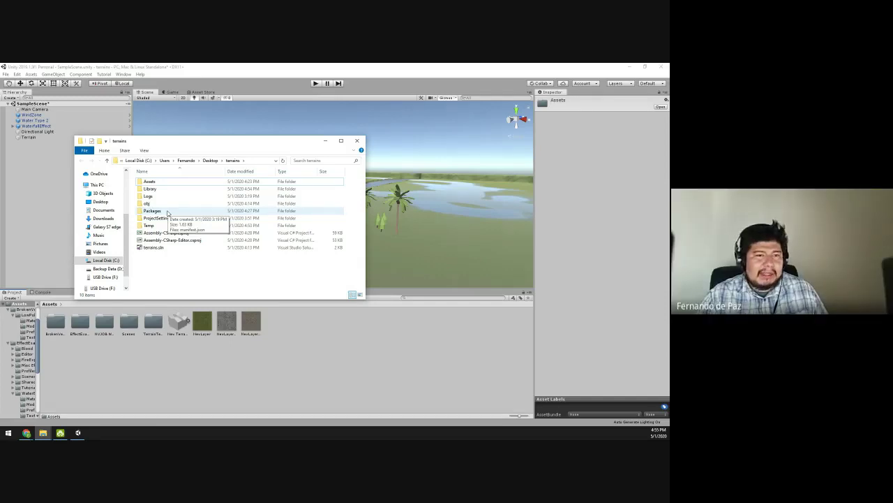
Look through the project's Packages, Temp, ProjectSettings, obj and Logs folders, returning to the terrains folder after each.
{"action": "double_click", "coordinate": [167, 212]}
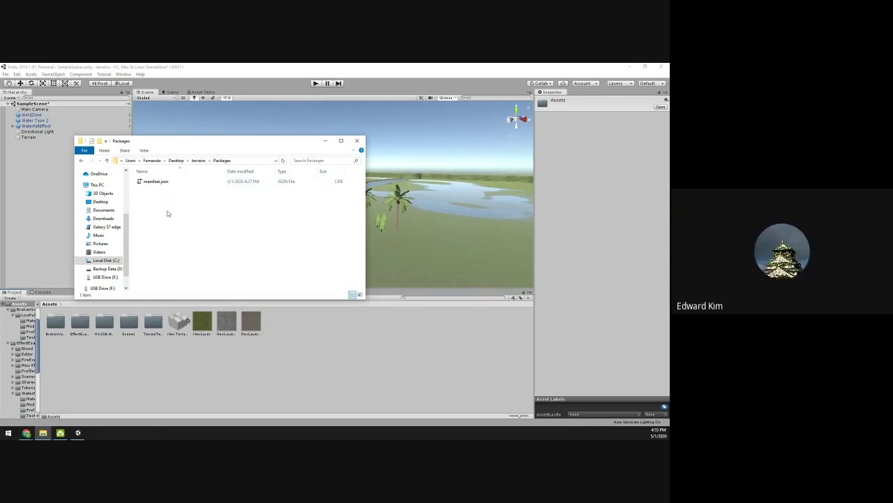
{"action": "left_click", "coordinate": [198, 160]}
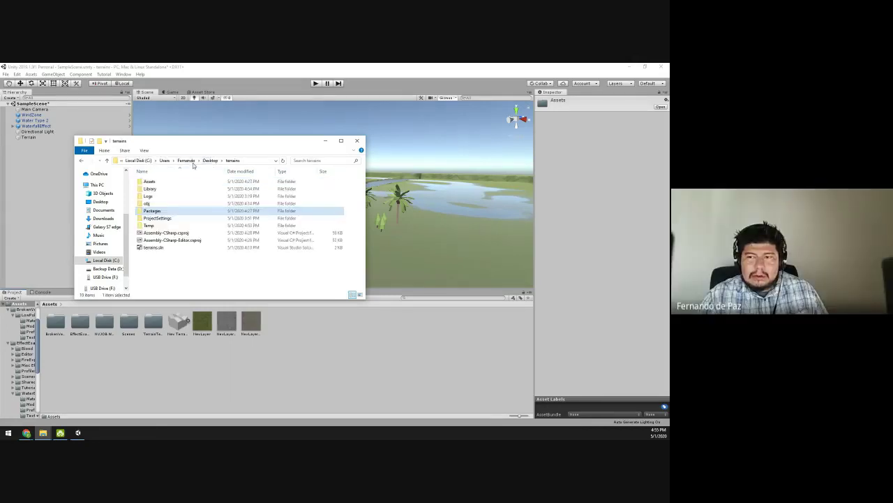
{"action": "double_click", "coordinate": [165, 225]}
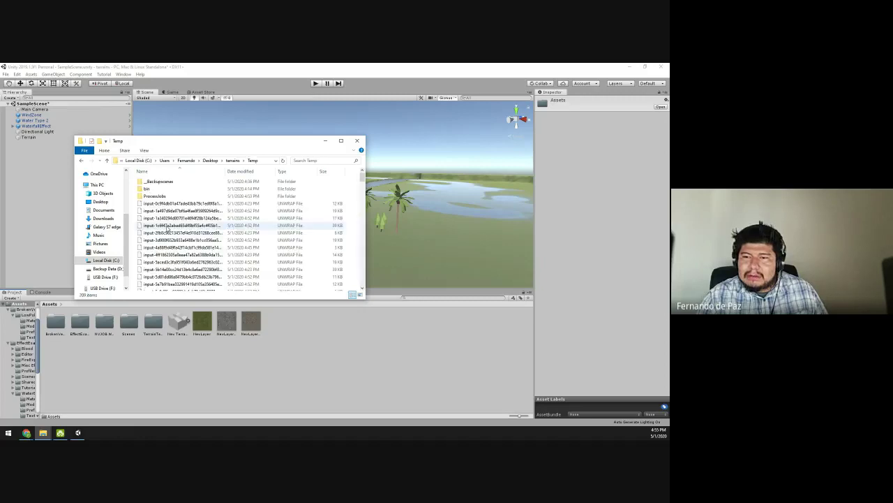
{"action": "left_click", "coordinate": [199, 161]}
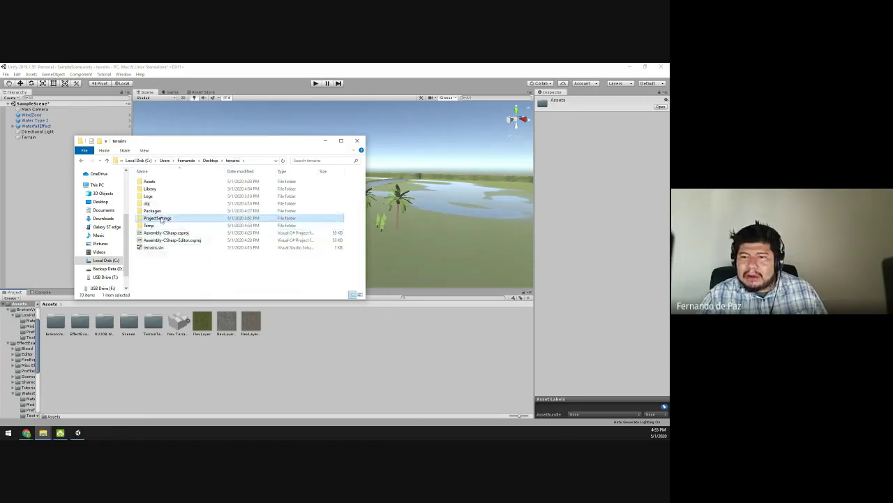
{"action": "double_click", "coordinate": [159, 218]}
{"action": "left_click", "coordinate": [199, 161]}
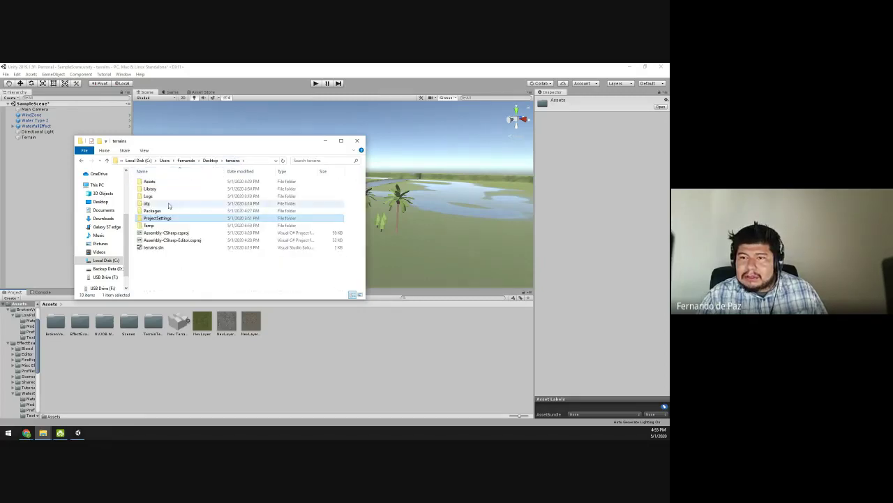
{"action": "double_click", "coordinate": [158, 211]}
{"action": "left_click", "coordinate": [199, 161]}
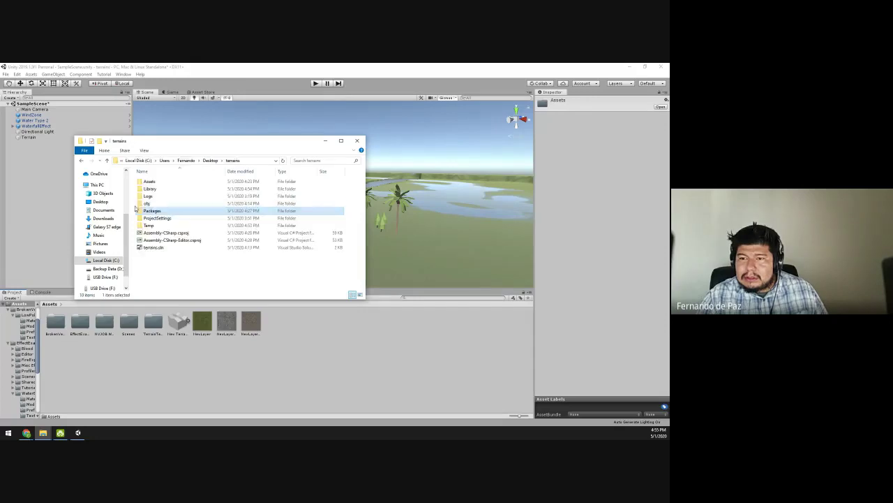
{"action": "double_click", "coordinate": [158, 203]}
{"action": "left_click", "coordinate": [199, 161]}
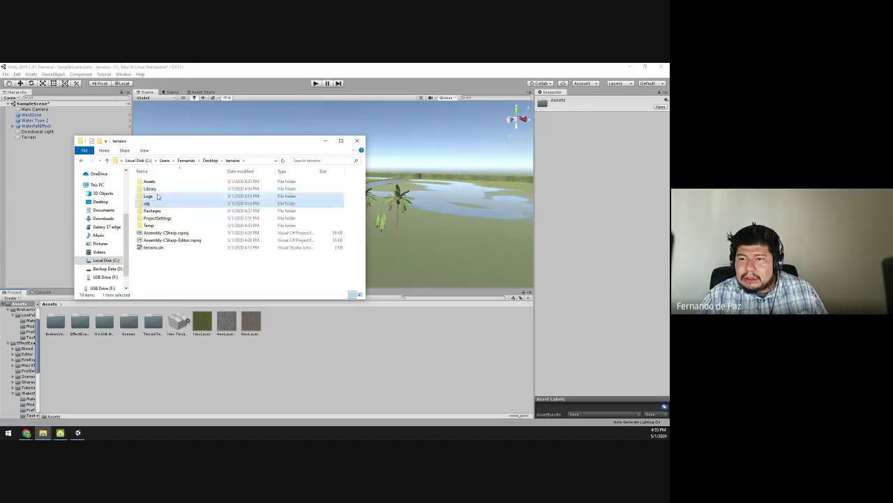
{"action": "double_click", "coordinate": [157, 195]}
{"action": "left_click", "coordinate": [230, 161]}
Check the PackageCache folder inside Library and return to the terrains project folder.
{"action": "double_click", "coordinate": [173, 189]}
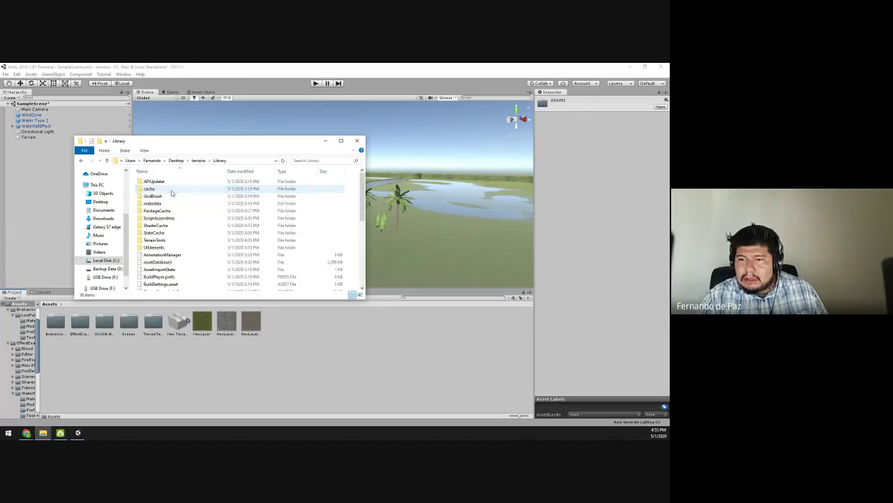
{"action": "double_click", "coordinate": [157, 211]}
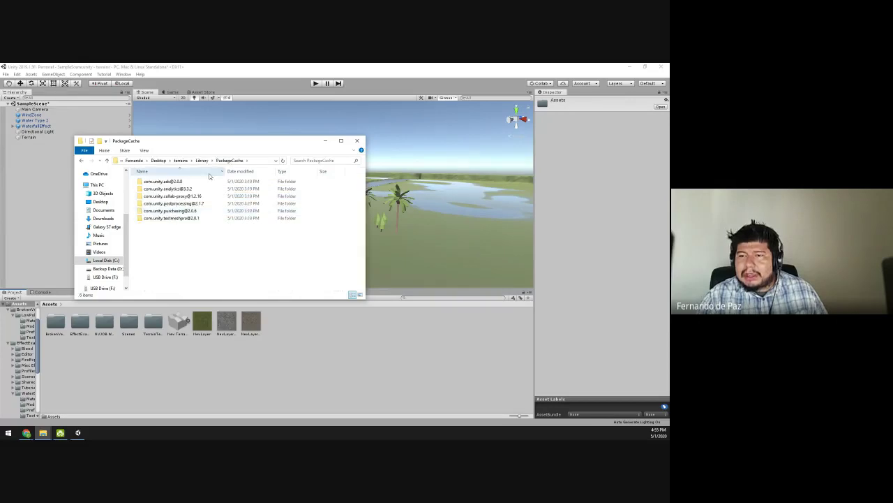
{"action": "left_click", "coordinate": [205, 161]}
{"action": "left_click", "coordinate": [198, 161]}
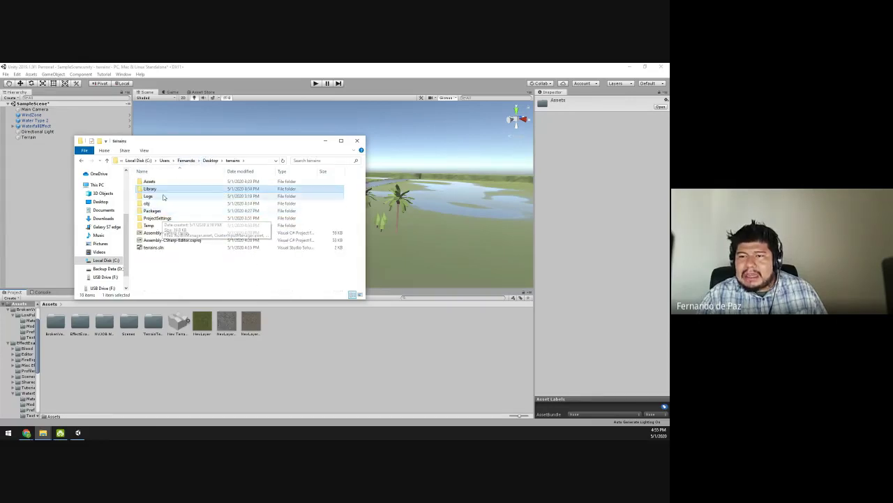
{"action": "mouse_move", "coordinate": [153, 191]}
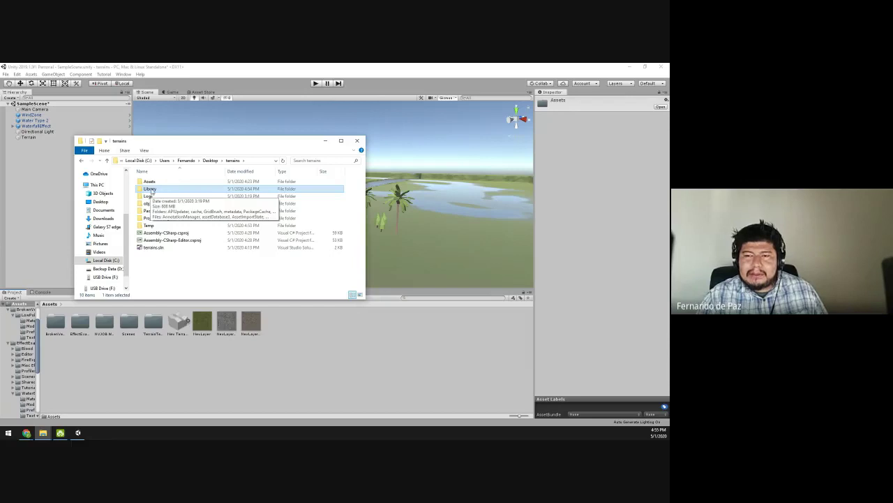
{"action": "double_click", "coordinate": [152, 189]}
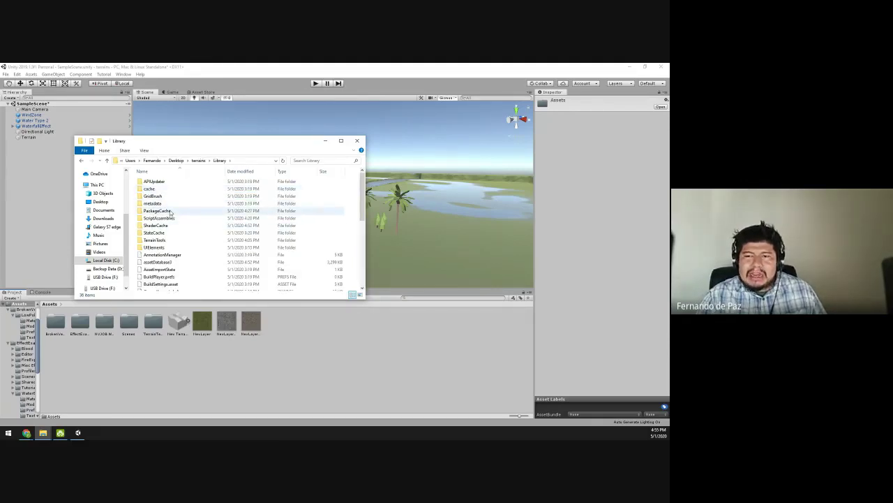
{"action": "double_click", "coordinate": [170, 210]}
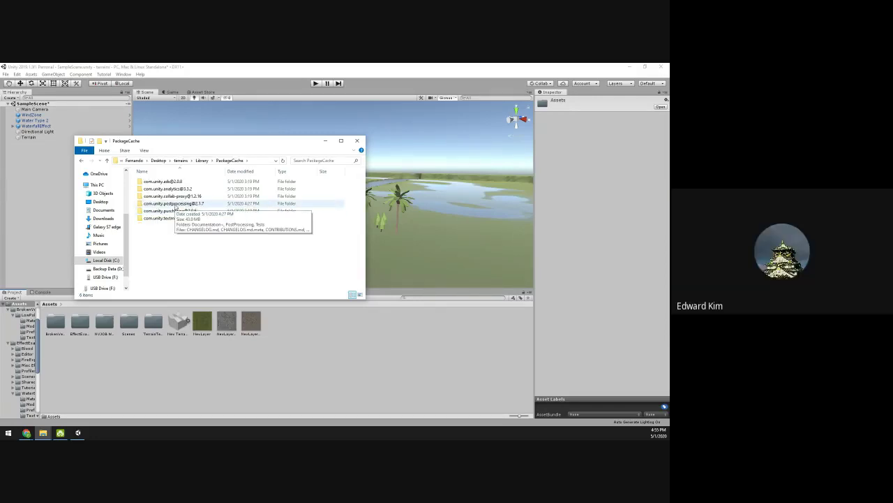
{"action": "right_click", "coordinate": [175, 204]}
{"action": "left_click", "coordinate": [142, 249]}
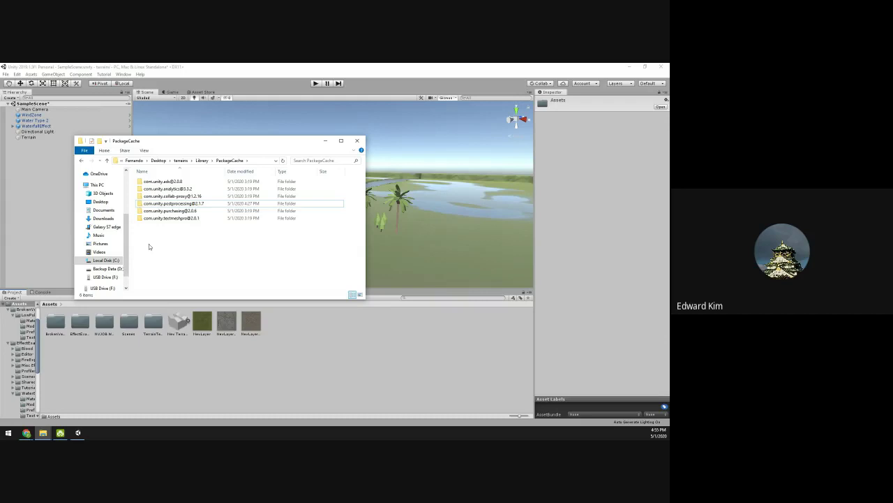
Return to the Unity scene, select the terrain, and erase its existing trees using a brush size of 264.
{"action": "left_click", "coordinate": [249, 88]}
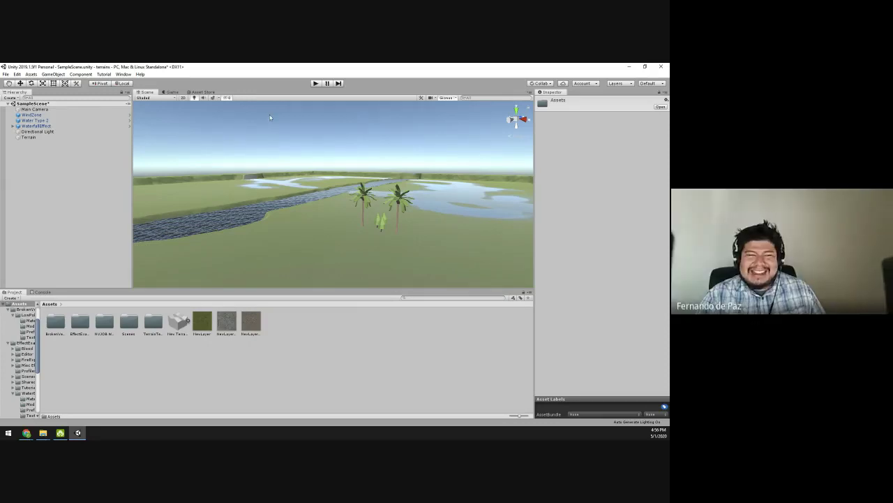
{"action": "right_click", "coordinate": [264, 203]}
{"action": "right_click_drag", "start_coordinate": [265, 203], "coordinate": [259, 226]}
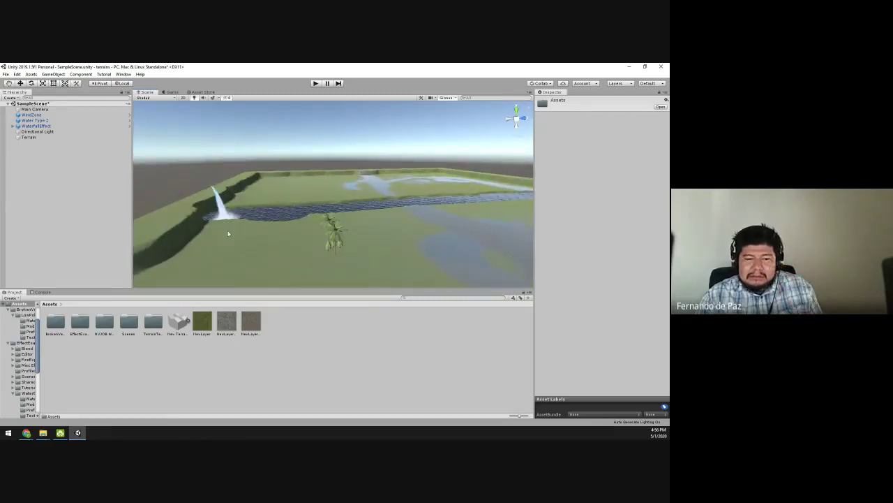
{"action": "mouse_move", "coordinate": [27, 433]}
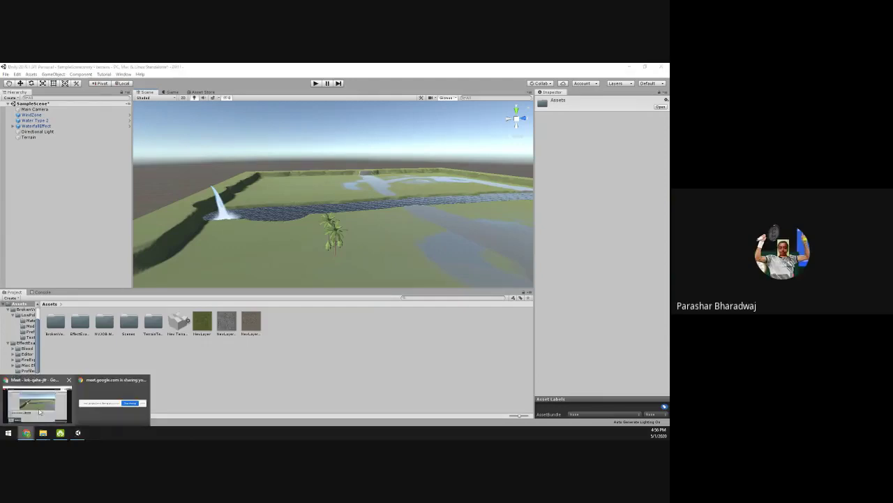
{"action": "mouse_move", "coordinate": [41, 410]}
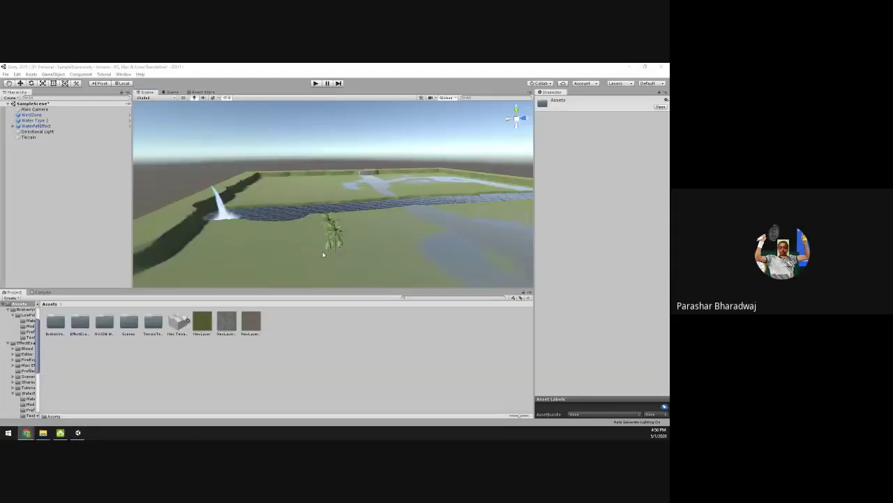
{"action": "scroll", "coordinate": [322, 244], "scroll_direction": "up", "scroll_amount": 5}
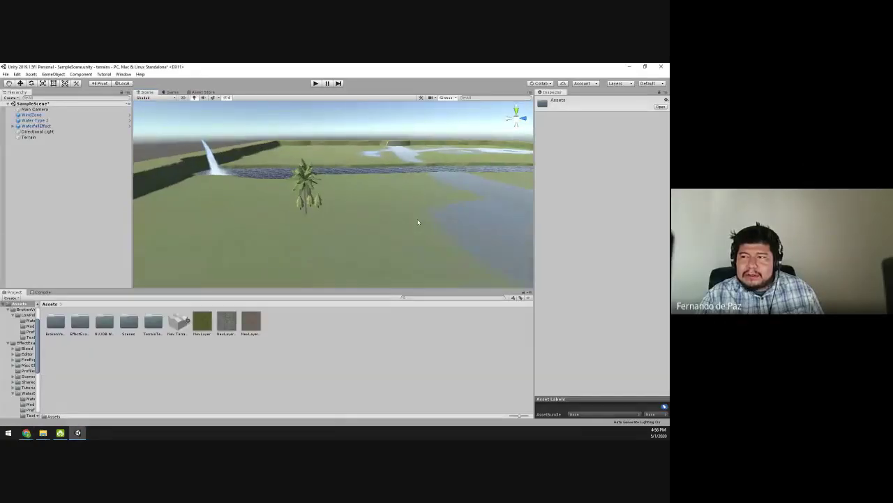
{"action": "left_click", "coordinate": [347, 197]}
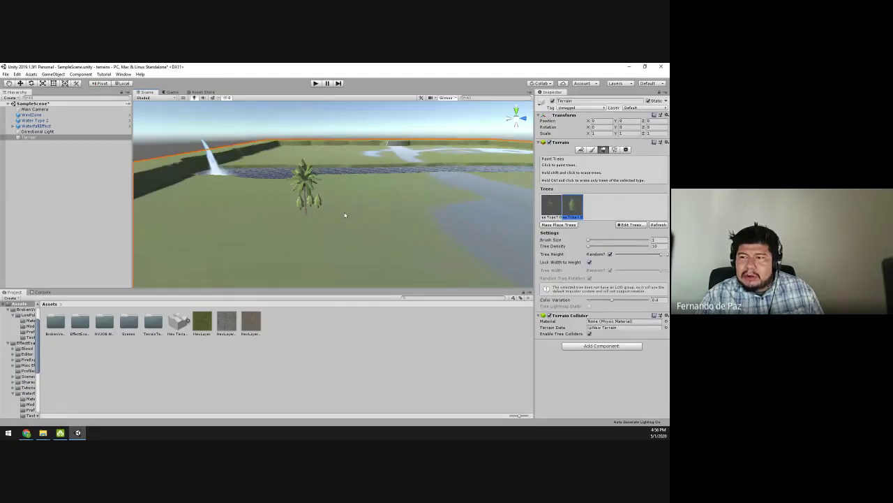
{"action": "left_click", "coordinate": [306, 215]}
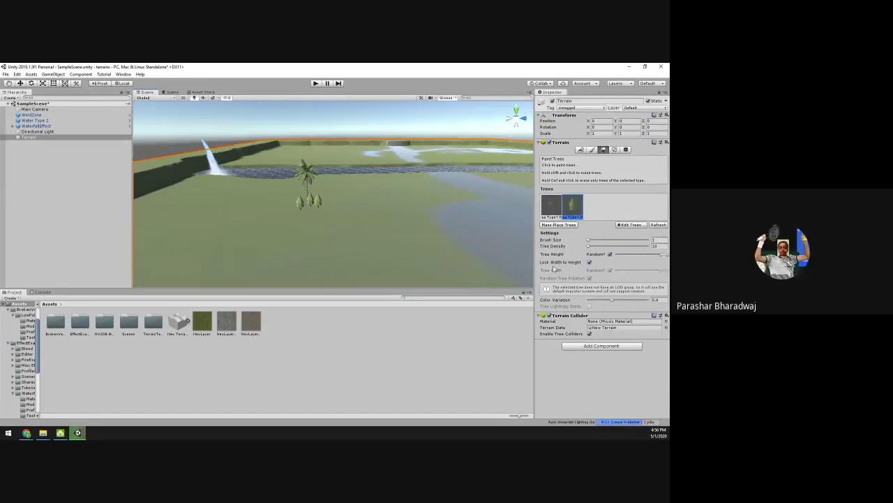
{"action": "left_click_drag", "start_coordinate": [600, 242], "coordinate": [604, 240]}
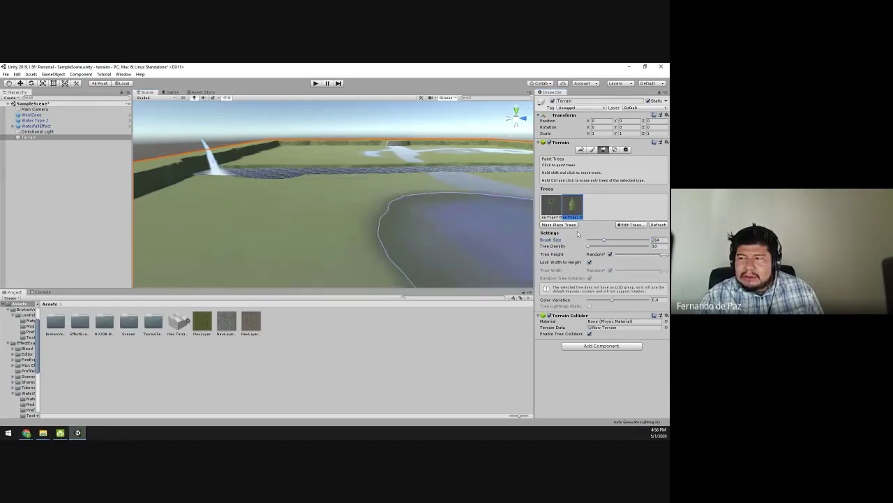
Set the tree brush size to 36 and paint several palm trees on the grass near the river.
{"action": "left_click", "coordinate": [551, 205]}
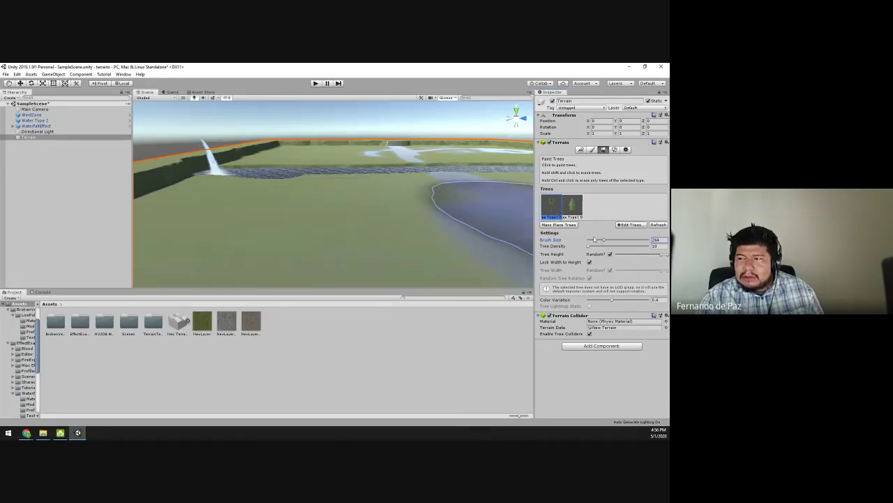
{"action": "left_click_drag", "start_coordinate": [598, 241], "coordinate": [589, 241]}
{"action": "left_click", "coordinate": [285, 215]}
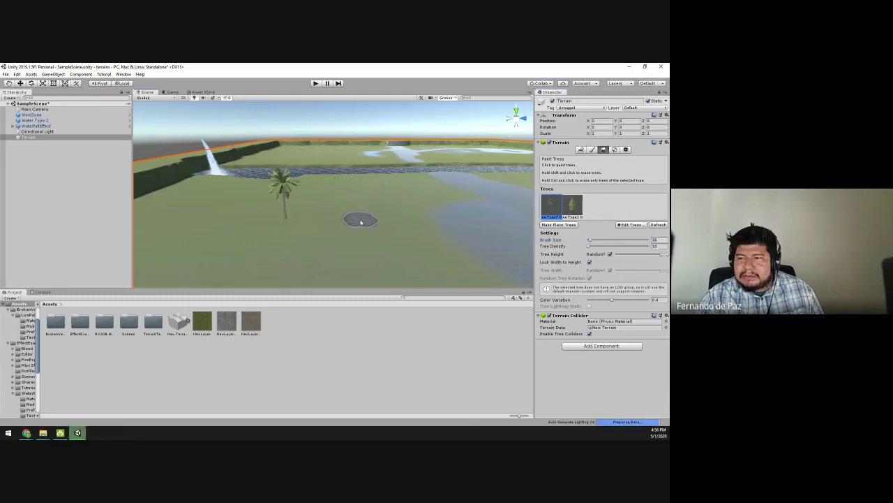
{"action": "left_click", "coordinate": [377, 253]}
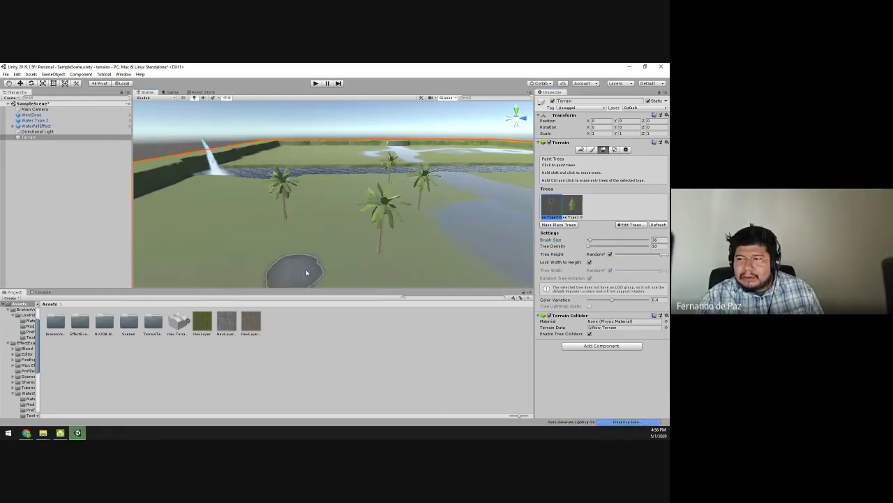
Paint a dense spread of low-poly conifers around the palm trees with the second tree type.
{"action": "left_click", "coordinate": [571, 209]}
{"action": "mouse_move", "coordinate": [394, 216]}
{"action": "left_mouse_down"}
{"action": "mouse_move", "coordinate": [325, 199]}
{"action": "mouse_move", "coordinate": [332, 235]}
{"action": "mouse_move", "coordinate": [305, 252]}
{"action": "mouse_move", "coordinate": [216, 247]}
{"action": "mouse_move", "coordinate": [198, 213]}
{"action": "left_mouse_up"}
{"action": "mouse_move", "coordinate": [391, 220]}
{"action": "left_mouse_down", "text": "alt"}
{"action": "mouse_move", "coordinate": [281, 202]}
{"action": "mouse_move", "coordinate": [321, 191]}
{"action": "mouse_move", "coordinate": [345, 171]}
{"action": "mouse_move", "coordinate": [268, 171]}
{"action": "mouse_move", "coordinate": [236, 196]}
{"action": "mouse_move", "coordinate": [349, 205]}
{"action": "left_mouse_up", "text": "alt"}
{"action": "scroll", "coordinate": [349, 205], "scroll_direction": "up", "scroll_amount": 3}
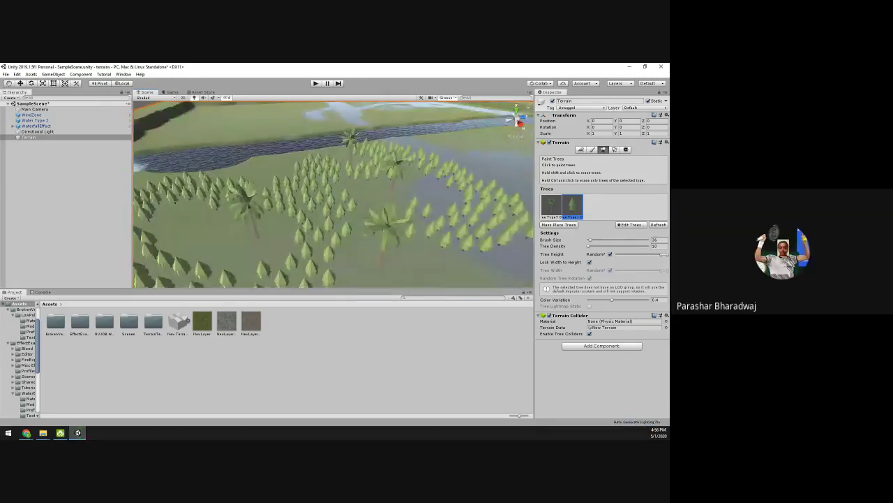
Erase some of the conifers in the foreground between the palms and deselect the terrain.
{"action": "key", "text": "alt+Tab"}
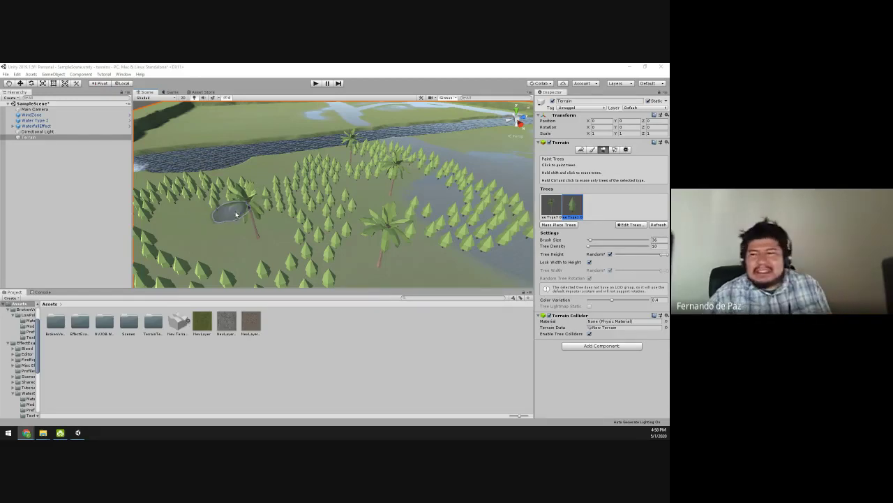
{"action": "mouse_move", "coordinate": [298, 250]}
{"action": "left_mouse_down", "text": "shift"}
{"action": "mouse_move", "coordinate": [336, 268]}
{"action": "mouse_move", "coordinate": [295, 247]}
{"action": "left_mouse_up", "text": "shift"}
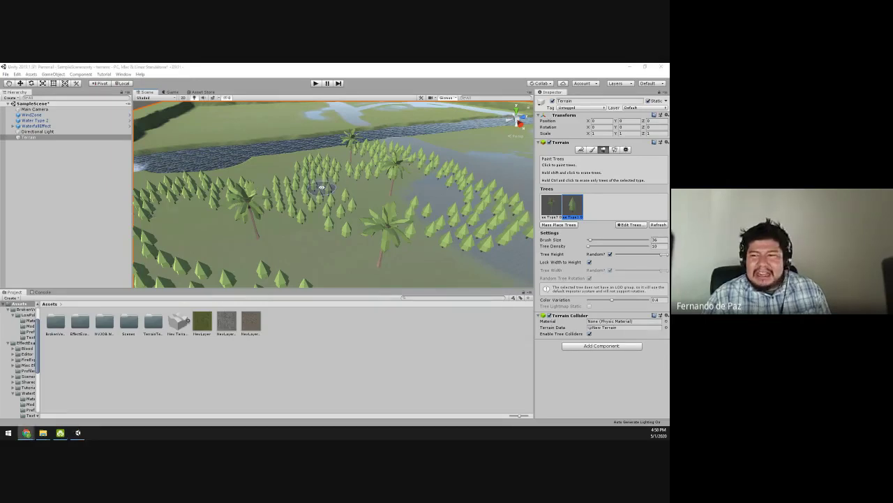
{"action": "right_click_drag", "start_coordinate": [325, 186], "coordinate": [265, 224]}
{"action": "left_click", "coordinate": [290, 211]}
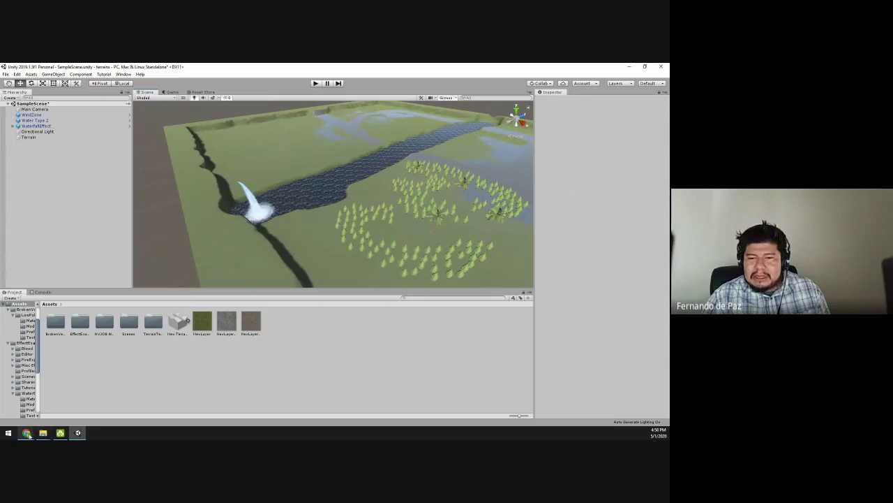
Bring the playerMovement (1) script into the Assets folder and rename it playerMovement.
{"action": "mouse_move", "coordinate": [34, 436]}
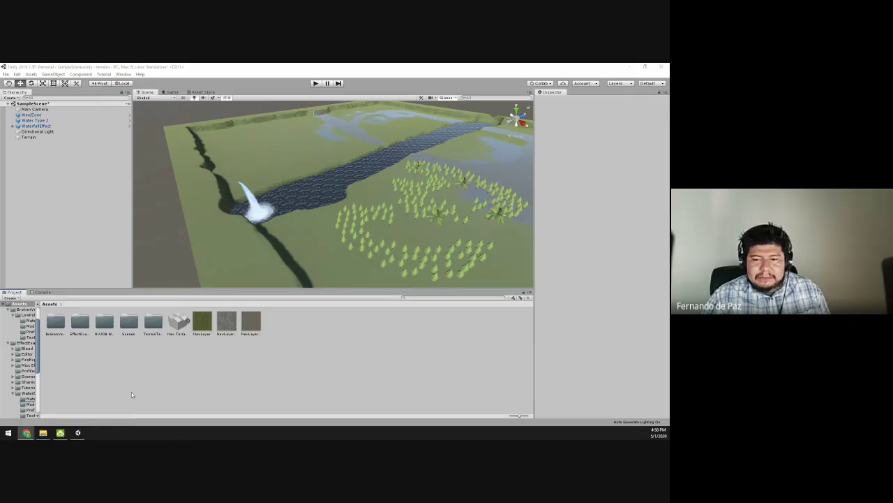
{"action": "left_click", "coordinate": [276, 324]}
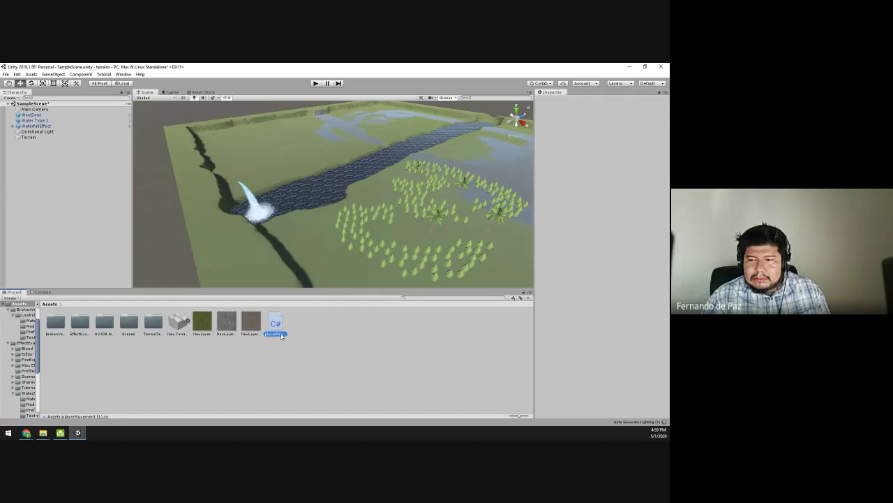
{"action": "left_click", "coordinate": [282, 335]}
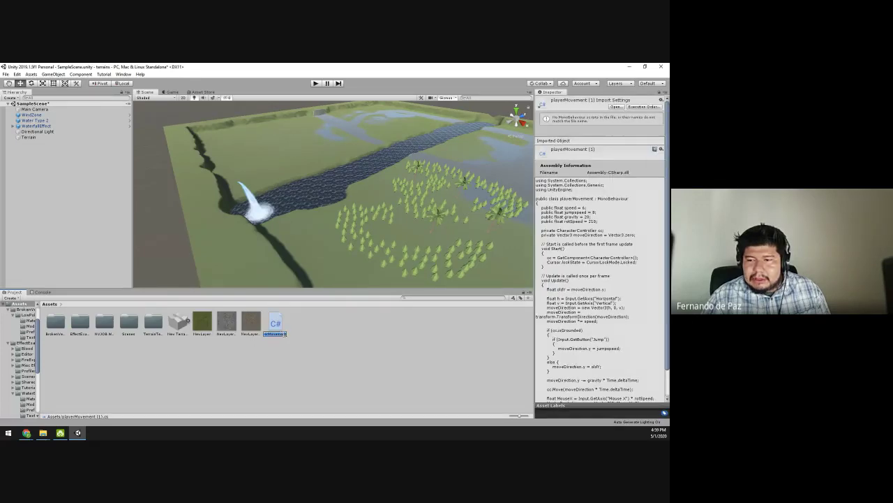
{"action": "key", "text": "End"}
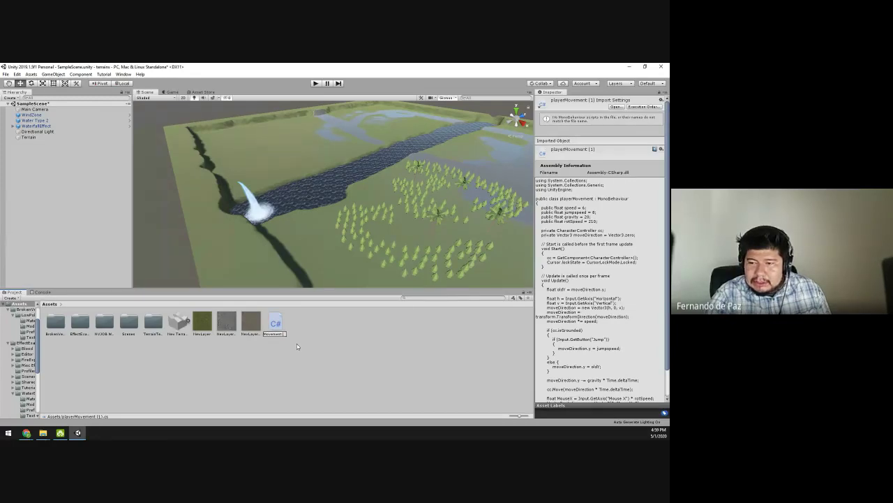
{"action": "key", "text": "BackSpace"}
{"action": "key", "text": "BackSpace"}
{"action": "key", "text": "BackSpace"}
{"action": "key", "text": "BackSpace"}
{"action": "key", "text": "Return"}
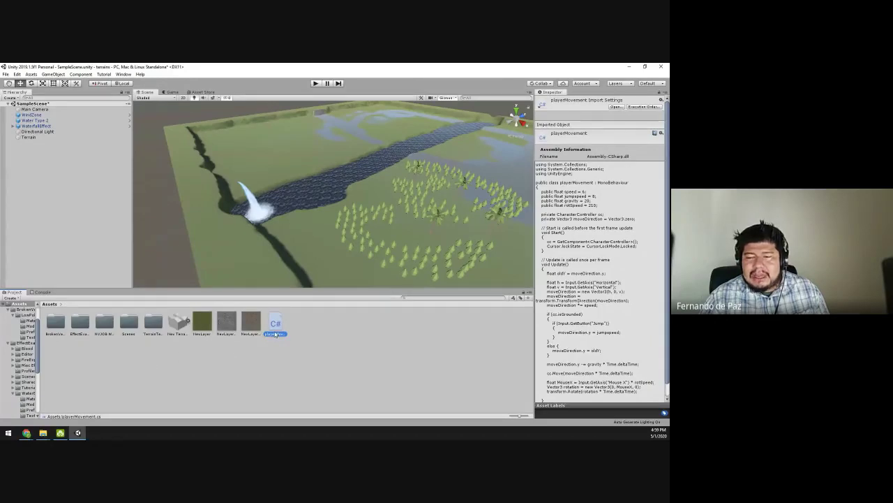
Create a capsule 3D object and move it toward the grass between the waterfall and the conifers.
{"action": "right_click_drag", "start_coordinate": [319, 260], "coordinate": [341, 237], "text": "alt"}
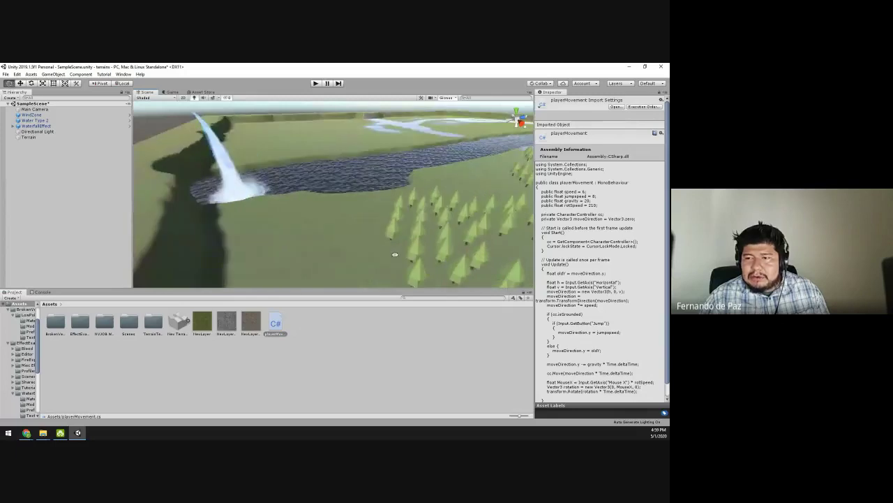
{"action": "left_click", "coordinate": [53, 74]}
{"action": "mouse_move", "coordinate": [77, 98]}
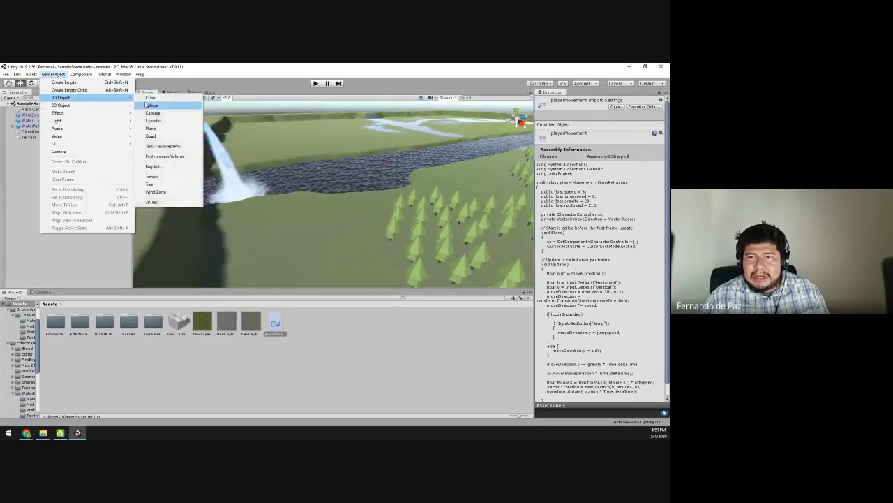
{"action": "left_click", "coordinate": [160, 113]}
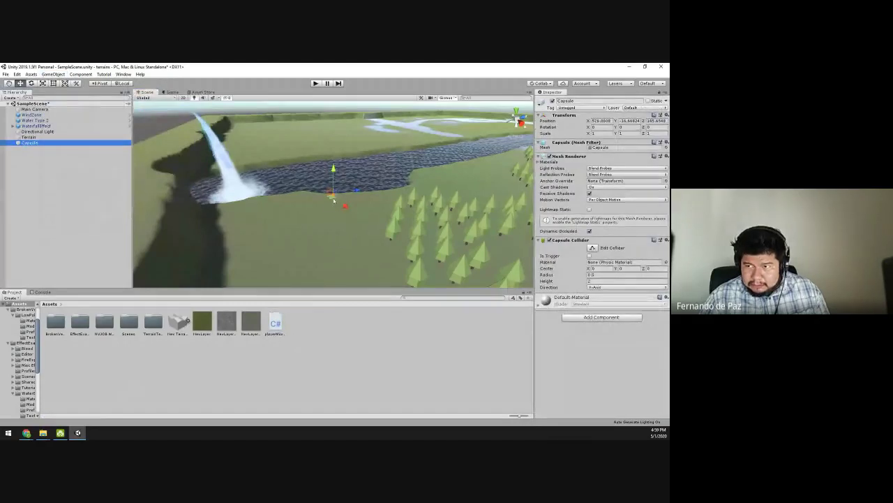
{"action": "left_click_drag", "start_coordinate": [334, 201], "coordinate": [328, 231]}
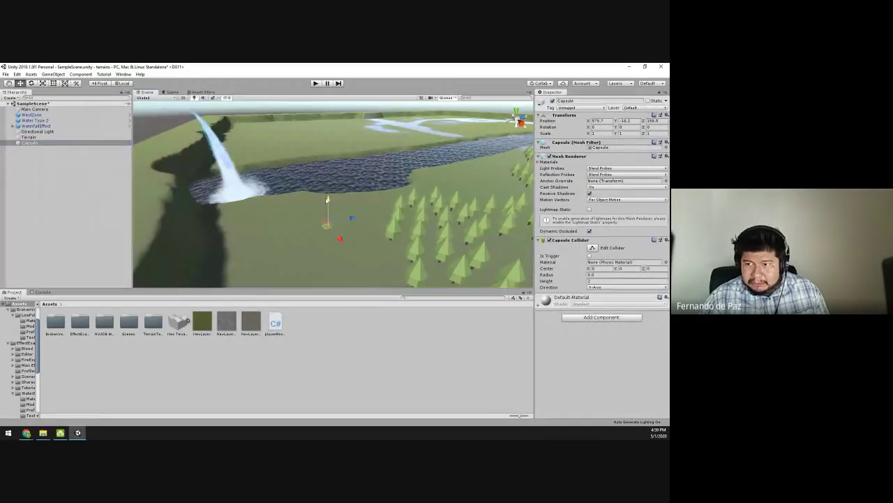
Raise the capsule above the terrain to a Y position of about 31.25, near the conifers.
{"action": "key", "text": "f"}
{"action": "scroll", "coordinate": [449, 215], "scroll_direction": "down", "scroll_amount": 5}
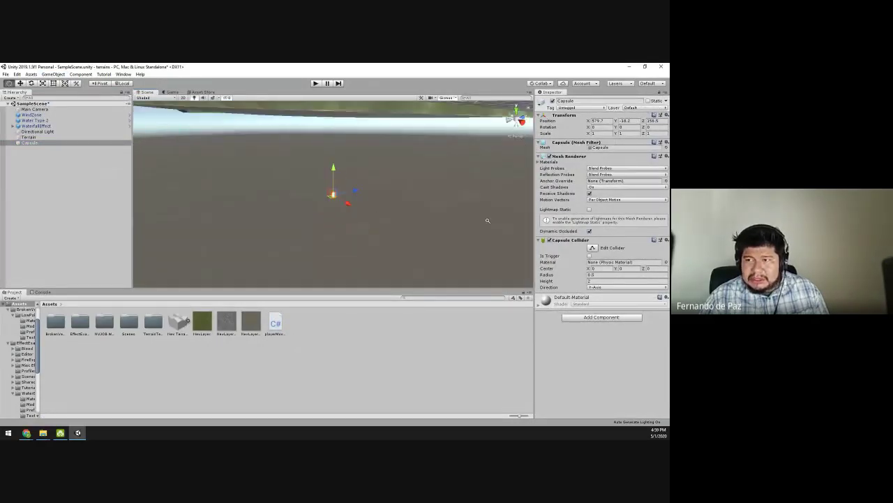
{"action": "scroll", "coordinate": [488, 221], "scroll_direction": "down", "scroll_amount": 5}
{"action": "left_click_drag", "start_coordinate": [339, 170], "coordinate": [319, 208]}
{"action": "key", "text": "f"}
{"action": "scroll", "coordinate": [370, 174], "scroll_direction": "down", "scroll_amount": 5}
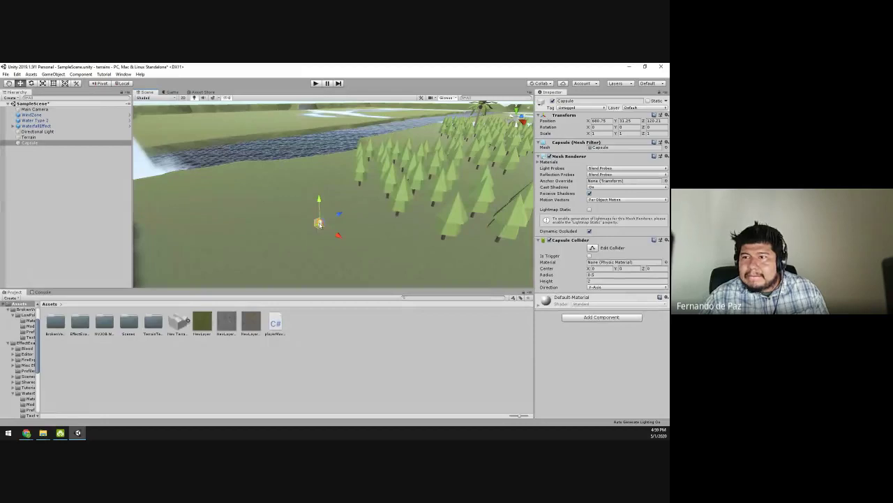
Lower the capsule to a Y position of about 30.94 and attach the playerMovement script to it.
{"action": "key", "text": "f"}
{"action": "left_click_drag", "start_coordinate": [349, 237], "coordinate": [480, 245], "text": "alt"}
{"action": "left_click_drag", "start_coordinate": [276, 326], "coordinate": [605, 327]}
{"action": "left_click", "coordinate": [588, 357]}
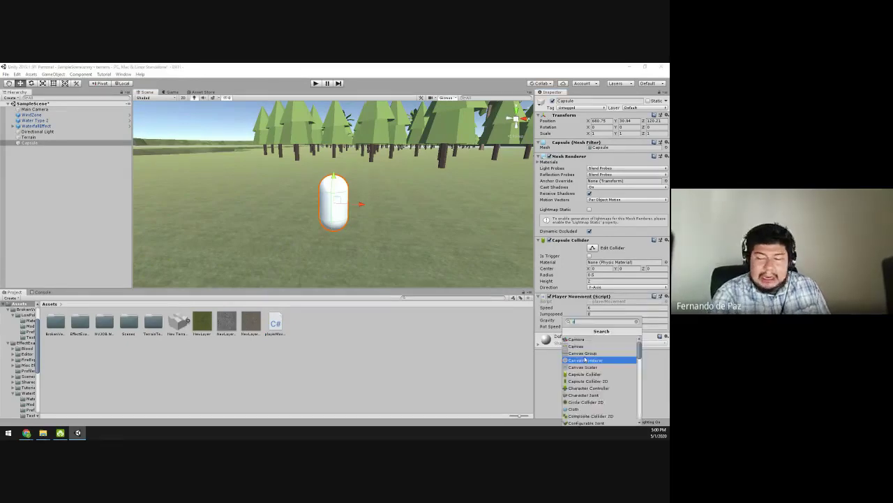
{"action": "type", "text": "char"}
{"action": "key", "text": "Escape"}
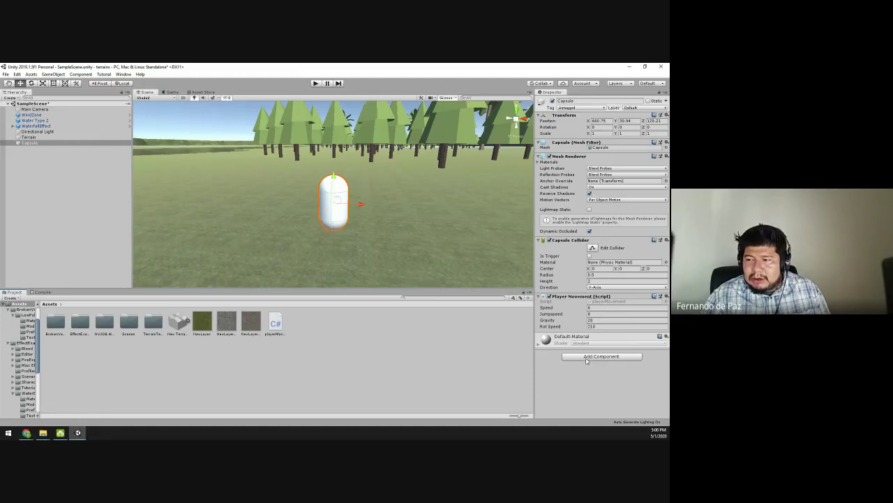
{"action": "left_click", "coordinate": [53, 202]}
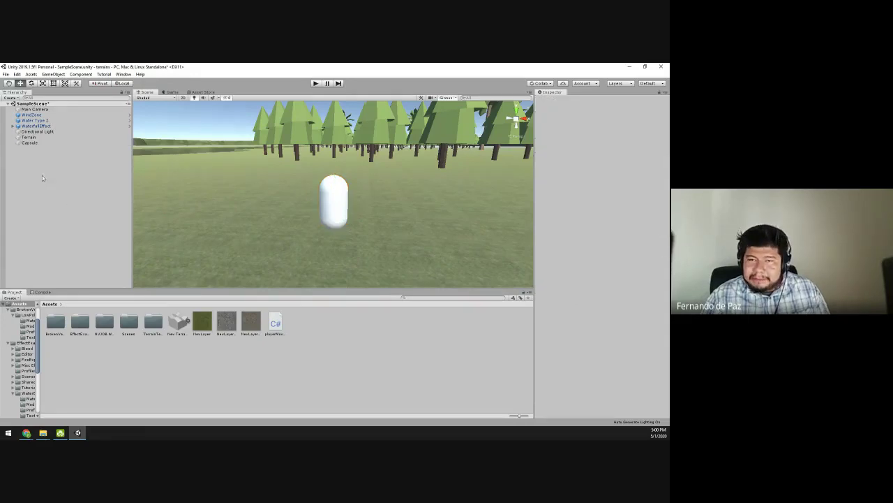
Add a Character Controller component to the capsule.
{"action": "left_click", "coordinate": [34, 144]}
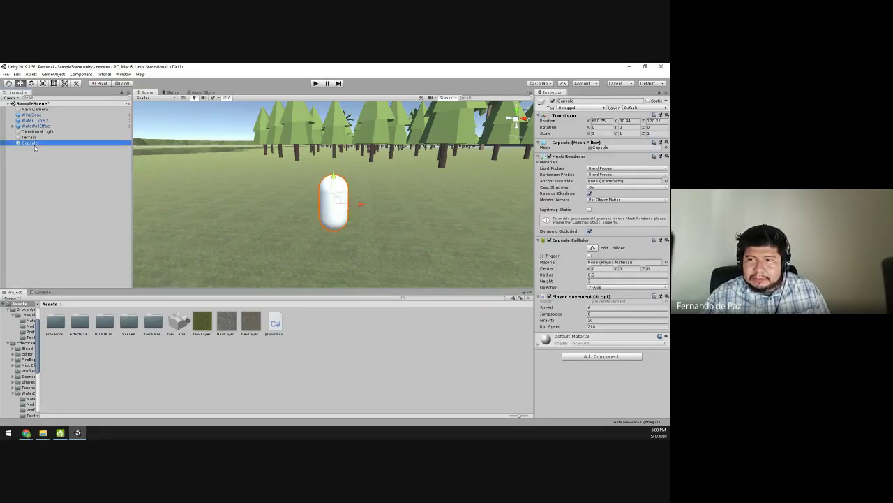
{"action": "left_click", "coordinate": [602, 356]}
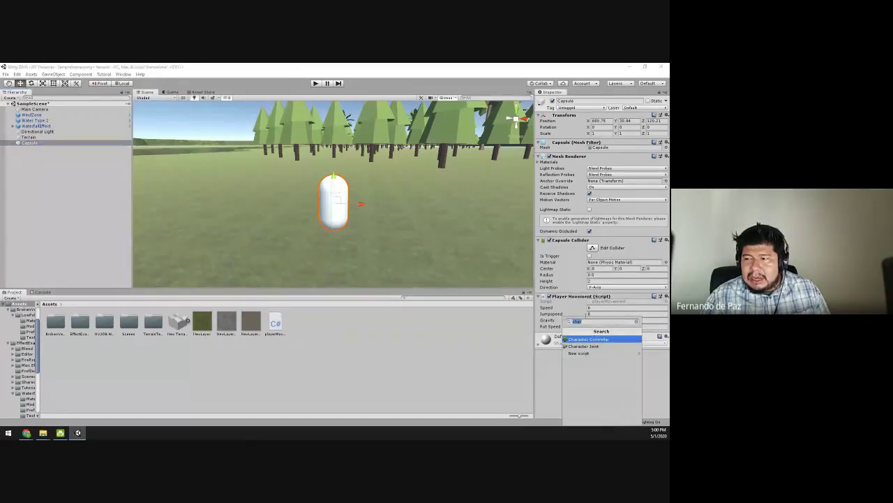
{"action": "type", "text": "player"}
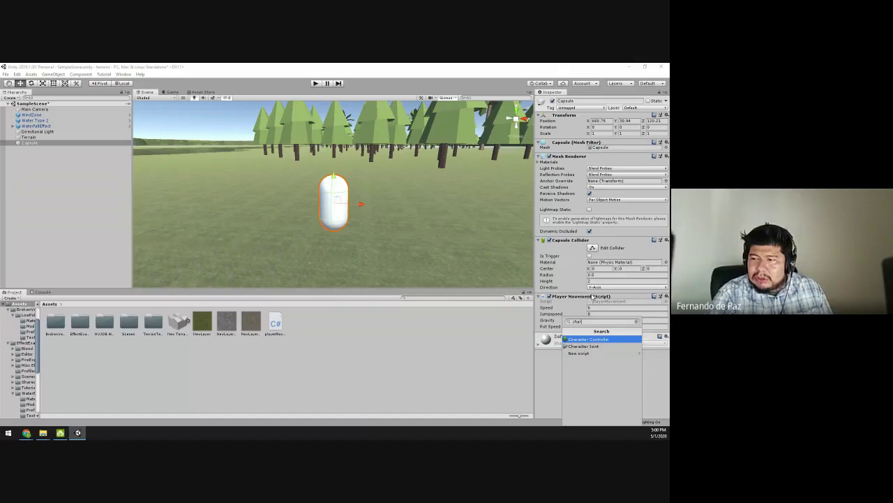
{"action": "key", "text": "Return"}
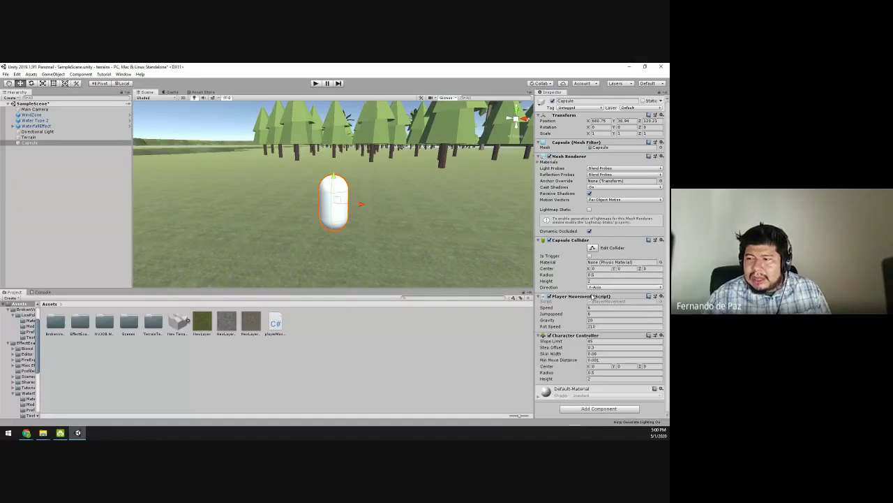
Add a Rigidbody component to the capsule and display its settings.
{"action": "left_click", "coordinate": [598, 409]}
{"action": "type", "text": "rig"}
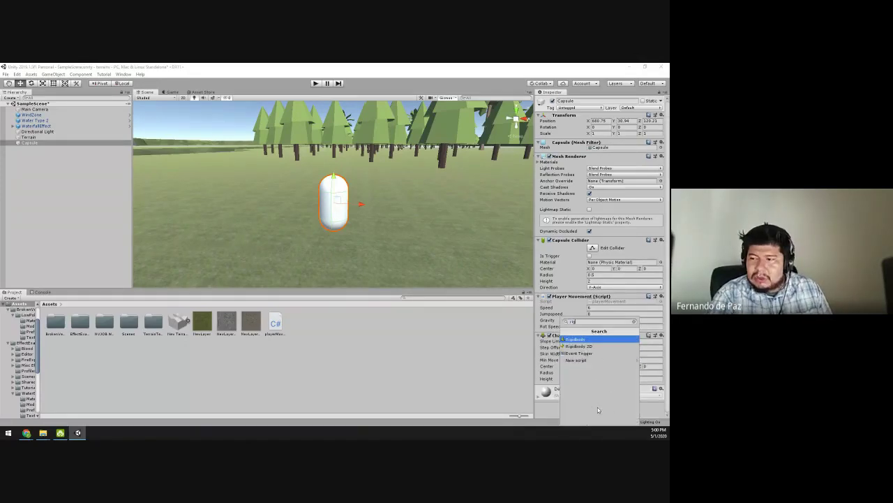
{"action": "key", "text": "Return"}
{"action": "scroll", "coordinate": [626, 366], "scroll_direction": "down", "scroll_amount": 3}
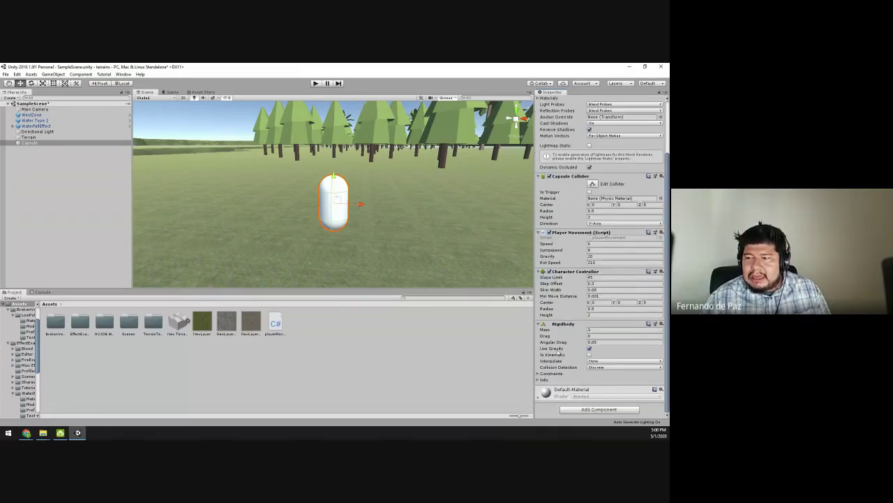
Freeze the capsule's rotation on the X, Y and Z axes in its Rigidbody constraints.
{"action": "left_click", "coordinate": [542, 374]}
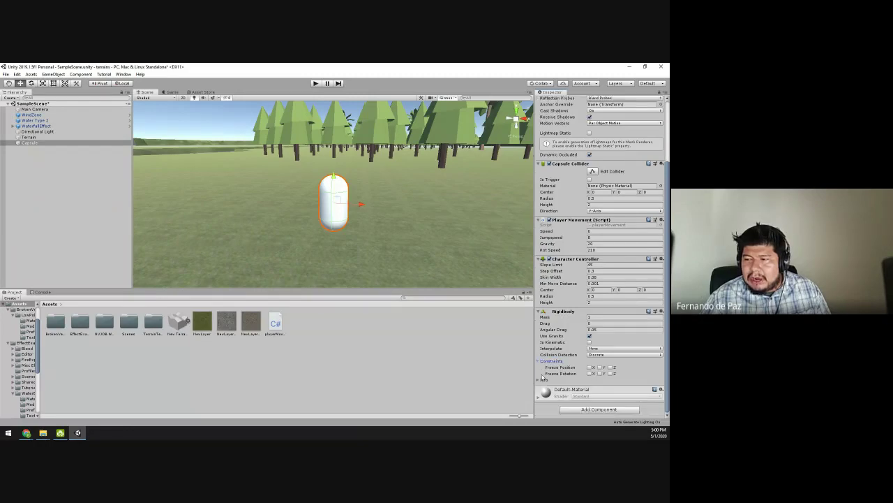
{"action": "left_click", "coordinate": [599, 374]}
{"action": "left_click", "coordinate": [590, 373]}
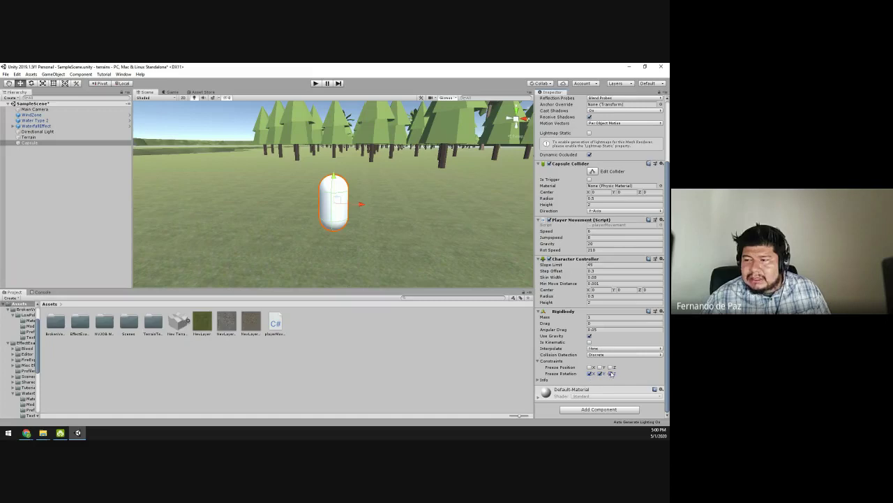
{"action": "left_click_drag", "start_coordinate": [422, 256], "coordinate": [371, 241], "text": "alt"}
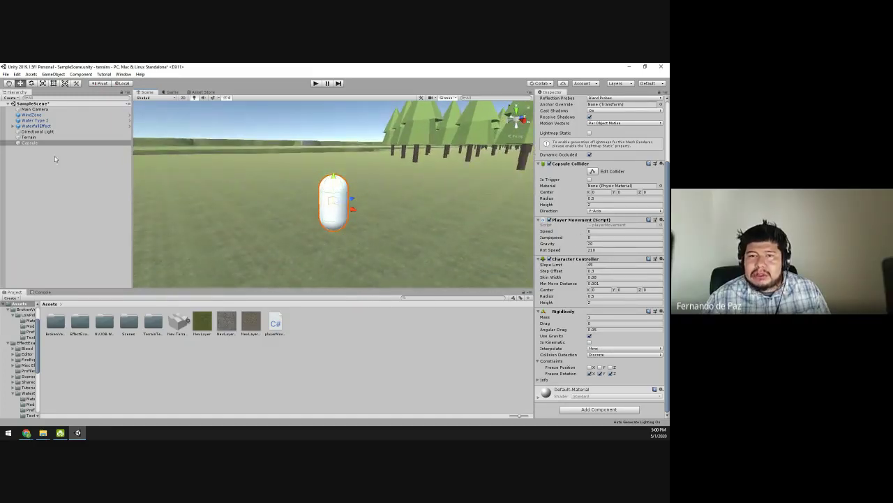
{"action": "left_click", "coordinate": [53, 74]}
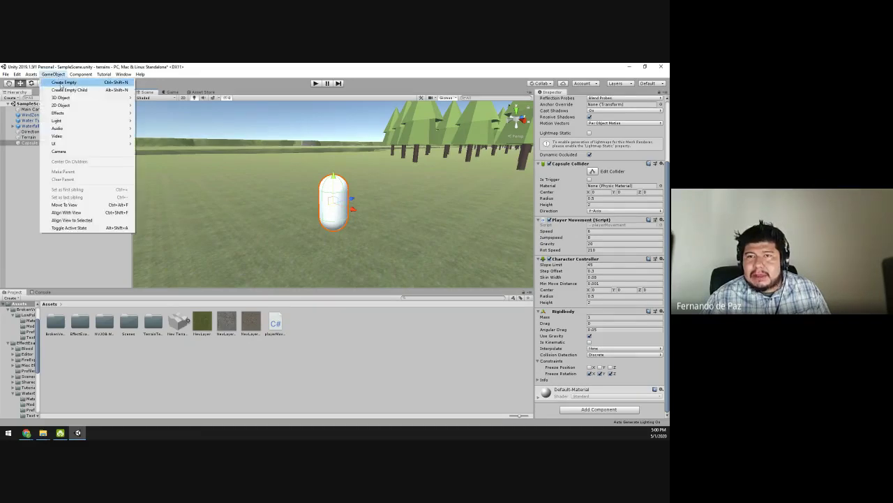
{"action": "mouse_move", "coordinate": [85, 101]}
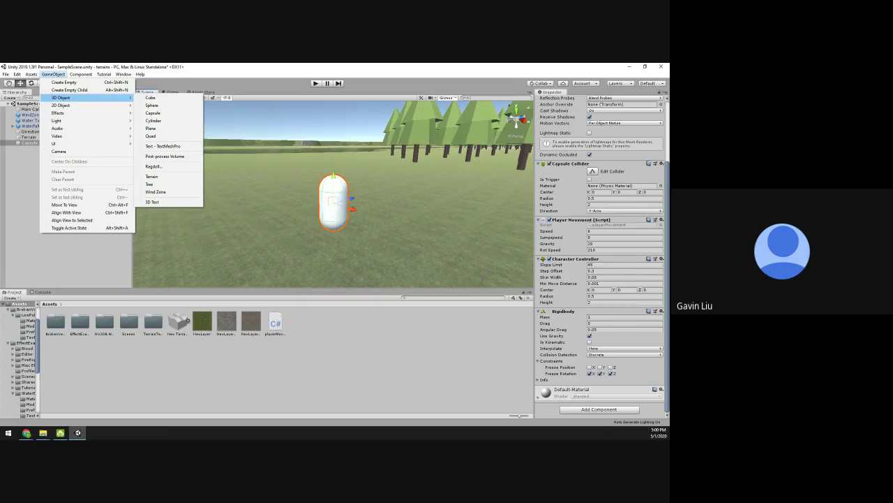
{"action": "key", "text": "Escape"}
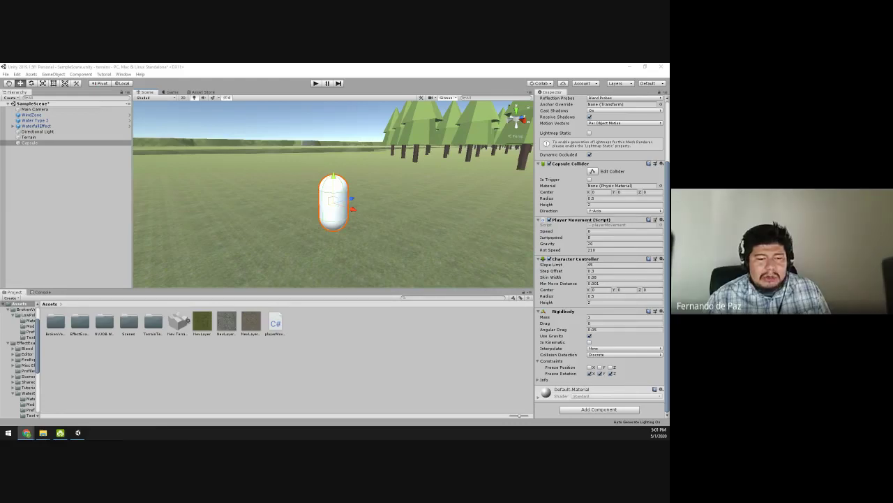
{"action": "left_click", "coordinate": [110, 372]}
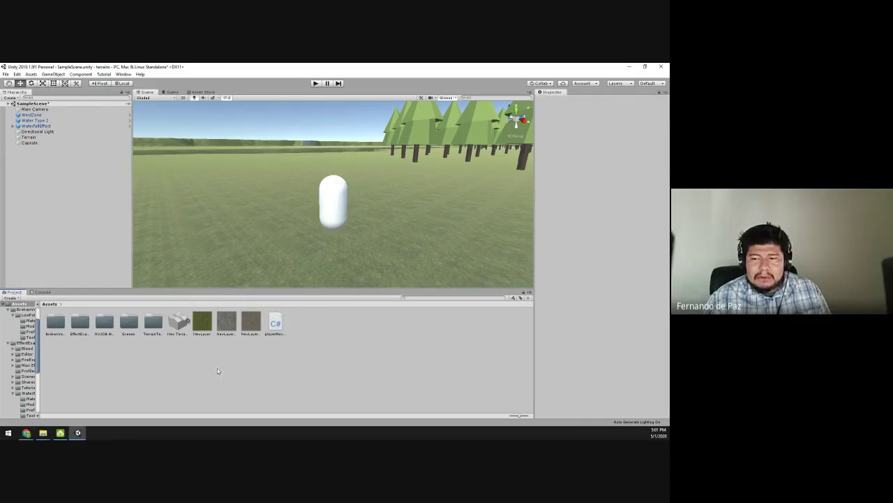
Delete the playerMovement script from the project's Assets folder and confirm the deletion.
{"action": "left_click", "coordinate": [275, 324]}
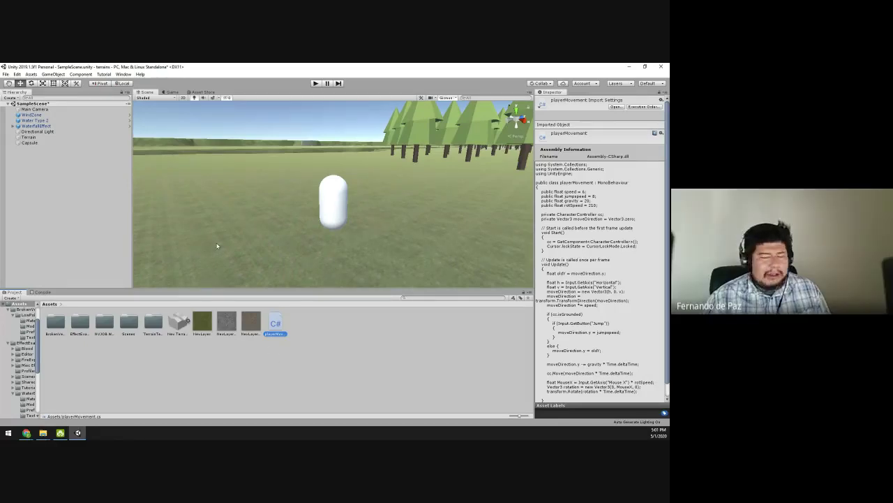
{"action": "left_click_drag", "start_coordinate": [261, 238], "coordinate": [214, 199], "text": "alt"}
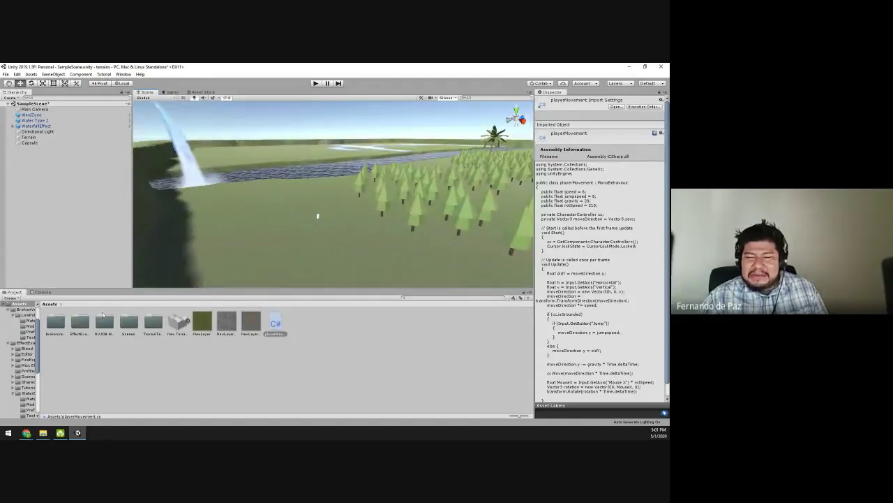
{"action": "right_click", "coordinate": [276, 339]}
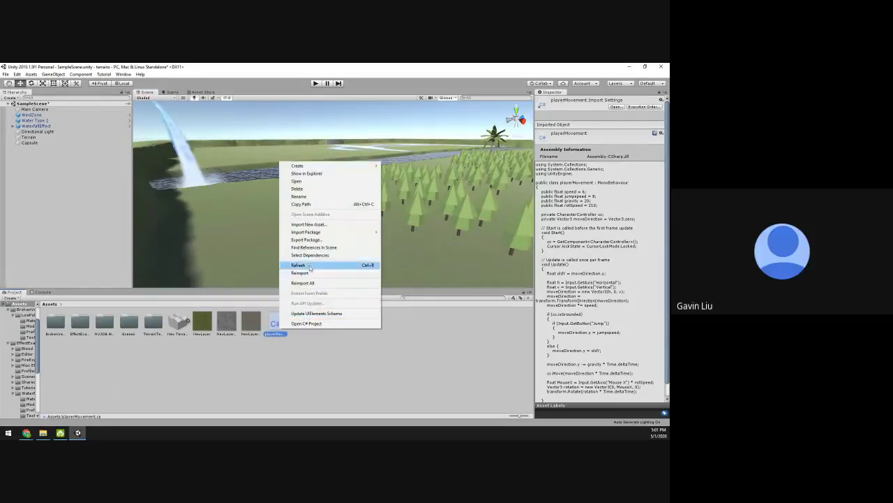
{"action": "left_click", "coordinate": [312, 189]}
{"action": "left_click", "coordinate": [354, 261]}
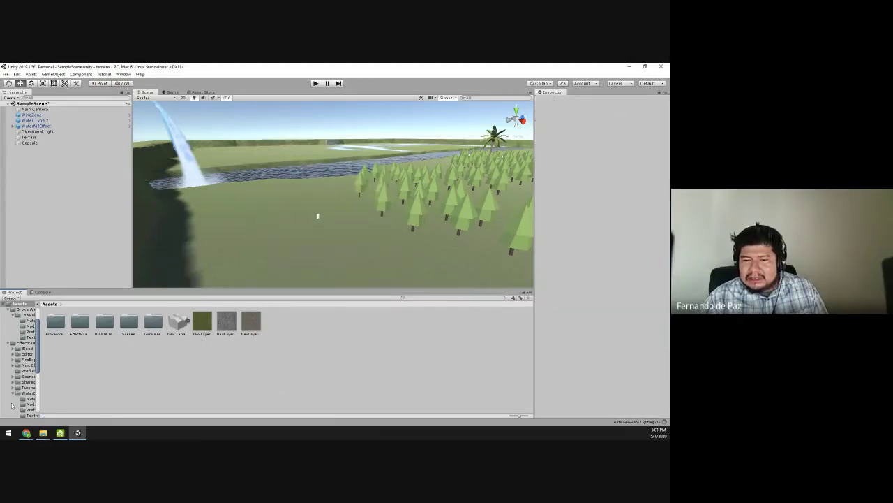
Switch to Google Drive in Chrome, download playerMovement.cs from the 3d platforms folder, and import it into Unity's Assets folder.
{"action": "left_click", "coordinate": [26, 433]}
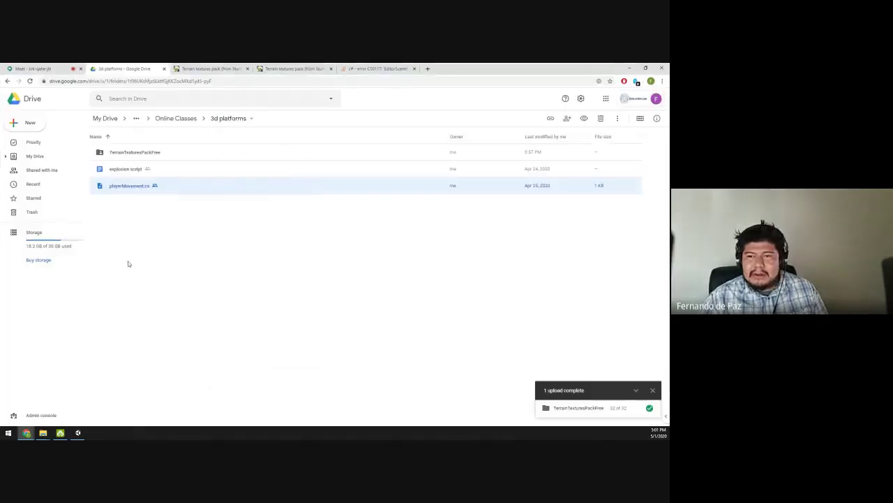
{"action": "right_click", "coordinate": [113, 186]}
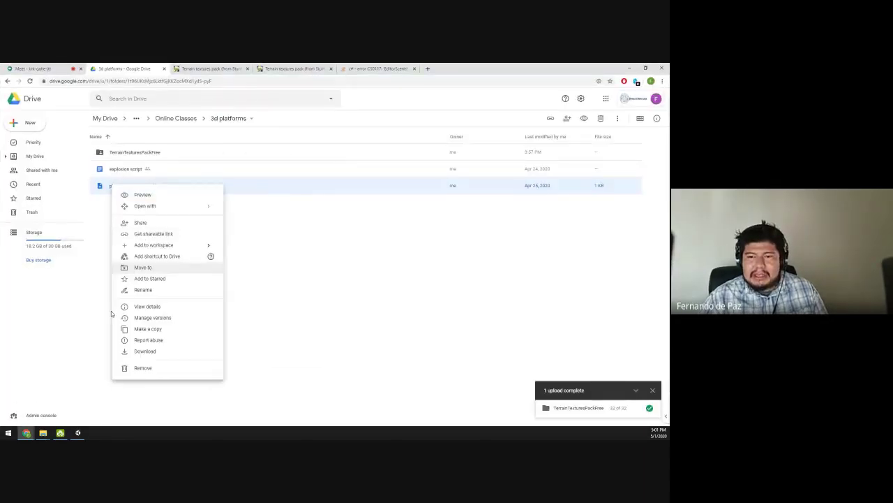
{"action": "left_click", "coordinate": [303, 348]}
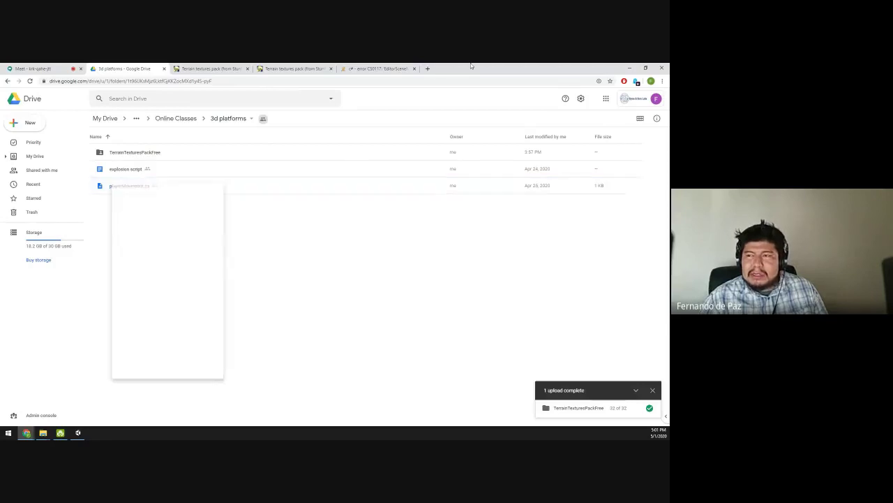
{"action": "right_click", "coordinate": [120, 171]}
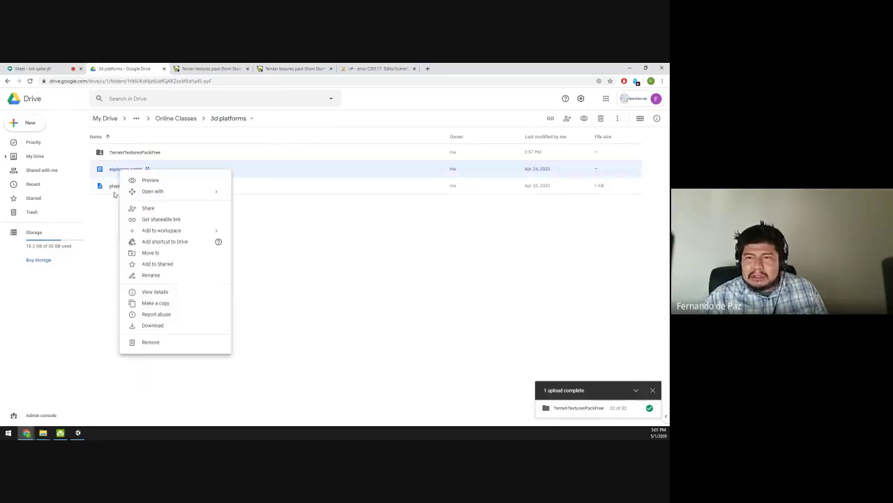
{"action": "left_click", "coordinate": [114, 289]}
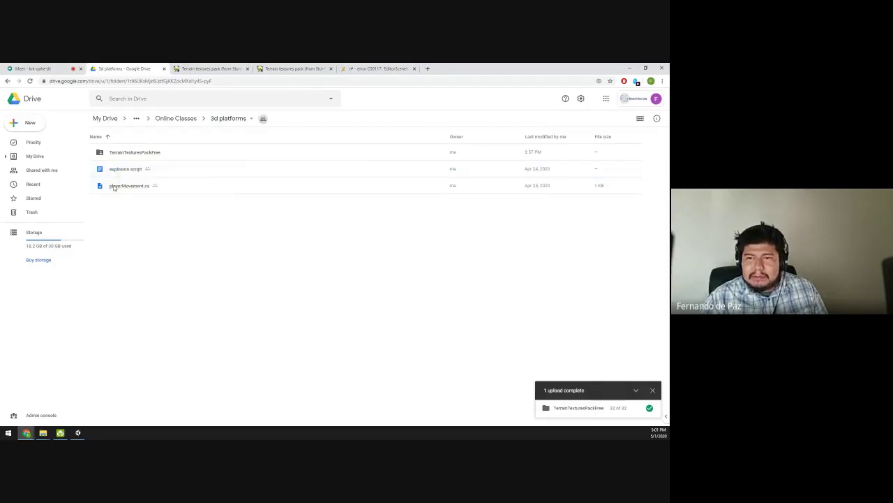
{"action": "right_click", "coordinate": [114, 186]}
{"action": "left_click", "coordinate": [146, 353]}
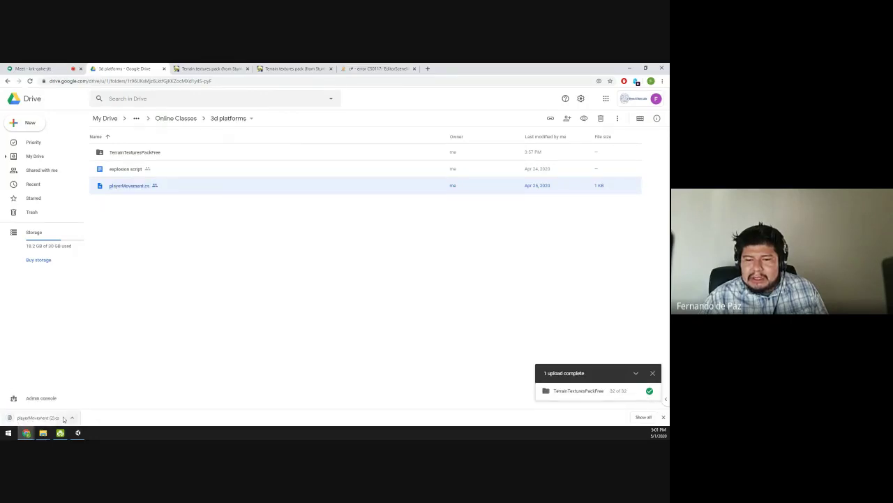
{"action": "left_click_drag", "start_coordinate": [40, 418], "coordinate": [289, 381]}
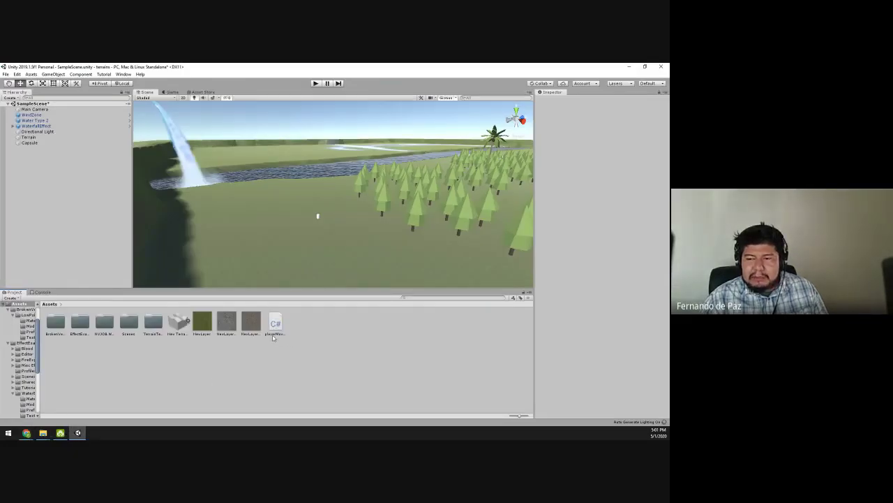
Check the class name in the imported script's code and rename the asset playerMovement to match it.
{"action": "left_click", "coordinate": [278, 325]}
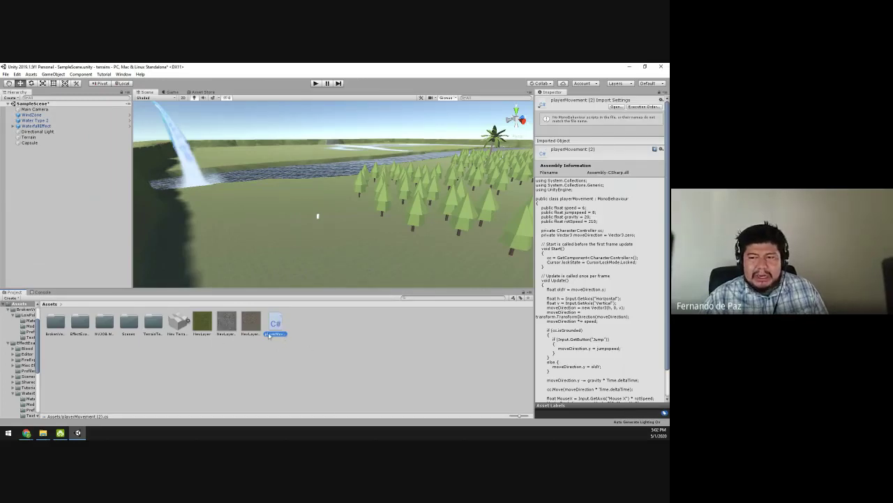
{"action": "double_click", "coordinate": [276, 329]}
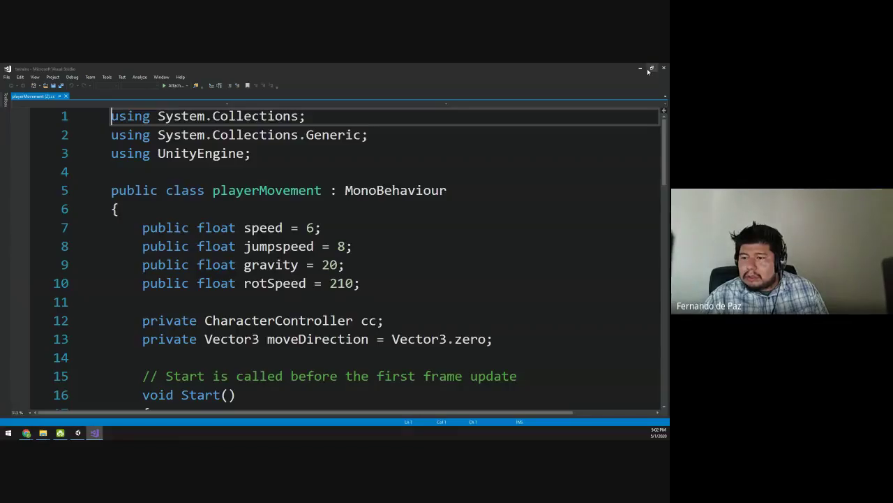
{"action": "left_click", "coordinate": [641, 68]}
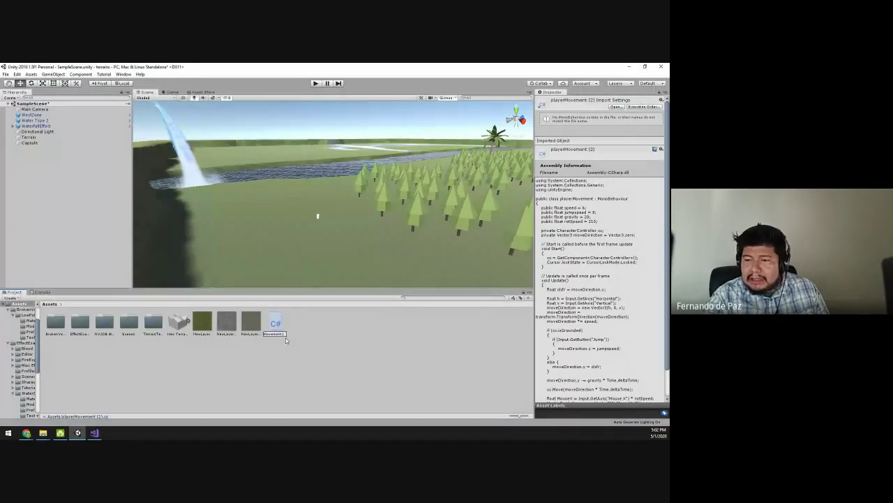
{"action": "key", "text": "Return"}
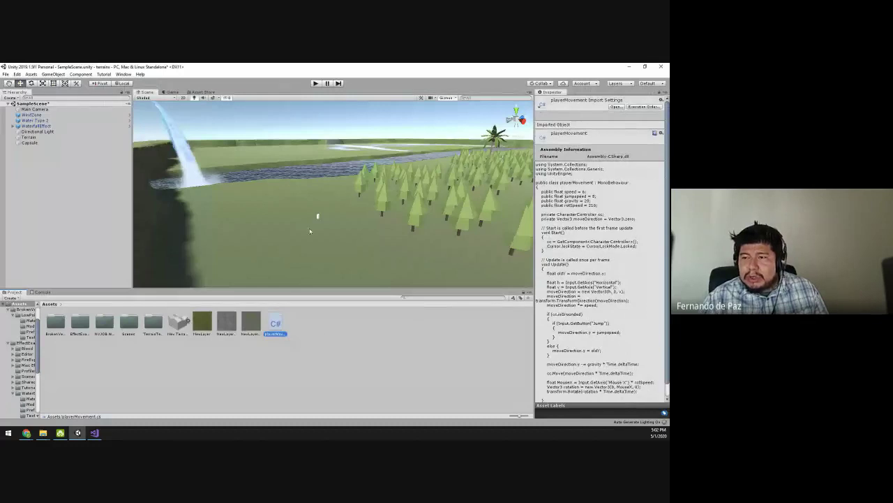
Delete the existing capsule from the scene.
{"action": "right_click", "coordinate": [29, 143]}
{"action": "left_click", "coordinate": [26, 143]}
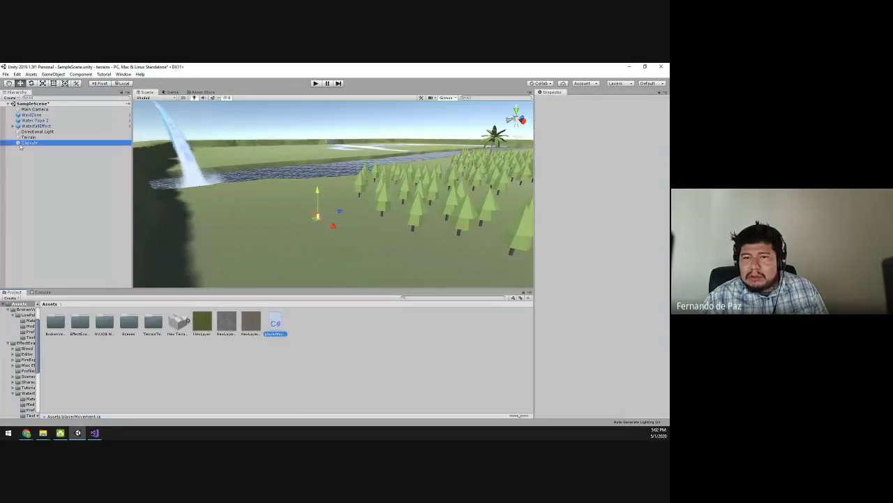
{"action": "right_click", "coordinate": [26, 143]}
{"action": "left_click", "coordinate": [56, 181]}
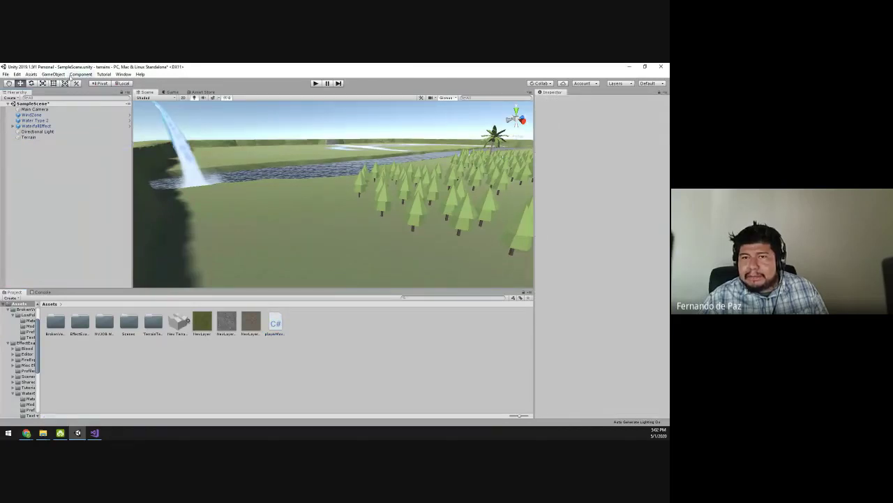
Create a new 3D capsule object in the scene.
{"action": "left_click", "coordinate": [53, 74]}
{"action": "left_click", "coordinate": [19, 152]}
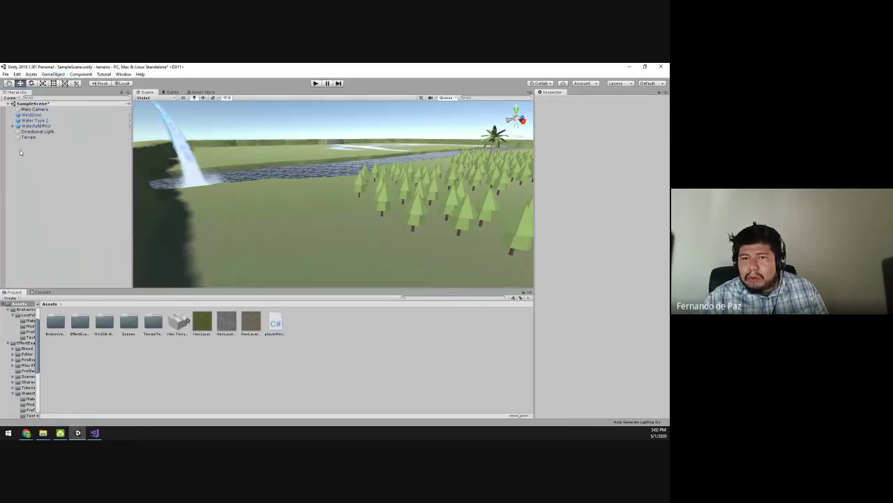
{"action": "right_click", "coordinate": [21, 150]}
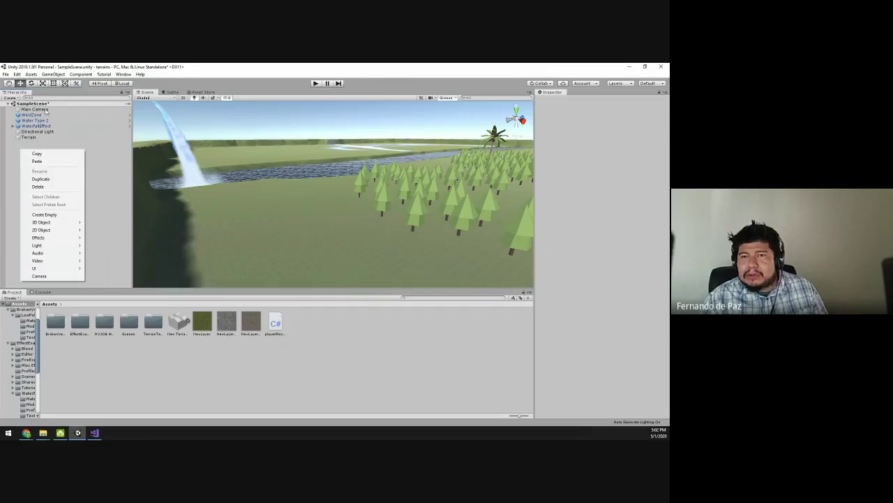
{"action": "mouse_move", "coordinate": [62, 225]}
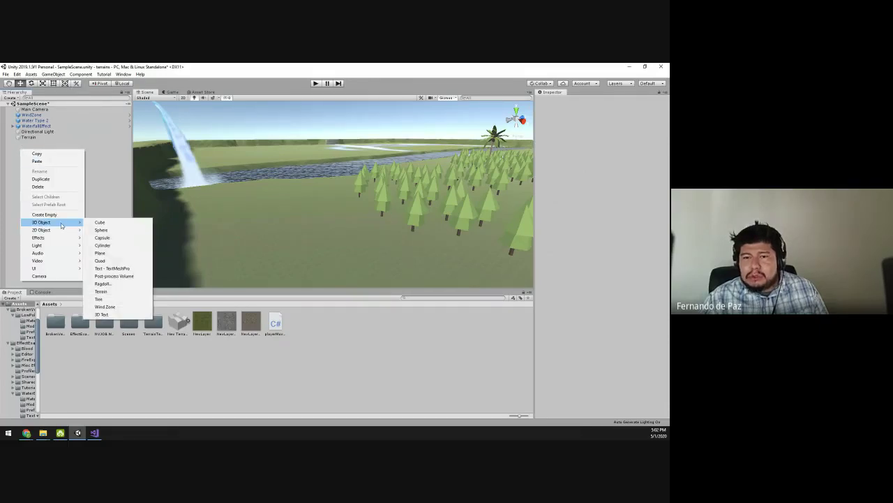
{"action": "left_click", "coordinate": [116, 241]}
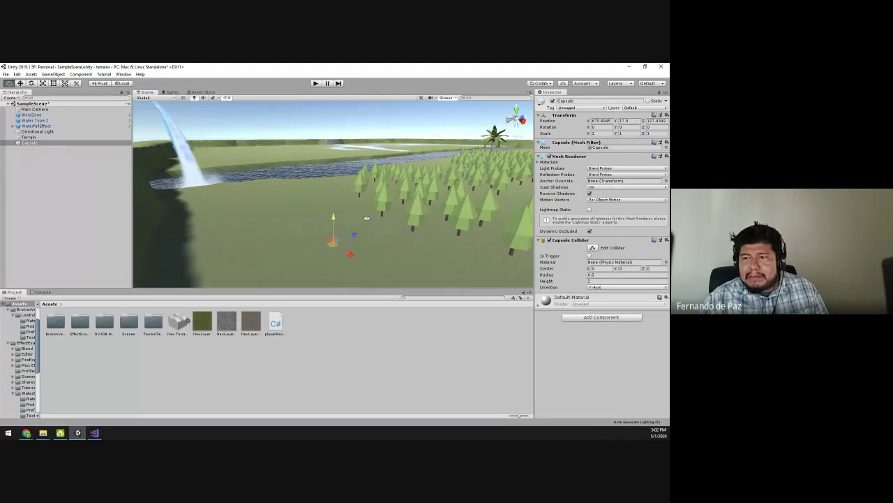
Move the new capsule just above the grass beside the conifers, at about X 706.45 and Y 31.22.
{"action": "left_click_drag", "start_coordinate": [366, 218], "coordinate": [301, 201], "text": "alt"}
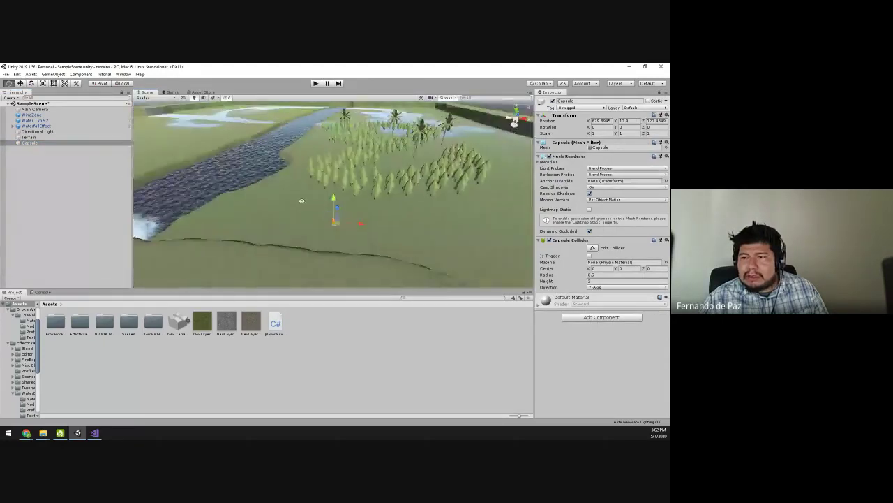
{"action": "left_click_drag", "start_coordinate": [210, 216], "coordinate": [268, 215], "text": "alt"}
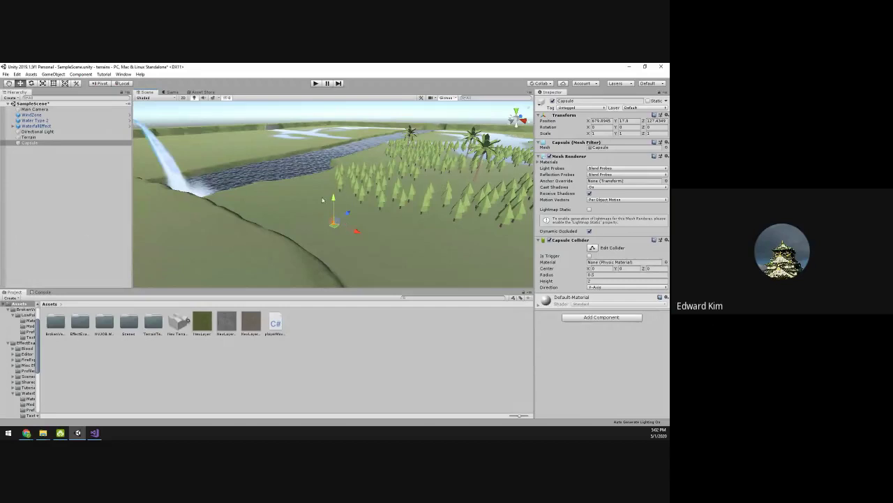
{"action": "left_click_drag", "start_coordinate": [333, 201], "coordinate": [361, 201]}
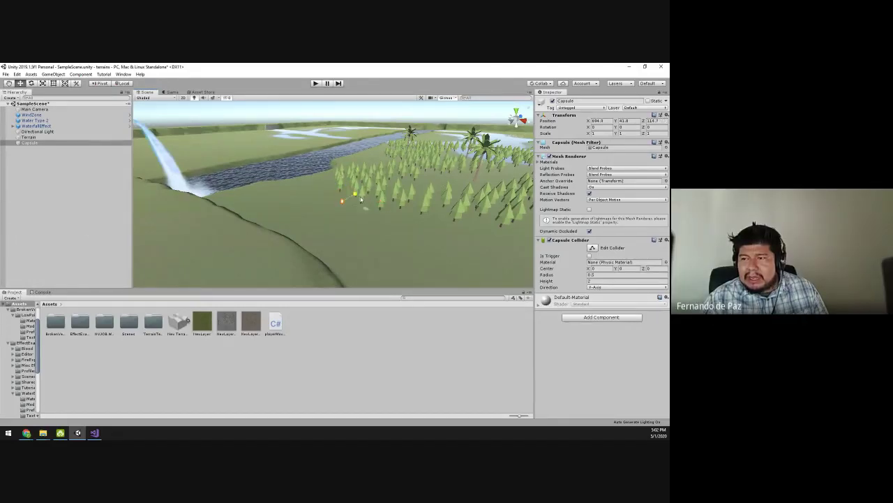
{"action": "right_click_drag", "start_coordinate": [360, 200], "coordinate": [299, 192]}
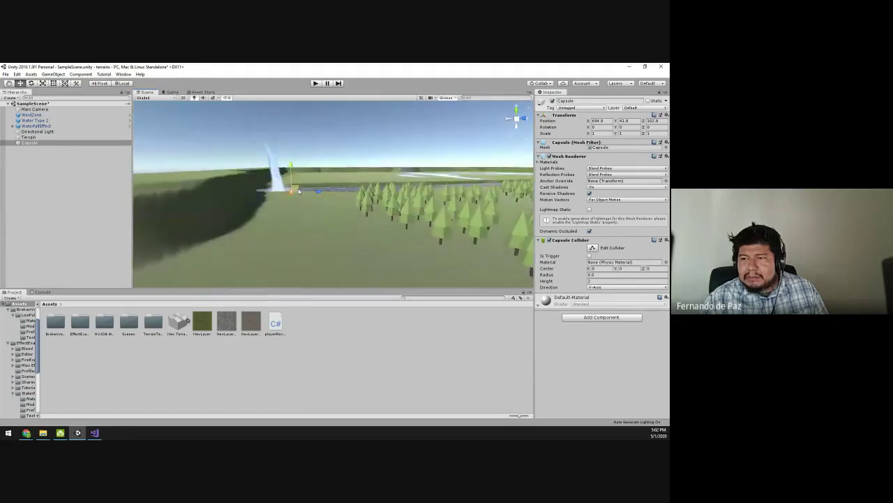
{"action": "left_click_drag", "start_coordinate": [299, 191], "coordinate": [328, 206]}
{"action": "right_click_drag", "start_coordinate": [328, 206], "coordinate": [513, 262]}
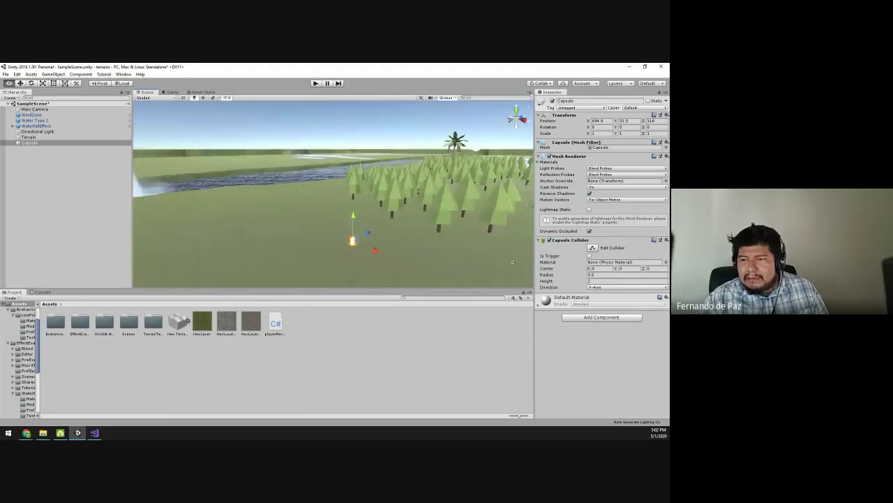
{"action": "scroll", "coordinate": [513, 262], "scroll_direction": "down", "scroll_amount": 3}
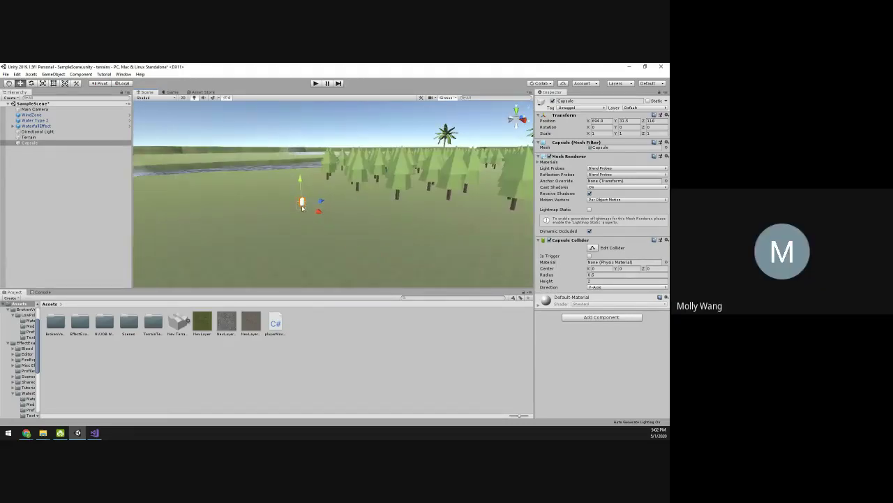
{"action": "left_click_drag", "start_coordinate": [302, 207], "coordinate": [329, 188]}
{"action": "right_click_drag", "start_coordinate": [330, 188], "coordinate": [337, 166]}
{"action": "mouse_move", "coordinate": [337, 165]}
{"action": "left_mouse_down"}
{"action": "mouse_move", "coordinate": [336, 178]}
{"action": "mouse_move", "coordinate": [336, 165]}
{"action": "left_mouse_up"}
{"action": "right_click_drag", "start_coordinate": [308, 187], "coordinate": [360, 247]}
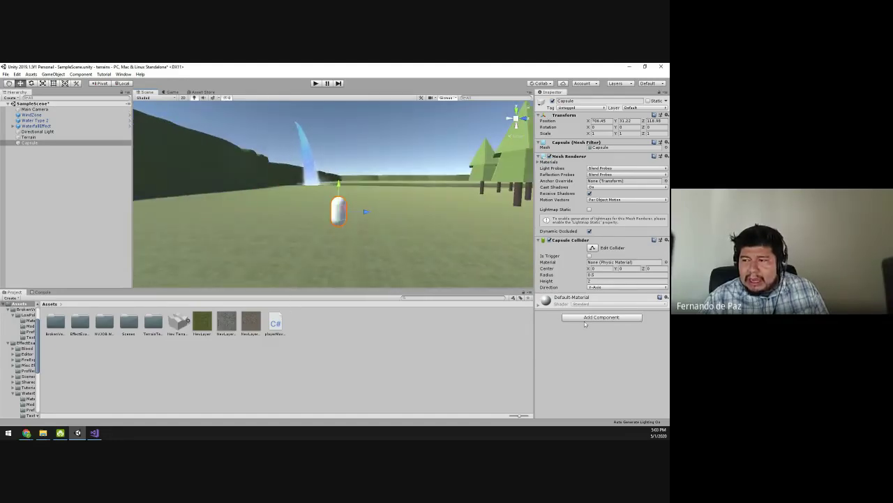
Add the Player Movement script as a component to the capsule.
{"action": "left_click", "coordinate": [585, 317]}
{"action": "type", "text": "rig"}
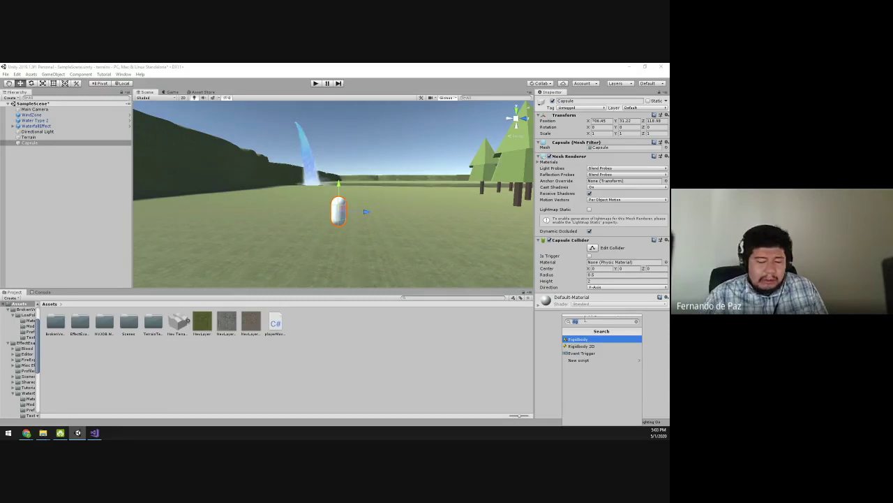
{"action": "type", "text": "play"}
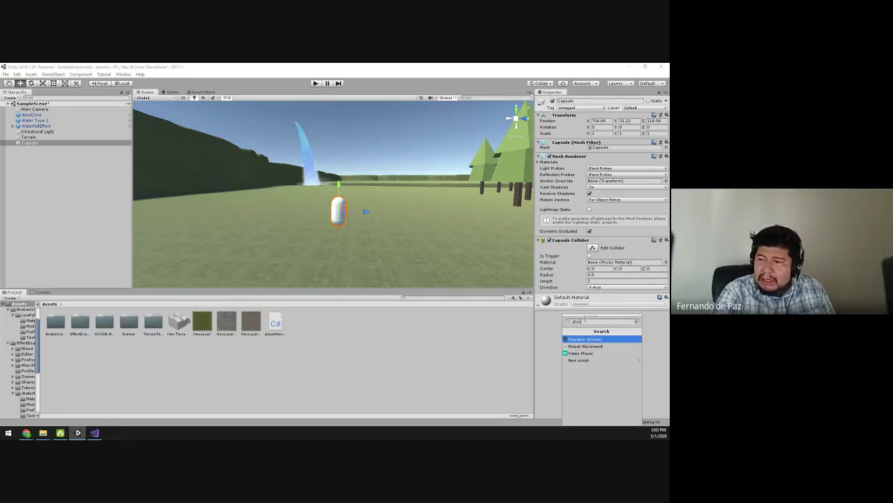
{"action": "type", "text": "er"}
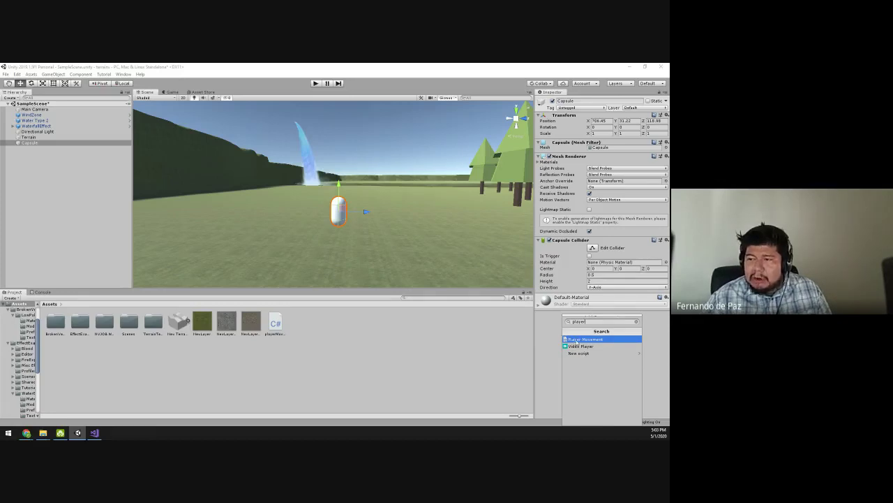
{"action": "left_click", "coordinate": [583, 340]}
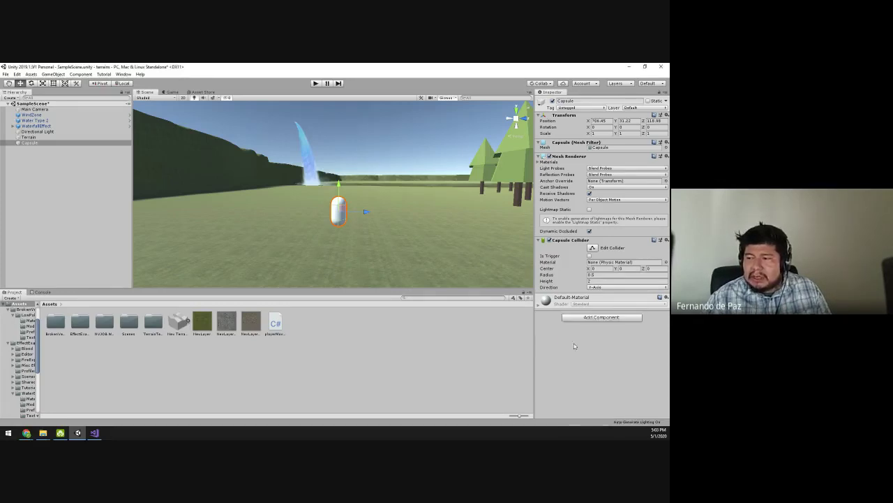
Add the Character Controller and Rigidbody components to the capsule.
{"action": "left_click", "coordinate": [579, 361]}
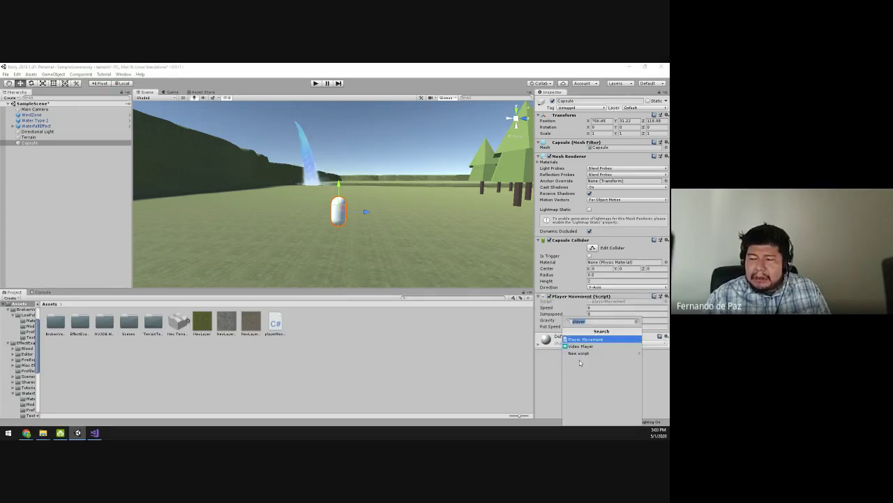
{"action": "type", "text": "char"}
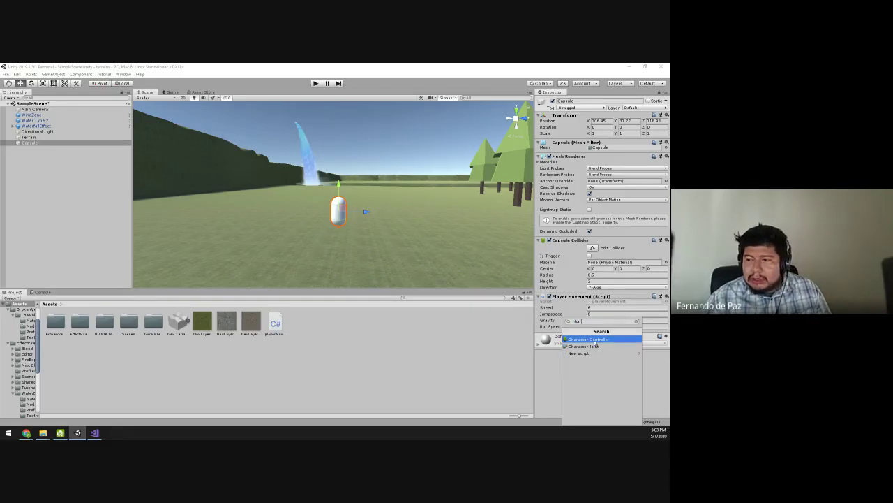
{"action": "left_click", "coordinate": [595, 339]}
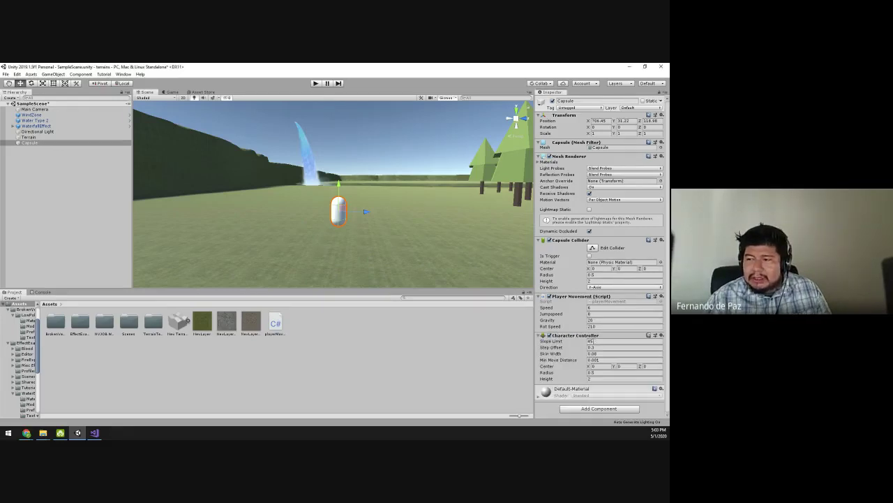
{"action": "left_click", "coordinate": [594, 413]}
{"action": "type", "text": "rig"}
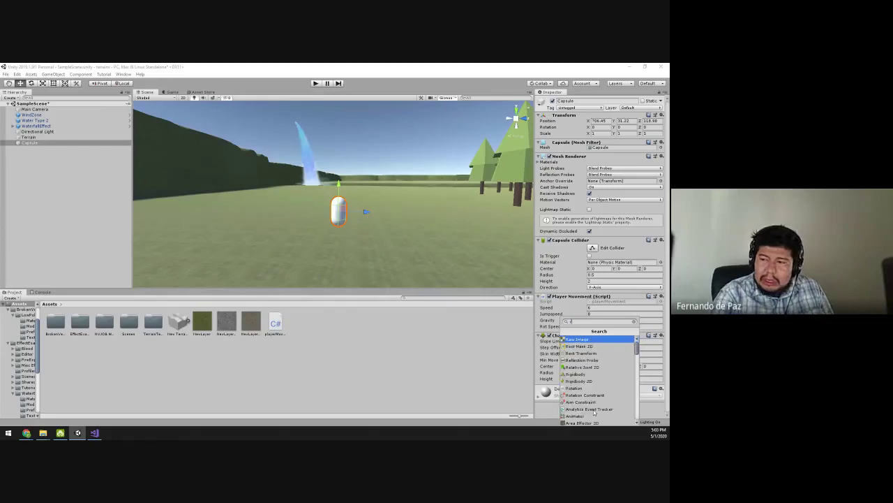
{"action": "left_click", "coordinate": [597, 340]}
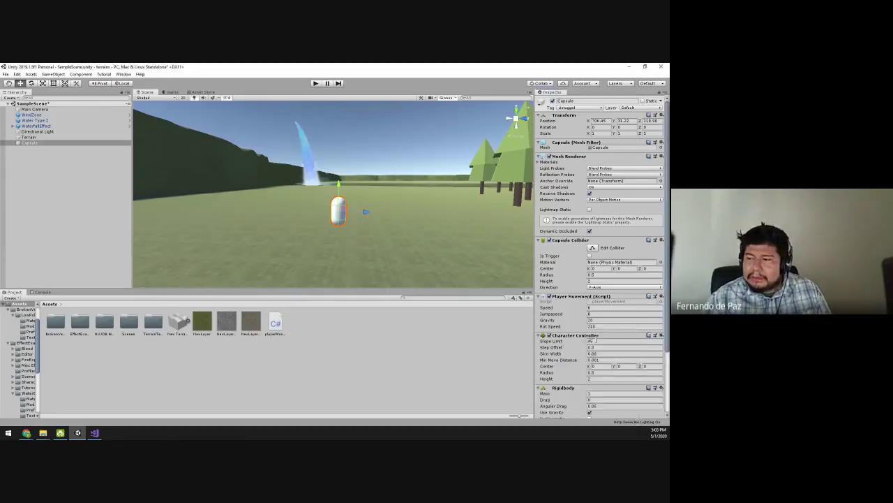
{"action": "scroll", "coordinate": [566, 251], "scroll_direction": "down", "scroll_amount": 3}
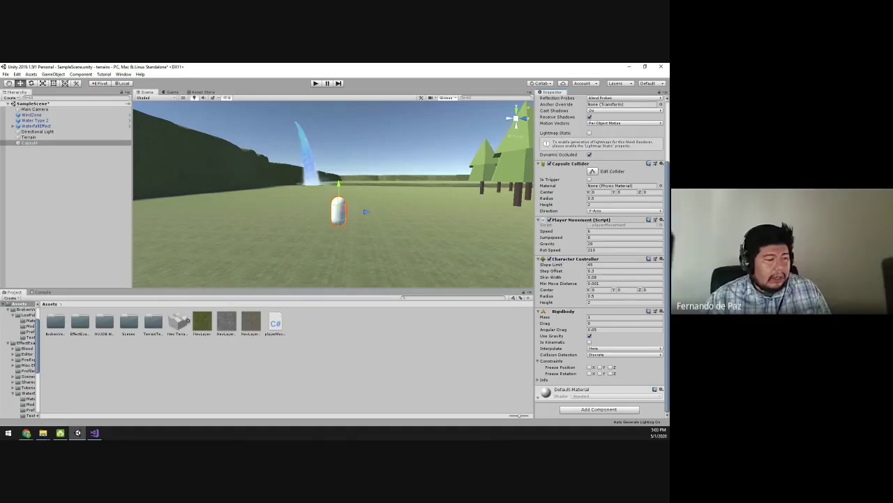
{"action": "key", "text": "alt+Tab"}
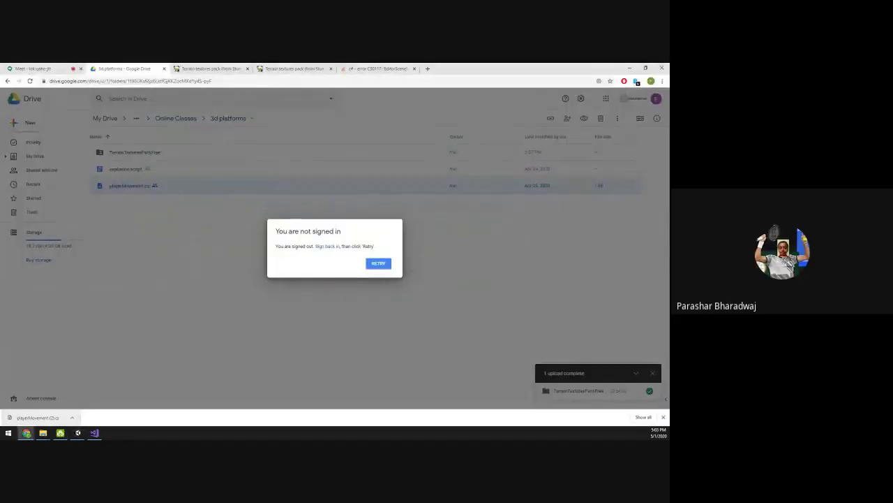
{"action": "left_click", "coordinate": [69, 67]}
{"action": "key", "text": "alt+Tab"}
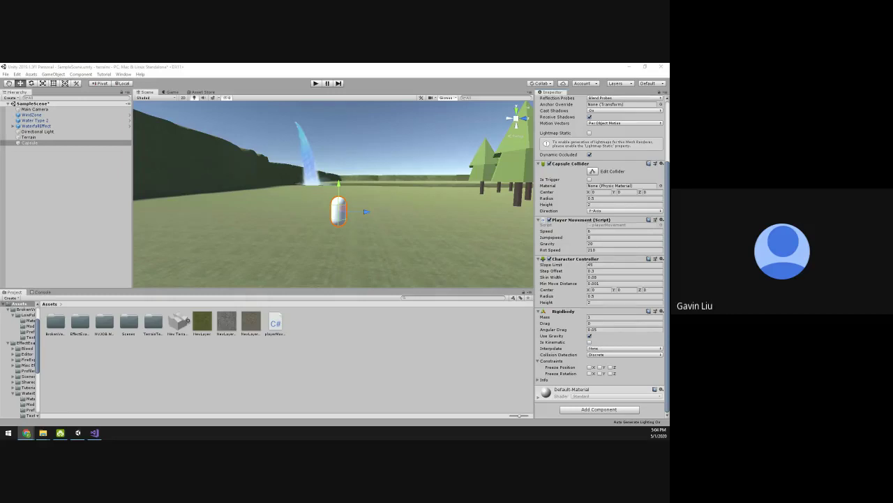
Freeze the capsule Rigidbody's rotation on the X, Y and Z axes.
{"action": "left_click_drag", "start_coordinate": [296, 225], "coordinate": [370, 241], "text": "alt"}
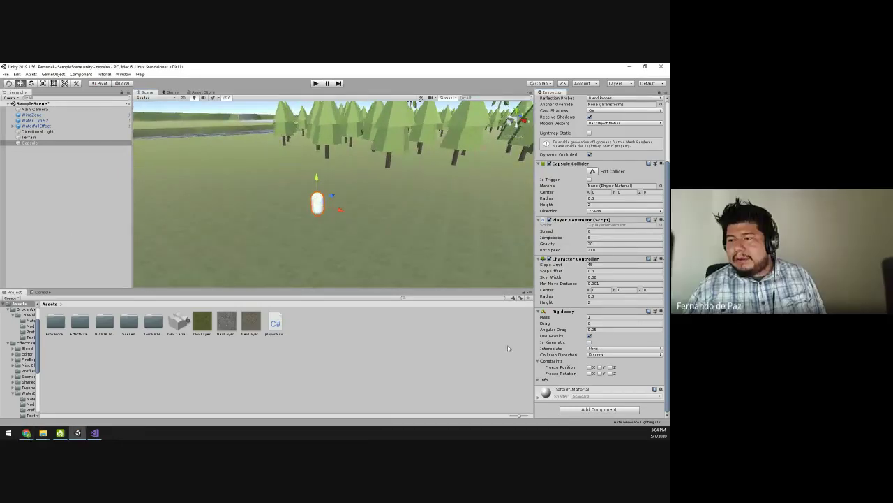
{"action": "left_click", "coordinate": [589, 373]}
{"action": "left_click", "coordinate": [600, 373]}
{"action": "left_click", "coordinate": [611, 373]}
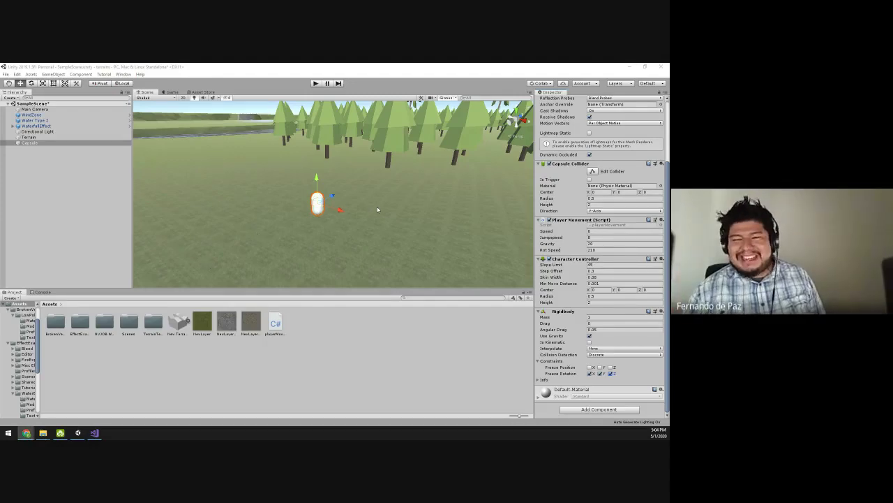
Run the game to check the player and the camera view, and stop it.
{"action": "right_click_drag", "start_coordinate": [376, 184], "coordinate": [321, 150]}
{"action": "left_click", "coordinate": [316, 83]}
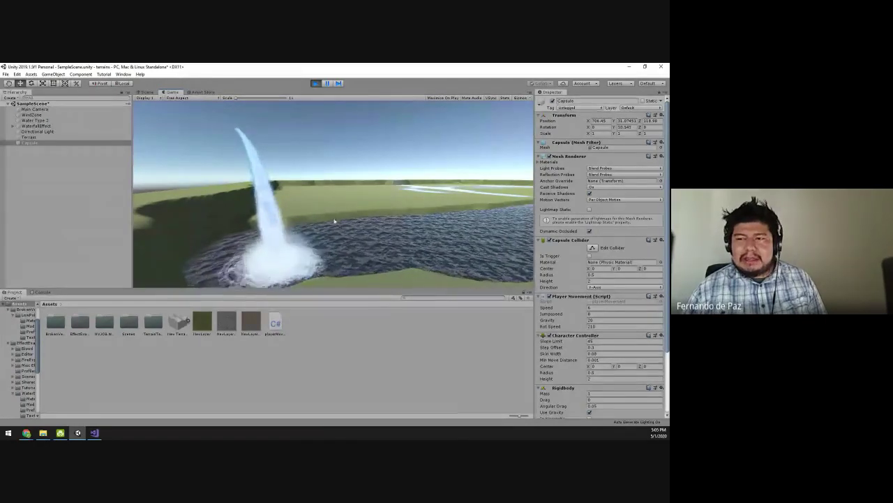
{"action": "left_click", "coordinate": [315, 83]}
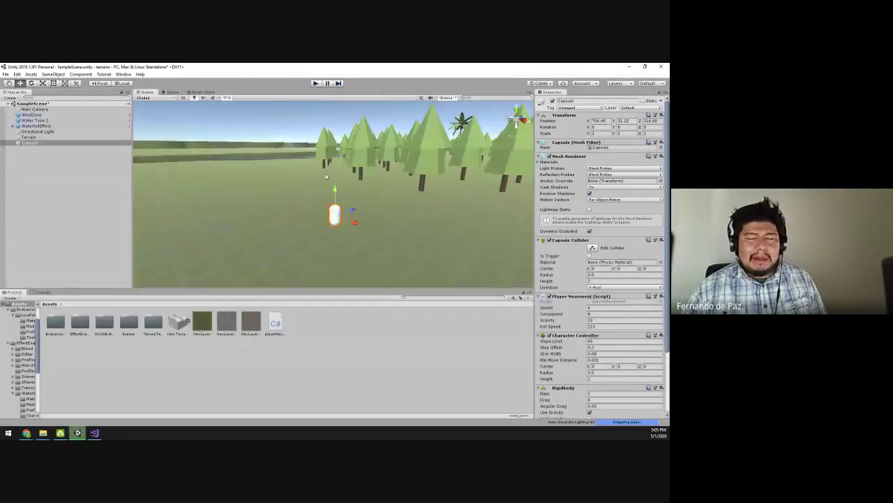
Make the Main Camera a child of the capsule.
{"action": "left_click_drag", "start_coordinate": [306, 209], "coordinate": [230, 210], "text": "alt"}
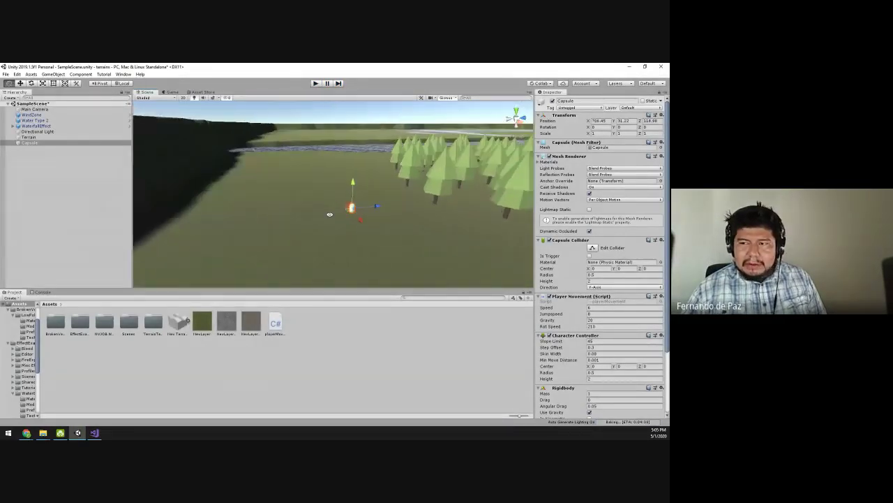
{"action": "left_click", "coordinate": [31, 110]}
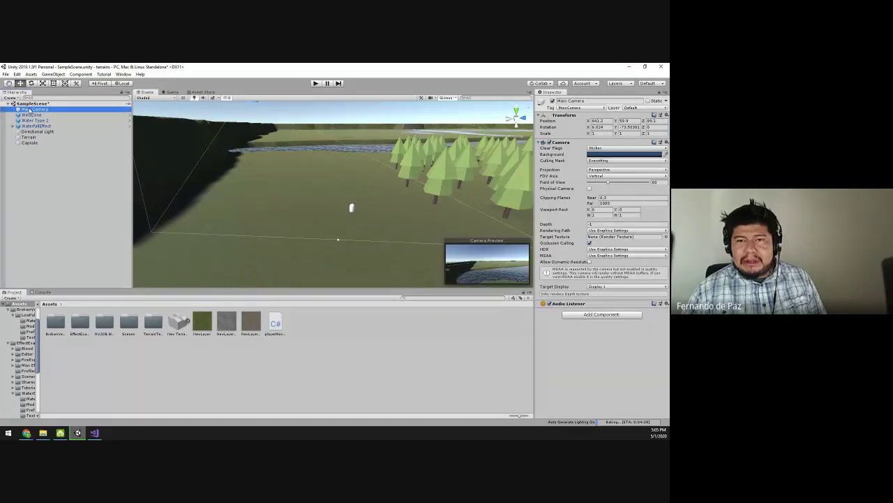
{"action": "left_click_drag", "start_coordinate": [29, 111], "coordinate": [41, 148]}
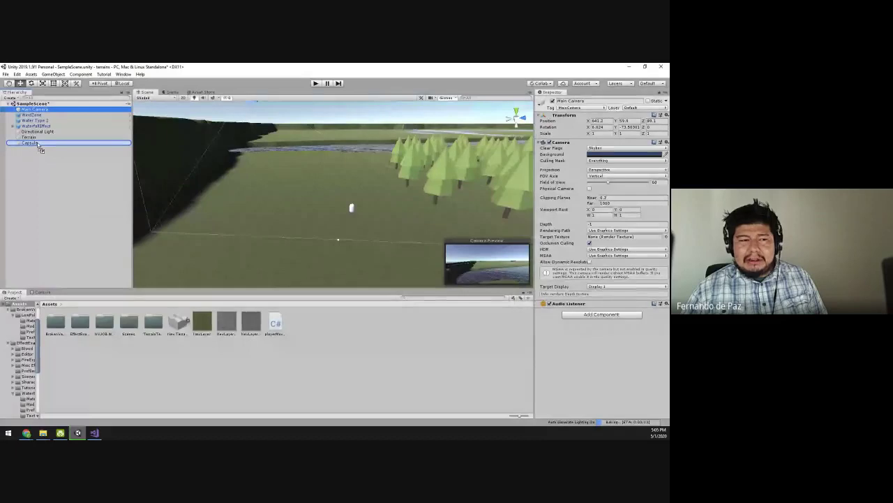
{"action": "left_click_drag", "start_coordinate": [40, 148], "coordinate": [38, 144]}
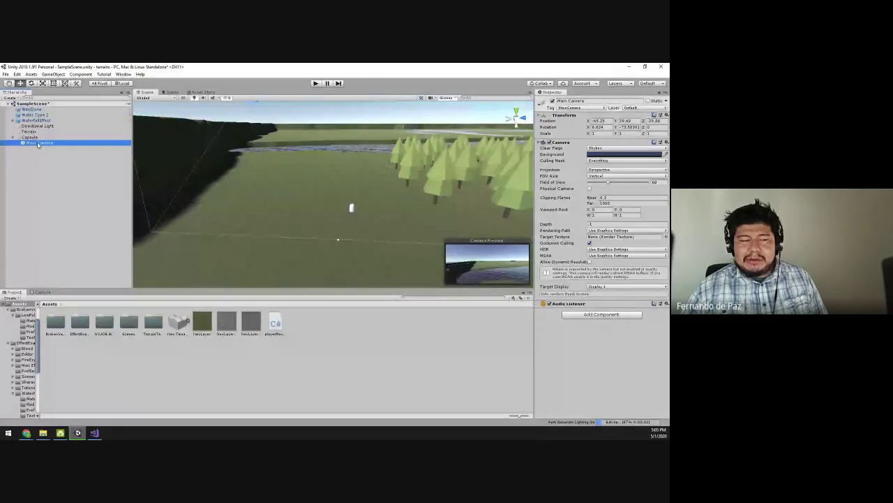
Set the Main Camera's local position to 0 on X, Y and Z.
{"action": "left_click", "coordinate": [599, 121]}
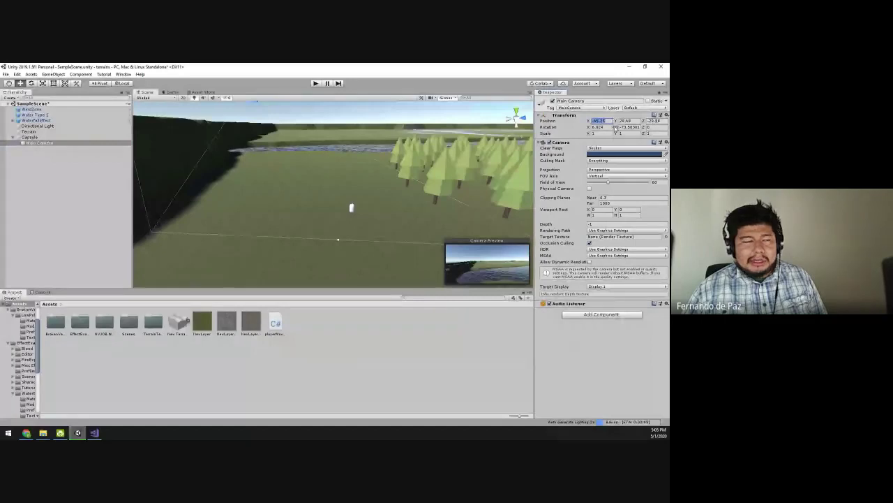
{"action": "type", "text": "0"}
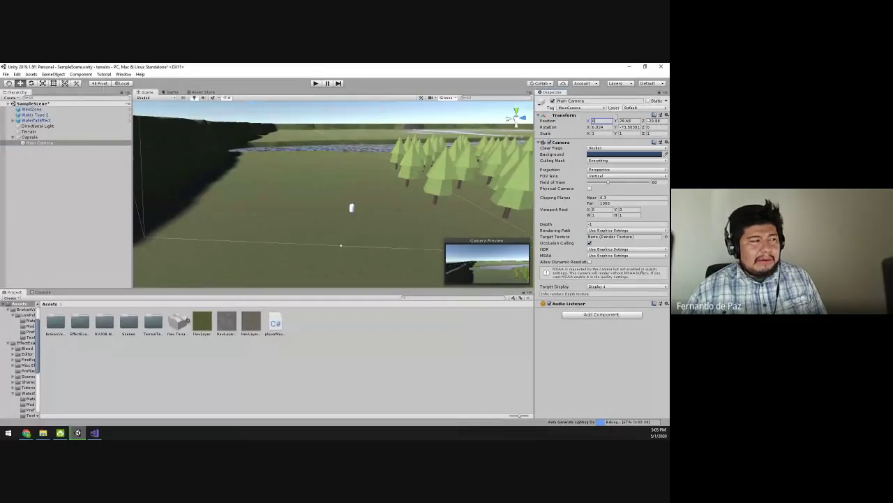
{"action": "key", "text": "Tab"}
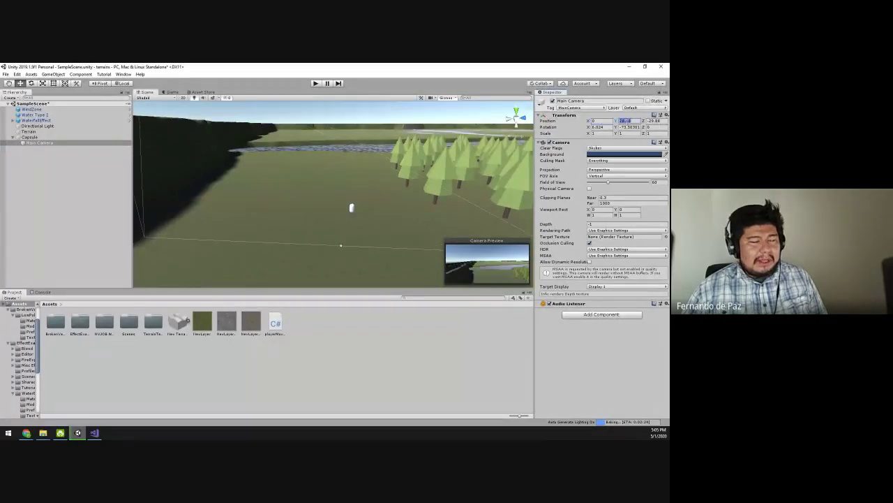
{"action": "type", "text": "0"}
{"action": "key", "text": "Tab"}
{"action": "type", "text": "0"}
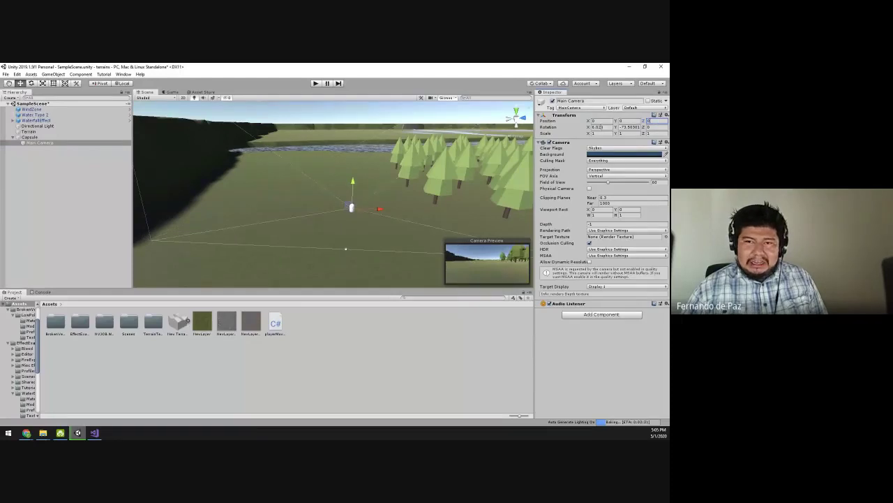
Set the Main Camera's X and Y rotation to 0.
{"action": "key", "text": "Tab"}
{"action": "type", "text": "0"}
{"action": "key", "text": "Tab"}
{"action": "type", "text": "0"}
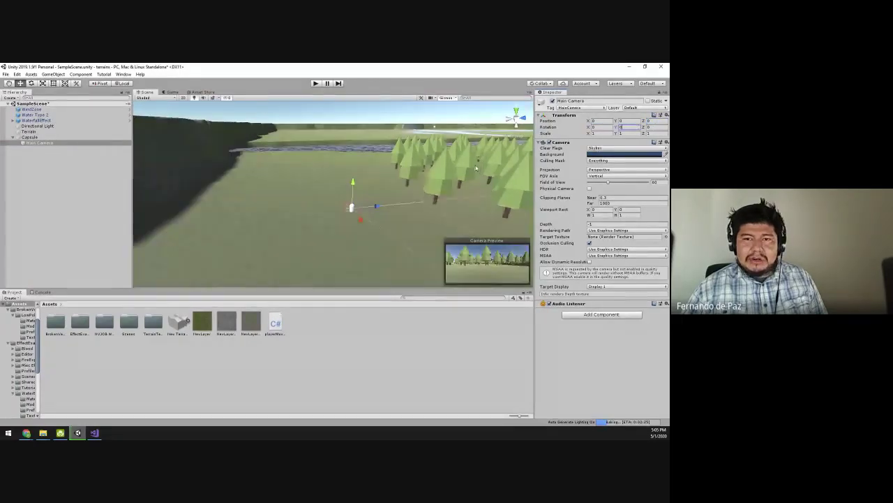
Move the Main Camera behind and above the capsule, to about Y 1.47 and Z -4.55.
{"action": "left_click_drag", "start_coordinate": [308, 183], "coordinate": [284, 182], "text": "alt"}
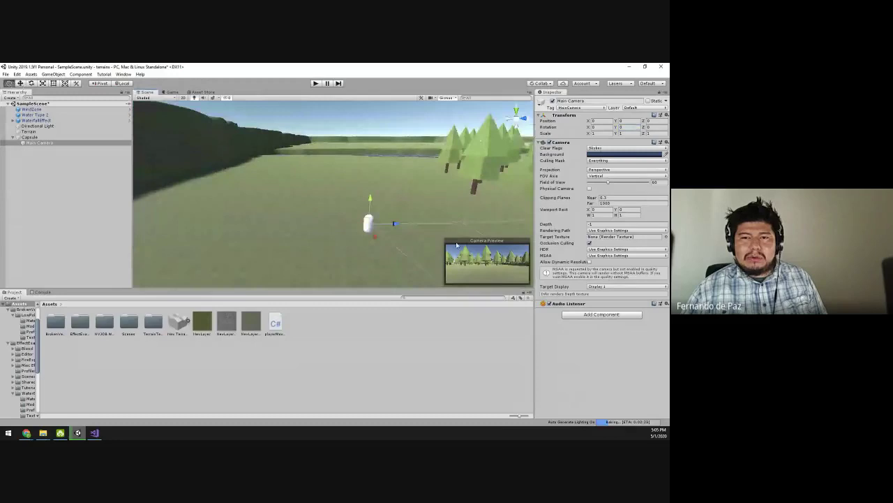
{"action": "middle_click_drag", "start_coordinate": [458, 245], "coordinate": [315, 178]}
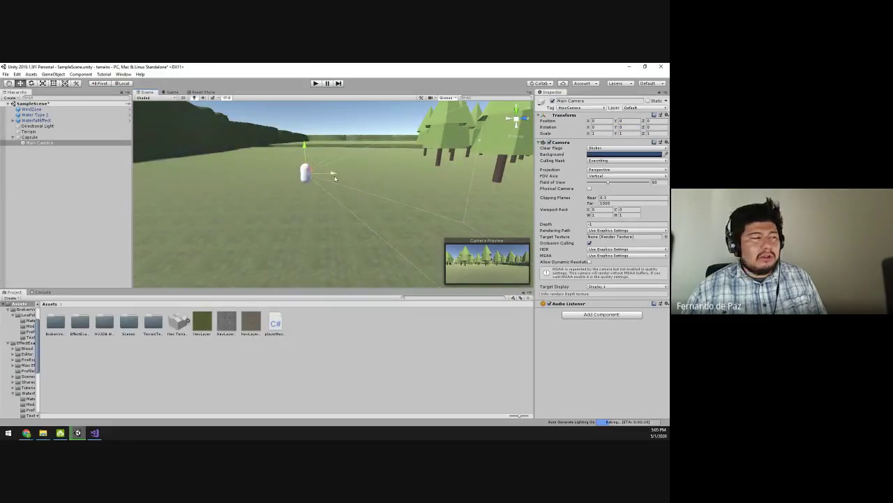
{"action": "left_click_drag", "start_coordinate": [334, 174], "coordinate": [256, 131]}
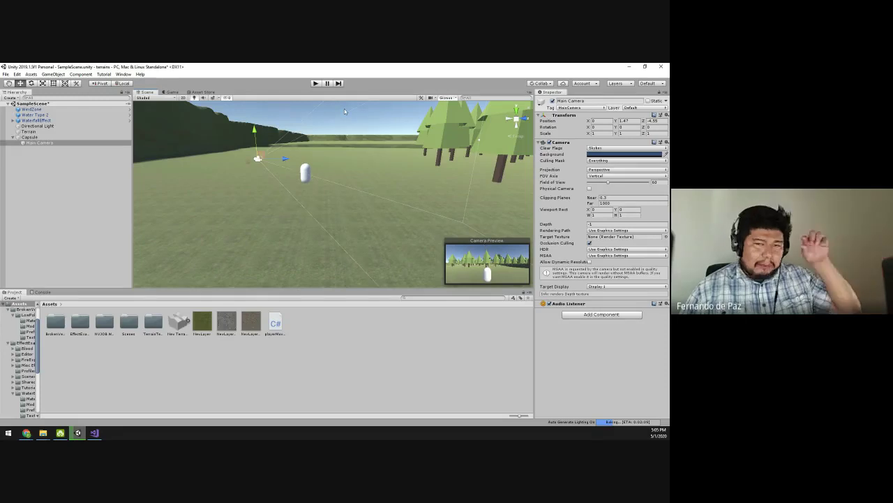
Run the game to test the camera following the capsule, and stop it.
{"action": "left_click", "coordinate": [315, 83]}
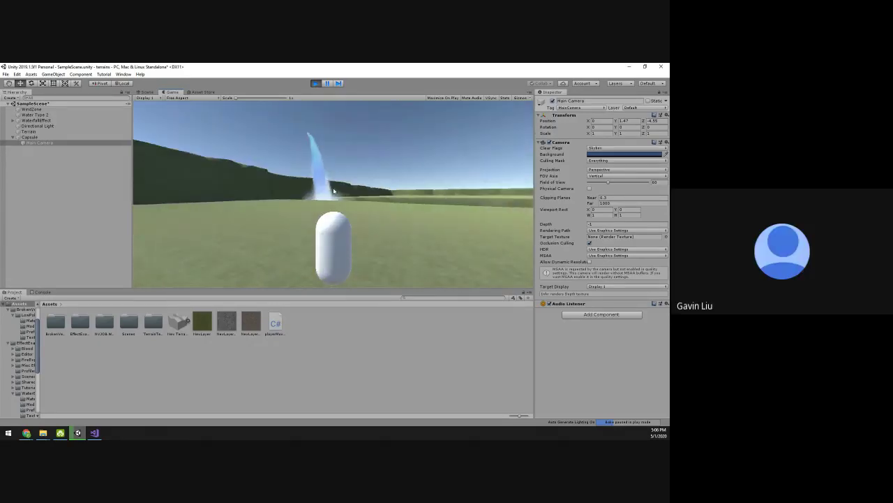
{"action": "key", "text": "ctrl+p"}
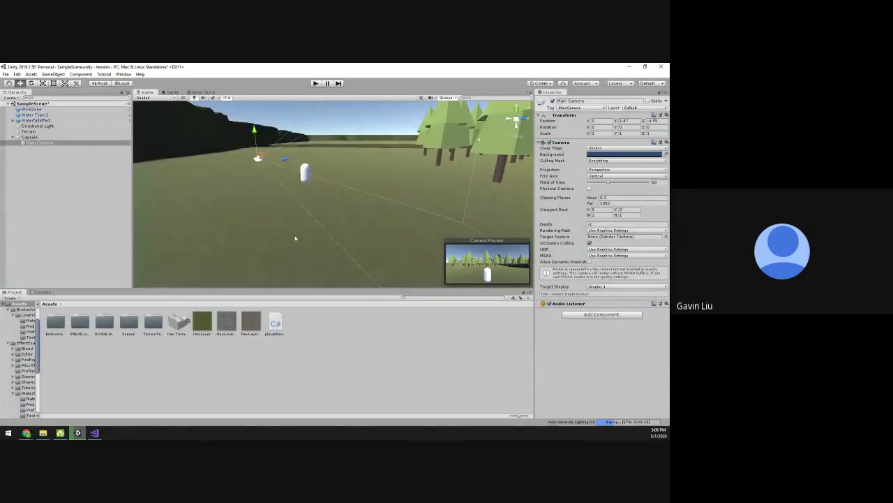
{"action": "left_click_drag", "start_coordinate": [286, 179], "coordinate": [96, 166], "text": "alt"}
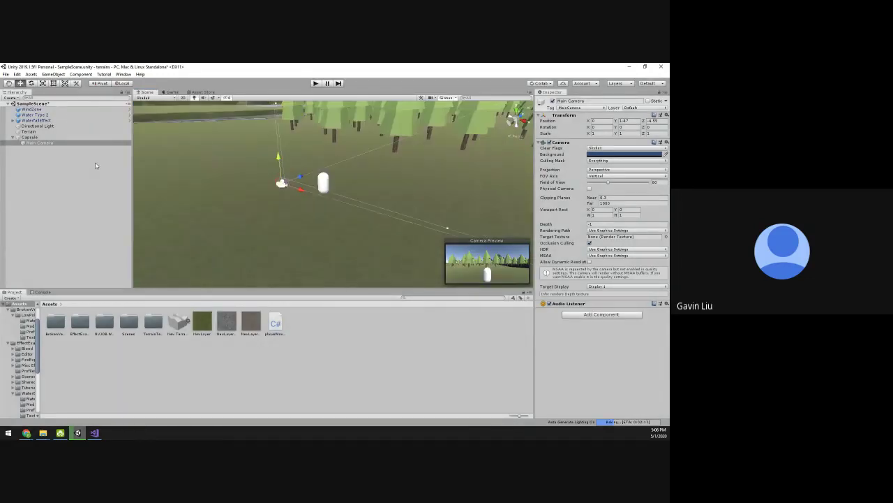
{"action": "left_click", "coordinate": [39, 143]}
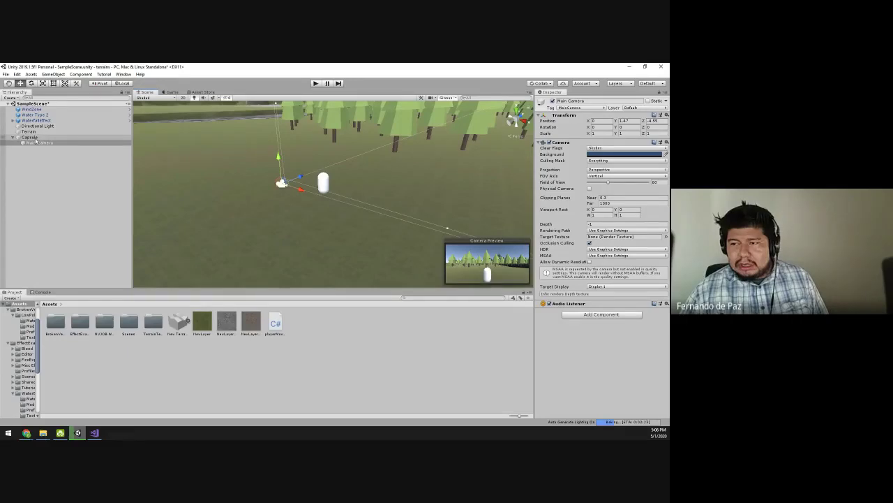
{"action": "left_click", "coordinate": [27, 138]}
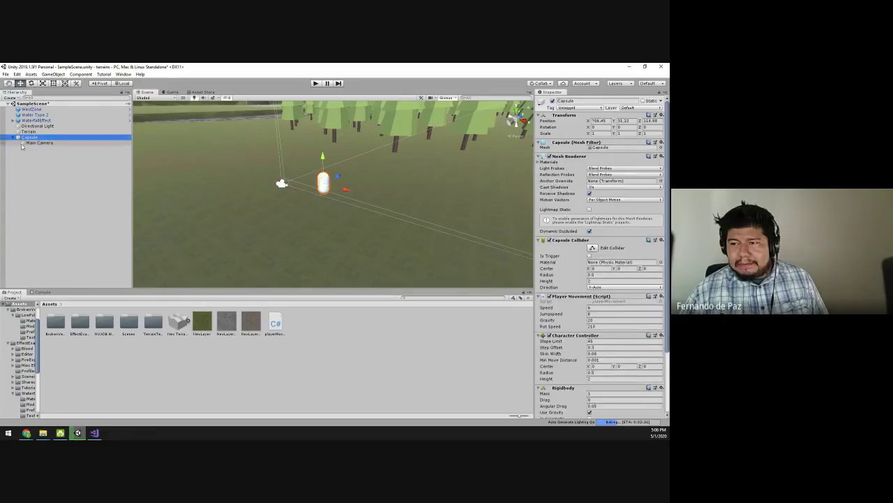
{"action": "left_click", "coordinate": [23, 145]}
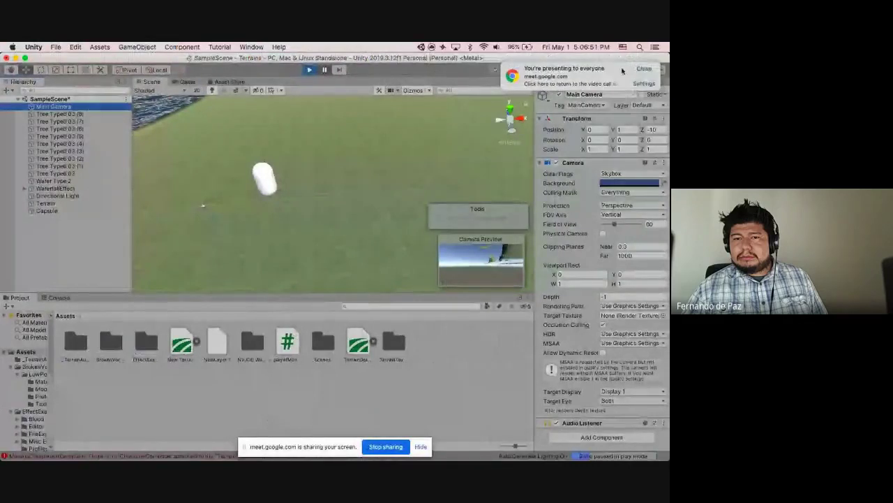
{"action": "left_click", "coordinate": [640, 69]}
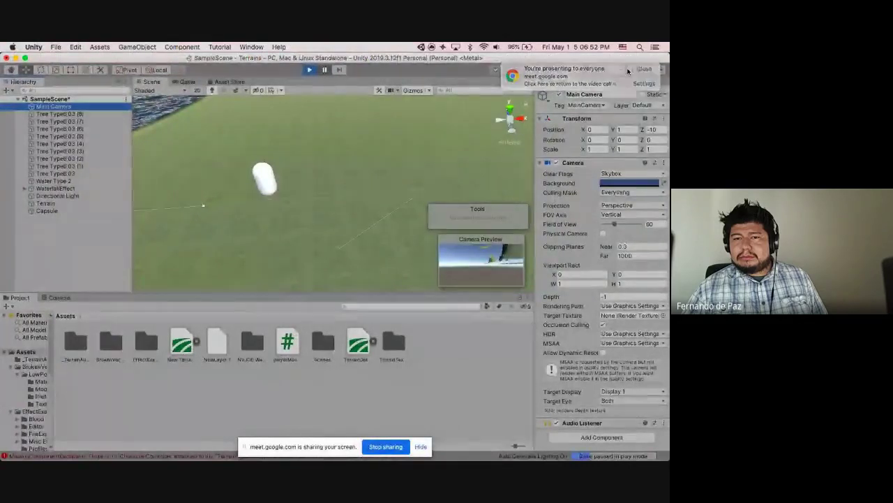
{"action": "left_click", "coordinate": [325, 168]}
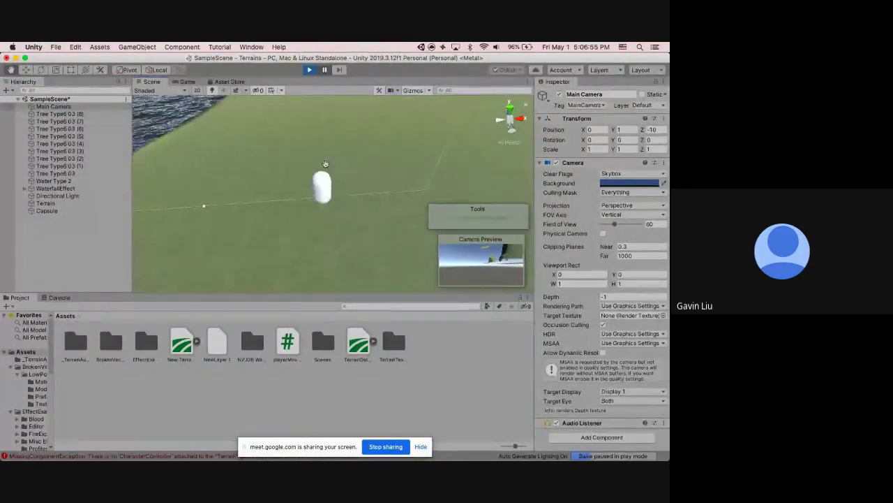
{"action": "right_click_drag", "start_coordinate": [325, 163], "coordinate": [318, 166]}
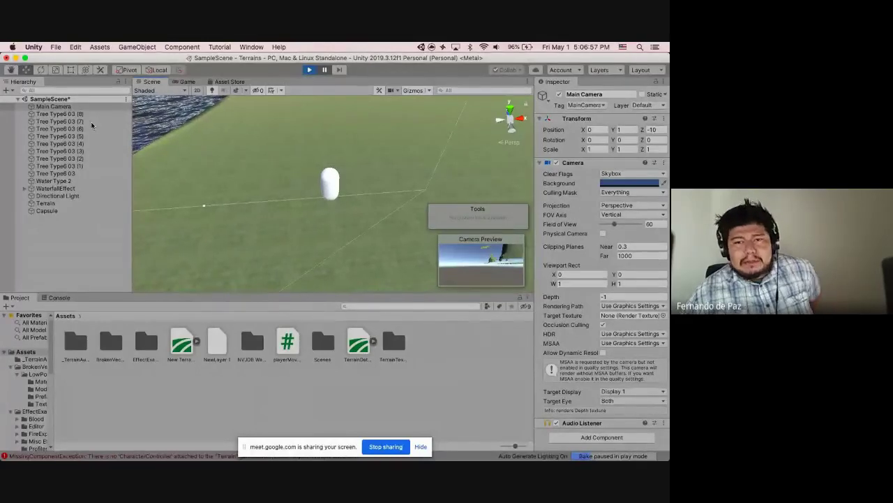
{"action": "left_click", "coordinate": [77, 121]}
{"action": "left_click", "coordinate": [56, 106]}
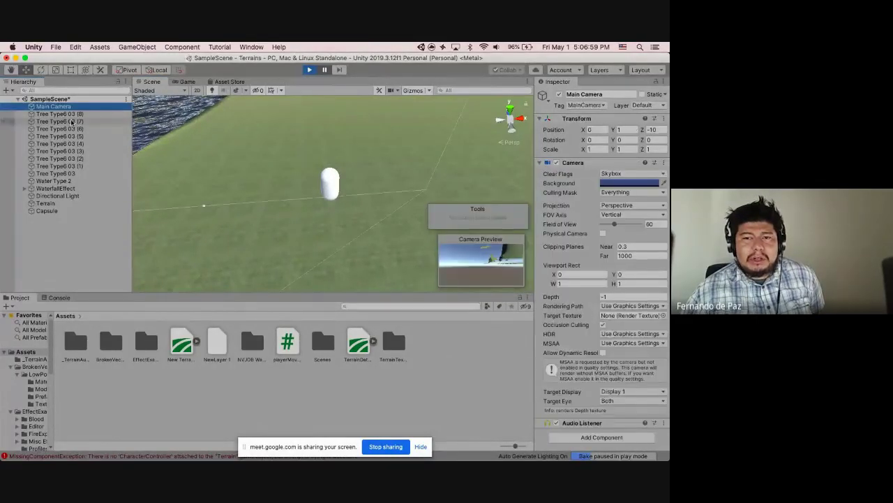
{"action": "key", "text": "super+Tab"}
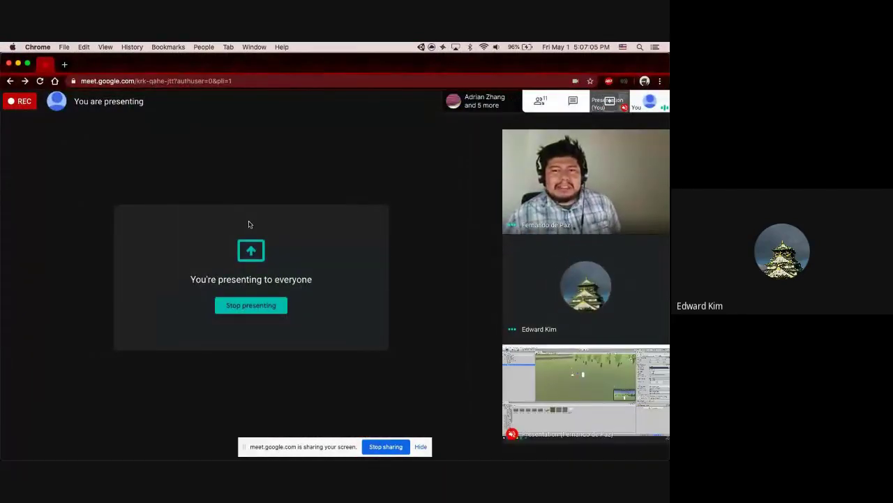
{"action": "key", "text": "ctrl+Right"}
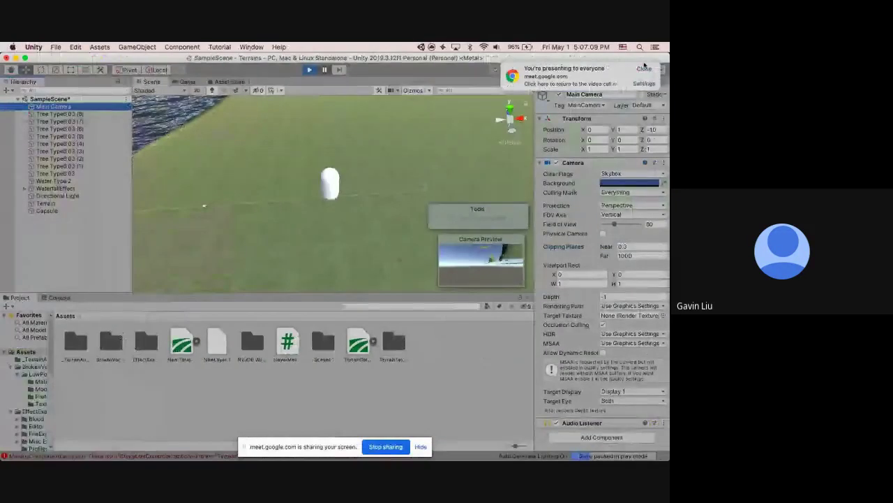
{"action": "left_click", "coordinate": [644, 67]}
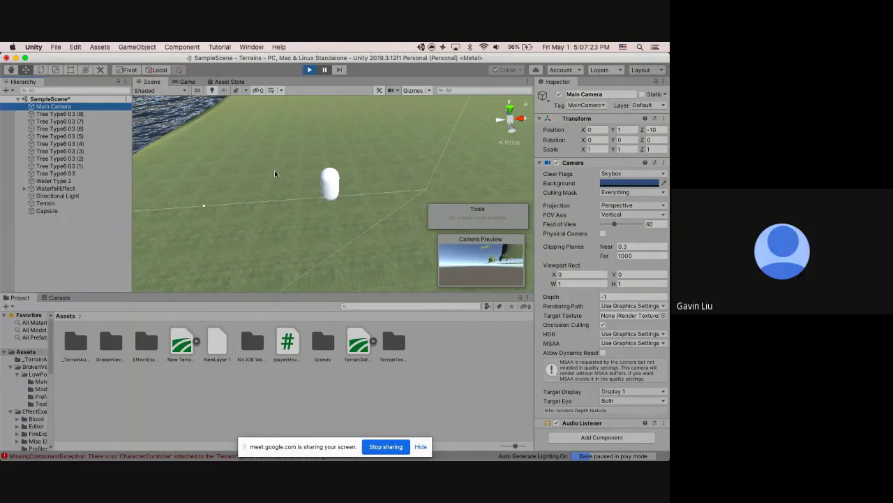
Check the Game view, stop the running game, and make the Main Camera a child of the Capsule.
{"action": "left_click", "coordinate": [326, 70]}
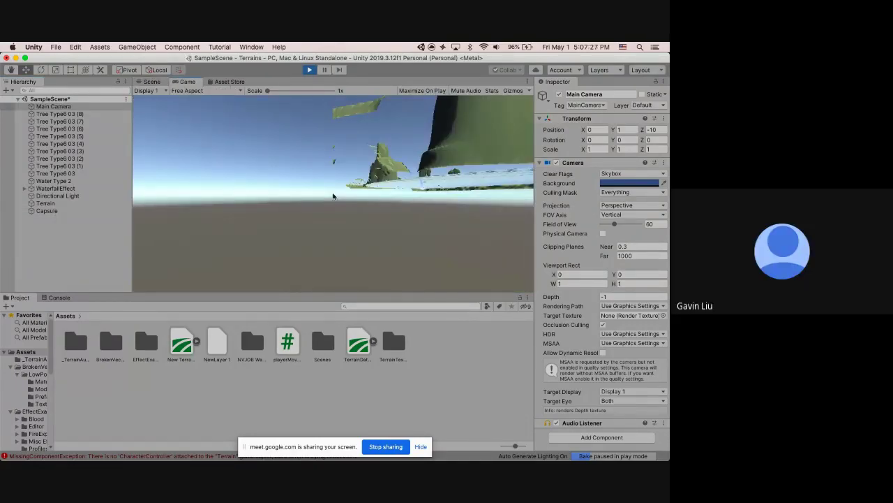
{"action": "left_click", "coordinate": [310, 70]}
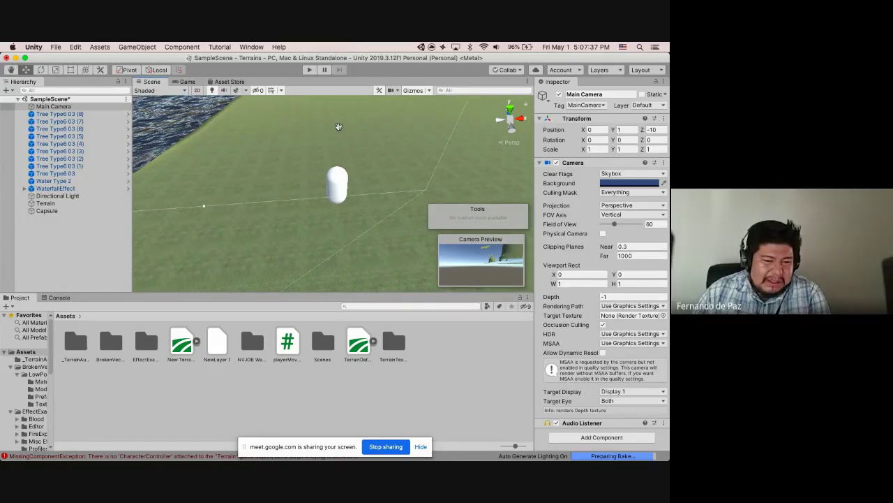
{"action": "left_click", "coordinate": [91, 107]}
{"action": "left_click_drag", "start_coordinate": [88, 107], "coordinate": [341, 190]}
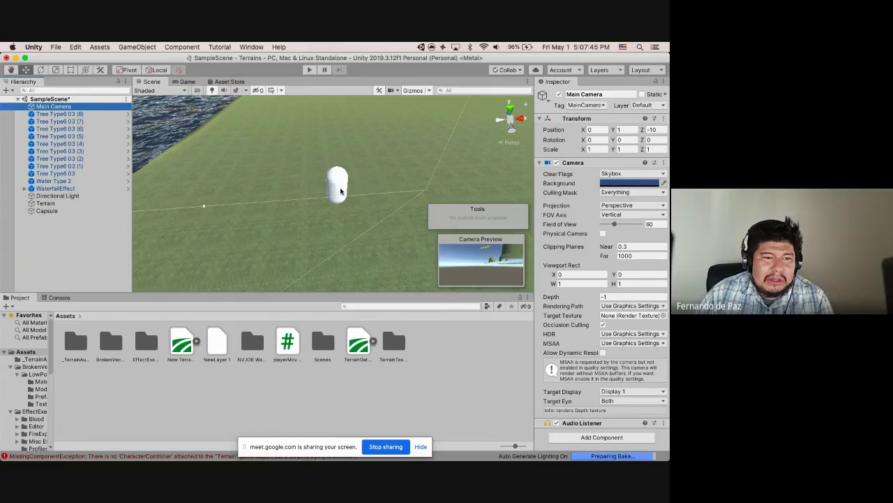
{"action": "left_click", "coordinate": [52, 106]}
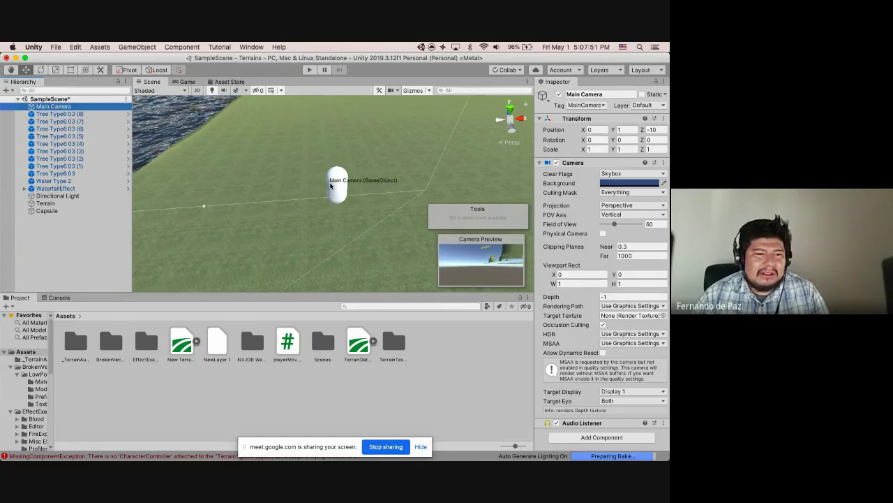
{"action": "left_click_drag", "start_coordinate": [258, 207], "coordinate": [67, 210]}
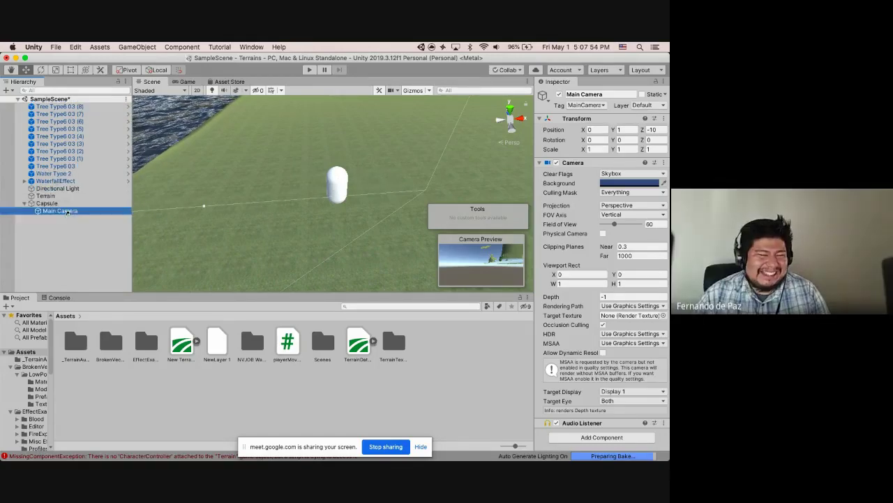
Set the Main Camera's local position to 0 on X, Y and Z so it sits at the capsule.
{"action": "left_click", "coordinate": [326, 185]}
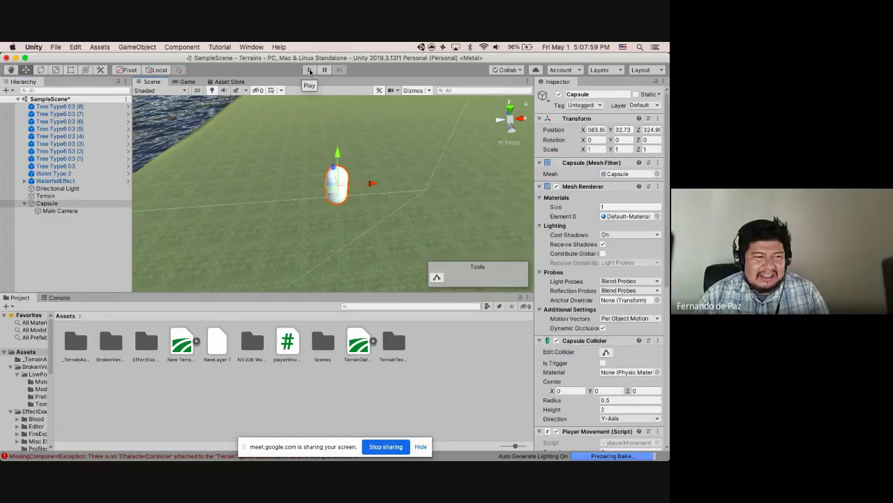
{"action": "left_click", "coordinate": [92, 210]}
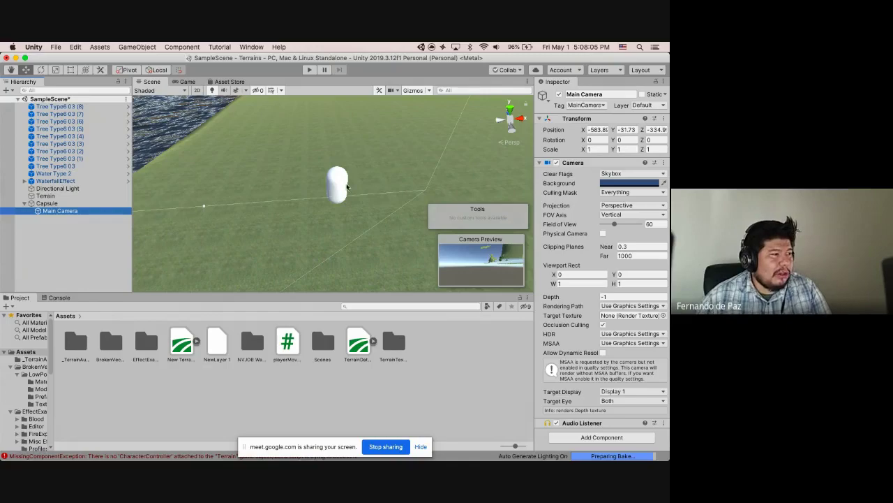
{"action": "left_click", "coordinate": [599, 129]}
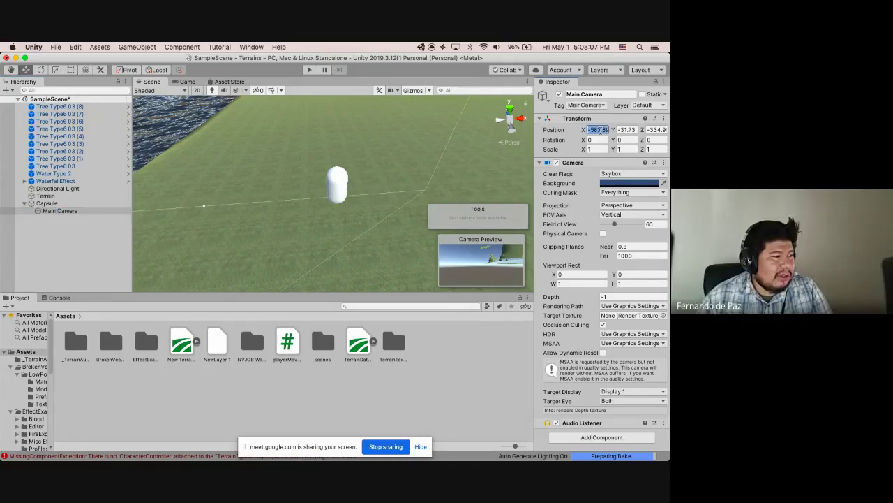
{"action": "type", "text": "0"}
{"action": "key", "text": "Tab"}
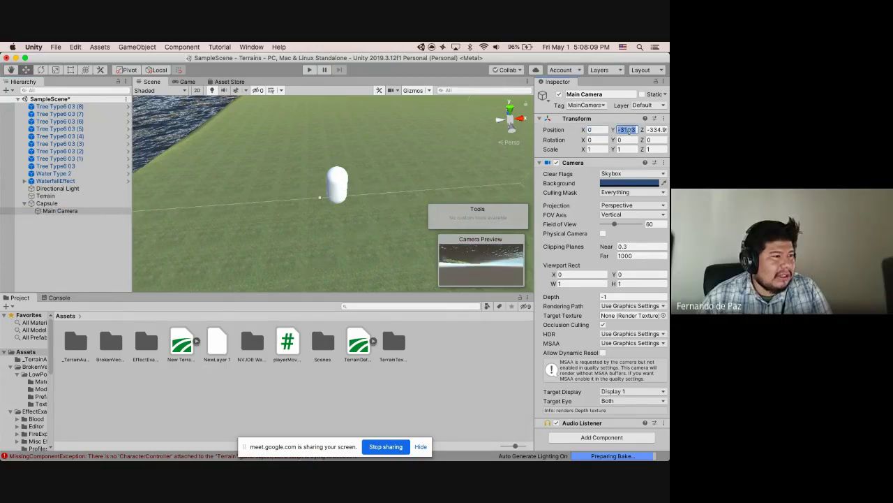
{"action": "type", "text": "0"}
{"action": "key", "text": "Tab"}
{"action": "type", "text": "0"}
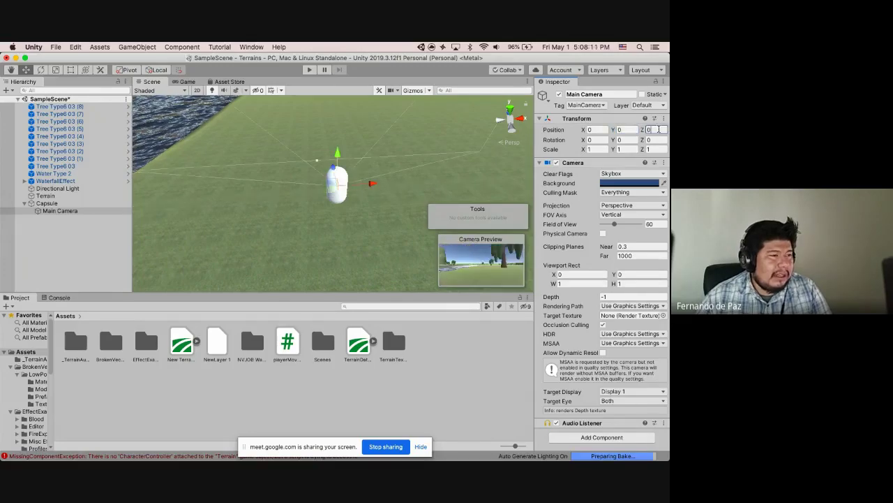
Move the Main Camera behind and slightly above the capsule, to about Y 0.45 and Z -2.83.
{"action": "left_click", "coordinate": [511, 173]}
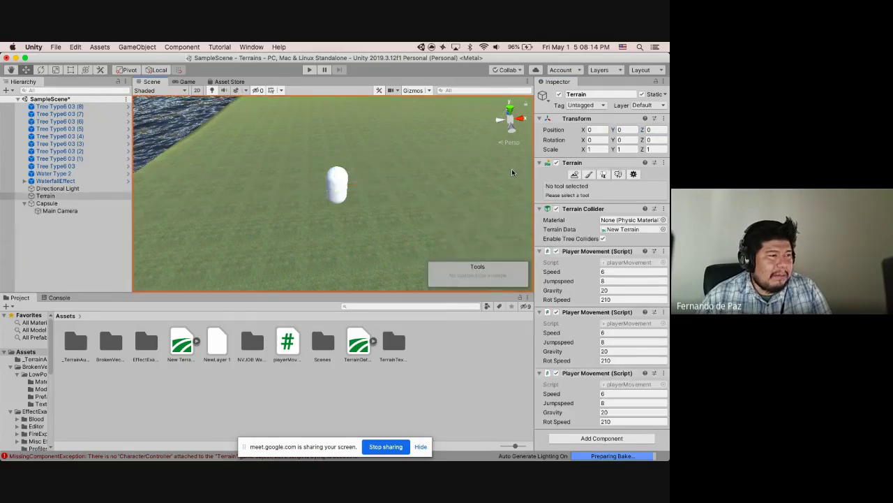
{"action": "left_click", "coordinate": [337, 186]}
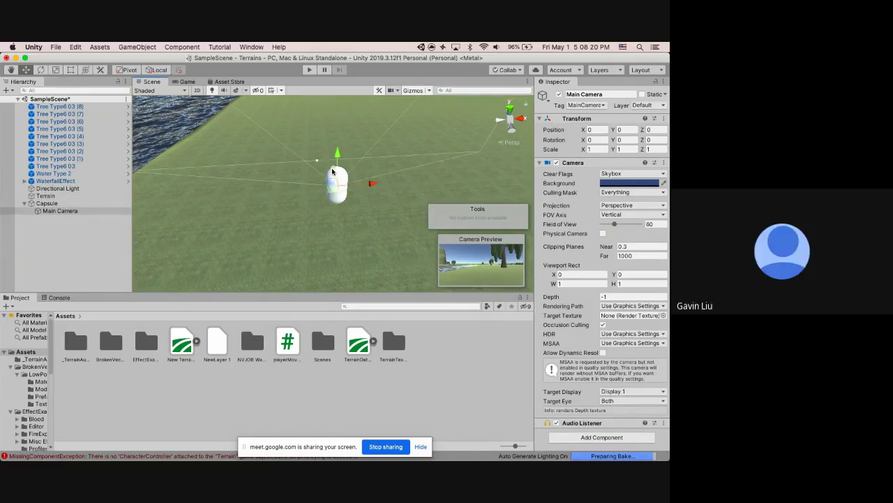
{"action": "left_click_drag", "start_coordinate": [326, 168], "coordinate": [323, 207]}
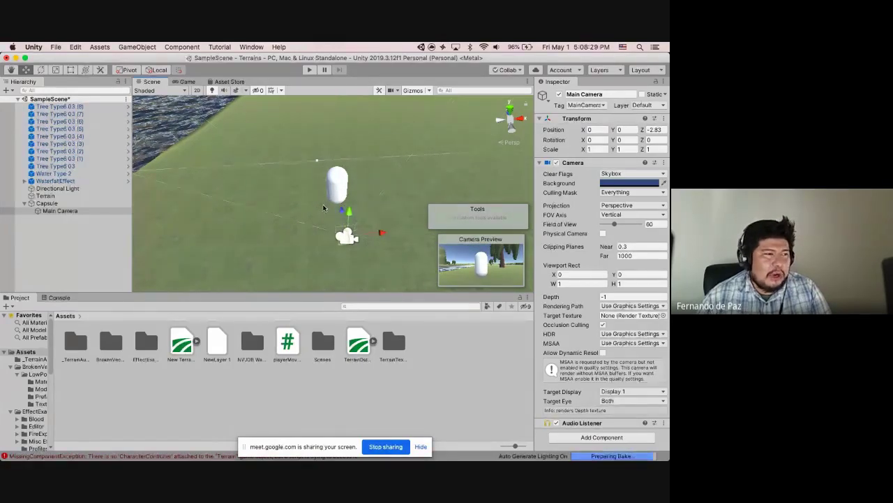
{"action": "mouse_move", "coordinate": [342, 211]}
{"action": "left_mouse_down"}
{"action": "mouse_move", "coordinate": [340, 159]}
{"action": "mouse_move", "coordinate": [326, 202]}
{"action": "left_mouse_up"}
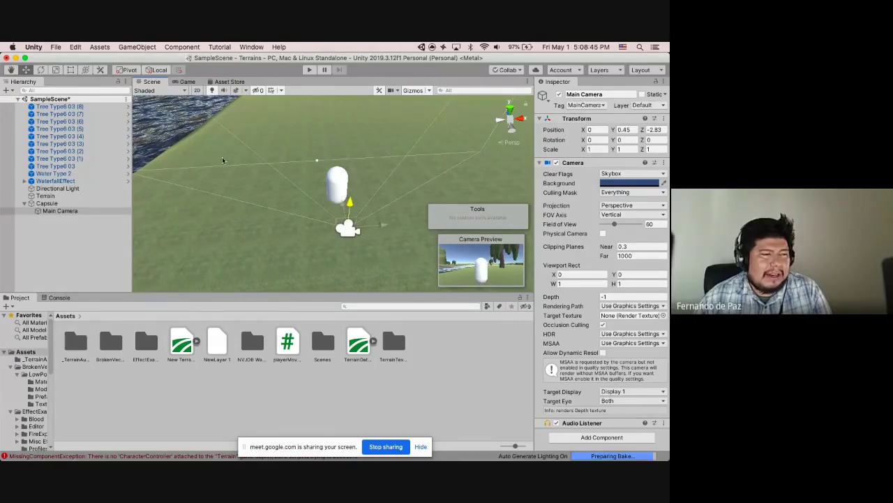
Run the game and turn the capsule around to test whether the camera follows it.
{"action": "left_click", "coordinate": [310, 69]}
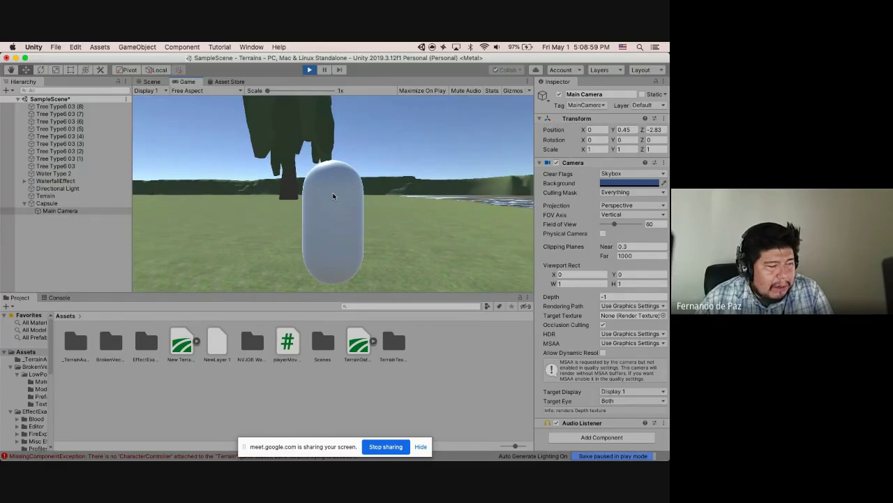
{"action": "key", "text": "a"}
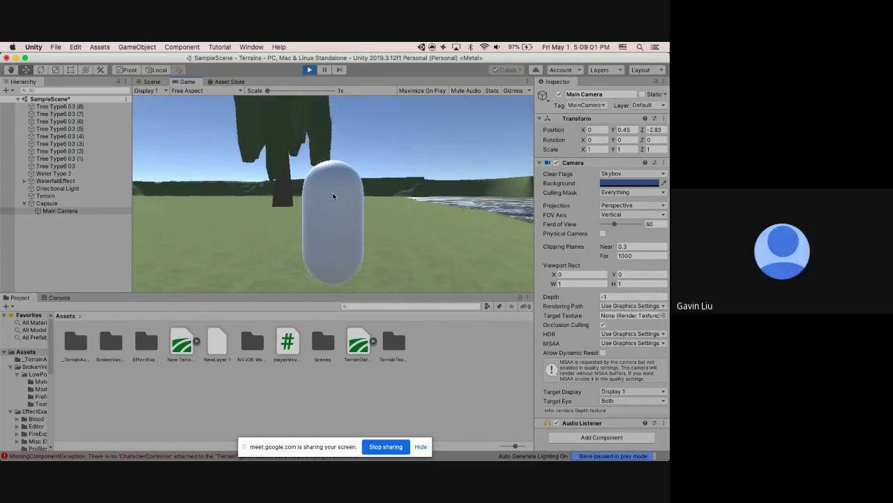
{"action": "key", "text": "a"}
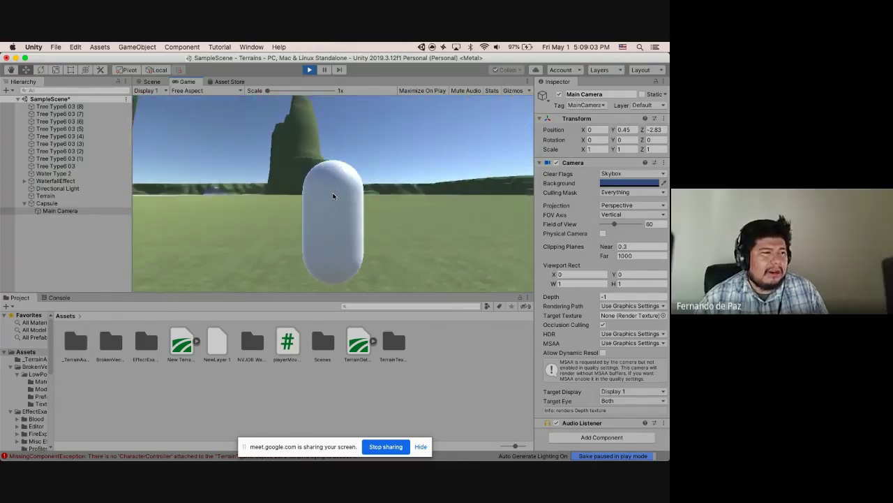
{"action": "key", "text": "a"}
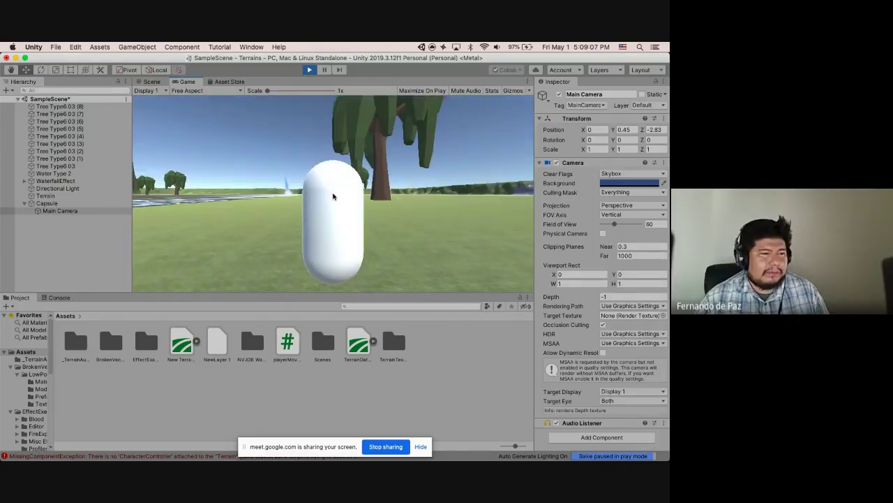
Switch to the other Unity project and inspect the Water Type 2, Directional Light and Terrain objects.
{"action": "key", "text": "super+Tab"}
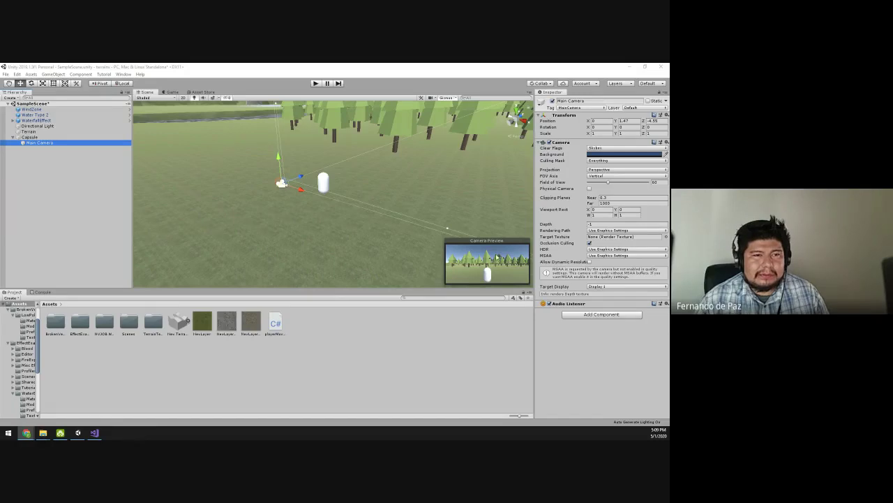
{"action": "right_click_drag", "start_coordinate": [298, 208], "coordinate": [185, 213]}
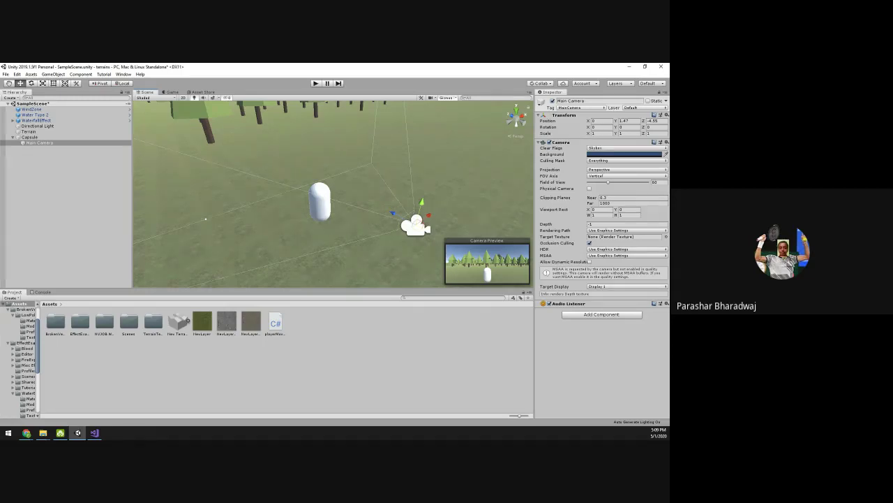
{"action": "left_click", "coordinate": [51, 120]}
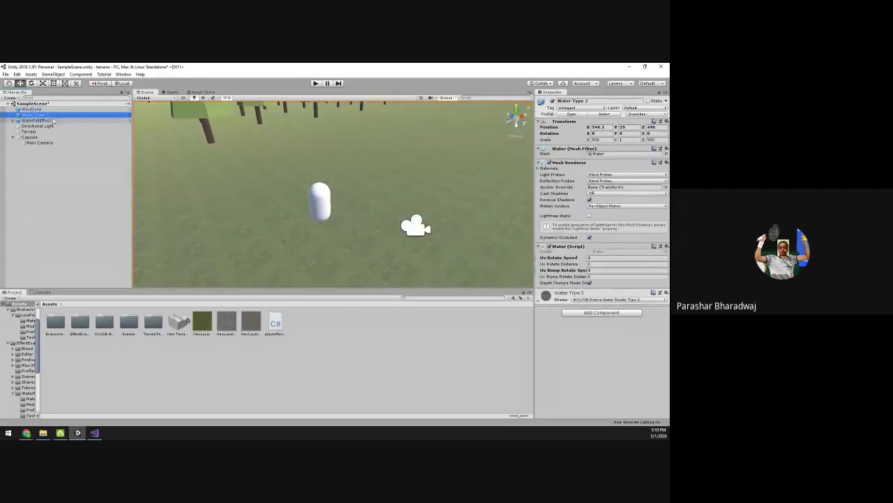
{"action": "left_click", "coordinate": [46, 126]}
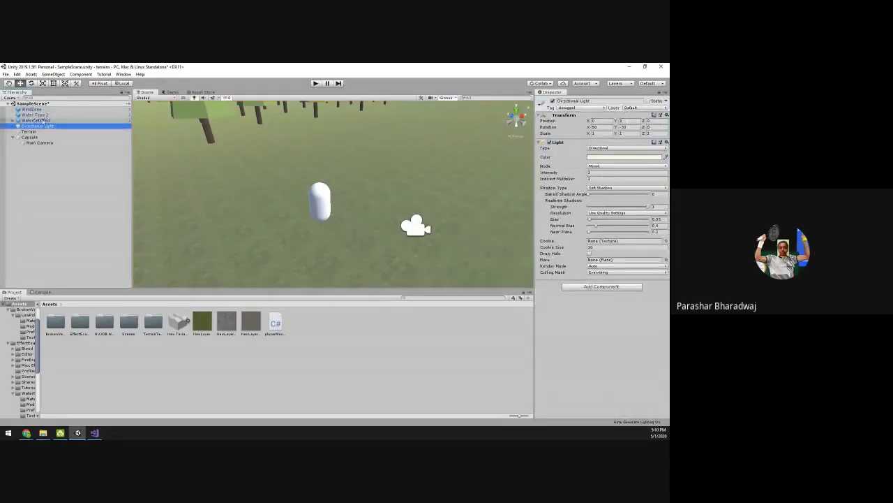
{"action": "left_click", "coordinate": [31, 131]}
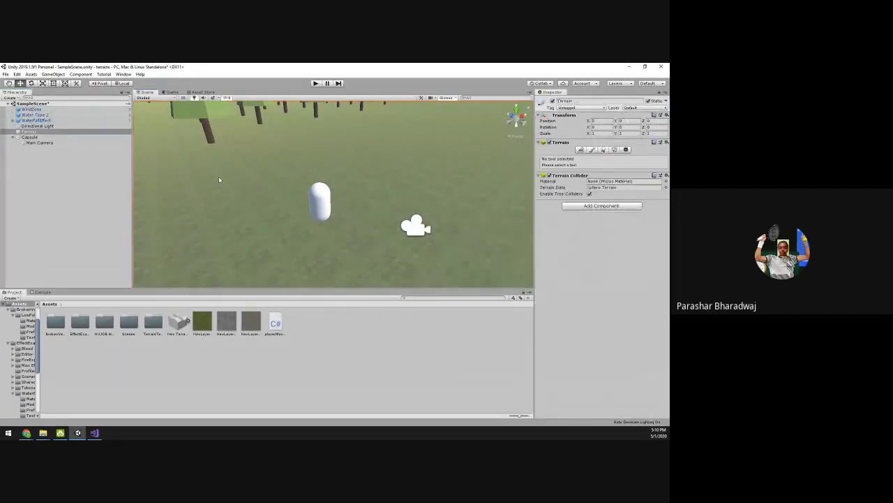
{"action": "left_click", "coordinate": [482, 183]}
{"action": "left_click", "coordinate": [488, 183]}
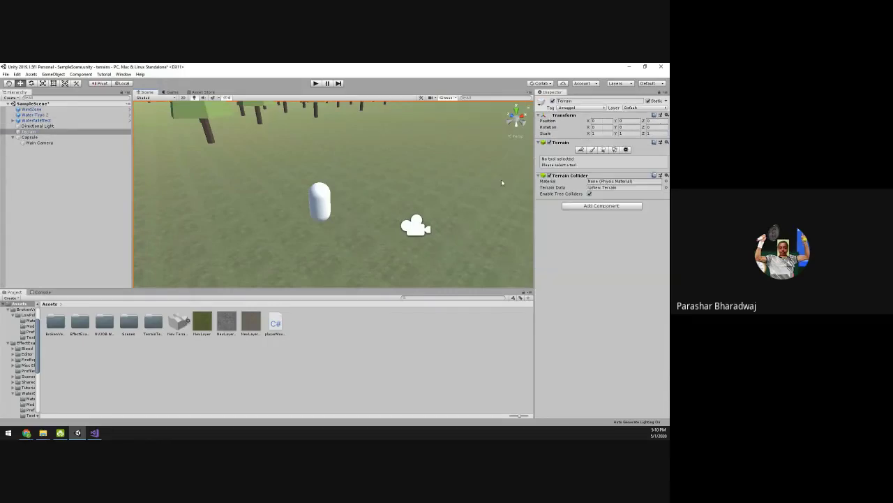
Review the terrain's tree painting settings and the Tree Type1 03 prefab settings without changing them.
{"action": "left_click", "coordinate": [604, 149]}
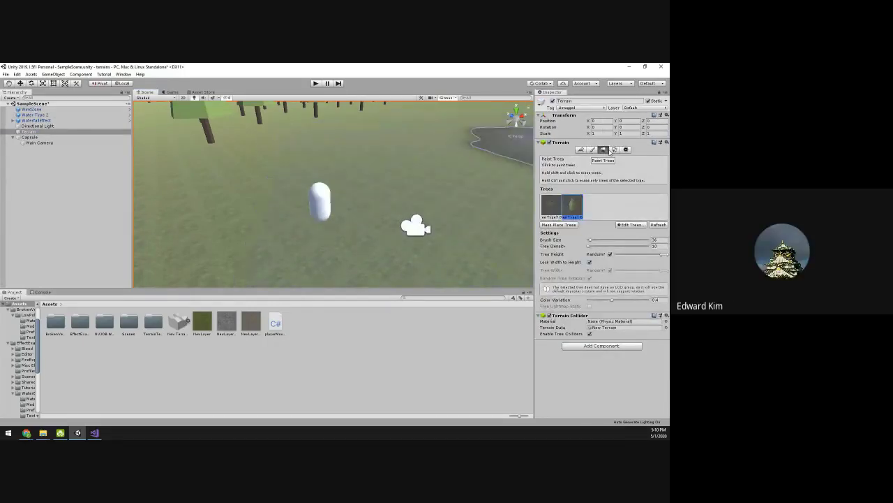
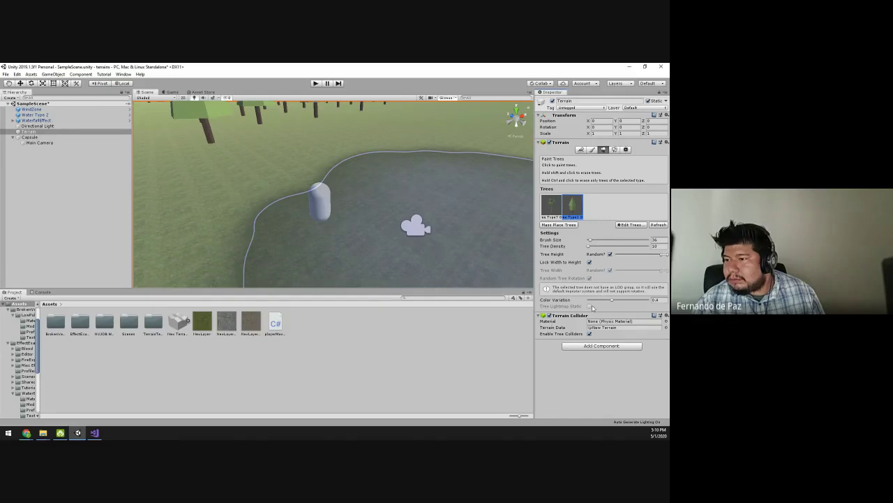
{"action": "left_click", "coordinate": [631, 225]}
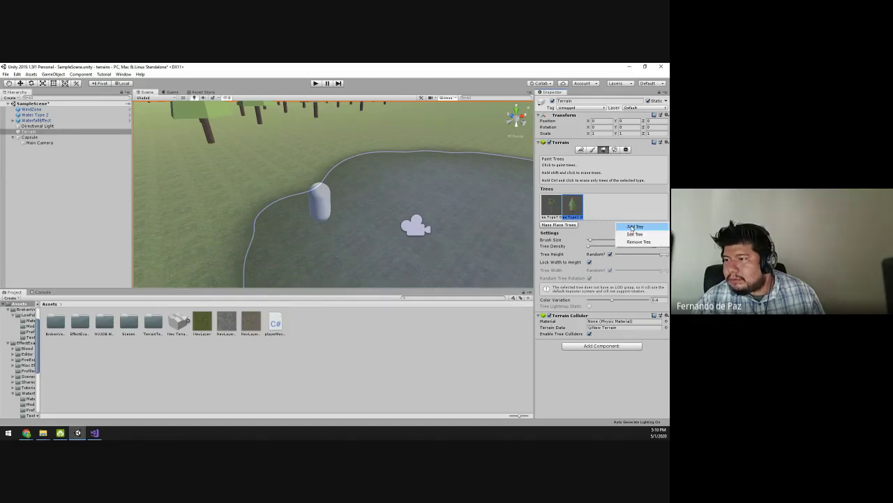
{"action": "left_click", "coordinate": [633, 234]}
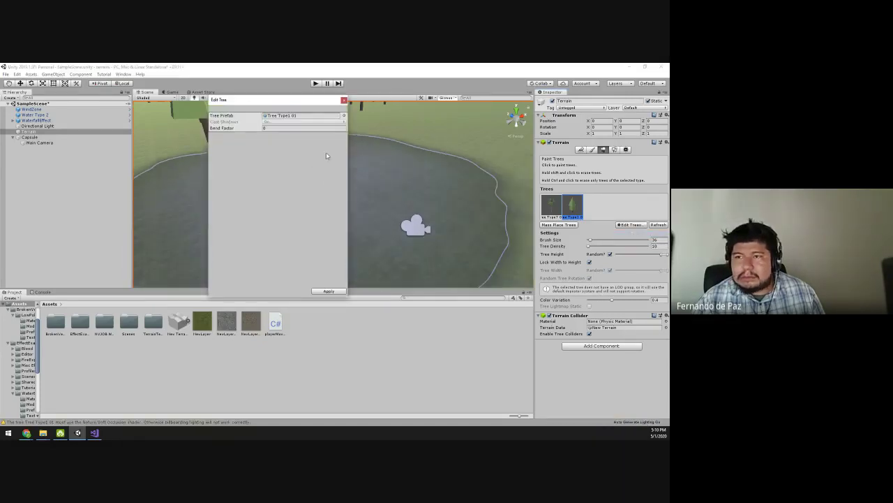
{"action": "left_click", "coordinate": [343, 100]}
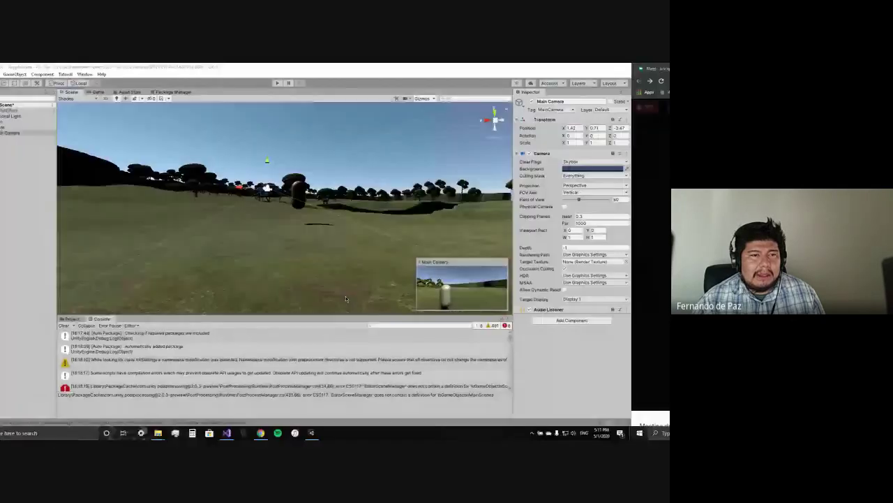
{"action": "left_click", "coordinate": [379, 232]}
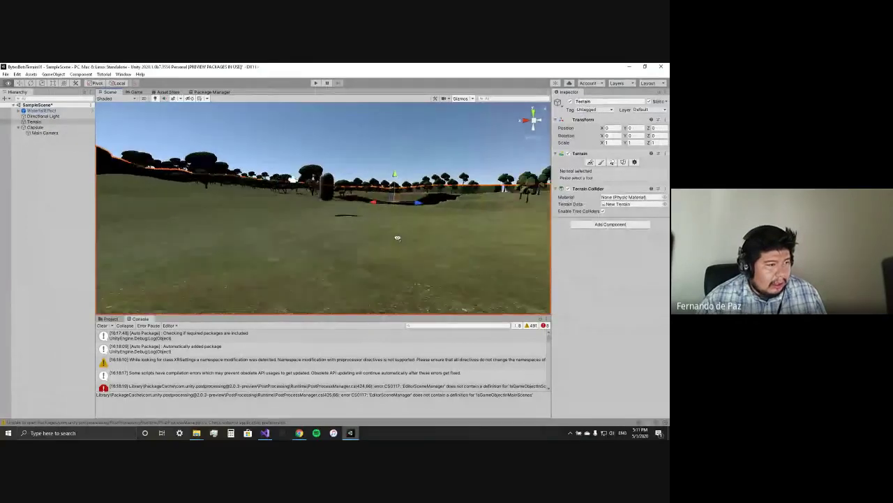
{"action": "right_click_drag", "start_coordinate": [397, 238], "coordinate": [473, 230]}
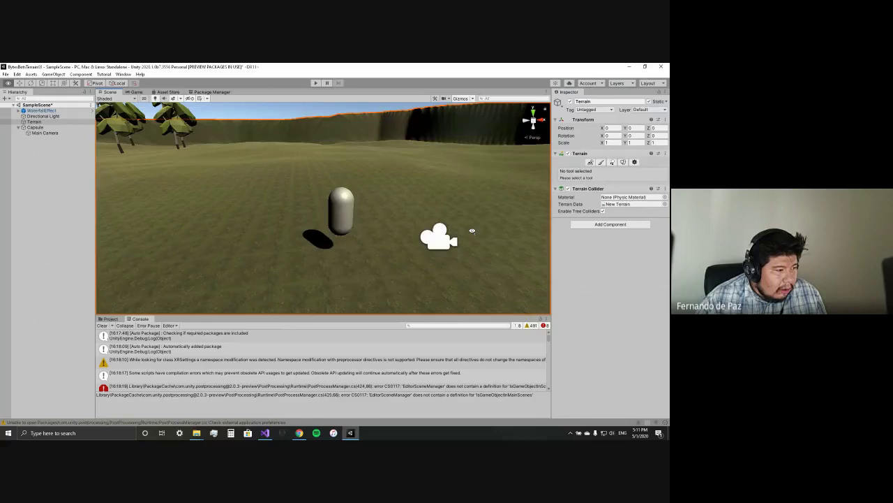
{"action": "right_click_drag", "start_coordinate": [472, 231], "coordinate": [492, 230]}
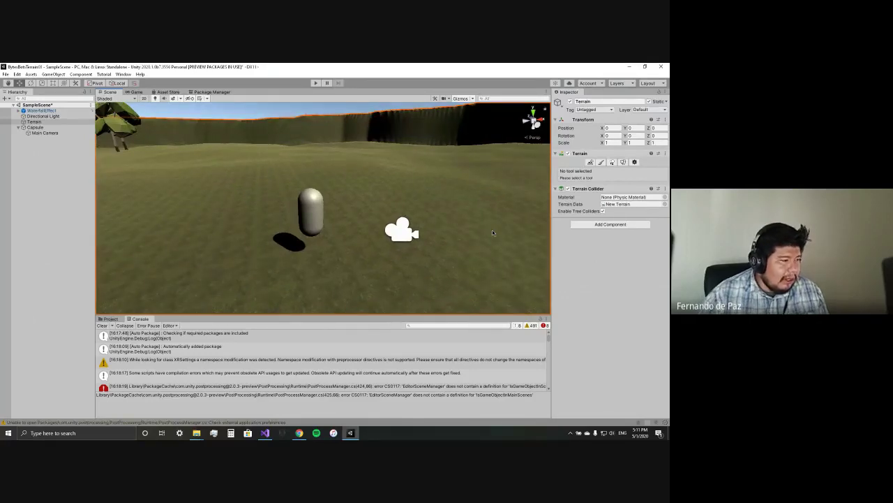
Clear the console and select the MinDrawer.cs error to read its full text.
{"action": "left_click", "coordinate": [102, 326]}
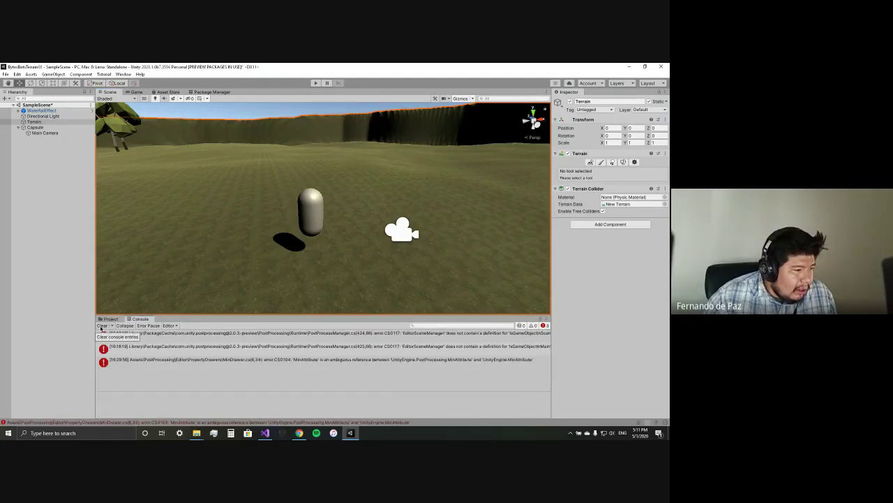
{"action": "left_click", "coordinate": [266, 362]}
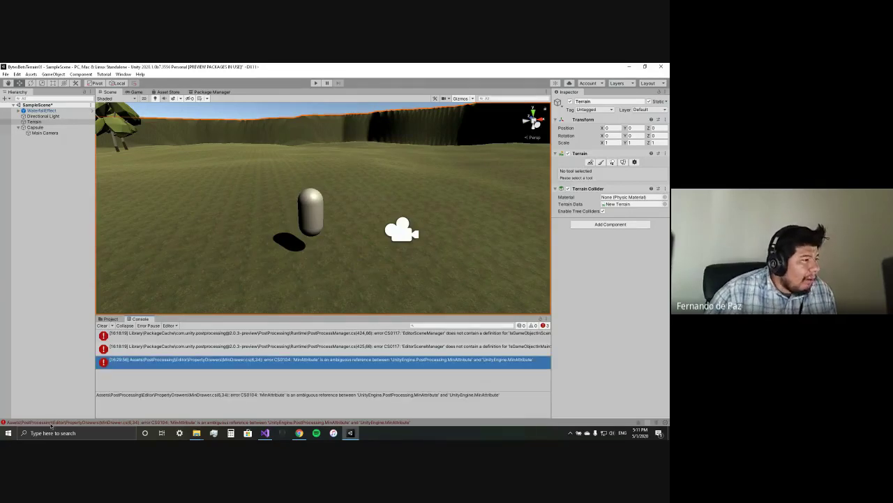
{"action": "left_click", "coordinate": [7, 433]}
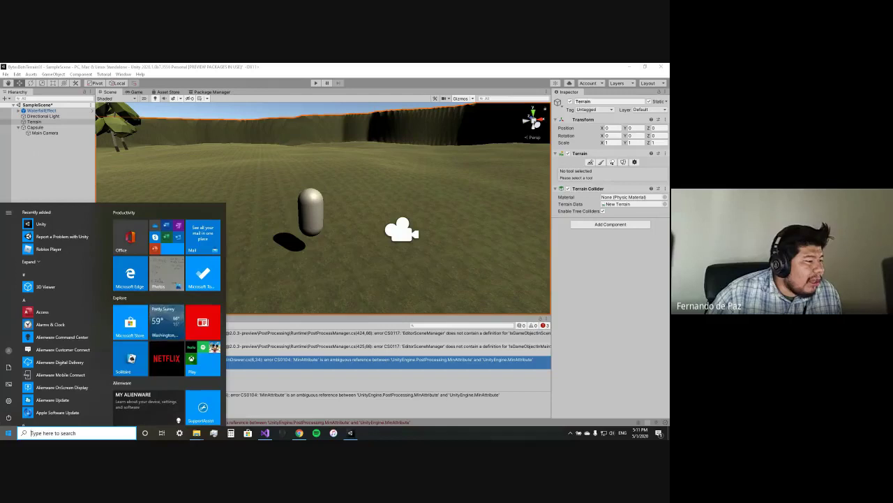
{"action": "left_click", "coordinate": [337, 395]}
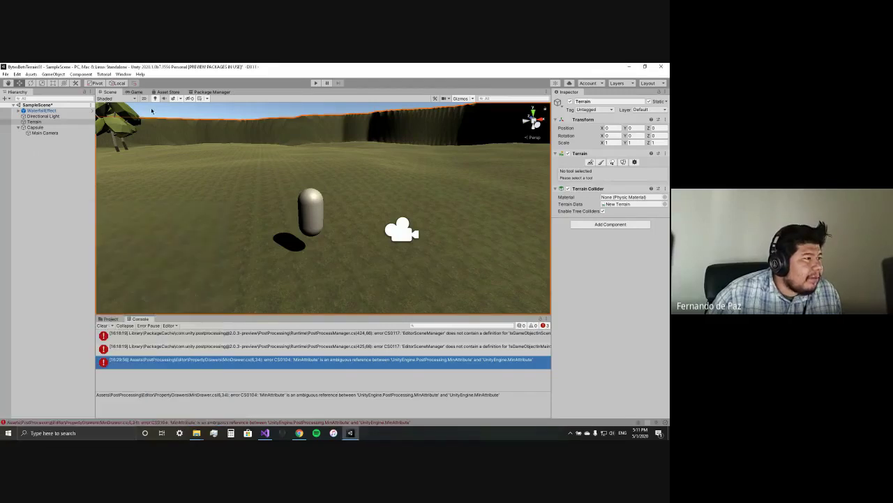
Open the Package Manager and switch its list from My Assets to all packages.
{"action": "left_click", "coordinate": [122, 74]}
{"action": "left_click", "coordinate": [128, 76]}
{"action": "left_click", "coordinate": [128, 75]}
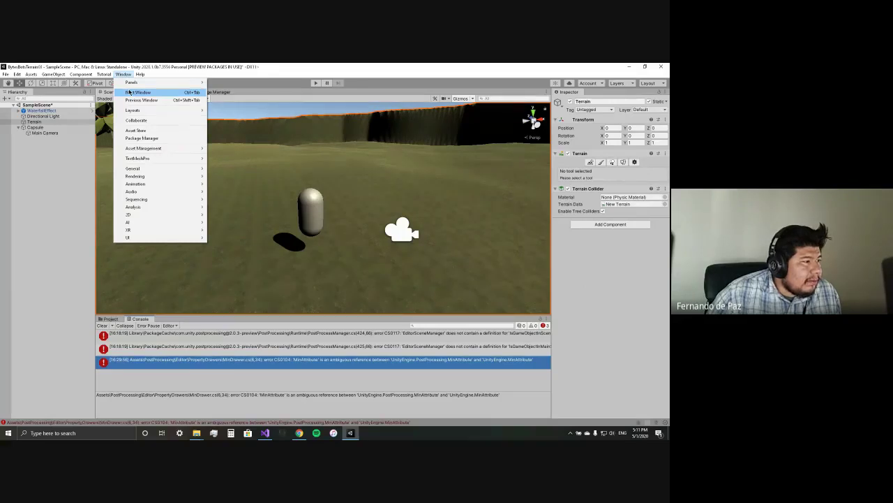
{"action": "left_click", "coordinate": [143, 138]}
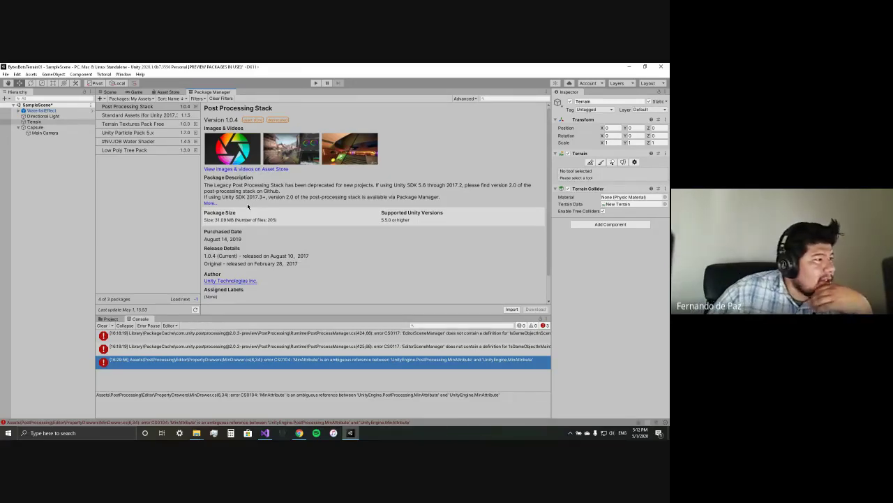
{"action": "left_click", "coordinate": [147, 100]}
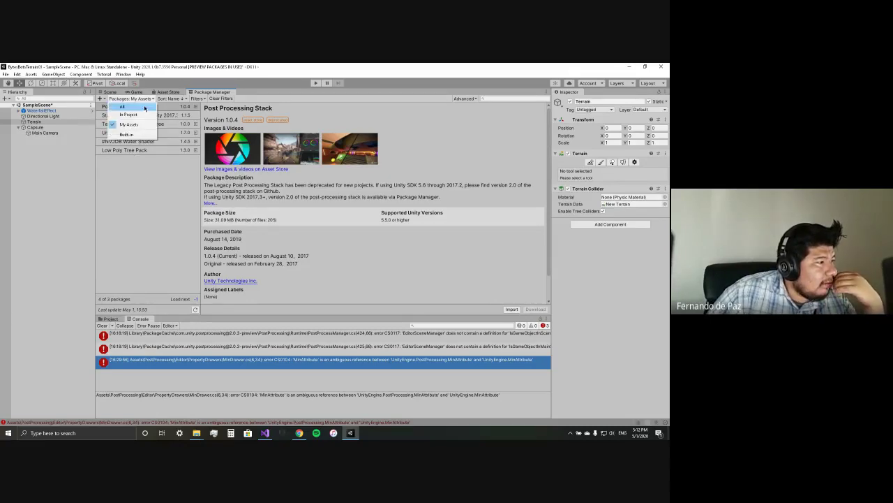
{"action": "left_click", "coordinate": [142, 107]}
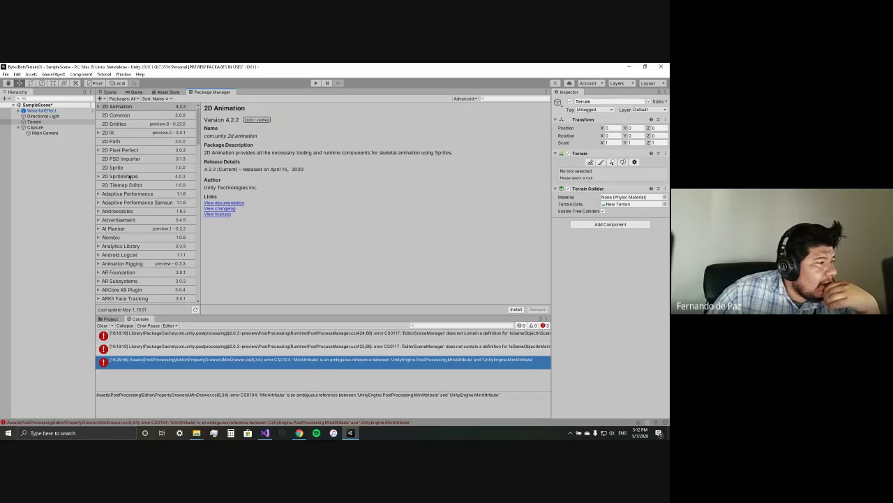
Find the Postprocessing package in the list and update it to version 2.3.0.
{"action": "scroll", "coordinate": [133, 185], "scroll_direction": "down", "scroll_amount": 10}
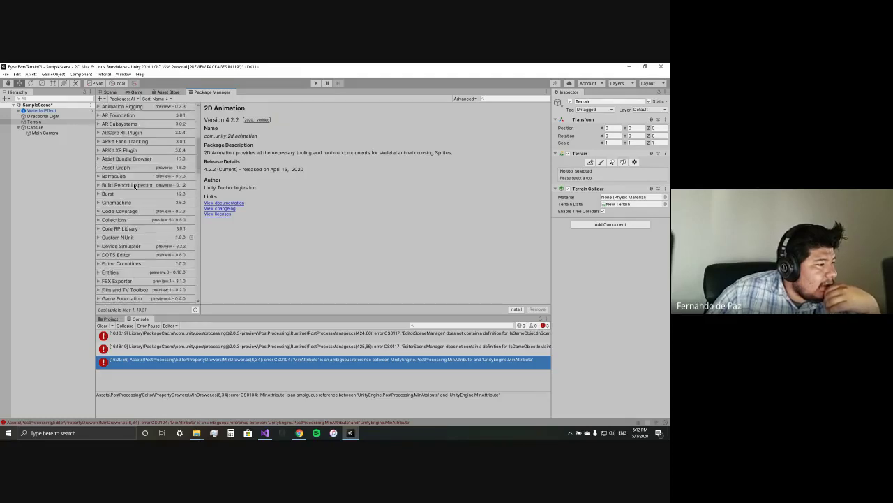
{"action": "scroll", "coordinate": [135, 185], "scroll_direction": "down", "scroll_amount": 10}
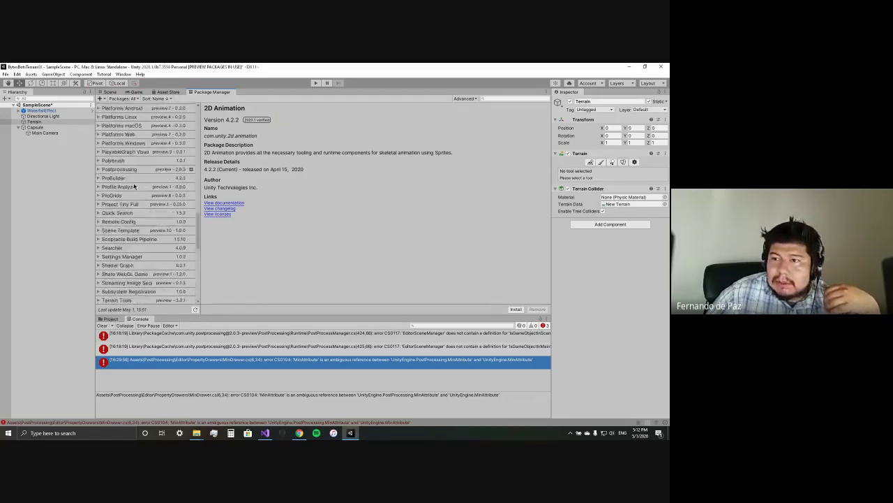
{"action": "scroll", "coordinate": [135, 185], "scroll_direction": "up", "scroll_amount": 5}
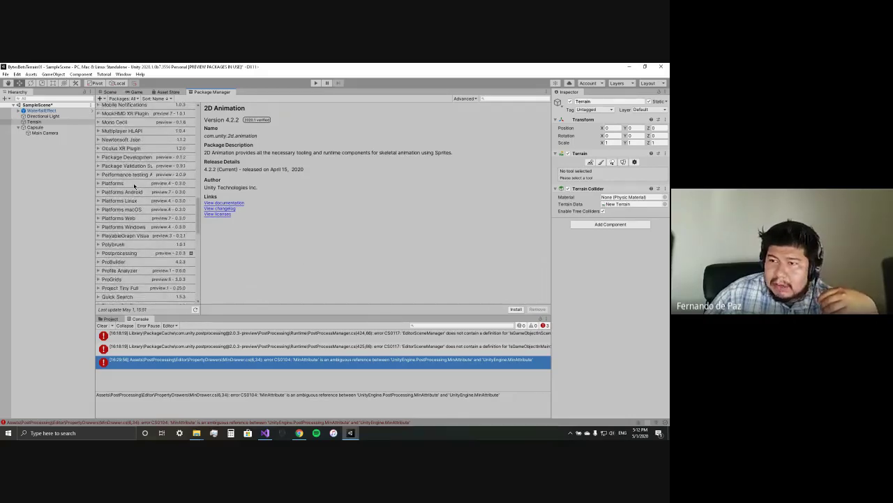
{"action": "scroll", "coordinate": [134, 185], "scroll_direction": "down", "scroll_amount": 4}
{"action": "scroll", "coordinate": [135, 185], "scroll_direction": "up", "scroll_amount": 4}
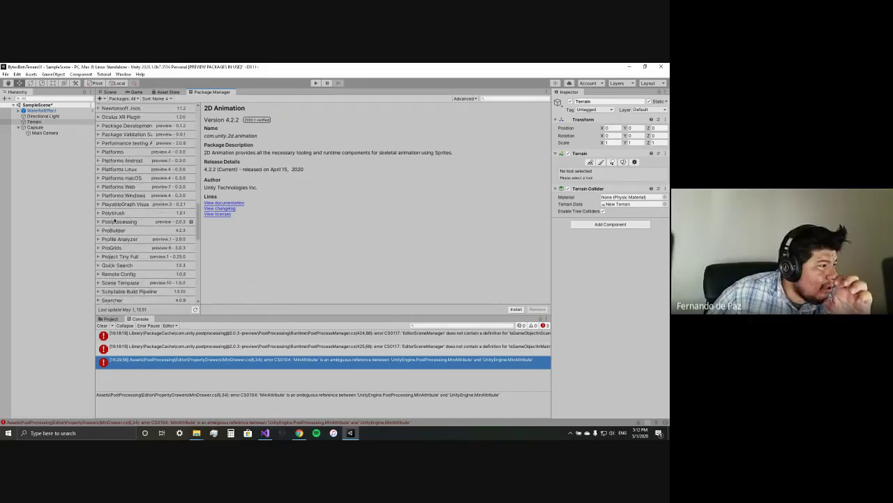
{"action": "left_click", "coordinate": [119, 222]}
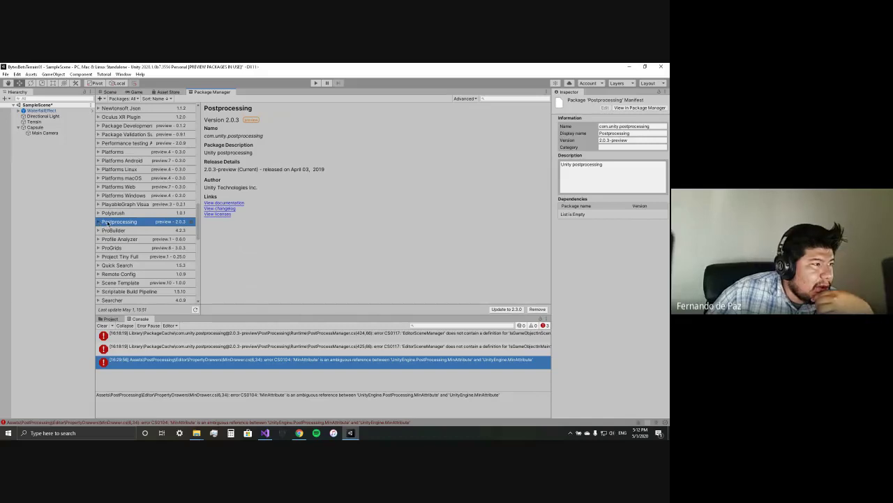
{"action": "left_click", "coordinate": [516, 309]}
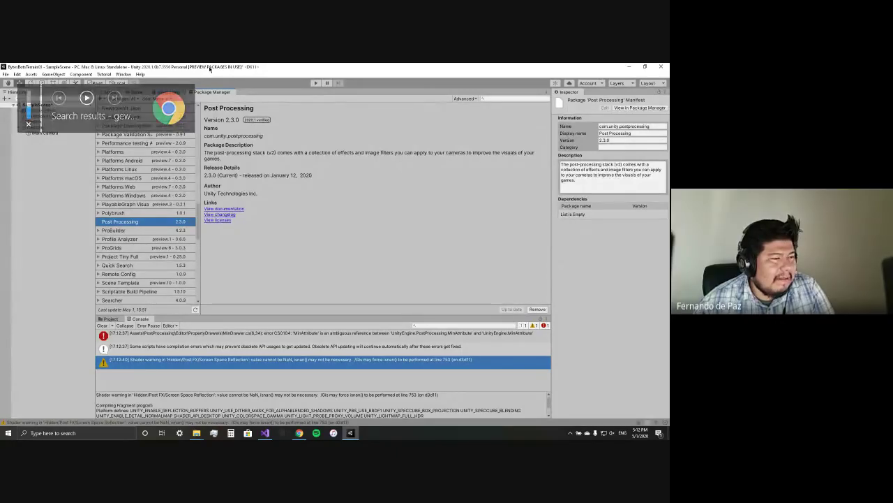
Return to the scene, try to run the game, and clear the console down to the MinAttribute error.
{"action": "left_click", "coordinate": [109, 92]}
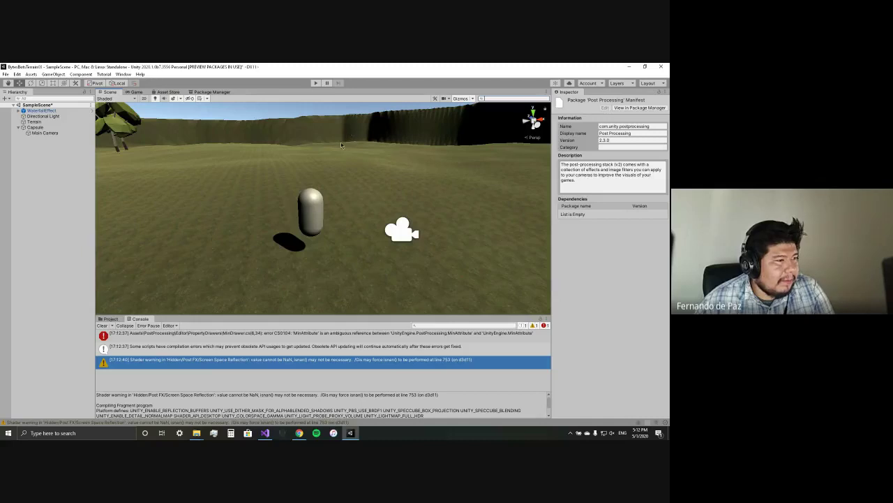
{"action": "left_click", "coordinate": [314, 83]}
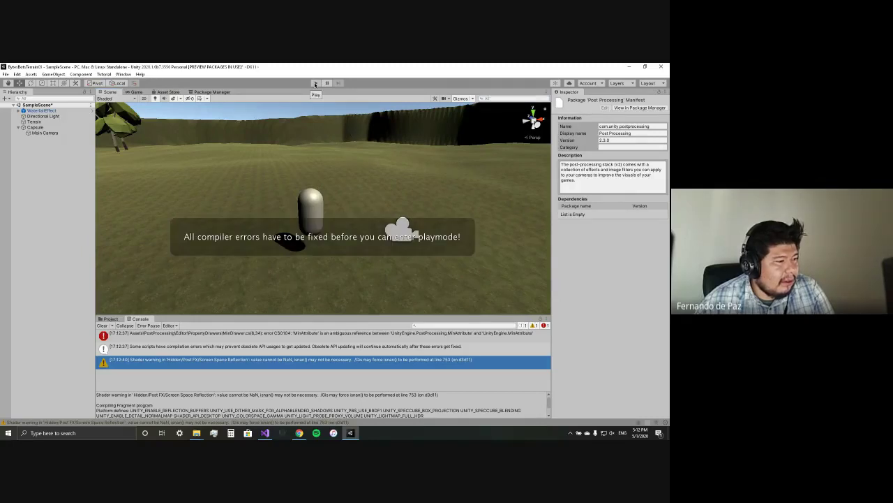
{"action": "left_click", "coordinate": [263, 336]}
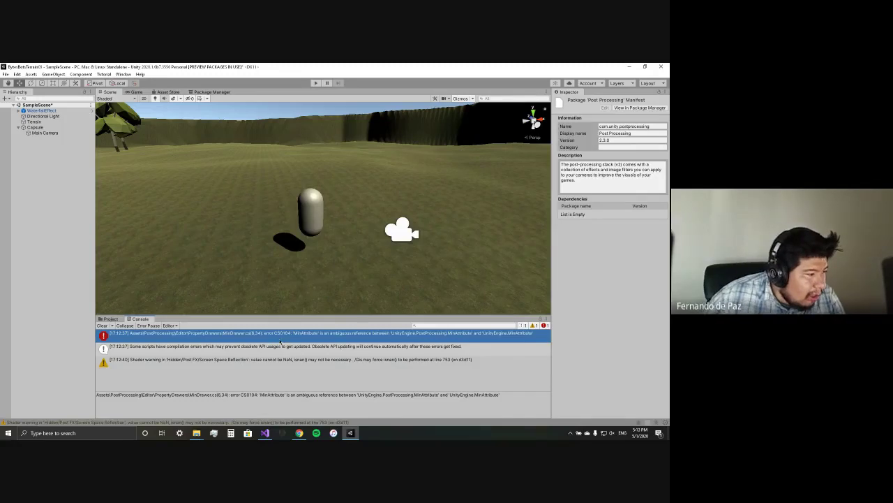
{"action": "left_click", "coordinate": [102, 325]}
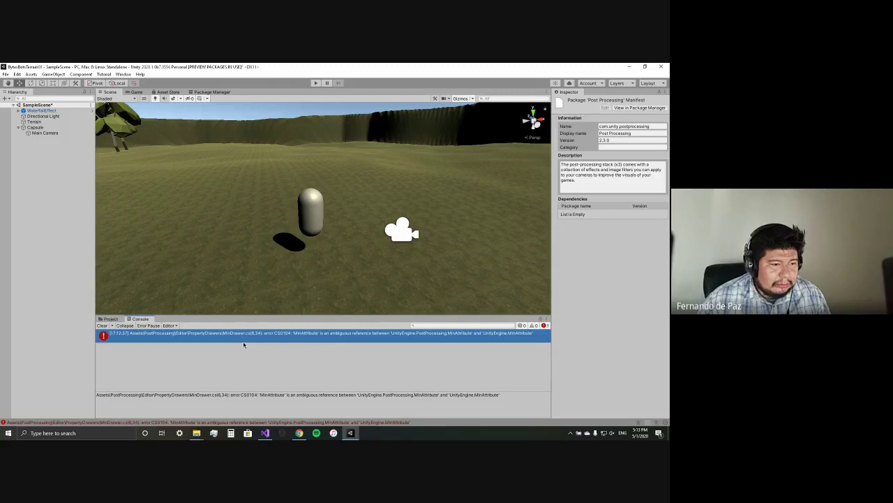
Open MinDrawer.cs from the console error and prefix MinAttribute in the line 6 typeof expression with "UnityEngine.PostProcessing.".
{"action": "double_click", "coordinate": [243, 343]}
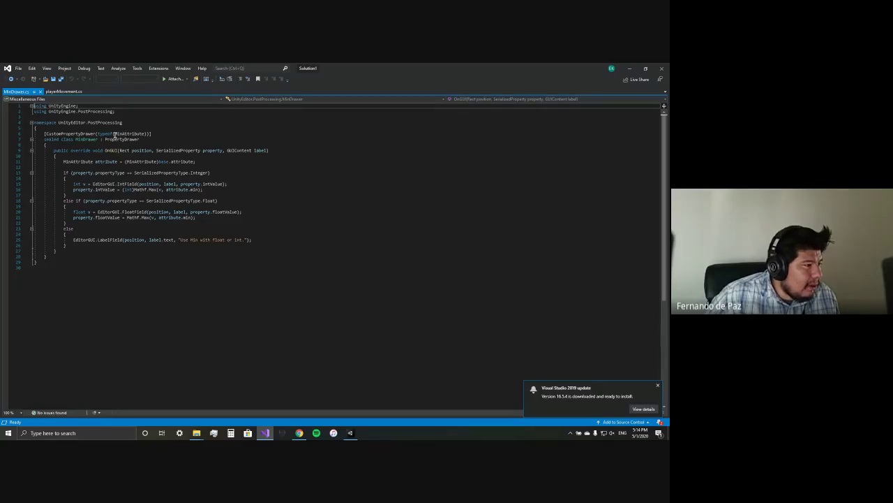
{"action": "left_click", "coordinate": [119, 134]}
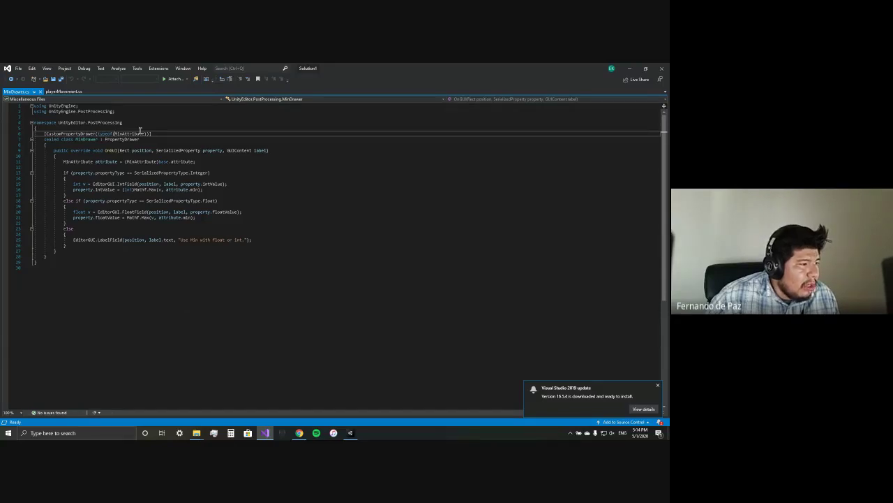
{"action": "type", "text": "u"}
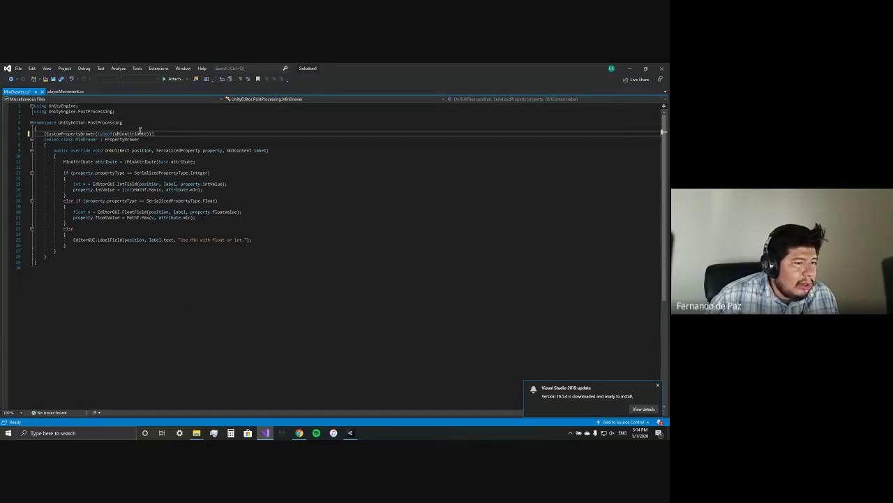
{"action": "type", "text": "nityEngine."}
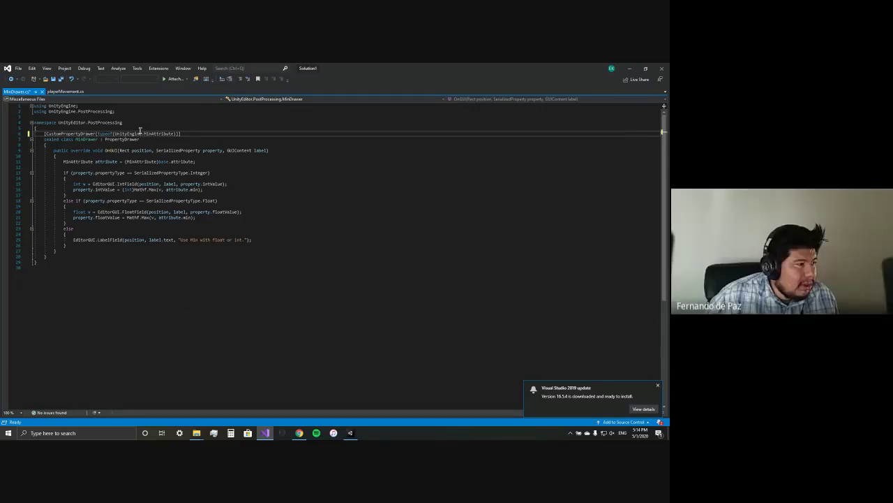
{"action": "type", "text": "Post"}
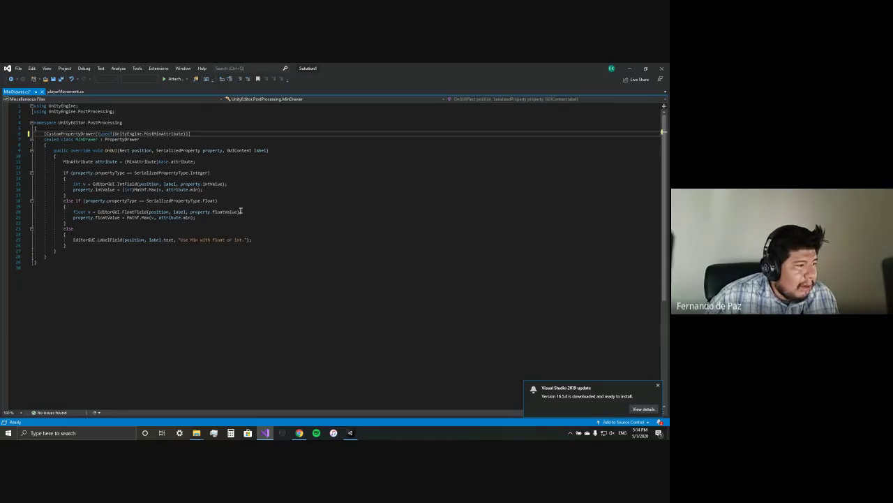
{"action": "type", "text": "Processing."}
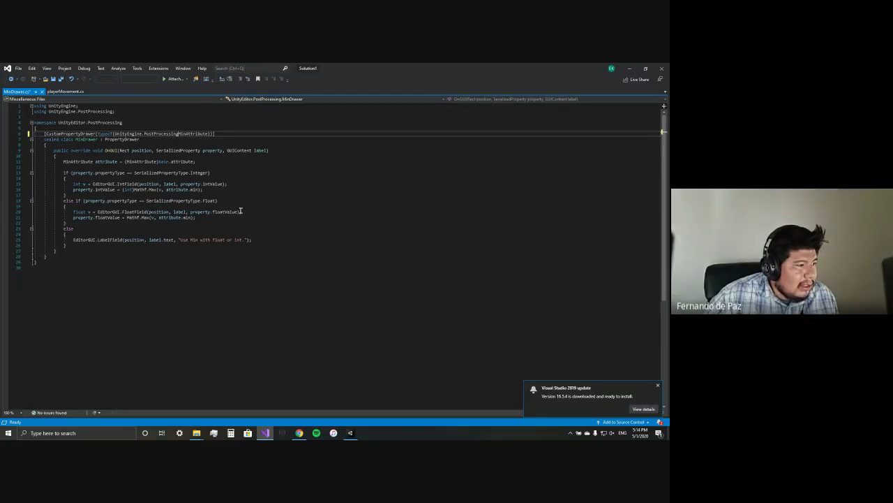
{"action": "type", "text": "."}
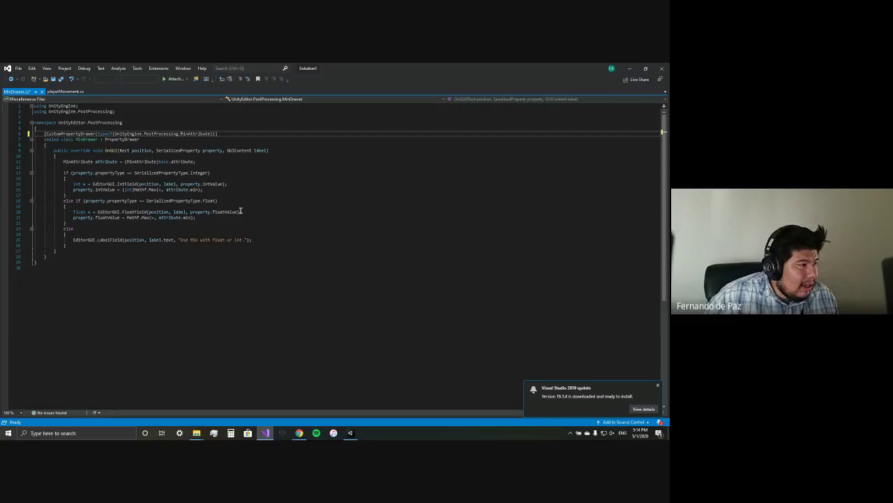
{"action": "left_click", "coordinate": [18, 69]}
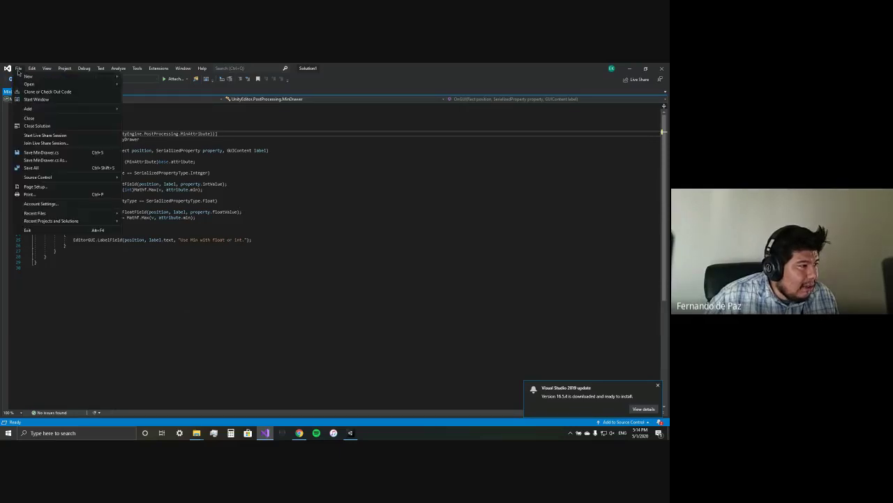
{"action": "left_click", "coordinate": [166, 203]}
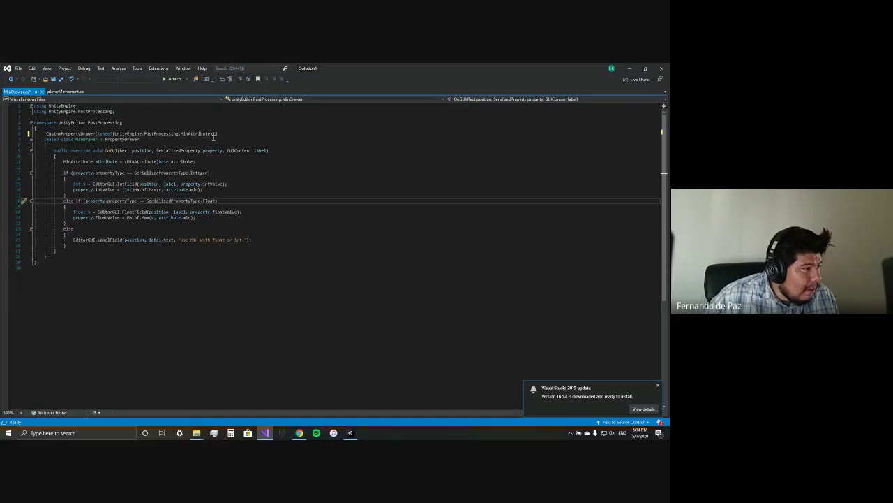
Copy the "UnityEngine.PostProcessing." prefix and insert it before MinAttribute in the line 11 cast.
{"action": "left_click_drag", "start_coordinate": [180, 133], "coordinate": [113, 133]}
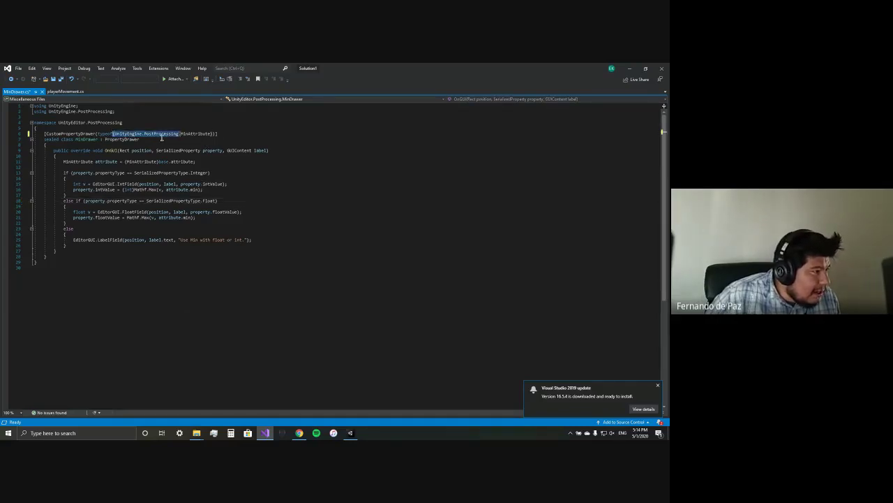
{"action": "key", "text": "shift+Right"}
{"action": "key", "text": "Delete"}
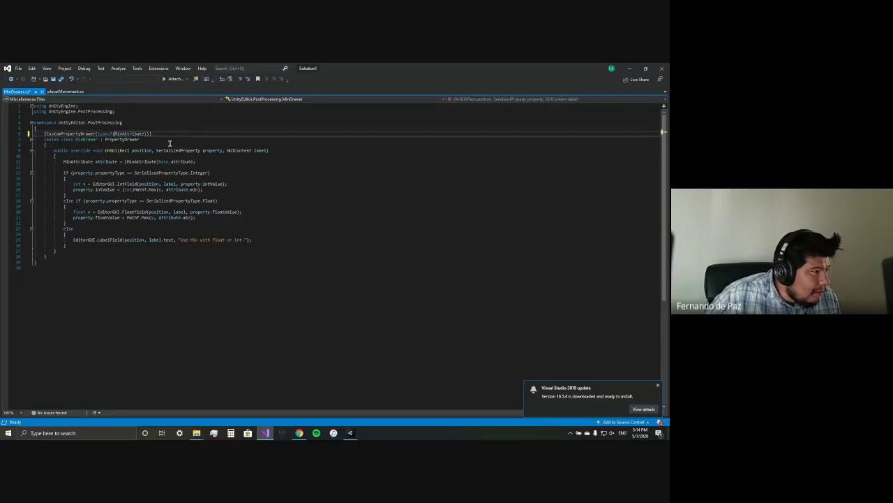
{"action": "key", "text": "ctrl+z"}
{"action": "key", "text": "ctrl+c"}
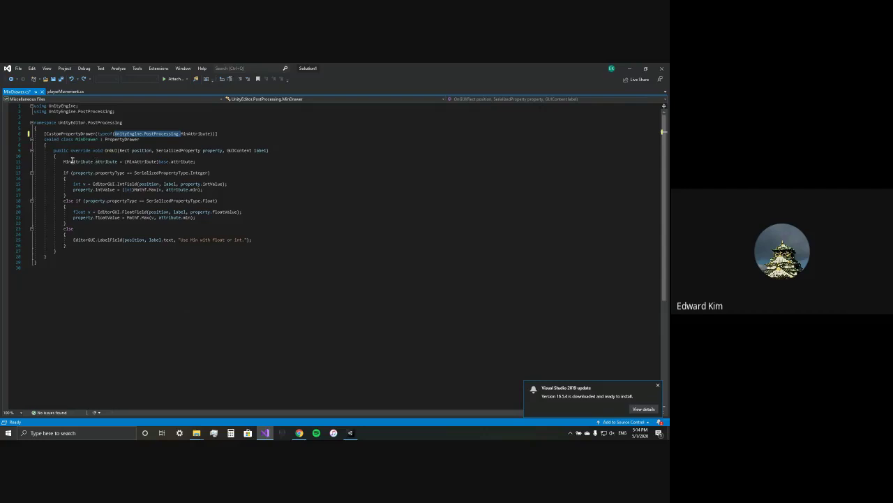
{"action": "left_click", "coordinate": [127, 162]}
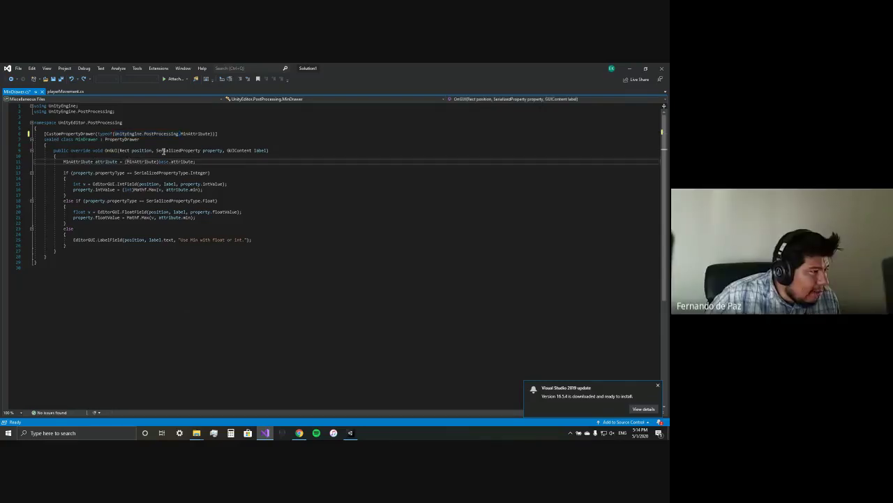
{"action": "key", "text": "ctrl+v"}
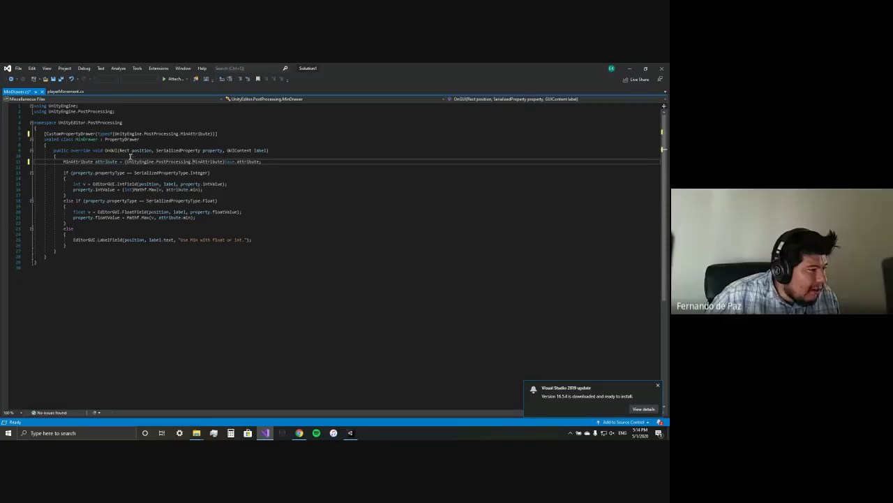
Insert the copied "UnityEngine.PostProcessing." prefix before the MinAttribute type that starts line 11, and save all files.
{"action": "left_click", "coordinate": [64, 162]}
{"action": "key", "text": "ctrl+v"}
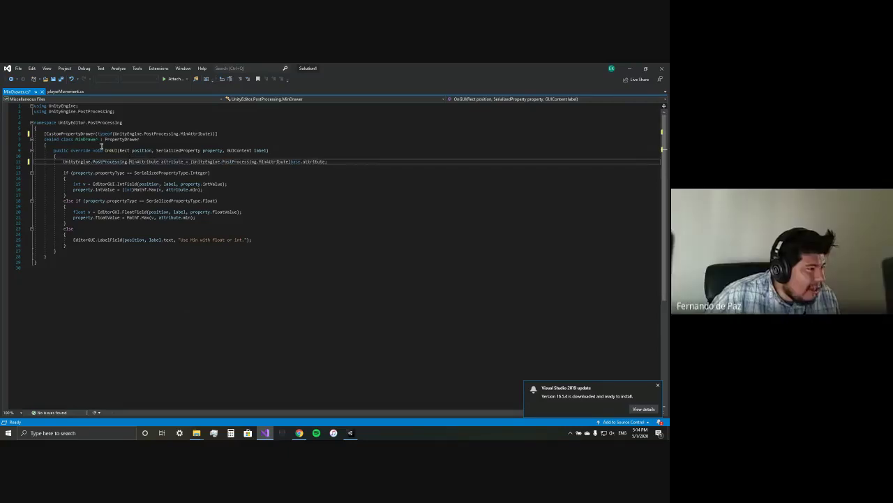
{"action": "left_click", "coordinate": [18, 68]}
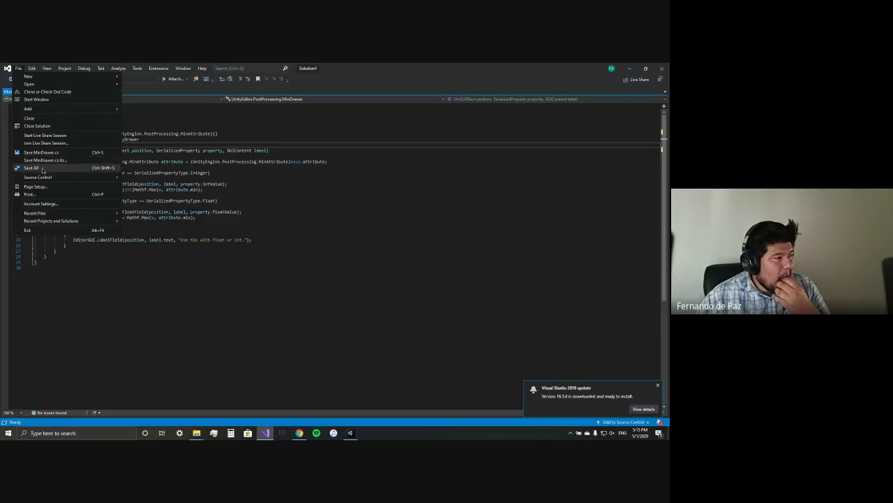
{"action": "left_click", "coordinate": [42, 169]}
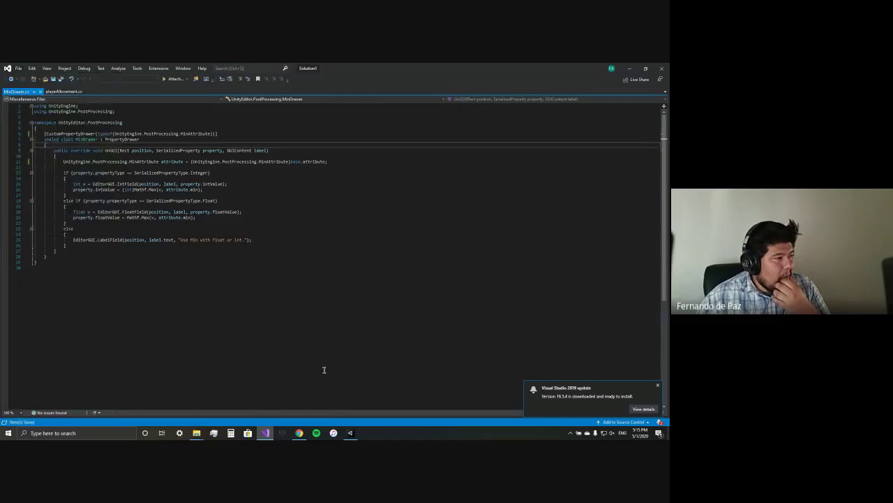
Switch to Unity and test-run the game with the capsule player, ending in edit mode.
{"action": "left_click", "coordinate": [351, 433]}
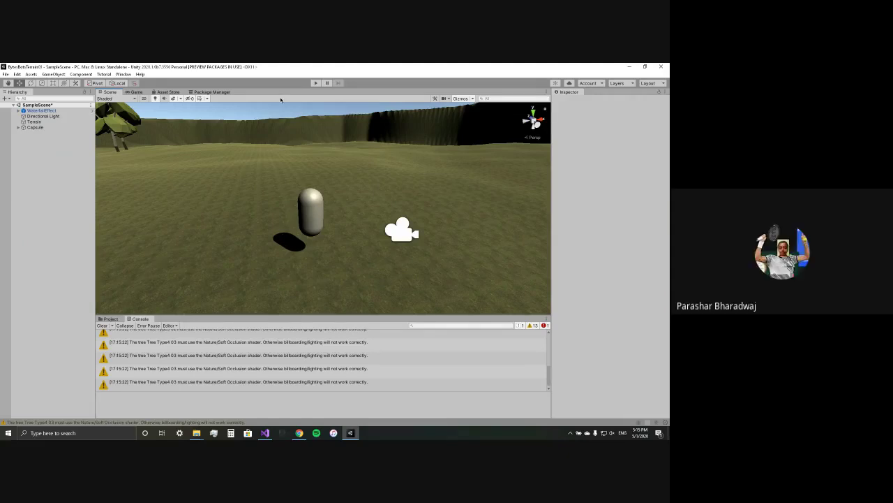
{"action": "key", "text": "ctrl+p"}
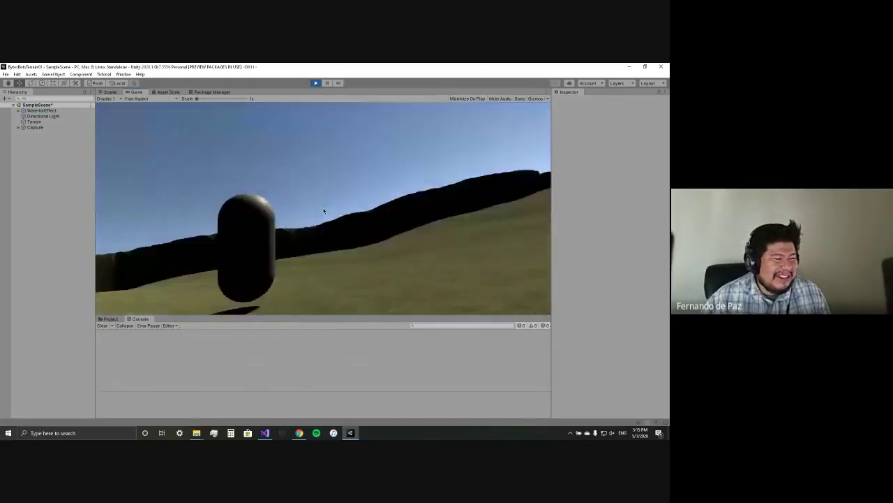
{"action": "left_click", "coordinate": [315, 84]}
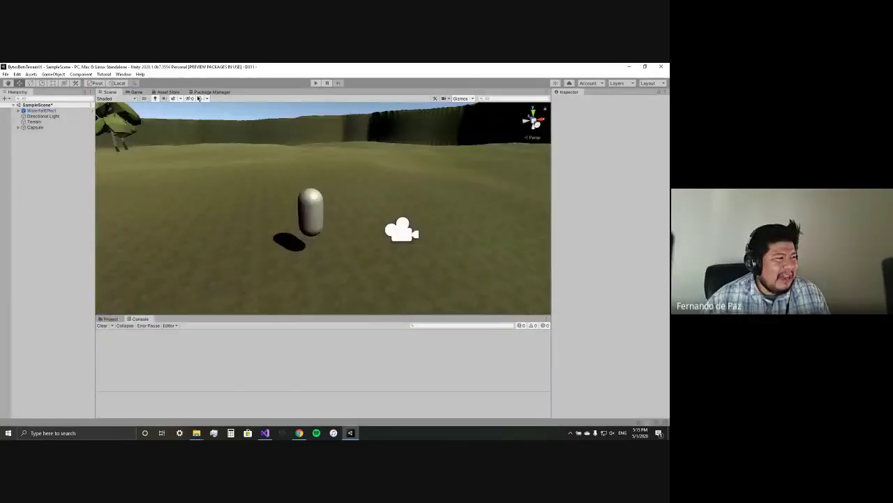
Freeze the capsule's rotation on the X and Z axes in its Rigidbody constraints.
{"action": "left_click", "coordinate": [302, 201]}
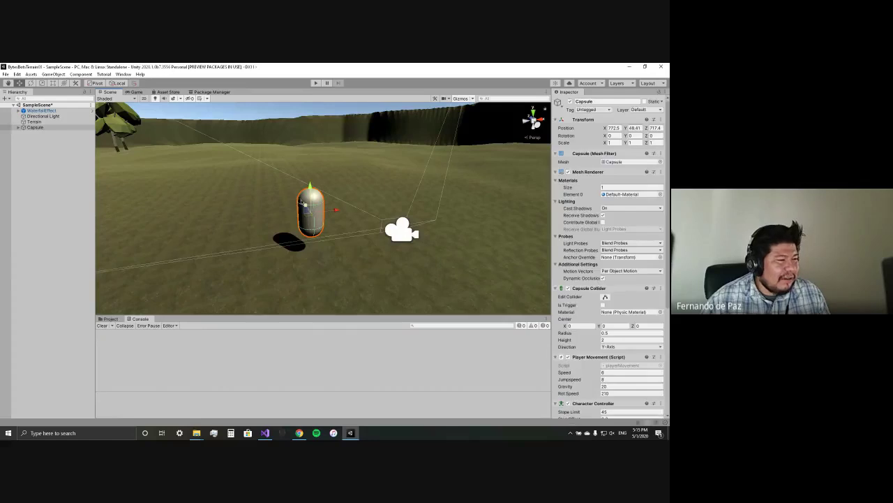
{"action": "left_click_drag", "start_coordinate": [303, 201], "coordinate": [246, 185], "text": "alt"}
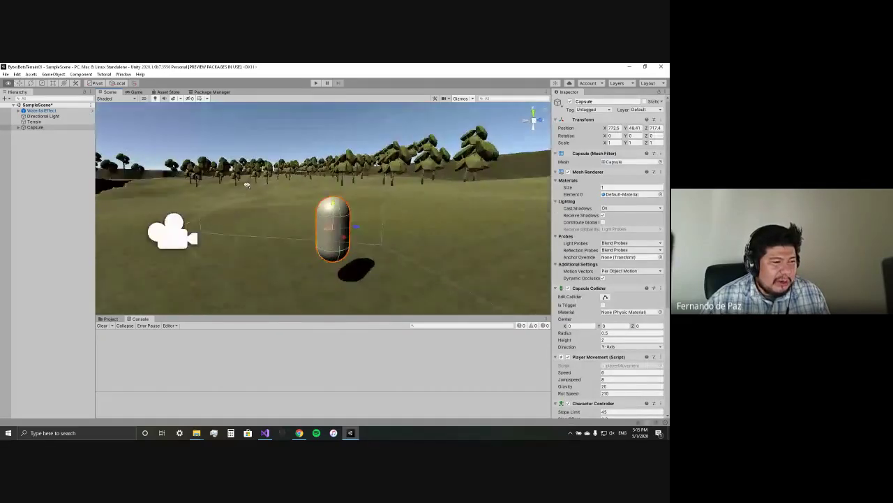
{"action": "scroll", "coordinate": [601, 196], "scroll_direction": "down", "scroll_amount": 5}
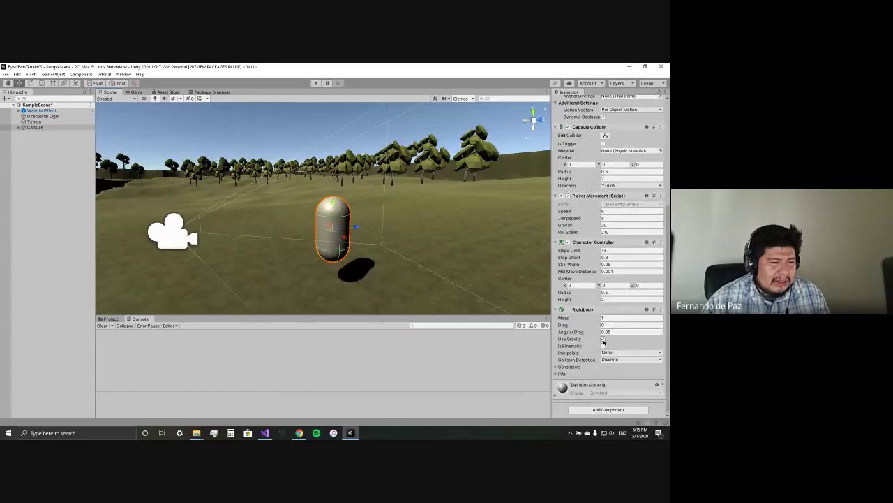
{"action": "left_click", "coordinate": [569, 366]}
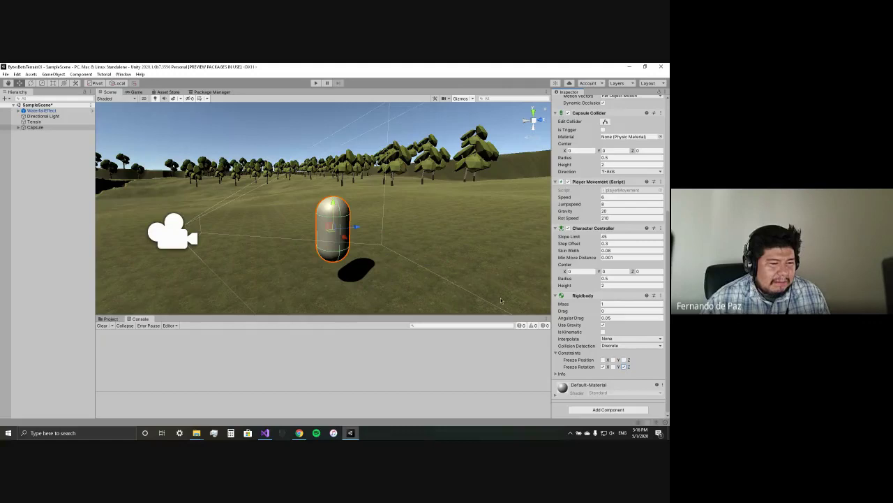
Test-run the game twice to check how the capsule moves with its X and Z rotation frozen.
{"action": "left_click", "coordinate": [315, 83]}
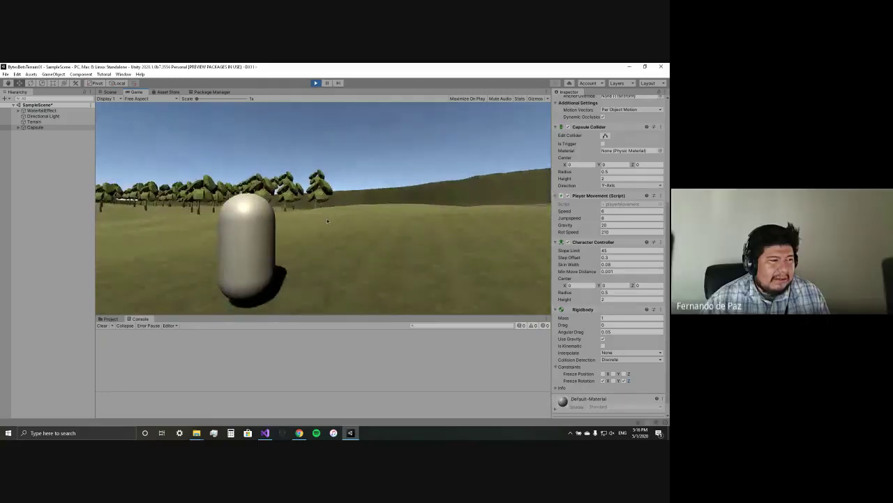
{"action": "left_click", "coordinate": [315, 83]}
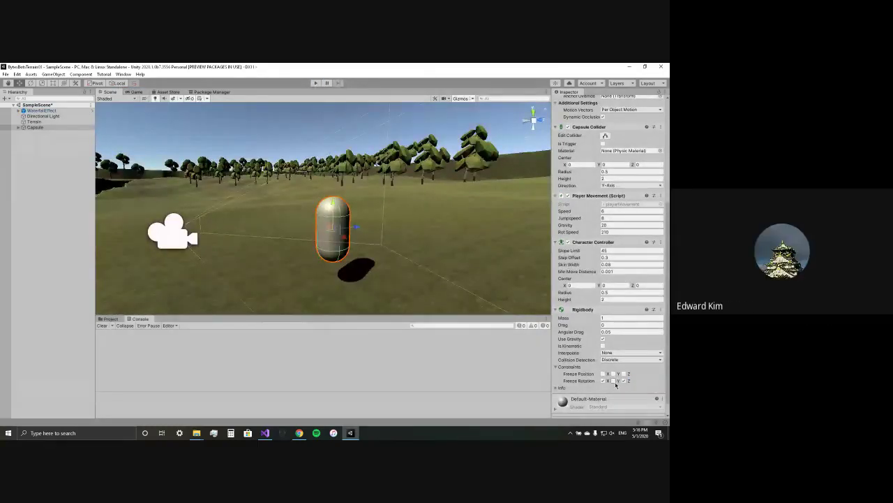
{"action": "left_click", "coordinate": [315, 83]}
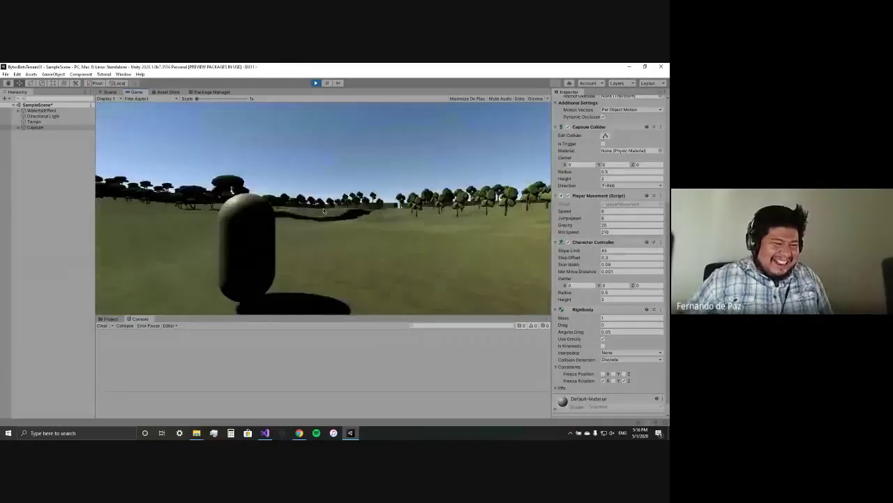
{"action": "left_click", "coordinate": [315, 83]}
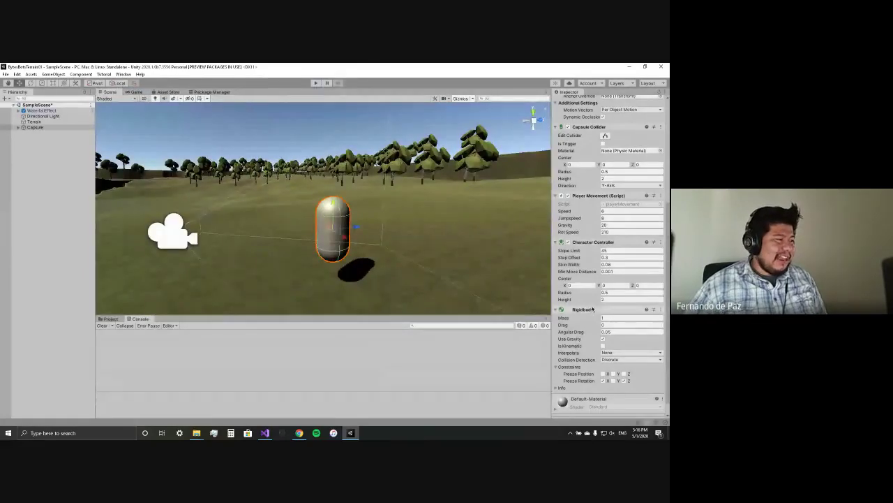
Check the main camera, then freeze the capsule's rotation on the Y axis in its Rigidbody constraints as well.
{"action": "left_click", "coordinate": [180, 233]}
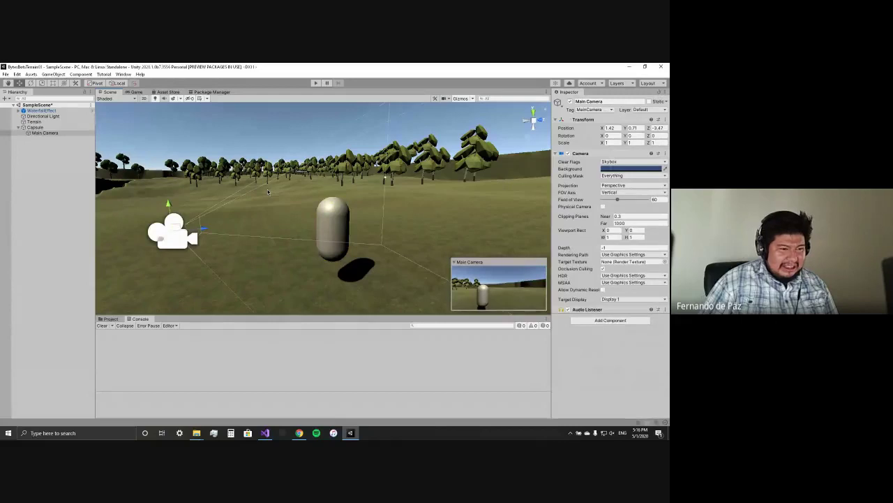
{"action": "right_click_drag", "start_coordinate": [273, 197], "coordinate": [418, 201]}
{"action": "left_click", "coordinate": [417, 201]}
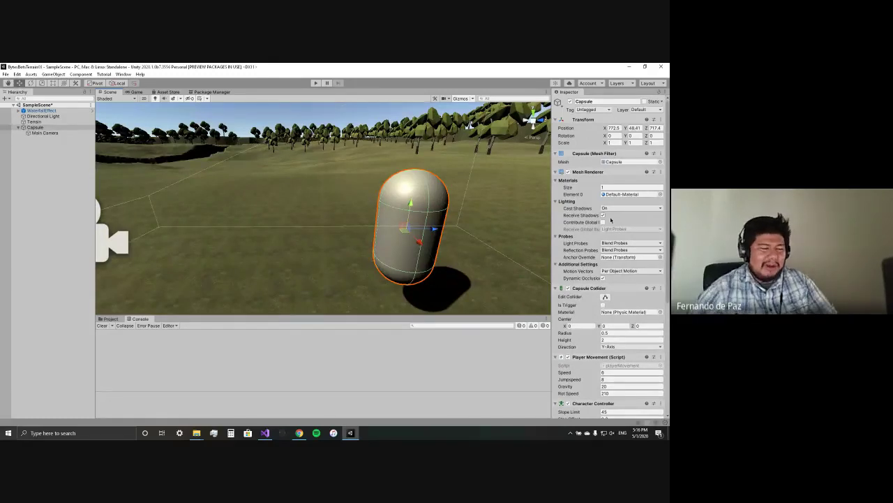
{"action": "scroll", "coordinate": [611, 220], "scroll_direction": "down", "scroll_amount": 5}
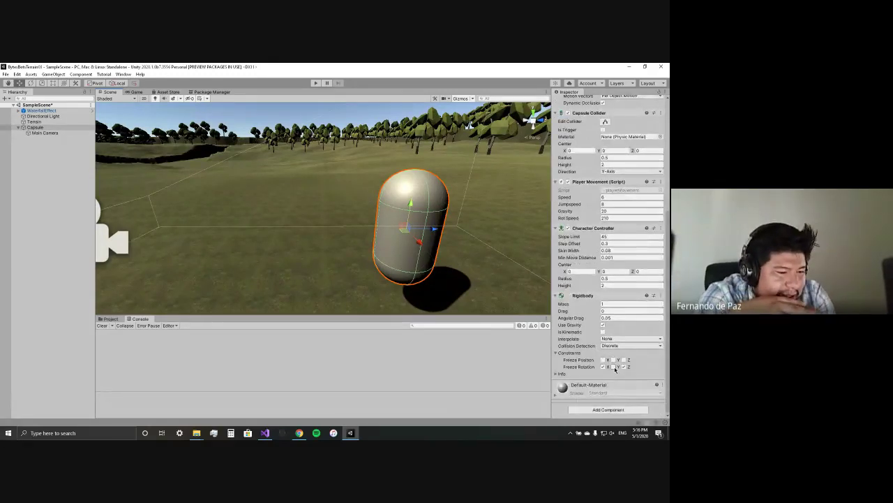
Run the game, turn the capsule both ways to test its movement and following camera, and stop the game.
{"action": "left_click", "coordinate": [317, 83]}
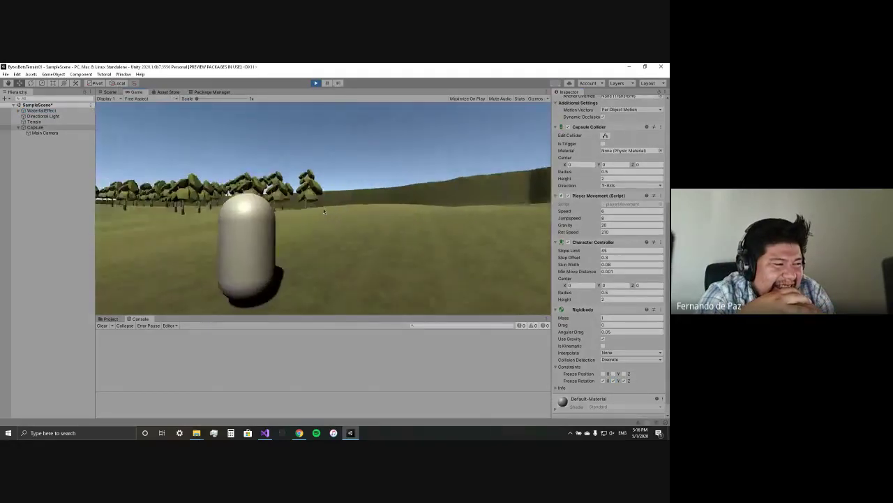
{"action": "key", "text": "a"}
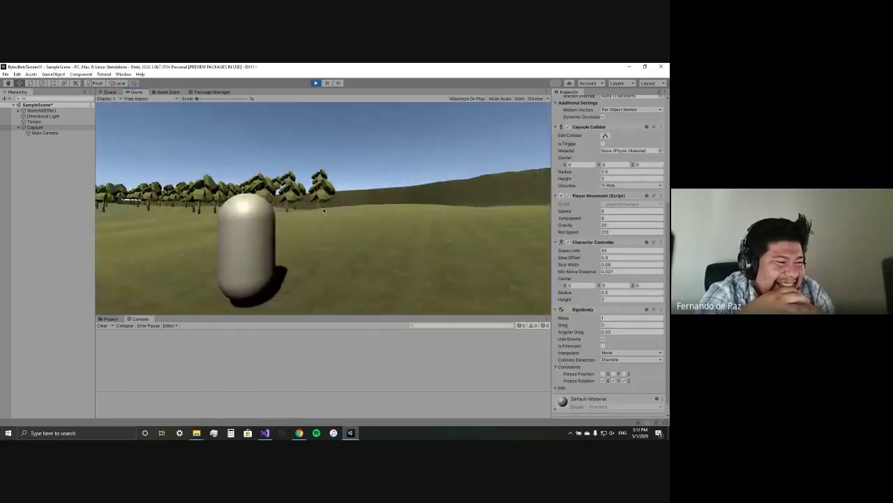
{"action": "key", "text": "a"}
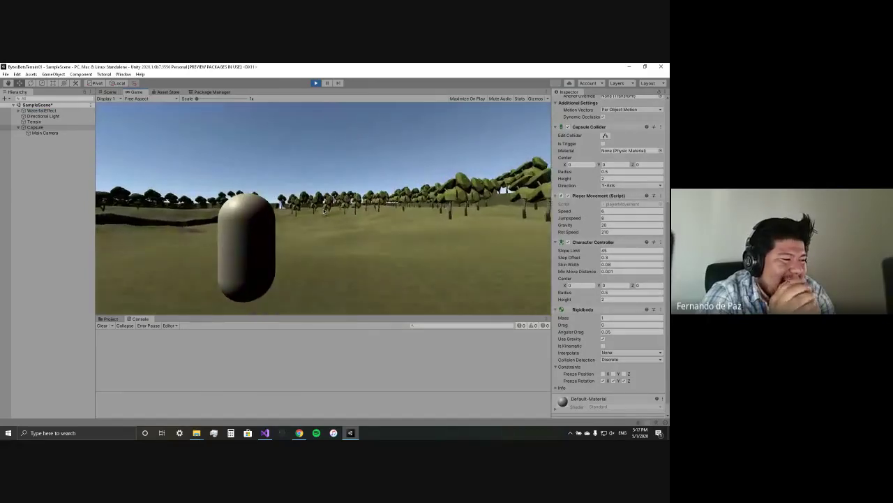
{"action": "key", "text": "d"}
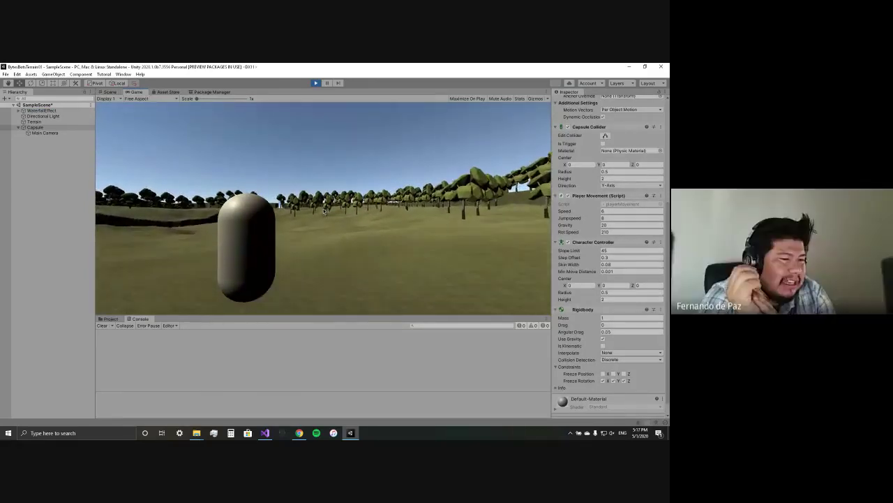
{"action": "key", "text": "d"}
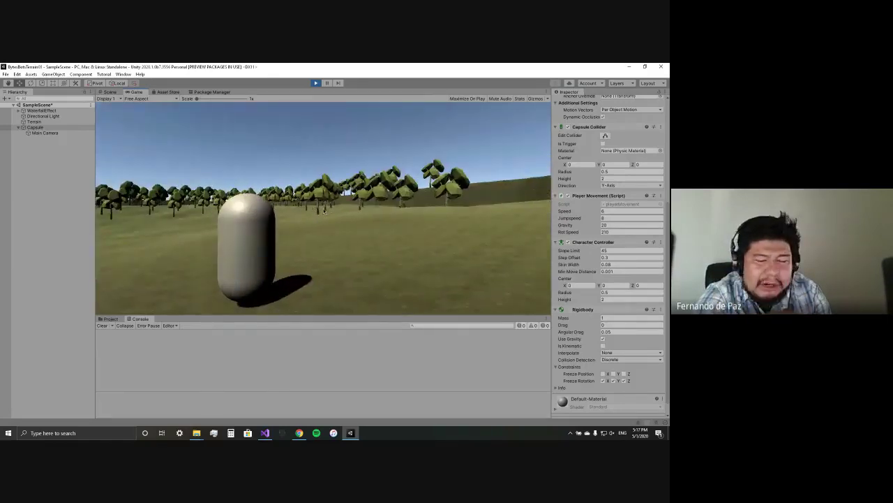
{"action": "key", "text": "a"}
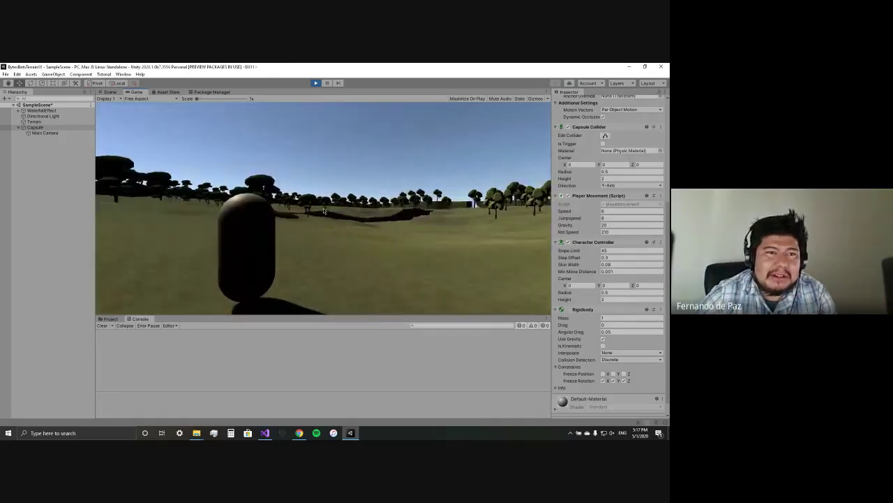
{"action": "key", "text": "a"}
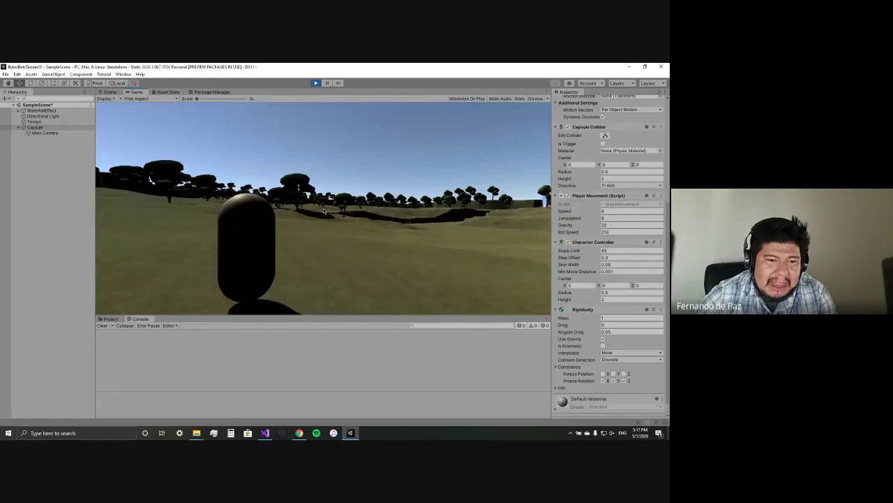
{"action": "key", "text": "d"}
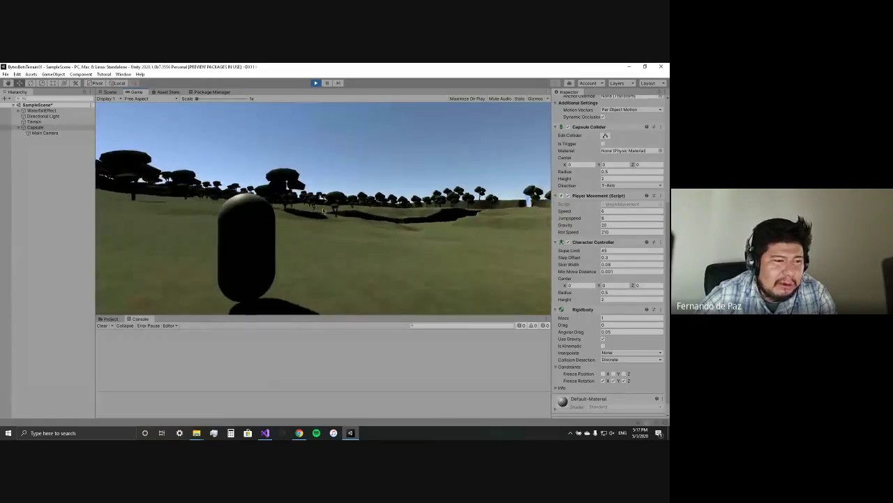
{"action": "key", "text": "d"}
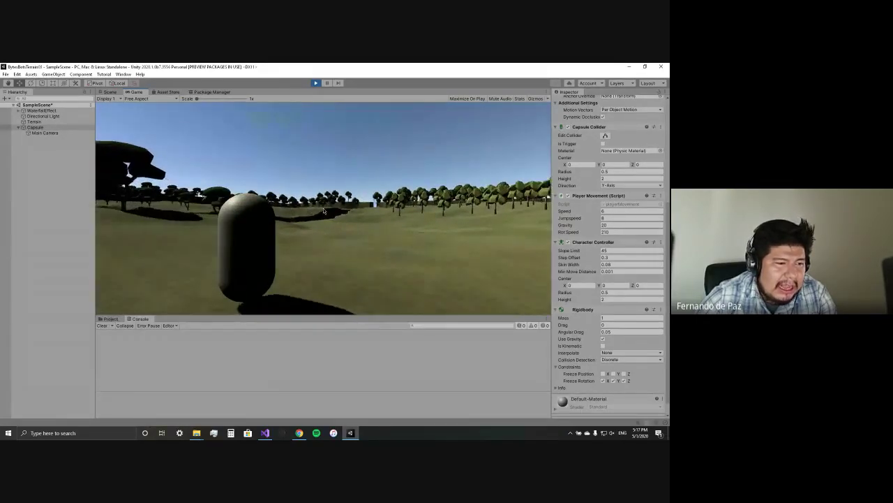
{"action": "key", "text": "d"}
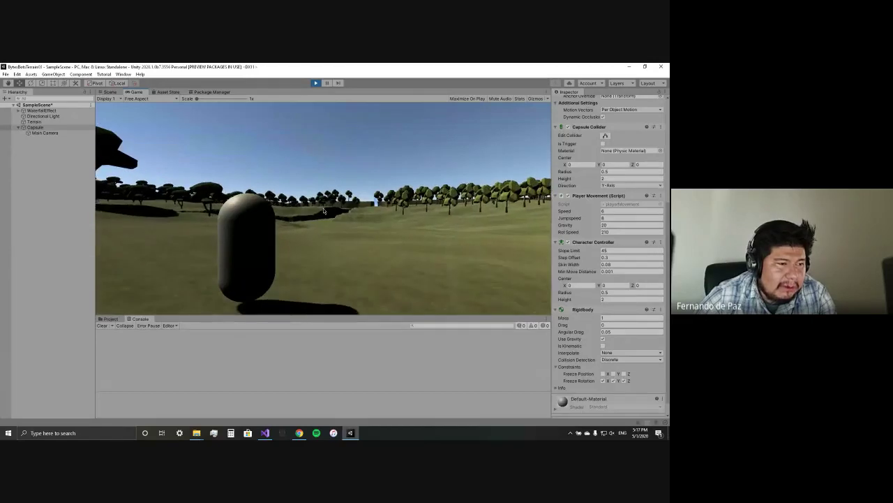
{"action": "key", "text": "d"}
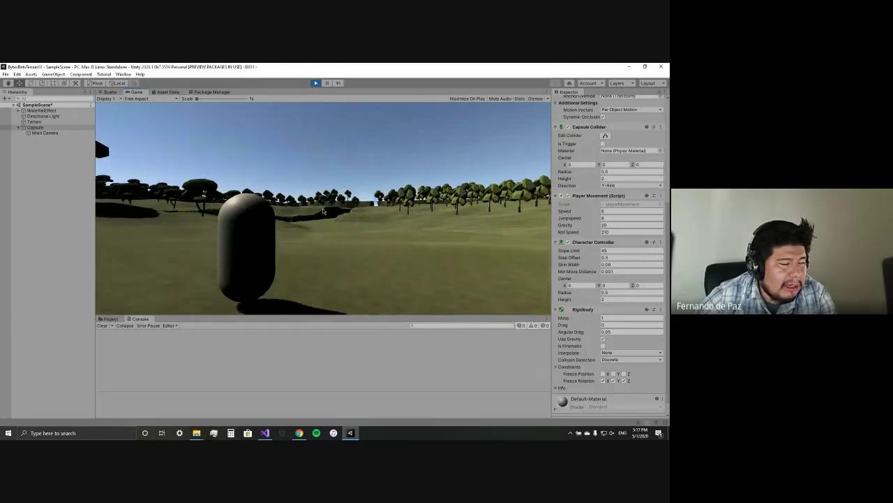
{"action": "key", "text": "d"}
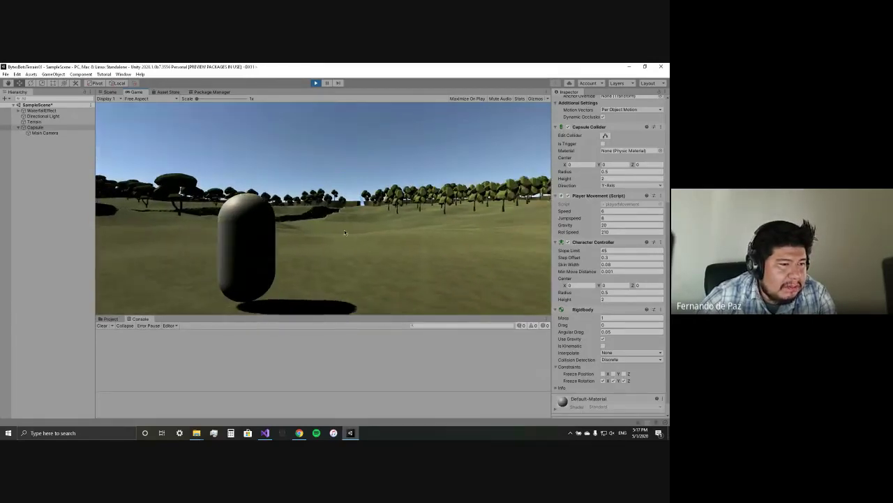
{"action": "key", "text": "d"}
{"action": "key", "text": "ctrl+p"}
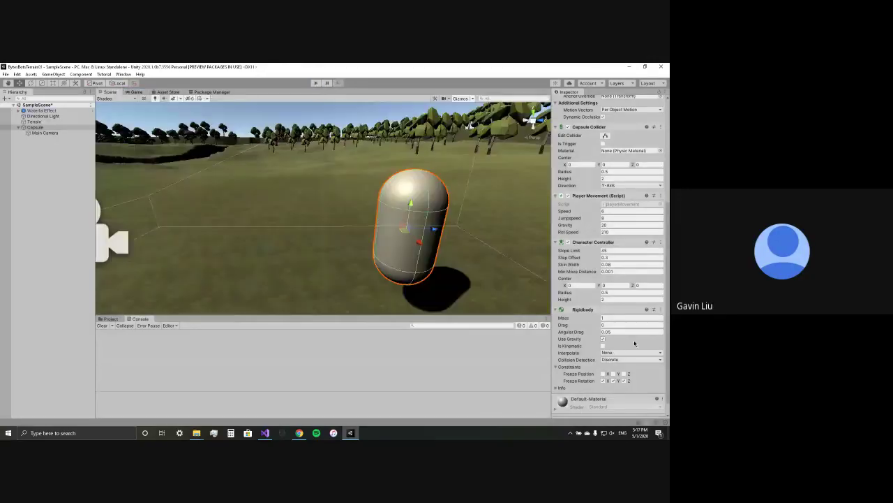
Set the capsule's Player Movement speed to 1000000 and test-run the game with it.
{"action": "scroll", "coordinate": [628, 337], "scroll_direction": "down", "scroll_amount": 1}
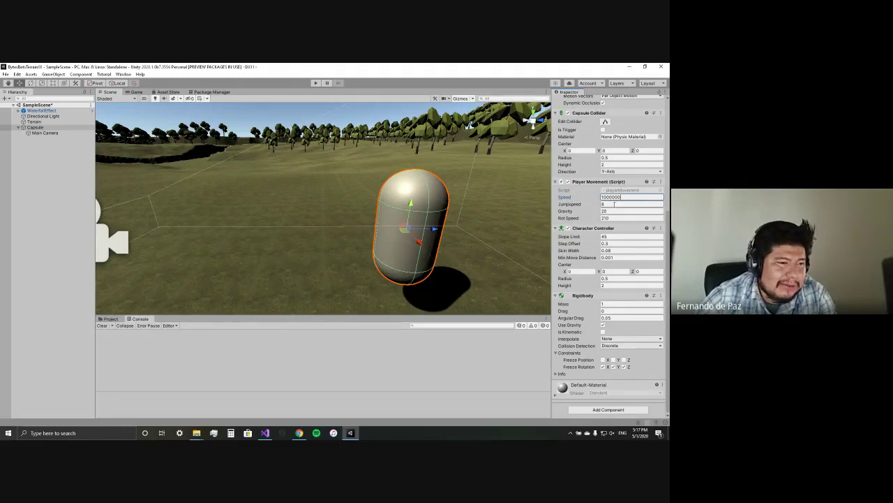
{"action": "left_click", "coordinate": [317, 82]}
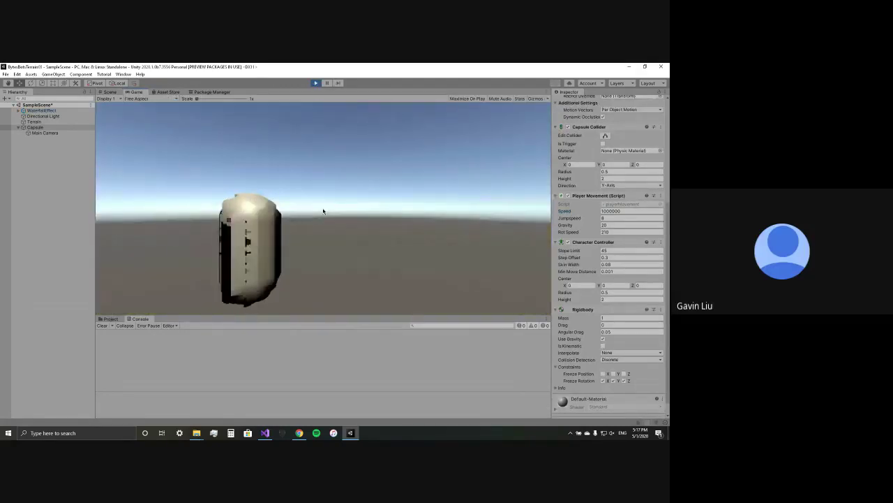
{"action": "left_click", "coordinate": [316, 83]}
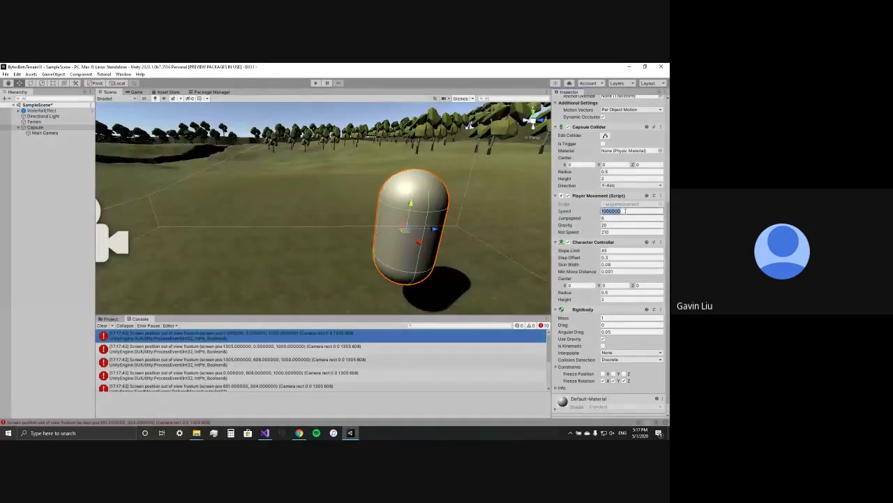
Set the capsule's Player Movement speed to 100 and run the game.
{"action": "key", "text": "BackSpace"}
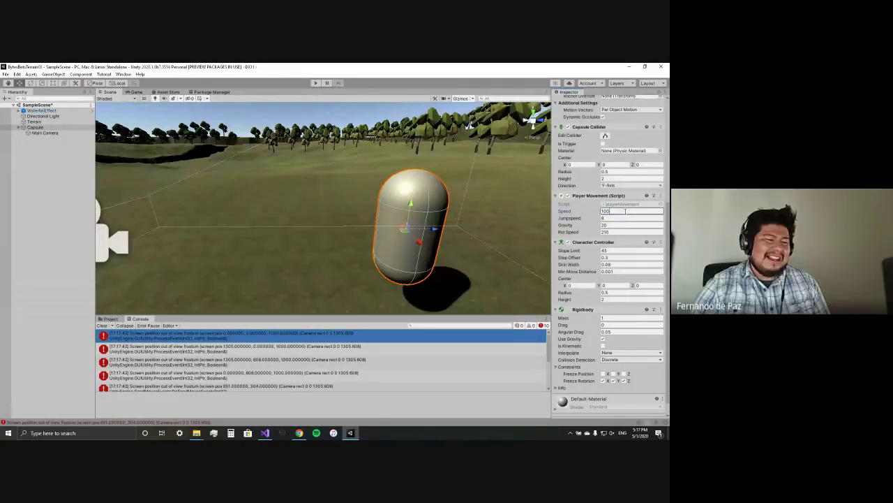
{"action": "left_click", "coordinate": [315, 83]}
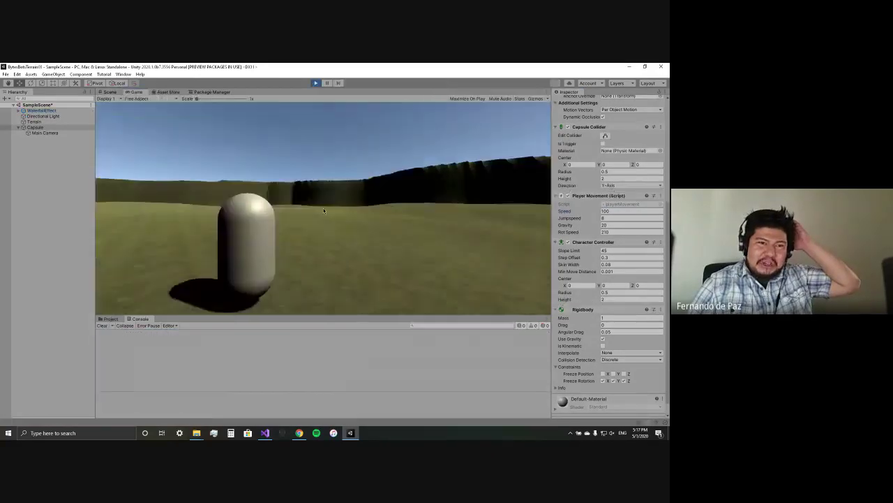
Move the capsule forward through the trees in the running game while turning left to check its speed and following camera.
{"action": "key", "text": "w"}
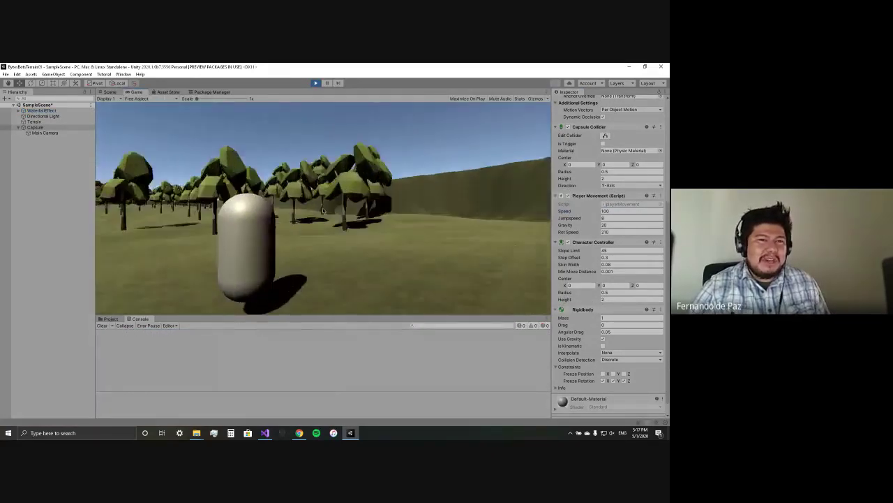
{"action": "key", "text": "a"}
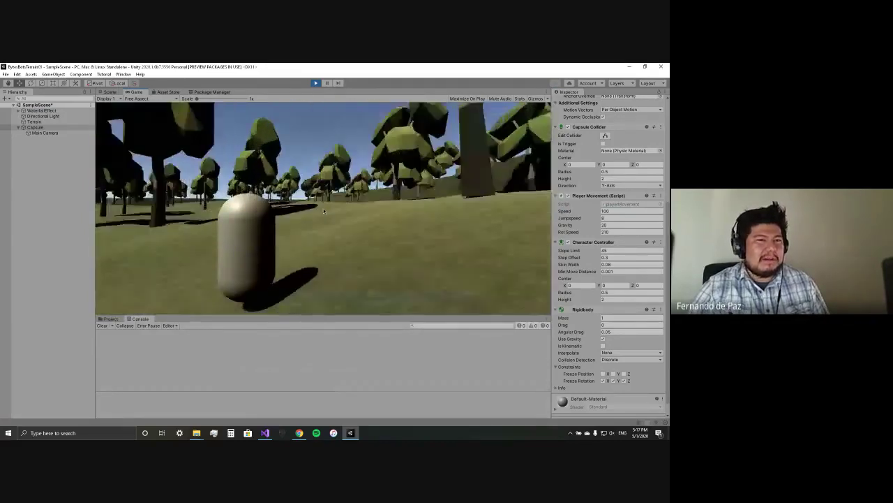
{"action": "key", "text": "a"}
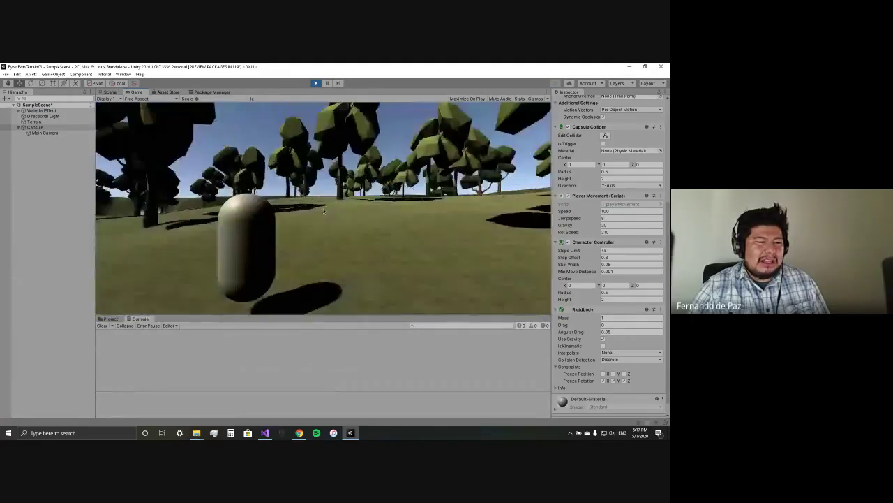
{"action": "key", "text": "a"}
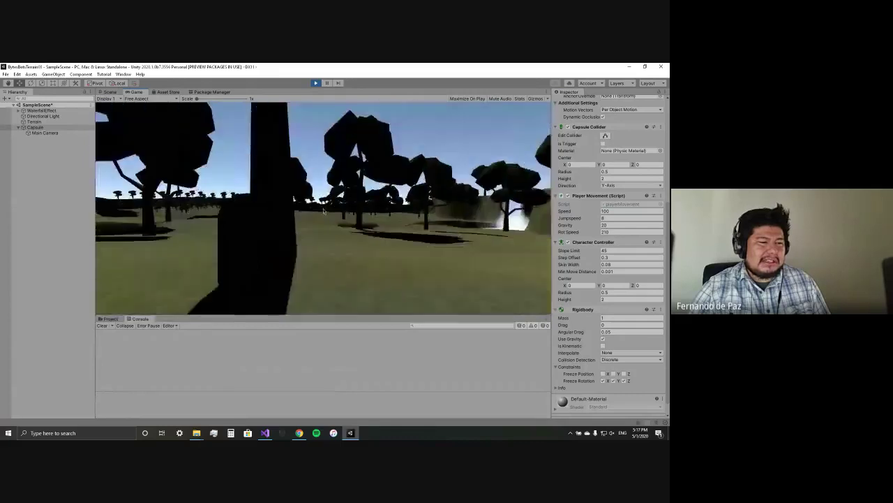
{"action": "key", "text": "a"}
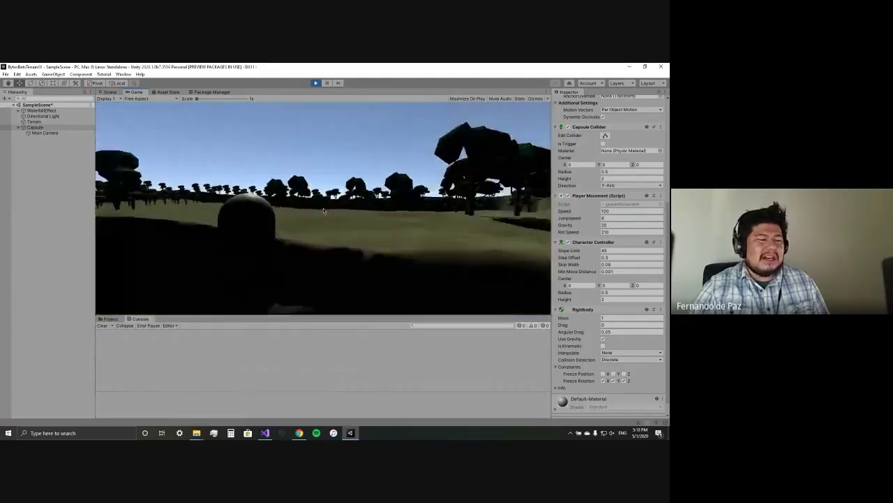
{"action": "key", "text": "a"}
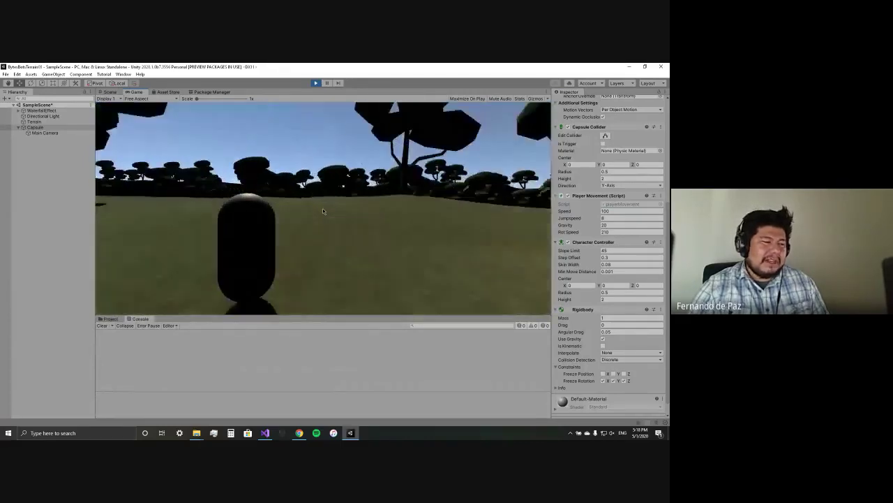
{"action": "key", "text": "a"}
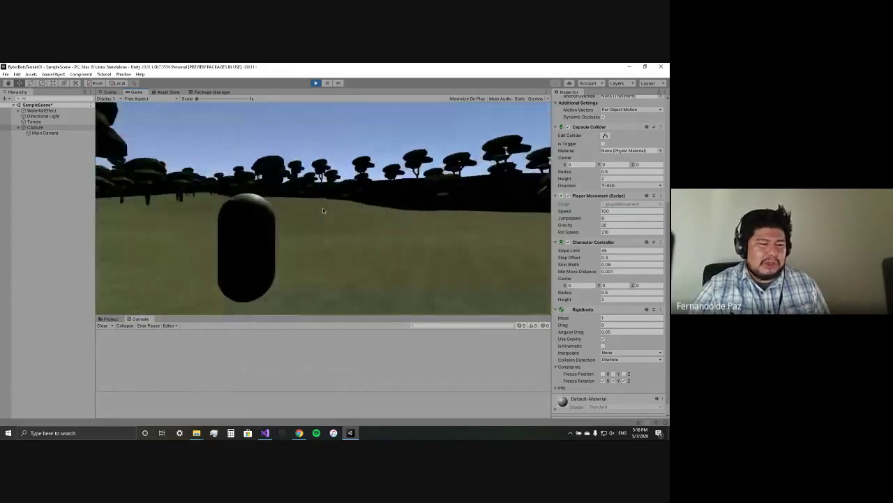
{"action": "key", "text": "a"}
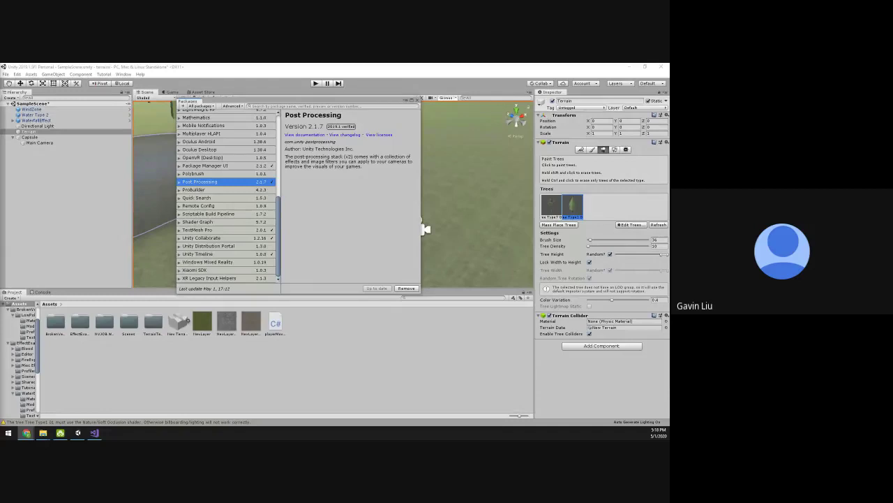
Close the package list, look over the terrain, and browse the Asset Store's tree results before returning to the scene.
{"action": "left_click", "coordinate": [417, 101]}
{"action": "scroll", "coordinate": [297, 202], "scroll_direction": "down", "scroll_amount": 10}
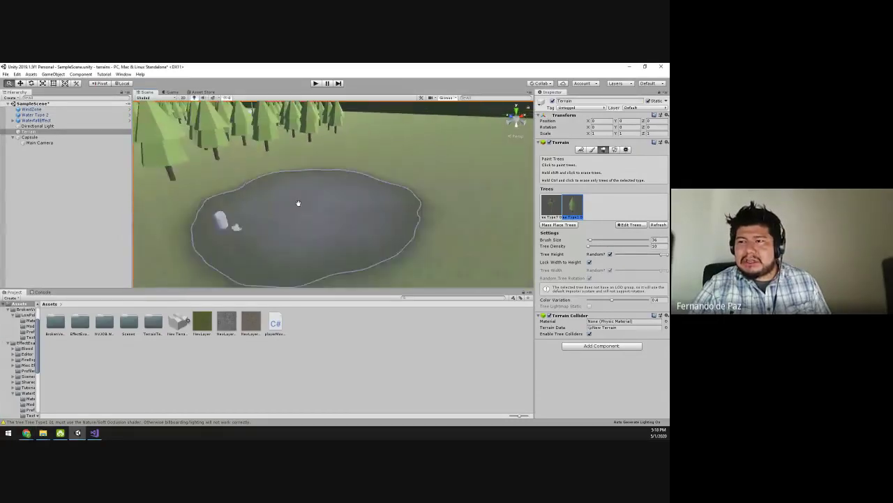
{"action": "right_click_drag", "start_coordinate": [234, 202], "coordinate": [183, 93]}
{"action": "left_click", "coordinate": [204, 92]}
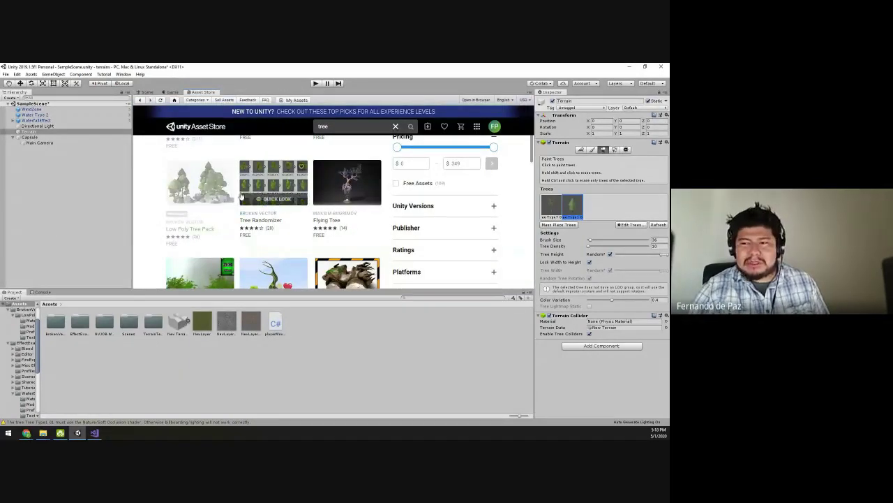
{"action": "scroll", "coordinate": [264, 243], "scroll_direction": "down", "scroll_amount": 1}
{"action": "scroll", "coordinate": [265, 241], "scroll_direction": "up", "scroll_amount": 4}
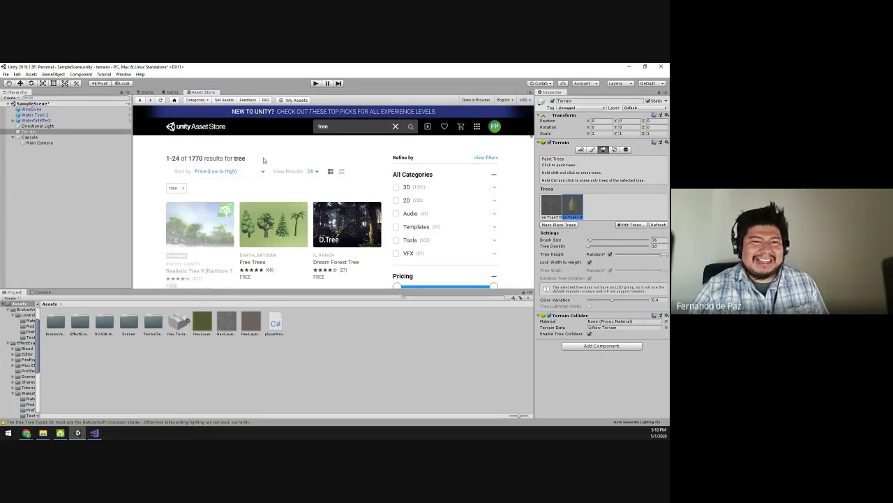
{"action": "left_click", "coordinate": [148, 92]}
{"action": "right_click_drag", "start_coordinate": [299, 194], "coordinate": [320, 202]}
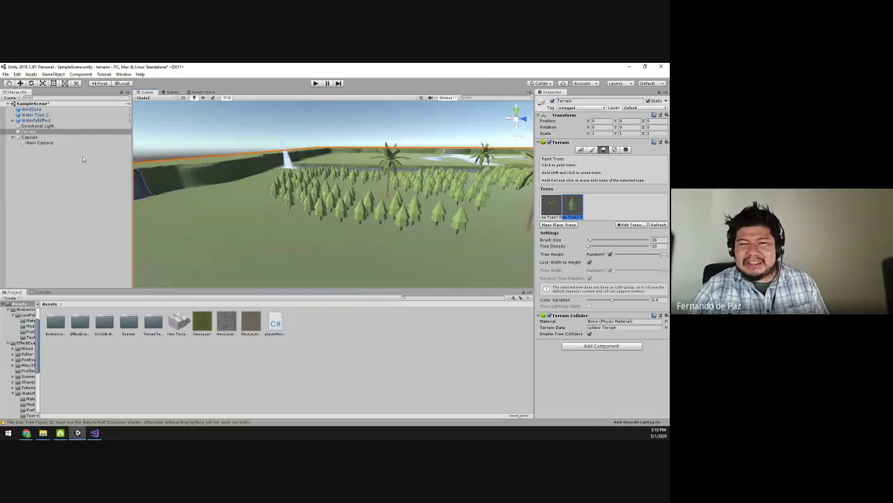
Add a Wind Zone to the scene and bring it onto the terrain beside the pine forest.
{"action": "left_click", "coordinate": [13, 137]}
{"action": "left_click", "coordinate": [28, 131]}
{"action": "right_click", "coordinate": [39, 175]}
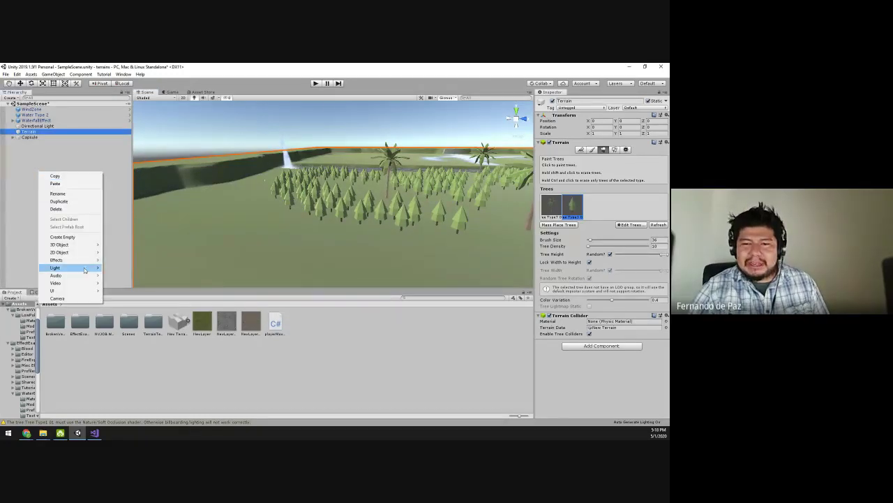
{"action": "mouse_move", "coordinate": [84, 244]}
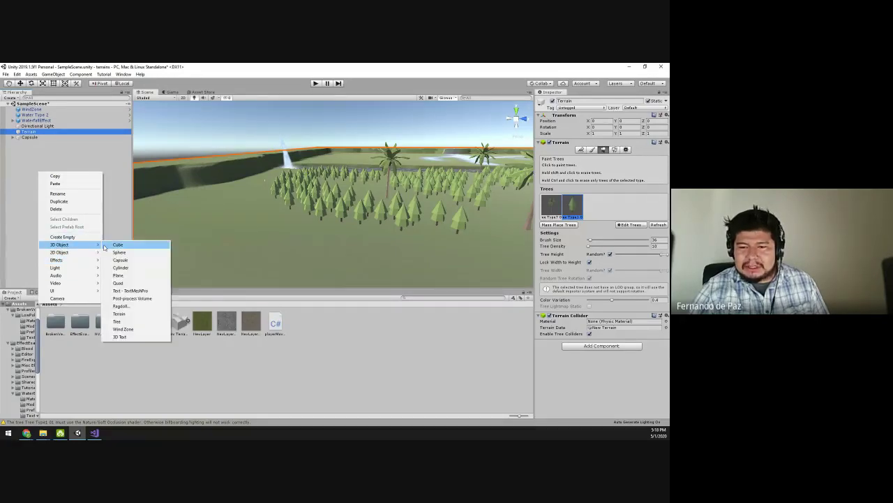
{"action": "left_click", "coordinate": [123, 329]}
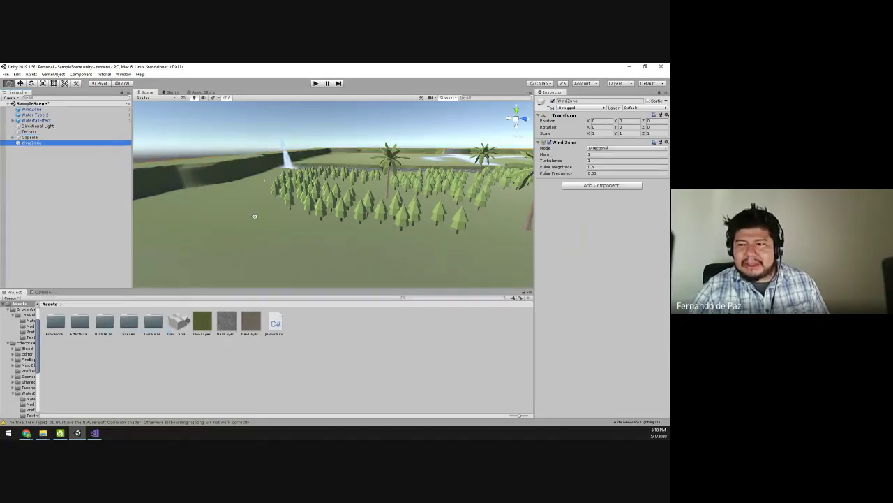
{"action": "left_click_drag", "start_coordinate": [255, 216], "coordinate": [271, 199], "text": "alt"}
{"action": "scroll", "coordinate": [200, 186], "scroll_direction": "down", "scroll_amount": 3}
{"action": "key", "text": "ctrl+alt+f"}
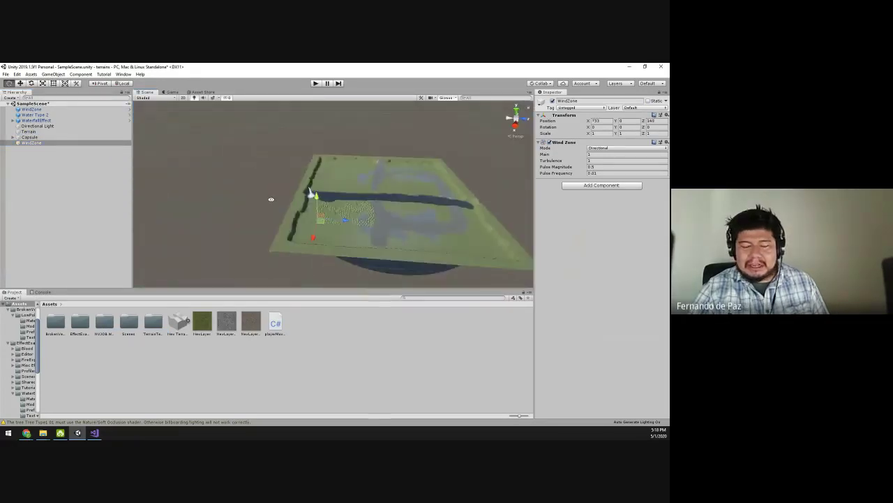
{"action": "key", "text": "f"}
{"action": "middle_click_drag", "start_coordinate": [341, 204], "coordinate": [325, 195]}
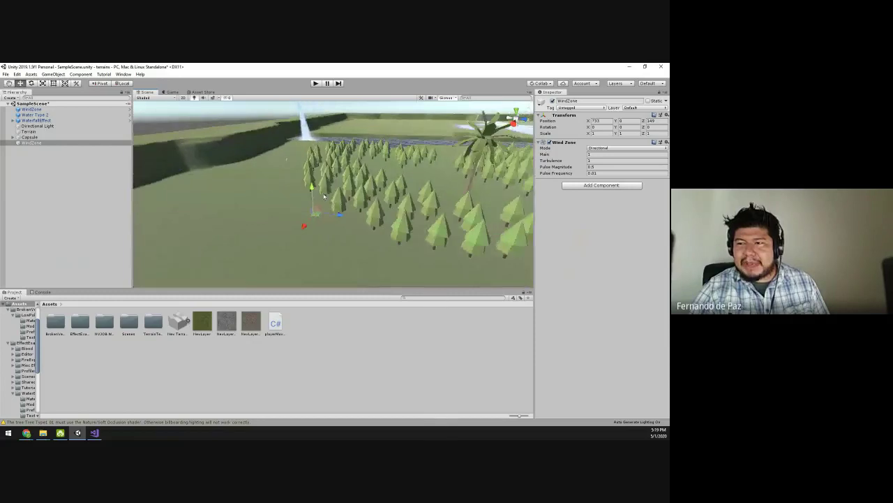
Set the wind zone's Main strength to 5 and run the game to test it on the trees.
{"action": "left_click", "coordinate": [598, 158]}
{"action": "left_click", "coordinate": [598, 154]}
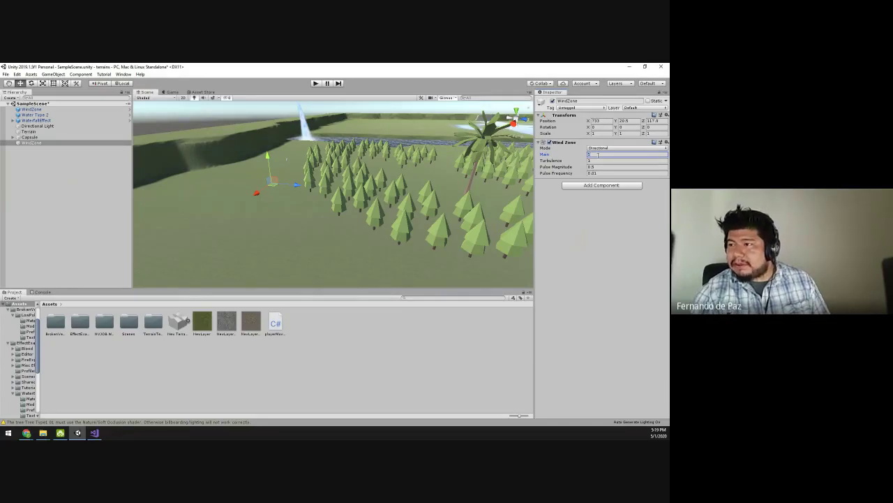
{"action": "key", "text": "ctrl+p"}
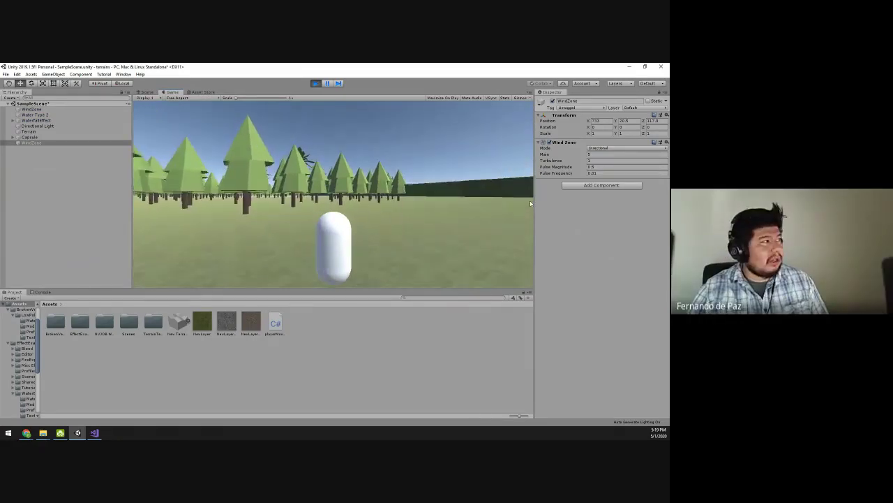
{"action": "key", "text": "w"}
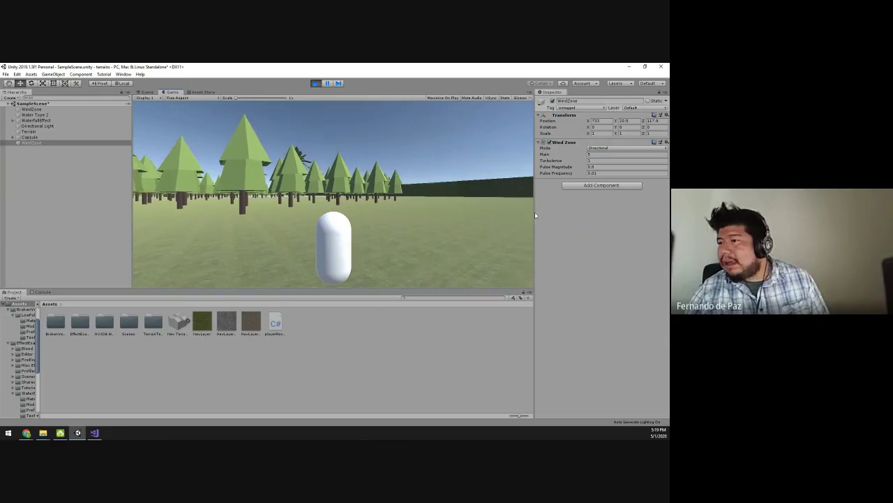
Try higher Main and Turbulence values on the wind zone during play, and stop the game.
{"action": "left_click", "coordinate": [594, 154]}
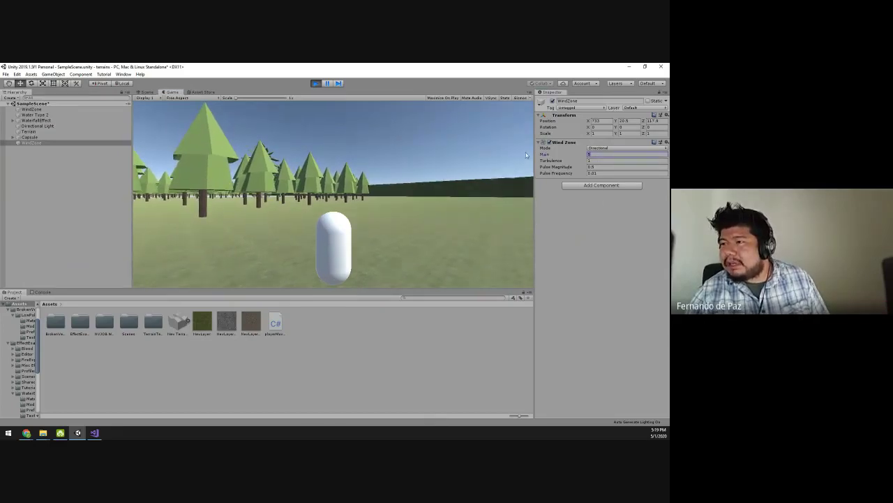
{"action": "mouse_move", "coordinate": [584, 161]}
{"action": "left_mouse_down"}
{"action": "mouse_move", "coordinate": [575, 164]}
{"action": "mouse_move", "coordinate": [608, 165]}
{"action": "mouse_move", "coordinate": [583, 158]}
{"action": "mouse_move", "coordinate": [570, 168]}
{"action": "left_mouse_up"}
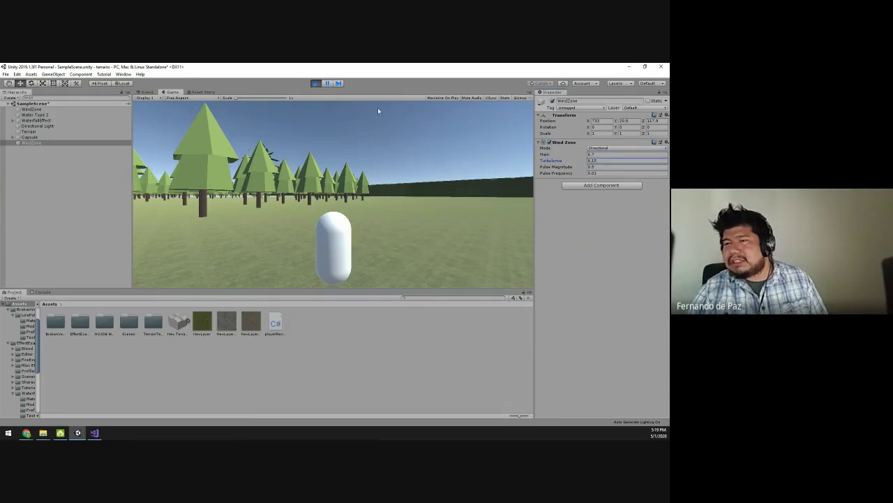
{"action": "left_click", "coordinate": [316, 83]}
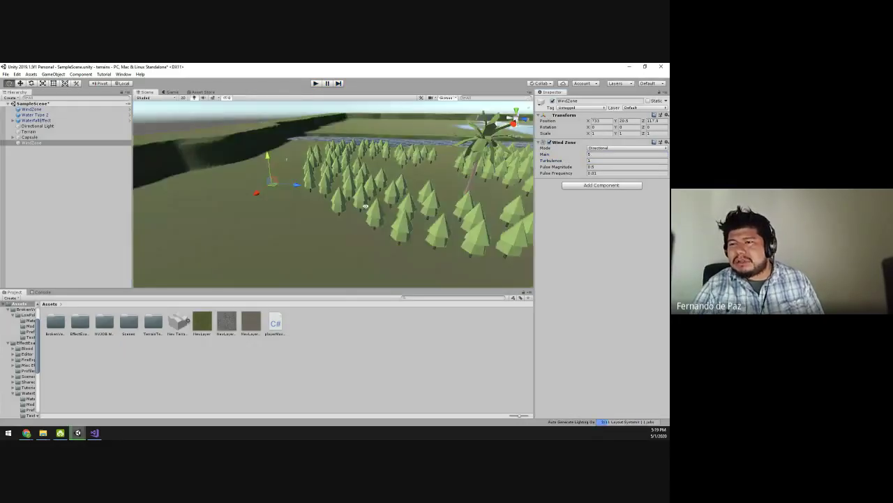
Inspect the painted pine trees up close in the scene and check which object they belong to.
{"action": "scroll", "coordinate": [350, 192], "scroll_direction": "up", "scroll_amount": 3}
{"action": "scroll", "coordinate": [351, 192], "scroll_direction": "up", "scroll_amount": 3}
{"action": "scroll", "coordinate": [345, 196], "scroll_direction": "down", "scroll_amount": 5}
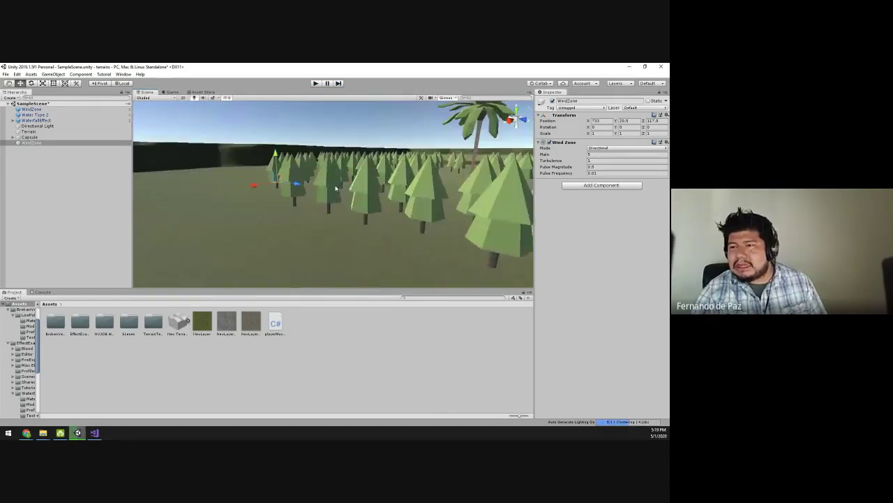
{"action": "left_click", "coordinate": [334, 199]}
{"action": "scroll", "coordinate": [329, 195], "scroll_direction": "down", "scroll_amount": 5}
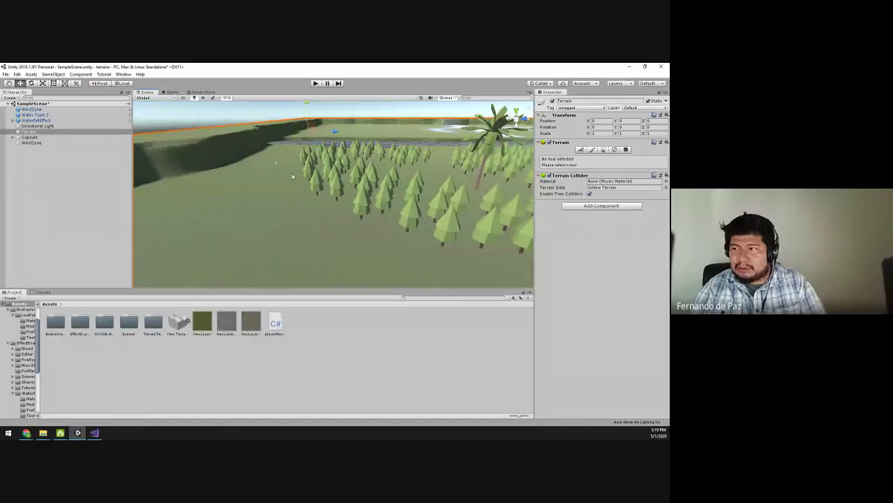
{"action": "left_click", "coordinate": [362, 206]}
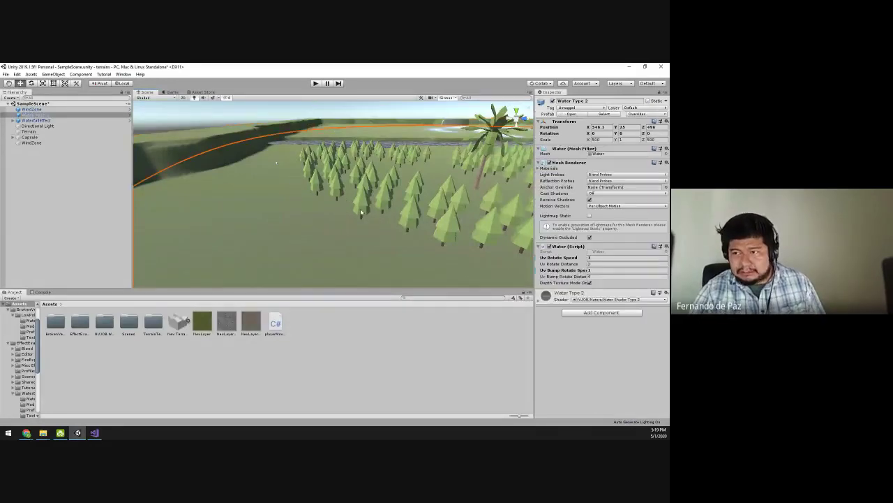
{"action": "left_click", "coordinate": [370, 209]}
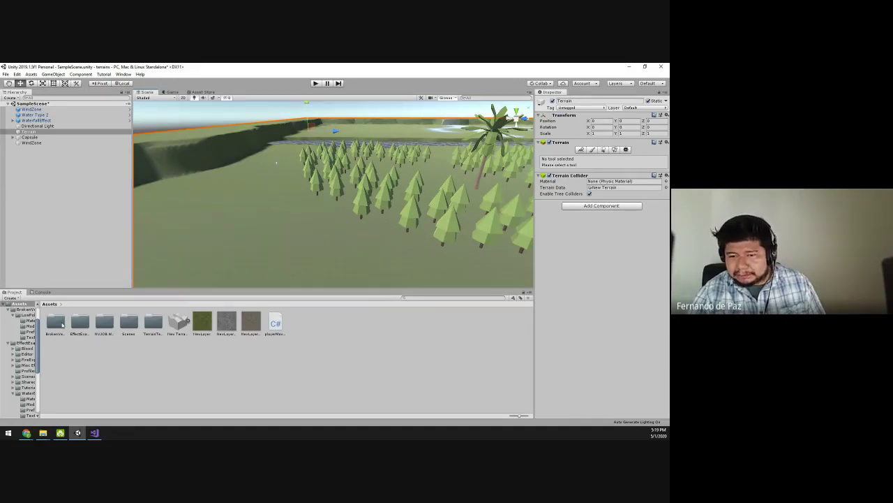
Select the Tree Type1 01 prefab in BrokenVector's LowPolyTreePack Prefabs folder.
{"action": "double_click", "coordinate": [57, 323]}
{"action": "double_click", "coordinate": [60, 325]}
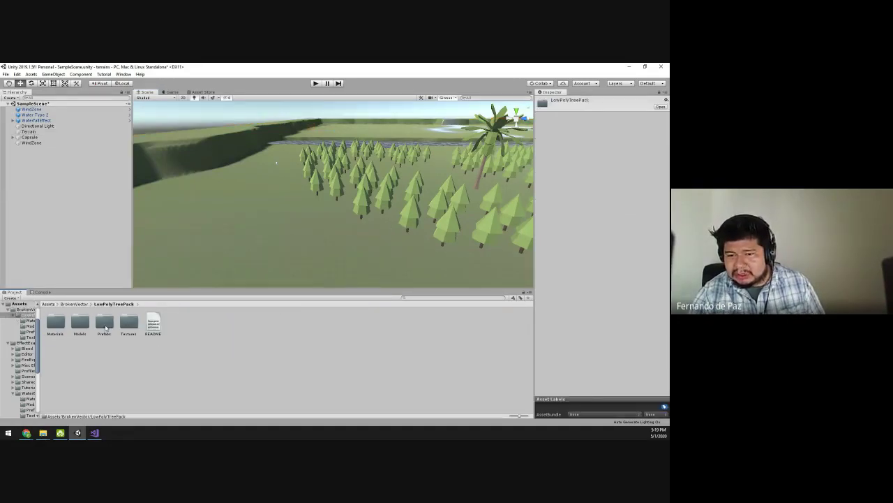
{"action": "double_click", "coordinate": [106, 326]}
{"action": "left_click", "coordinate": [211, 322]}
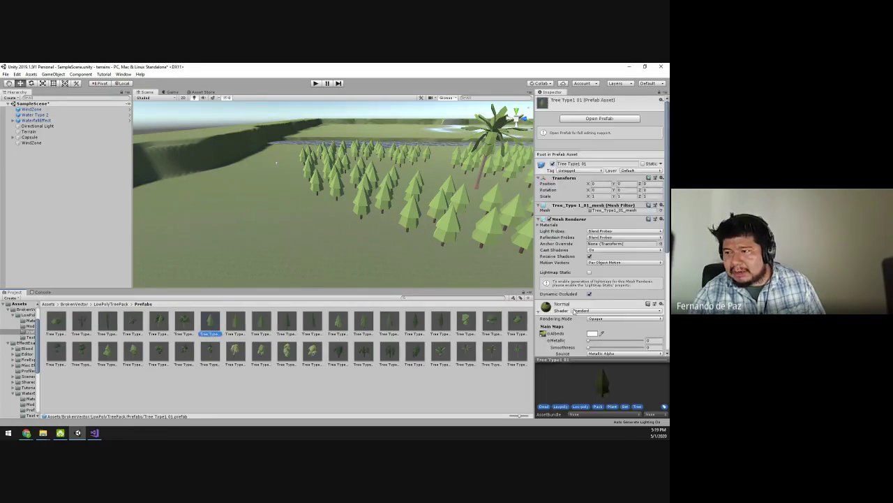
Add a Capsule Collider component to the Tree Type1 01 prefab and look over the forest.
{"action": "scroll", "coordinate": [587, 316], "scroll_direction": "down", "scroll_amount": 5}
{"action": "left_click", "coordinate": [598, 347]}
{"action": "type", "text": "ca"}
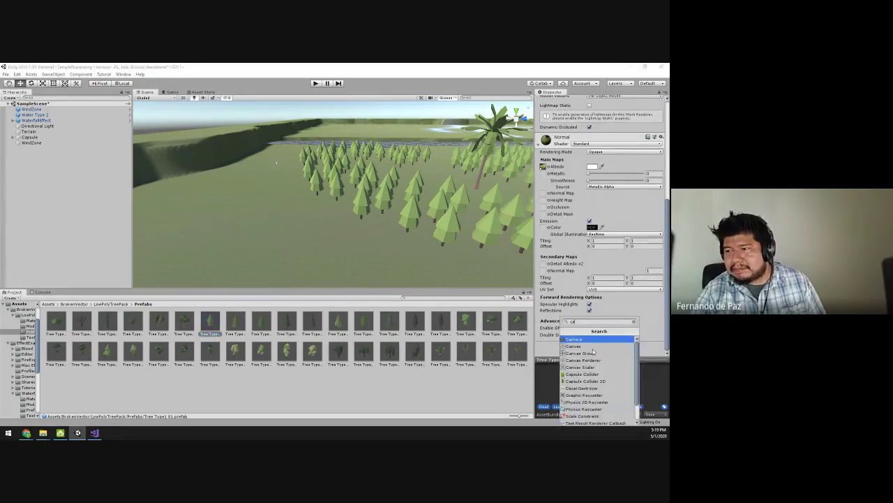
{"action": "type", "text": "ps"}
{"action": "left_click", "coordinate": [587, 339]}
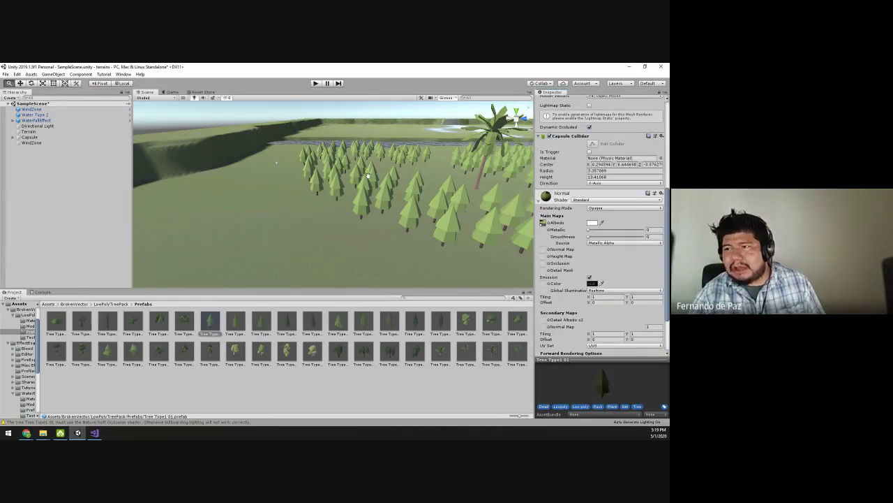
{"action": "middle_click_drag", "start_coordinate": [332, 199], "coordinate": [262, 238]}
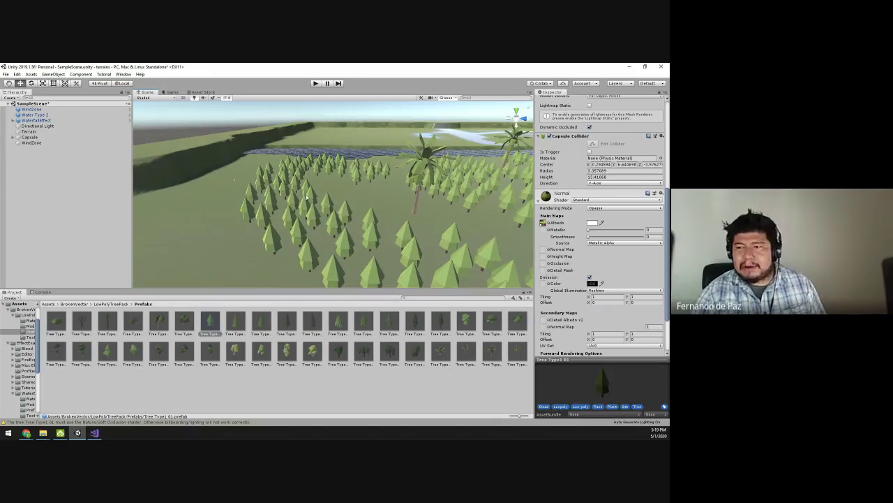
{"action": "right_click_drag", "start_coordinate": [294, 196], "coordinate": [380, 202]}
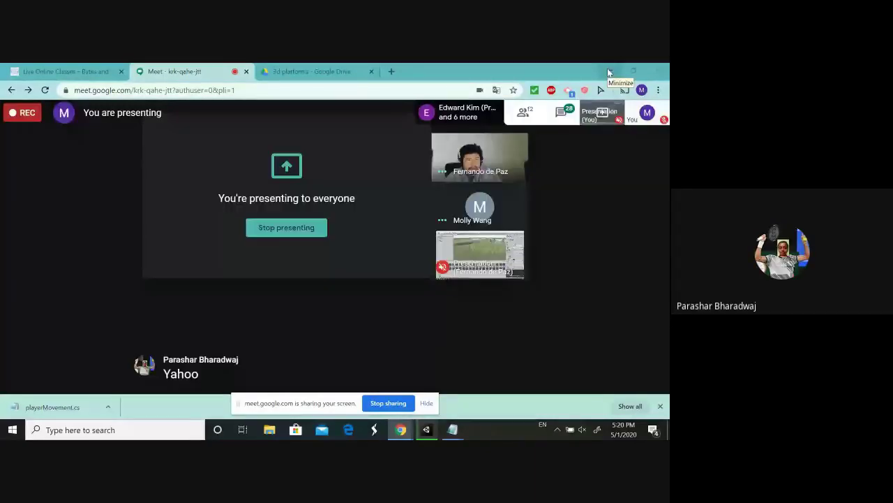
Switch from the meeting in the browser to the Unity project and add the Player Movement script to the capsule.
{"action": "left_click", "coordinate": [608, 72]}
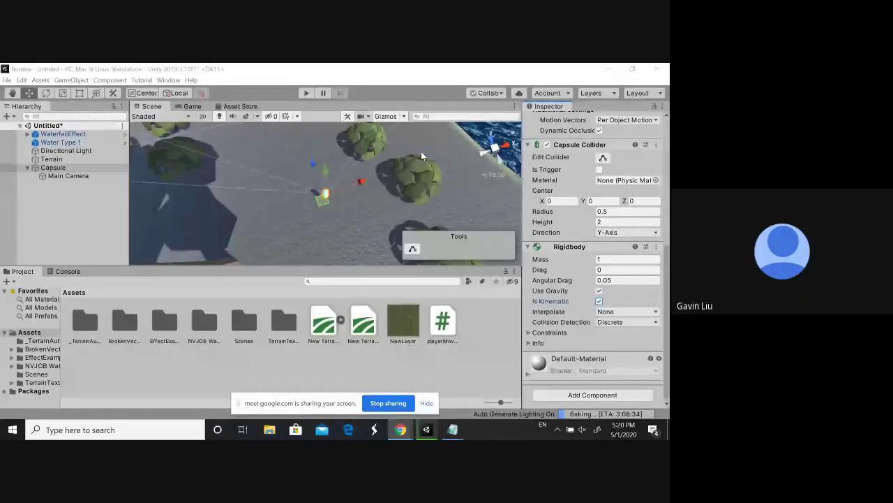
{"action": "left_click", "coordinate": [579, 396]}
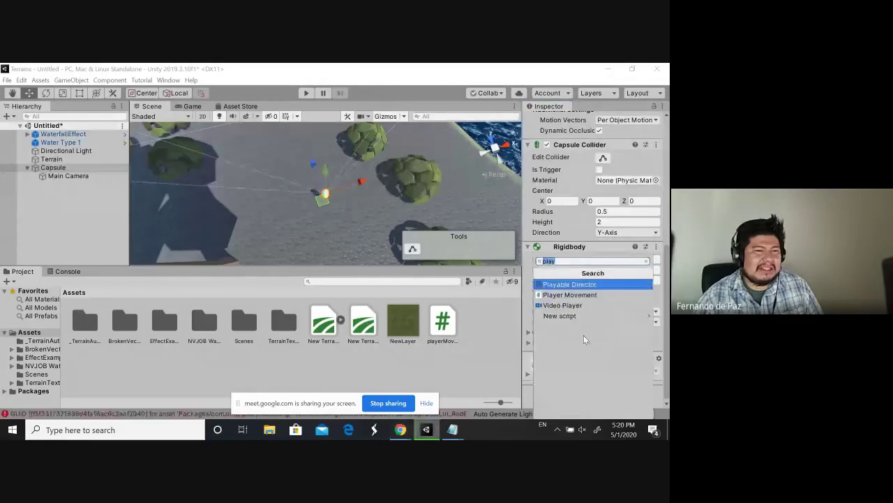
{"action": "key", "text": "Down"}
{"action": "key", "text": "Return"}
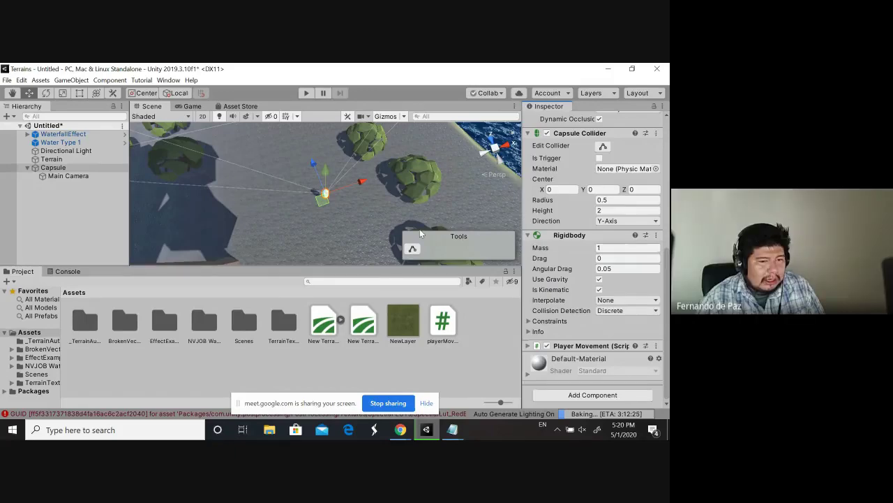
Add a Character Controller component to the capsule.
{"action": "left_click", "coordinate": [593, 395]}
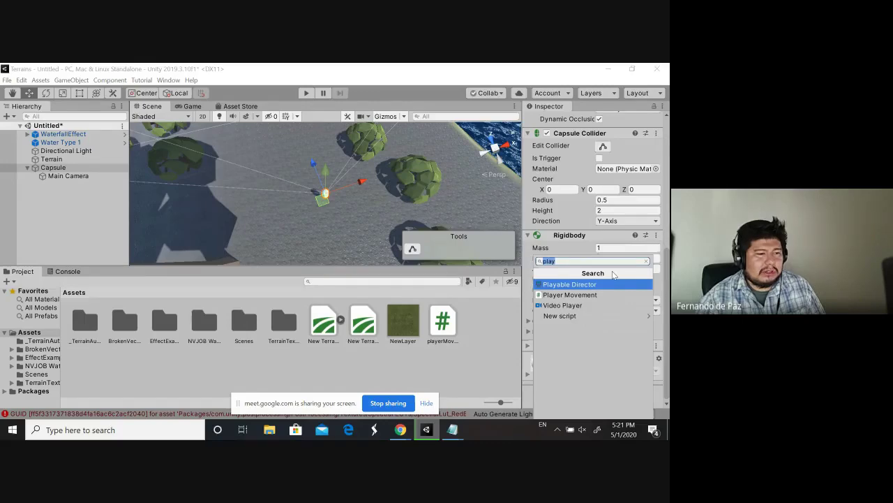
{"action": "key", "text": "BackSpace"}
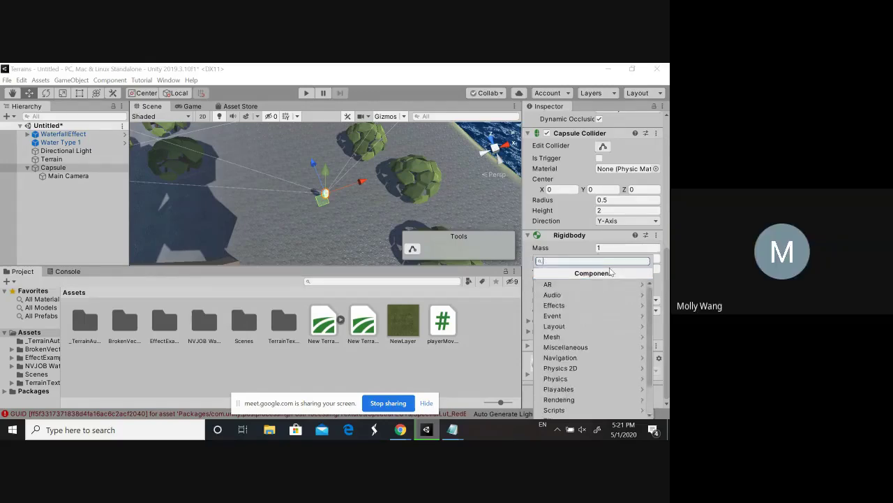
{"action": "type", "text": "chara"}
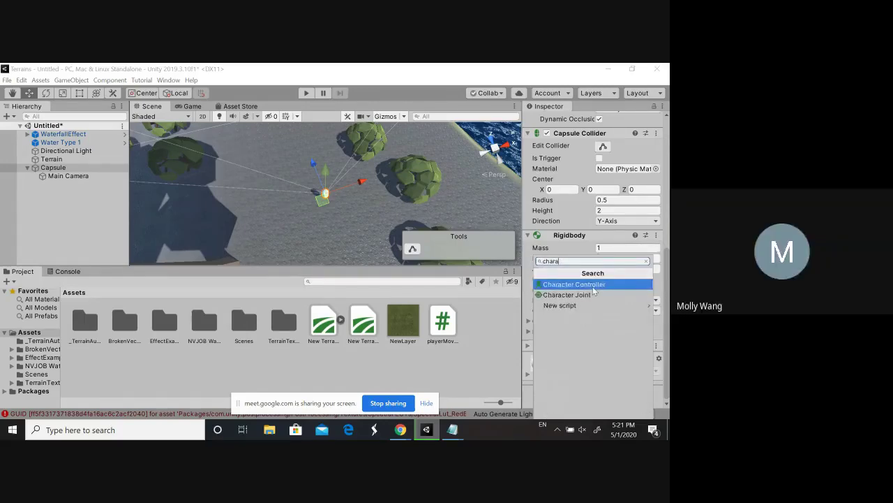
{"action": "left_click", "coordinate": [594, 289]}
{"action": "scroll", "coordinate": [595, 290], "scroll_direction": "down", "scroll_amount": 3}
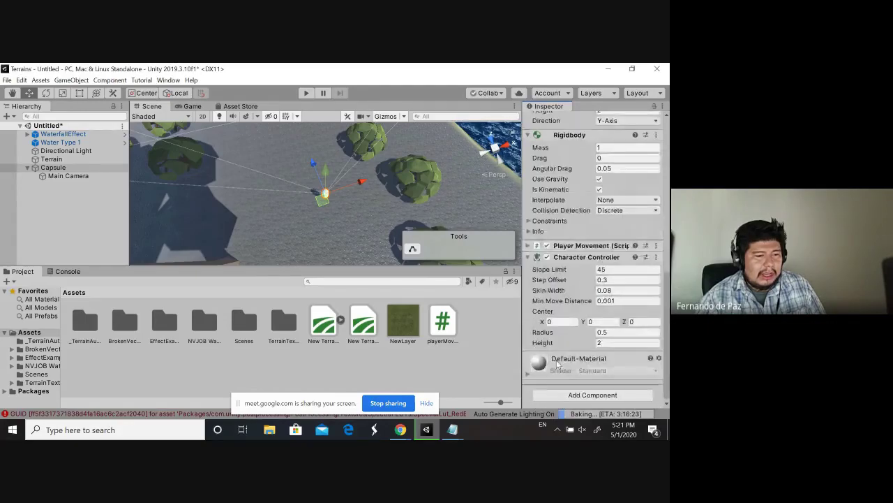